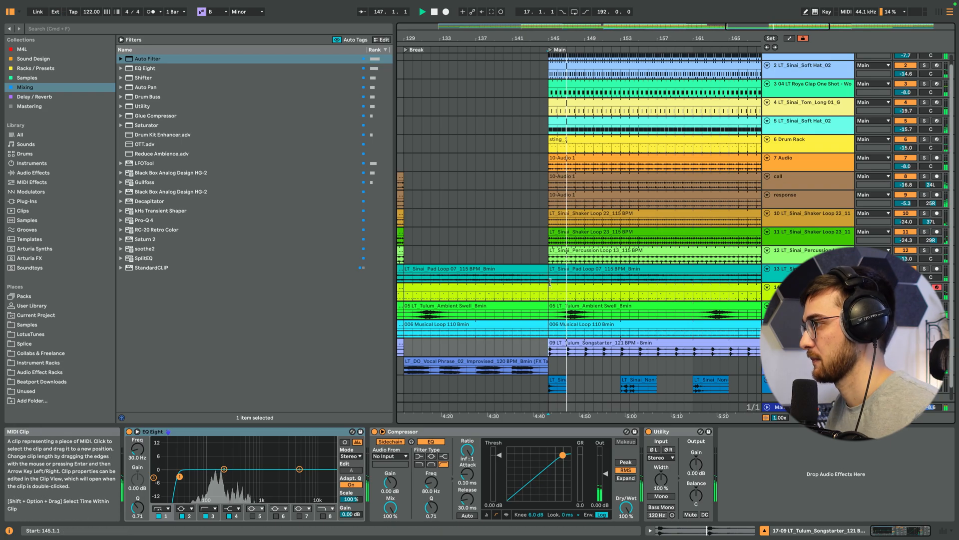
{"action": "left_click", "coordinate": [550, 256]}
{"action": "mouse_move", "coordinate": [583, 39]}
{"action": "left_mouse_down"}
{"action": "mouse_move", "coordinate": [584, 15]}
{"action": "mouse_move", "coordinate": [583, 41]}
{"action": "left_mouse_up"}
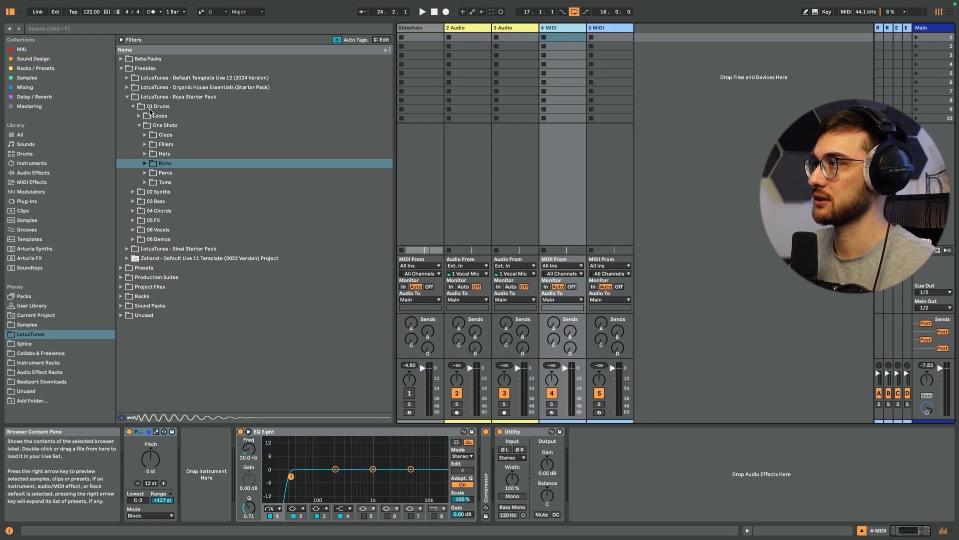
Load the kick one-shot LT_Sinai_Kick 13_Fav.wav from the Sinai Starter Pack as the instrument of MIDI track 4
{"action": "left_click", "coordinate": [127, 98]}
{"action": "left_click", "coordinate": [127, 106]}
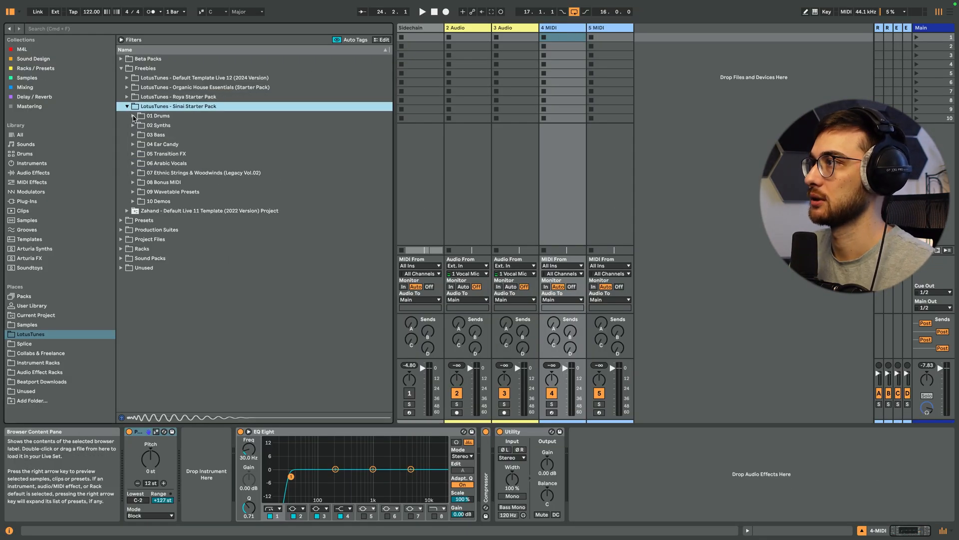
{"action": "left_click", "coordinate": [133, 115]}
{"action": "left_click", "coordinate": [139, 135]}
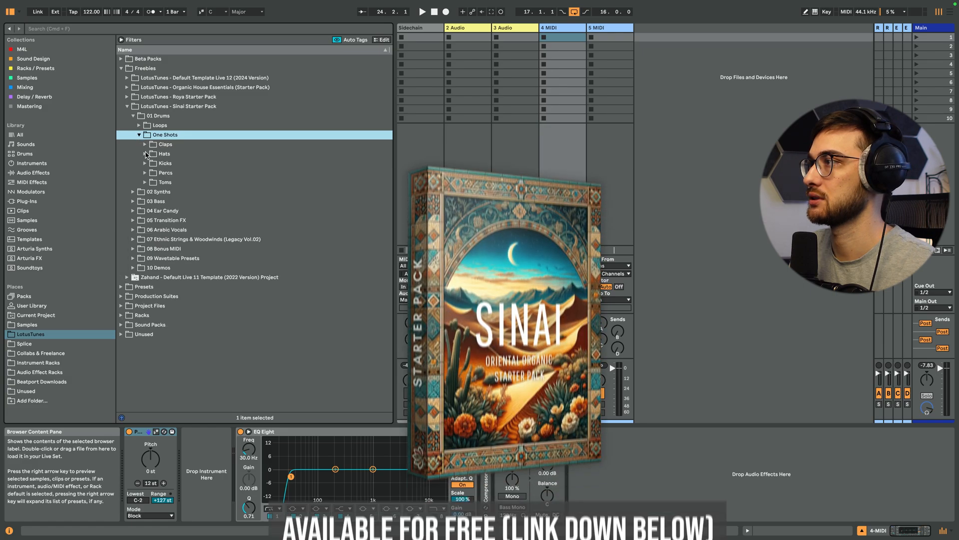
{"action": "left_click", "coordinate": [144, 164]}
{"action": "left_click", "coordinate": [173, 174]}
{"action": "left_click_drag", "start_coordinate": [176, 184], "coordinate": [209, 446]}
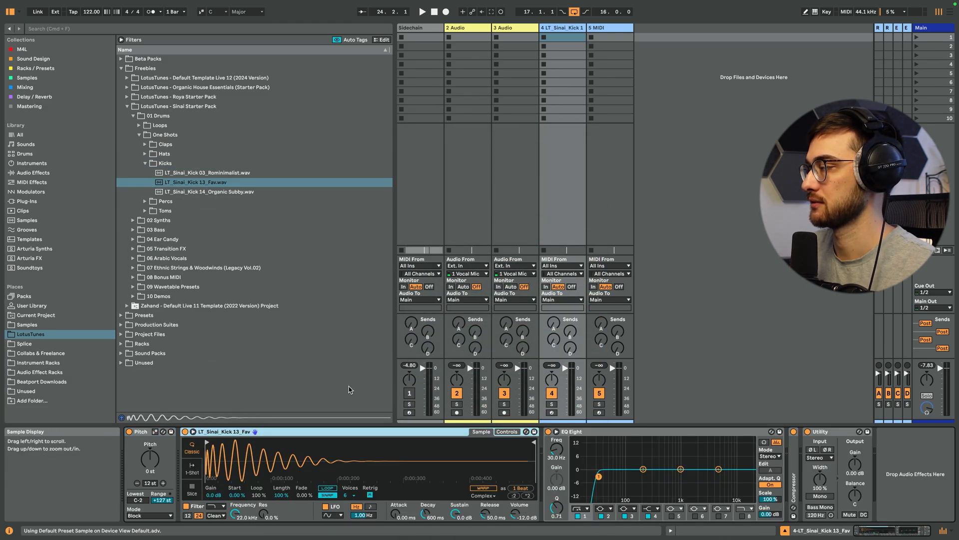
Create a kick clip on a 1/4 grid with a C3 note on beat 1, loop just that beat, and launch it
{"action": "double_click", "coordinate": [560, 38]}
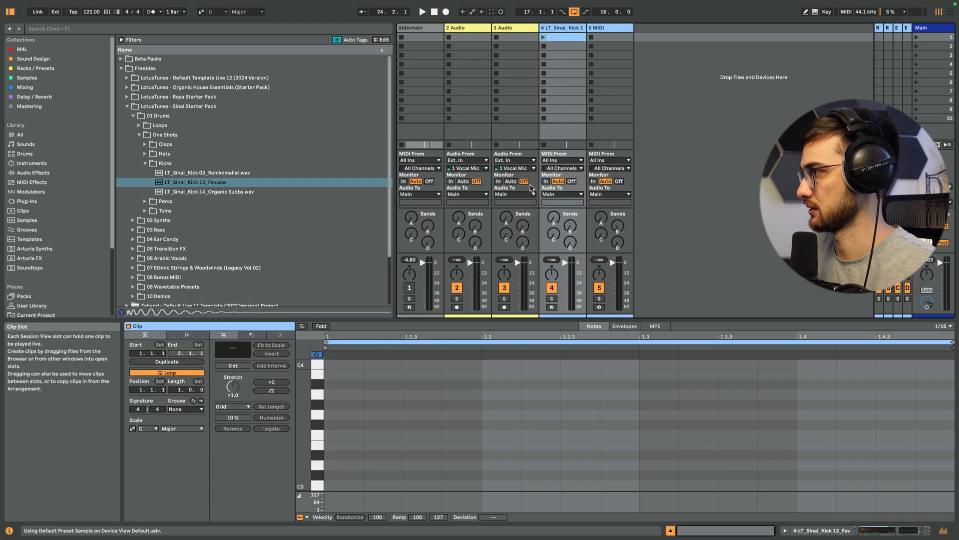
{"action": "right_click", "coordinate": [359, 439]}
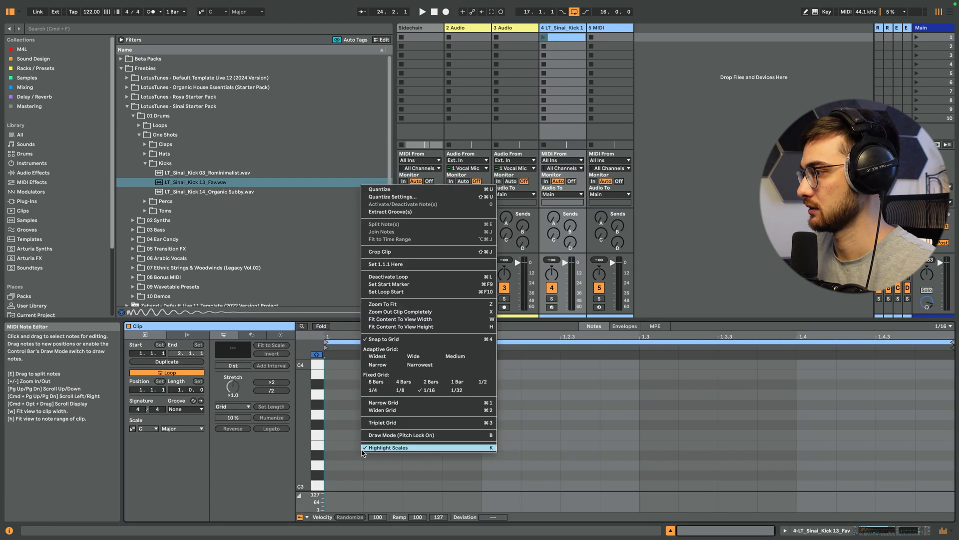
{"action": "left_click", "coordinate": [373, 395]}
{"action": "double_click", "coordinate": [342, 487]}
{"action": "scroll", "coordinate": [395, 444], "scroll_direction": "down", "scroll_amount": 2}
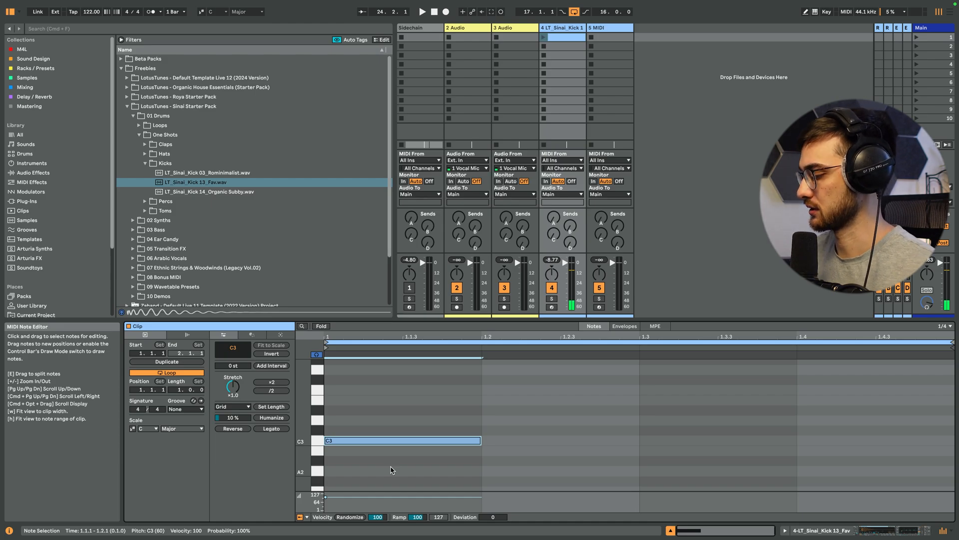
{"action": "key", "text": "super+l"}
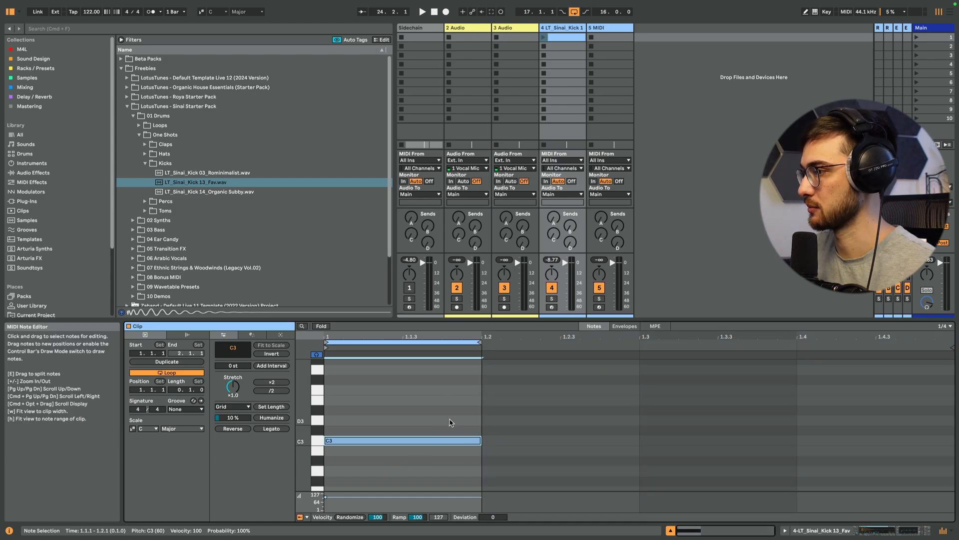
{"action": "key", "text": "space"}
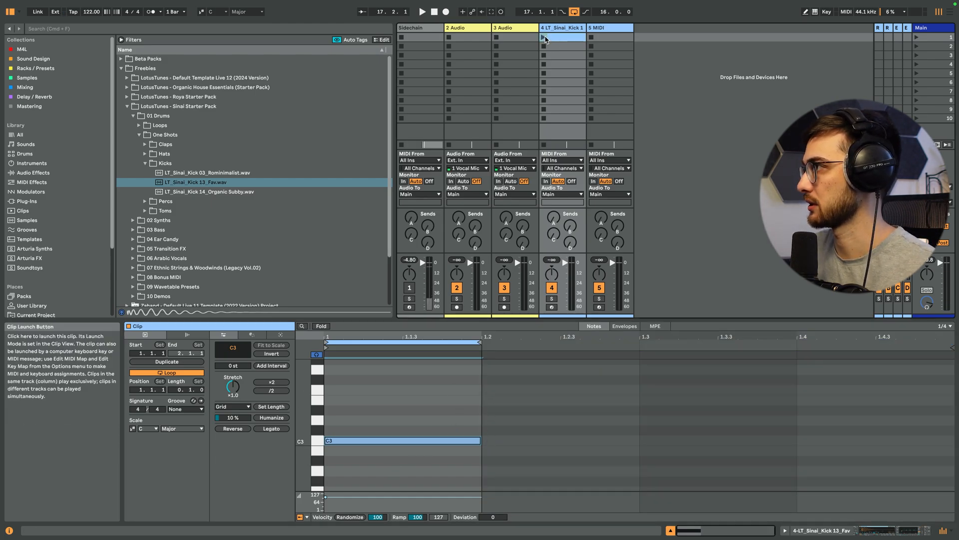
{"action": "left_click", "coordinate": [544, 38]}
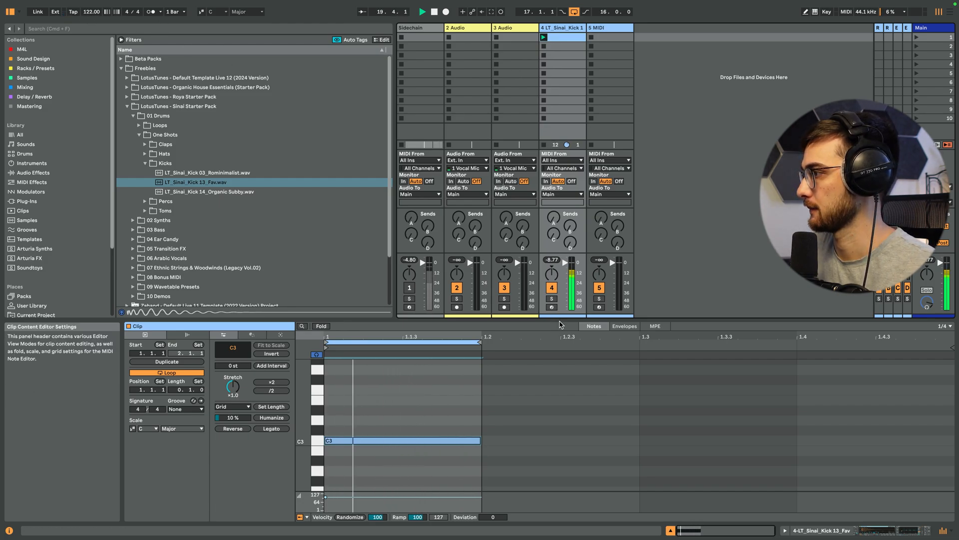
Load LT_Sinai_Soft Hat_02.wav from the Sinai pack's soft hats as the instrument of MIDI track 5
{"action": "key", "text": "shift+Tab"}
{"action": "left_click", "coordinate": [143, 164]}
{"action": "left_click", "coordinate": [144, 153]}
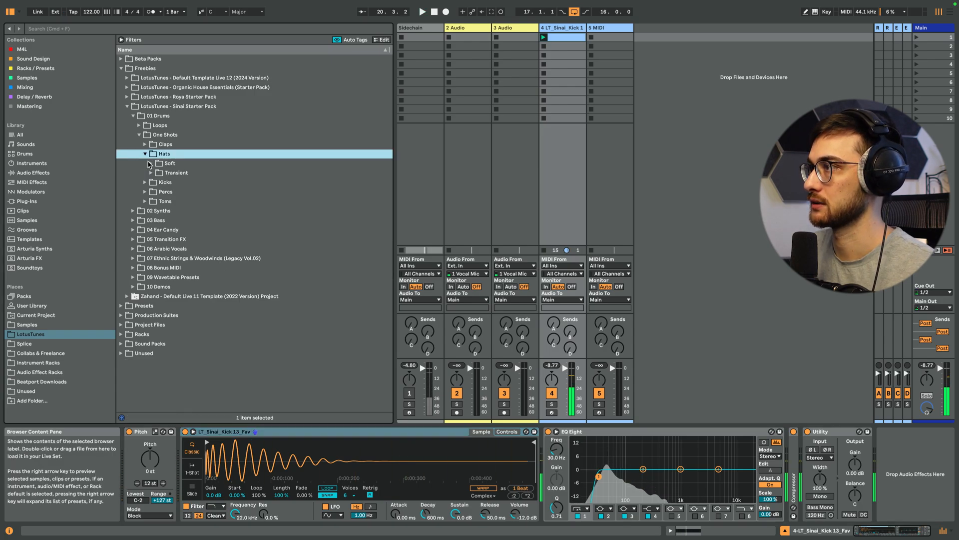
{"action": "left_click", "coordinate": [151, 163]}
{"action": "left_click", "coordinate": [148, 155]}
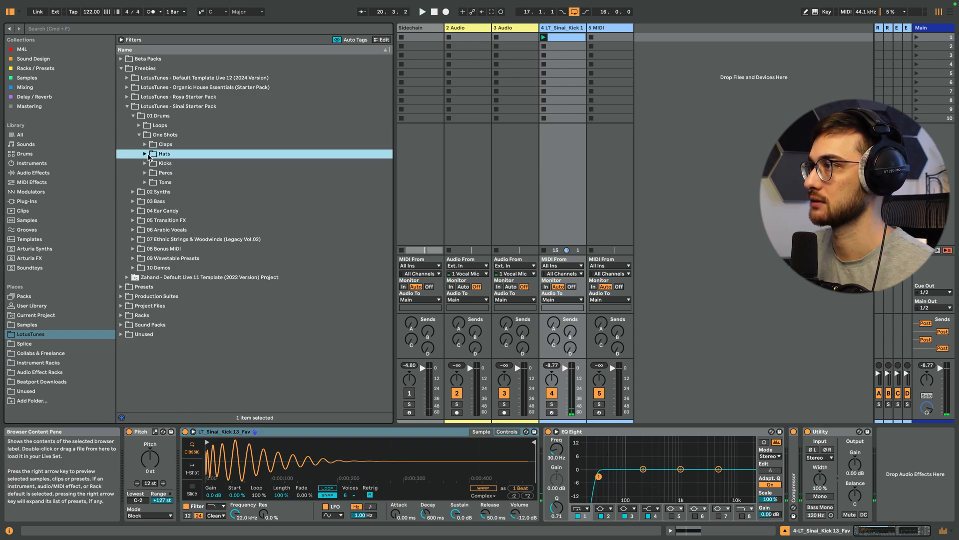
{"action": "left_click", "coordinate": [146, 154]}
{"action": "left_click", "coordinate": [160, 174]}
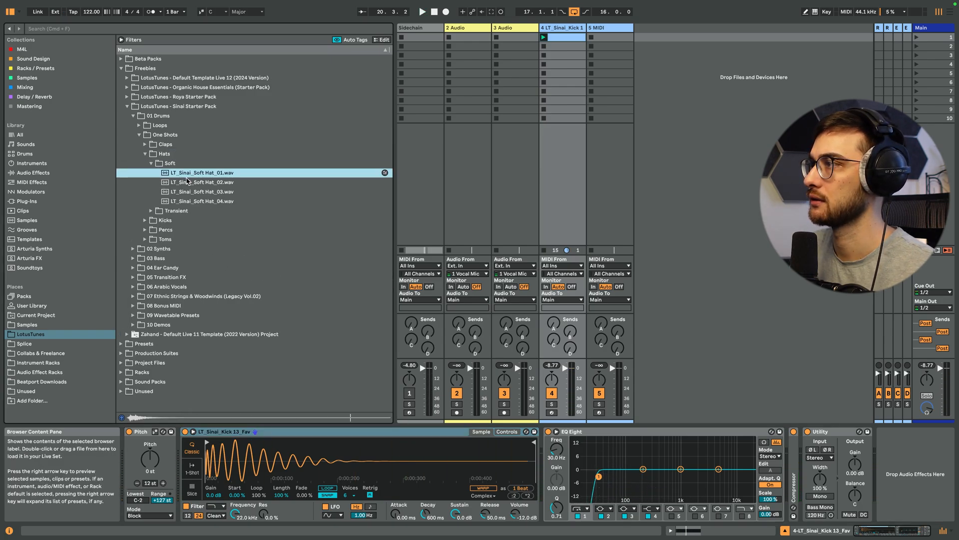
{"action": "left_click", "coordinate": [188, 183]}
{"action": "left_click", "coordinate": [616, 36]}
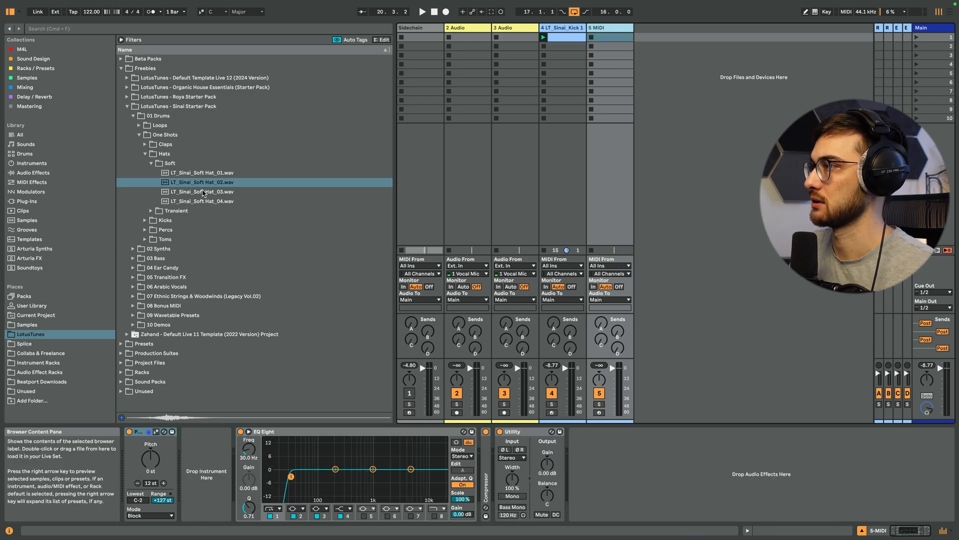
{"action": "left_click_drag", "start_coordinate": [203, 183], "coordinate": [215, 473]}
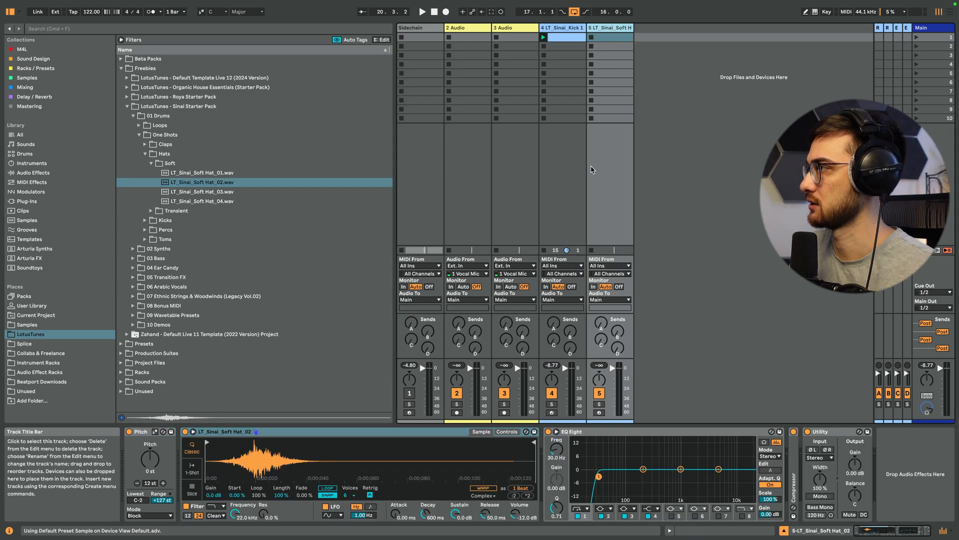
Create a hat clip on a 1/8 grid with an offbeat C3 note at 1.1.3, loop one beat, and launch it
{"action": "left_click", "coordinate": [606, 40]}
{"action": "double_click", "coordinate": [606, 40]}
{"action": "right_click", "coordinate": [451, 383]}
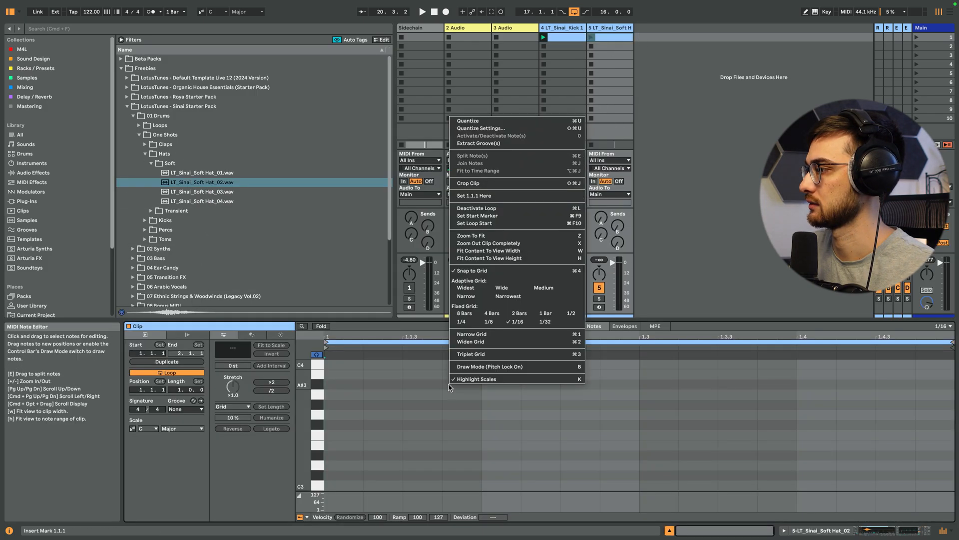
{"action": "left_click", "coordinate": [482, 324]}
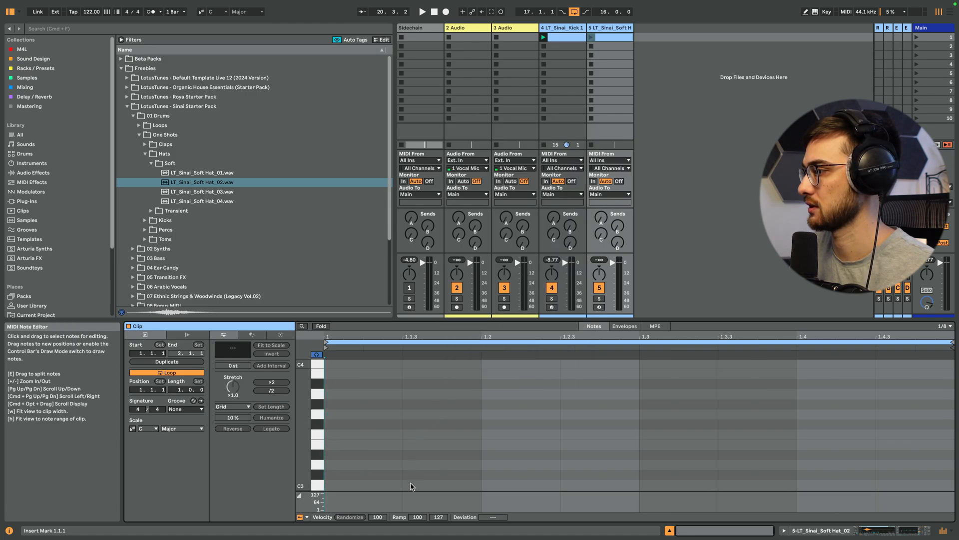
{"action": "double_click", "coordinate": [442, 485]}
{"action": "key", "text": "super+l"}
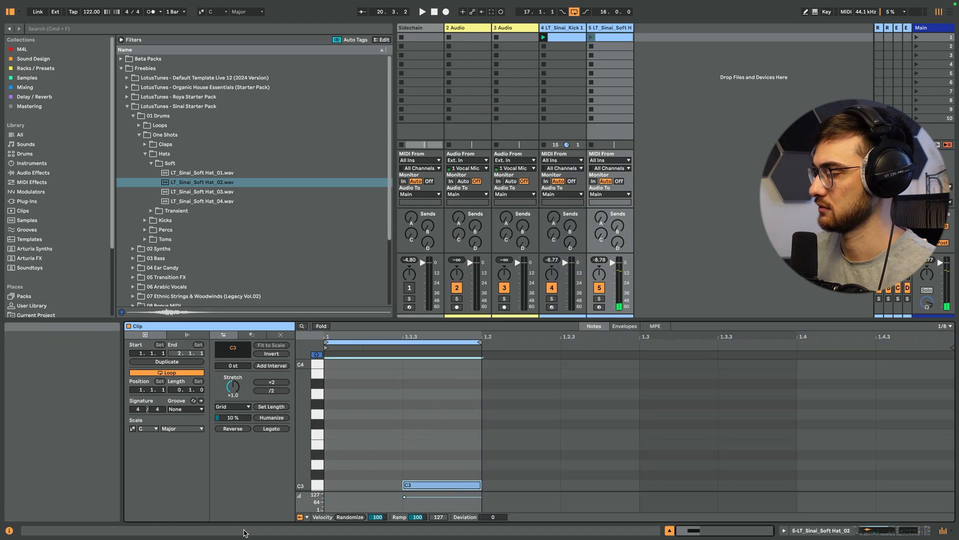
{"action": "left_click", "coordinate": [591, 37]}
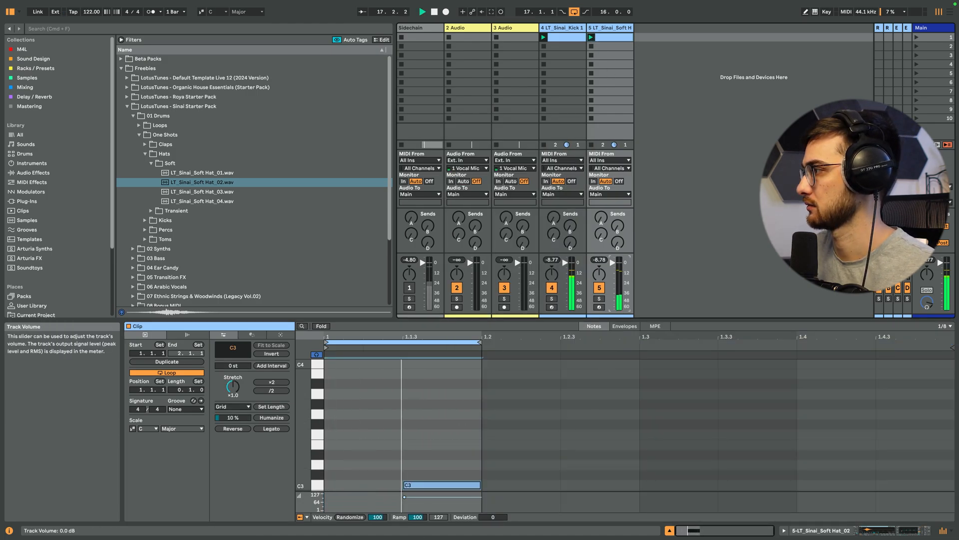
Audition the three long tom samples among the Sinai pack's drum one-shots
{"action": "left_click", "coordinate": [145, 153]}
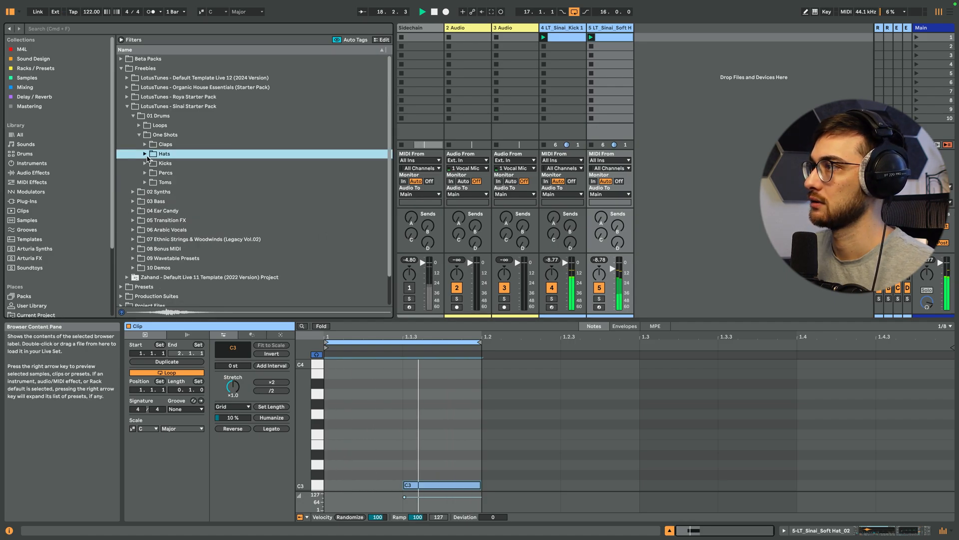
{"action": "left_click", "coordinate": [139, 135]}
{"action": "left_click", "coordinate": [140, 135]}
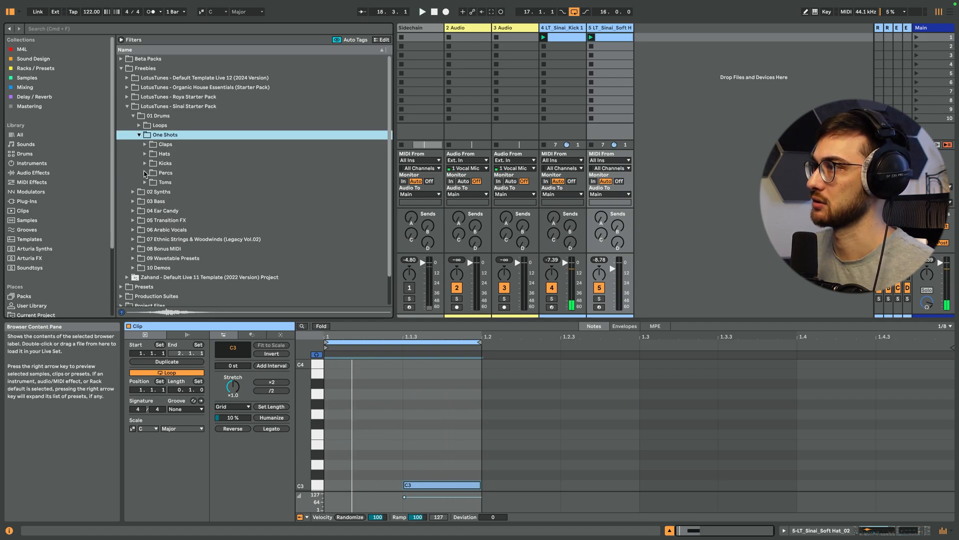
{"action": "left_click", "coordinate": [144, 182]}
{"action": "left_click", "coordinate": [151, 192]}
{"action": "left_click", "coordinate": [195, 211]}
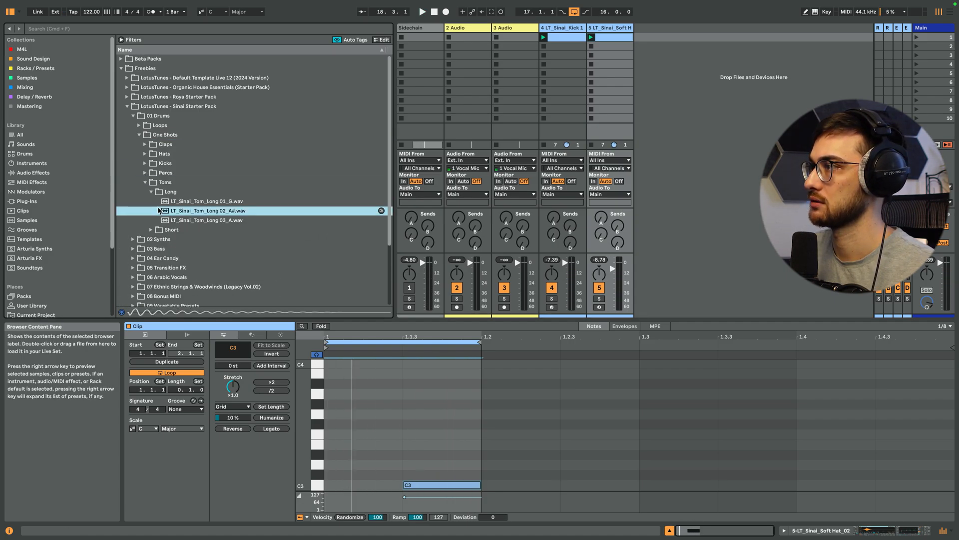
{"action": "left_click", "coordinate": [198, 220]}
{"action": "left_click", "coordinate": [201, 202]}
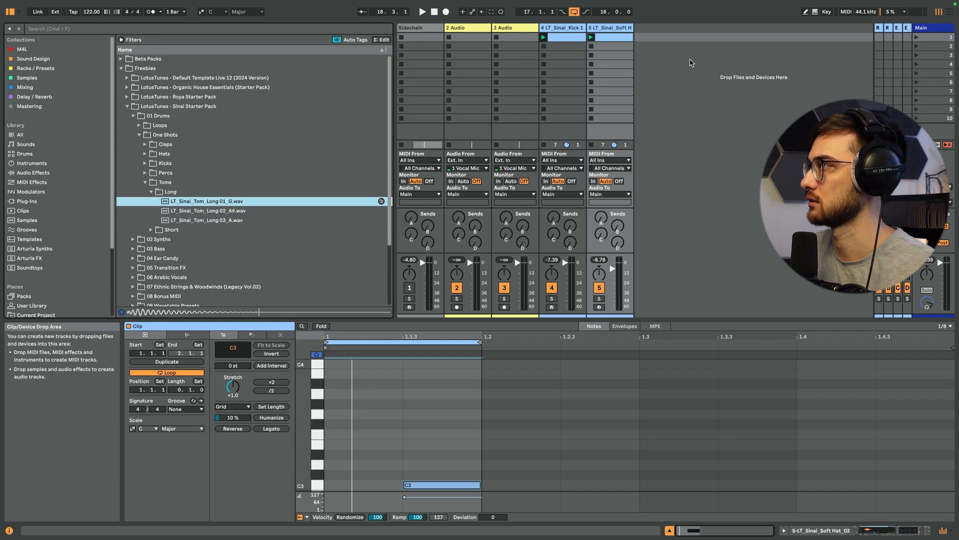
Add a new MIDI track after the hat track and load LT_Sinai_Tom_Long 01_G.wav as its instrument
{"action": "left_click", "coordinate": [612, 38]}
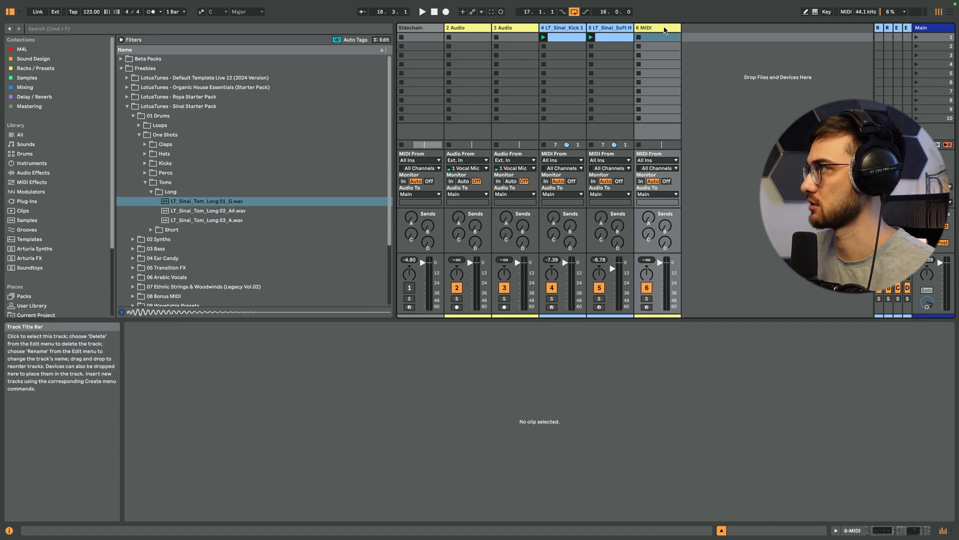
{"action": "key", "text": "super+shift+t"}
{"action": "left_click_drag", "start_coordinate": [230, 201], "coordinate": [324, 448]}
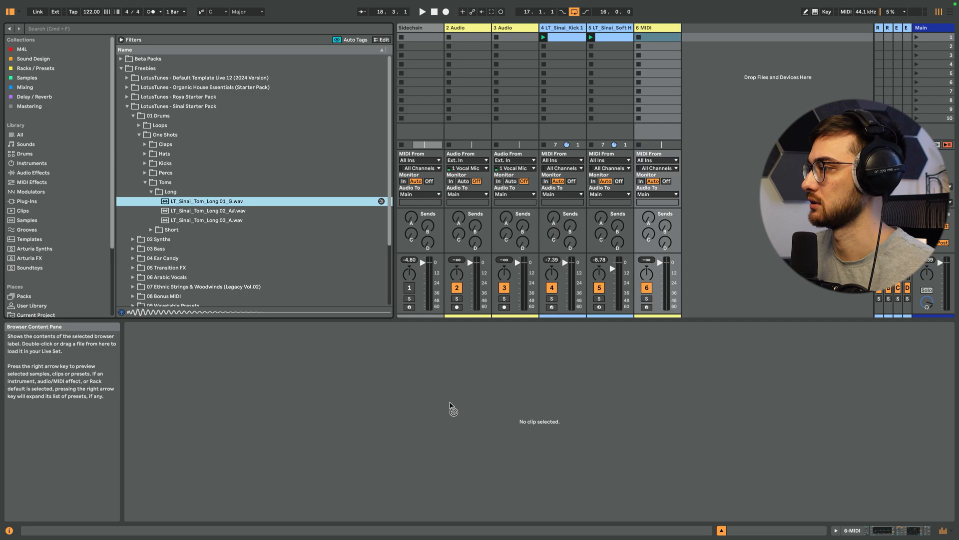
{"action": "left_click_drag", "start_coordinate": [669, 92], "coordinate": [658, 31]}
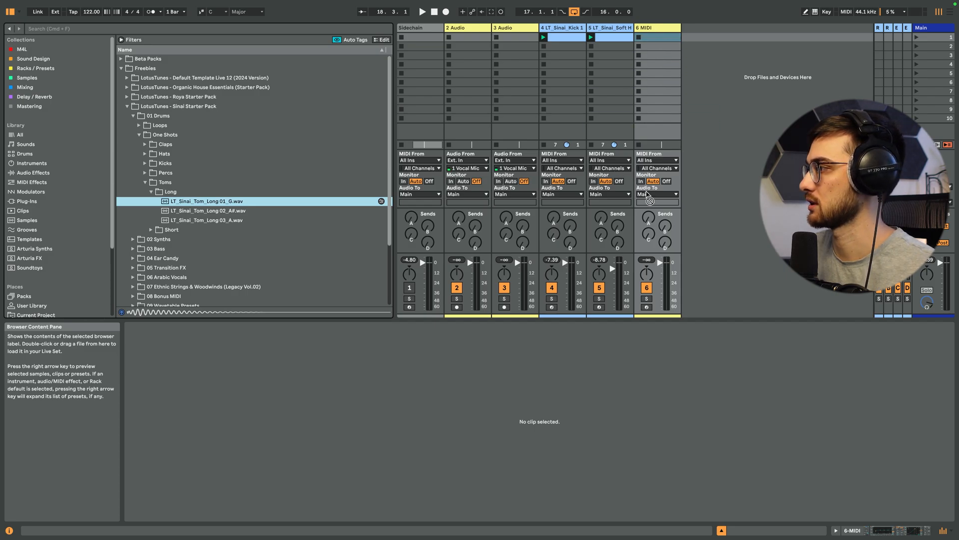
{"action": "left_click", "coordinate": [650, 28]}
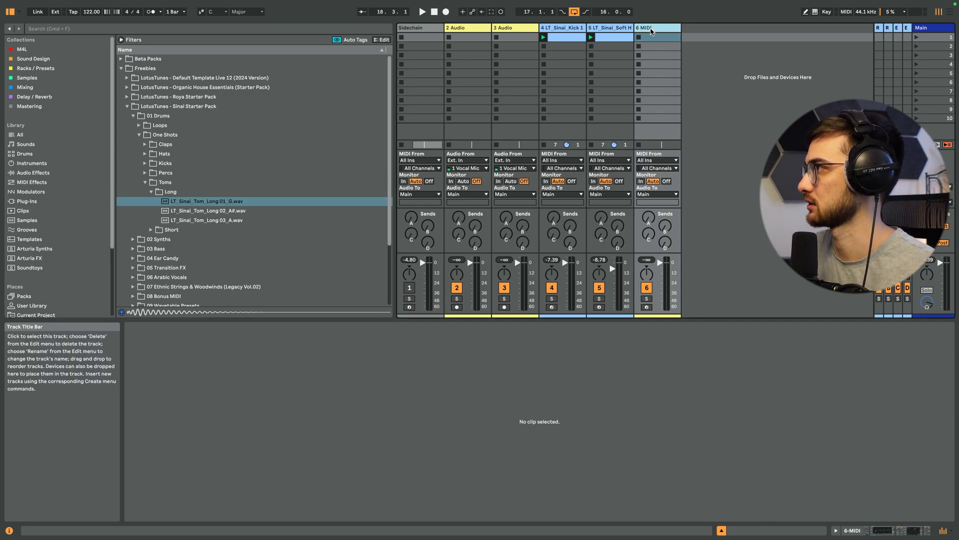
{"action": "left_click", "coordinate": [849, 530]}
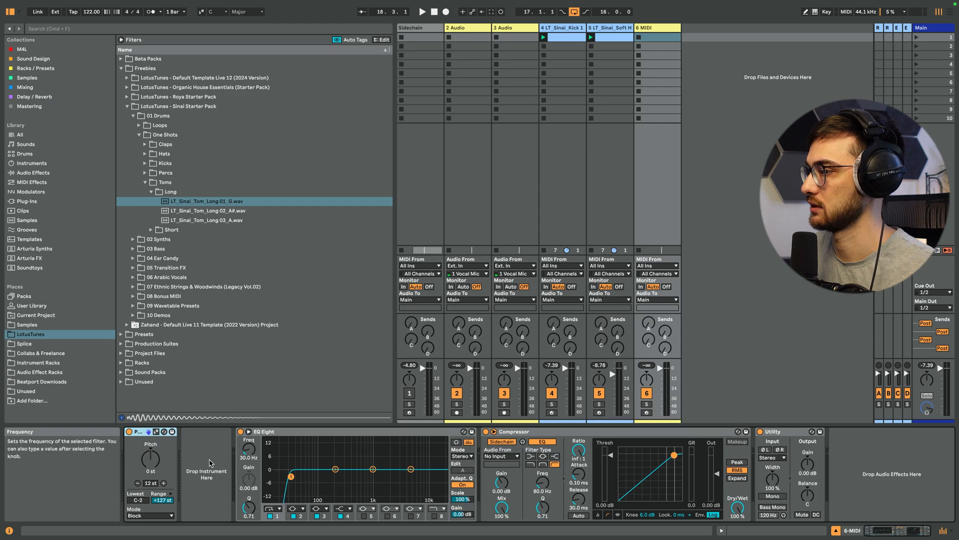
{"action": "left_click_drag", "start_coordinate": [215, 203], "coordinate": [236, 361]}
{"action": "key", "text": "Return"}
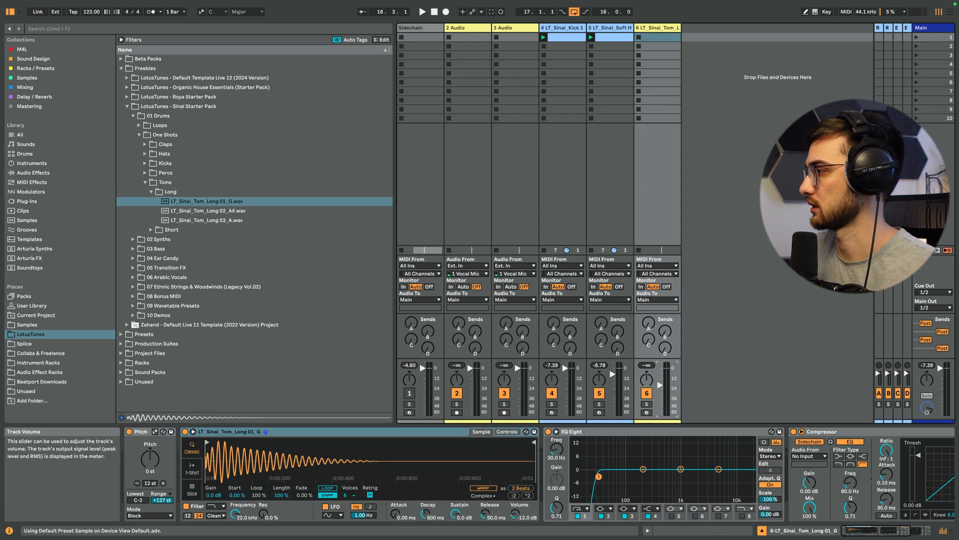
Create a one-bar clip on the tom track with 1/16-long F#3 notes at 1.2.3 and 1.4.3
{"action": "double_click", "coordinate": [656, 39]}
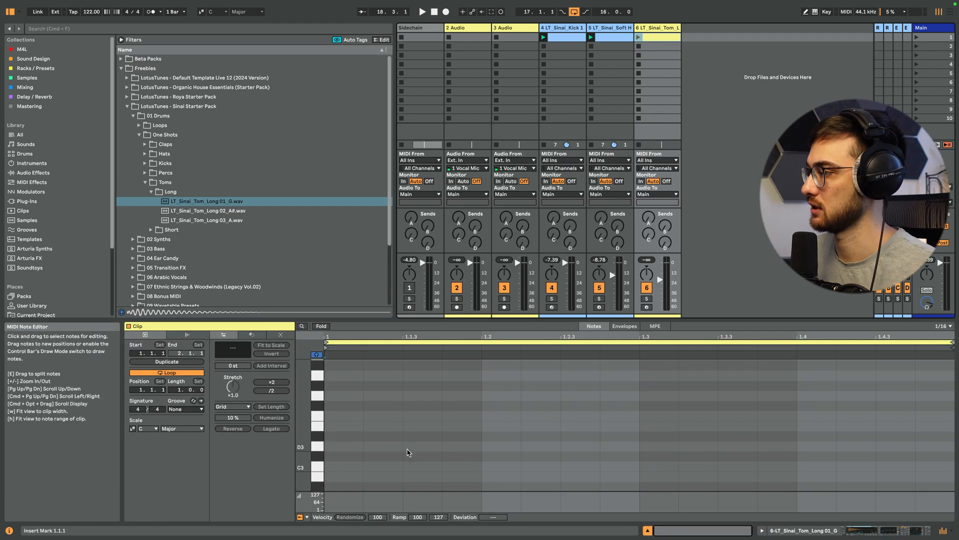
{"action": "scroll", "coordinate": [407, 453], "scroll_direction": "down", "scroll_amount": 2}
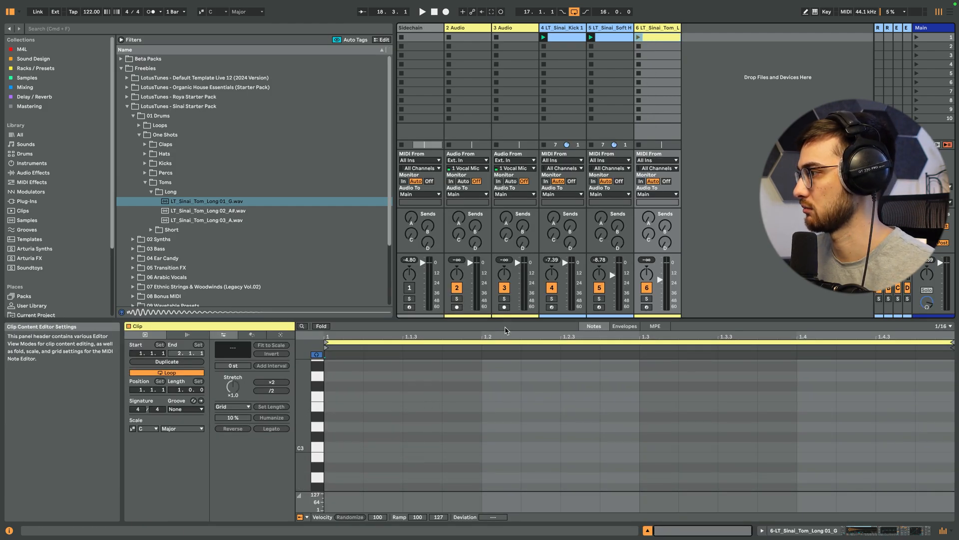
{"action": "left_click_drag", "start_coordinate": [506, 320], "coordinate": [505, 257]}
{"action": "double_click", "coordinate": [383, 425]}
{"action": "left_click_drag", "start_coordinate": [383, 424], "coordinate": [392, 325]}
{"action": "scroll", "coordinate": [392, 372], "scroll_direction": "up", "scroll_amount": 2}
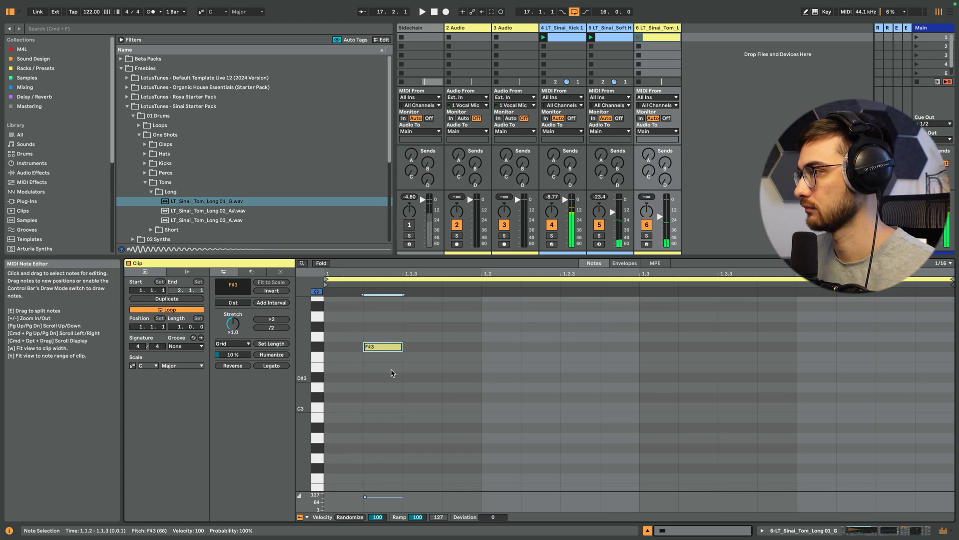
{"action": "left_click_drag", "start_coordinate": [389, 348], "coordinate": [580, 349]}
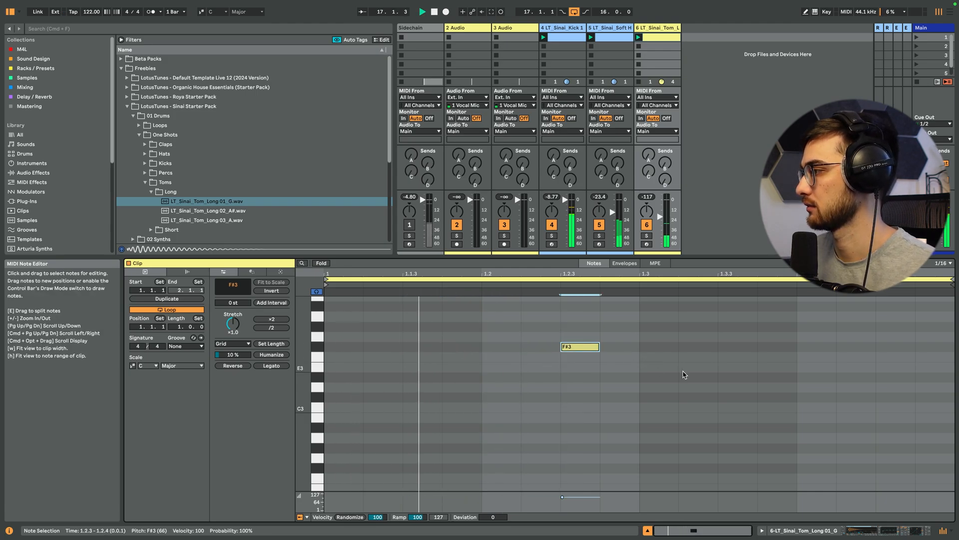
{"action": "double_click", "coordinate": [907, 350]}
{"action": "scroll", "coordinate": [849, 370], "scroll_direction": "up", "scroll_amount": 3}
Transpose both tom notes down three semitones to D#3 and toggle playback
{"action": "left_click_drag", "start_coordinate": [529, 358], "coordinate": [942, 431]}
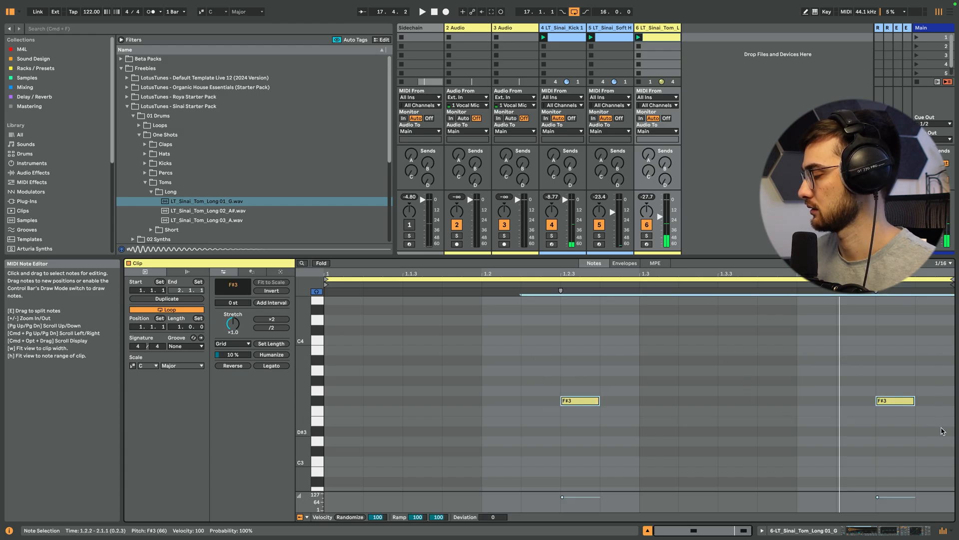
{"action": "key", "text": "Down"}
{"action": "key", "text": "Down"}
{"action": "key", "text": "Down"}
{"action": "key", "text": "space"}
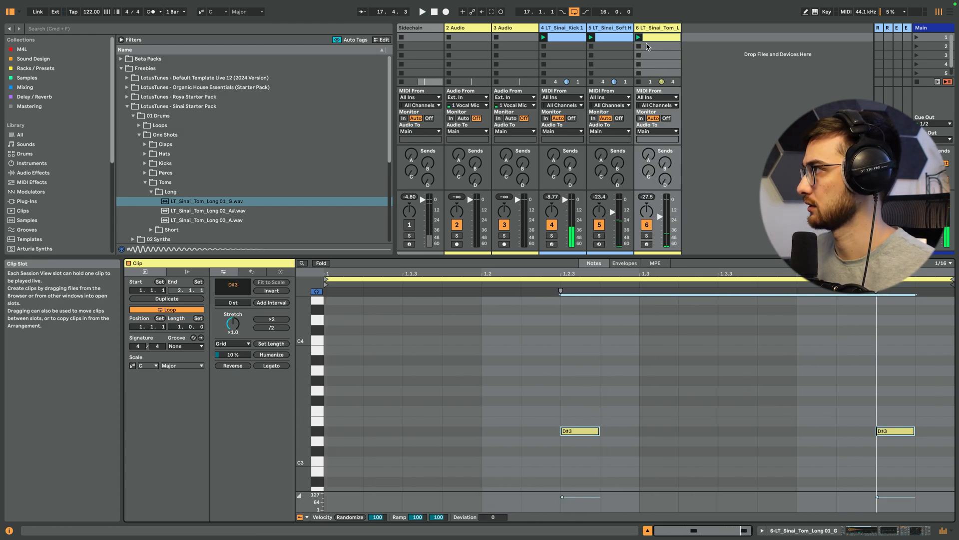
Switch the tom track's sampler from Classic to 1-Shot playback mode
{"action": "left_click", "coordinate": [654, 44]}
{"action": "left_click", "coordinate": [839, 529]}
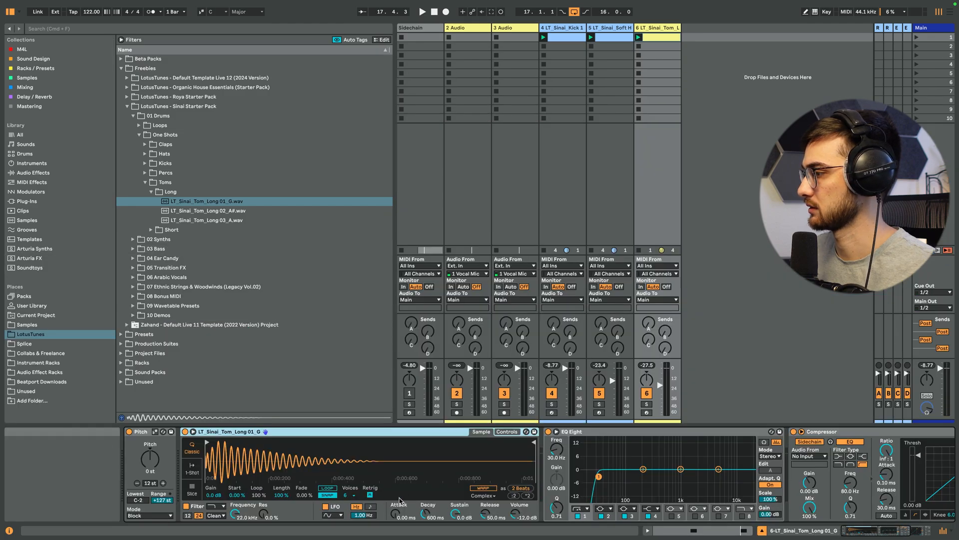
{"action": "left_click", "coordinate": [192, 468]}
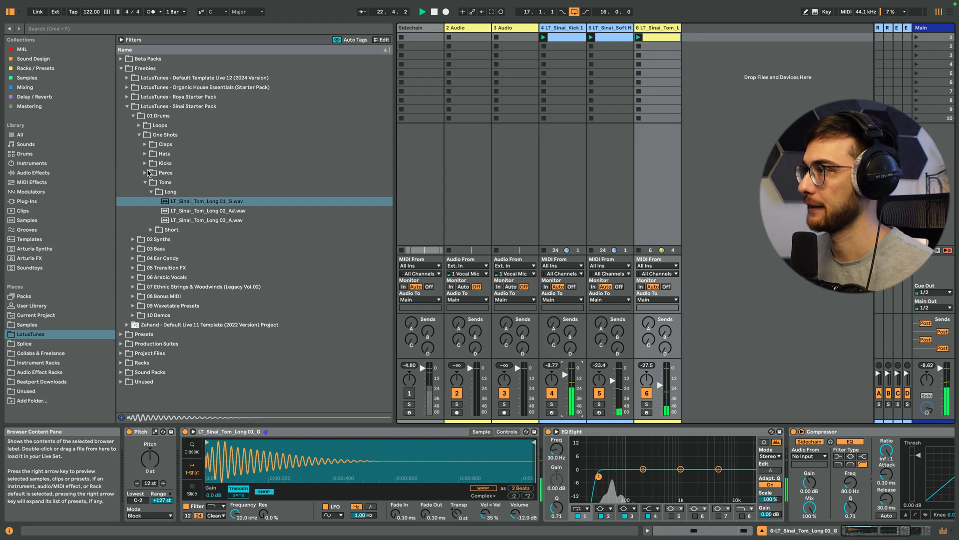
Add LT_Sinai_Shaker Loop 22 and Shaker Loop 23 as clips on two new audio tracks and adjust the Loop 22 track's volume
{"action": "left_click", "coordinate": [139, 125]}
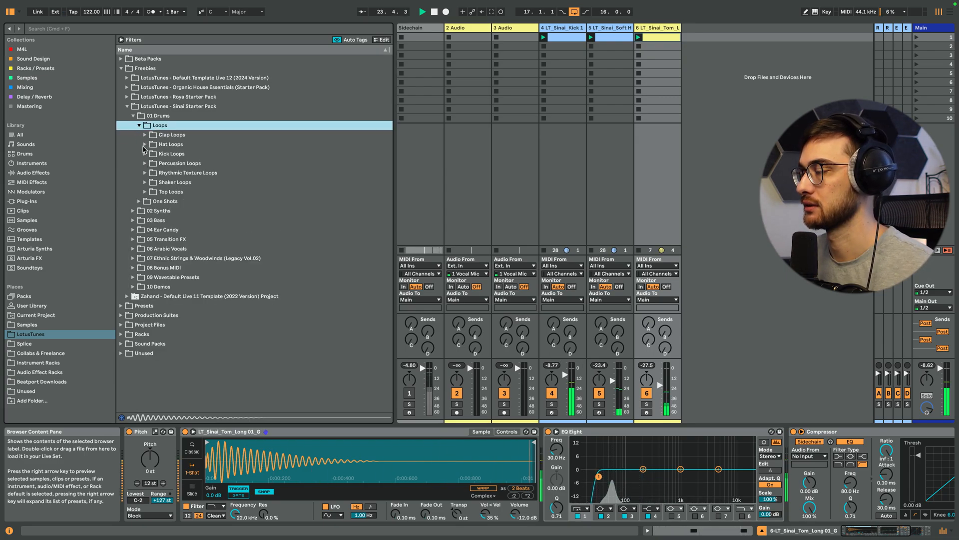
{"action": "left_click", "coordinate": [146, 183]}
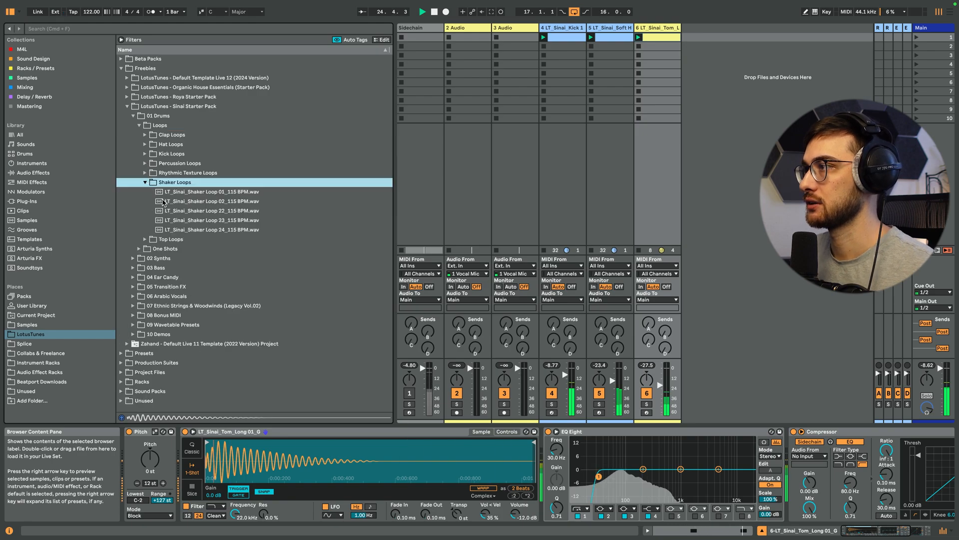
{"action": "left_click", "coordinate": [198, 214]}
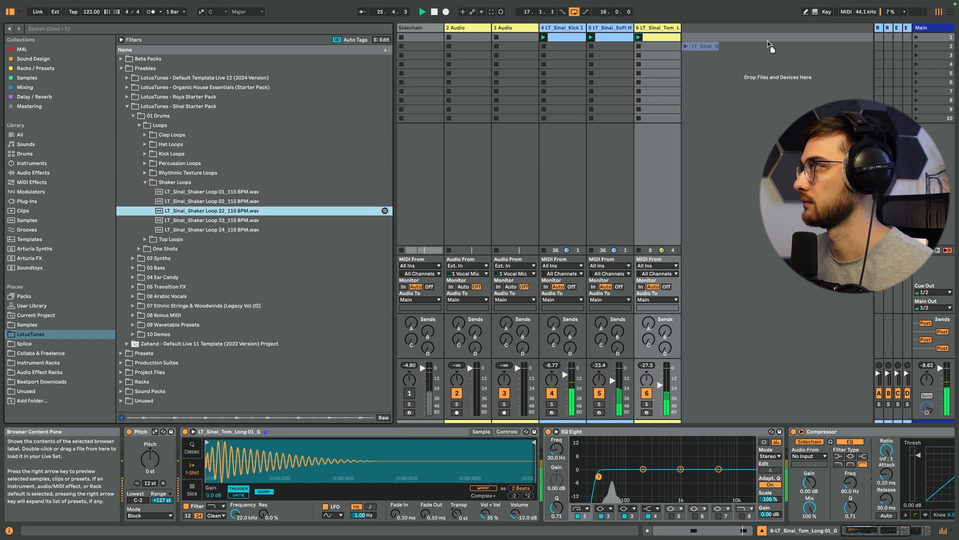
{"action": "left_click_drag", "start_coordinate": [770, 46], "coordinate": [707, 40]}
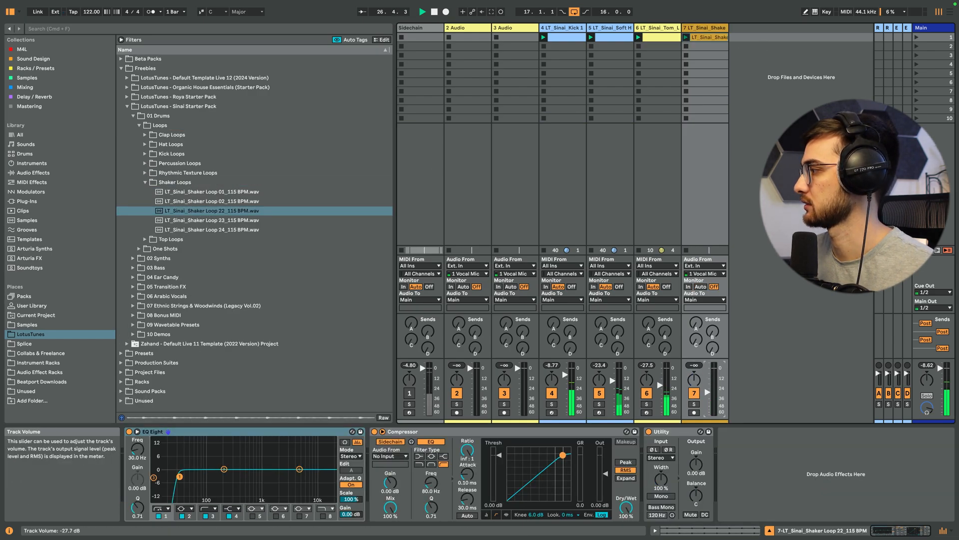
{"action": "left_click_drag", "start_coordinate": [707, 393], "coordinate": [696, 400]}
{"action": "left_click", "coordinate": [214, 220]}
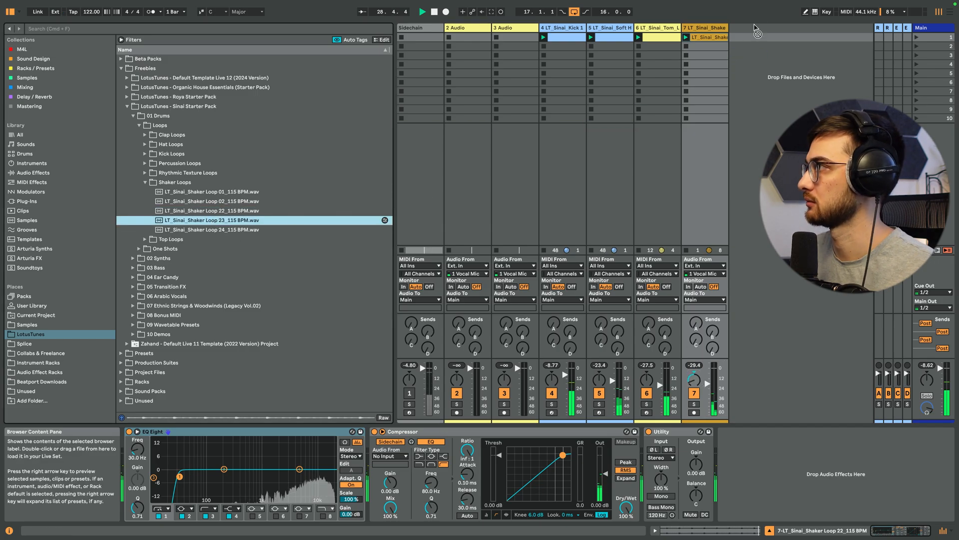
{"action": "left_click_drag", "start_coordinate": [748, 37], "coordinate": [750, 37]}
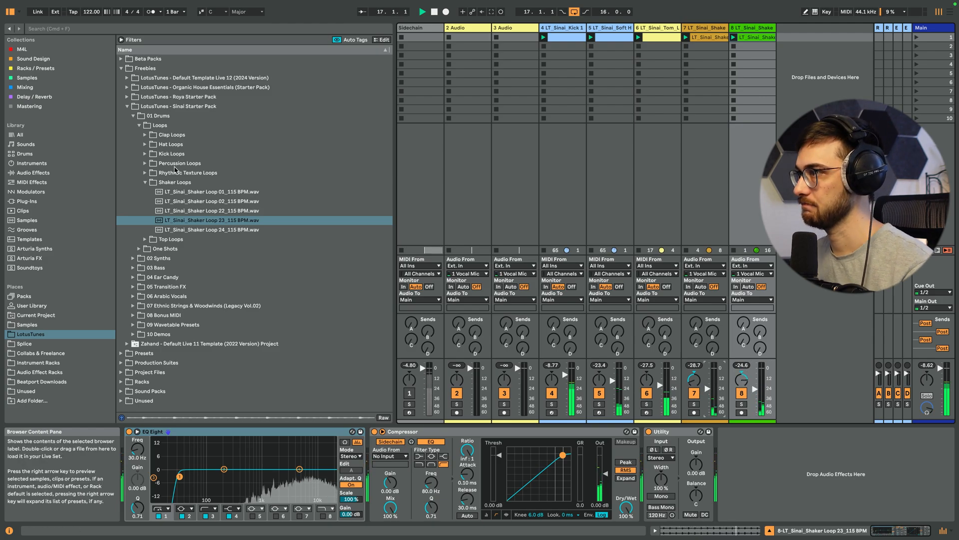
Audition the percussion loops in the Sinai Starter Pack's drum loops
{"action": "left_click", "coordinate": [145, 183]}
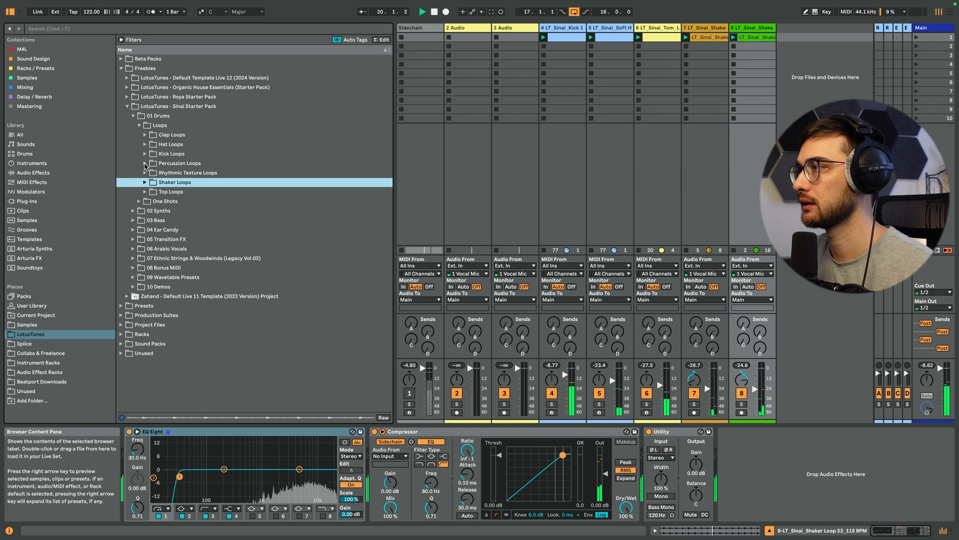
{"action": "left_click", "coordinate": [145, 164]}
{"action": "left_click", "coordinate": [220, 180]}
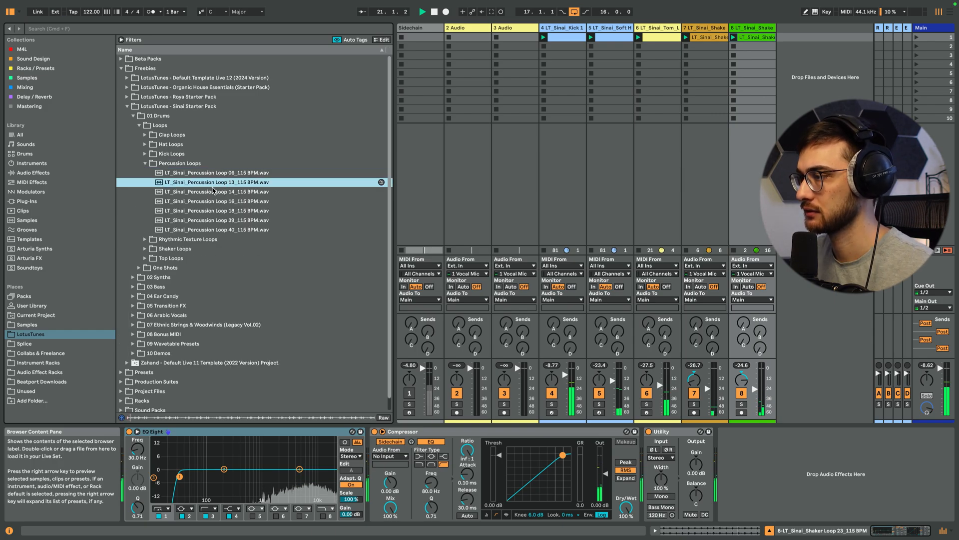
{"action": "left_click", "coordinate": [230, 193]}
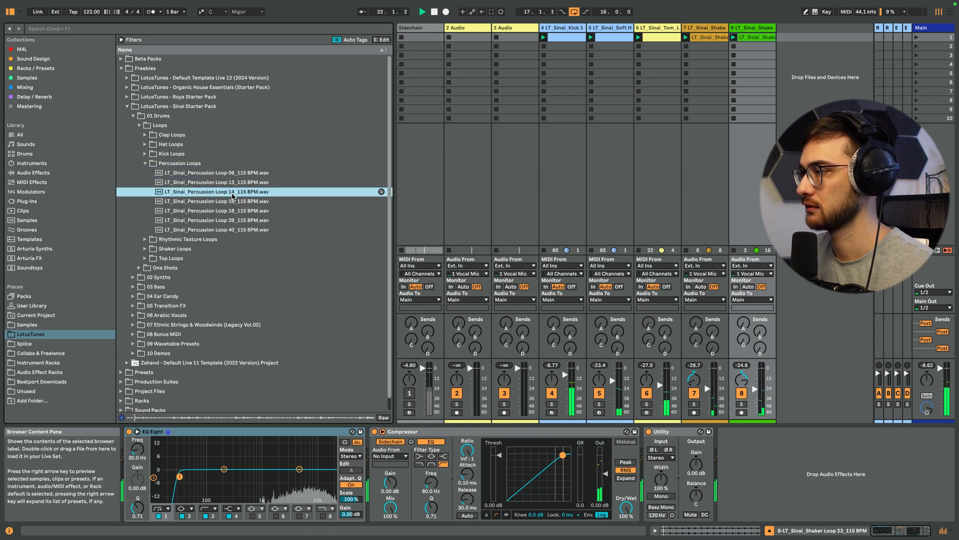
{"action": "left_click", "coordinate": [223, 203]}
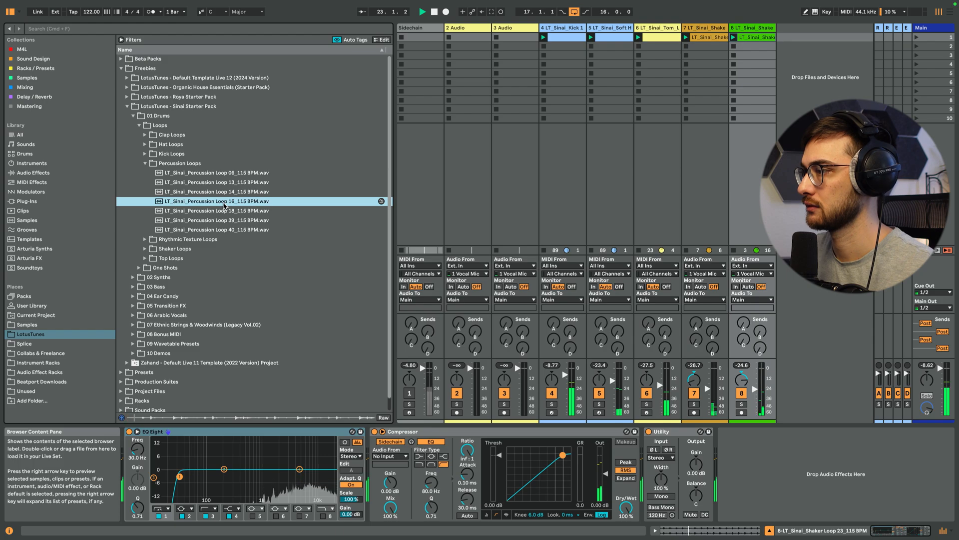
{"action": "left_click", "coordinate": [223, 218]}
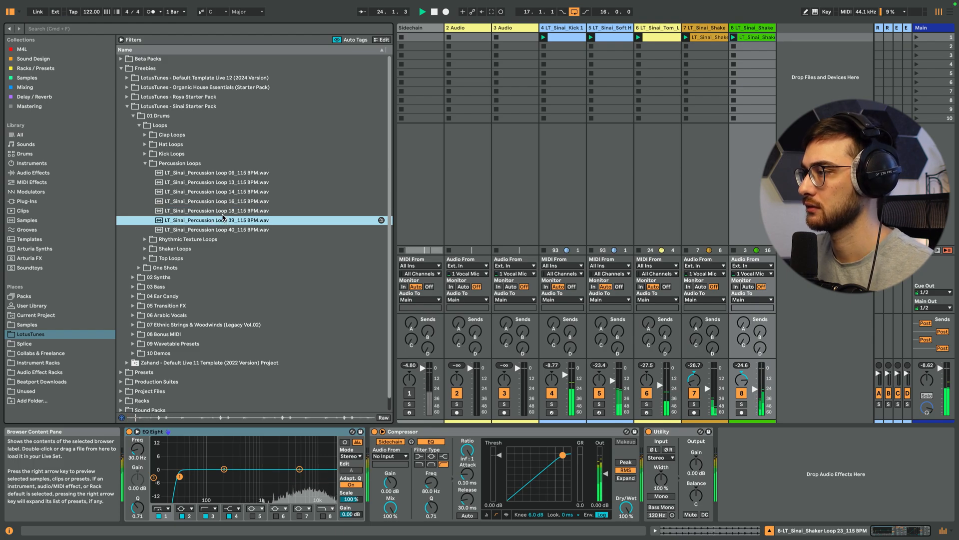
{"action": "left_click", "coordinate": [225, 231]}
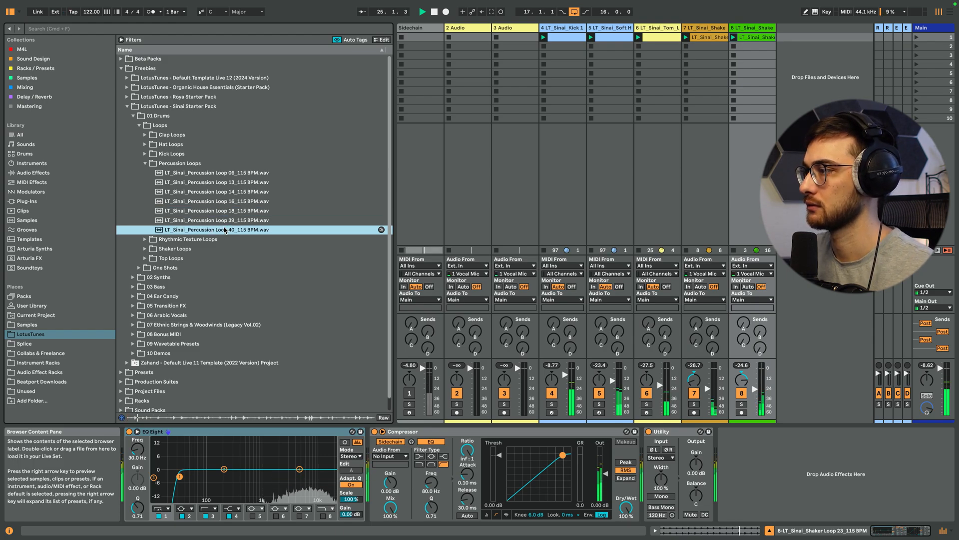
{"action": "left_click", "coordinate": [225, 176]}
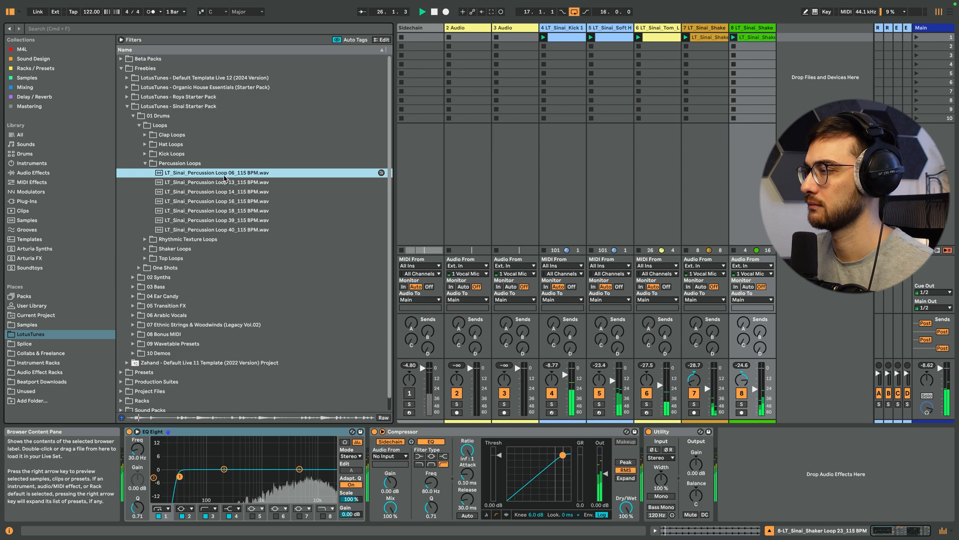
{"action": "left_click", "coordinate": [225, 182]}
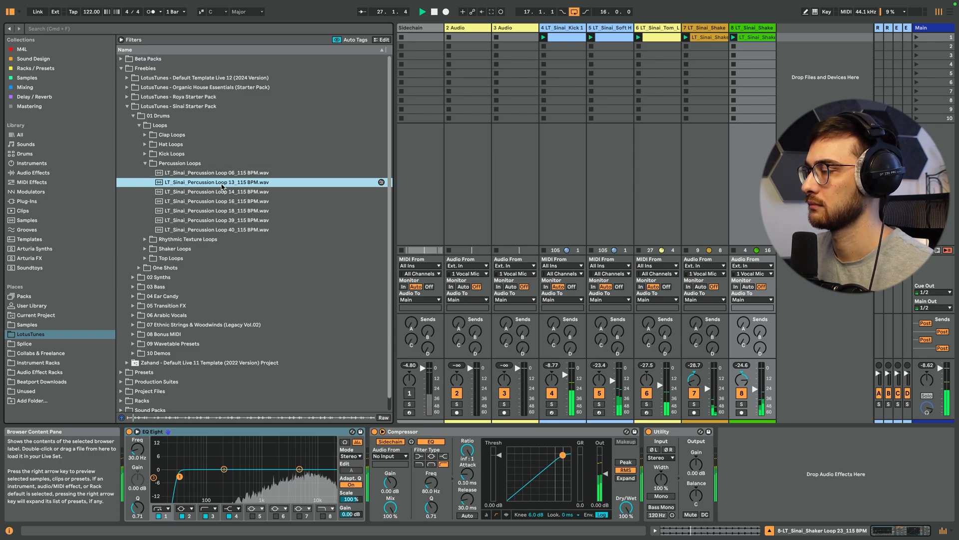
Add LT_Sinai_Percussion Loop 13 on a new audio track and loop its section from 1.3.3 to 2.1.1
{"action": "left_click_drag", "start_coordinate": [220, 182], "coordinate": [800, 38]}
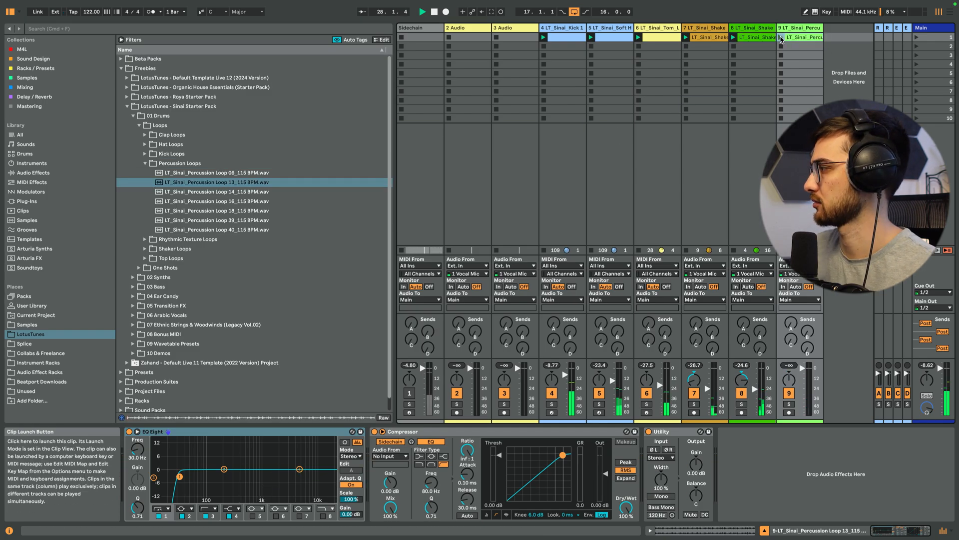
{"action": "double_click", "coordinate": [803, 37]}
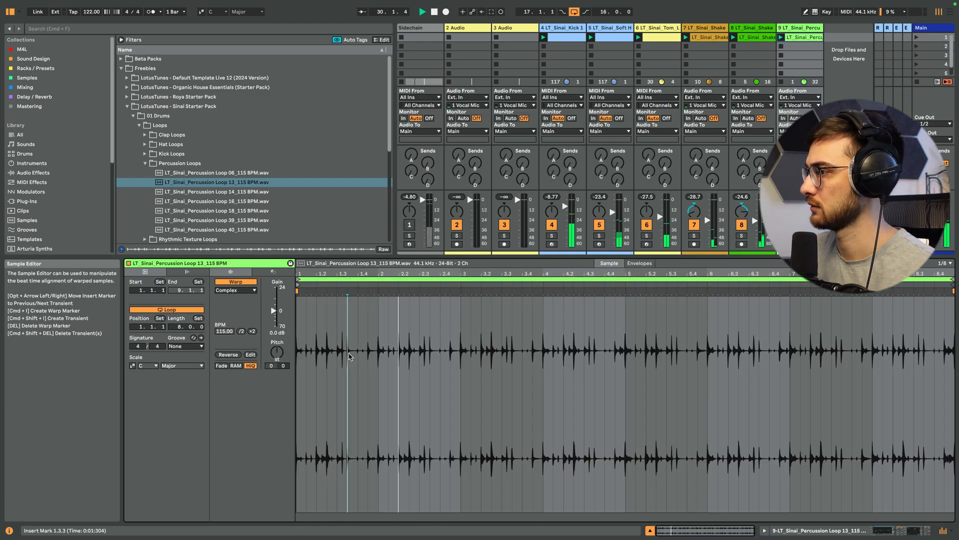
{"action": "left_click_drag", "start_coordinate": [345, 355], "coordinate": [377, 357]}
{"action": "key", "text": "super+l"}
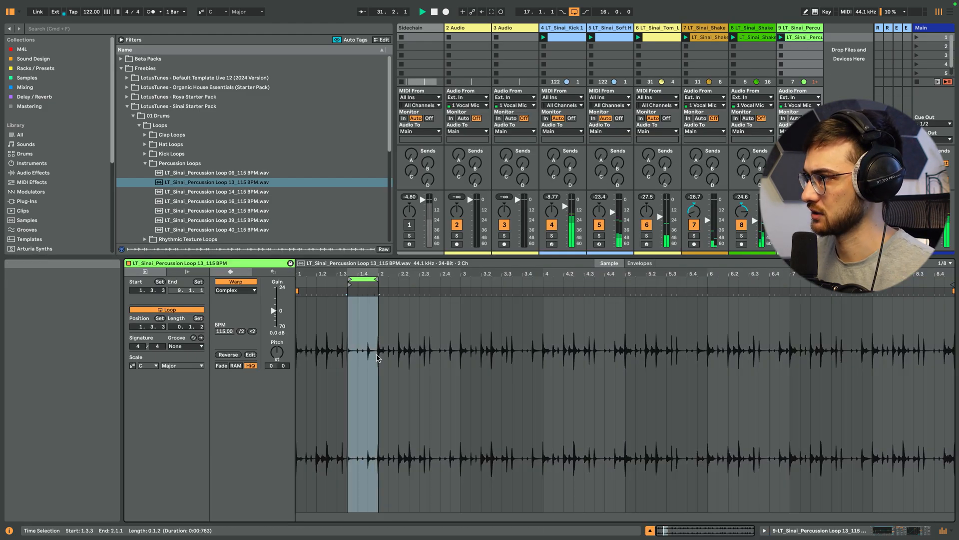
Set a fixed 1/8 grid, extend the percussion clip's loop to two beats and move it to start at 2.3.1
{"action": "left_click_drag", "start_coordinate": [362, 273], "coordinate": [398, 273]}
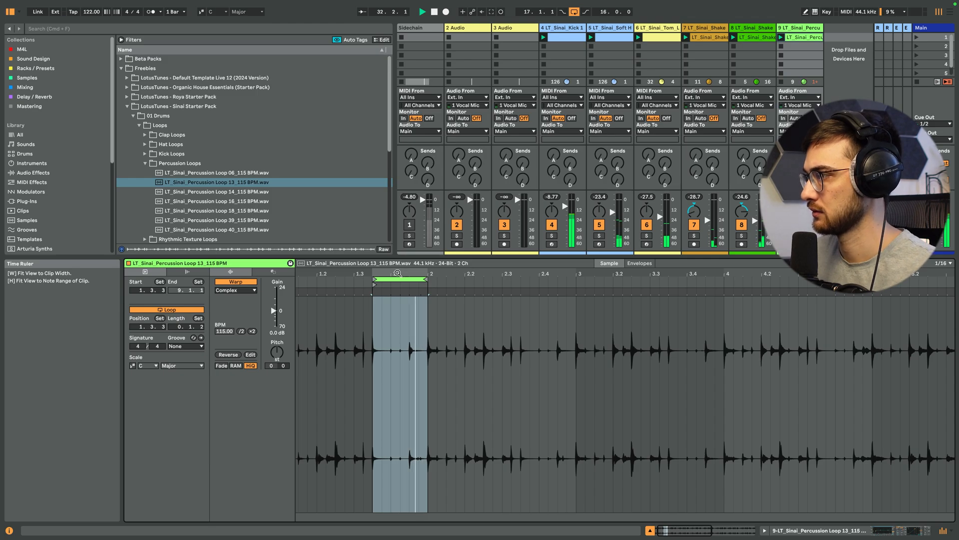
{"action": "right_click", "coordinate": [406, 324]}
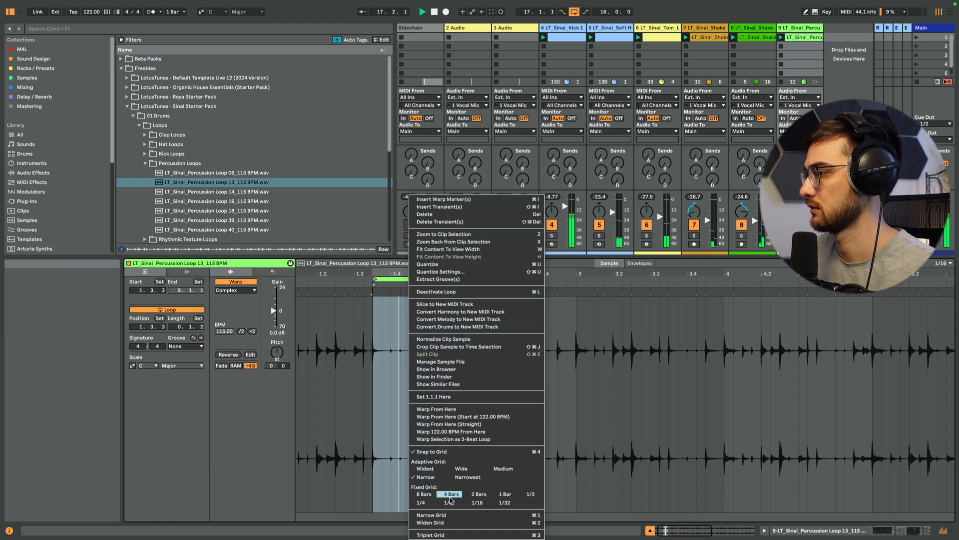
{"action": "left_click", "coordinate": [449, 504]}
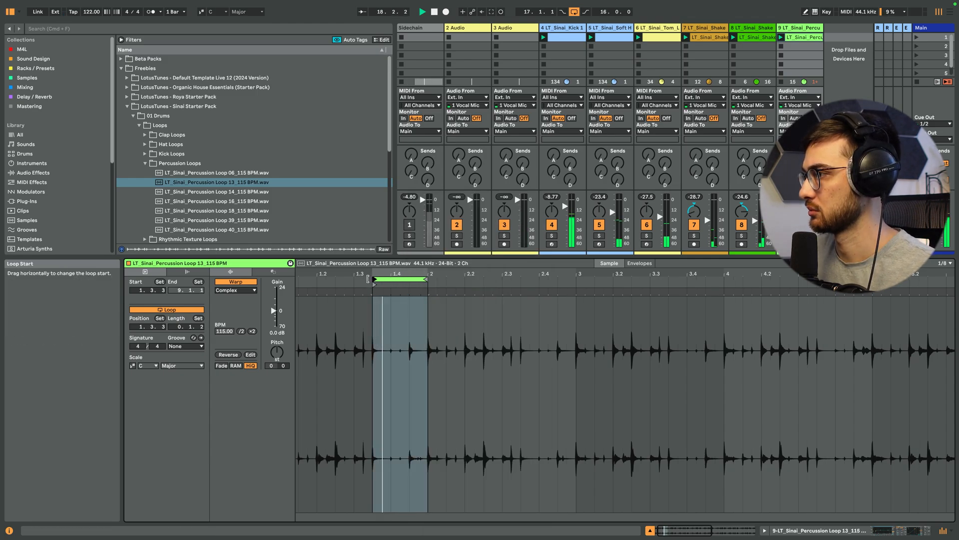
{"action": "left_click_drag", "start_coordinate": [373, 300], "coordinate": [351, 303]}
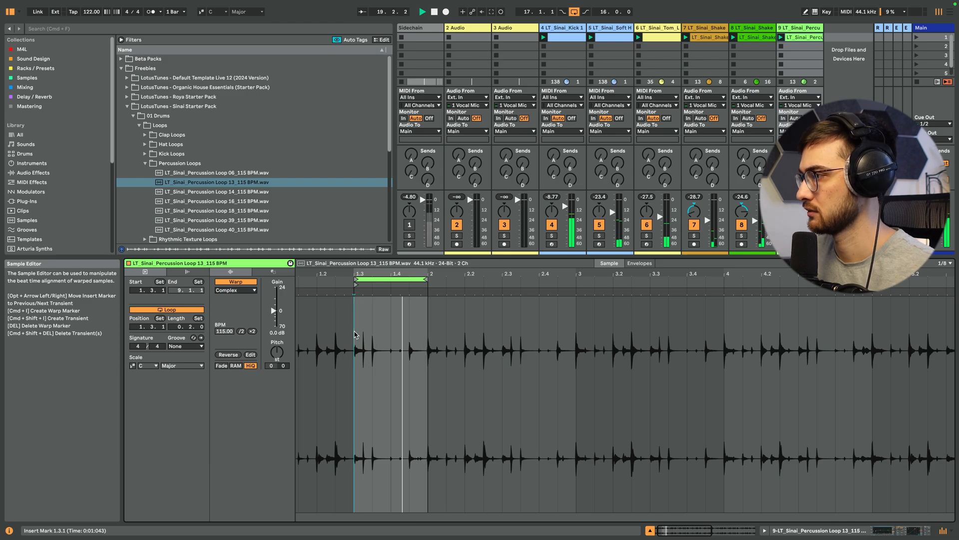
{"action": "left_click", "coordinate": [394, 280]}
{"action": "left_click_drag", "start_coordinate": [393, 279], "coordinate": [543, 290]}
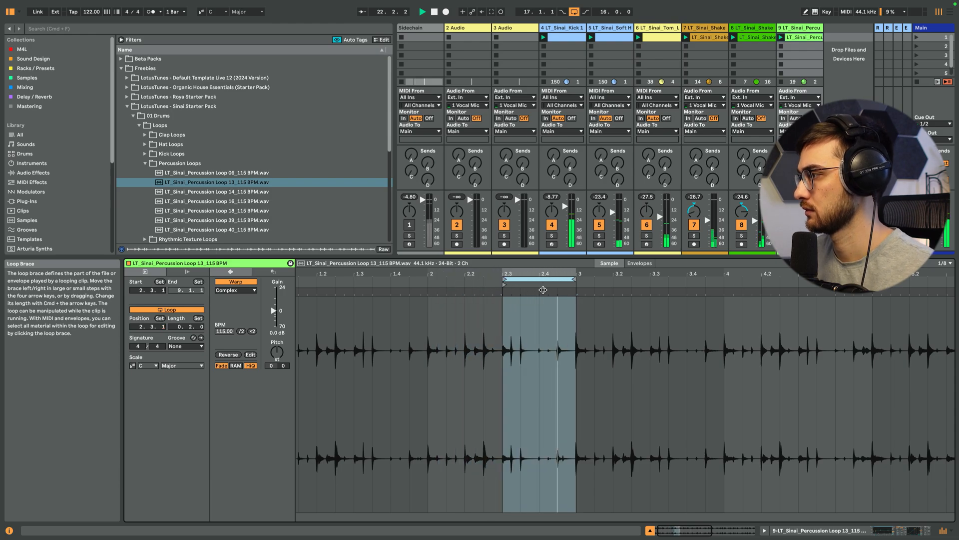
Lower the percussion loop track's volume to about -13.4 dB and show its devices
{"action": "left_click", "coordinate": [802, 207]}
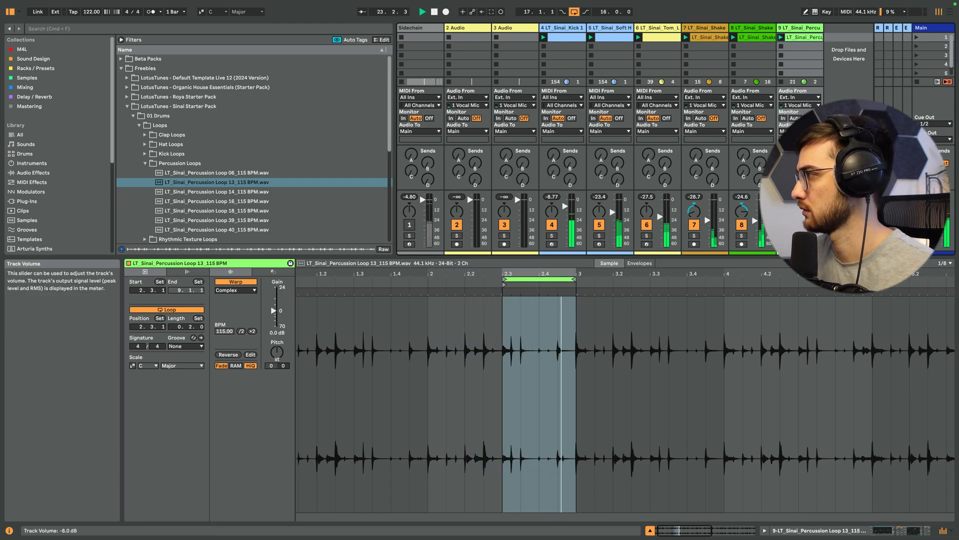
{"action": "left_click_drag", "start_coordinate": [803, 207], "coordinate": [802, 209]}
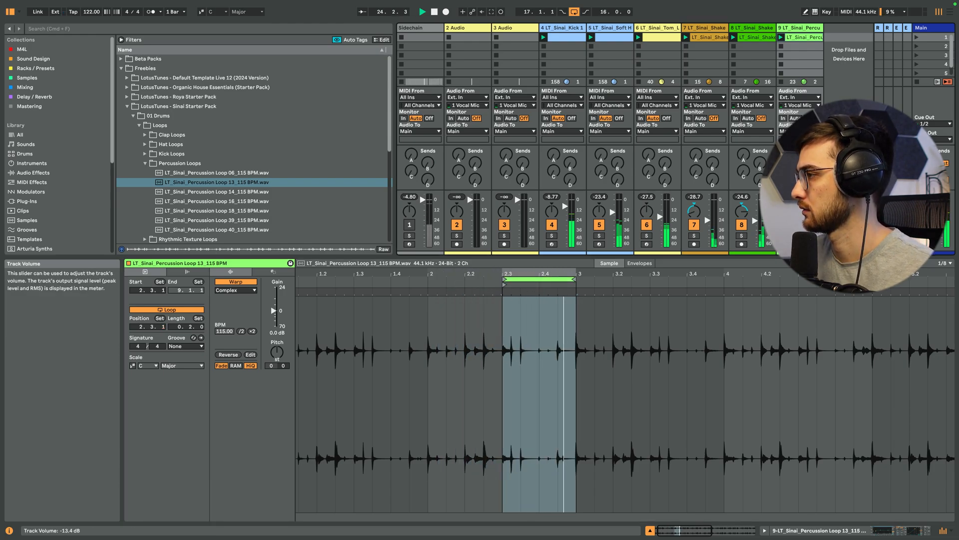
{"action": "key", "text": "shift+Tab"}
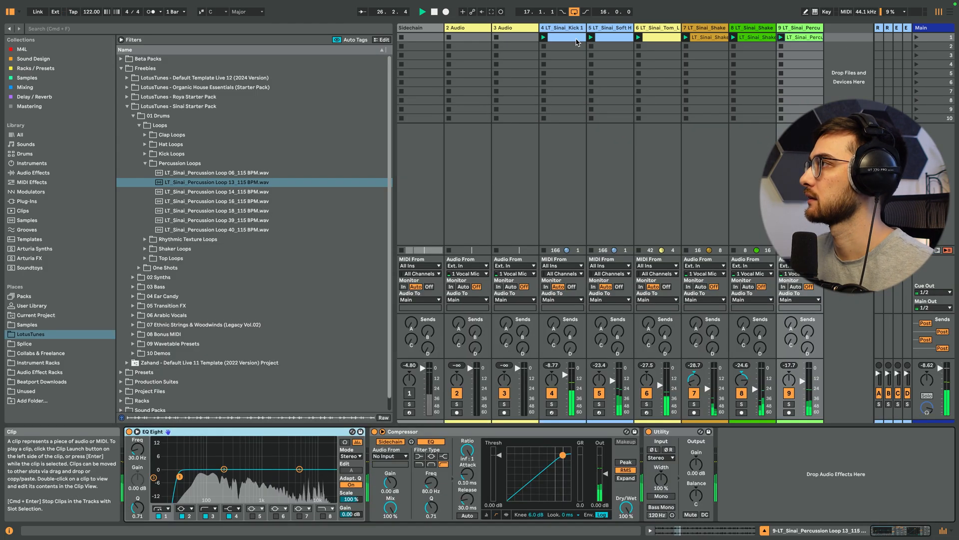
Select the kick track and audition Kick 14_Organic Subby and Kick 03_Rominimalist among the Sinai pack's one-shot kicks
{"action": "left_click", "coordinate": [562, 43]}
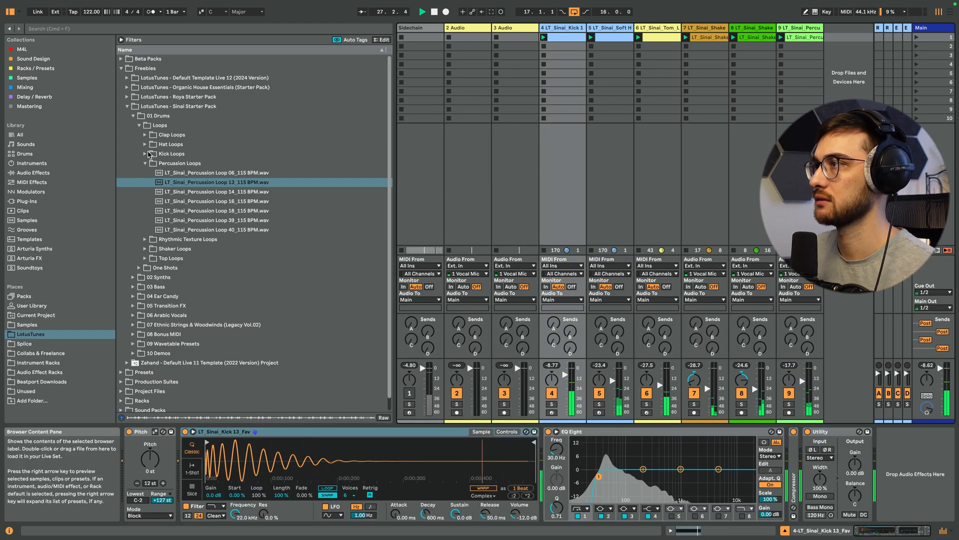
{"action": "left_click", "coordinate": [135, 126]}
{"action": "left_click", "coordinate": [138, 135]}
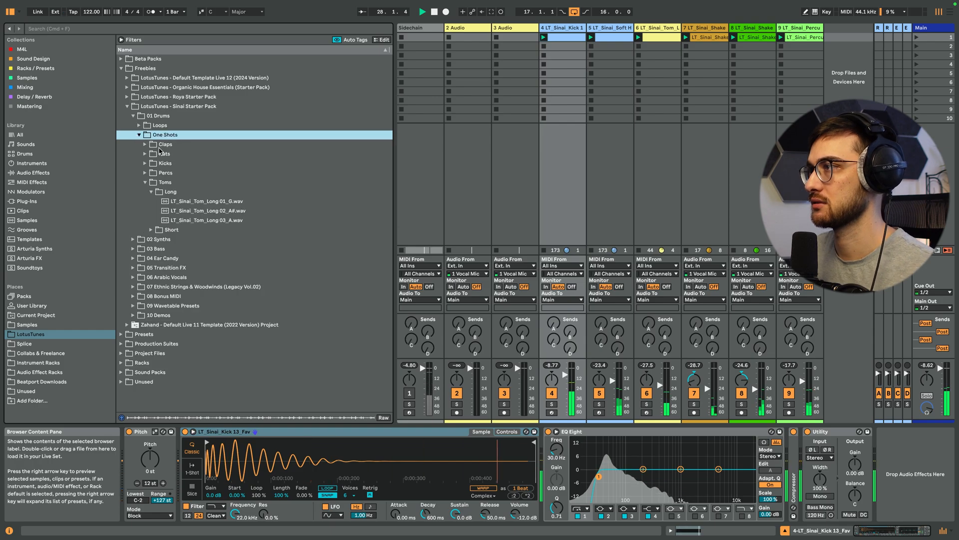
{"action": "left_click", "coordinate": [146, 182]}
{"action": "left_click", "coordinate": [145, 163]}
{"action": "left_click", "coordinate": [212, 192]}
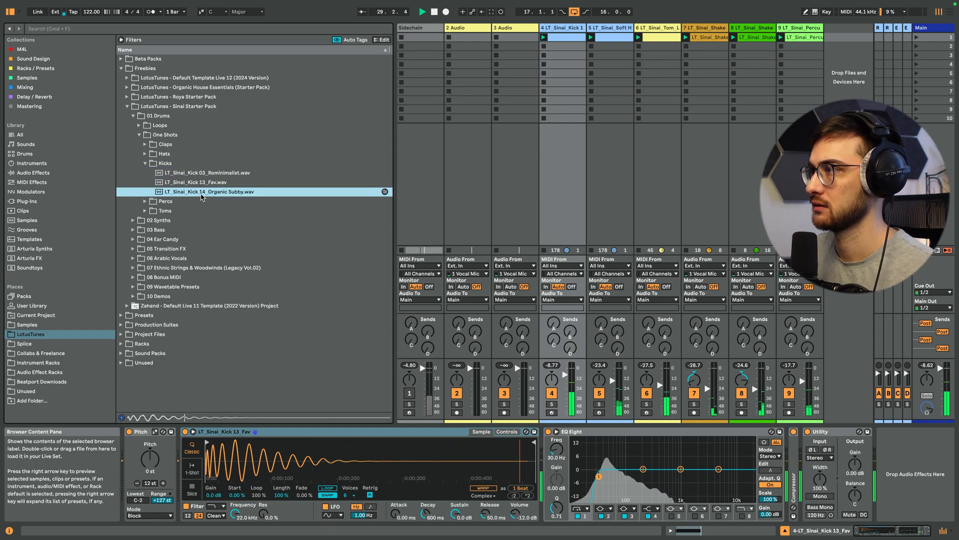
{"action": "left_click", "coordinate": [218, 173]}
{"action": "left_click", "coordinate": [145, 163]}
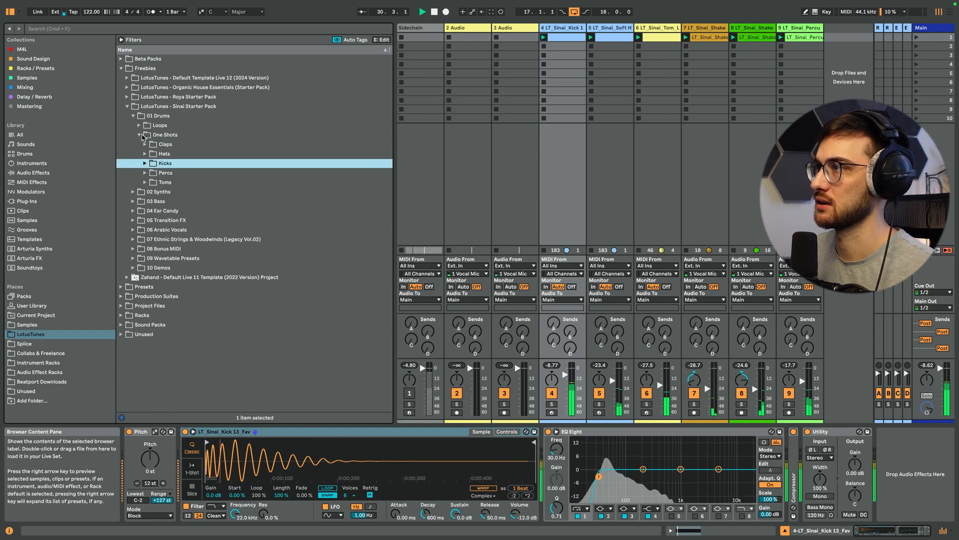
Try the Roya Starter Pack's Organic Top Kick on the kick track and replace it with 10 LT Roya Kick One Shot - Progressive Organic (my fav).wav
{"action": "left_click", "coordinate": [127, 107]}
{"action": "left_click", "coordinate": [127, 97]}
{"action": "left_click", "coordinate": [133, 106]}
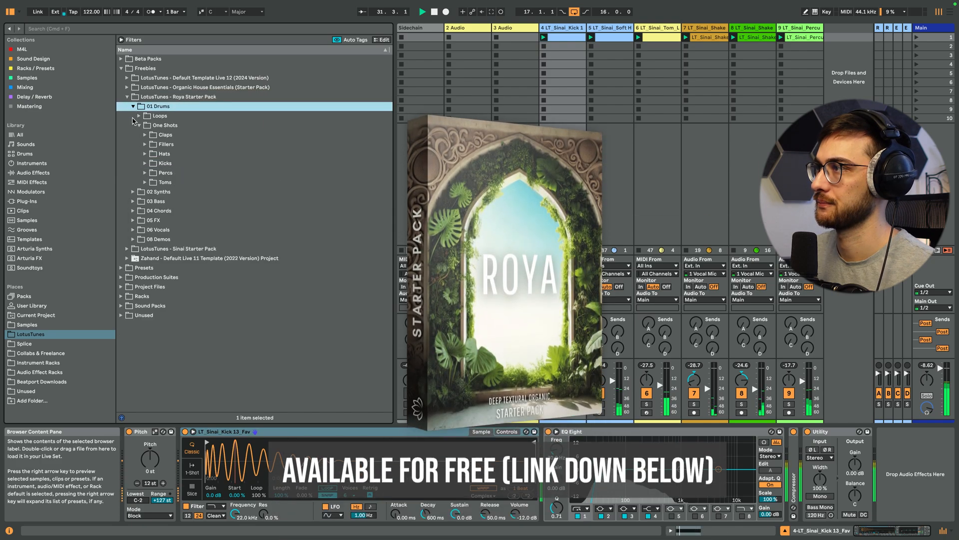
{"action": "left_click", "coordinate": [139, 126]}
{"action": "left_click", "coordinate": [140, 126]}
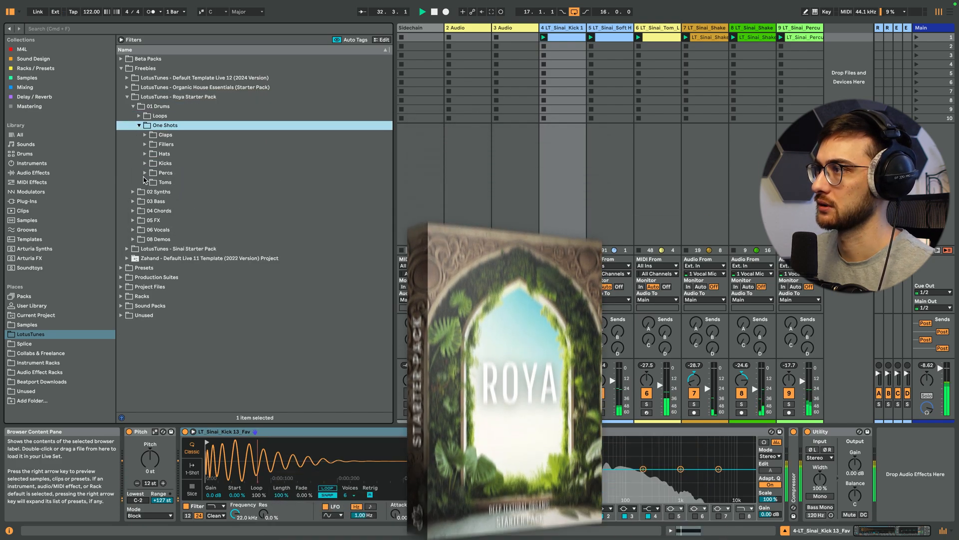
{"action": "left_click", "coordinate": [145, 164]}
{"action": "left_click", "coordinate": [159, 173]}
{"action": "double_click", "coordinate": [158, 173]}
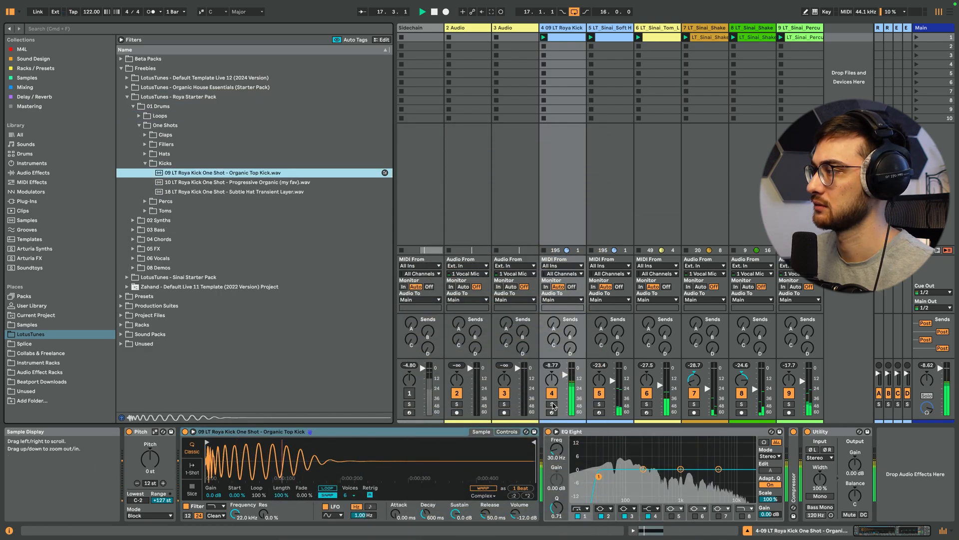
{"action": "left_click", "coordinate": [207, 182]}
{"action": "double_click", "coordinate": [207, 182]}
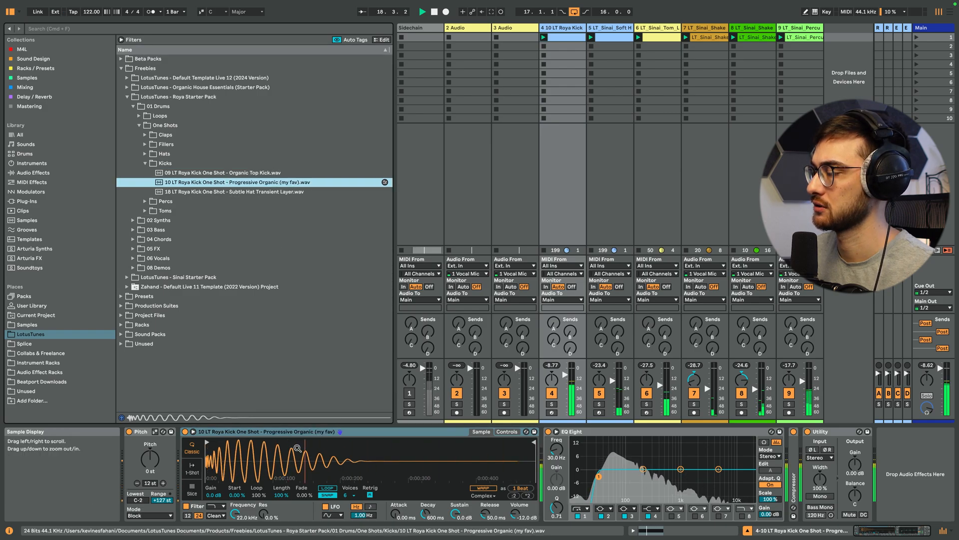
Load 18 LT Roya Kick One Shot - Subtle Hat Transient Layer.wav on the kick track, try a boost near 50 Hz in EQ Eight and reset its gain
{"action": "left_click", "coordinate": [207, 192]}
{"action": "double_click", "coordinate": [207, 192]}
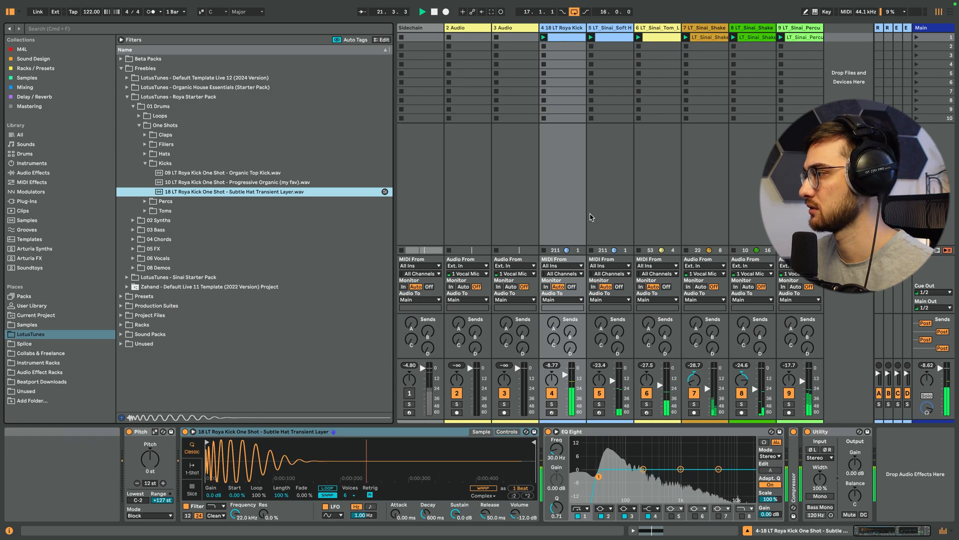
{"action": "left_click_drag", "start_coordinate": [643, 469], "coordinate": [608, 455]}
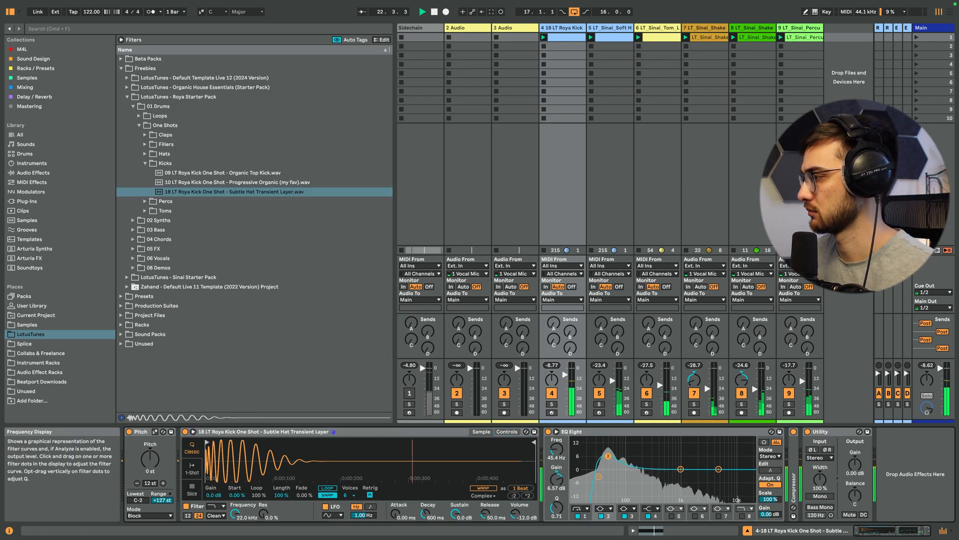
{"action": "double_click", "coordinate": [556, 479]}
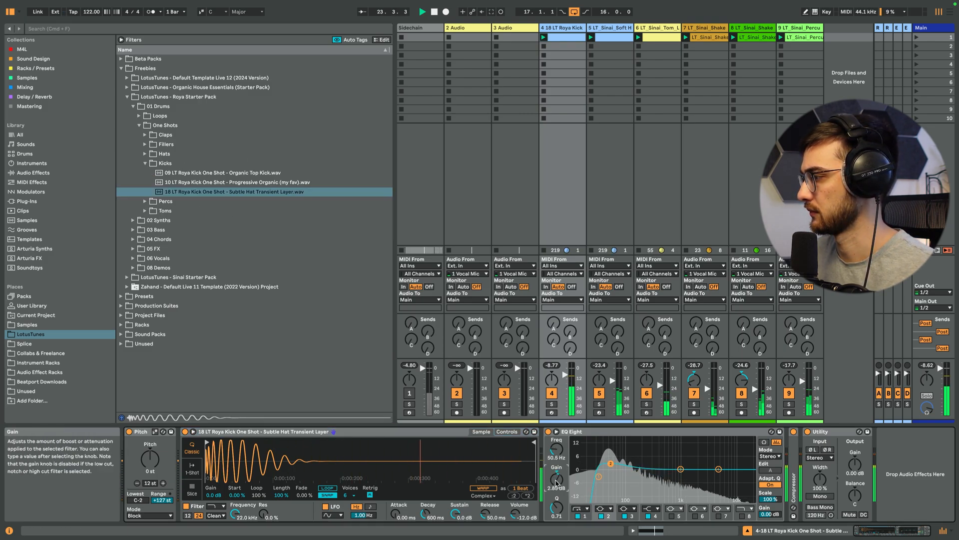
Audition Thin Layer Clap and Woodblock Clap among the Roya Starter Pack's one-shot claps
{"action": "left_click", "coordinate": [146, 164]}
{"action": "left_click", "coordinate": [146, 154]}
{"action": "left_click", "coordinate": [146, 145]}
{"action": "left_click", "coordinate": [145, 135]}
{"action": "left_click", "coordinate": [192, 154]}
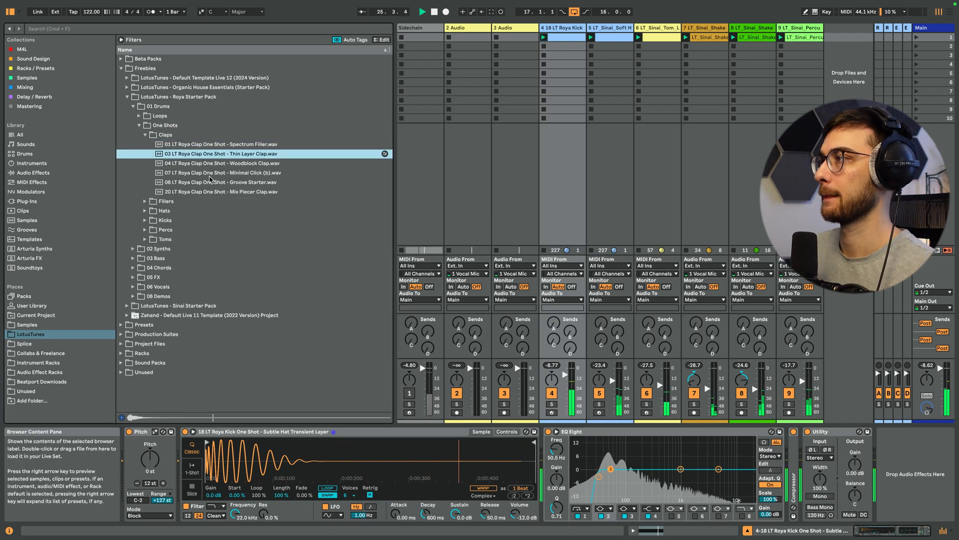
{"action": "left_click", "coordinate": [247, 164]}
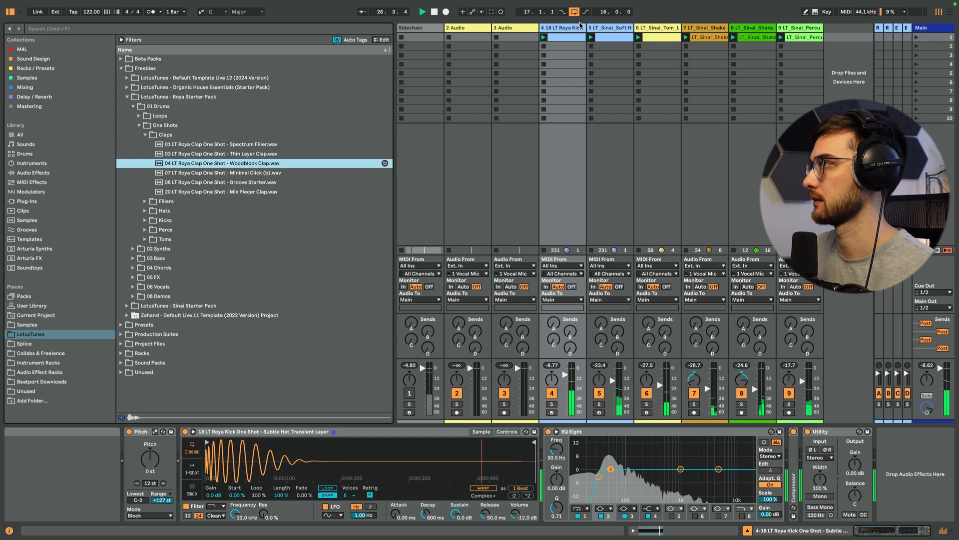
Insert a MIDI track after the soft hat track and load 04 LT Roya Clap One Shot - Woodblock Clap.wav on it
{"action": "left_click", "coordinate": [603, 28]}
{"action": "key", "text": "super+shift+t"}
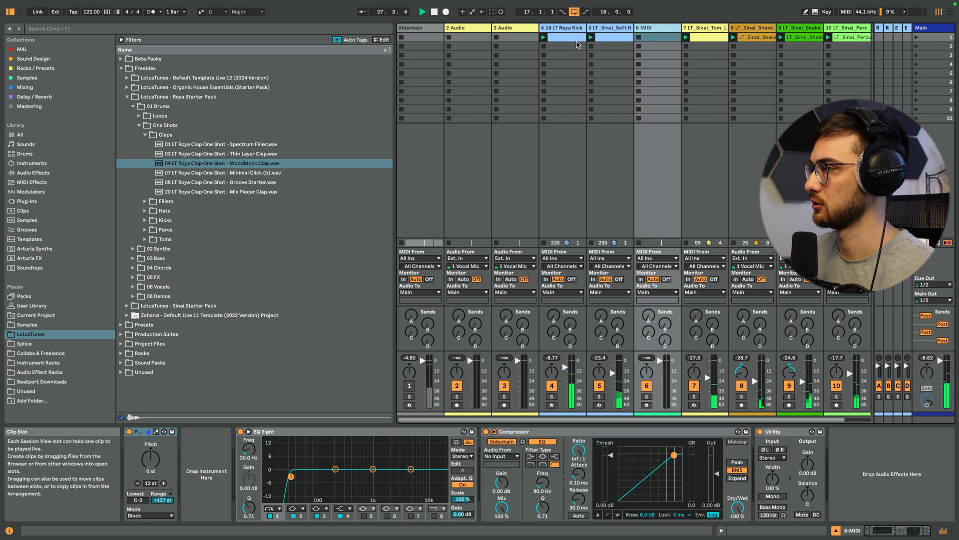
{"action": "left_click_drag", "start_coordinate": [240, 164], "coordinate": [222, 466]}
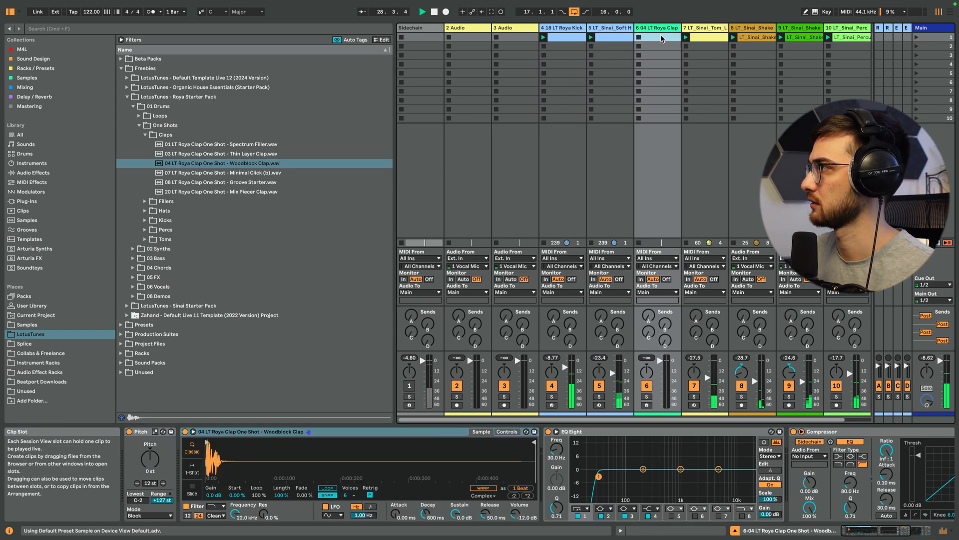
Create a MIDI clip in the clap track's first slot and place a C3 note on beat 1.2 using a 1/4 grid
{"action": "double_click", "coordinate": [661, 38]}
{"action": "right_click", "coordinate": [403, 413]}
{"action": "left_click", "coordinate": [414, 351]}
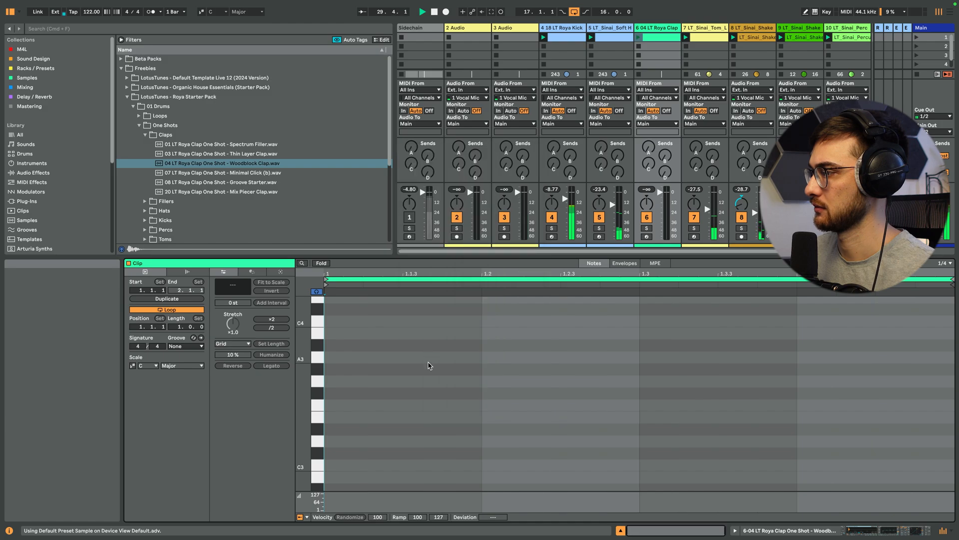
{"action": "double_click", "coordinate": [535, 453]}
{"action": "left_click_drag", "start_coordinate": [530, 454], "coordinate": [520, 465]}
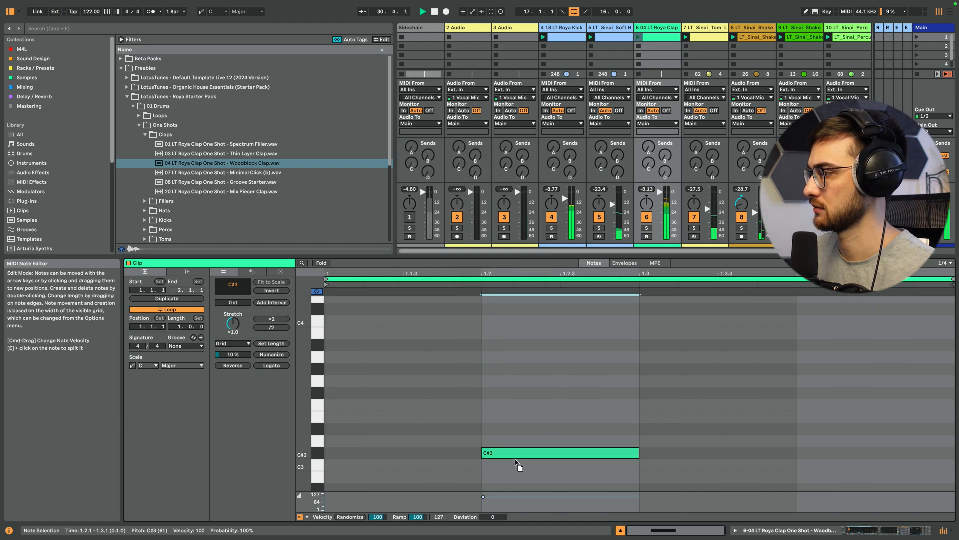
Loop the clap clip's first two beats, launch it and return to the clap track's devices
{"action": "left_click_drag", "start_coordinate": [554, 406], "coordinate": [228, 517]}
{"action": "key", "text": "super+l"}
{"action": "left_click", "coordinate": [639, 38]}
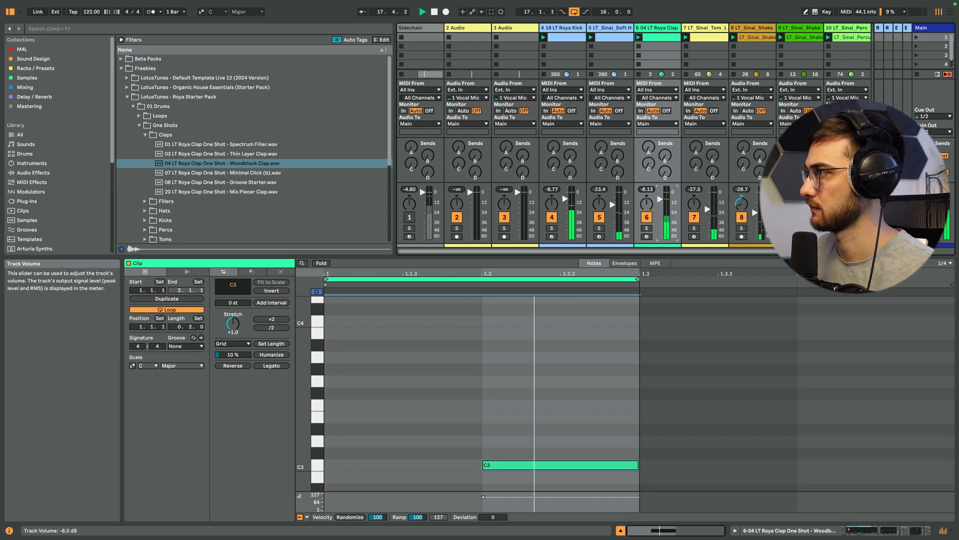
{"action": "key", "text": "shift+Tab"}
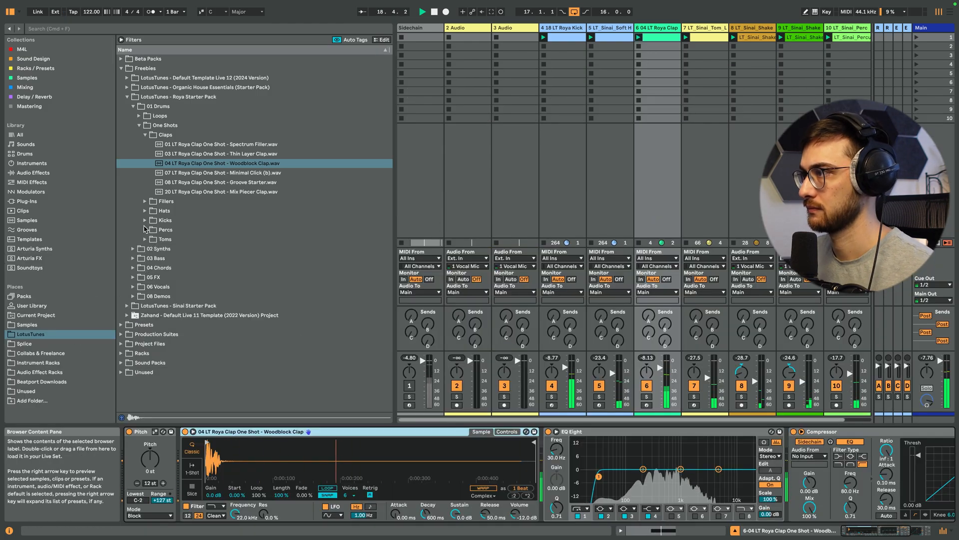
Look through the Roya Starter Pack's drum loop and synth folders for another sound
{"action": "left_click", "coordinate": [139, 125]}
{"action": "left_click", "coordinate": [140, 116]}
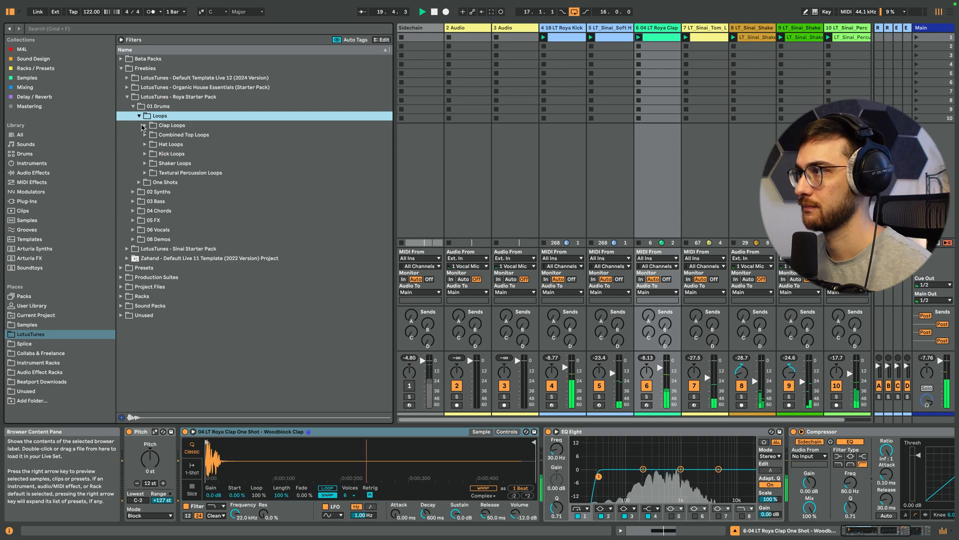
{"action": "left_click", "coordinate": [133, 191]}
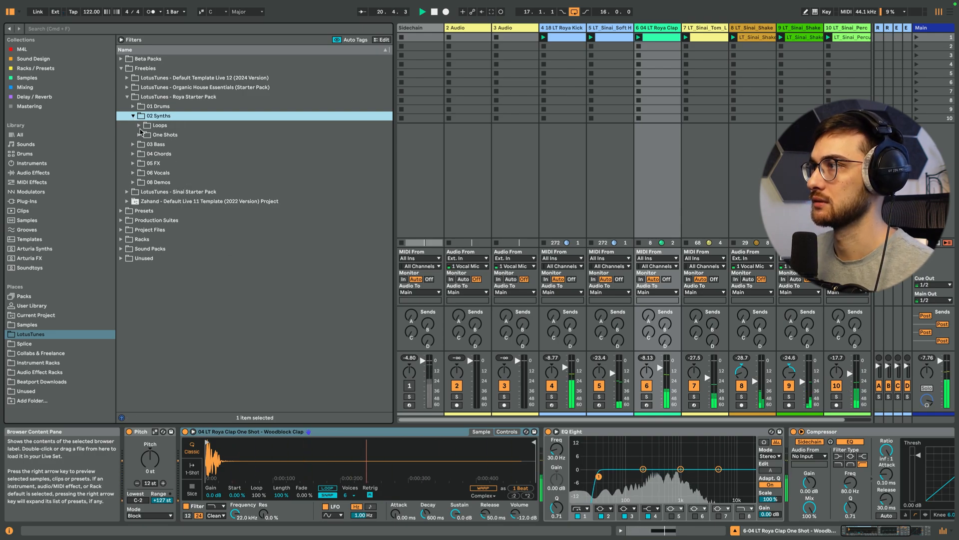
{"action": "left_click", "coordinate": [129, 97]}
Audition Pad Loop 05 in Dmaj, Pad Loop 24 in G# Dorian and Pad Loop 25 in A#min from the Sinai Starter Pack
{"action": "left_click", "coordinate": [127, 106]}
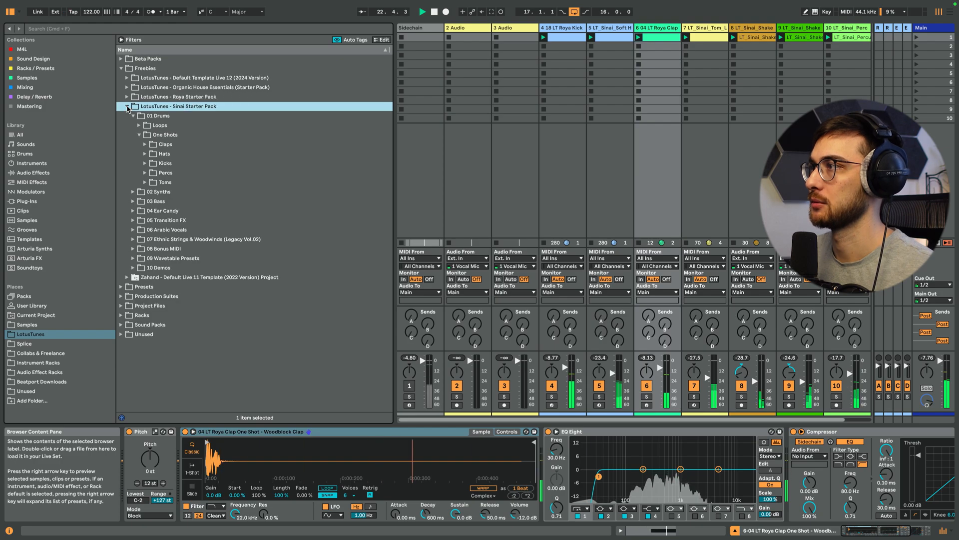
{"action": "left_click", "coordinate": [140, 135]}
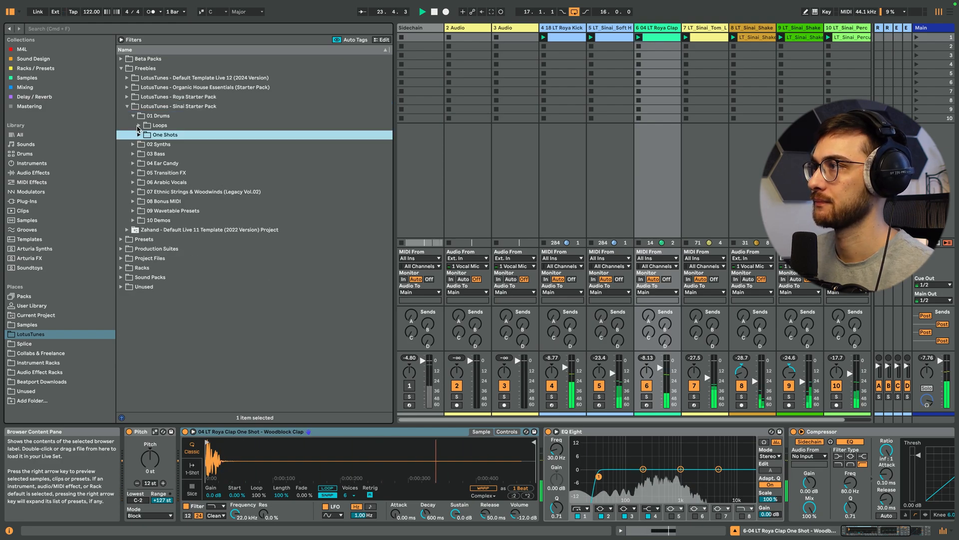
{"action": "left_click", "coordinate": [135, 145]}
{"action": "left_click", "coordinate": [141, 144]}
{"action": "left_click", "coordinate": [155, 164]}
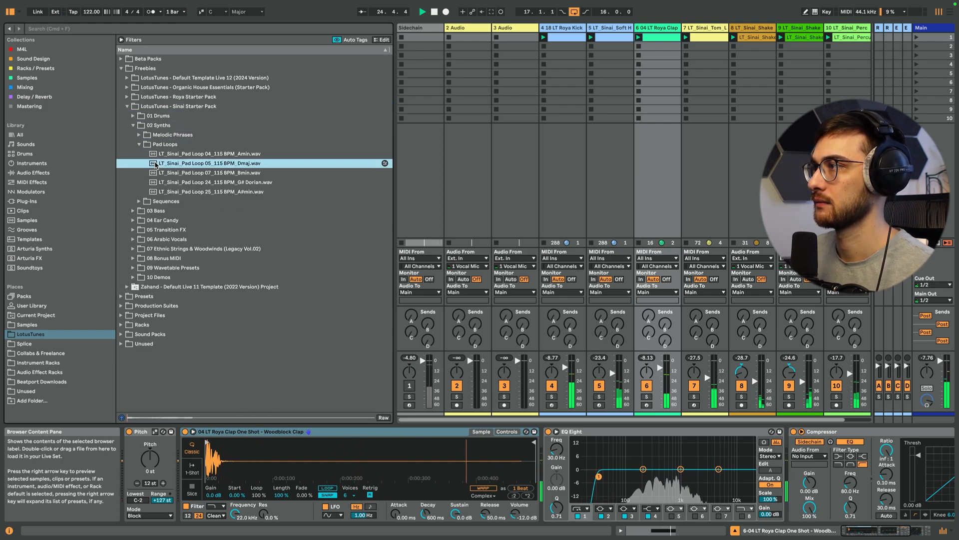
{"action": "left_click", "coordinate": [248, 182]}
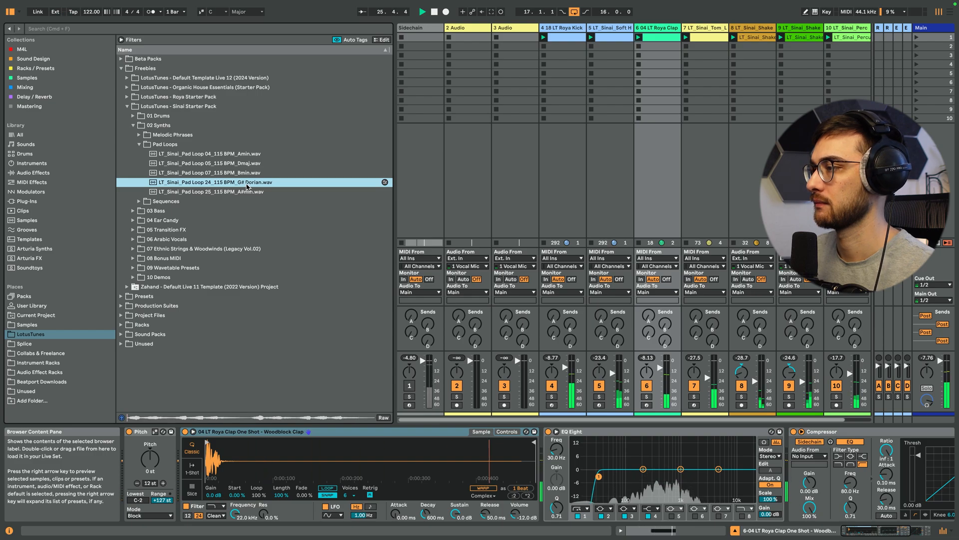
{"action": "left_click", "coordinate": [248, 192]}
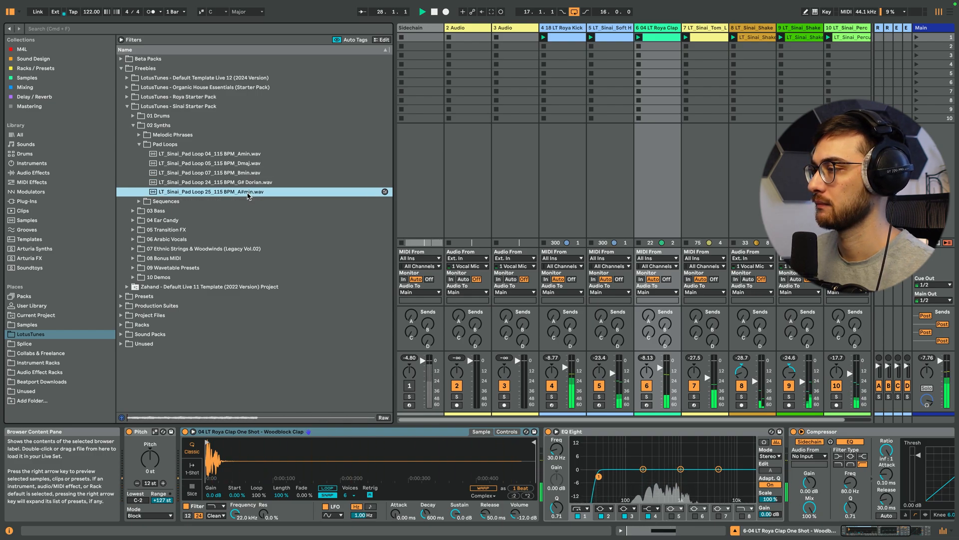
Place LT_Sinai_Pad Loop 25_115 BPM_A#min.wav on a new track after the percussion loop, launch it and lower the track's volume
{"action": "left_click_drag", "start_coordinate": [231, 194], "coordinate": [843, 45]}
{"action": "left_click", "coordinate": [833, 38]}
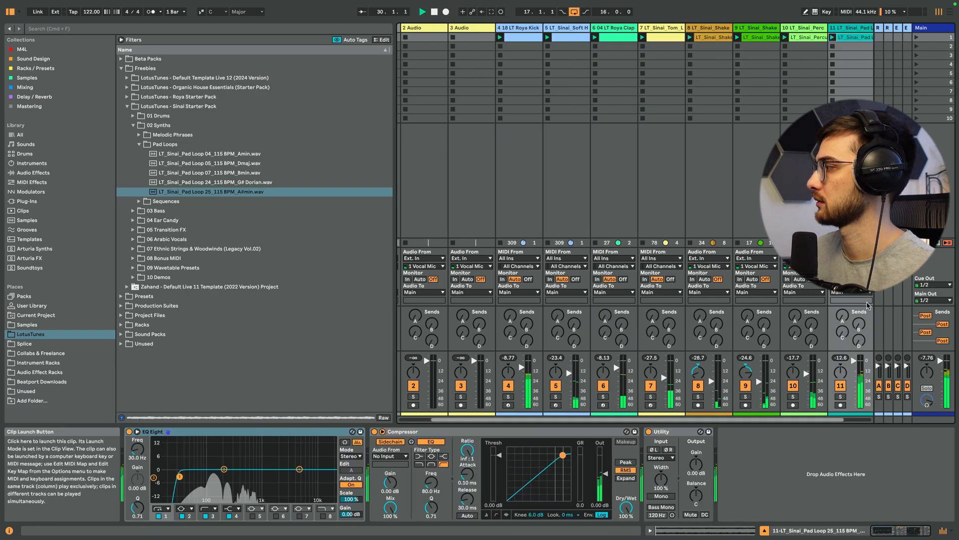
{"action": "left_click_drag", "start_coordinate": [853, 361], "coordinate": [854, 375]}
Raise the low cut in the pad track's EQ Eight and add a high cut at 918 Hz
{"action": "left_click_drag", "start_coordinate": [180, 476], "coordinate": [229, 480]}
{"action": "left_click", "coordinate": [324, 515]}
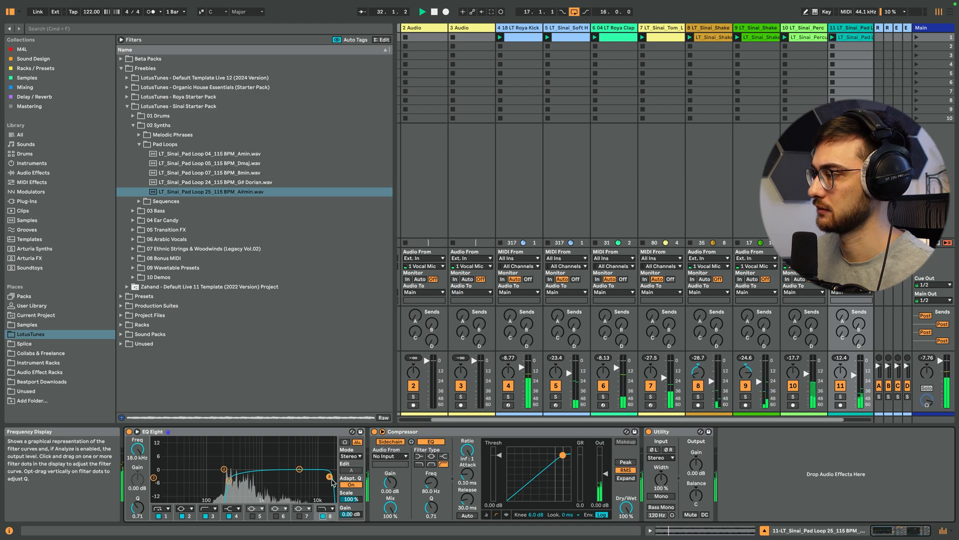
{"action": "left_click_drag", "start_coordinate": [332, 475], "coordinate": [260, 474]}
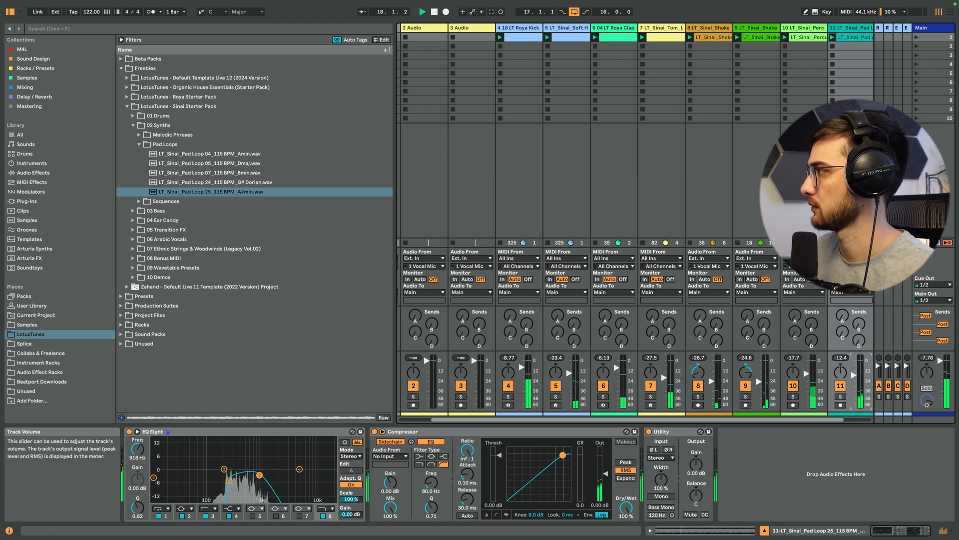
Transpose the pad clip by -3 semitones and loop only its bar from 6.1.1 to 7.1.1
{"action": "double_click", "coordinate": [851, 38]}
{"action": "left_click_drag", "start_coordinate": [280, 356], "coordinate": [279, 362]}
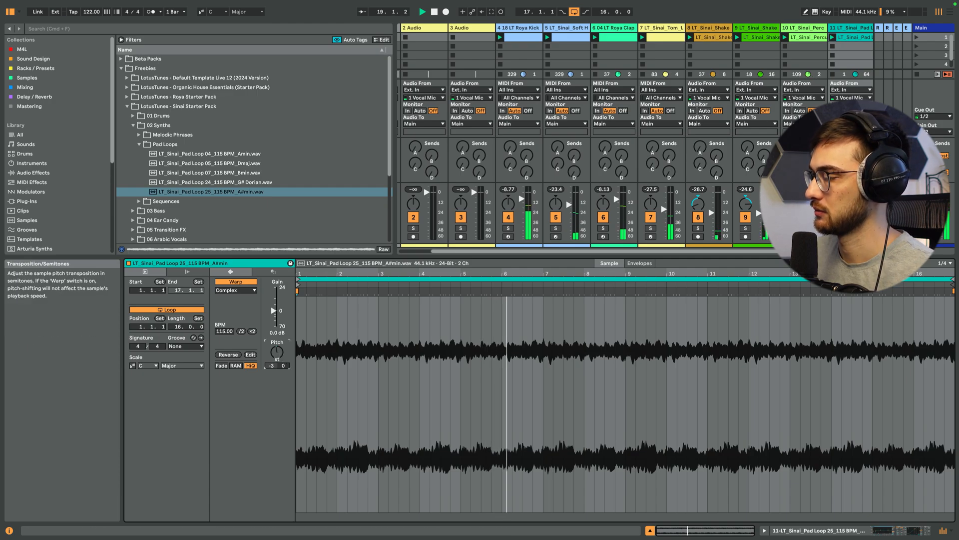
{"action": "left_click_drag", "start_coordinate": [502, 349], "coordinate": [540, 354]}
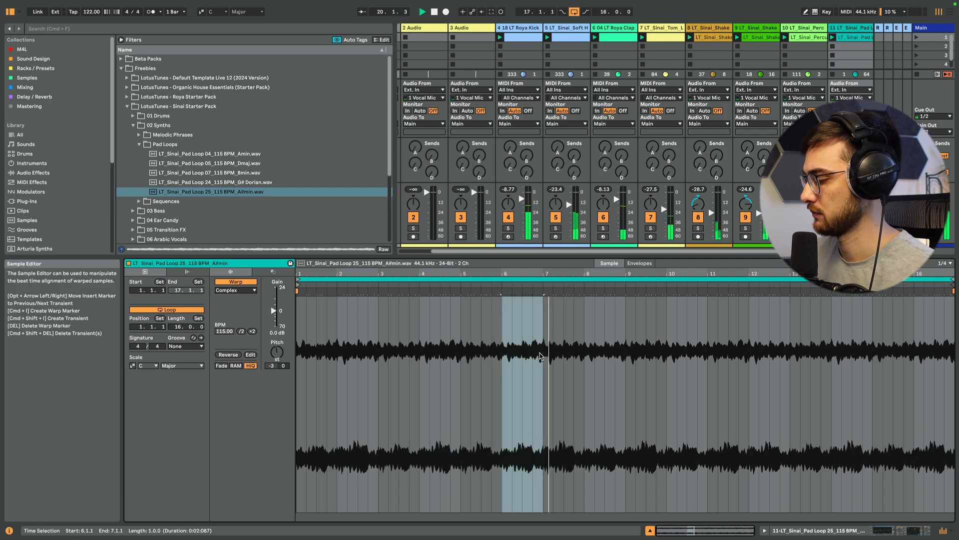
{"action": "key", "text": "super+l"}
{"action": "key", "text": "super+k"}
{"action": "key", "text": "super+k"}
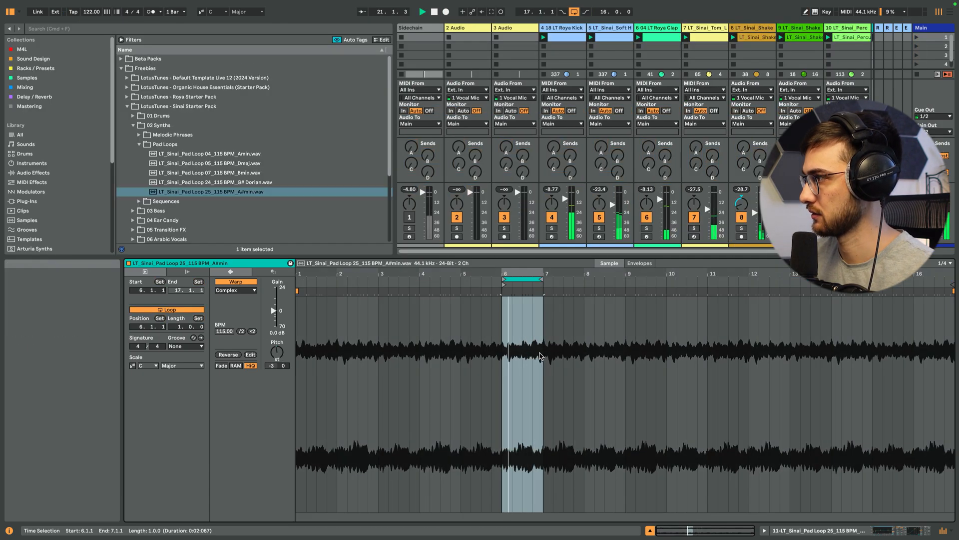
{"action": "left_click_drag", "start_coordinate": [512, 278], "coordinate": [532, 278]}
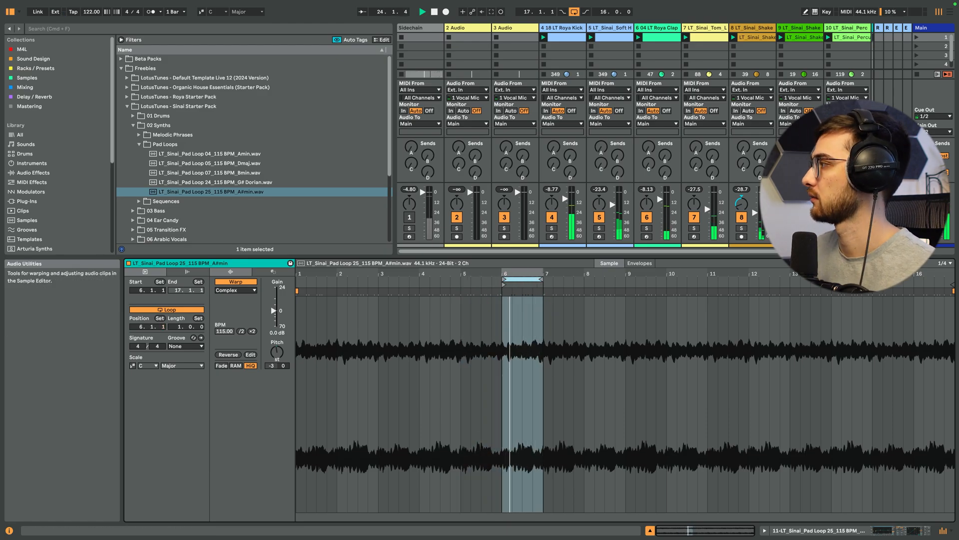
Readjust the pad's EQ Eight, moving the high cut to about 1.5 kHz and the low cut slightly lower
{"action": "key", "text": "shift+Tab"}
{"action": "left_click", "coordinate": [850, 371]}
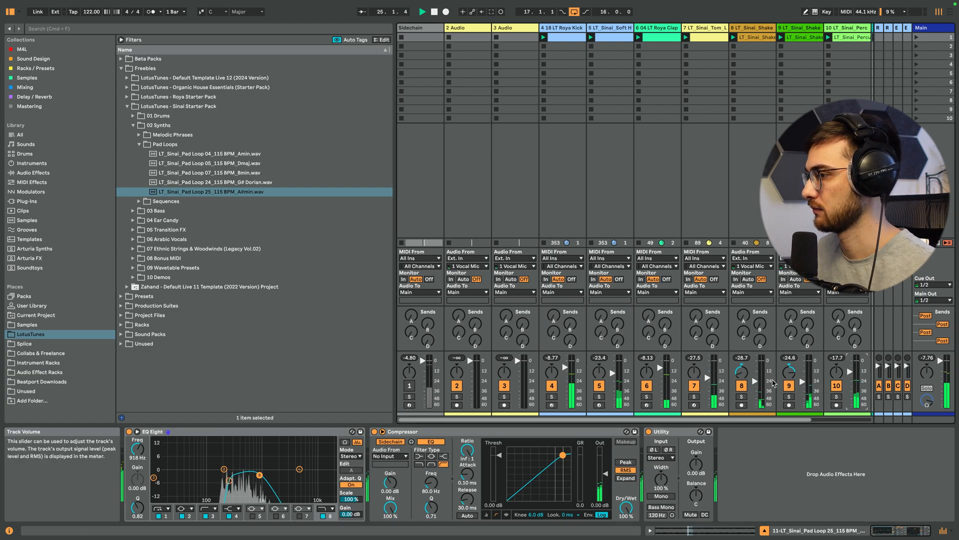
{"action": "left_click_drag", "start_coordinate": [270, 474], "coordinate": [223, 481]}
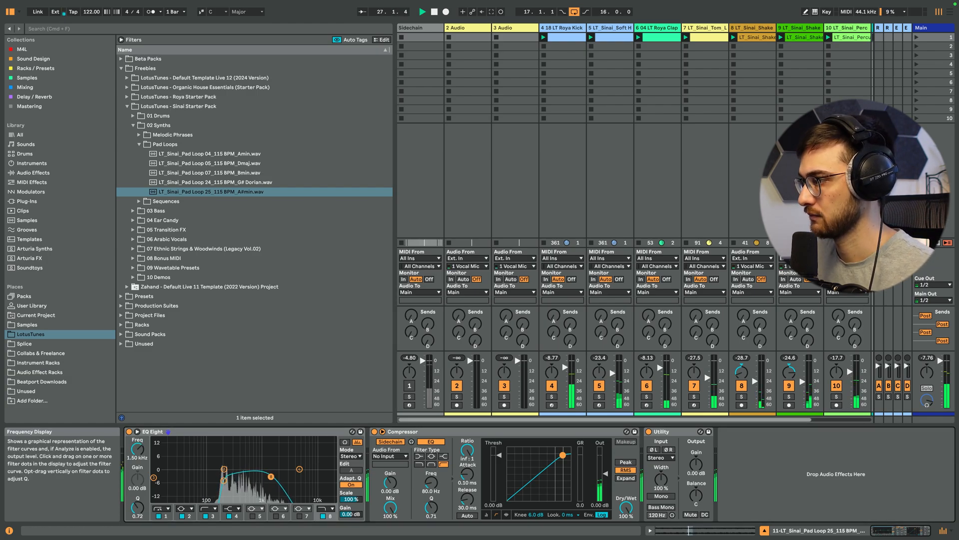
Check the Sinai Starter Pack's Bass folder and insert a new MIDI track after the tom track
{"action": "left_click", "coordinate": [139, 144]}
{"action": "left_click", "coordinate": [132, 124]}
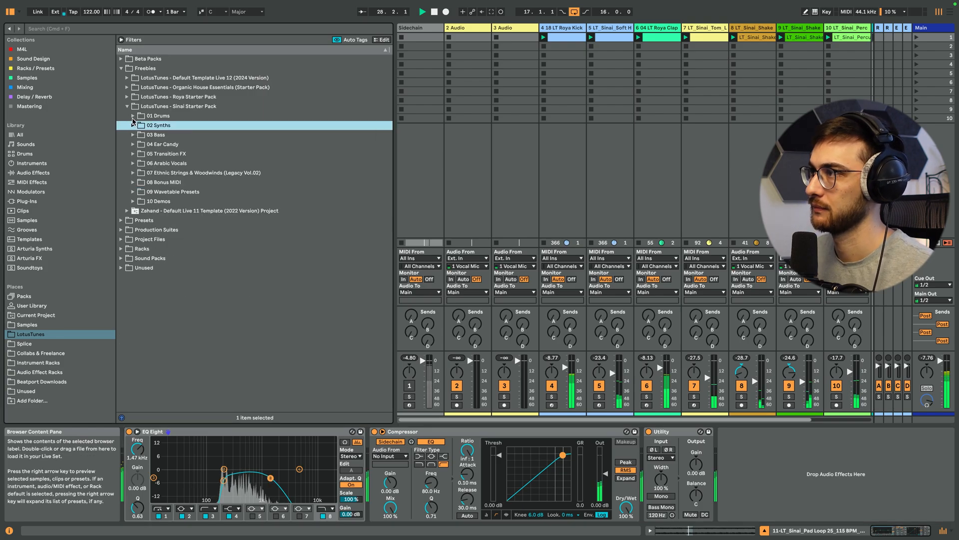
{"action": "left_click", "coordinate": [133, 134]}
{"action": "left_click", "coordinate": [715, 169]}
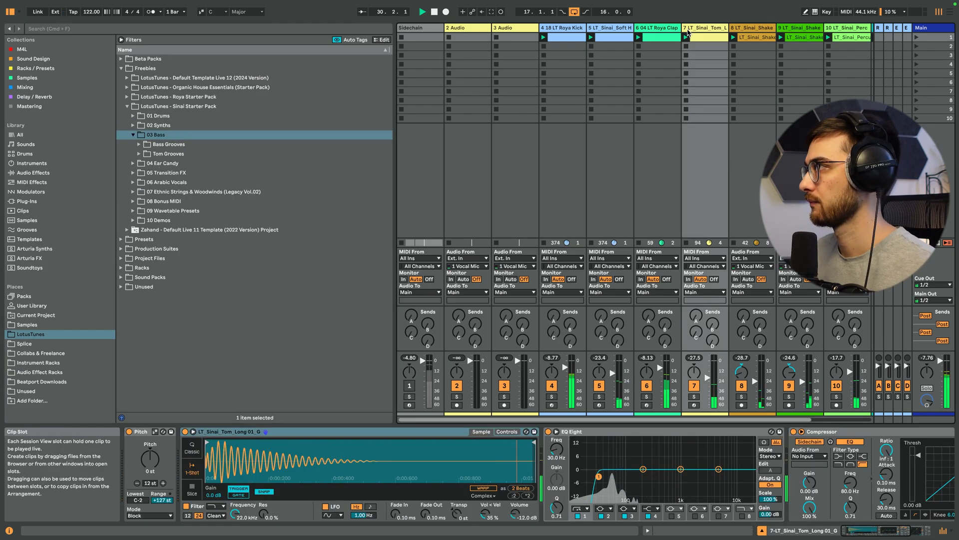
{"action": "key", "text": "super+shift+t"}
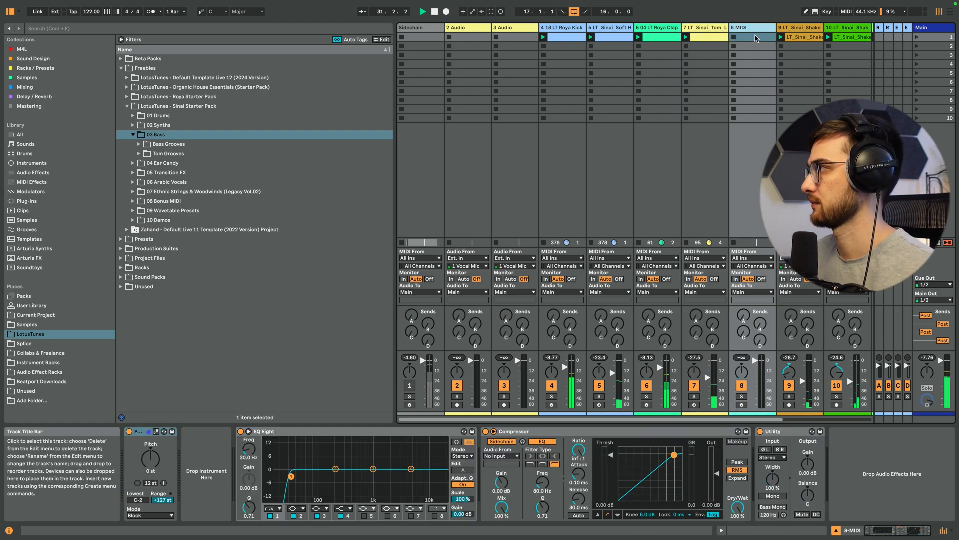
{"action": "scroll", "coordinate": [574, 146], "scroll_direction": "right", "scroll_amount": 3}
Audition the Sinai pack's soft hats 01 and 02 and load LT_Sinai_Soft Hat_02.wav on the new MIDI track
{"action": "left_click", "coordinate": [132, 125]}
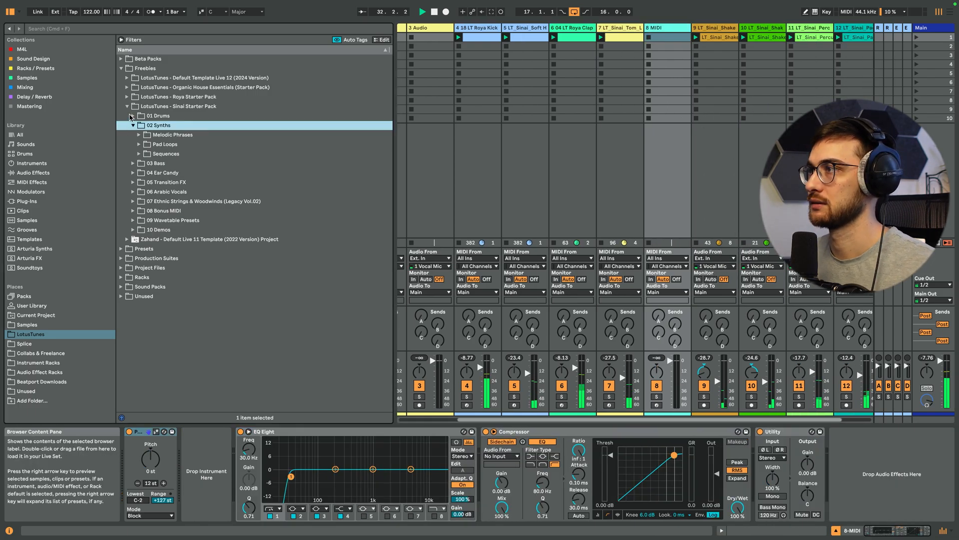
{"action": "left_click", "coordinate": [133, 116]}
{"action": "left_click", "coordinate": [139, 135]}
{"action": "left_click", "coordinate": [145, 154]}
{"action": "left_click", "coordinate": [175, 173]}
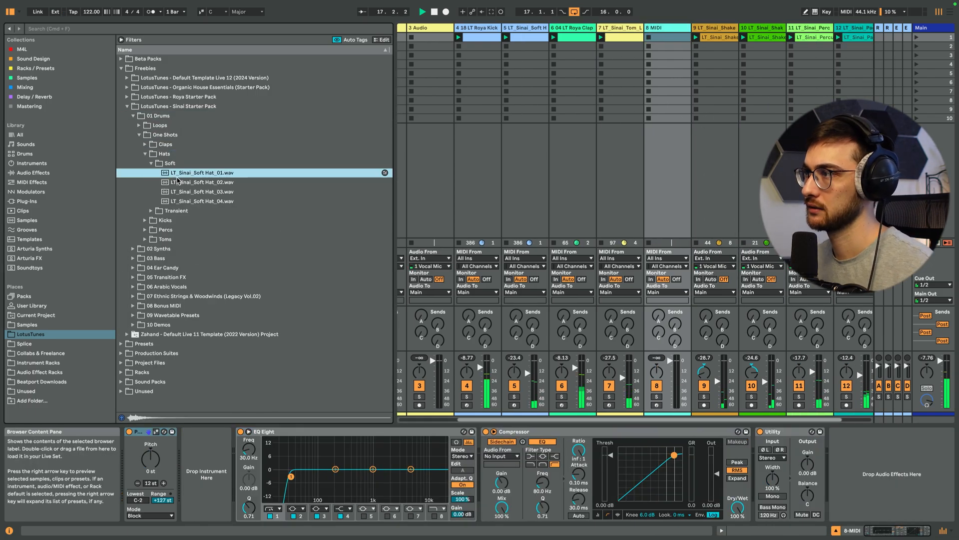
{"action": "left_click", "coordinate": [181, 183]}
{"action": "left_click_drag", "start_coordinate": [182, 182], "coordinate": [225, 500]}
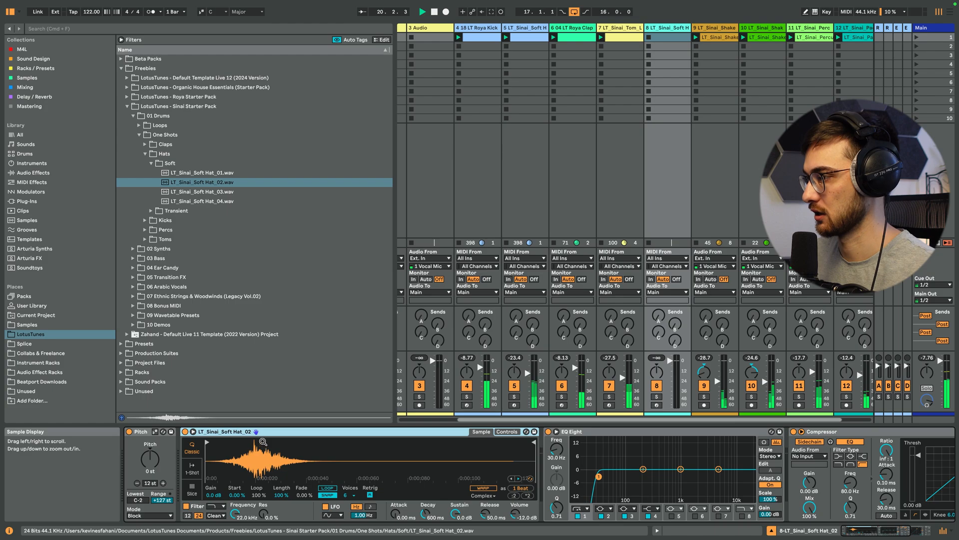
Create a one-bar clip in the first slot of the soft hat 02 track and fill it with C3 sixteenth notes
{"action": "double_click", "coordinate": [666, 38]}
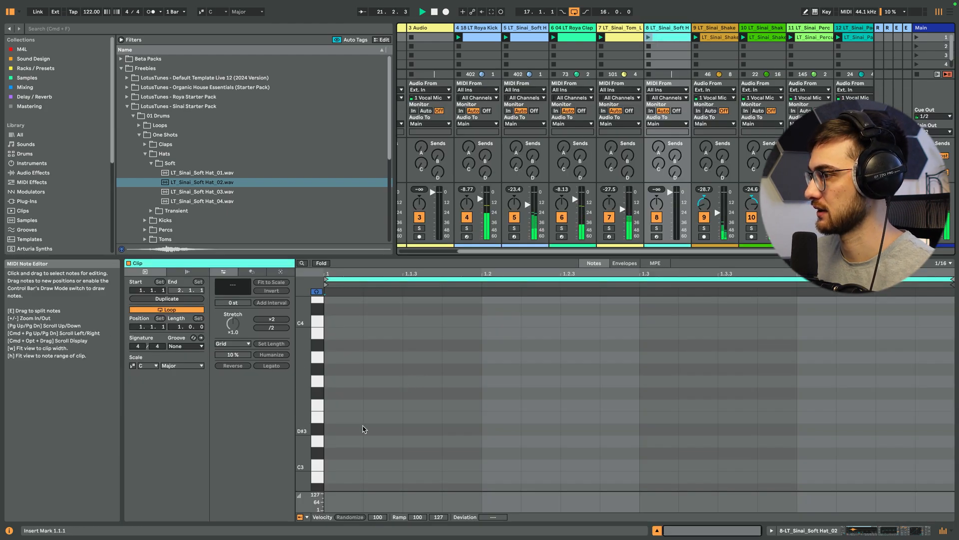
{"action": "scroll", "coordinate": [354, 452], "scroll_direction": "down", "scroll_amount": 2}
{"action": "key", "text": "b"}
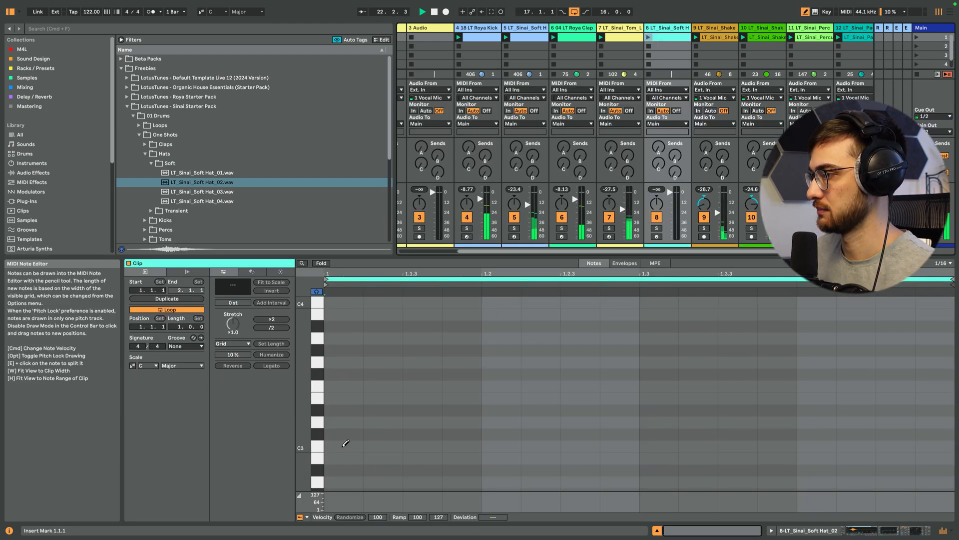
{"action": "left_click_drag", "start_coordinate": [339, 446], "coordinate": [939, 445]}
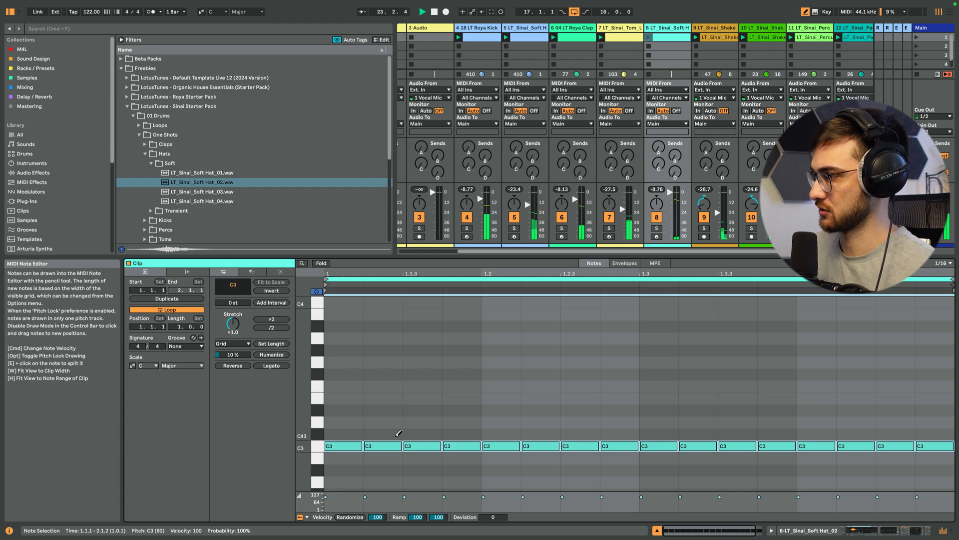
{"action": "key", "text": "b"}
Choose the fixed 1/16 grid, randomize the velocities of the hat notes and launch the clip
{"action": "right_click", "coordinate": [475, 422]}
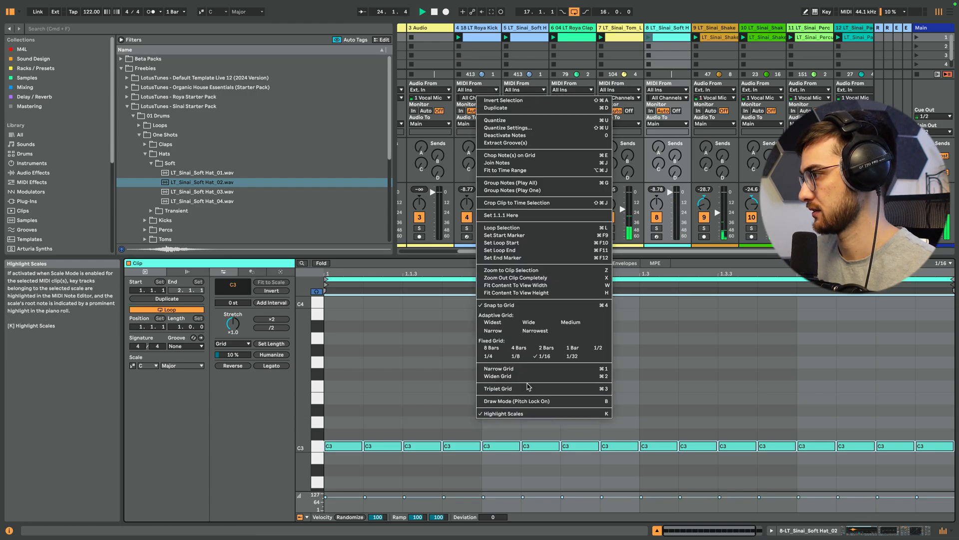
{"action": "left_click", "coordinate": [546, 357]}
{"action": "left_click", "coordinate": [349, 516]}
{"action": "left_click", "coordinate": [349, 517]}
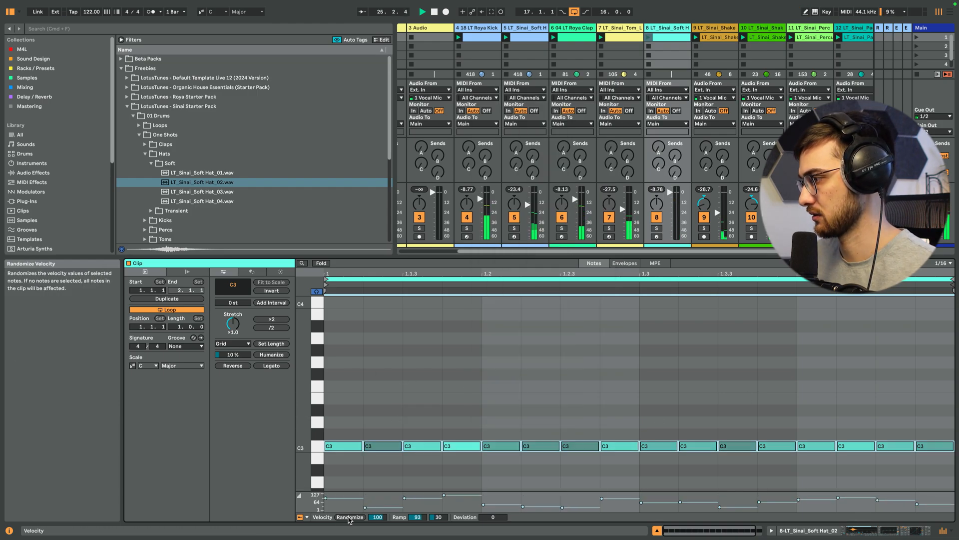
{"action": "left_click", "coordinate": [350, 516]}
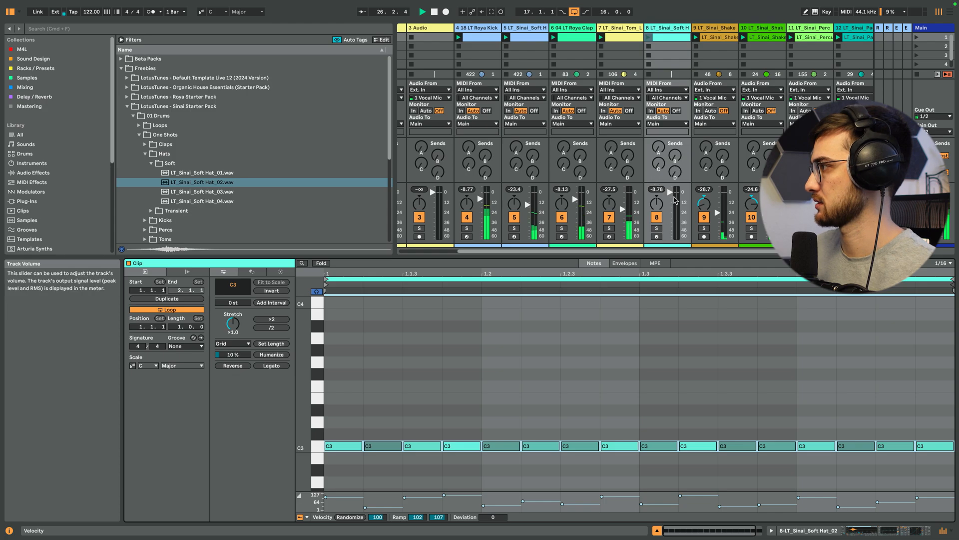
{"action": "left_click", "coordinate": [648, 37]}
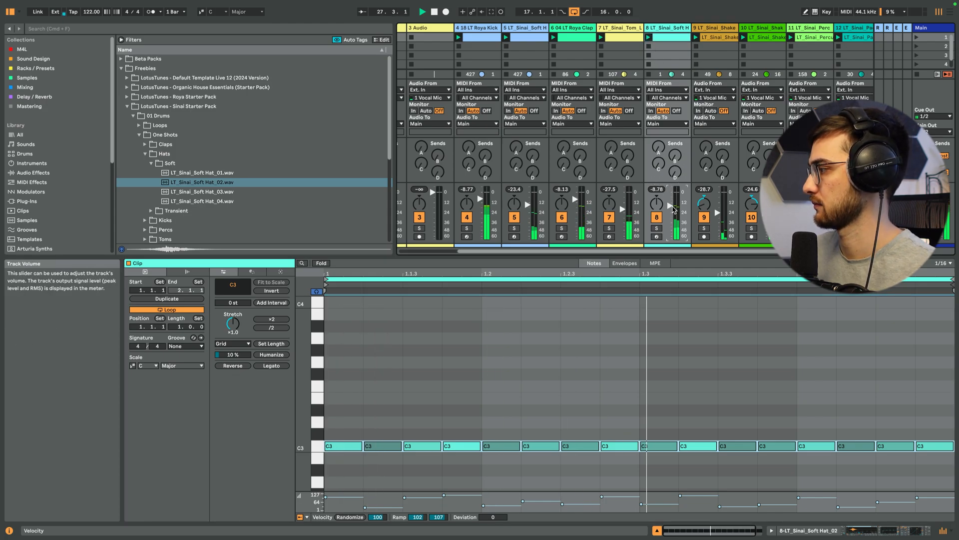
Shape the hat's Simpler envelope with about 20 ms attack, 414 ms decay and -21 dB sustain, and set random pan to 30%
{"action": "key", "text": "shift+Tab"}
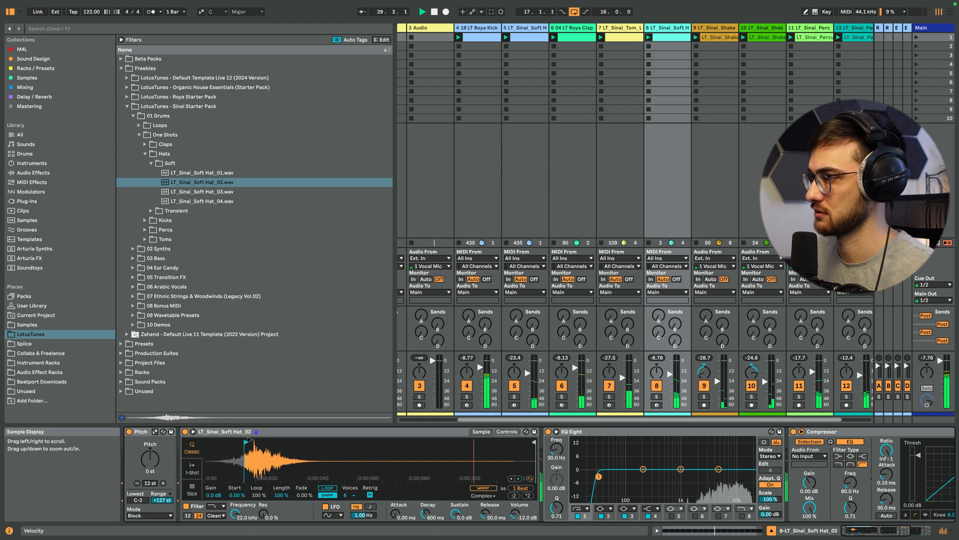
{"action": "left_click_drag", "start_coordinate": [455, 514], "coordinate": [425, 525]}
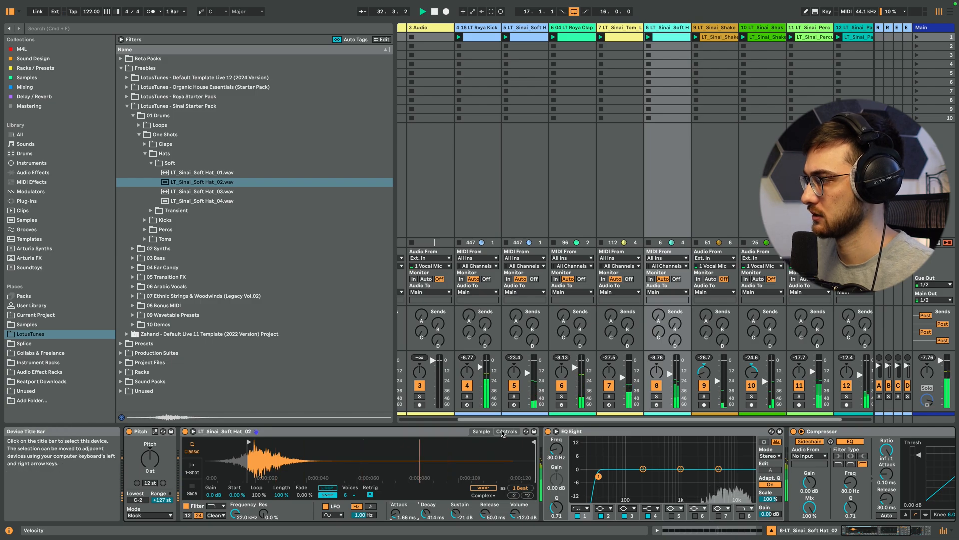
{"action": "left_click_drag", "start_coordinate": [395, 513], "coordinate": [395, 499]}
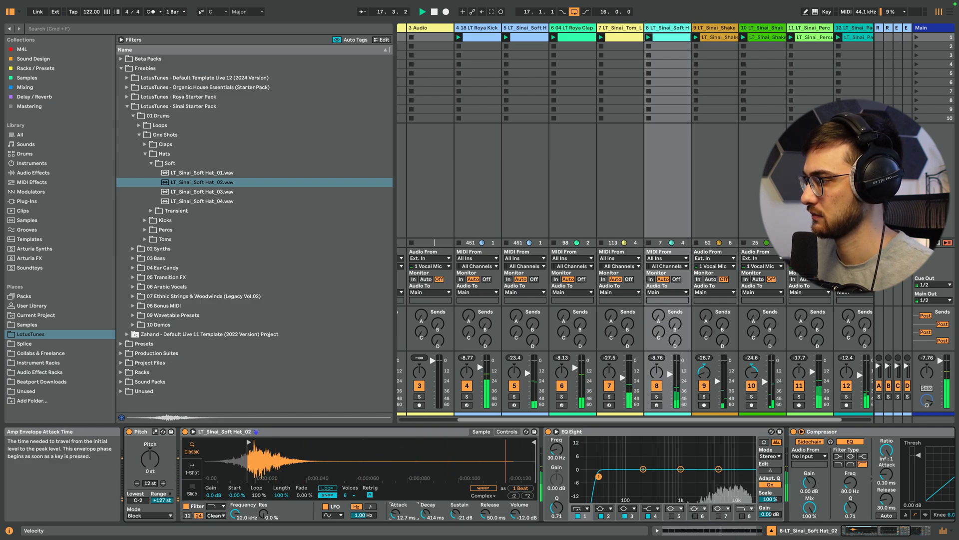
{"action": "left_click", "coordinate": [507, 432]}
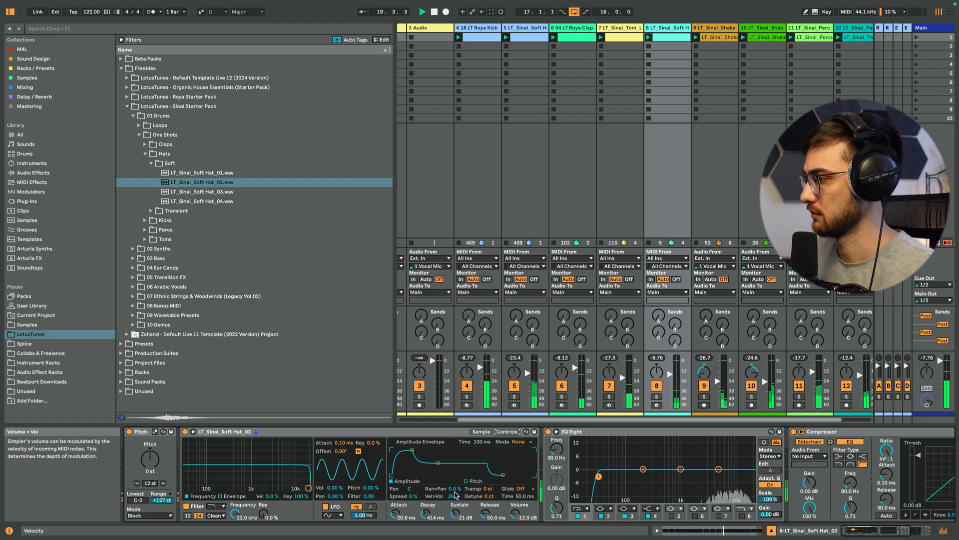
{"action": "left_click_drag", "start_coordinate": [455, 489], "coordinate": [455, 472]}
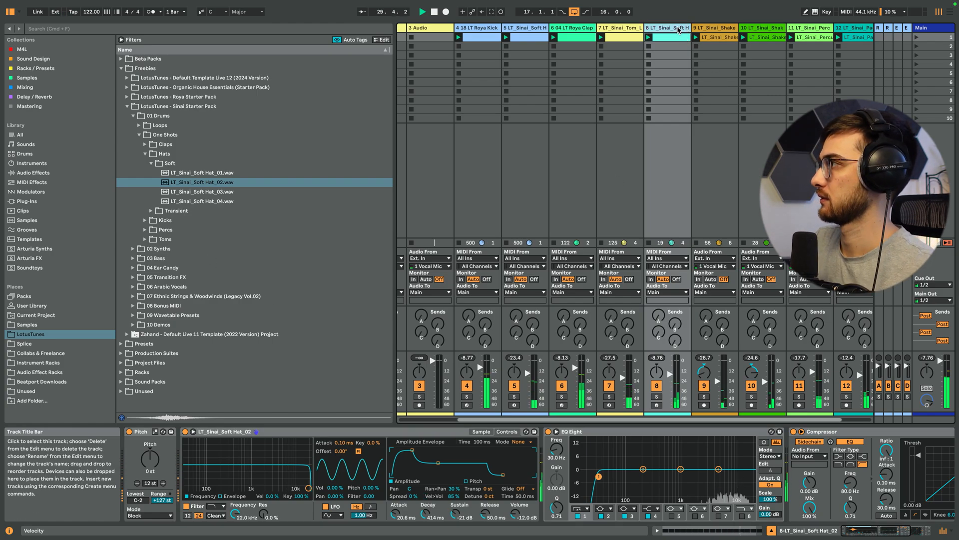
Insert a new MIDI track after the soft hat 02 track and load an empty Drum Rack on it
{"action": "key", "text": "super+shift+t"}
{"action": "left_click", "coordinate": [707, 44]}
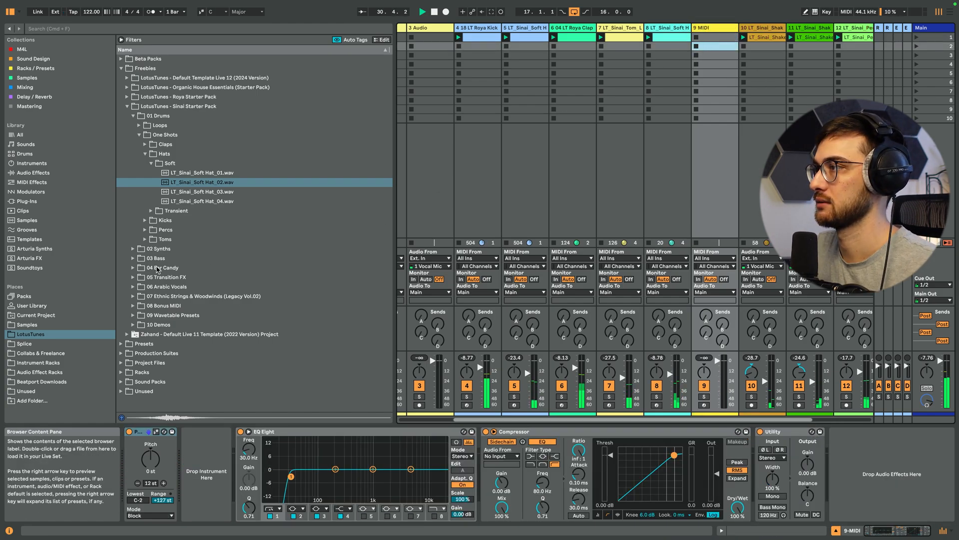
{"action": "left_click", "coordinate": [159, 230]}
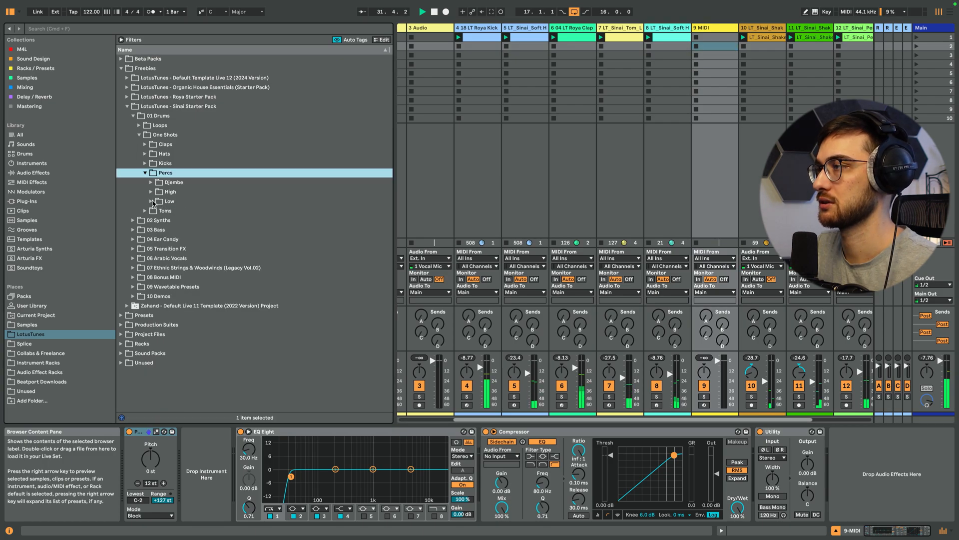
{"action": "left_click", "coordinate": [33, 155]}
{"action": "left_click_drag", "start_coordinate": [147, 140], "coordinate": [201, 458]}
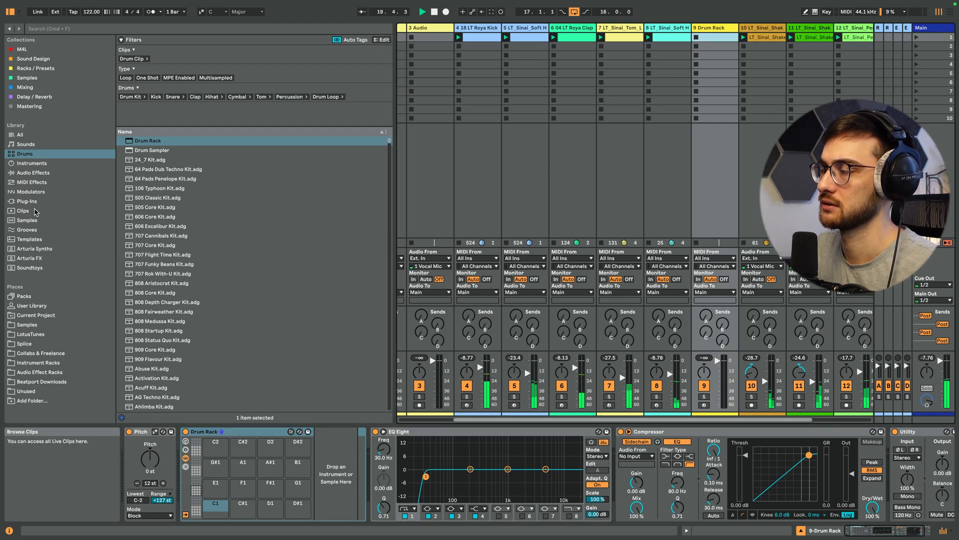
Load the Sinai pack's four low percussion one-shots onto the Drum Rack pads starting at C1
{"action": "left_click", "coordinate": [31, 334]}
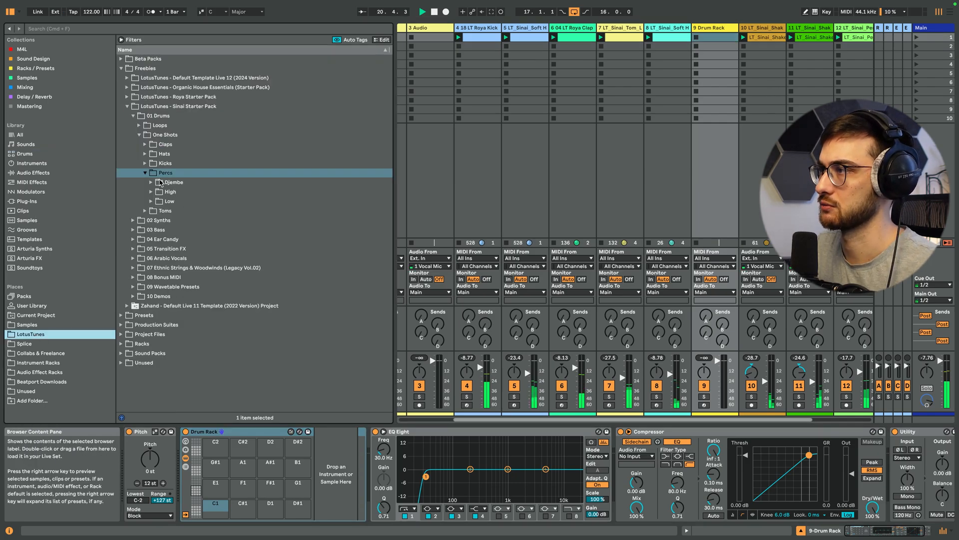
{"action": "left_click", "coordinate": [151, 201]}
{"action": "left_click", "coordinate": [200, 211]}
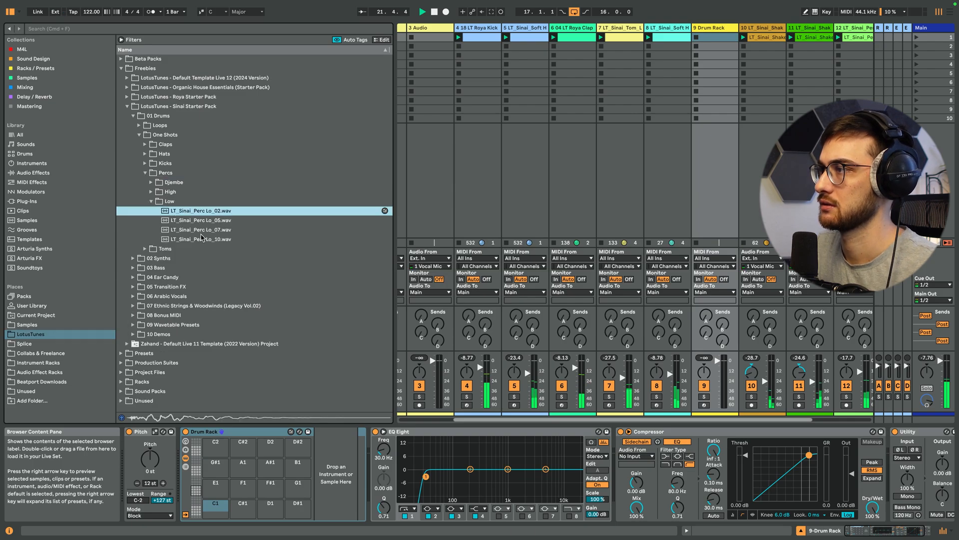
{"action": "left_click", "coordinate": [203, 239], "text": "shift"}
{"action": "left_click_drag", "start_coordinate": [202, 239], "coordinate": [214, 506]}
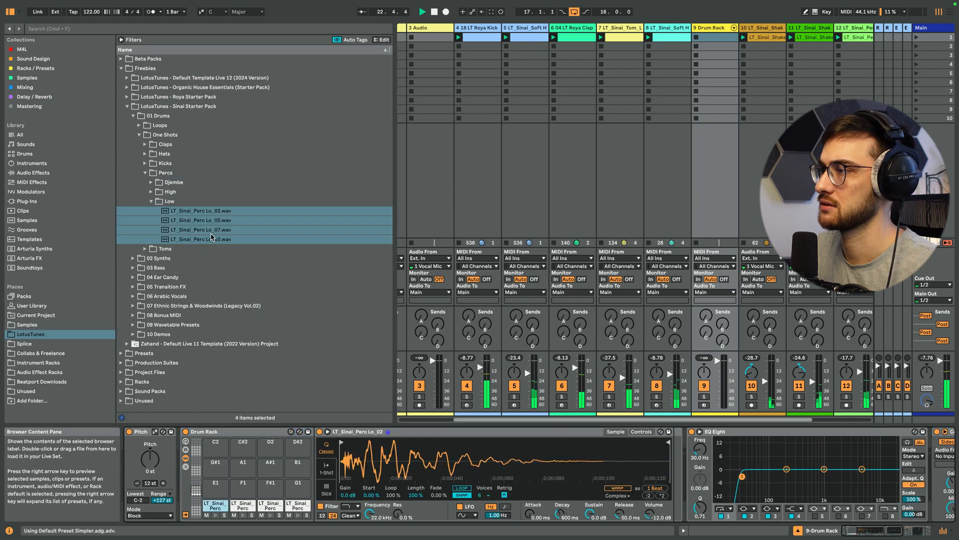
Check the synth one-shots in the Roya Starter Pack
{"action": "left_click", "coordinate": [139, 135]}
{"action": "left_click", "coordinate": [127, 106]}
{"action": "left_click", "coordinate": [127, 97]}
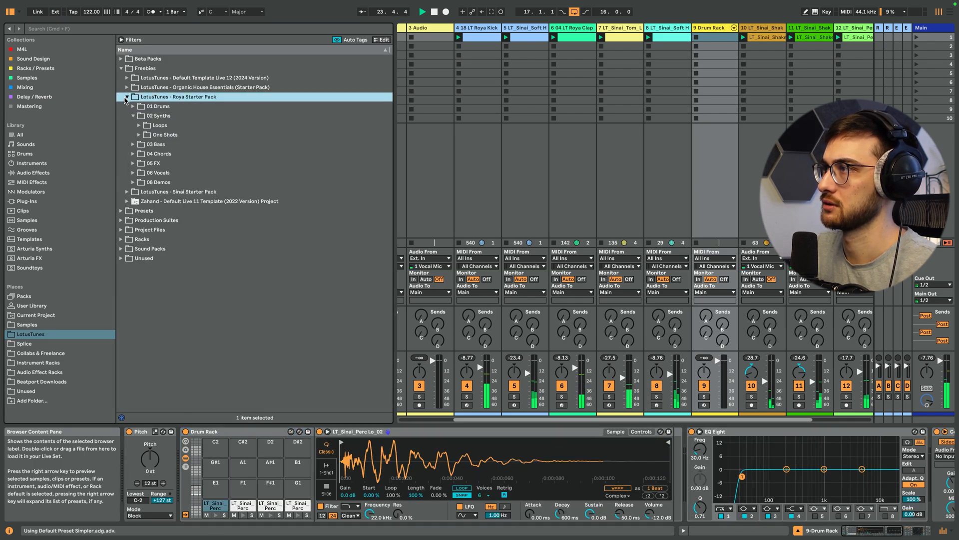
{"action": "left_click", "coordinate": [138, 135]}
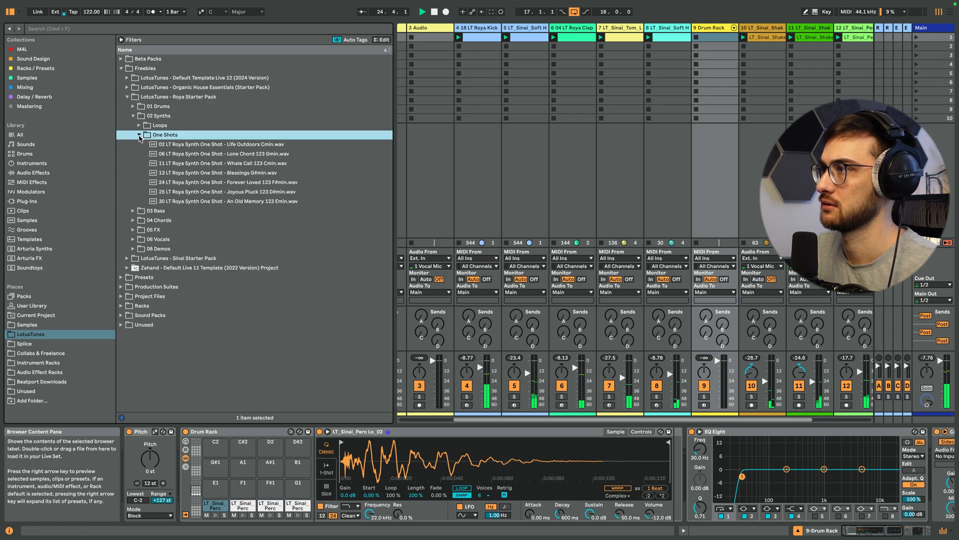
{"action": "left_click", "coordinate": [190, 147]}
{"action": "key", "text": "Left"}
{"action": "key", "text": "Left"}
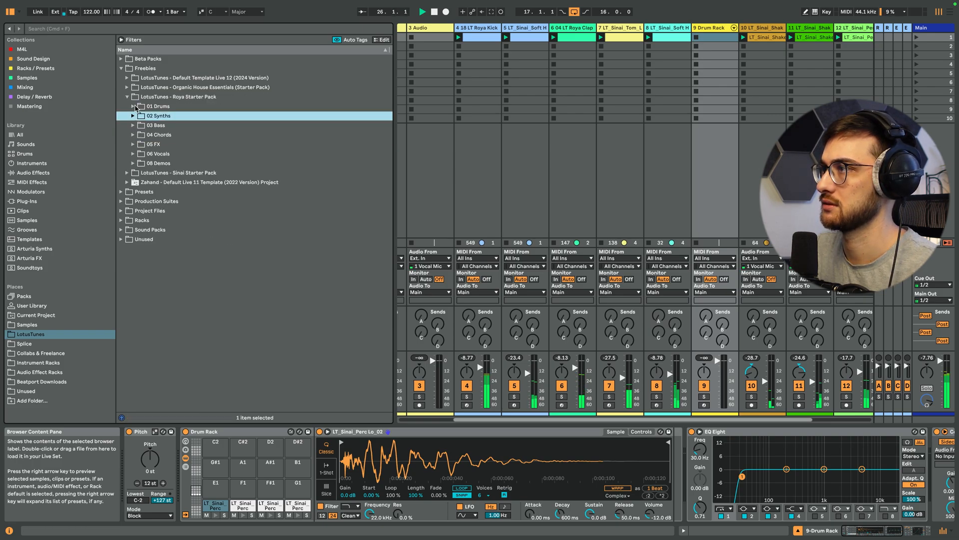
Find the Roya pack's organic percussion one-shots and audition several of them, including Zither and Eimer
{"action": "key", "text": "Up"}
{"action": "key", "text": "Right"}
{"action": "key", "text": "Down"}
{"action": "left_click", "coordinate": [139, 125]}
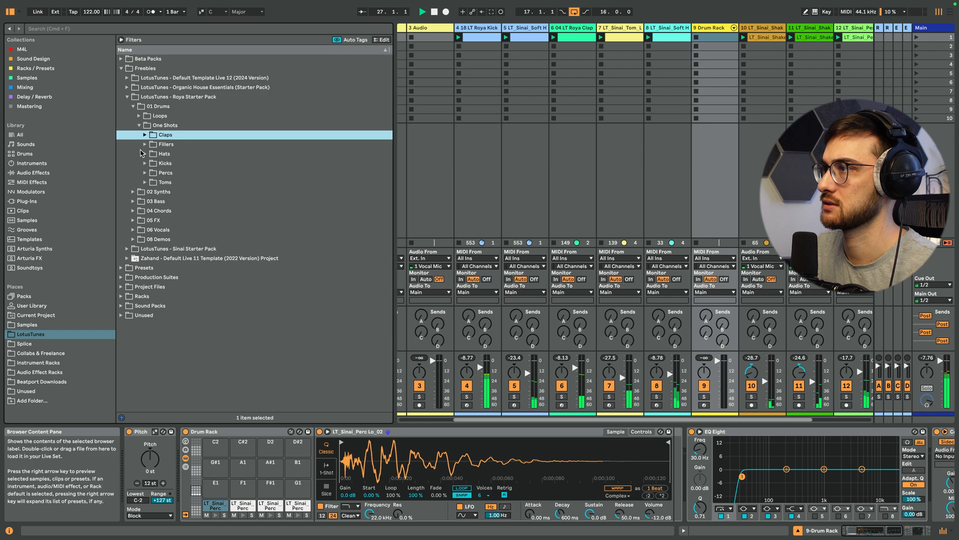
{"action": "left_click", "coordinate": [144, 173]}
{"action": "left_click", "coordinate": [151, 182]}
{"action": "left_click", "coordinate": [199, 193]}
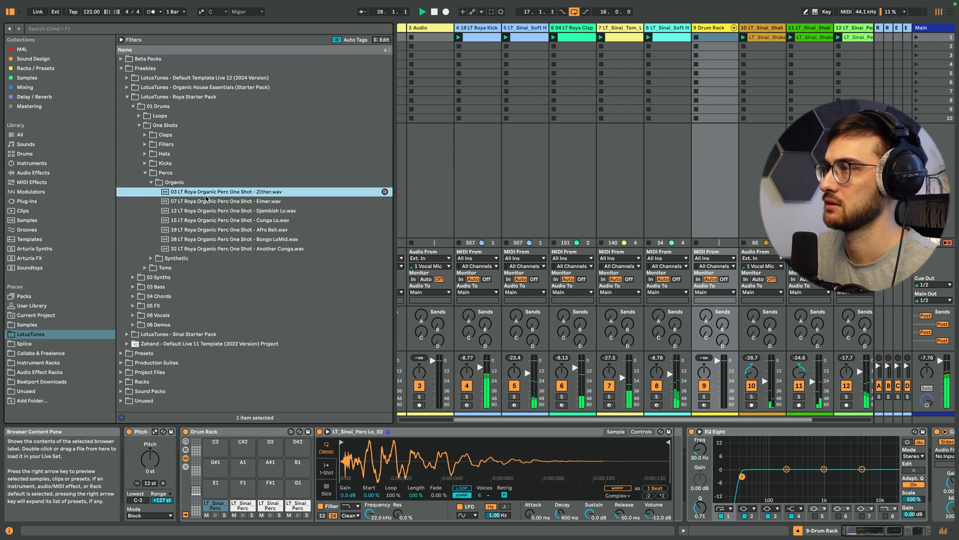
{"action": "left_click", "coordinate": [242, 229]}
{"action": "left_click", "coordinate": [251, 204]}
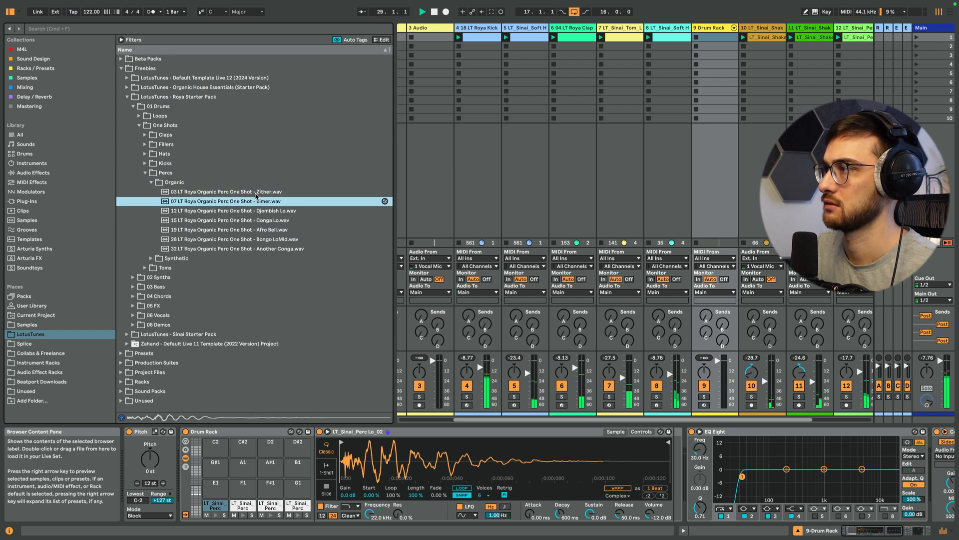
Add the Zither and Eimer organic percussion samples to the Drum Rack pads starting at E1
{"action": "left_click_drag", "start_coordinate": [255, 194], "coordinate": [247, 215]}
{"action": "left_click", "coordinate": [247, 201]}
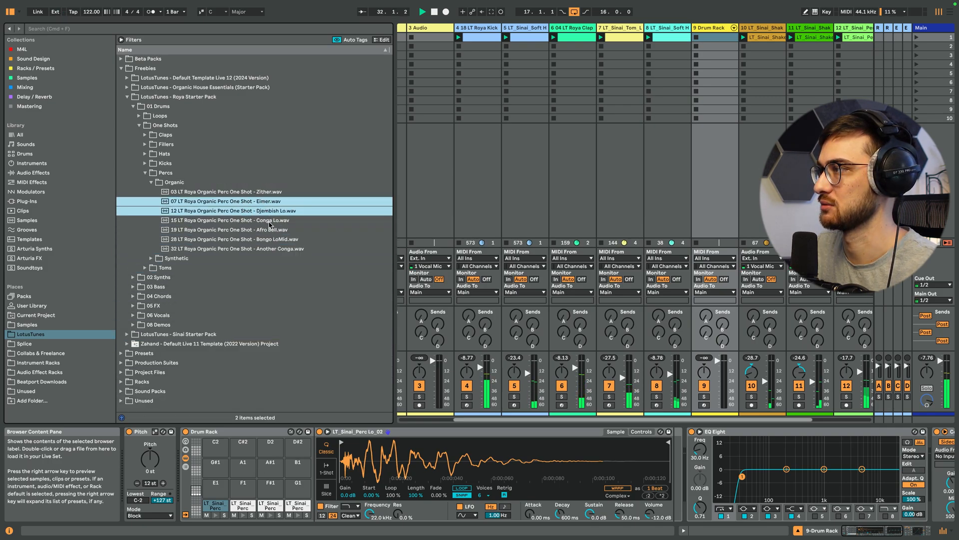
{"action": "left_click", "coordinate": [267, 194]}
{"action": "left_click", "coordinate": [271, 201], "text": "shift"}
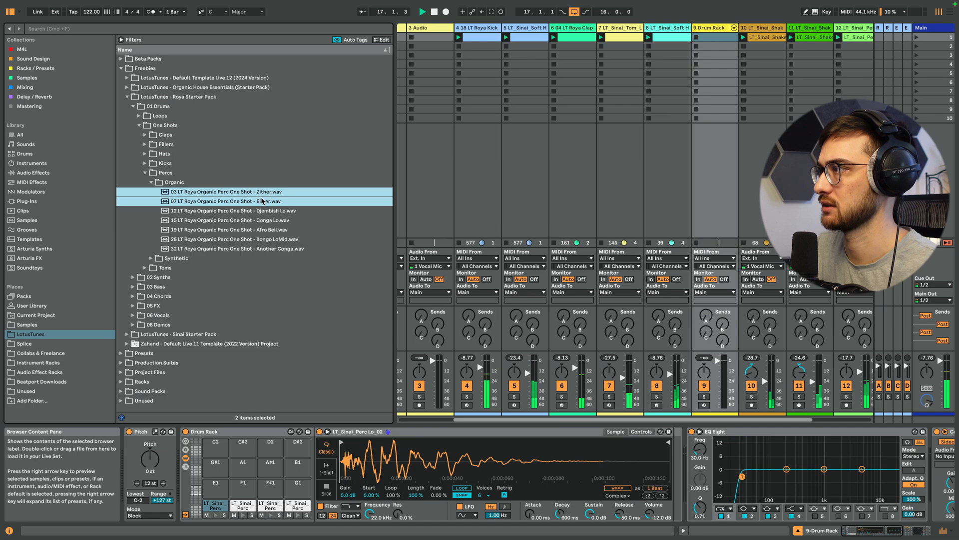
{"action": "left_click_drag", "start_coordinate": [272, 201], "coordinate": [222, 484]}
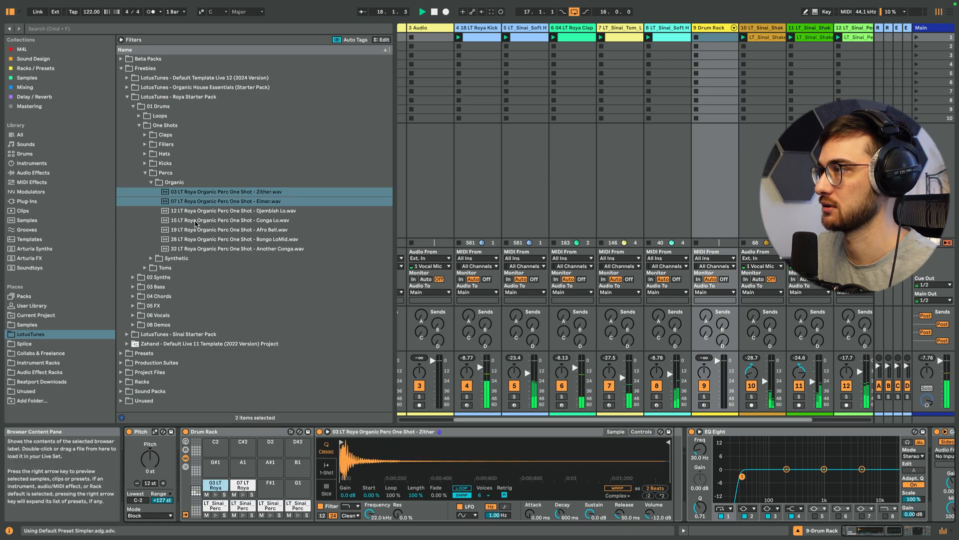
Add the five Roya synthetic percussion one-shots from Modular Hi through Electric Dip to the Drum Rack, starting at pad F#1
{"action": "left_click", "coordinate": [151, 183]}
{"action": "left_click", "coordinate": [151, 192]}
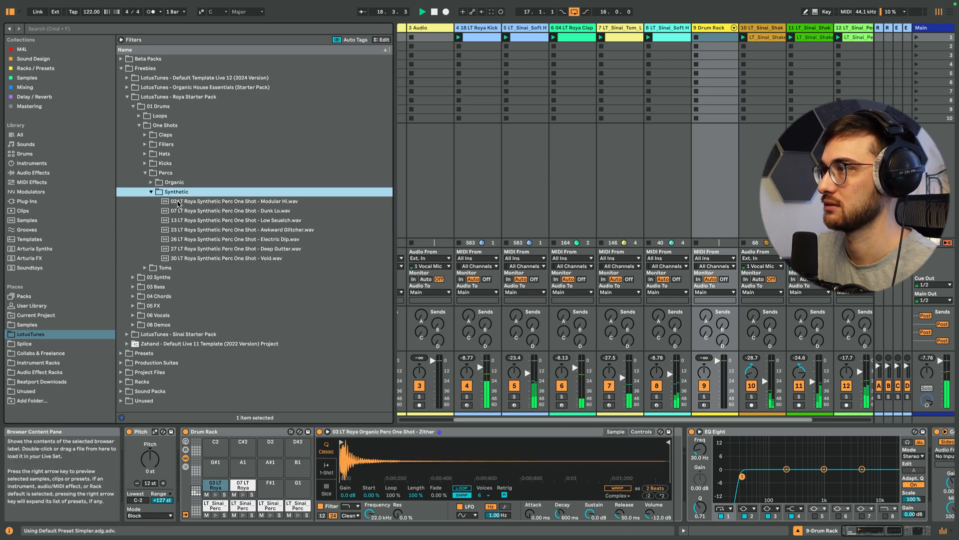
{"action": "left_click", "coordinate": [265, 240], "text": "shift"}
{"action": "left_click_drag", "start_coordinate": [272, 487], "coordinate": [271, 487]}
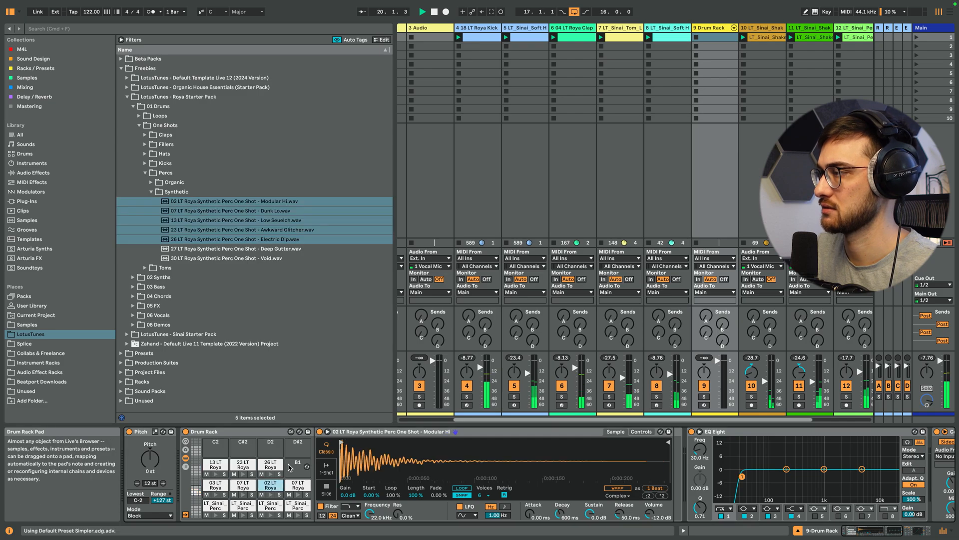
Find the Max for Live device Sting 2022 by Iftah 1.6 and load it ahead of the Drum Rack
{"action": "left_click", "coordinate": [145, 173]}
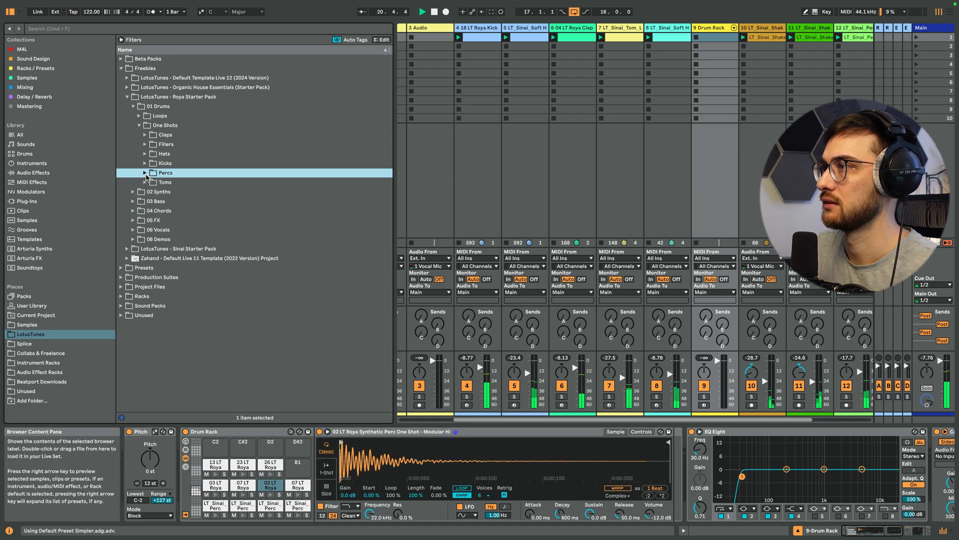
{"action": "left_click", "coordinate": [29, 49]}
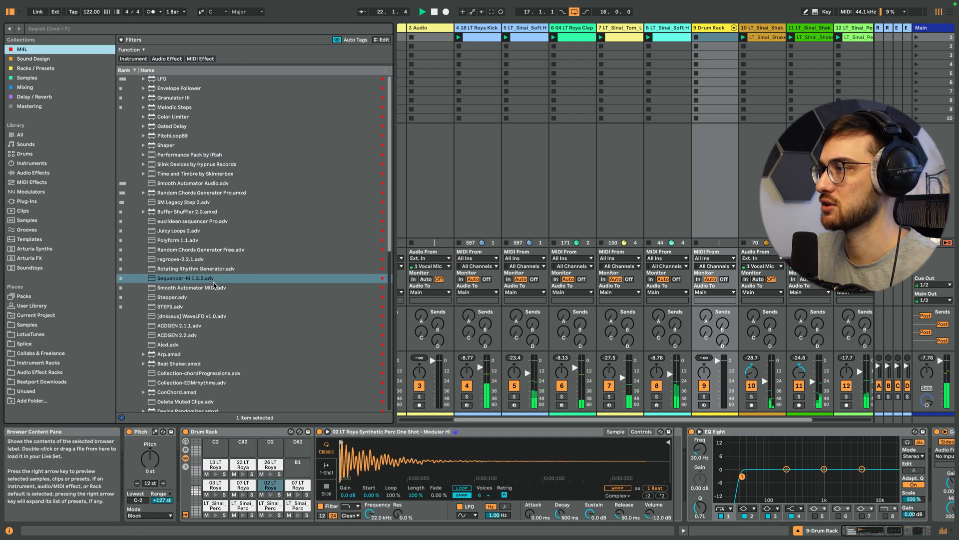
{"action": "scroll", "coordinate": [207, 332], "scroll_direction": "down", "scroll_amount": 5}
{"action": "scroll", "coordinate": [206, 328], "scroll_direction": "up", "scroll_amount": 5}
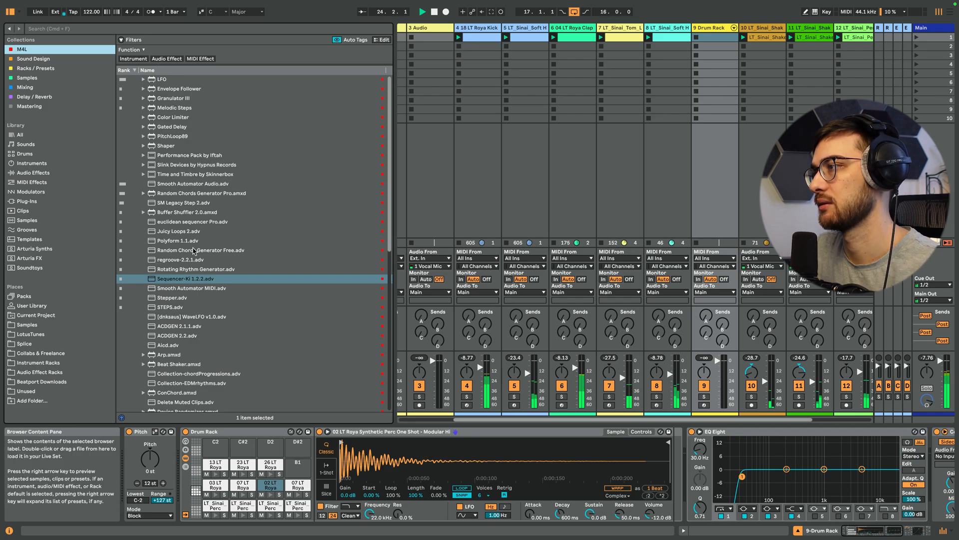
{"action": "scroll", "coordinate": [193, 254], "scroll_direction": "down", "scroll_amount": 1}
{"action": "scroll", "coordinate": [193, 252], "scroll_direction": "down", "scroll_amount": 2}
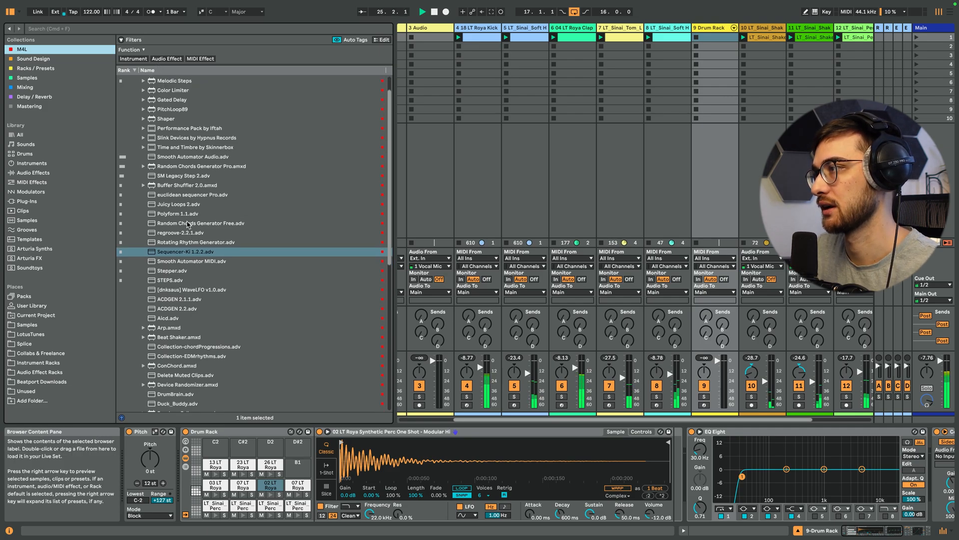
{"action": "scroll", "coordinate": [187, 224], "scroll_direction": "down", "scroll_amount": 15}
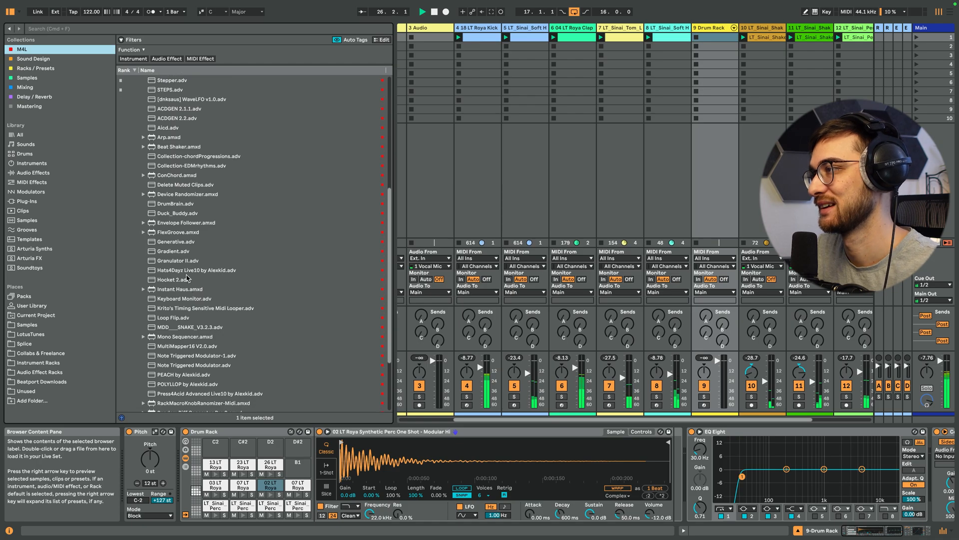
{"action": "scroll", "coordinate": [188, 285], "scroll_direction": "down", "scroll_amount": 7}
{"action": "left_click", "coordinate": [181, 369]}
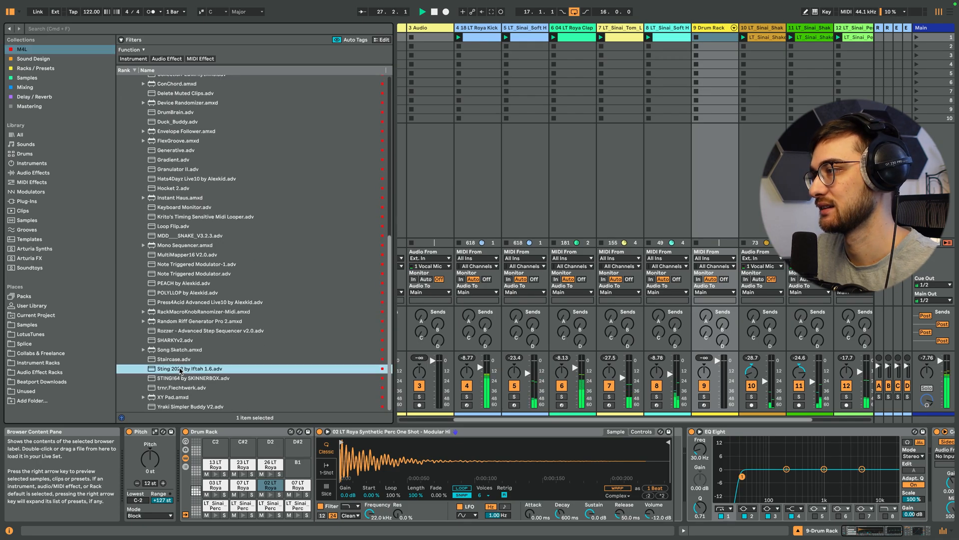
{"action": "left_click_drag", "start_coordinate": [186, 373], "coordinate": [186, 458]}
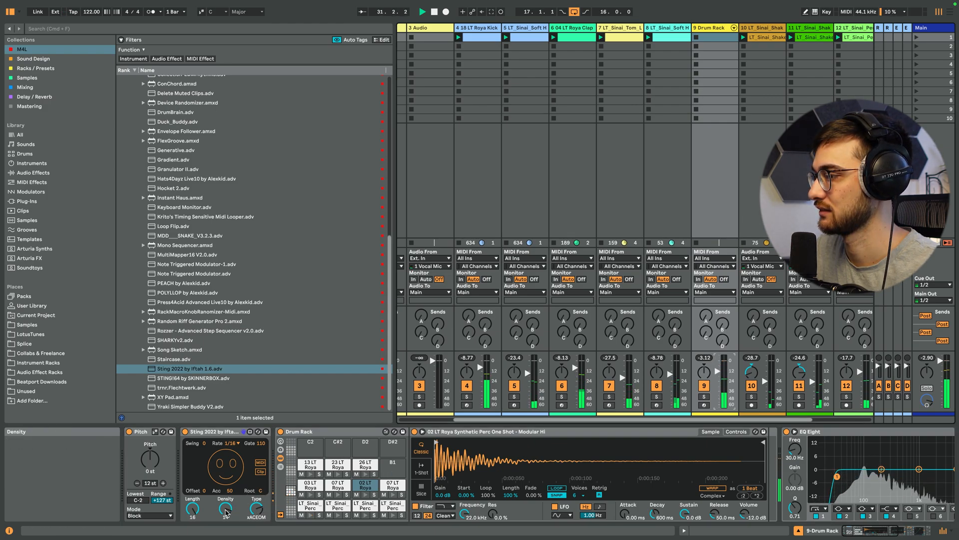
Set Sting's density to 10 and accent to 37, and trim the Drum Rack track's volume slightly
{"action": "mouse_move", "coordinate": [225, 508]}
{"action": "left_mouse_down"}
{"action": "mouse_move", "coordinate": [225, 521]}
{"action": "mouse_move", "coordinate": [231, 498]}
{"action": "left_mouse_up"}
{"action": "left_click", "coordinate": [192, 509]}
{"action": "left_click", "coordinate": [229, 473]}
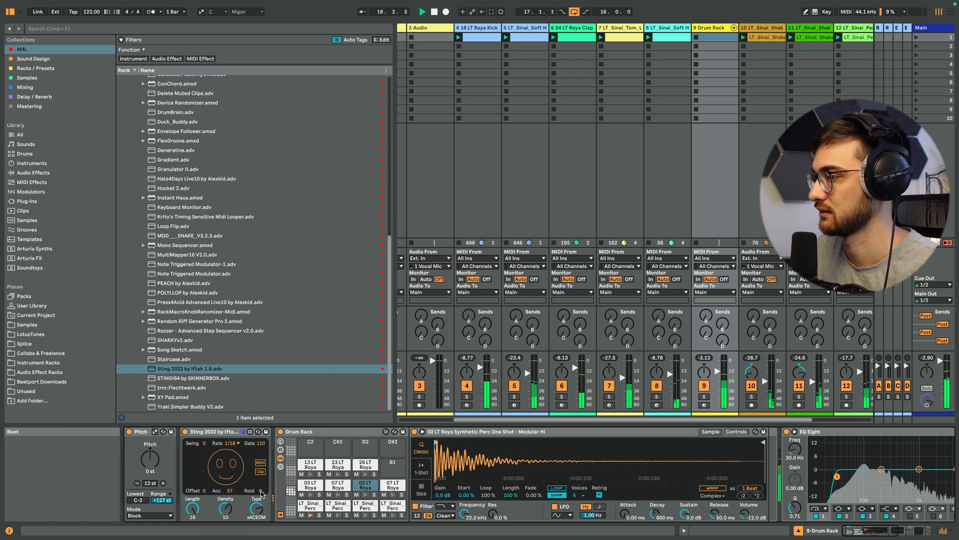
{"action": "left_click_drag", "start_coordinate": [718, 371], "coordinate": [718, 374]}
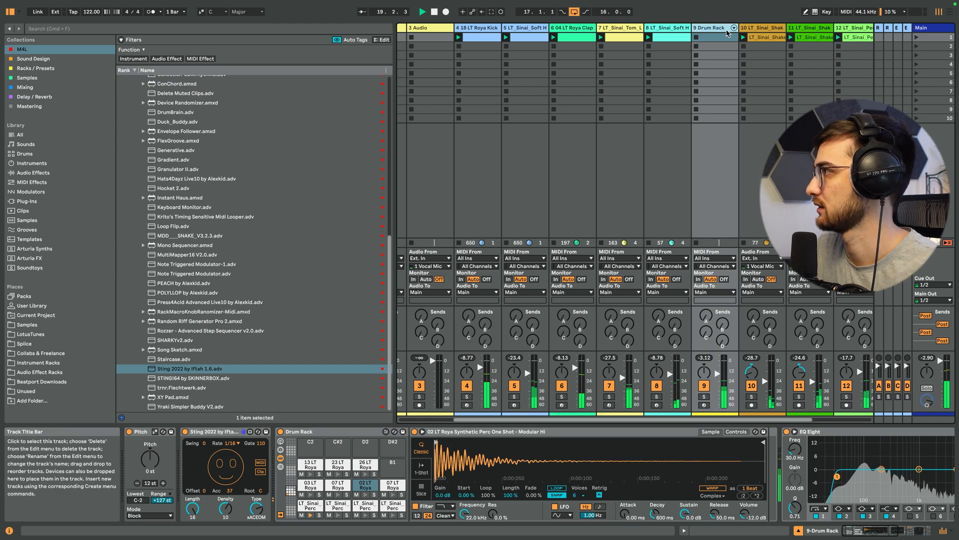
Create an audio track after the Drum Rack track and set its audio input to 9-Drum Rack
{"action": "key", "text": "super+t"}
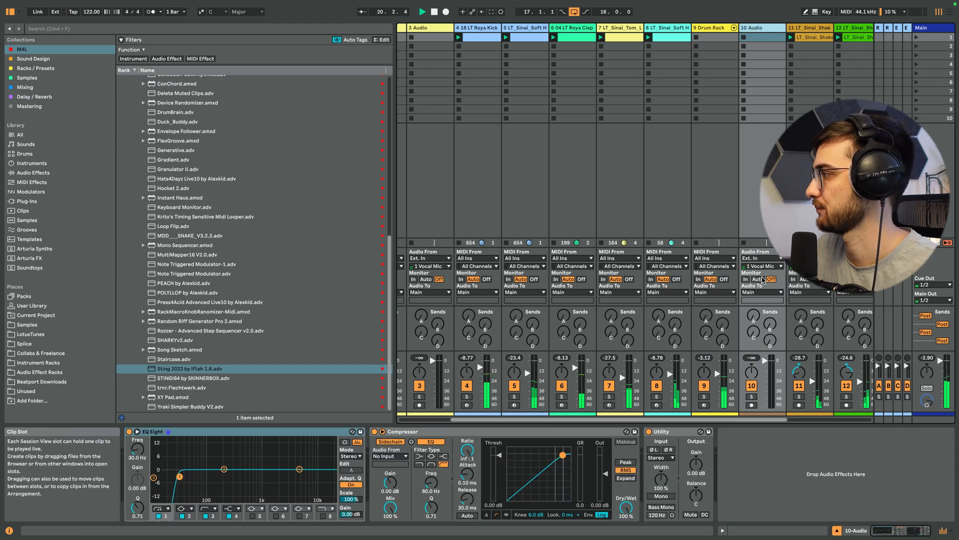
{"action": "left_click", "coordinate": [760, 258]}
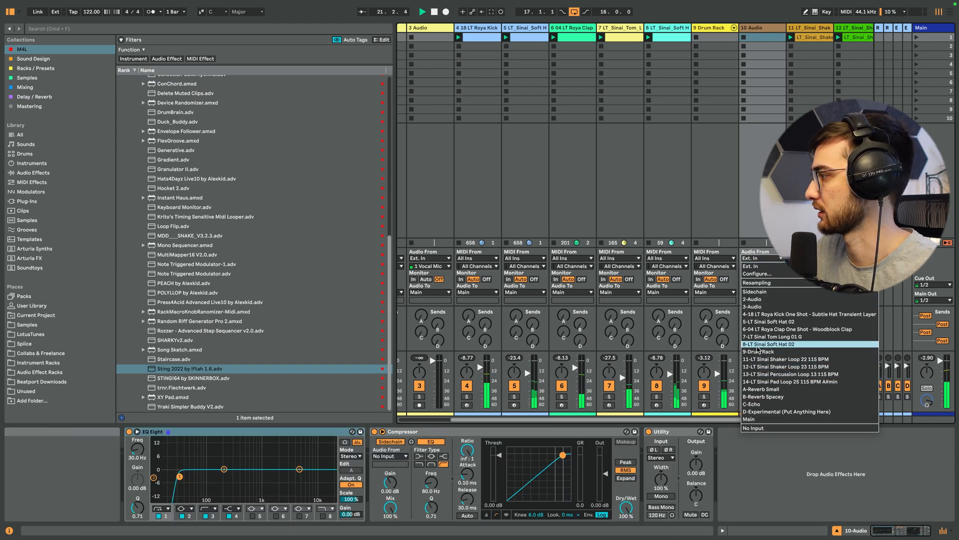
{"action": "left_click", "coordinate": [758, 352]}
{"action": "left_click_drag", "start_coordinate": [711, 53], "coordinate": [717, 49]}
{"action": "left_click", "coordinate": [745, 40]}
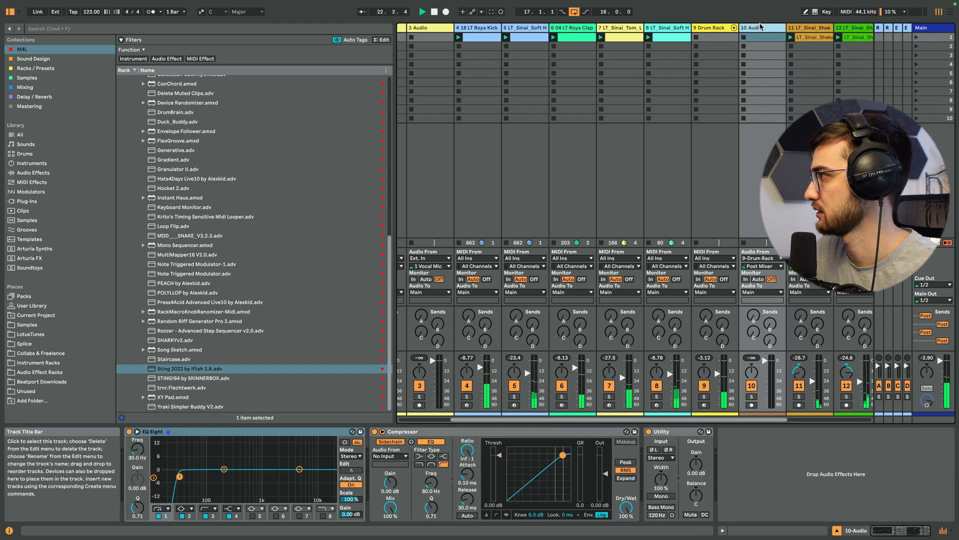
Arm the new audio track and start recording the Drum Rack output into its first clip slot
{"action": "left_click", "coordinate": [752, 405]}
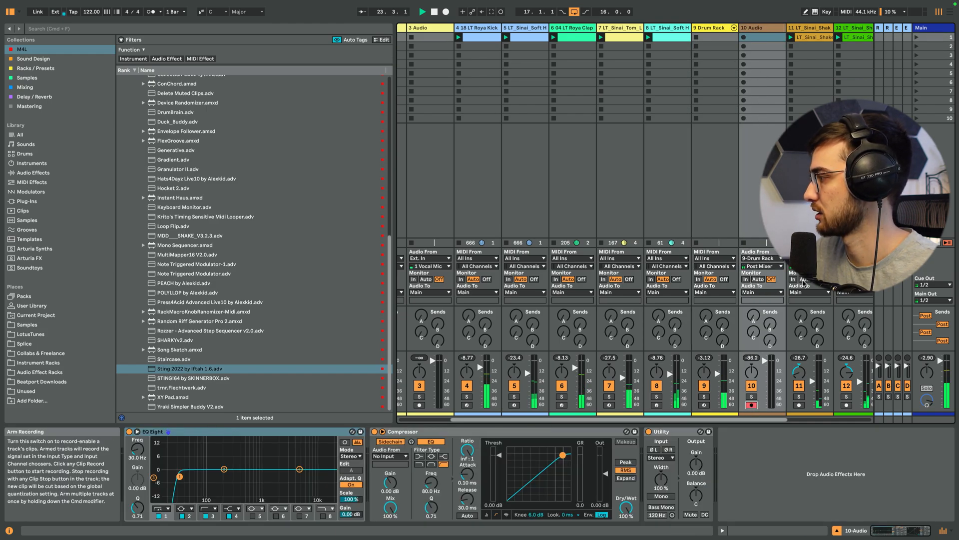
{"action": "left_click", "coordinate": [745, 37]}
{"action": "double_click", "coordinate": [762, 38]}
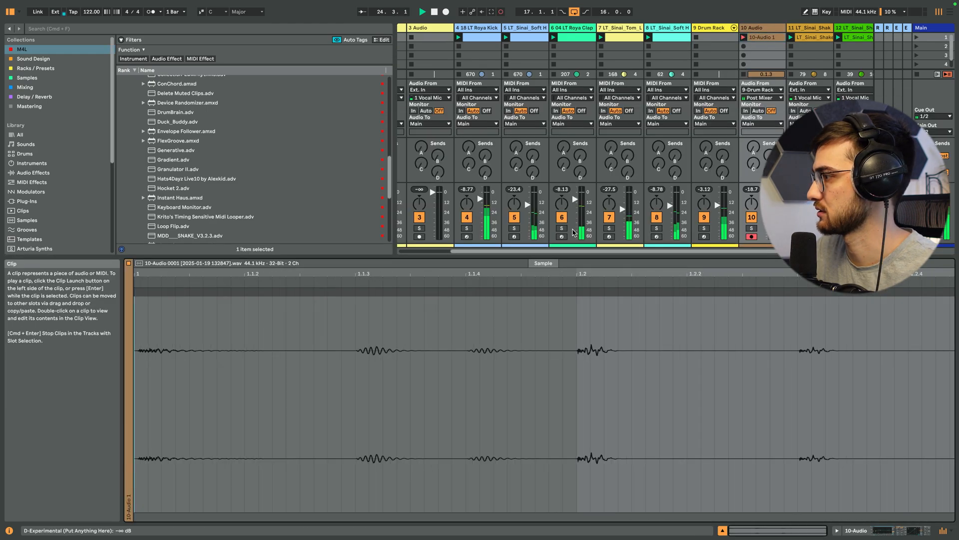
{"action": "key", "text": "shift+Tab"}
Vary Sting's length, density and root note while recording, ending with length 16 and root E, and stop playback
{"action": "left_click", "coordinate": [713, 40]}
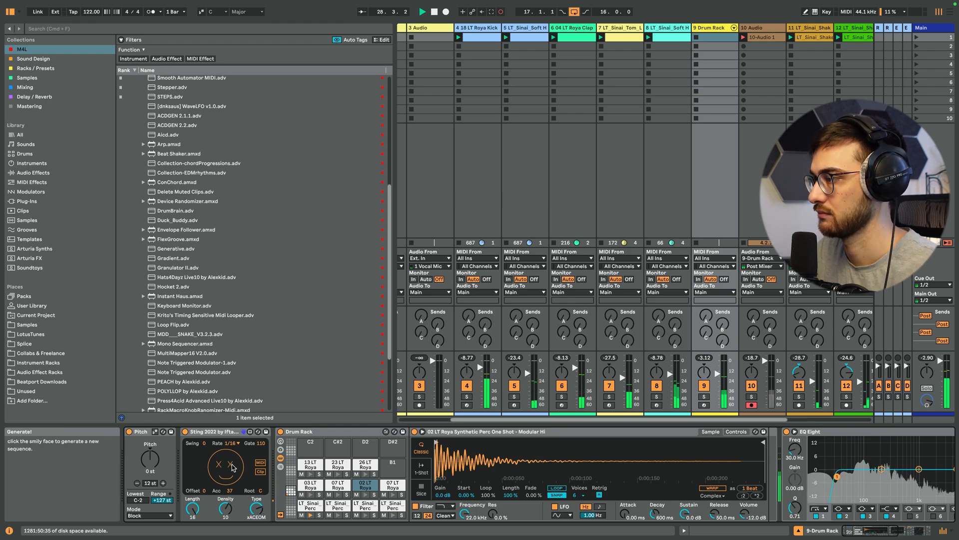
{"action": "left_click", "coordinate": [311, 506]}
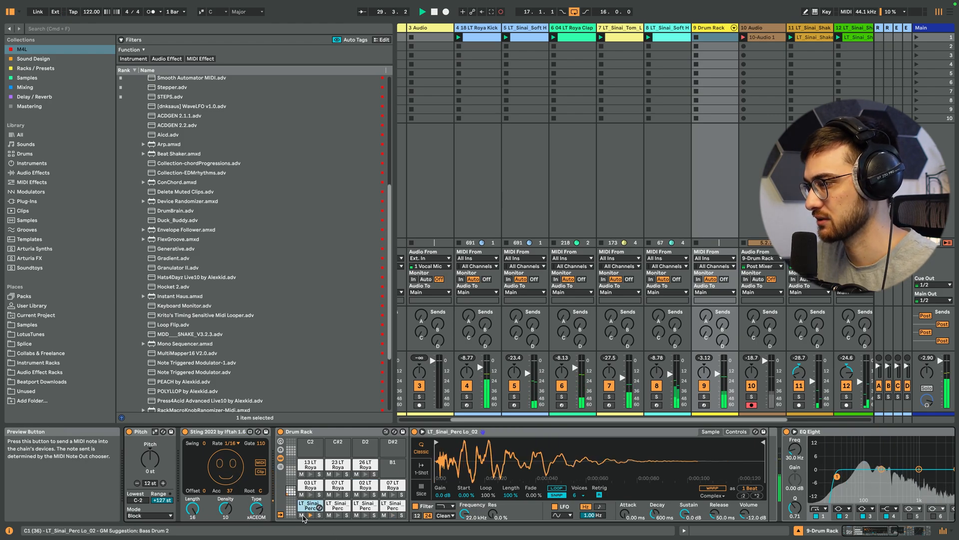
{"action": "left_click_drag", "start_coordinate": [260, 490], "coordinate": [260, 487]}
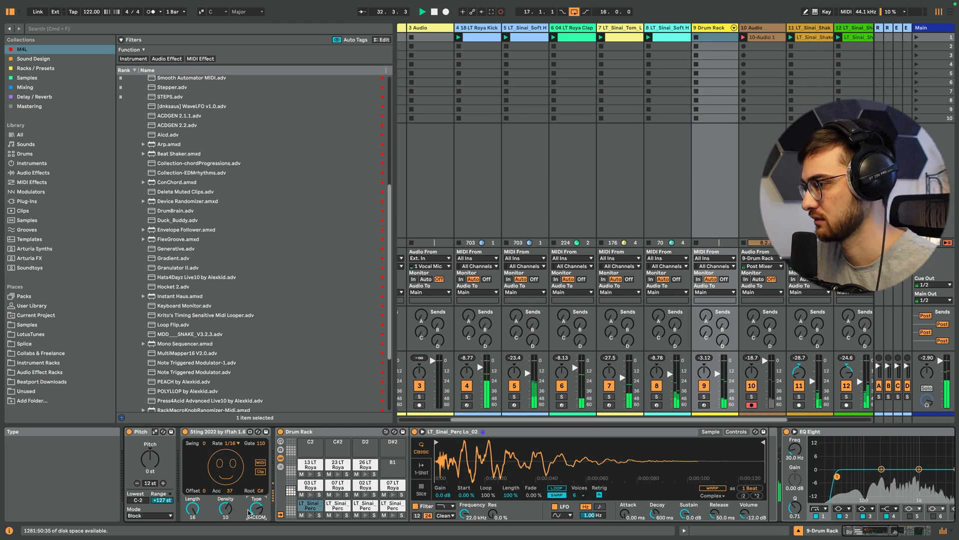
{"action": "left_click_drag", "start_coordinate": [226, 508], "coordinate": [226, 511]}
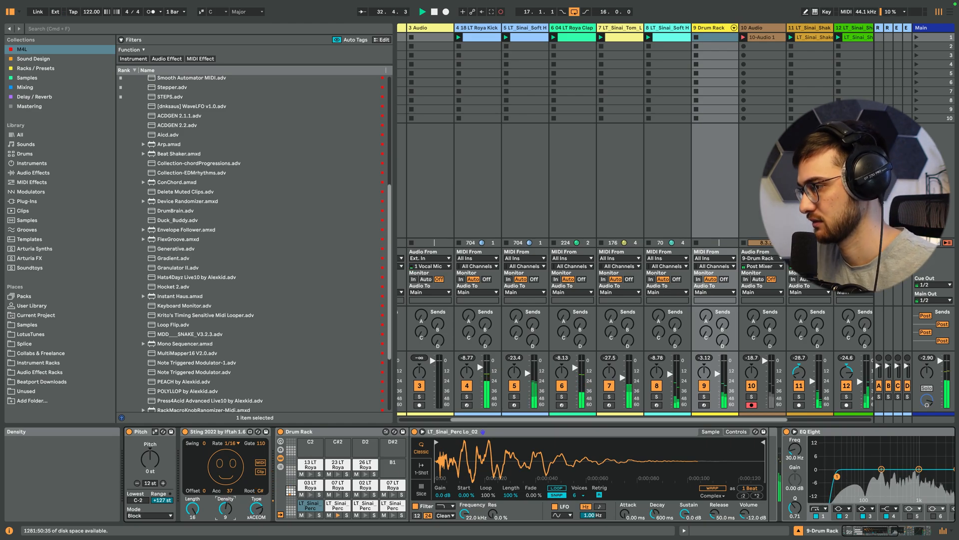
{"action": "left_click", "coordinate": [194, 510]}
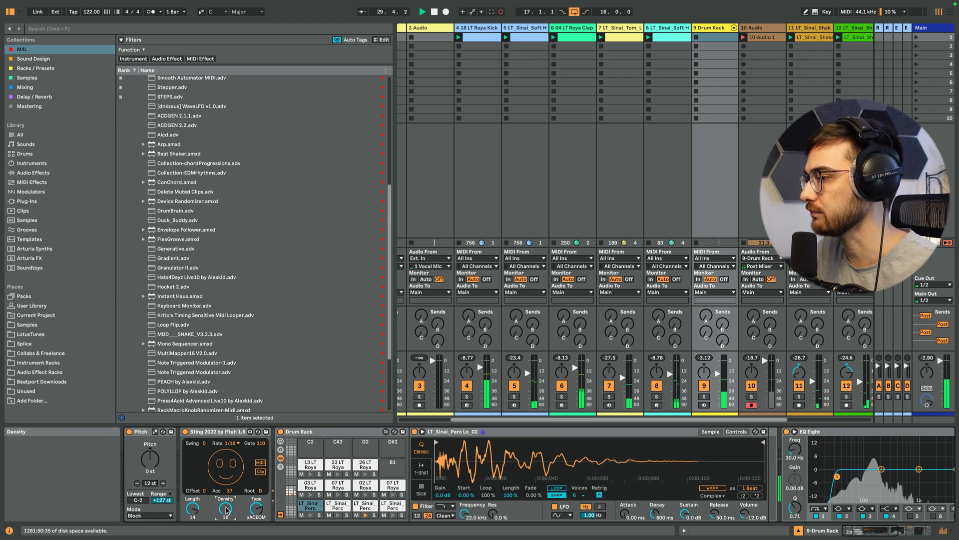
{"action": "left_click_drag", "start_coordinate": [225, 508], "coordinate": [193, 504]}
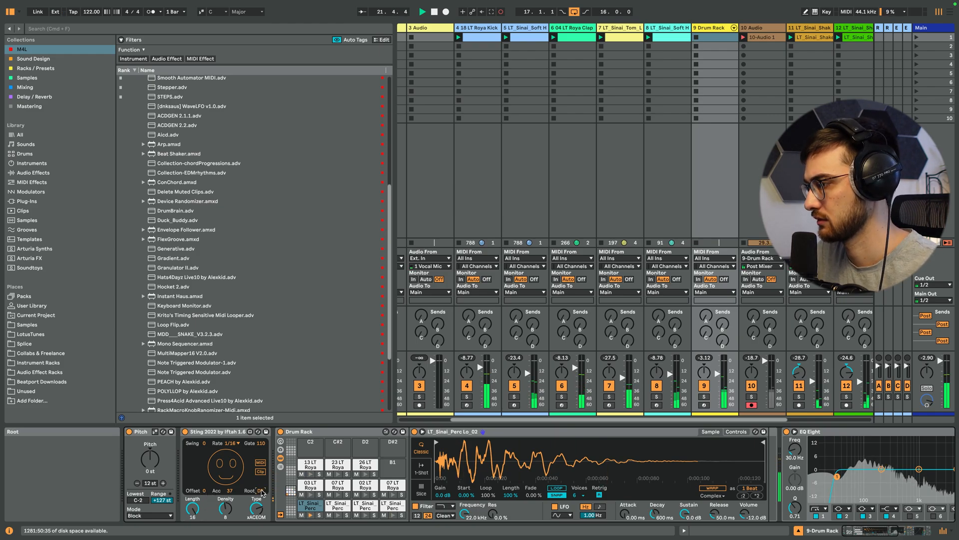
{"action": "key", "text": "Up"}
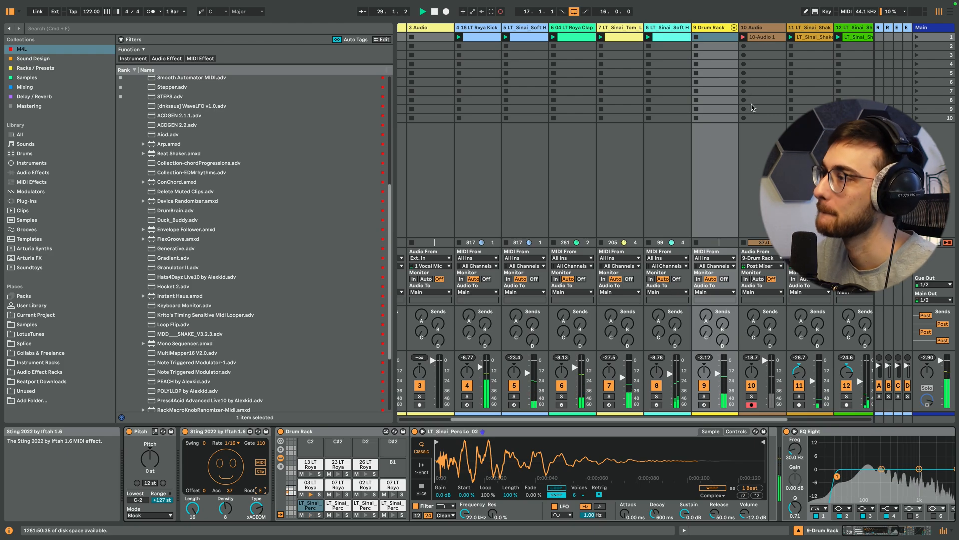
{"action": "key", "text": "space"}
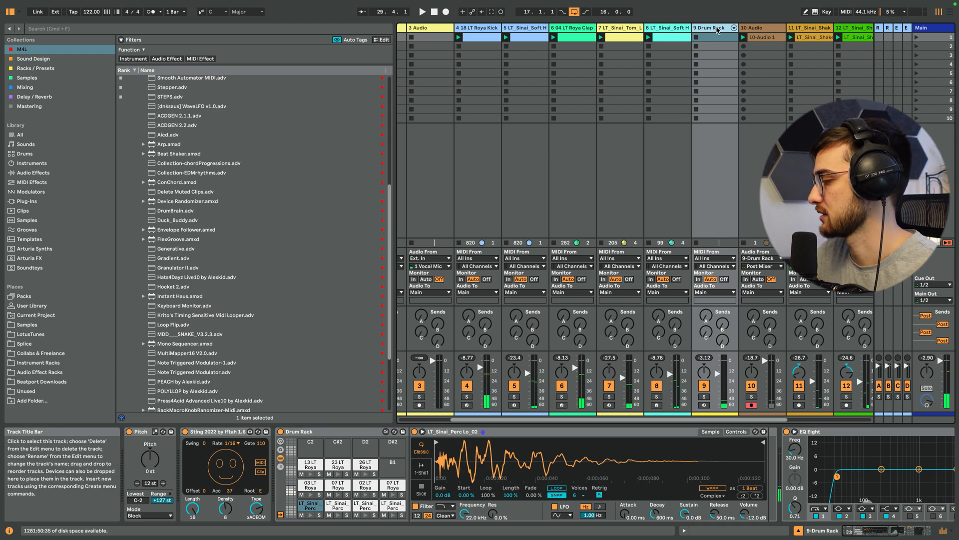
Rename the recorded audio track as "drums resampled"
{"action": "left_click", "coordinate": [757, 28]}
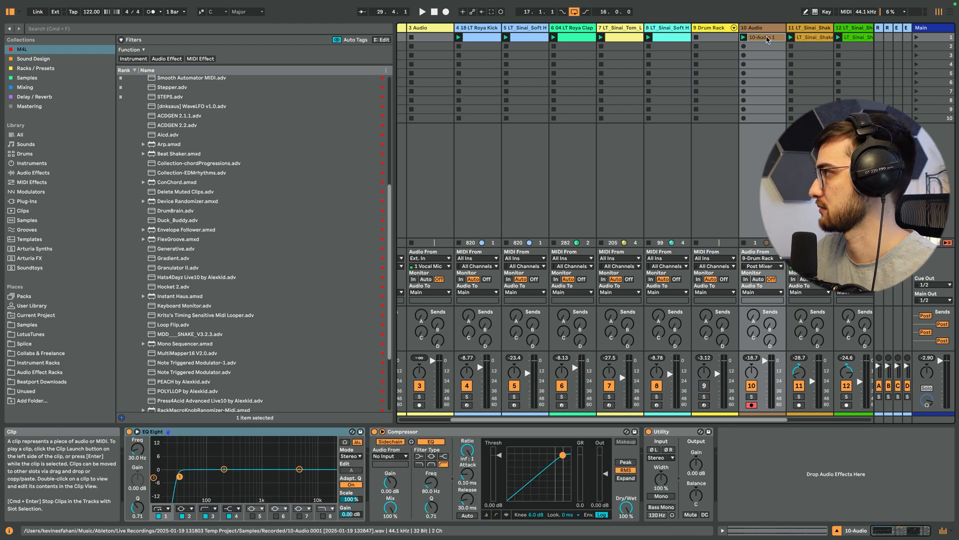
{"action": "key", "text": "super+r"}
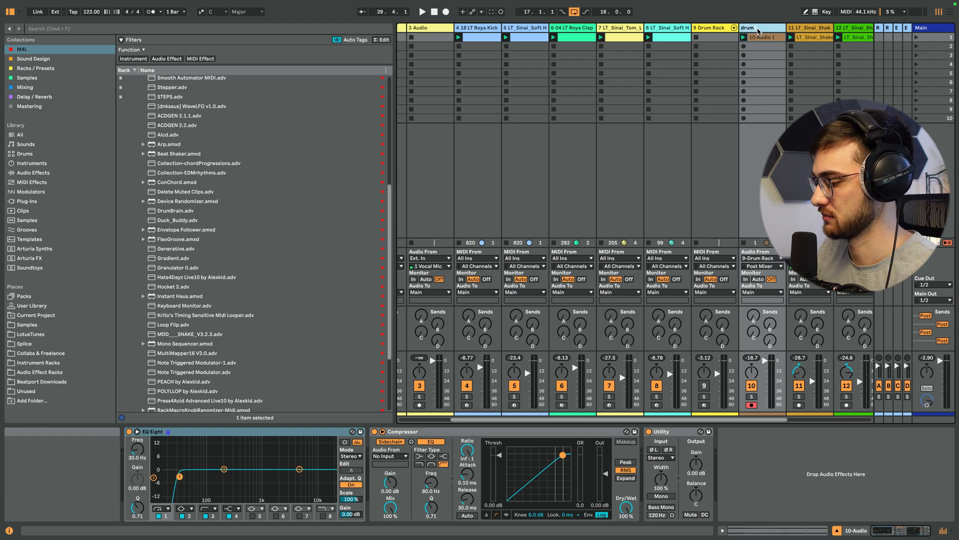
{"action": "type", "text": "drums resample"}
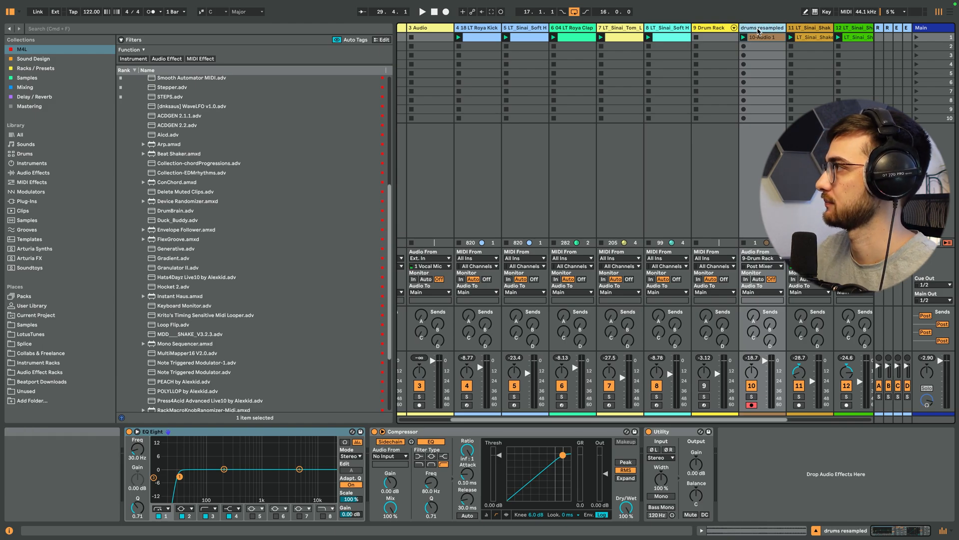
{"action": "type", "text": "d"}
{"action": "key", "text": "Return"}
Listen briefly to the recorded percussion clip and duplicate it into the second and third slots of the drums resampled track
{"action": "key", "text": "space"}
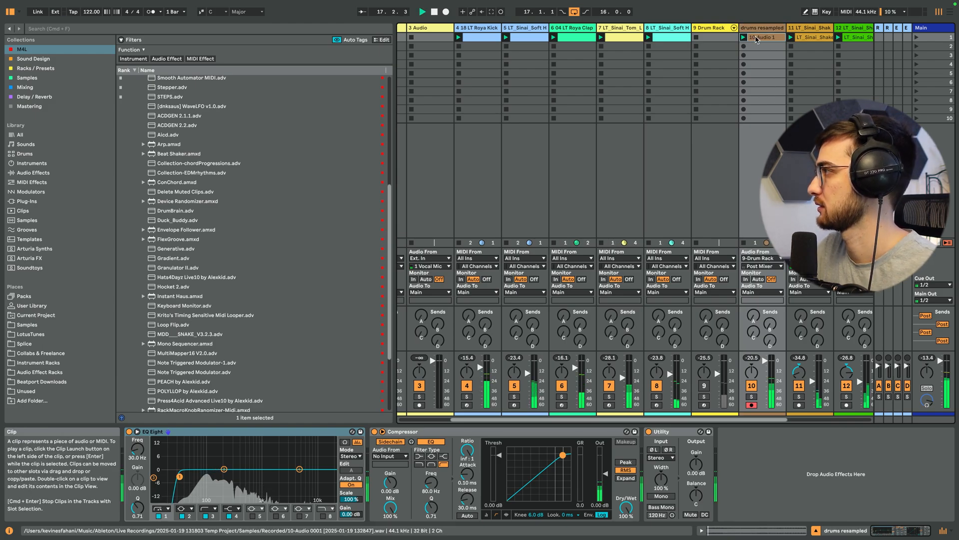
{"action": "left_click_drag", "start_coordinate": [783, 419], "coordinate": [801, 418]}
{"action": "key", "text": "space"}
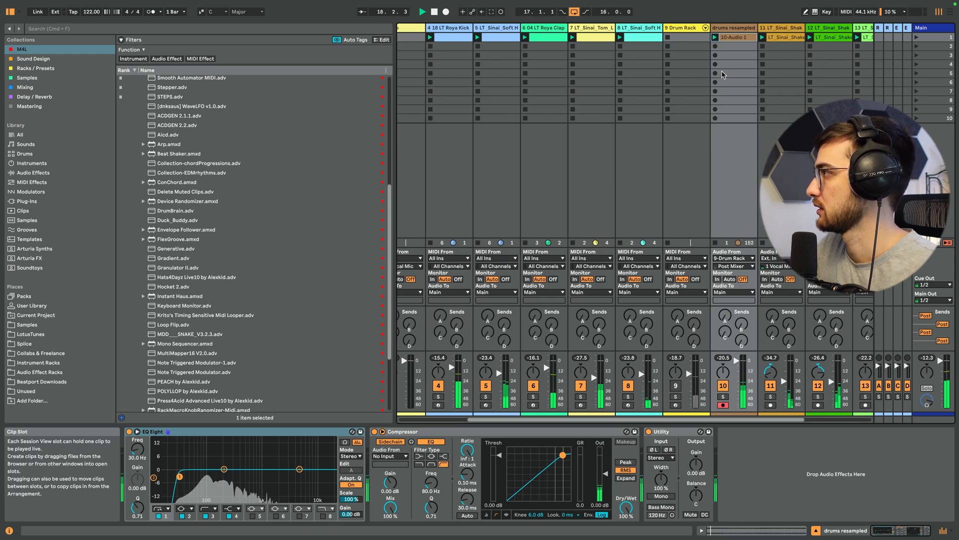
{"action": "left_click", "coordinate": [733, 37]}
{"action": "key", "text": "super+d"}
{"action": "key", "text": "super+d"}
{"action": "key", "text": "super+d"}
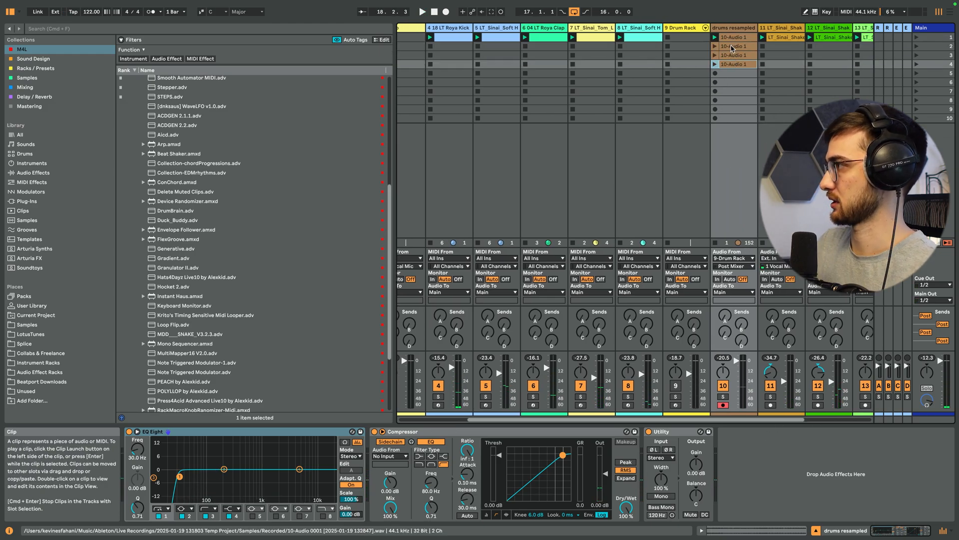
{"action": "key", "text": "Delete"}
{"action": "left_click", "coordinate": [733, 46]}
Set the first resampled clip's grid to 1 bar, loop the single bar starting at 35.1.1, and play it
{"action": "double_click", "coordinate": [731, 38]}
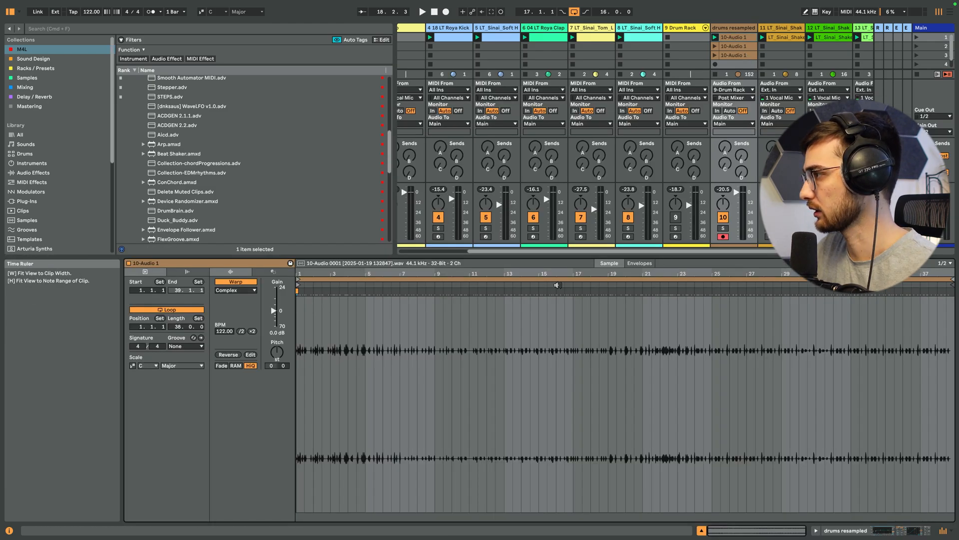
{"action": "right_click", "coordinate": [452, 369]}
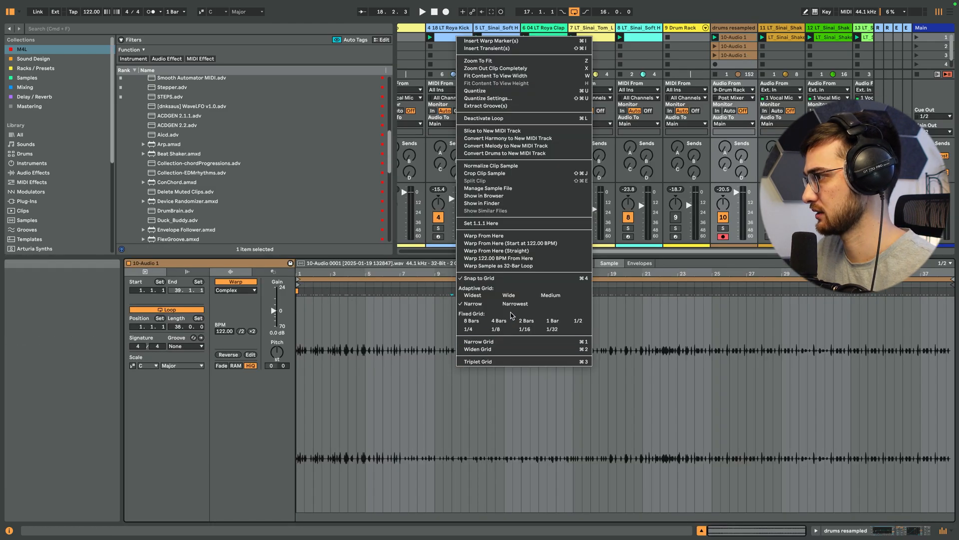
{"action": "left_click", "coordinate": [547, 322]}
{"action": "mouse_move", "coordinate": [307, 279]}
{"action": "left_mouse_down"}
{"action": "mouse_move", "coordinate": [897, 279]}
{"action": "mouse_move", "coordinate": [887, 279]}
{"action": "left_mouse_up"}
{"action": "left_click_drag", "start_coordinate": [946, 289], "coordinate": [903, 289]}
{"action": "key", "text": "space"}
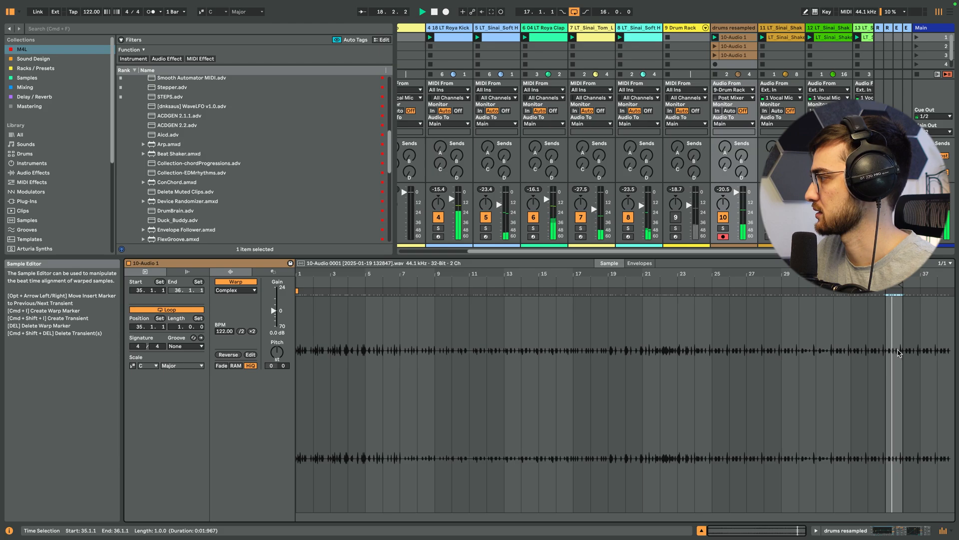
Duplicate the drums resampled track with all of its clips
{"action": "left_click", "coordinate": [726, 47]}
{"action": "key", "text": "super+d"}
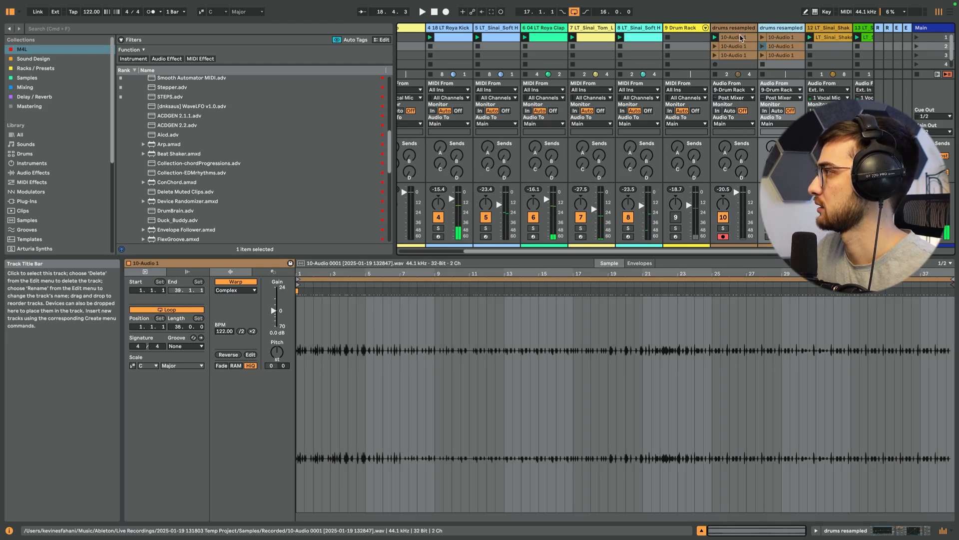
Try deleting the clips in the second and third slots of both resampled tracks, and undo the deletion
{"action": "key", "text": "Delete"}
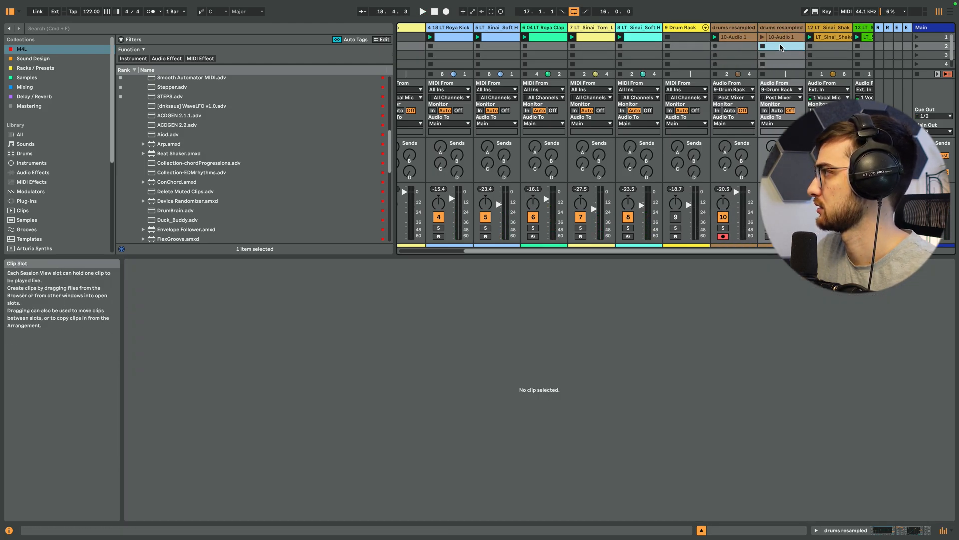
{"action": "key", "text": "super+z"}
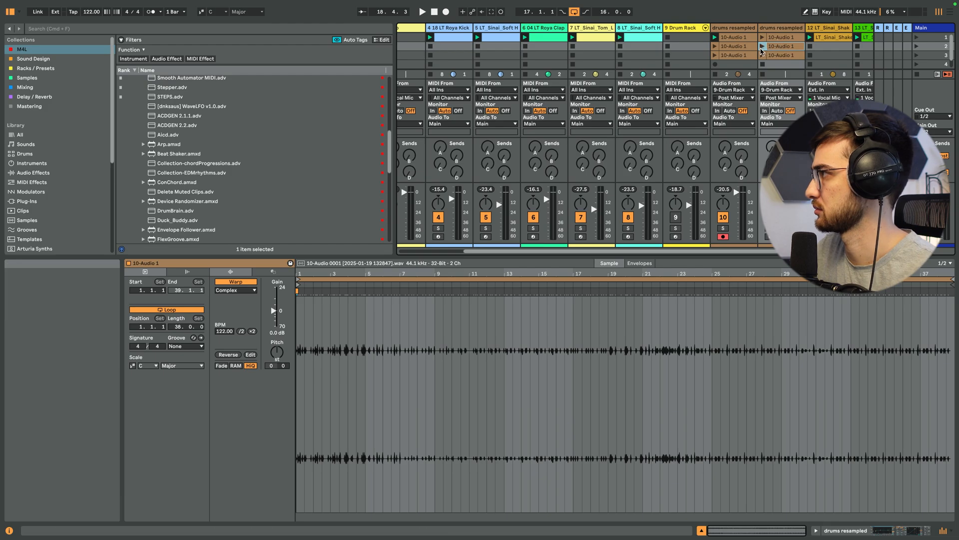
{"action": "key", "text": "super+z"}
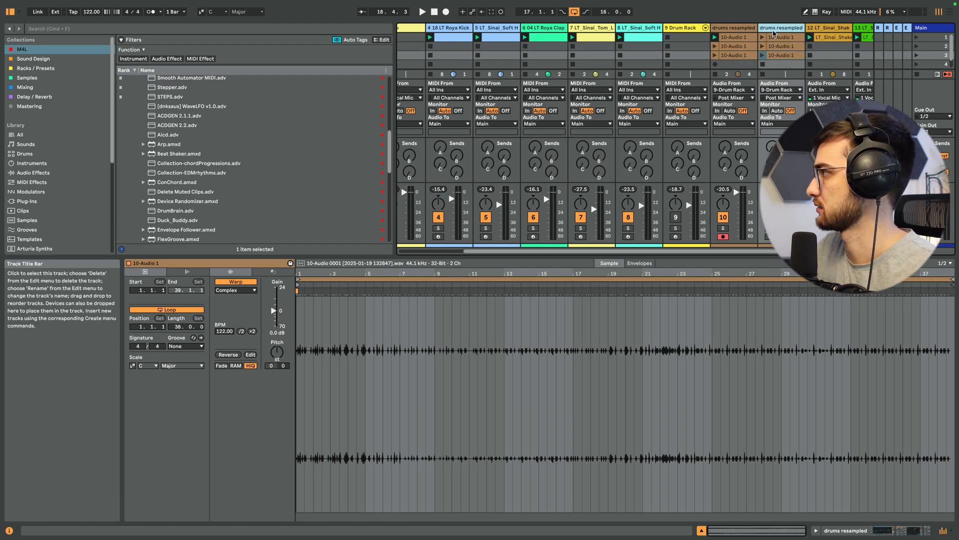
Remove the duplicate track and the clips in the second and third slots, and duplicate the remaining drums resampled track twice
{"action": "key", "text": "Delete"}
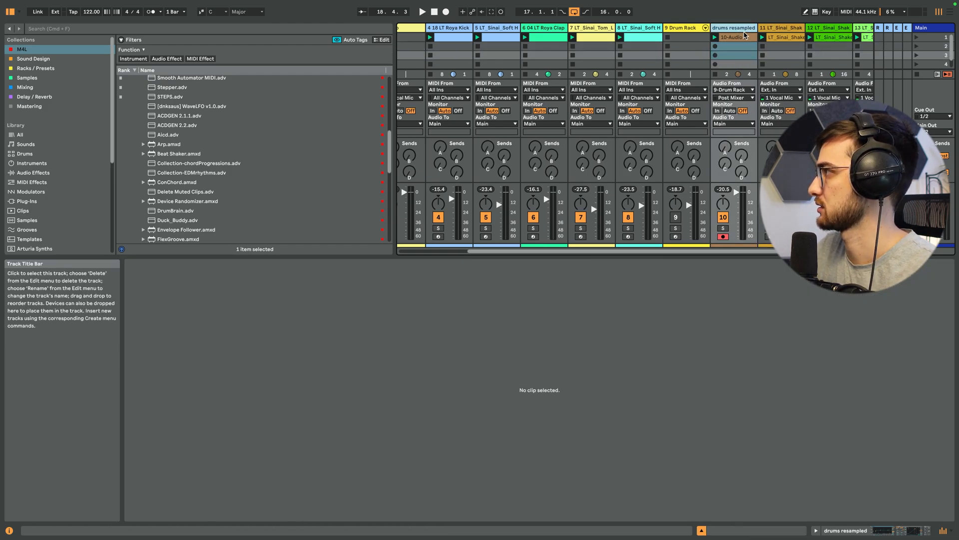
{"action": "key", "text": "super+d"}
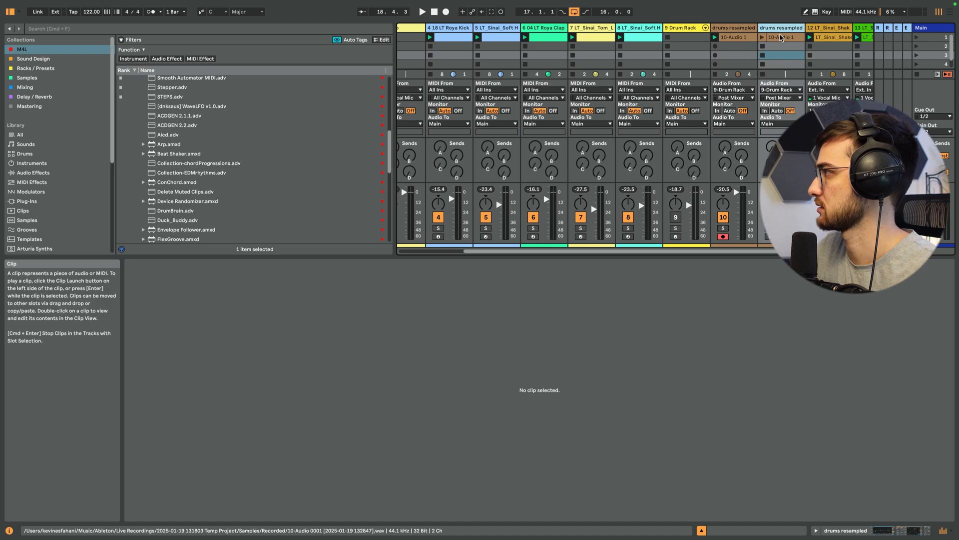
{"action": "key", "text": "super+d"}
{"action": "scroll", "coordinate": [777, 53], "scroll_direction": "right", "scroll_amount": 3}
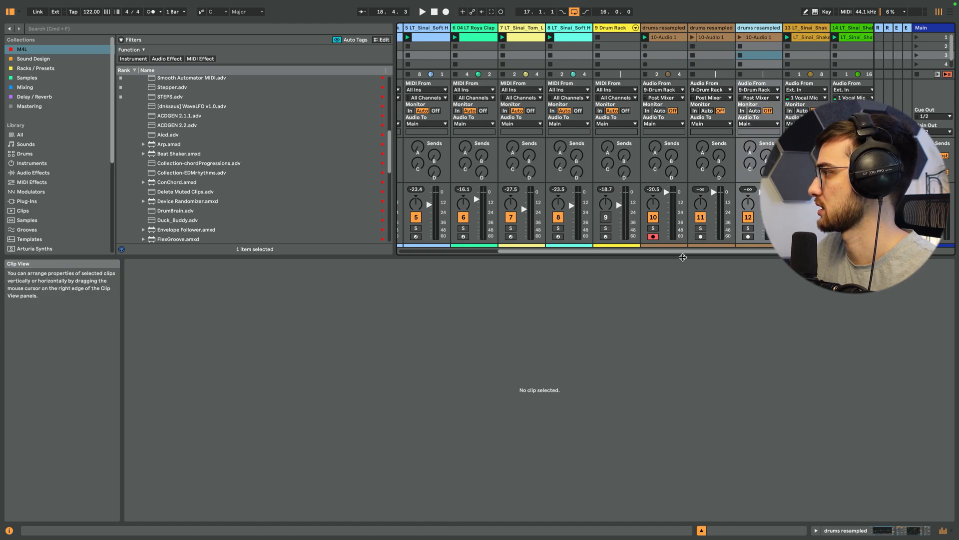
Enlarge the Session View and move the second resampled clip's one-bar loop to 23.1.1
{"action": "left_click_drag", "start_coordinate": [683, 257], "coordinate": [684, 396]}
{"action": "left_click", "coordinate": [659, 38]}
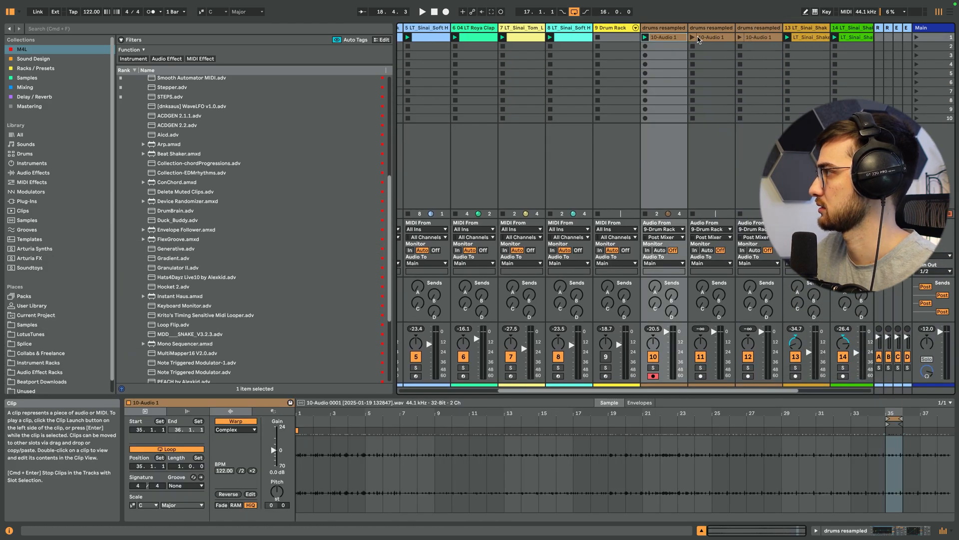
{"action": "left_click", "coordinate": [700, 38]}
{"action": "left_click", "coordinate": [747, 38]}
{"action": "left_click", "coordinate": [694, 40]}
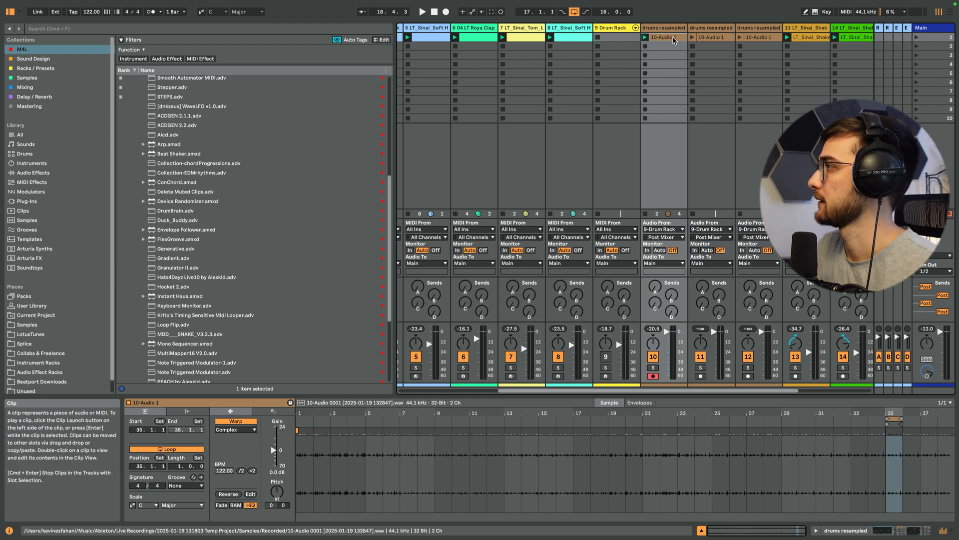
{"action": "left_click_drag", "start_coordinate": [893, 418], "coordinate": [687, 413]}
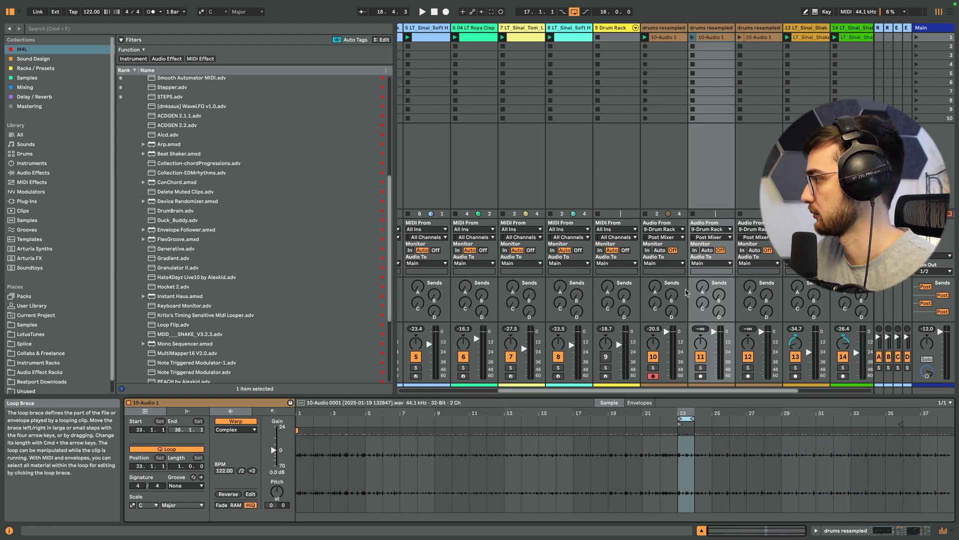
Pan the first resampled track left and the second to 21R, and play the second clip while moving its loop to 18.1.1
{"action": "left_click_drag", "start_coordinate": [653, 342], "coordinate": [653, 351]}
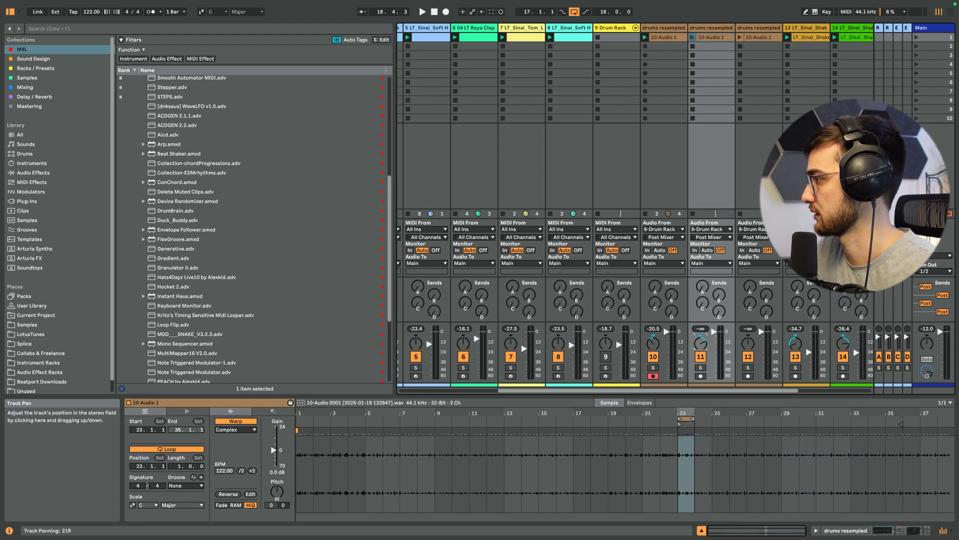
{"action": "left_click", "coordinate": [692, 37]}
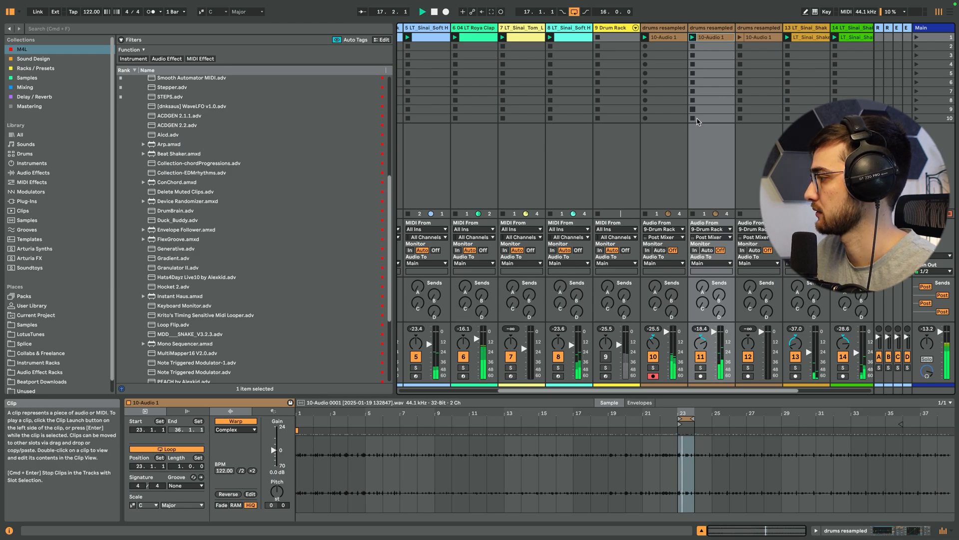
{"action": "left_click_drag", "start_coordinate": [686, 418], "coordinate": [593, 420]}
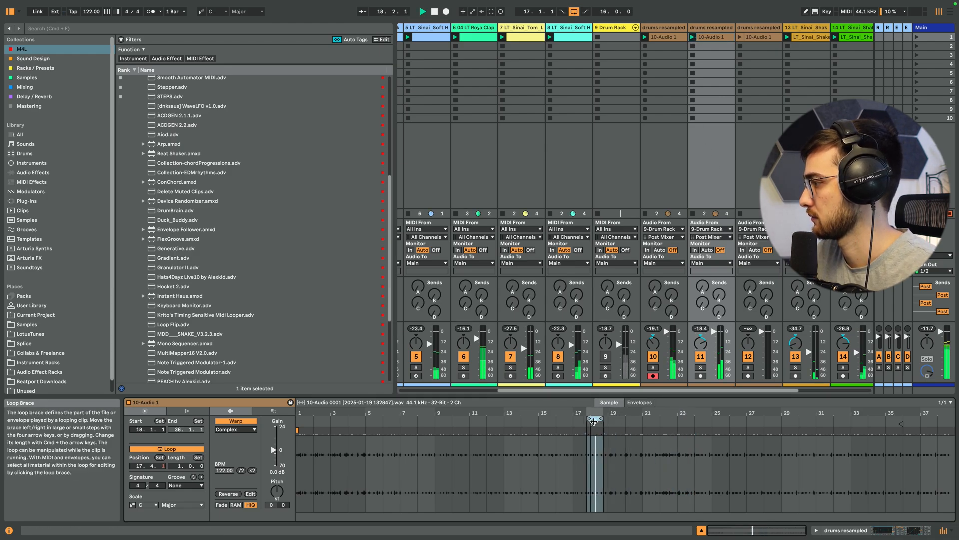
Solo the first drums resampled track and listen to its looped bar
{"action": "left_click", "coordinate": [670, 28]}
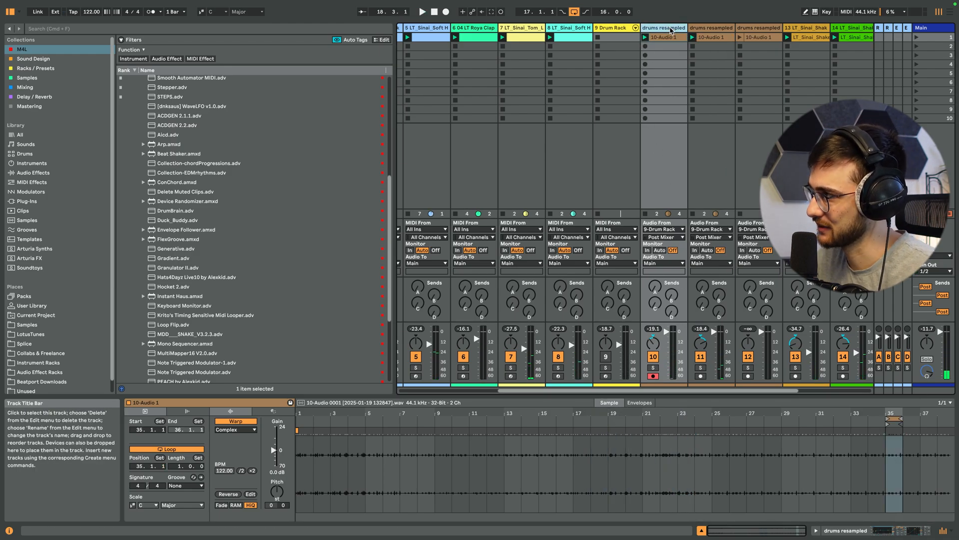
{"action": "key", "text": "s"}
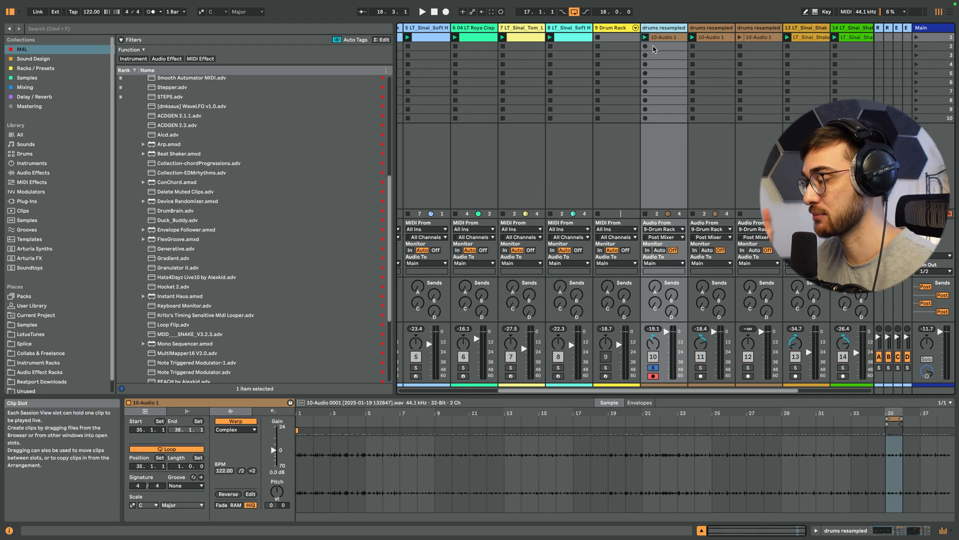
{"action": "key", "text": "space"}
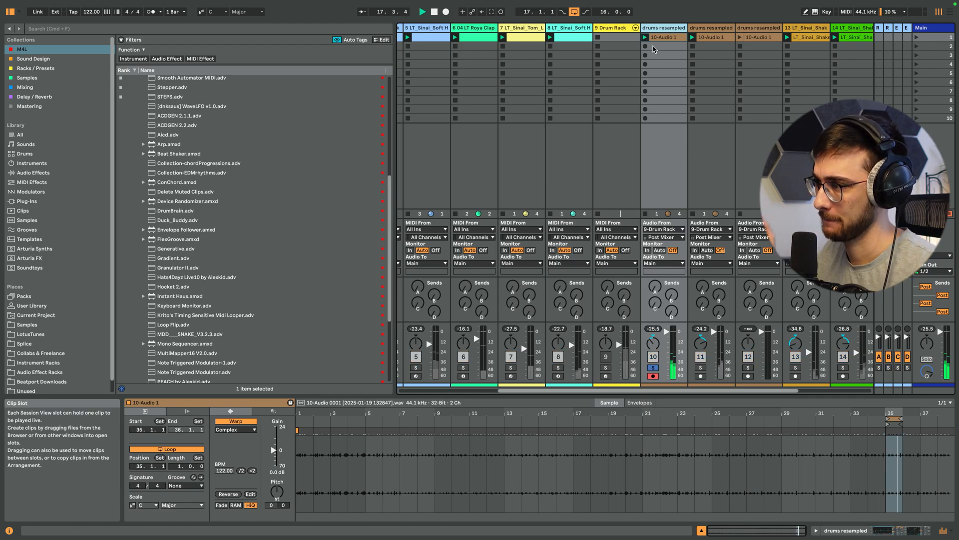
Audition the second resampled track soloed with its loop moved to 22.1.1, and return the resampled tracks' panning to centre
{"action": "left_click", "coordinate": [693, 298]}
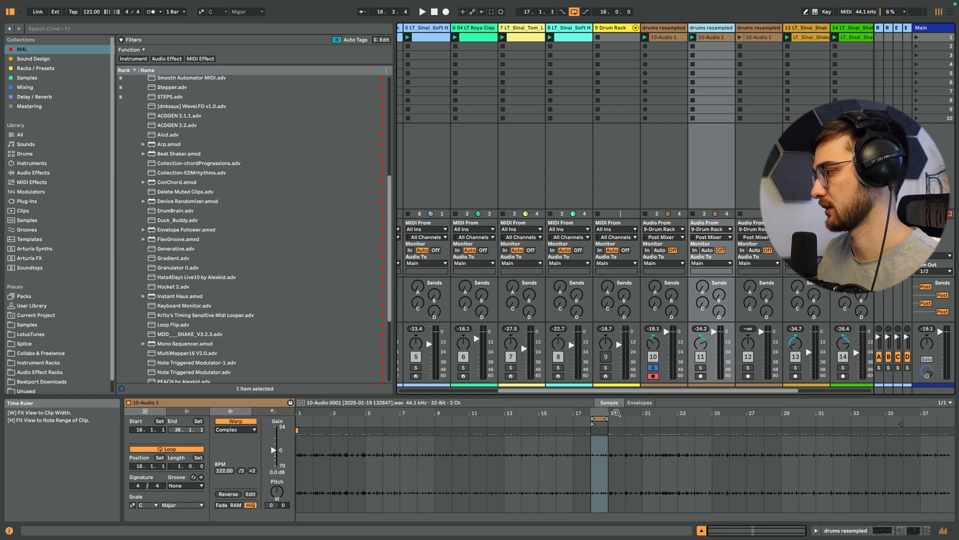
{"action": "left_click", "coordinate": [629, 415]}
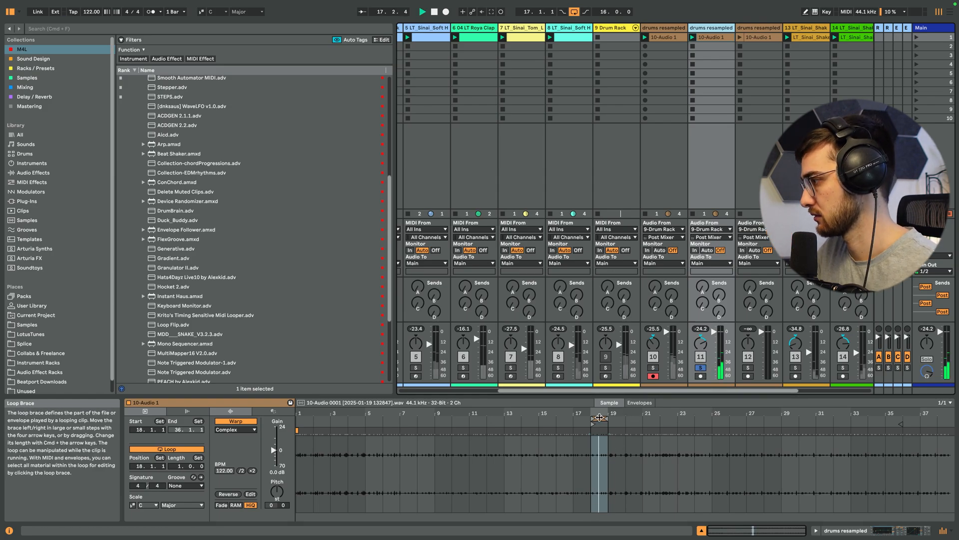
{"action": "left_click_drag", "start_coordinate": [600, 417], "coordinate": [670, 416]}
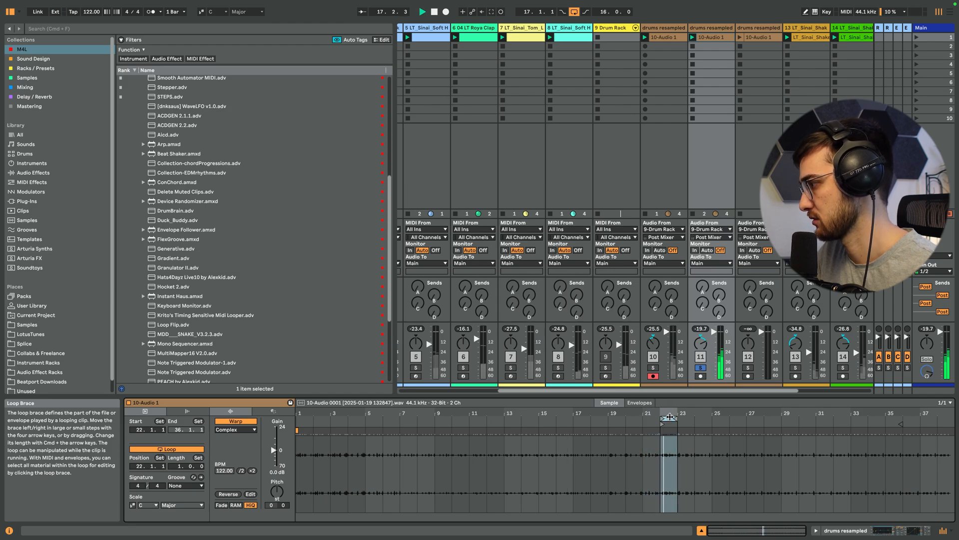
{"action": "key", "text": "space"}
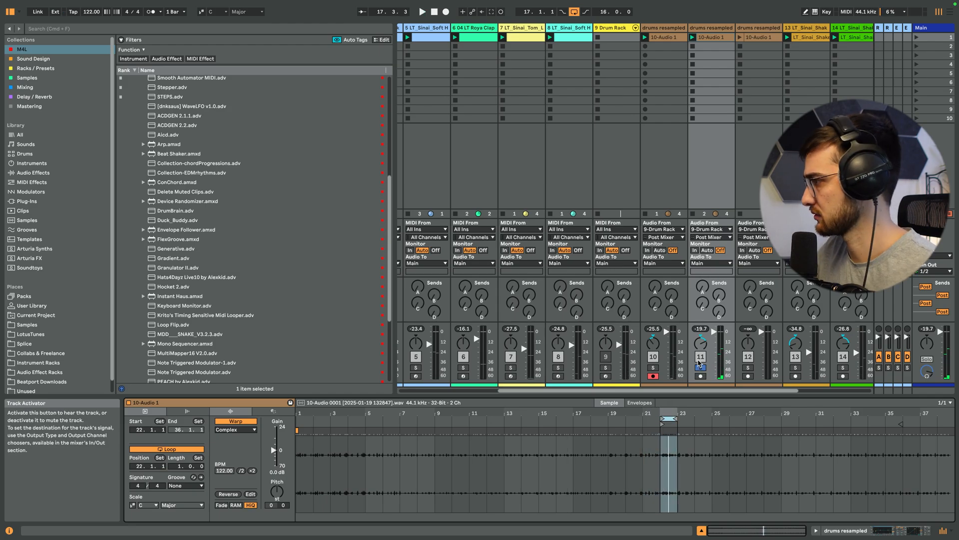
{"action": "left_click_drag", "start_coordinate": [701, 343], "coordinate": [700, 332]}
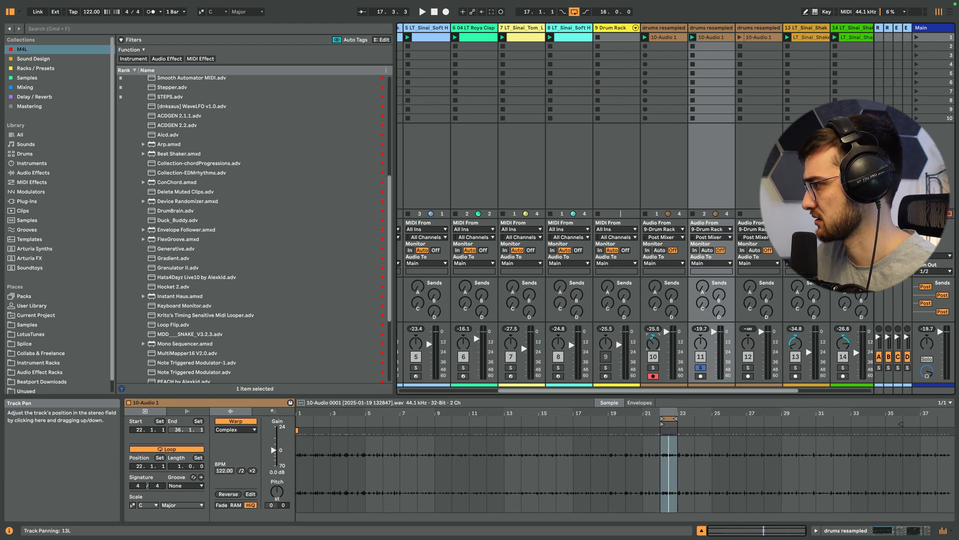
{"action": "key", "text": "space"}
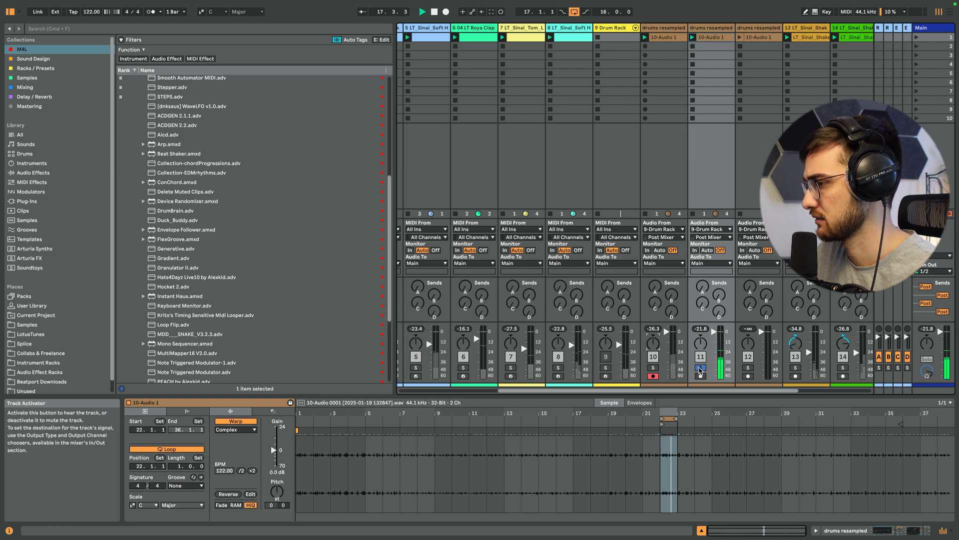
Set the three resampled clips' gains to 11.8, 10.7 and 8.4 dB and their track volumes to -6.6, -15.4 and -15.7 dB in an enlarged mixer
{"action": "left_click_drag", "start_coordinate": [273, 450], "coordinate": [273, 439]}
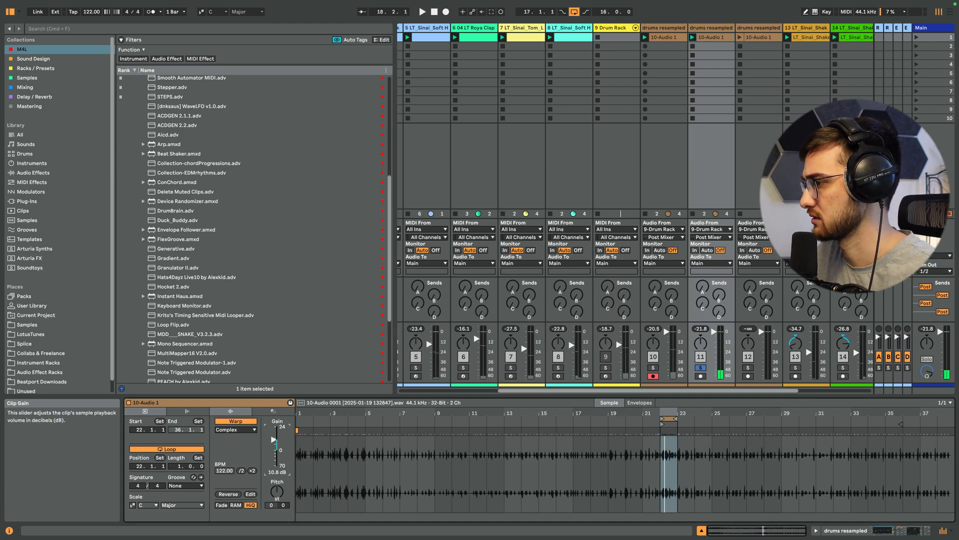
{"action": "left_click", "coordinate": [665, 38]}
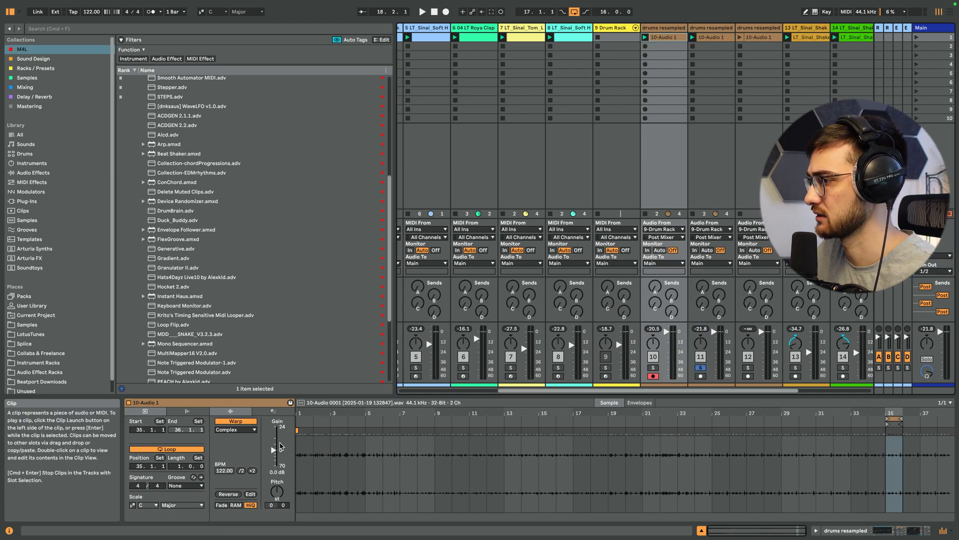
{"action": "left_click_drag", "start_coordinate": [274, 450], "coordinate": [273, 439]}
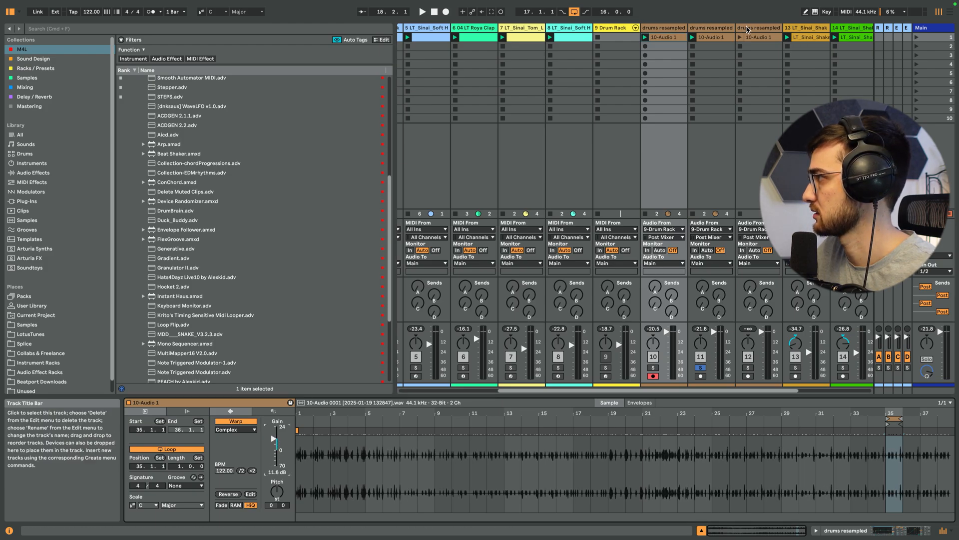
{"action": "left_click", "coordinate": [759, 37]}
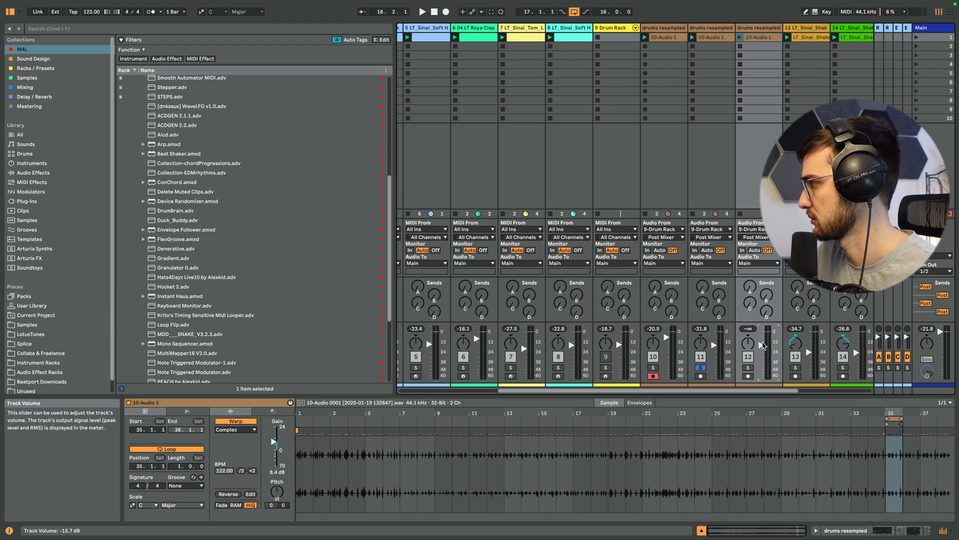
{"action": "left_click_drag", "start_coordinate": [710, 323], "coordinate": [709, 269]}
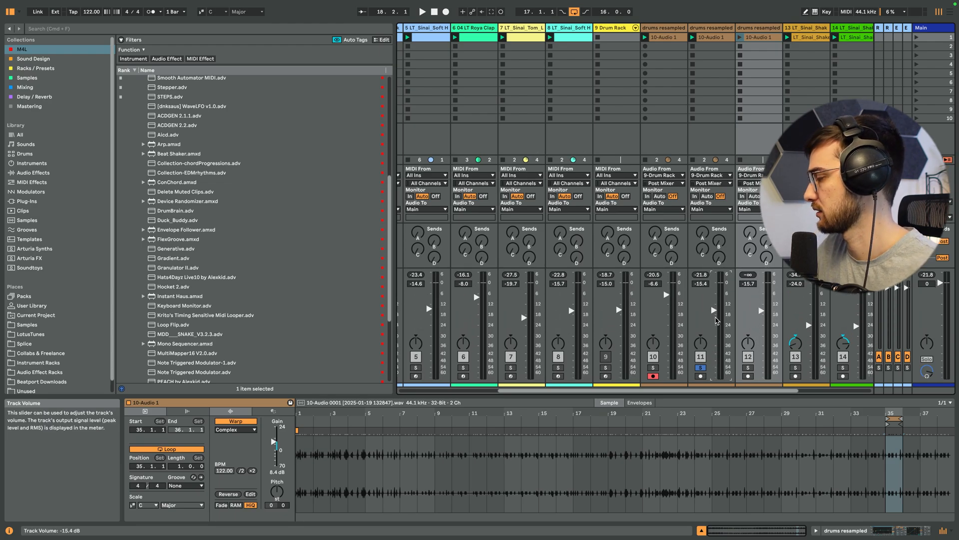
{"action": "left_click", "coordinate": [700, 367]}
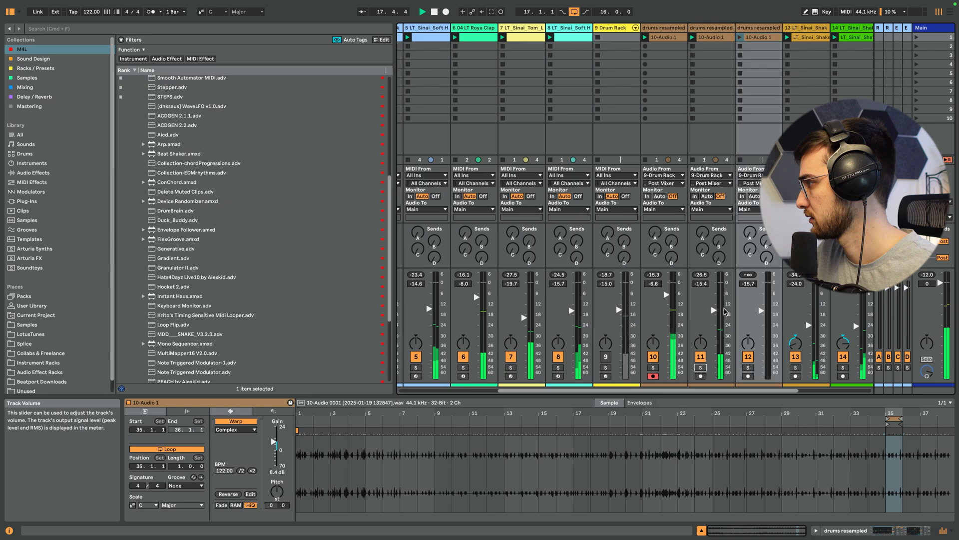
Audition the second resampled clip soloed and in the mix, moving its one-bar loop to 16.1.1 and on to 11.1.1
{"action": "left_click", "coordinate": [712, 38]}
{"action": "key", "text": "s"}
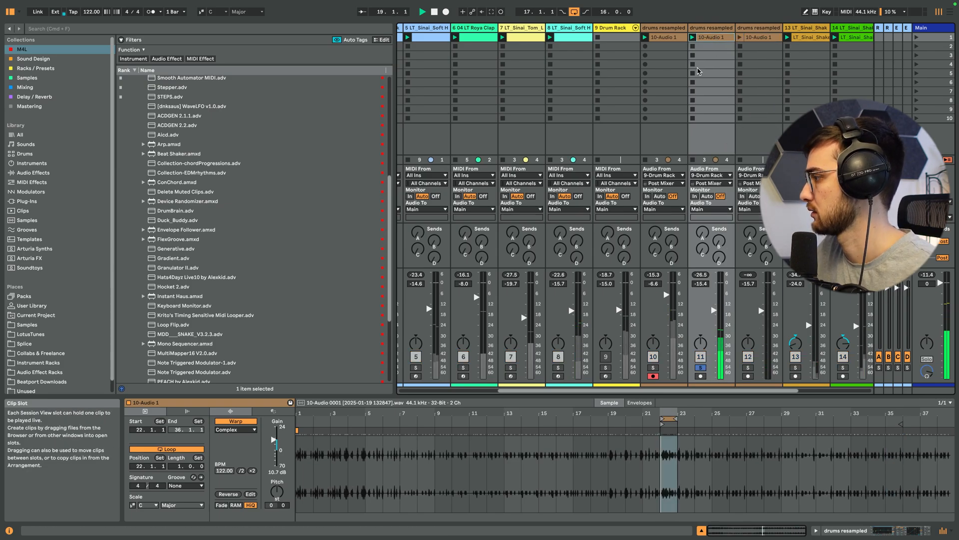
{"action": "left_click_drag", "start_coordinate": [669, 419], "coordinate": [552, 418]}
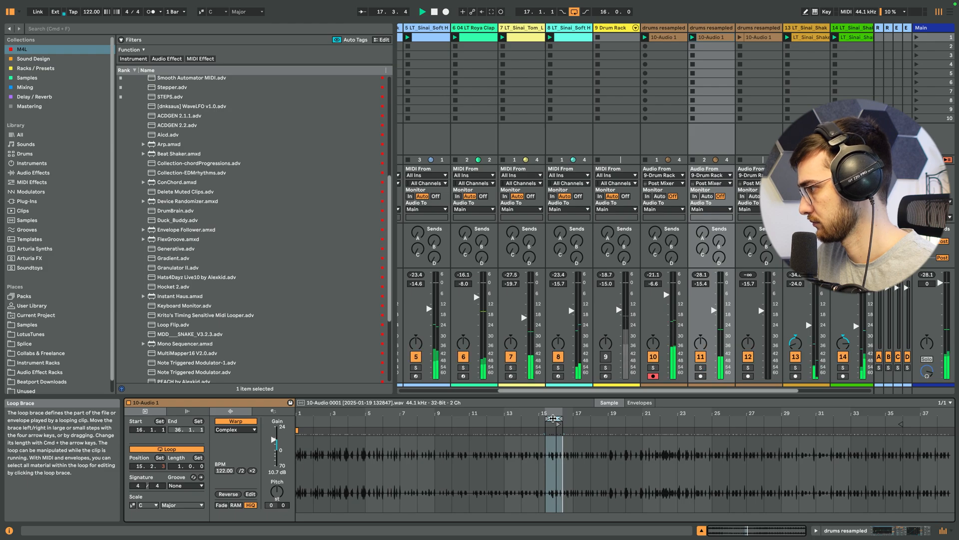
{"action": "left_click_drag", "start_coordinate": [555, 419], "coordinate": [479, 422]}
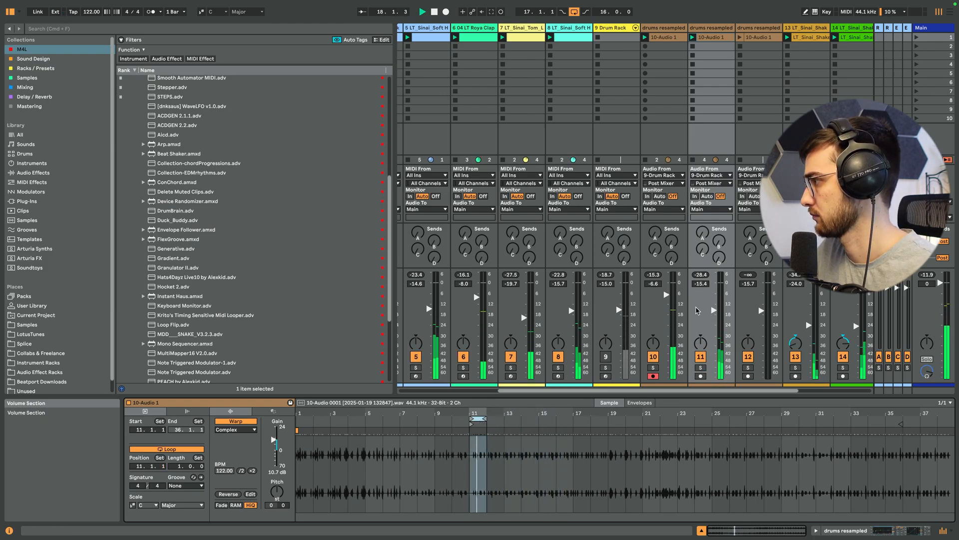
Set the first resampled clip's gain to 10.6 dB
{"action": "left_click", "coordinate": [664, 140]}
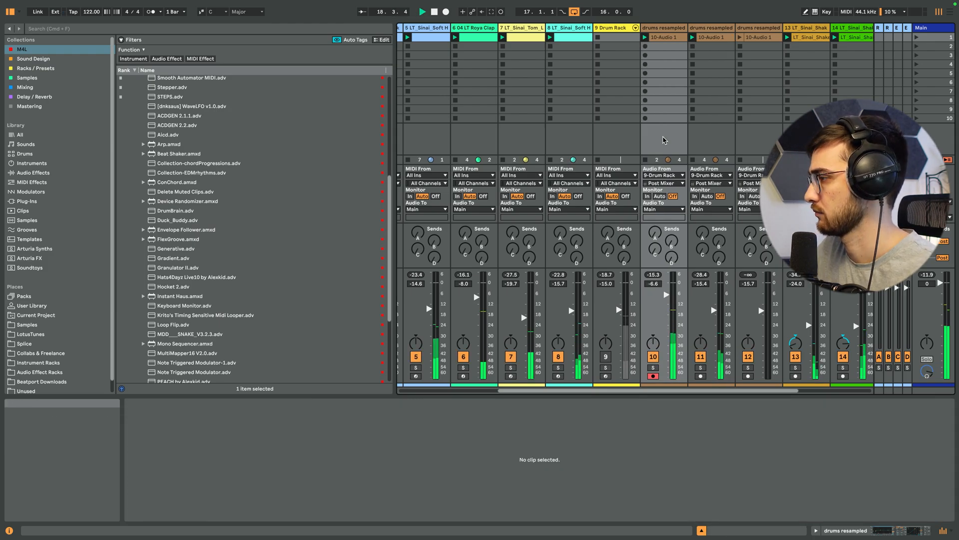
{"action": "left_click", "coordinate": [671, 38]}
{"action": "left_click_drag", "start_coordinate": [274, 453], "coordinate": [274, 455]}
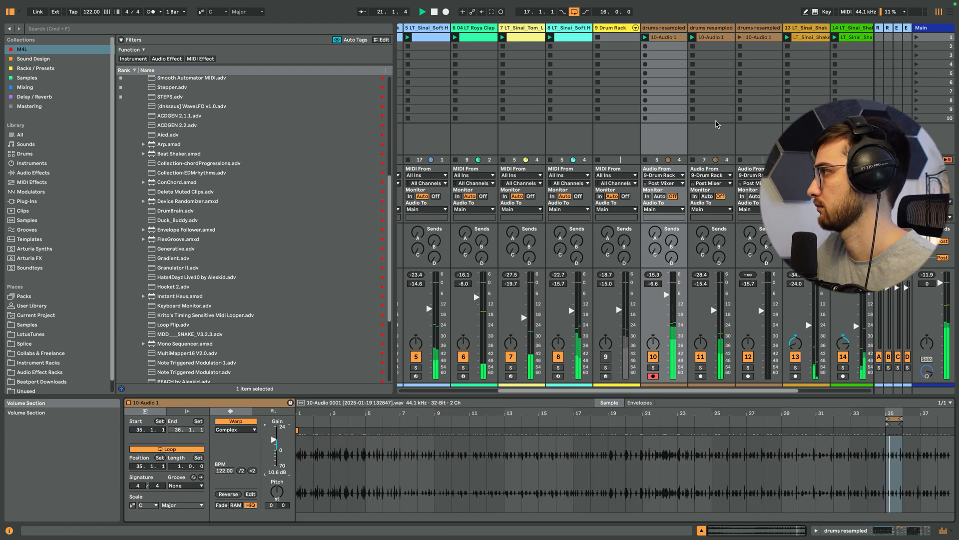
Raise the second resampled track's volume to -7.0 dB and try its clip's one-bar loop at 5.1.1 and 21.1.1
{"action": "left_click", "coordinate": [715, 121]}
{"action": "left_click", "coordinate": [712, 37]}
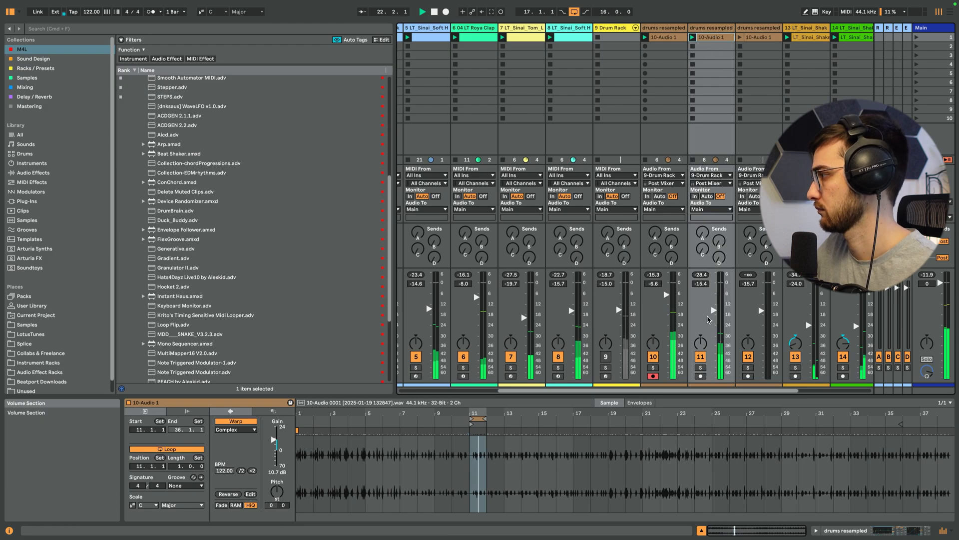
{"action": "left_click_drag", "start_coordinate": [478, 418], "coordinate": [370, 417]}
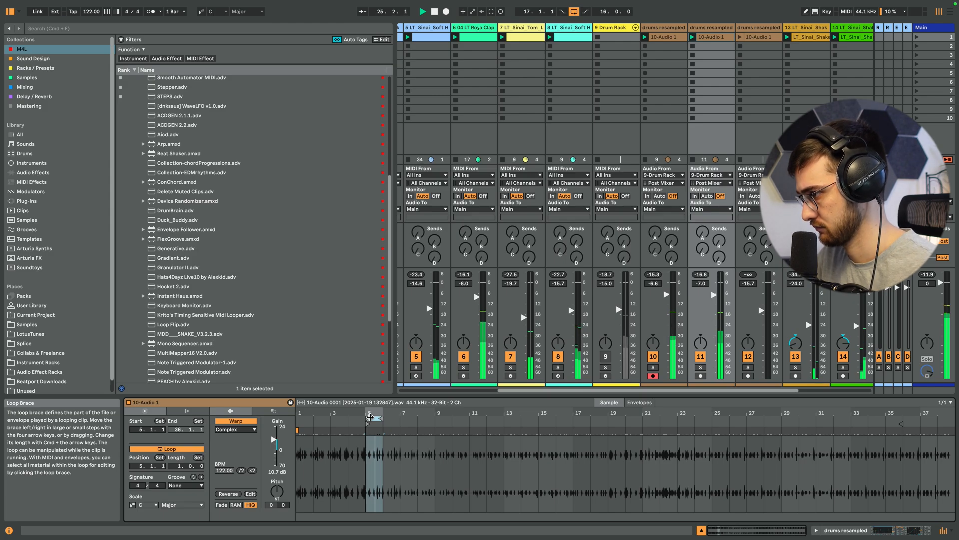
{"action": "left_click_drag", "start_coordinate": [371, 418], "coordinate": [645, 420]}
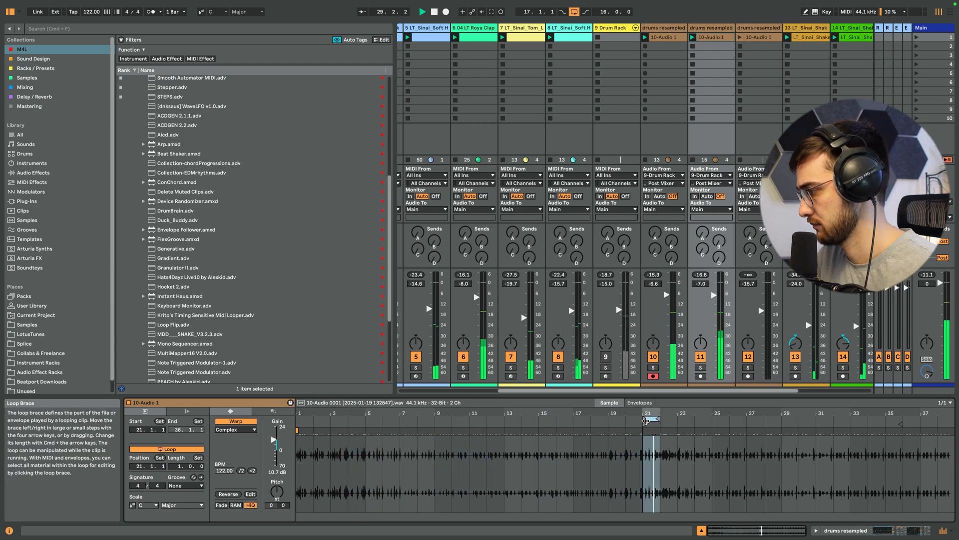
Transpose the second resampled clip by -9 semitones and shift its one-bar loop toward bar 27
{"action": "left_click", "coordinate": [276, 492]}
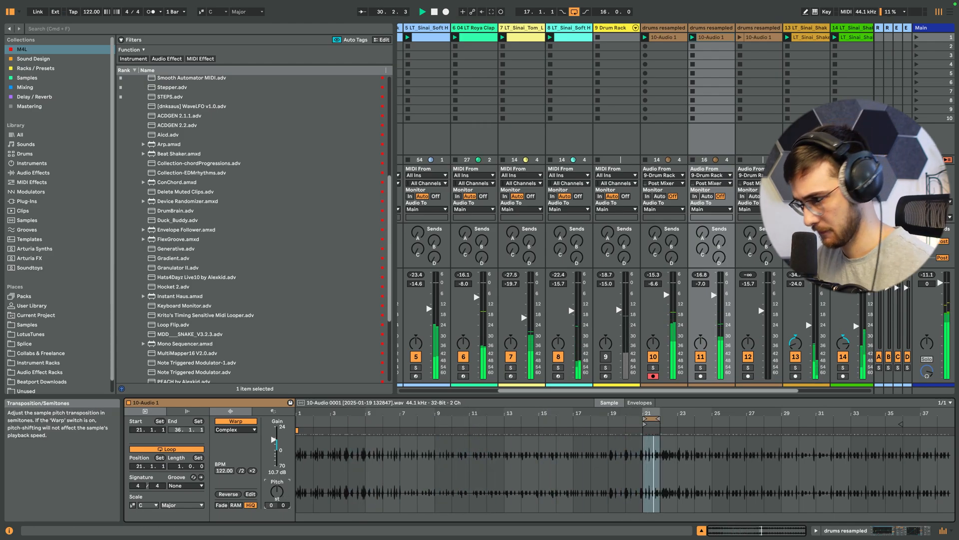
{"action": "left_click_drag", "start_coordinate": [277, 492], "coordinate": [277, 489]}
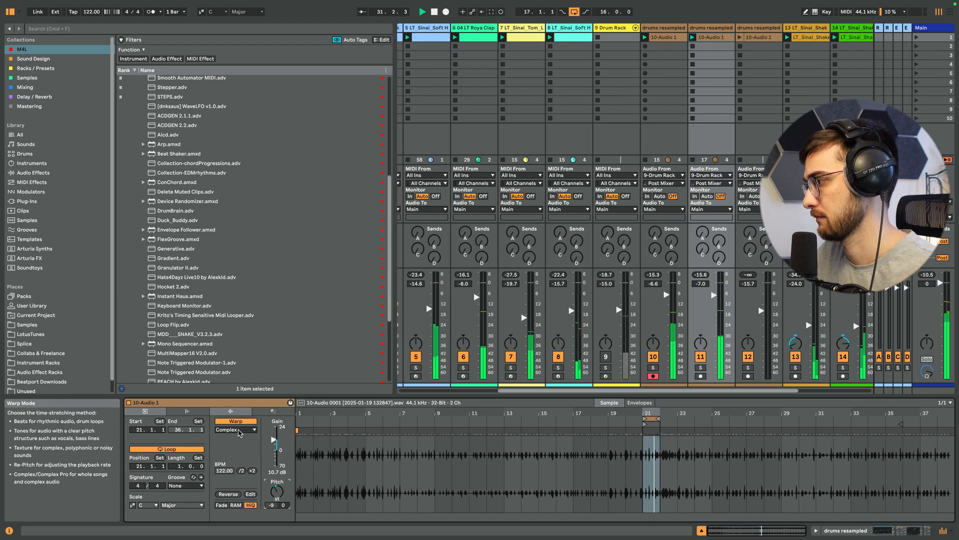
{"action": "left_click_drag", "start_coordinate": [656, 419], "coordinate": [745, 421]}
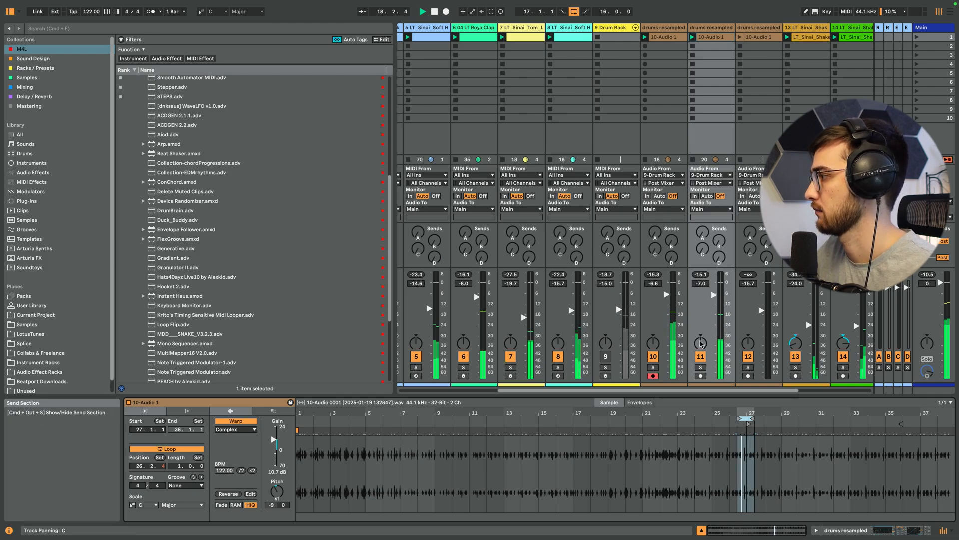
Try the second resampled clip's one-bar loop at 30.1.1 and 27.1.1 with Beats warp mode, soloed and in the mix
{"action": "key", "text": "space"}
{"action": "key", "text": "s"}
{"action": "key", "text": "space"}
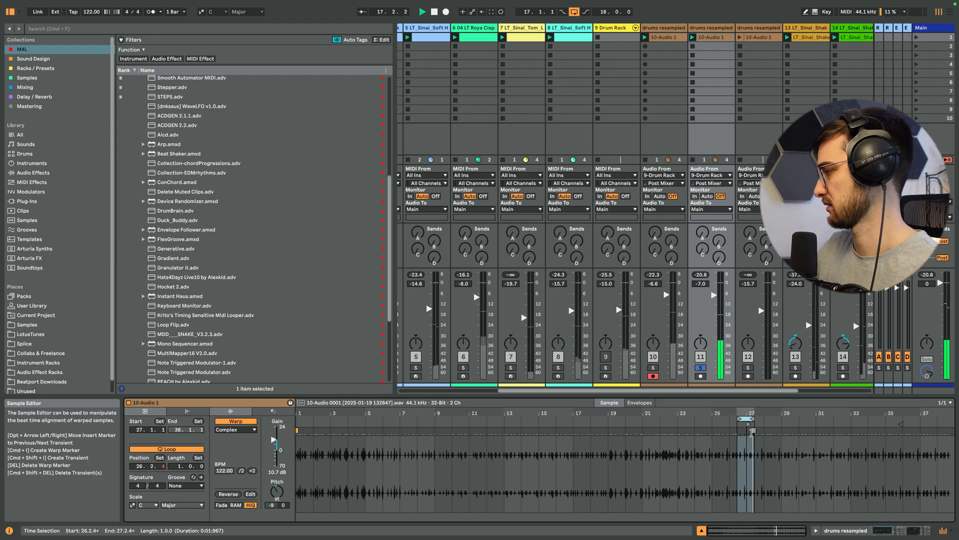
{"action": "left_click_drag", "start_coordinate": [745, 418], "coordinate": [807, 421]}
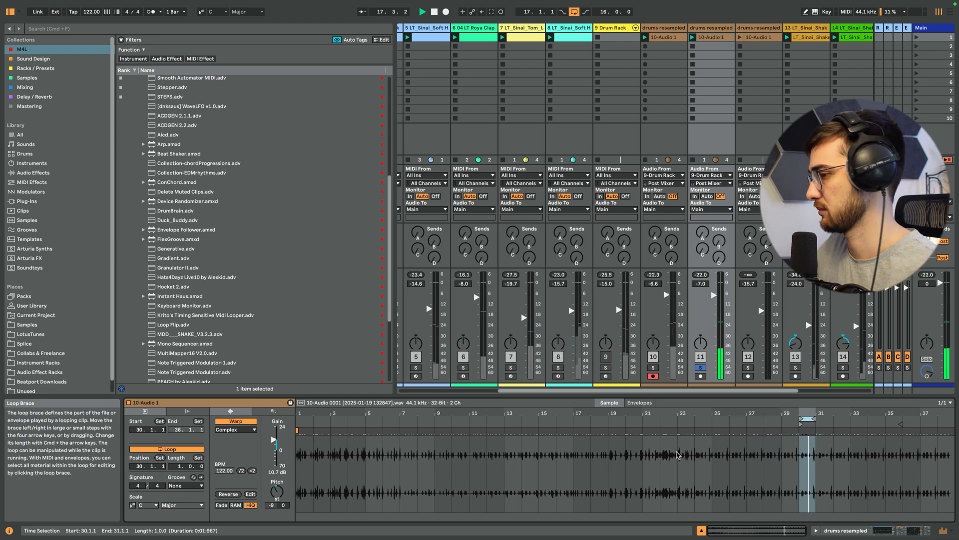
{"action": "left_click", "coordinate": [236, 429]}
{"action": "left_click", "coordinate": [227, 428]}
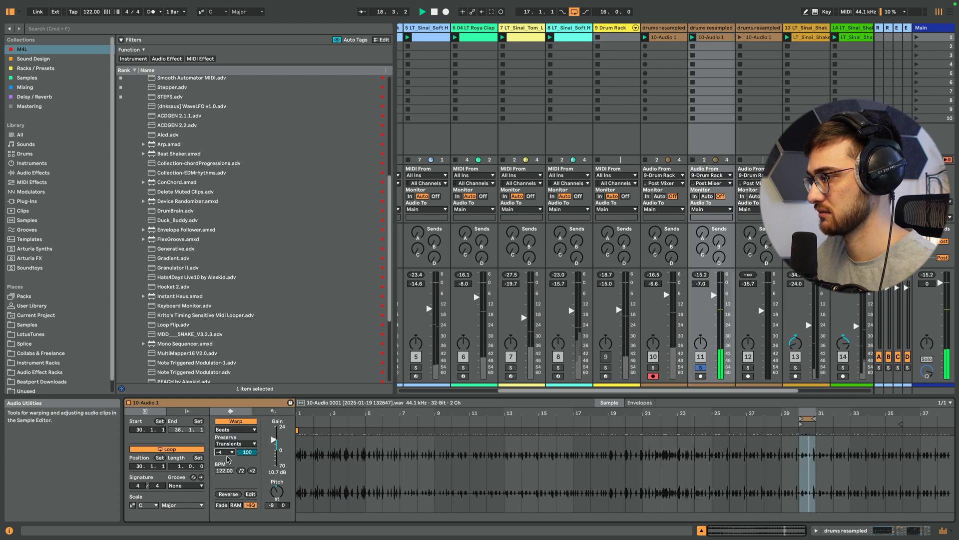
{"action": "left_click_drag", "start_coordinate": [807, 418], "coordinate": [754, 412]}
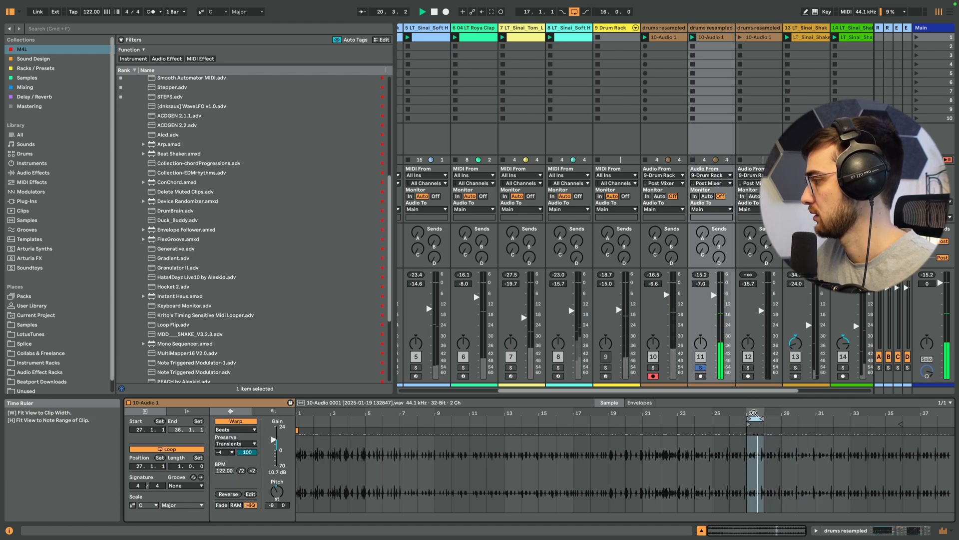
Delete the second resampled drum track
{"action": "left_click", "coordinate": [711, 28]}
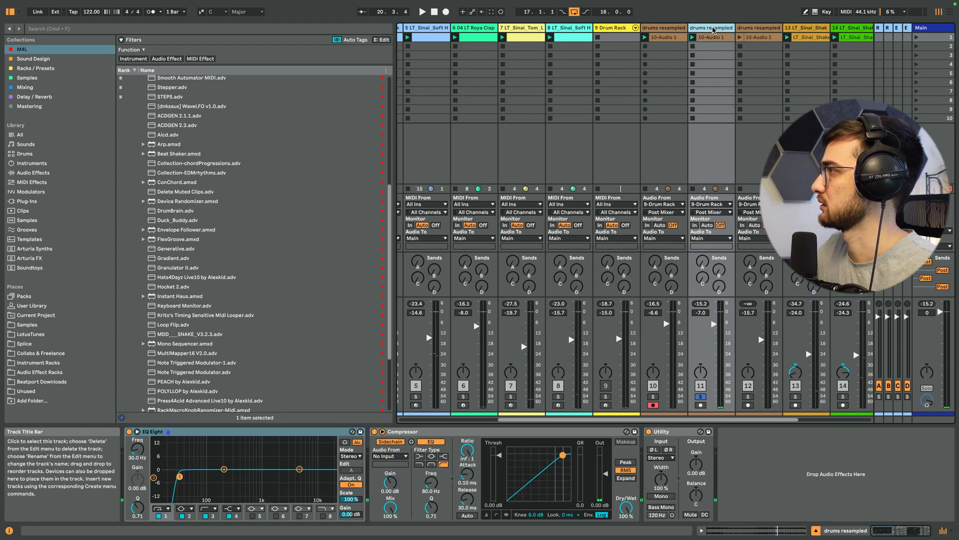
{"action": "key", "text": "Delete"}
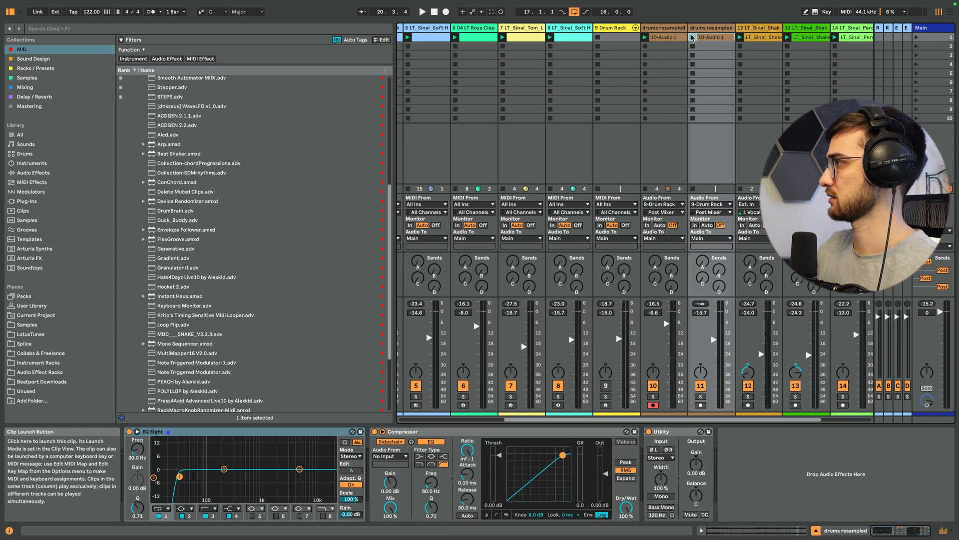
{"action": "left_click", "coordinate": [711, 27]}
{"action": "key", "text": "Delete"}
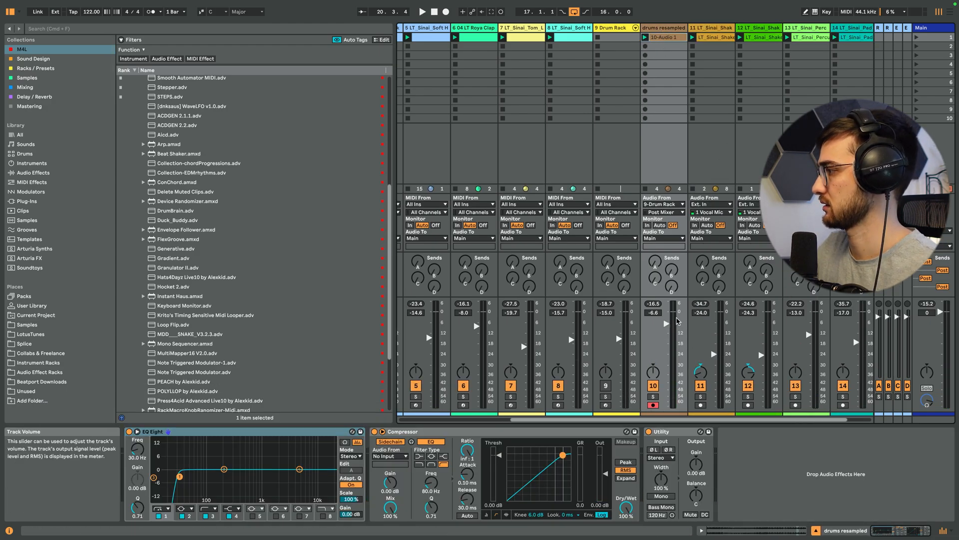
{"action": "key", "text": "super+z"}
Move the remaining duplicate resampled clip's one-bar loop to 13.1.1 and raise its track volume to -5.3 dB
{"action": "key", "text": "space"}
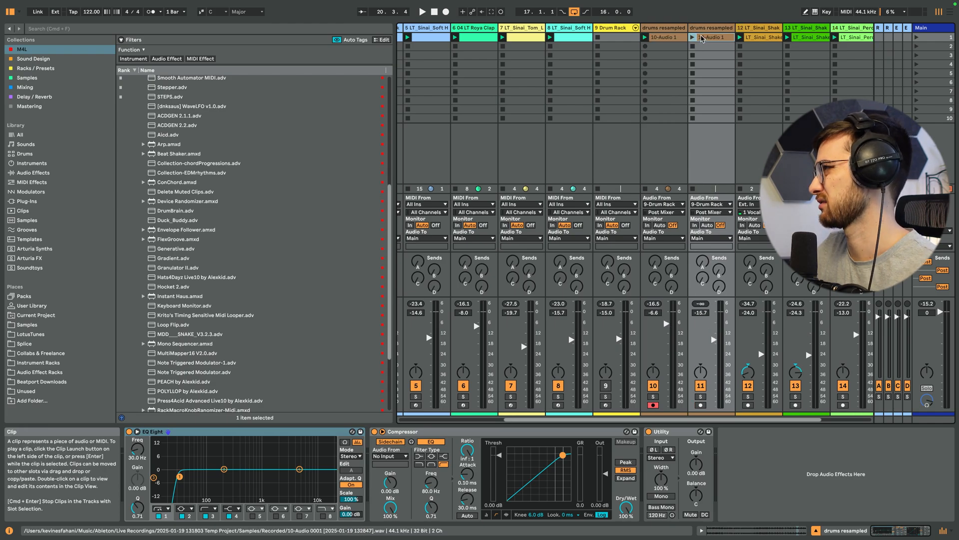
{"action": "key", "text": "s"}
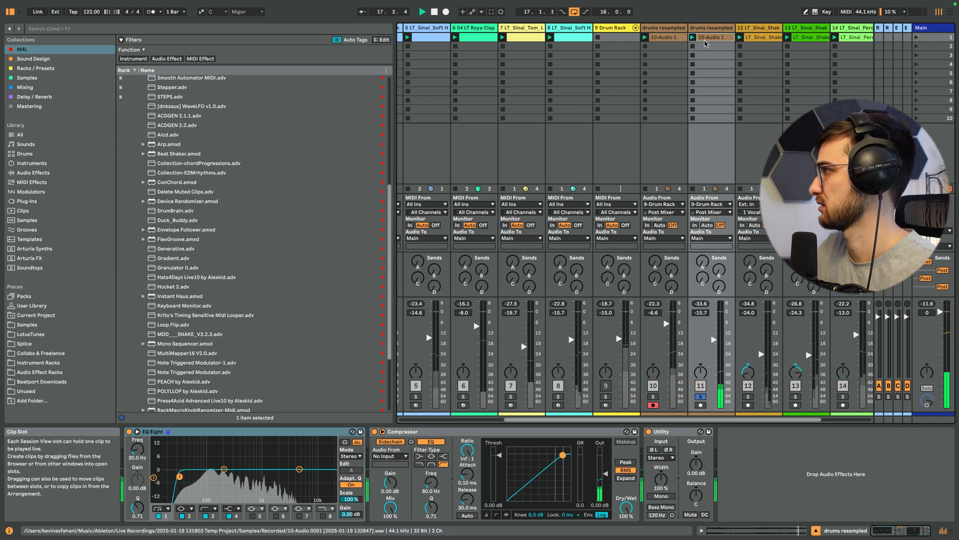
{"action": "key", "text": "space"}
{"action": "double_click", "coordinate": [710, 38]}
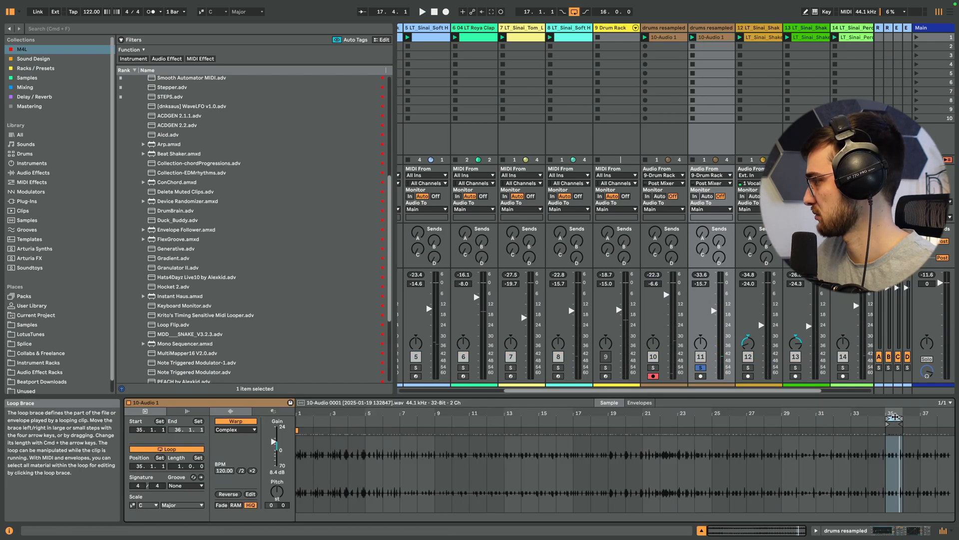
{"action": "key", "text": "space"}
{"action": "left_click_drag", "start_coordinate": [894, 418], "coordinate": [529, 416]}
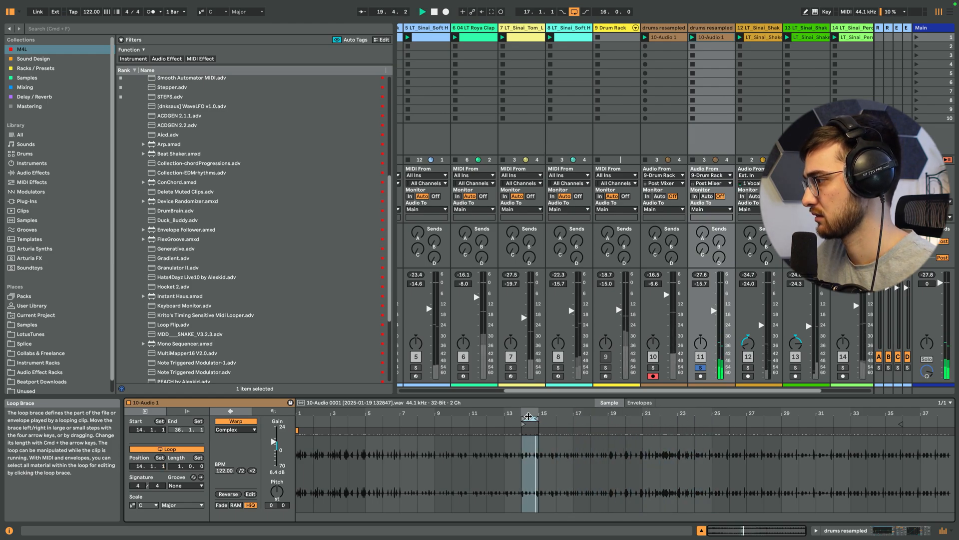
{"action": "key", "text": "s"}
{"action": "left_click_drag", "start_coordinate": [530, 418], "coordinate": [513, 417]}
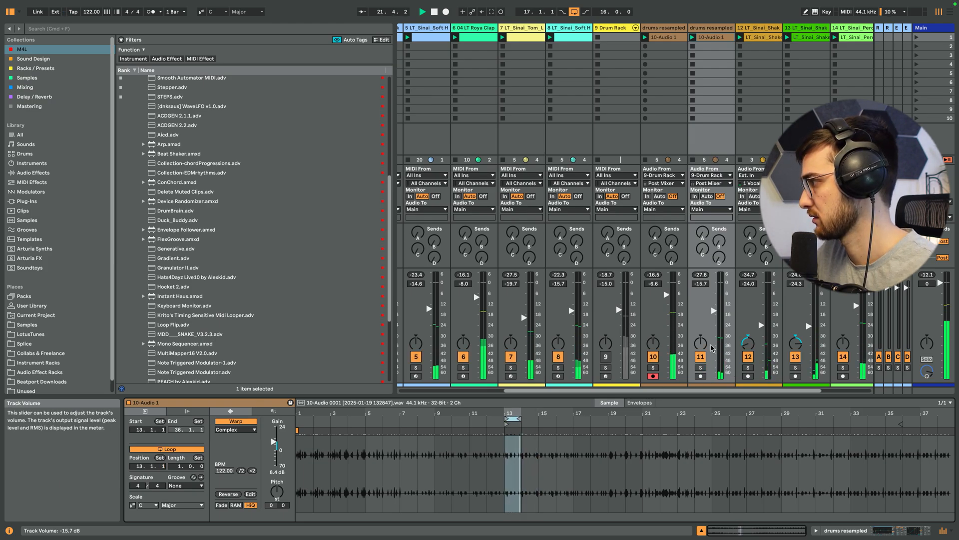
{"action": "left_click_drag", "start_coordinate": [713, 310], "coordinate": [714, 289]}
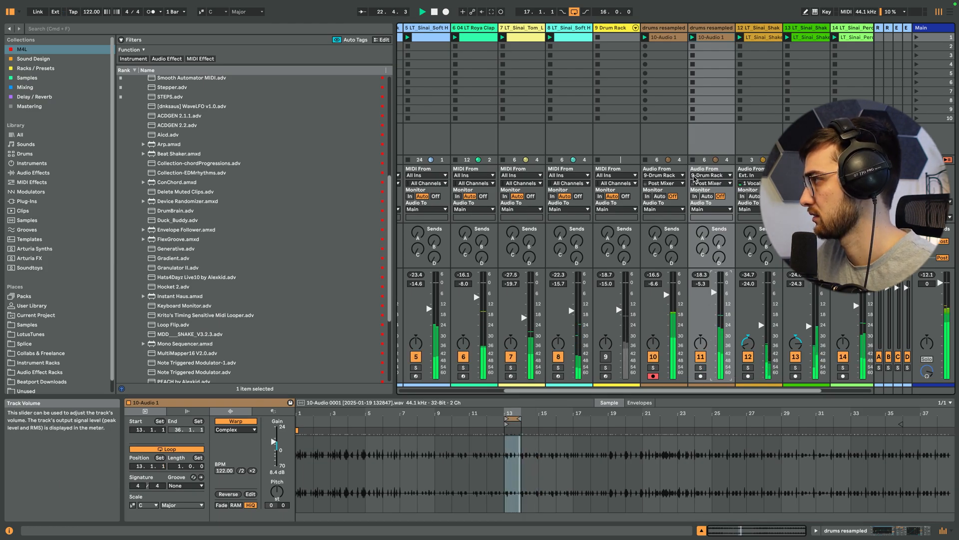
Rename the first resampled drum track call and the second one response while auditioning them
{"action": "left_click", "coordinate": [664, 172]}
{"action": "key", "text": "shift+Tab"}
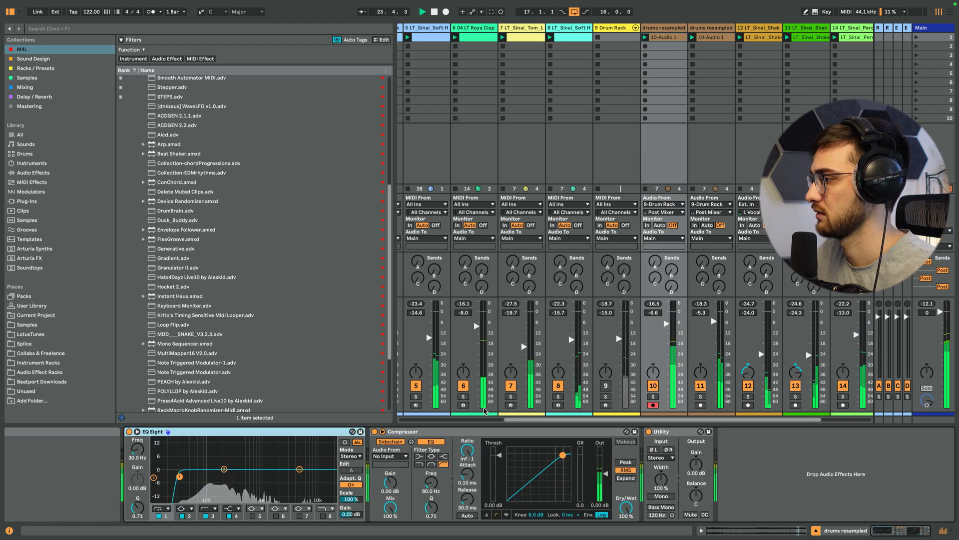
{"action": "key", "text": "space"}
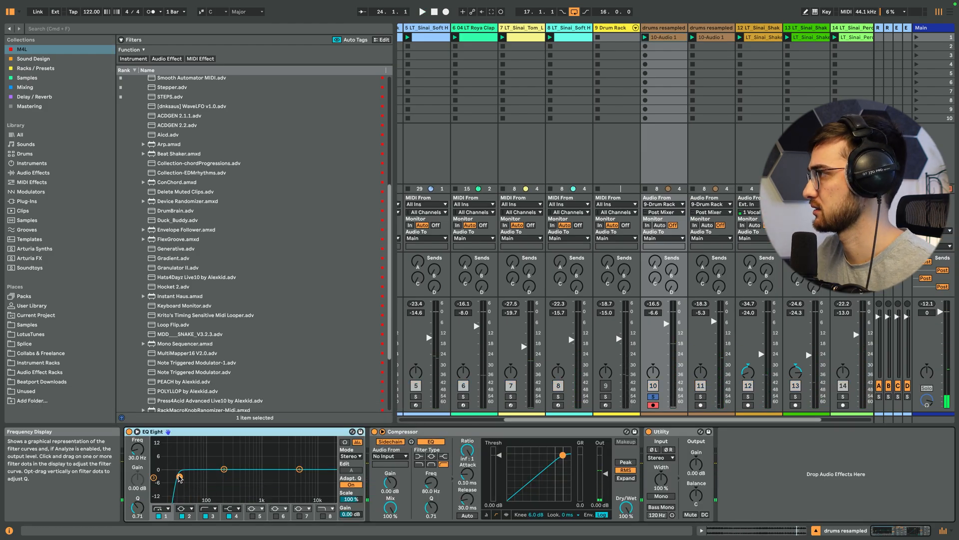
{"action": "key", "text": "space"}
{"action": "left_click", "coordinate": [664, 28]}
{"action": "key", "text": "super+r"}
{"action": "type", "text": "c"}
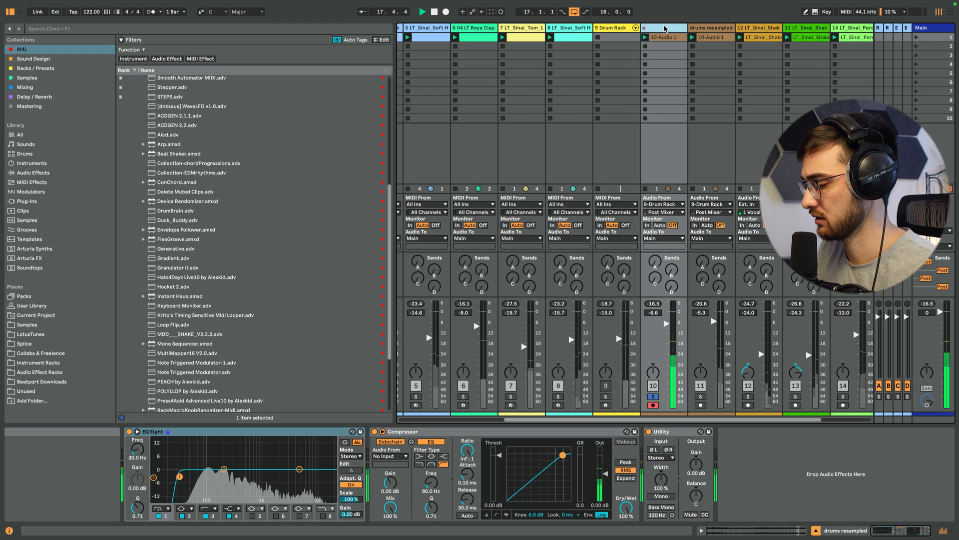
{"action": "type", "text": "all"}
{"action": "key", "text": "Tab"}
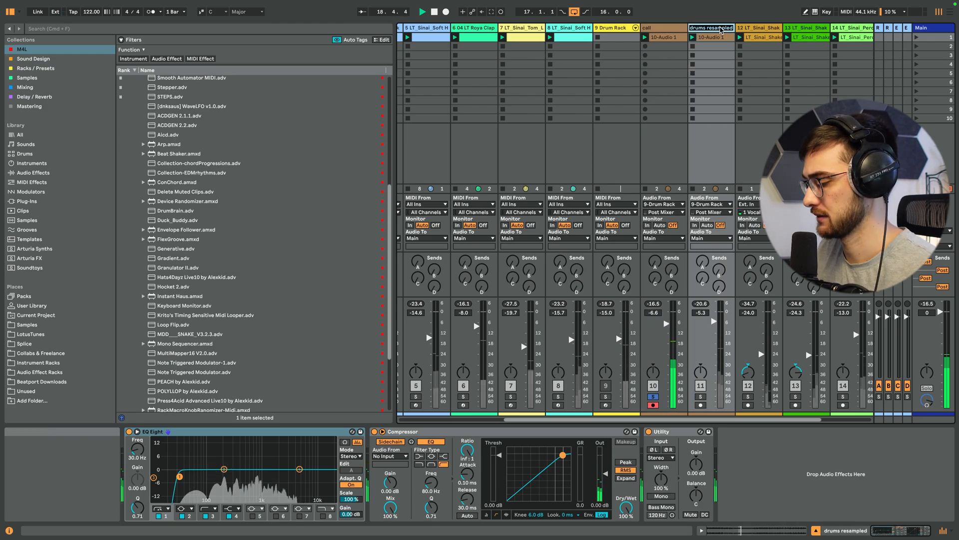
{"action": "type", "text": "response"}
{"action": "key", "text": "Return"}
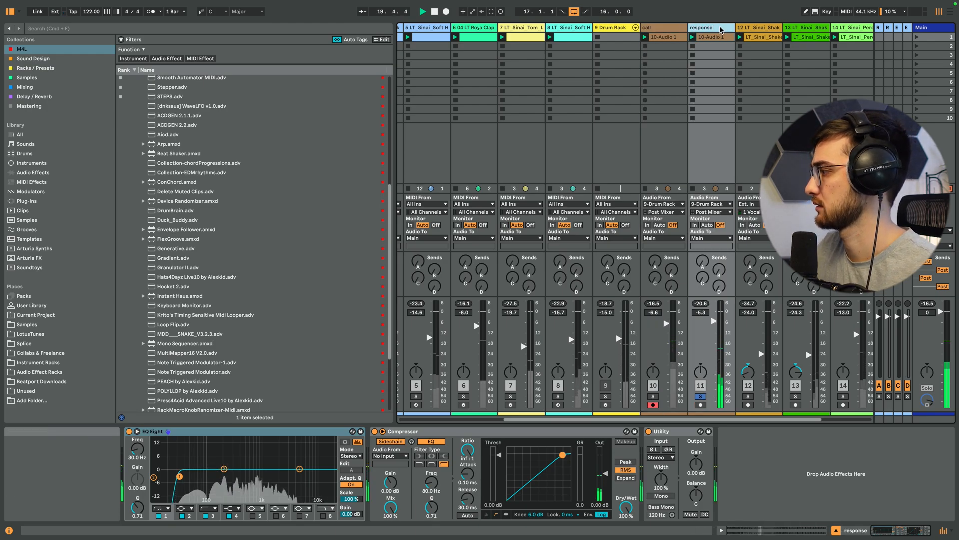
Solo both tracks together and raise their EQ Eight low cuts to 235 Hz on call and 599 Hz on response
{"action": "left_click", "coordinate": [653, 396], "text": "super"}
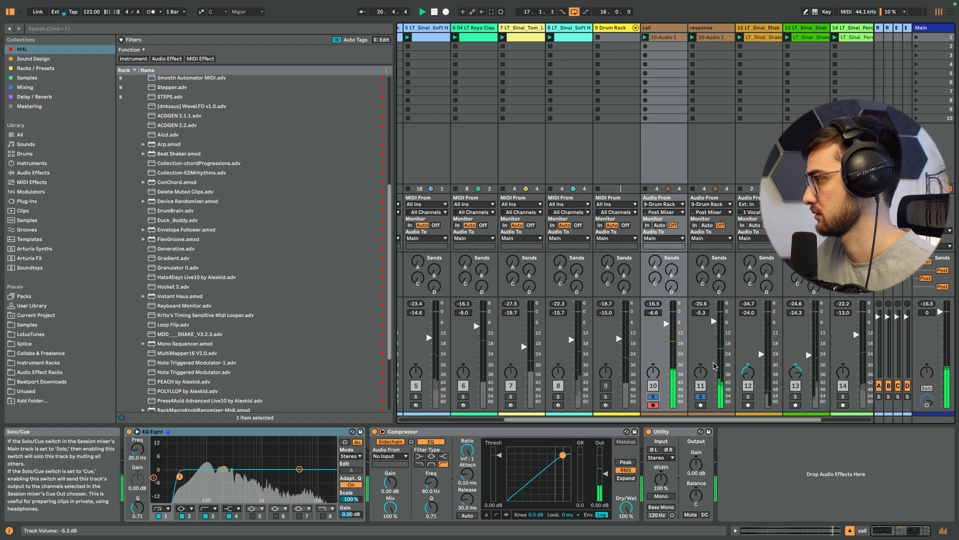
{"action": "key", "text": "space"}
{"action": "left_click", "coordinate": [665, 91]}
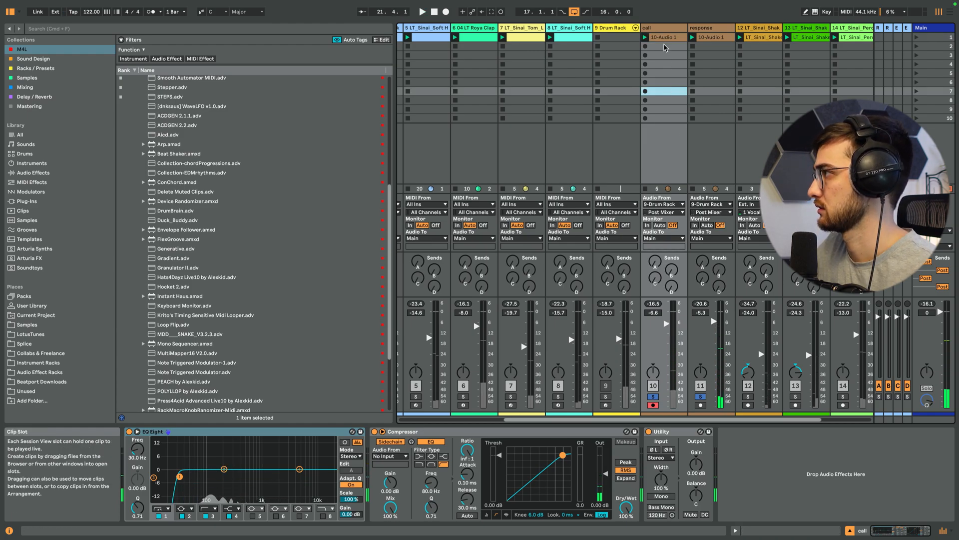
{"action": "left_click_drag", "start_coordinate": [179, 476], "coordinate": [249, 480]}
{"action": "left_click", "coordinate": [714, 30]}
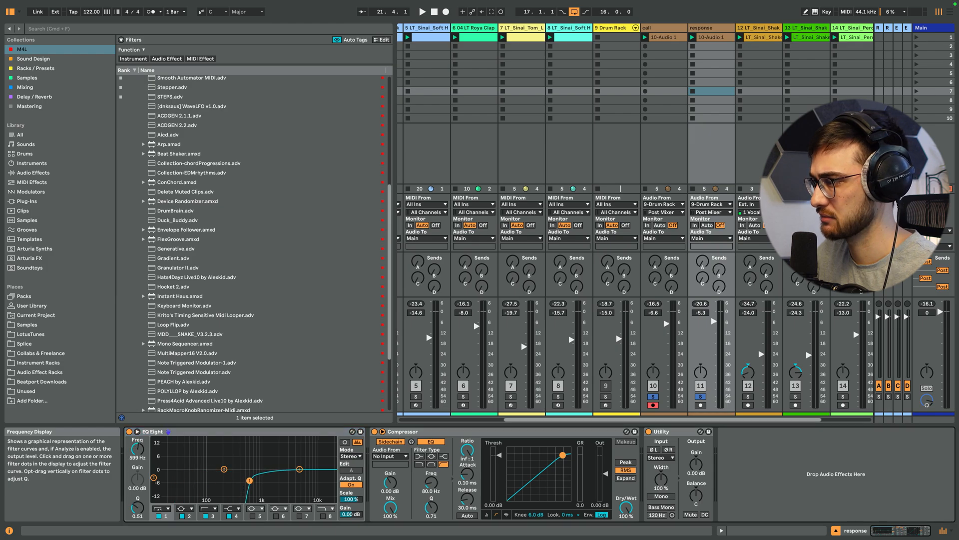
{"action": "left_click", "coordinate": [657, 28]}
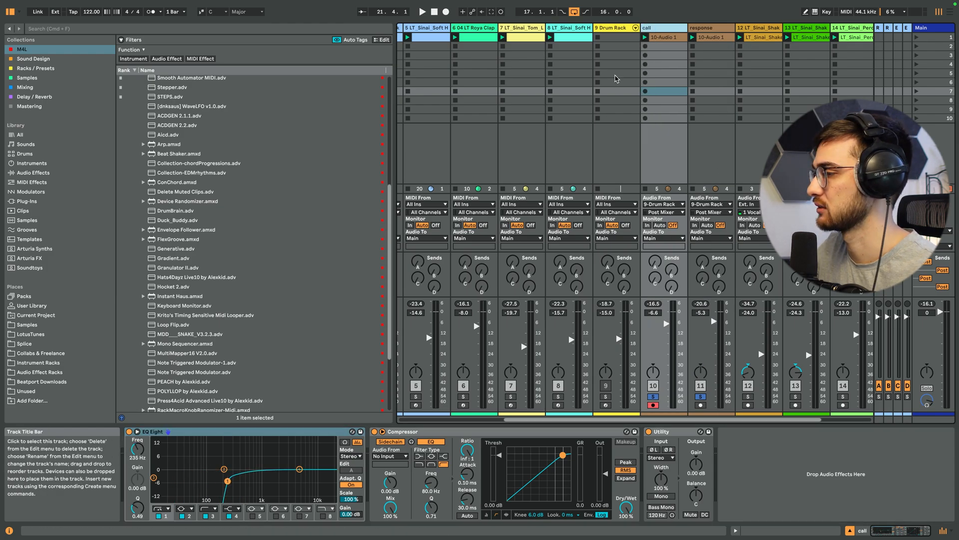
Set the call track's EQ Eight low cut to 190 Hz and enable band 8 as a high cut at 6.25 kHz
{"action": "left_click", "coordinate": [663, 29]}
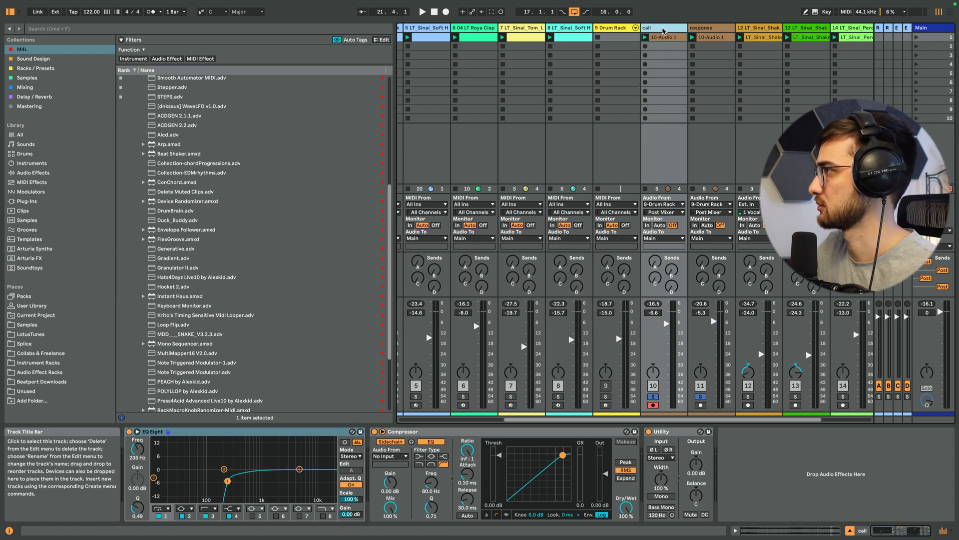
{"action": "key", "text": "space"}
{"action": "left_click", "coordinate": [653, 396]}
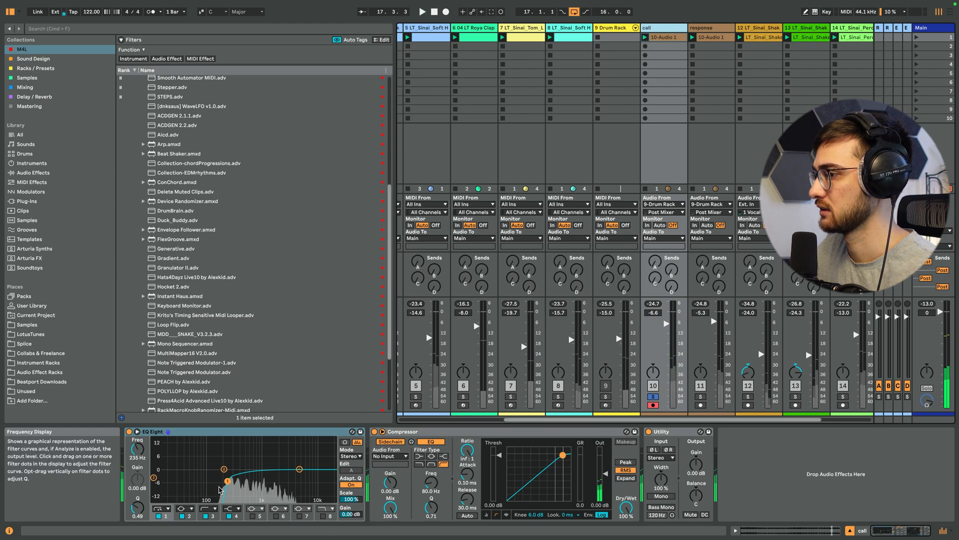
{"action": "left_click_drag", "start_coordinate": [228, 481], "coordinate": [222, 481]}
{"action": "left_click", "coordinate": [323, 515]}
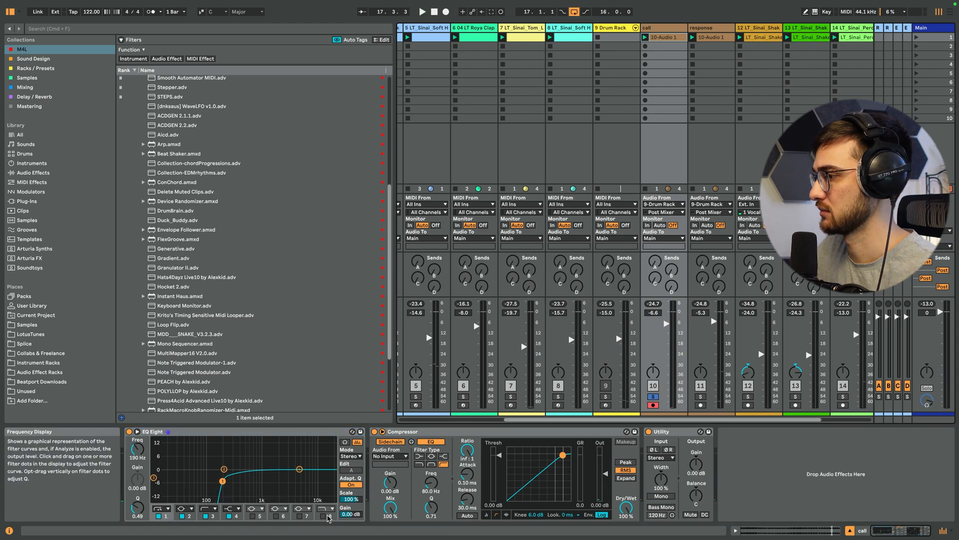
{"action": "key", "text": "space"}
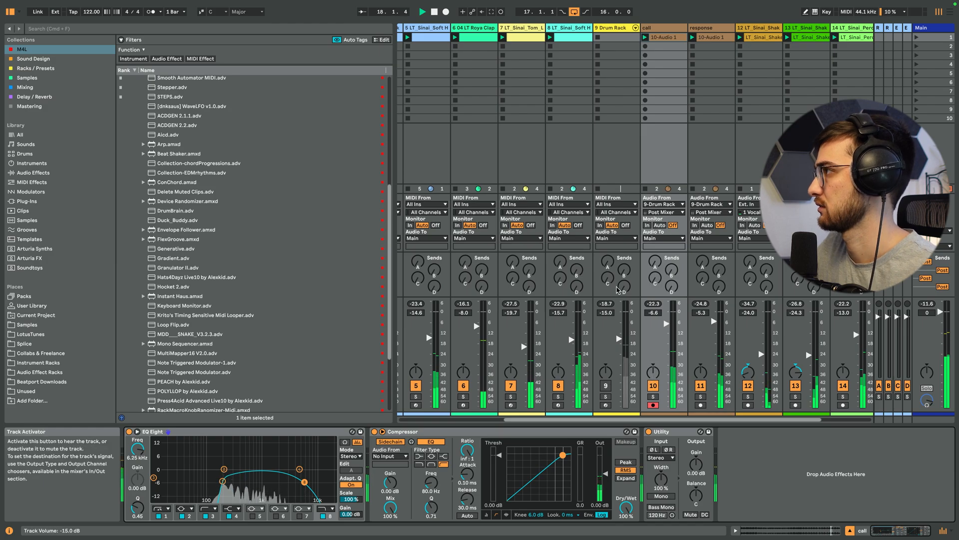
{"action": "key", "text": "space"}
On the Drum Rack track, place the Pitch effect after Sting, set it to +12 st and solo the track
{"action": "left_click", "coordinate": [613, 28]}
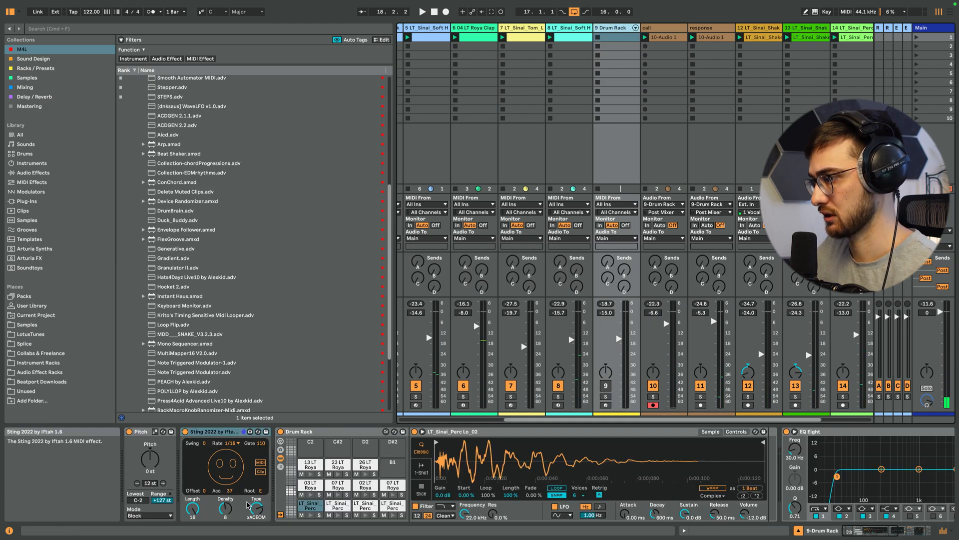
{"action": "left_click_drag", "start_coordinate": [140, 436], "coordinate": [240, 455]}
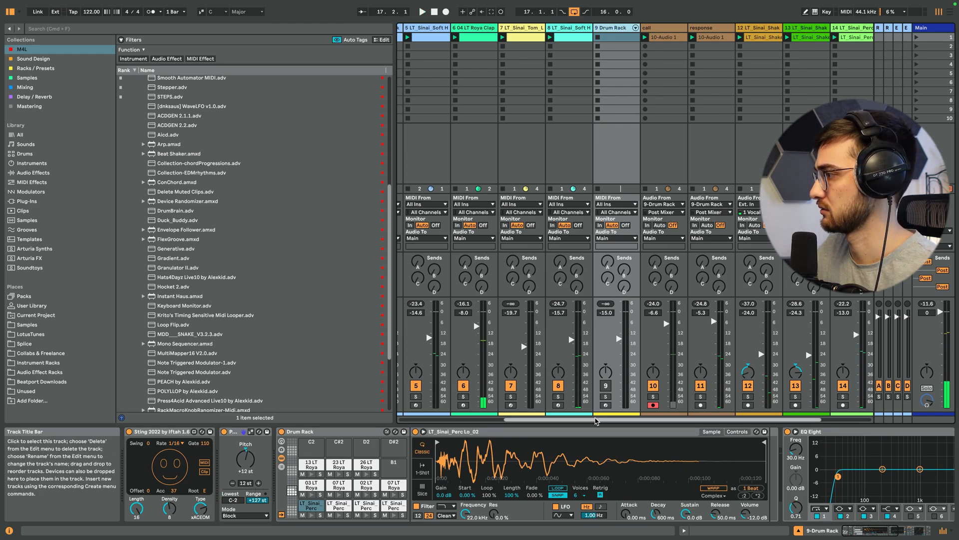
{"action": "left_click", "coordinate": [606, 396]}
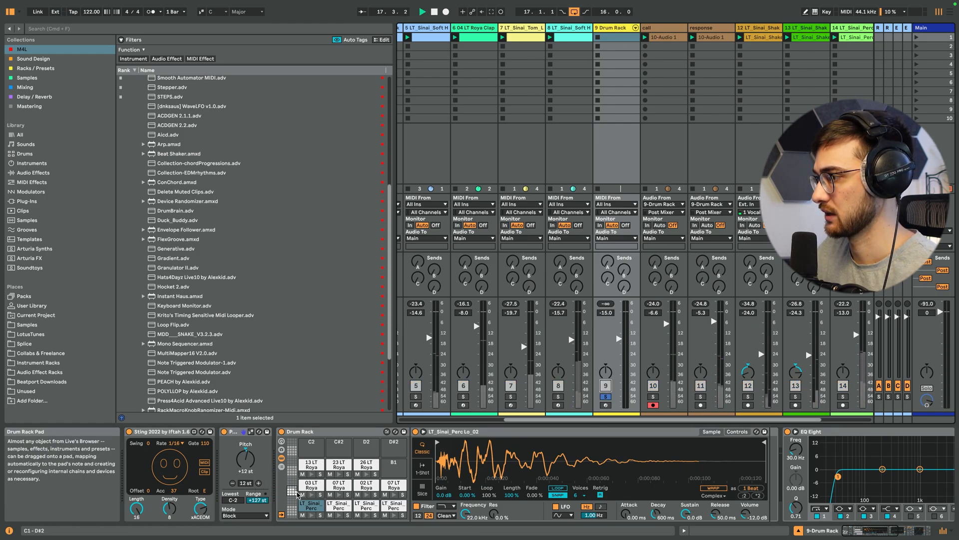
Load all five Roya tom one-shots from the LotusTunes folder onto the Drum Rack pads starting at E2
{"action": "left_click", "coordinate": [294, 482]}
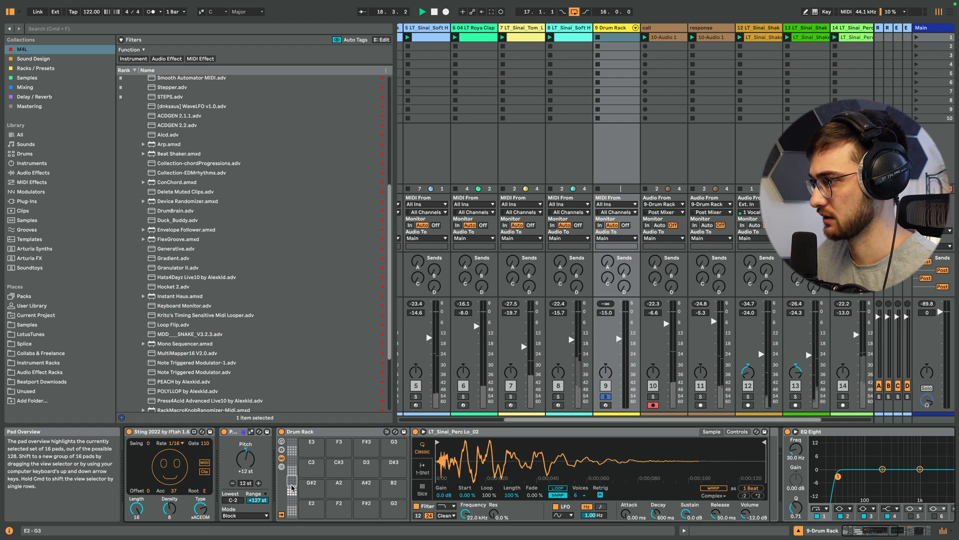
{"action": "key", "text": "space"}
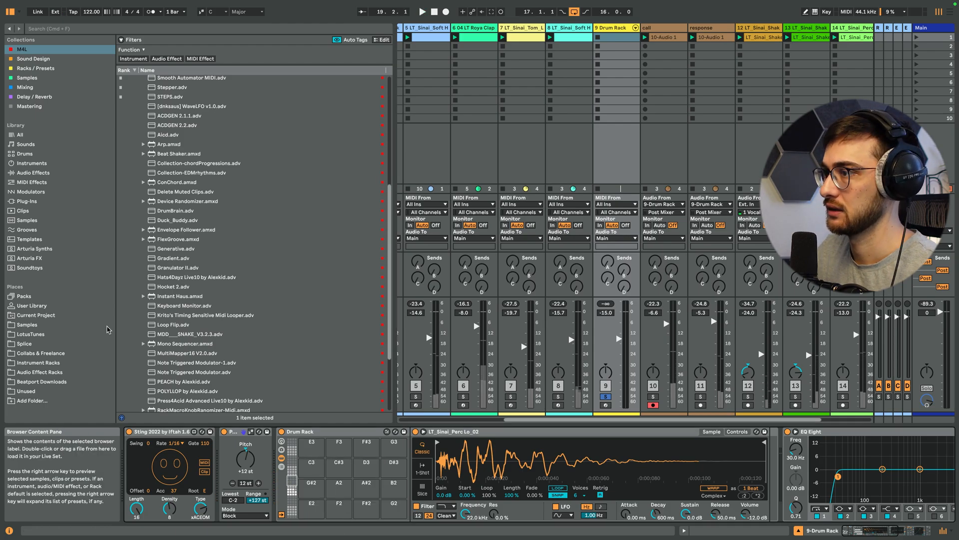
{"action": "left_click", "coordinate": [30, 333]}
{"action": "left_click", "coordinate": [144, 183]}
{"action": "left_click", "coordinate": [180, 192]}
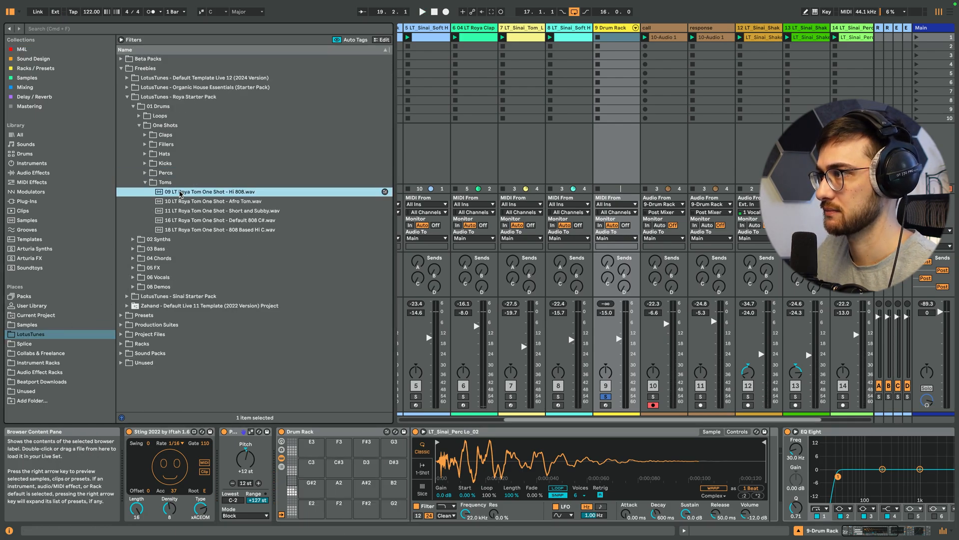
{"action": "left_click", "coordinate": [212, 232], "text": "shift"}
{"action": "left_click_drag", "start_coordinate": [212, 231], "coordinate": [310, 503]}
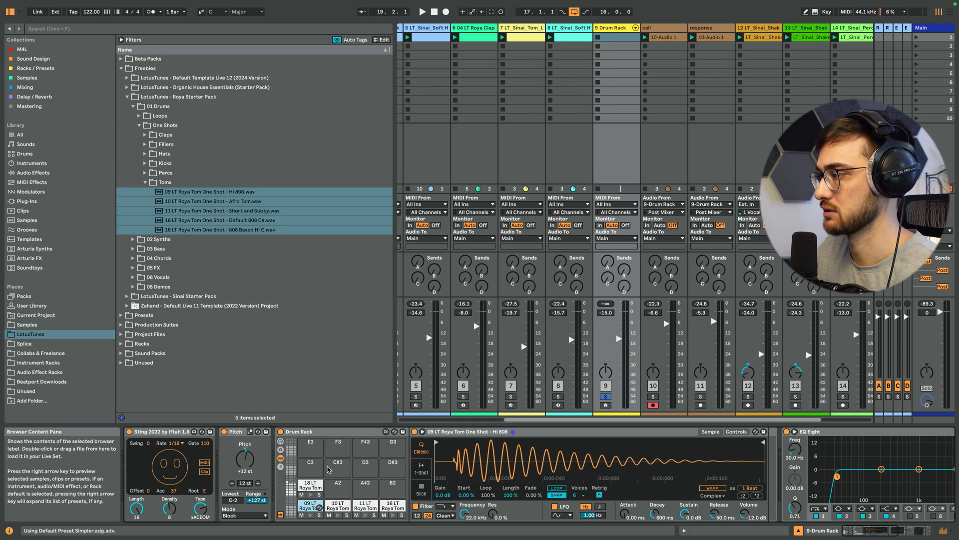
Load LT_Sinai_Tom Groove 18 from the Sinai Starter Pack's Tom Grooves folder onto the A2 pad and switch its Simpler to Slice mode
{"action": "left_click", "coordinate": [145, 182]}
{"action": "left_click", "coordinate": [133, 107]}
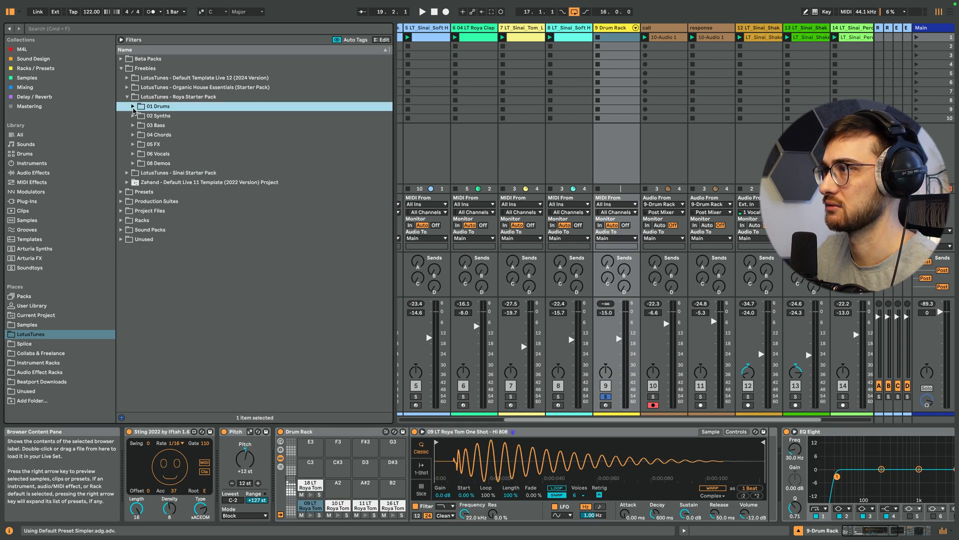
{"action": "left_click", "coordinate": [128, 97]}
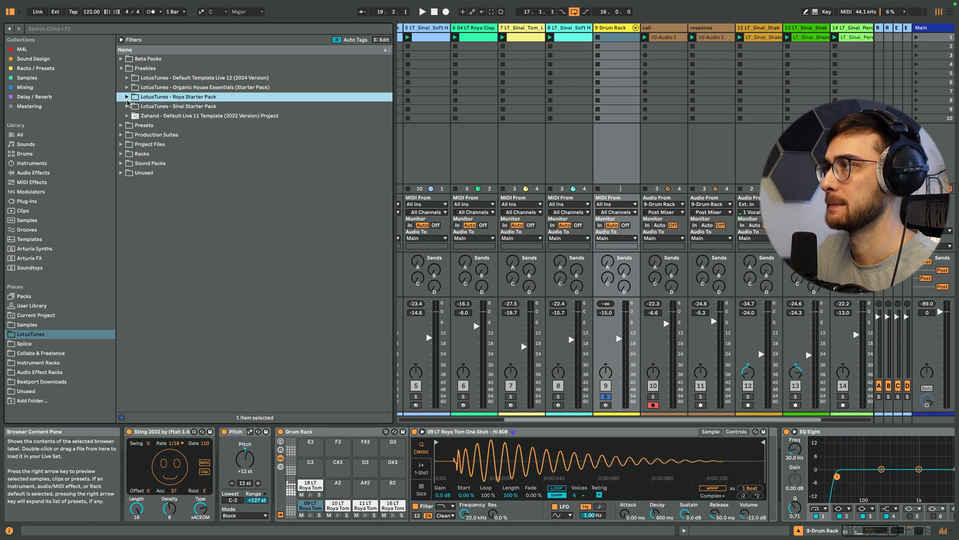
{"action": "left_click", "coordinate": [127, 106]}
{"action": "left_click", "coordinate": [133, 116]}
{"action": "left_click", "coordinate": [133, 135]}
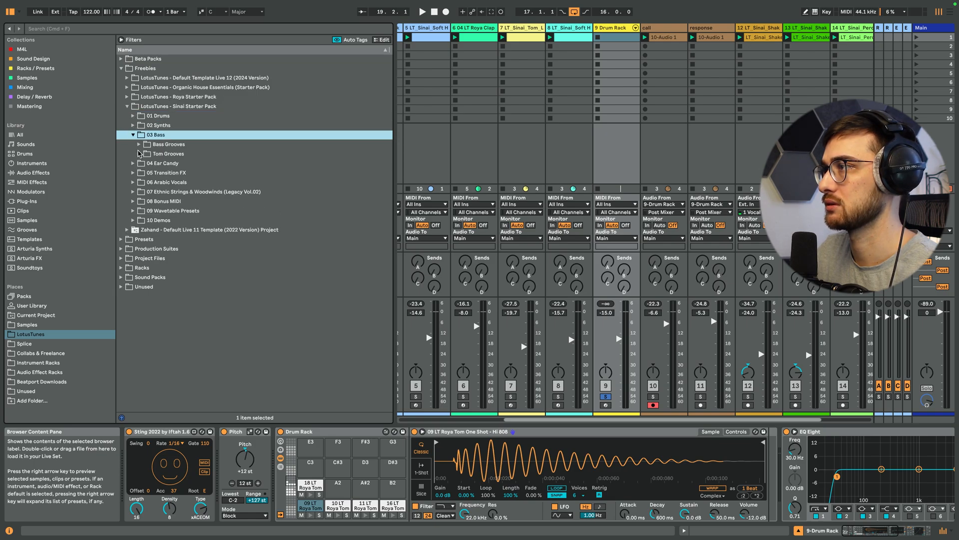
{"action": "left_click", "coordinate": [134, 134]}
{"action": "left_click", "coordinate": [134, 134]}
{"action": "left_click", "coordinate": [134, 135]}
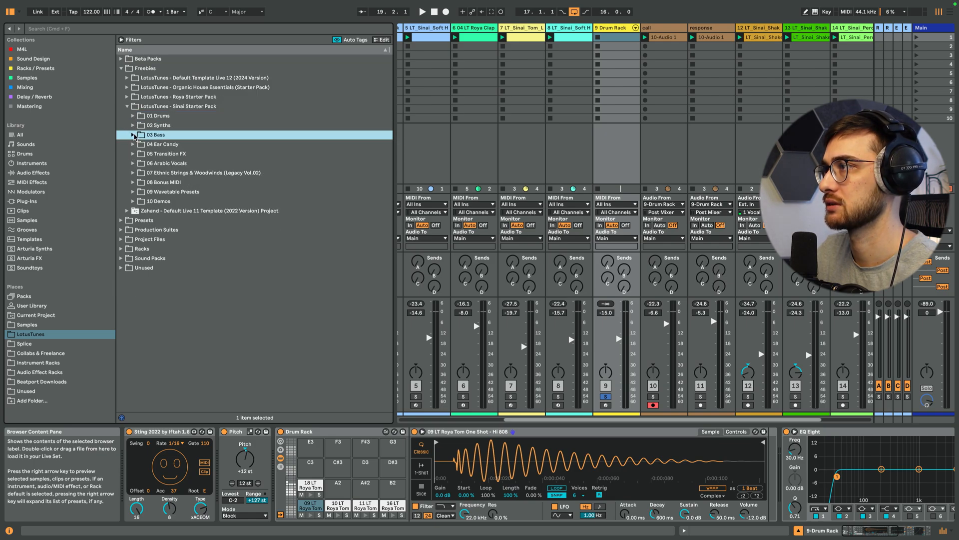
{"action": "left_click", "coordinate": [134, 135]}
{"action": "left_click", "coordinate": [140, 154]}
{"action": "left_click", "coordinate": [165, 164]}
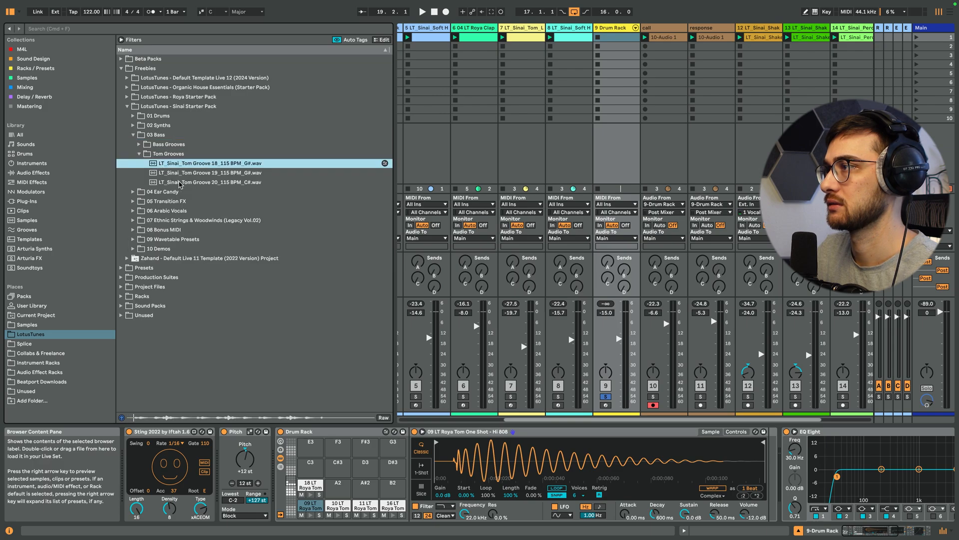
{"action": "left_click_drag", "start_coordinate": [196, 165], "coordinate": [344, 487]}
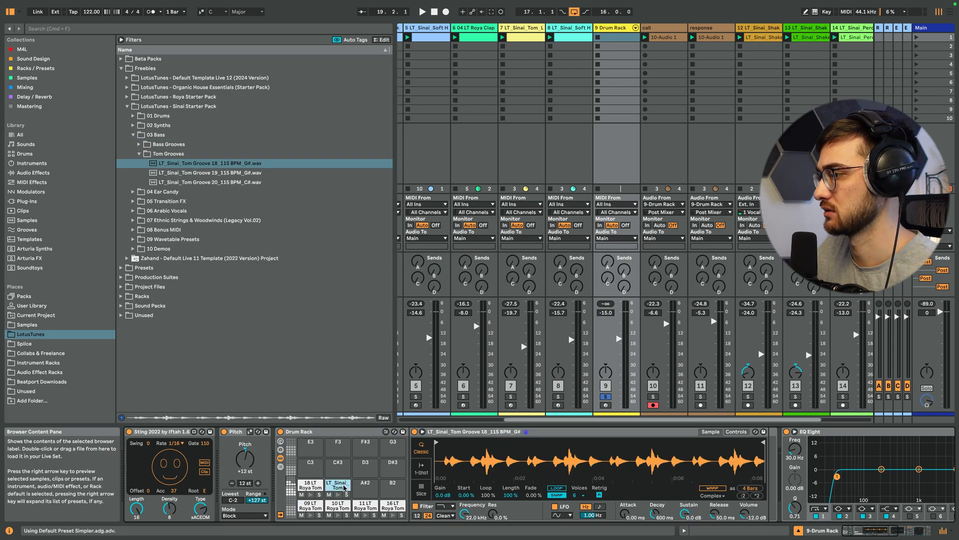
{"action": "left_click", "coordinate": [421, 487]}
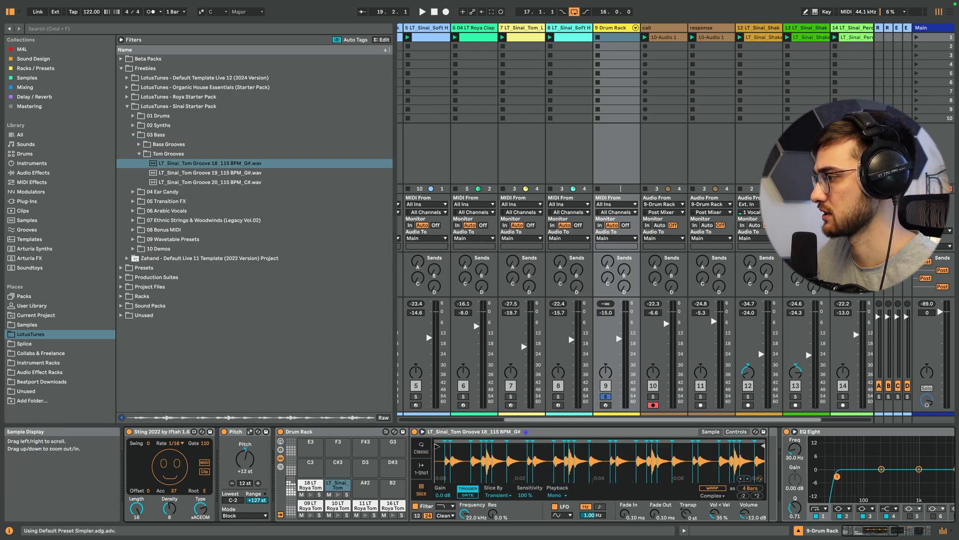
Audition the toms during playback and move the Short and Subby tom to pad A#2 and the Default 808 tom to C3
{"action": "double_click", "coordinate": [617, 37]}
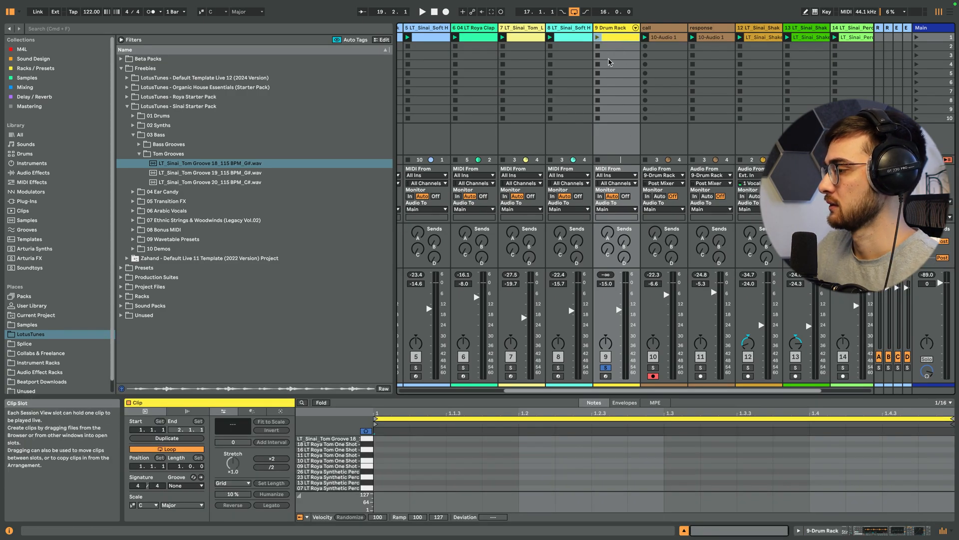
{"action": "key", "text": "Delete"}
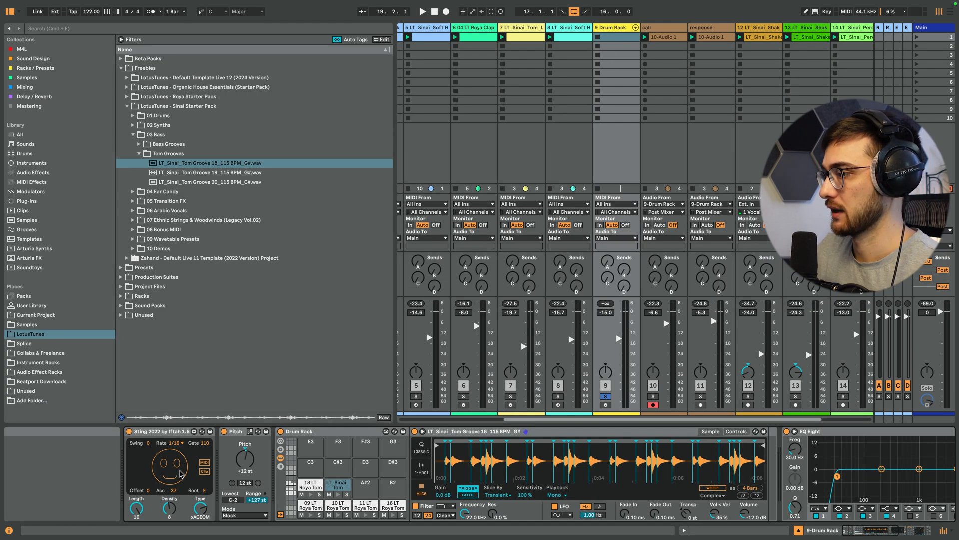
{"action": "key", "text": "space"}
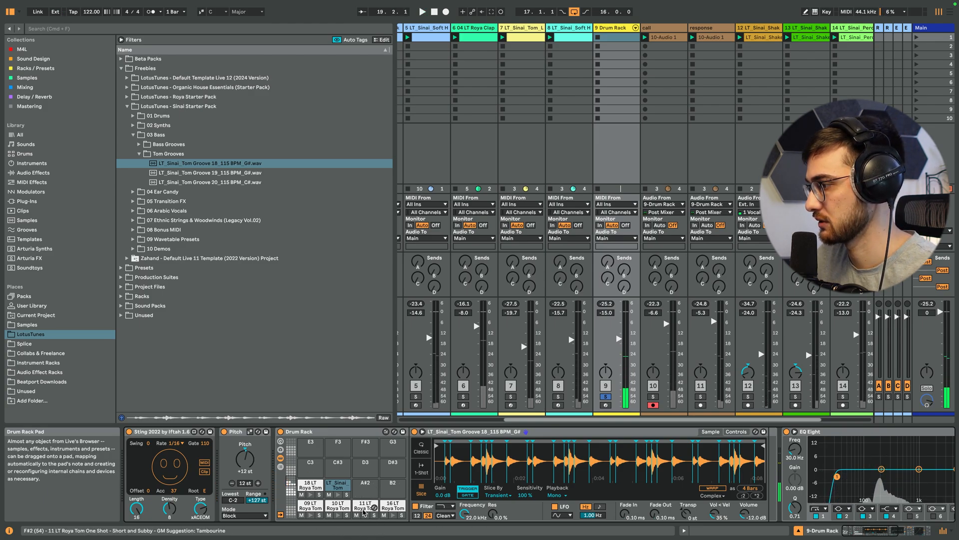
{"action": "left_click_drag", "start_coordinate": [365, 505], "coordinate": [309, 474]}
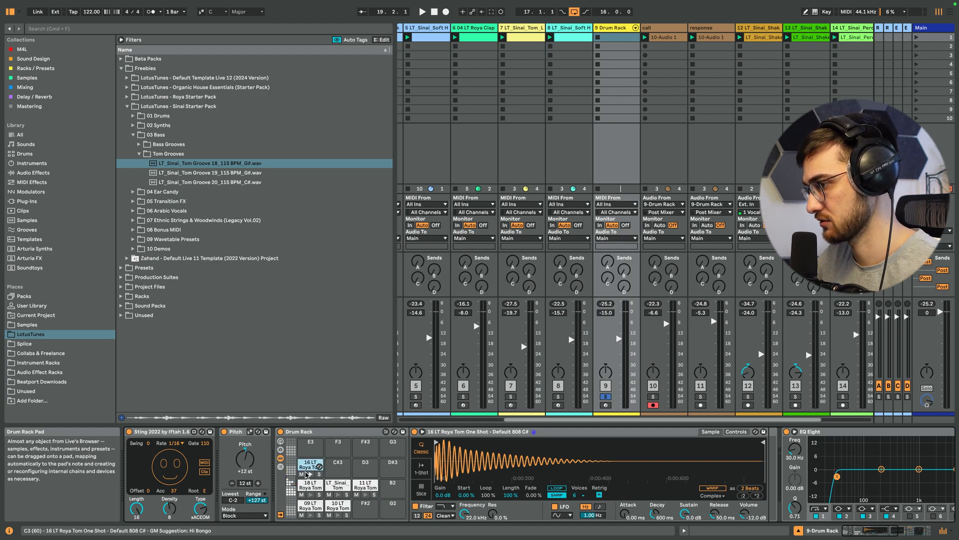
Set the Hi 808 tom's Simpler to One-Shot mode and transpose it to -14 st during playback
{"action": "key", "text": "space"}
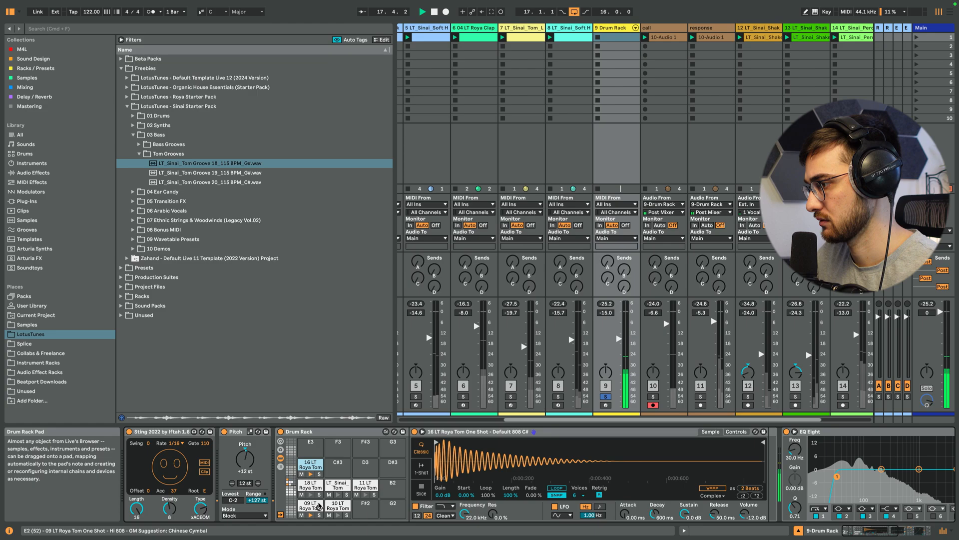
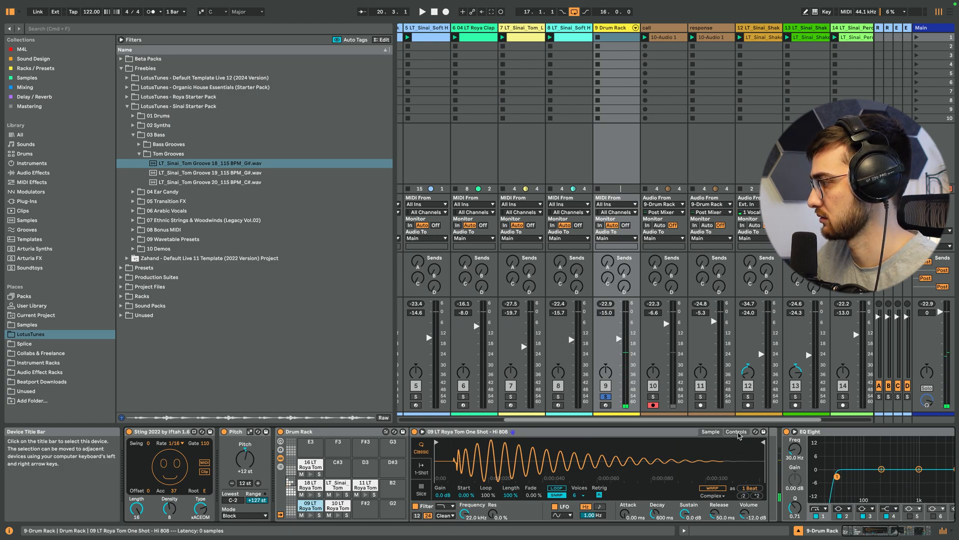
{"action": "left_click", "coordinate": [427, 468]}
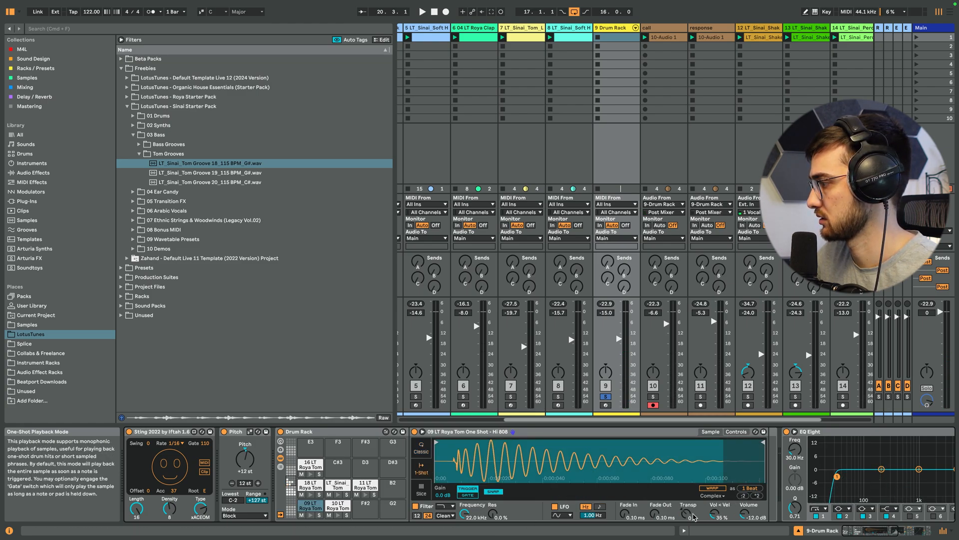
{"action": "left_click_drag", "start_coordinate": [694, 516], "coordinate": [693, 529]}
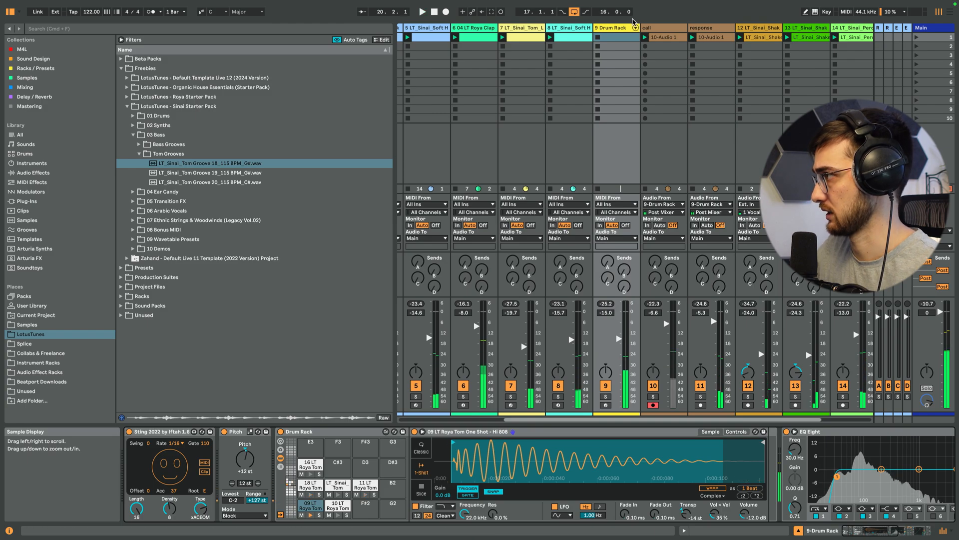
Insert an audio track after the Drum Rack track, set its input to 9-Drum Rack and record into its first slot
{"action": "key", "text": "super+t"}
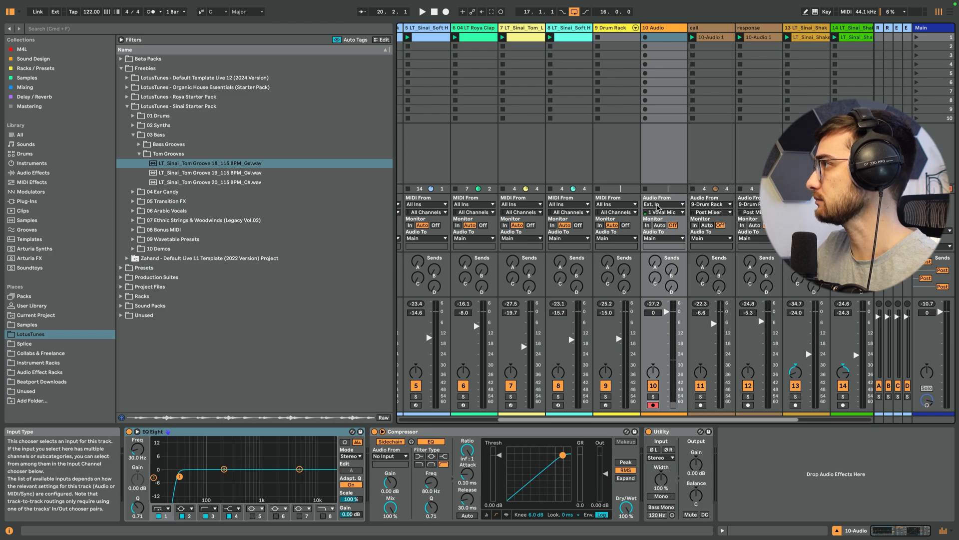
{"action": "left_click", "coordinate": [658, 205]}
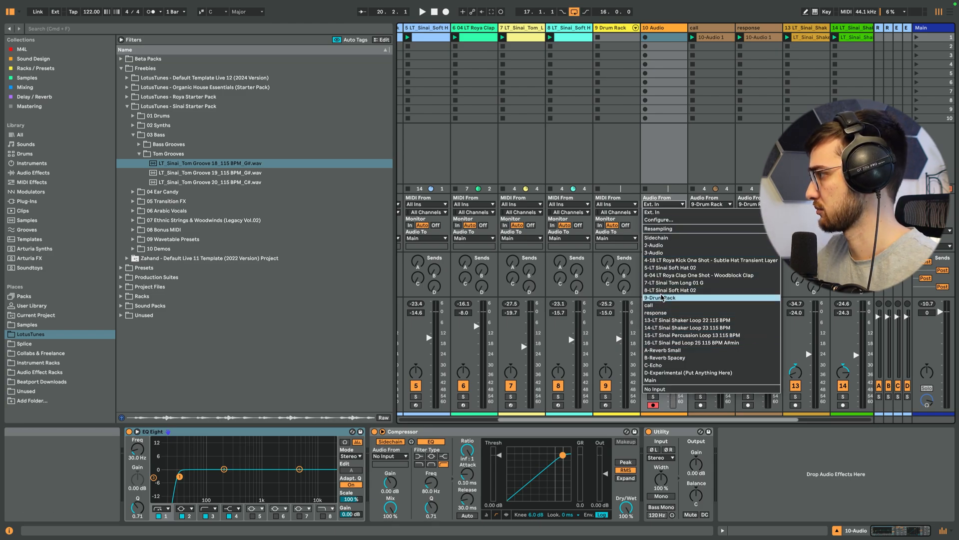
{"action": "left_click", "coordinate": [659, 297]}
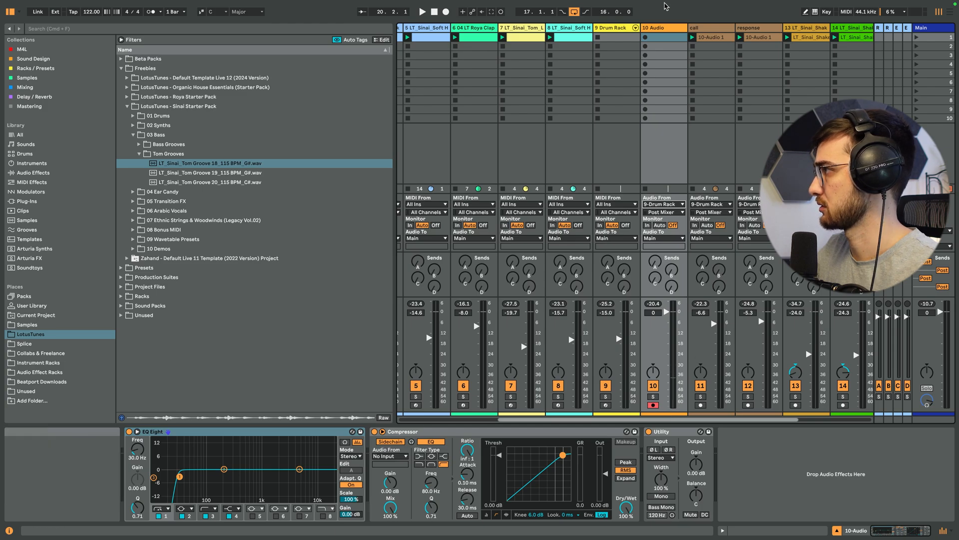
{"action": "left_click", "coordinate": [645, 37]}
Switch the Short and Subby tom's Simpler to One-Shot mode and transpose it to -7 st while recording
{"action": "left_click", "coordinate": [599, 30]}
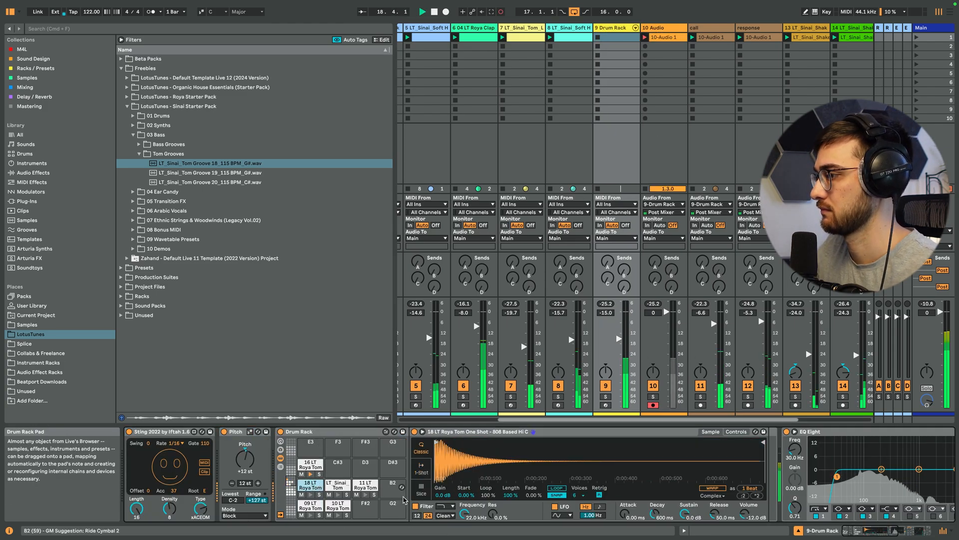
{"action": "left_click", "coordinate": [363, 487]}
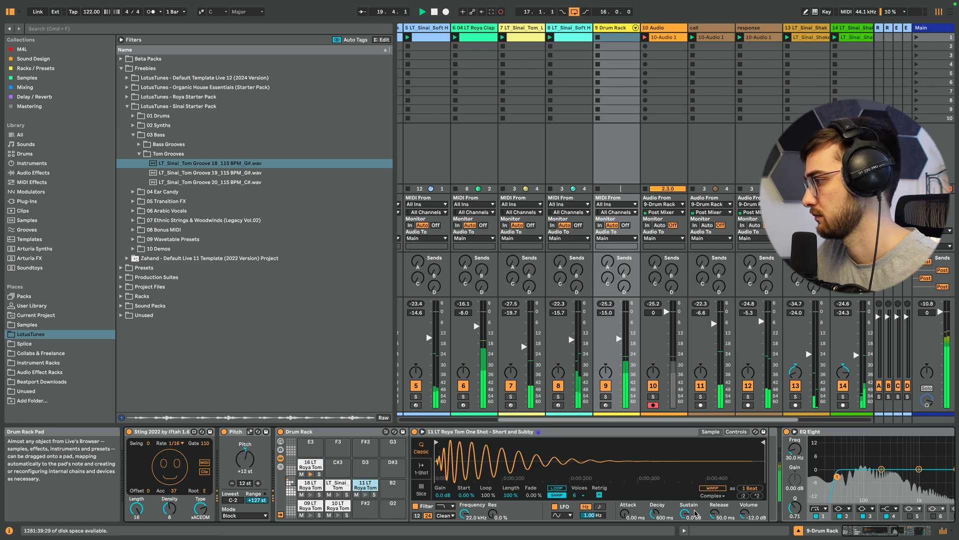
{"action": "left_click", "coordinate": [421, 468]}
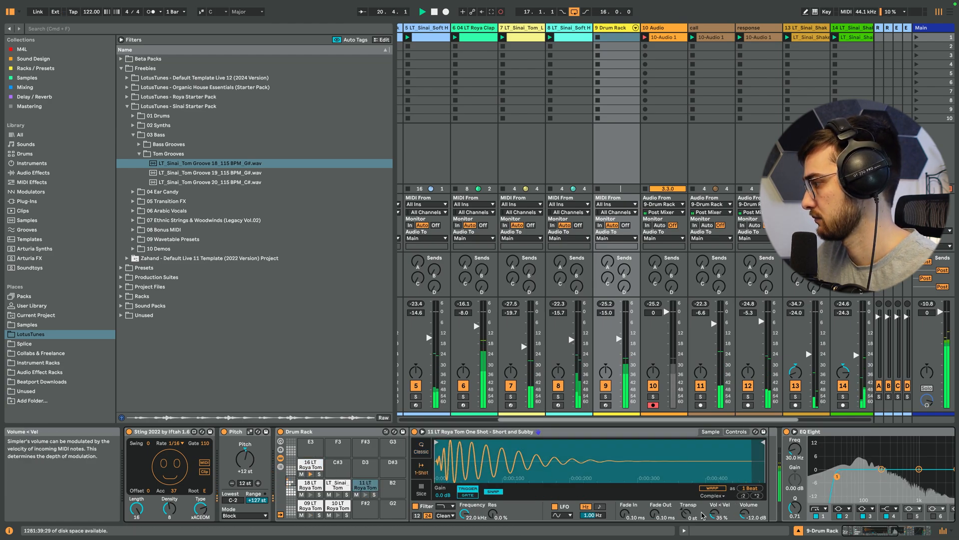
{"action": "left_click_drag", "start_coordinate": [687, 513], "coordinate": [687, 519]}
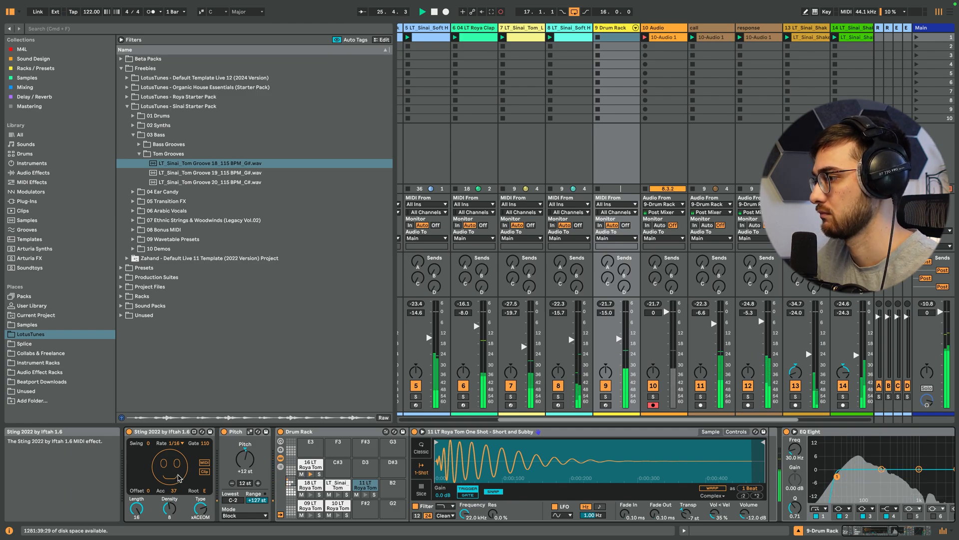
Mute the percussion pads from C1 through A#1 in the Drum Rack and return to the tom pads
{"action": "left_click", "coordinate": [292, 496]}
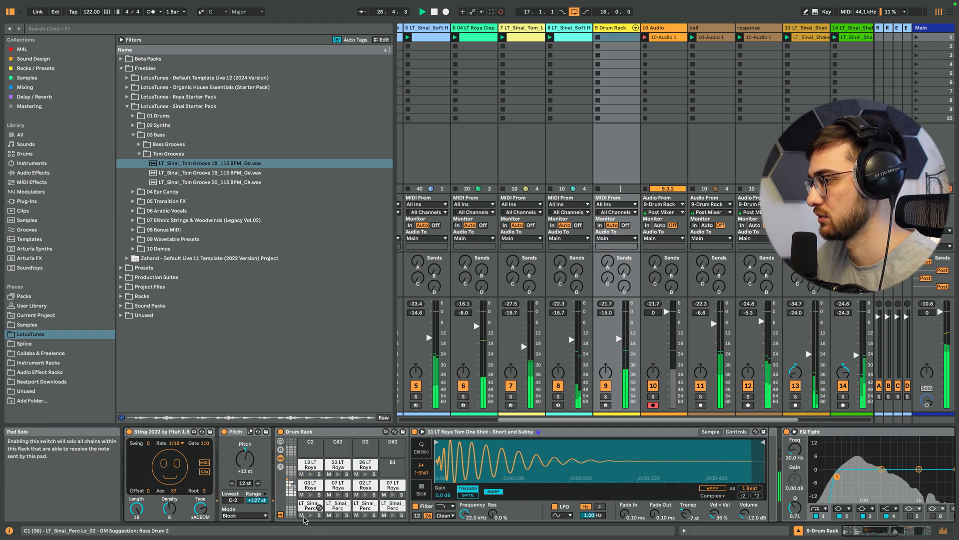
{"action": "left_click", "coordinate": [301, 515]}
{"action": "left_click", "coordinate": [328, 515]}
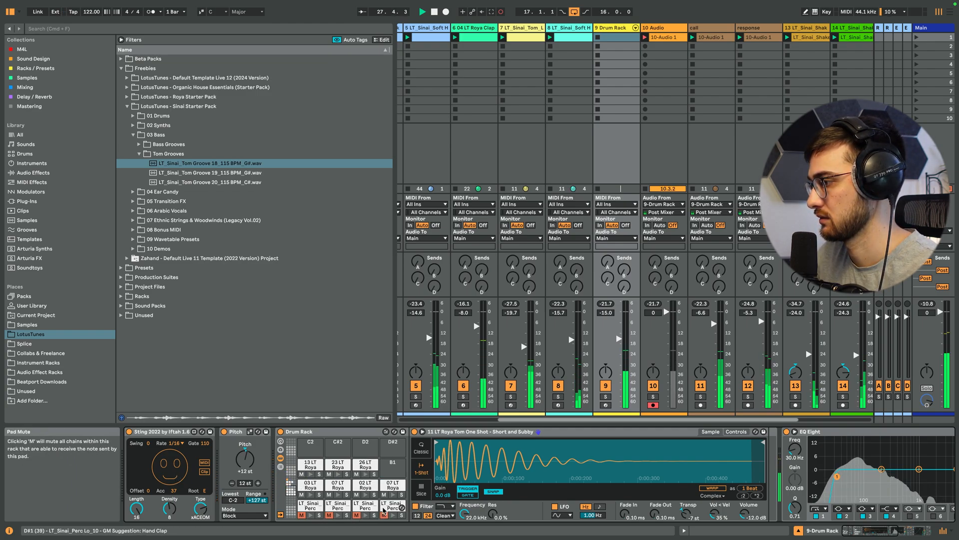
{"action": "left_click", "coordinate": [302, 494]}
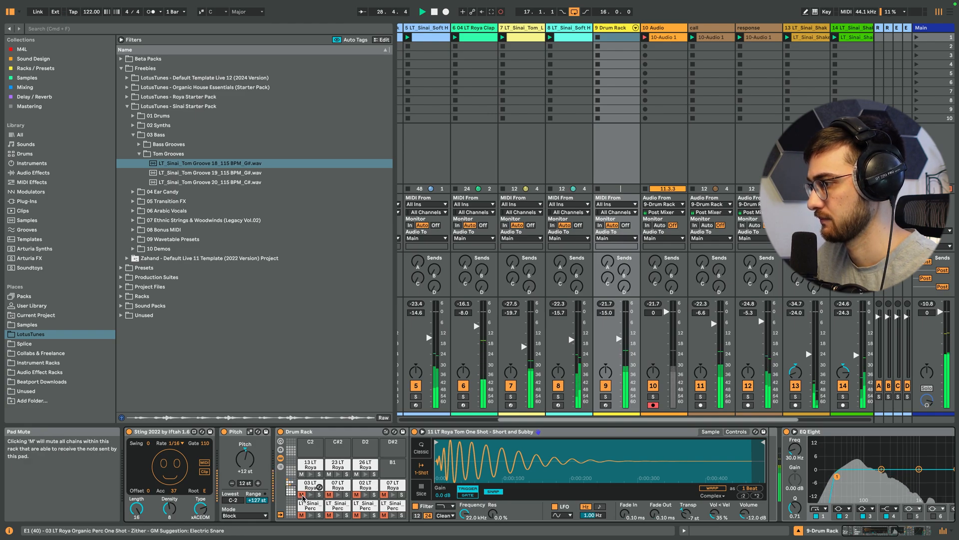
{"action": "left_click", "coordinate": [329, 474]}
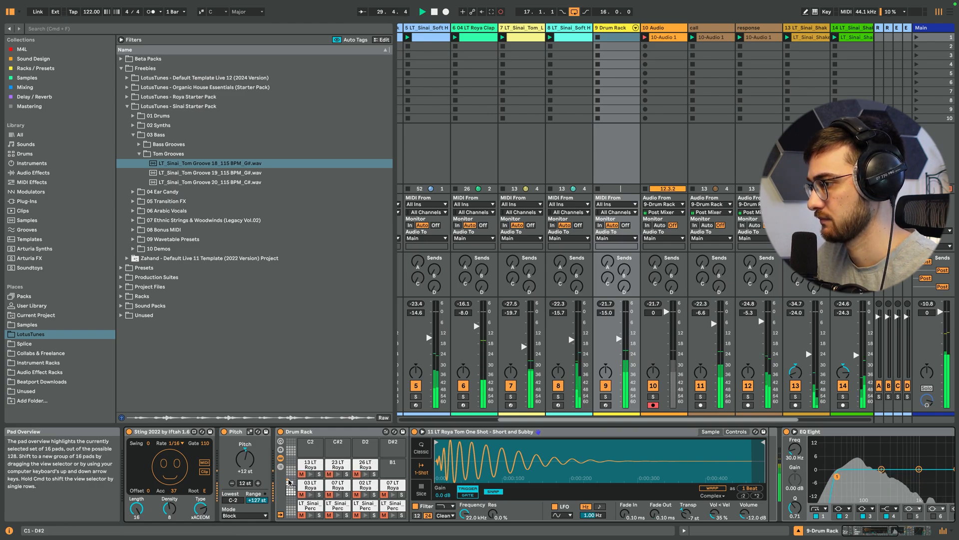
{"action": "scroll", "coordinate": [300, 481], "scroll_direction": "up", "scroll_amount": 4}
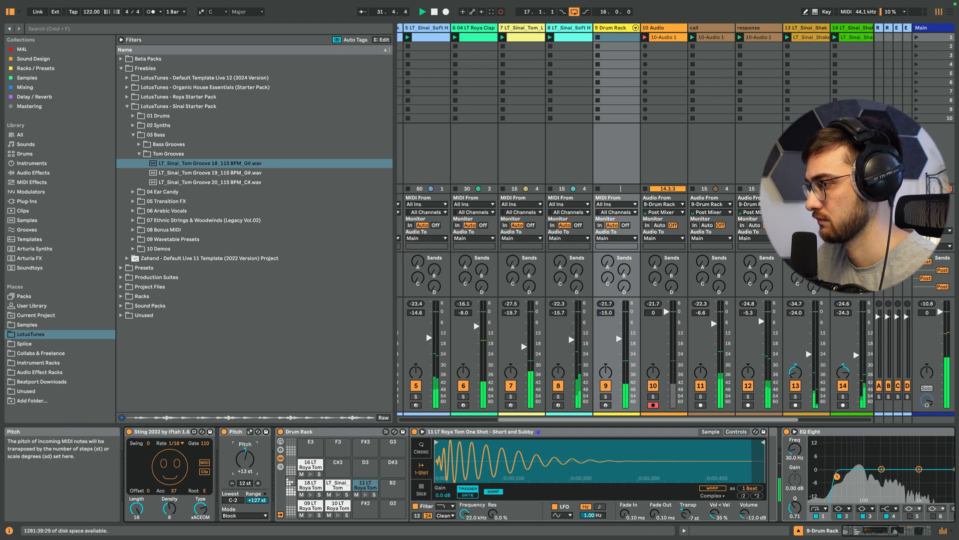
Stop recording and set the recorded clip's gain to 12.3 dB and its track volume to -3.6 dB, with the Drum Rack track muted
{"action": "key", "text": "space"}
{"action": "left_click", "coordinate": [658, 38]}
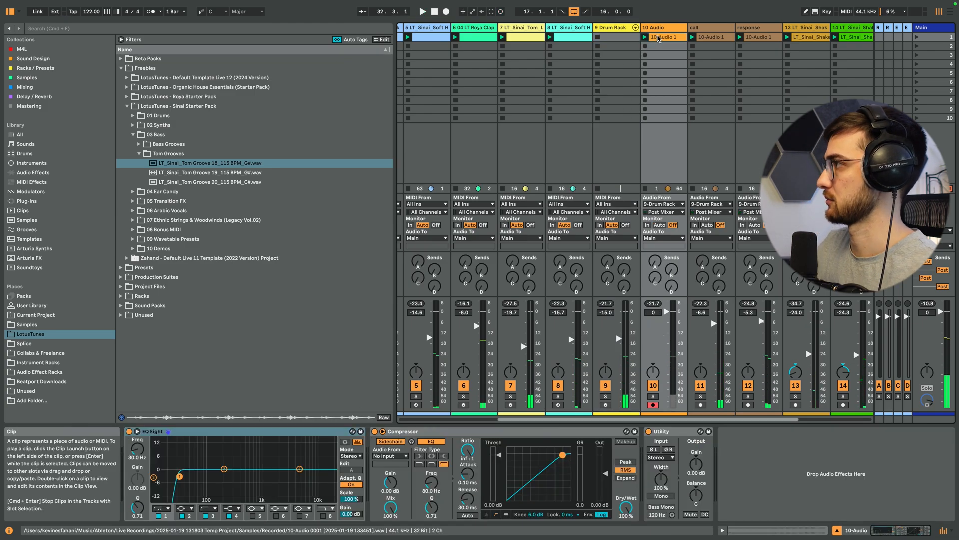
{"action": "double_click", "coordinate": [659, 38]}
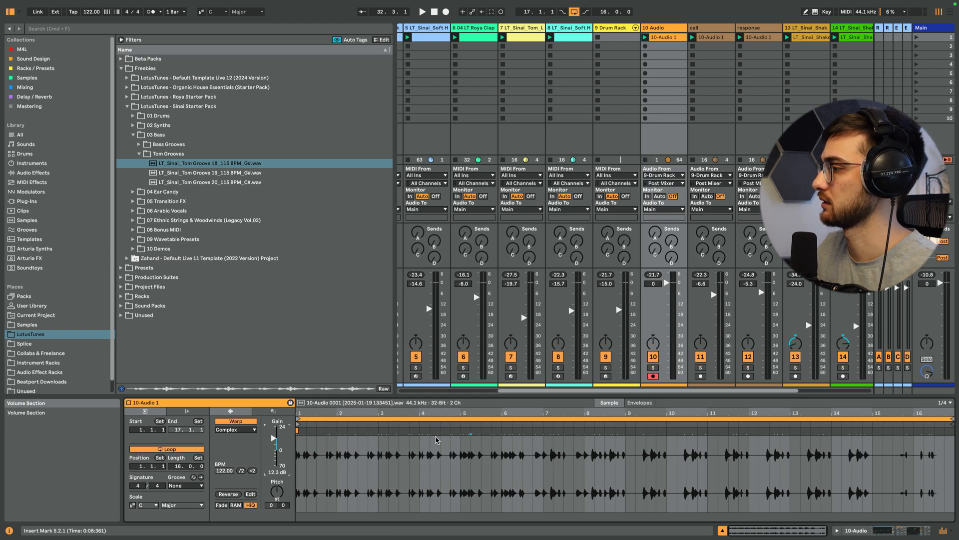
{"action": "key", "text": "space"}
{"action": "left_click_drag", "start_coordinate": [684, 294], "coordinate": [684, 301]}
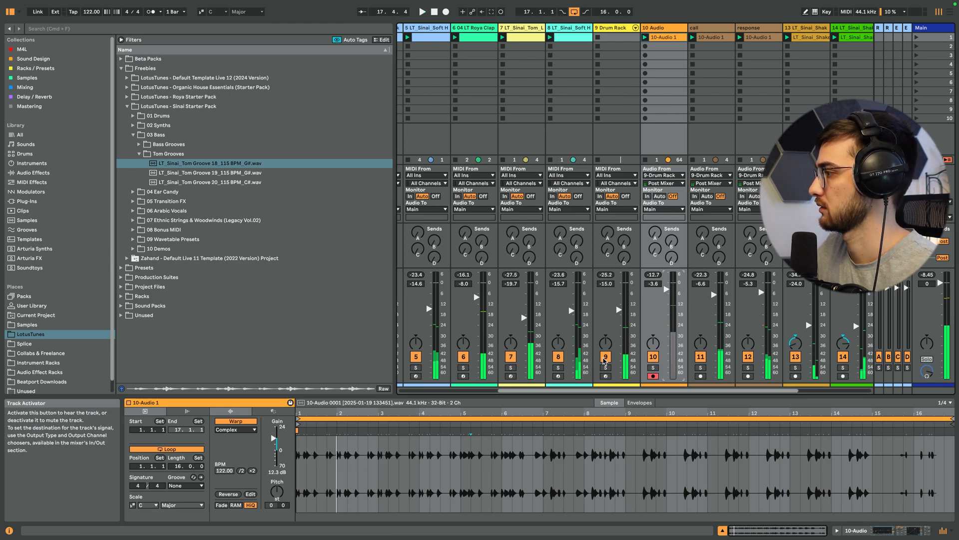
{"action": "key", "text": "space"}
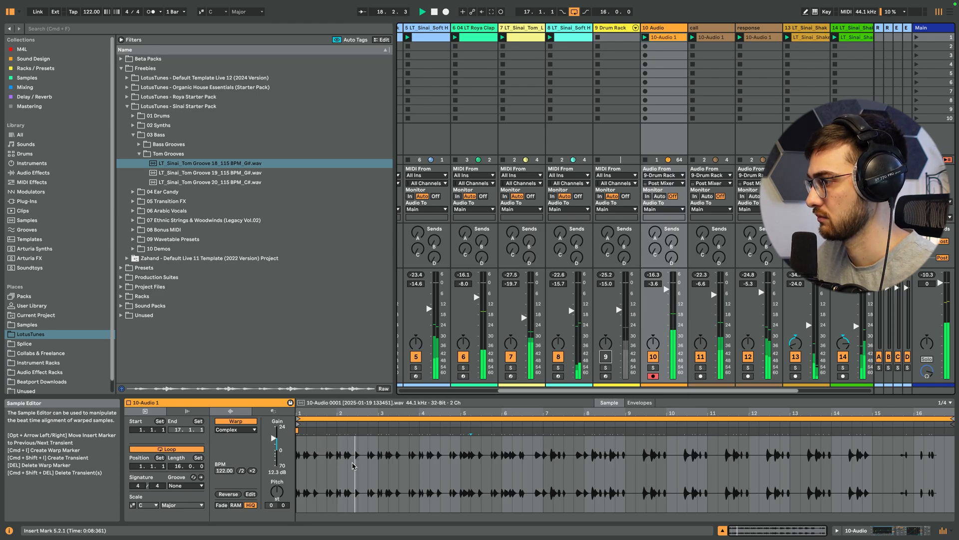
Loop the one-bar section at 6.1.1 of the recorded tom clip and lower its track volume to -8.0 dB
{"action": "left_click_drag", "start_coordinate": [348, 464], "coordinate": [379, 466]}
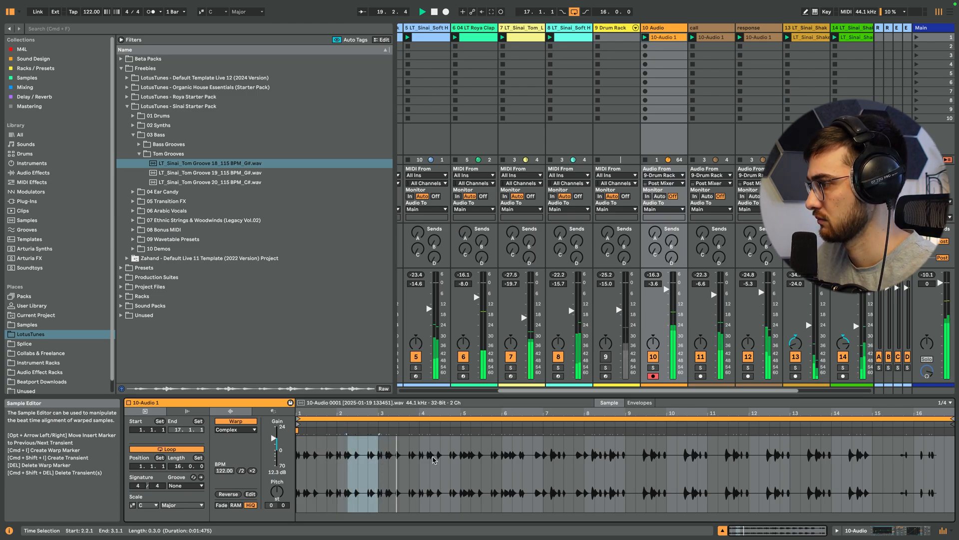
{"action": "left_click", "coordinate": [493, 461]}
{"action": "key", "text": "space"}
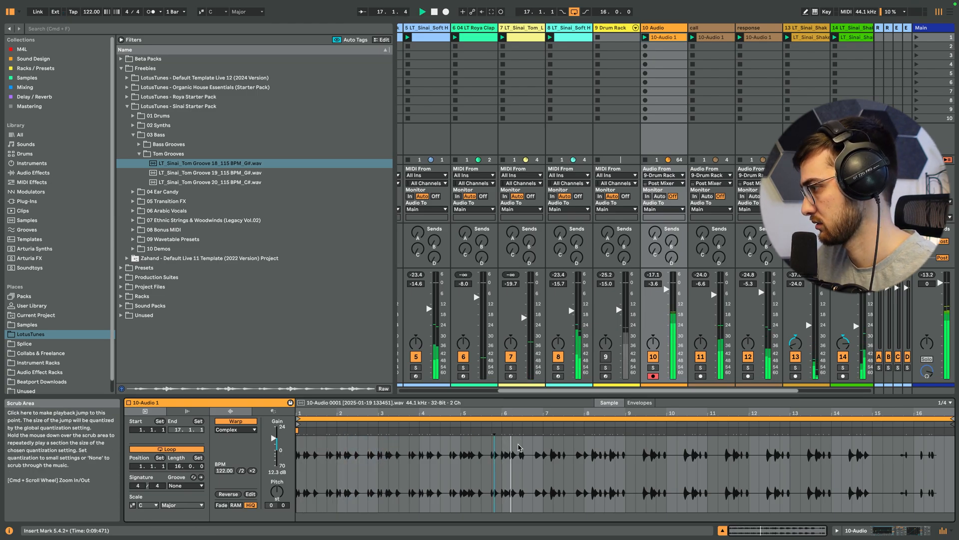
{"action": "left_click_drag", "start_coordinate": [502, 457], "coordinate": [544, 467]}
{"action": "key", "text": "super+l"}
{"action": "key", "text": "space"}
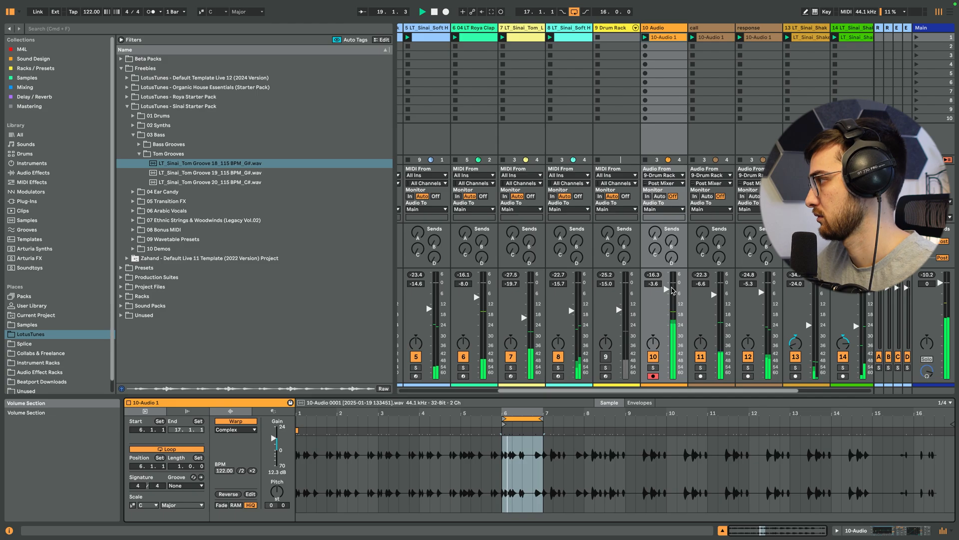
{"action": "left_click_drag", "start_coordinate": [667, 289], "coordinate": [667, 297]}
{"action": "key", "text": "shift+Tab"}
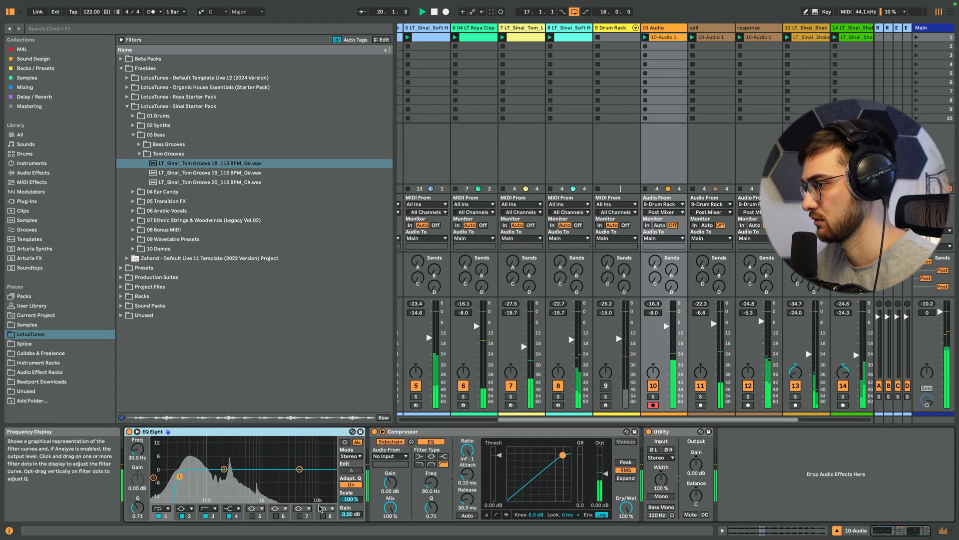
Enable the high-frequency low-pass band in the resampled tom track's EQ Eight and lower its cutoff to 435 Hz
{"action": "key", "text": "space"}
{"action": "left_click", "coordinate": [323, 515]}
{"action": "left_click_drag", "start_coordinate": [328, 476], "coordinate": [241, 475]}
{"action": "key", "text": "space"}
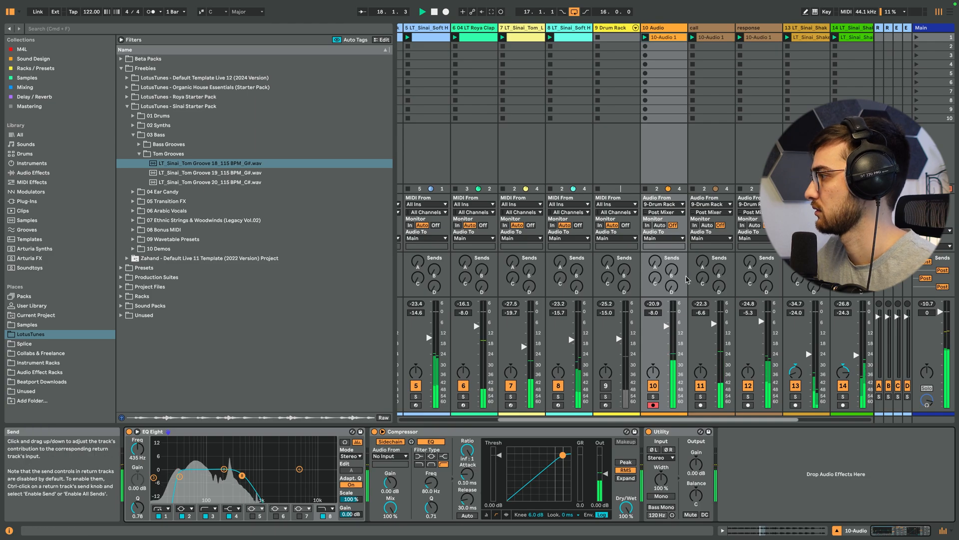
{"action": "left_click", "coordinate": [673, 153]}
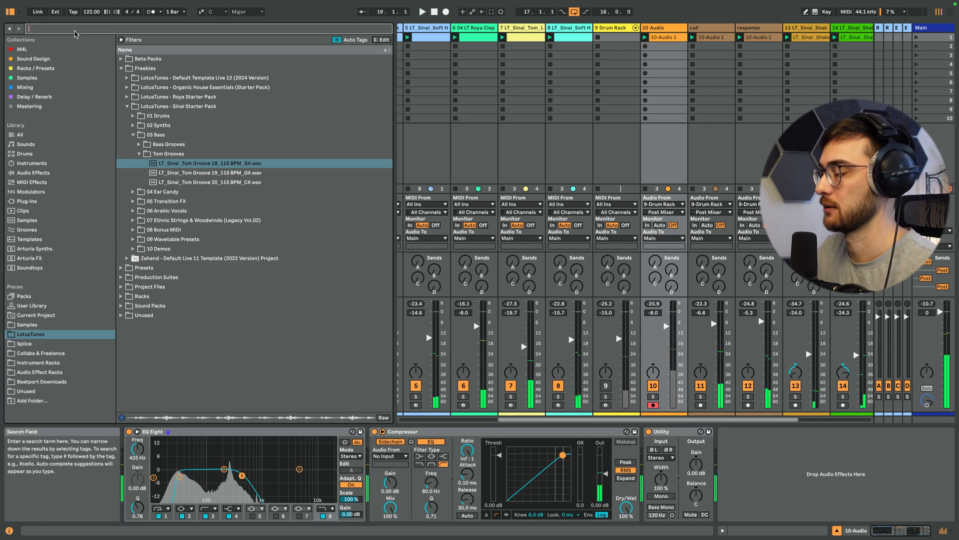
Search the audio effects for "compress", add a new Compressor to the resampled tom track and delete the existing one
{"action": "left_click", "coordinate": [74, 31]}
{"action": "type", "text": "compress"}
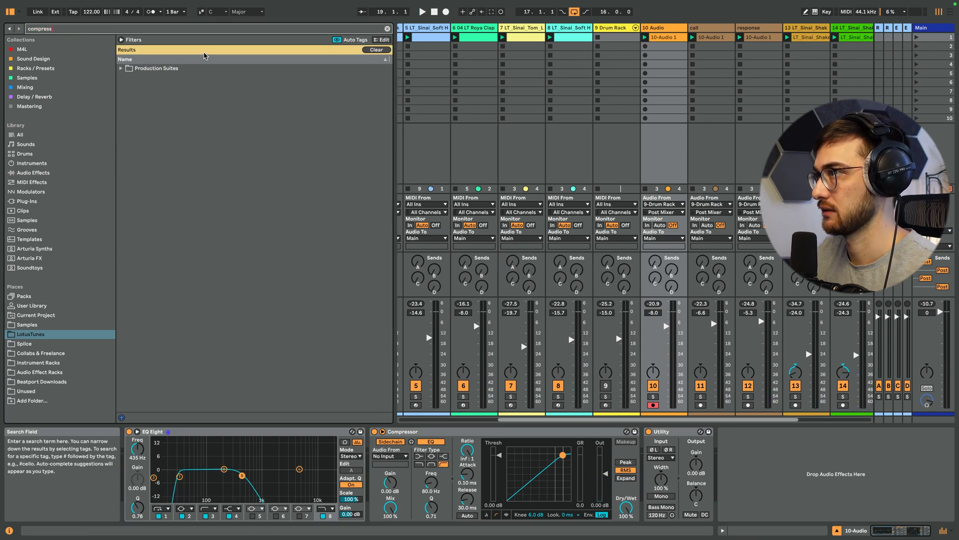
{"action": "left_click", "coordinate": [421, 432]}
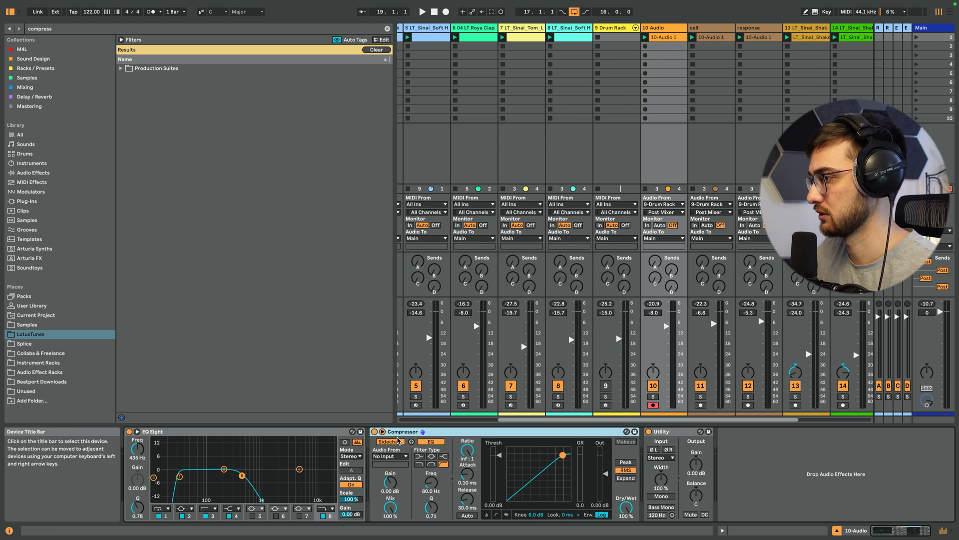
{"action": "left_click", "coordinate": [33, 173]}
{"action": "double_click", "coordinate": [150, 139]}
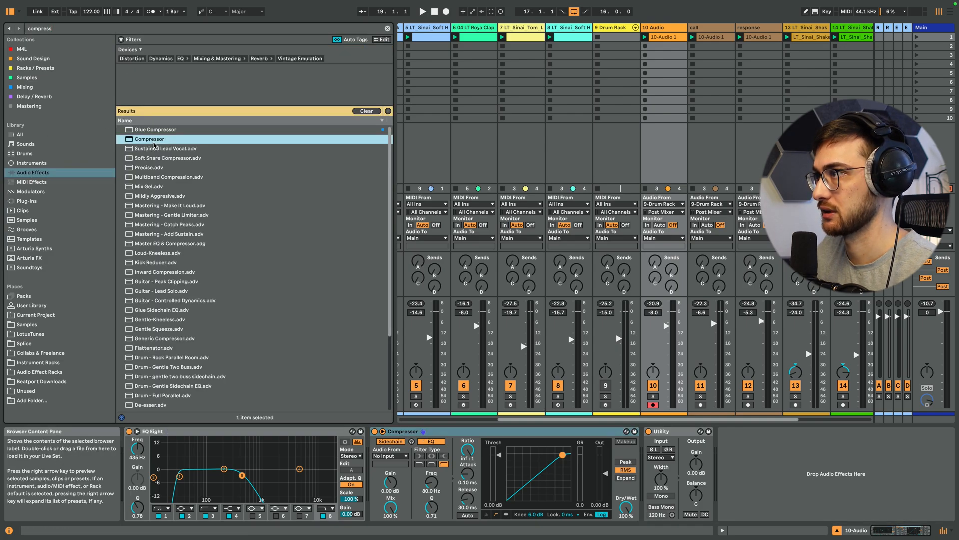
{"action": "key", "text": "Delete"}
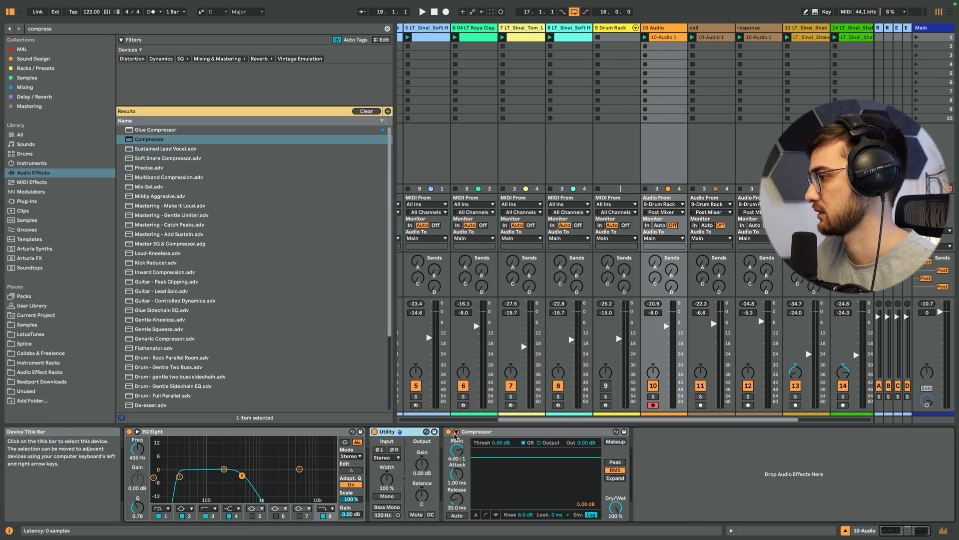
Expand the new Compressor's sidechain section and set its input to the 4-18 LT Roya Kick track
{"action": "left_click", "coordinate": [491, 432]}
{"action": "left_click", "coordinate": [457, 432]}
{"action": "left_click", "coordinate": [464, 456]}
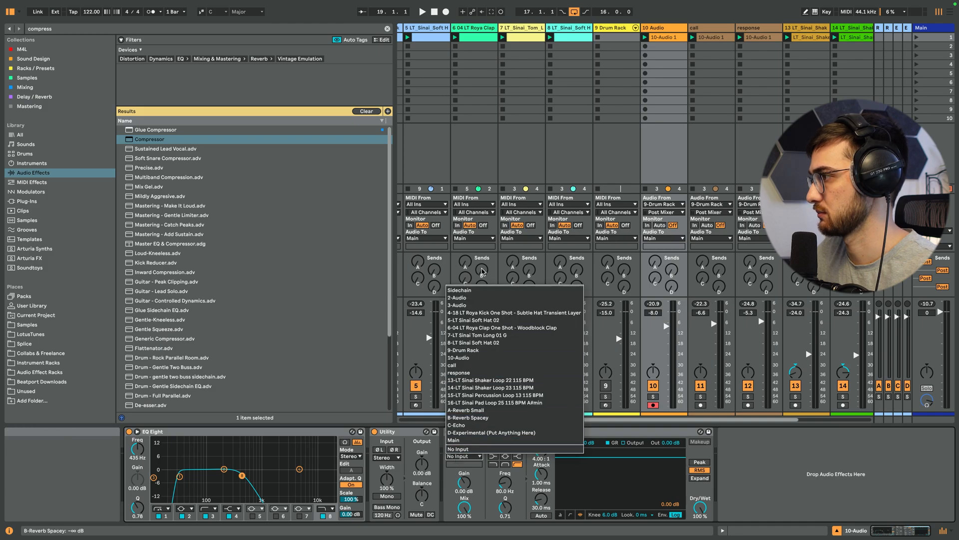
{"action": "left_click", "coordinate": [467, 313]}
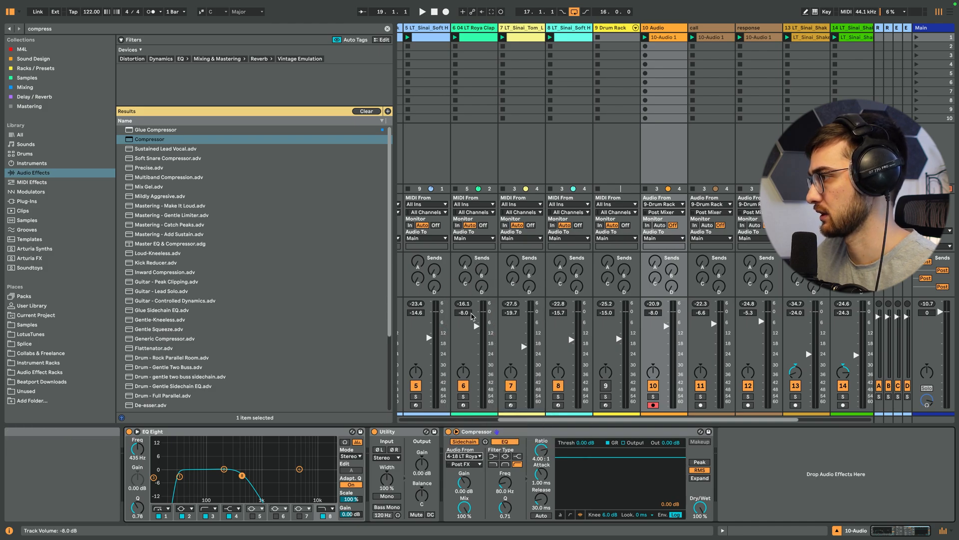
Set the sidechain Compressor's ratio to inf:1 and threshold to -35.9 dB, briefly soloing the tom track to check the ducking
{"action": "key", "text": "space"}
{"action": "left_click_drag", "start_coordinate": [571, 467], "coordinate": [571, 498]}
{"action": "left_click_drag", "start_coordinate": [543, 450], "coordinate": [543, 420]}
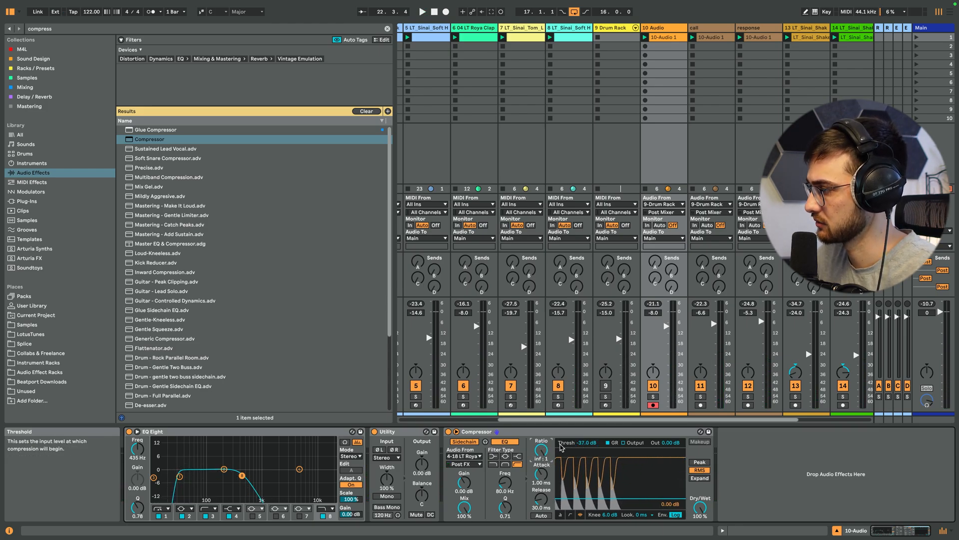
{"action": "left_click_drag", "start_coordinate": [566, 498], "coordinate": [566, 500]}
{"action": "key", "text": "space"}
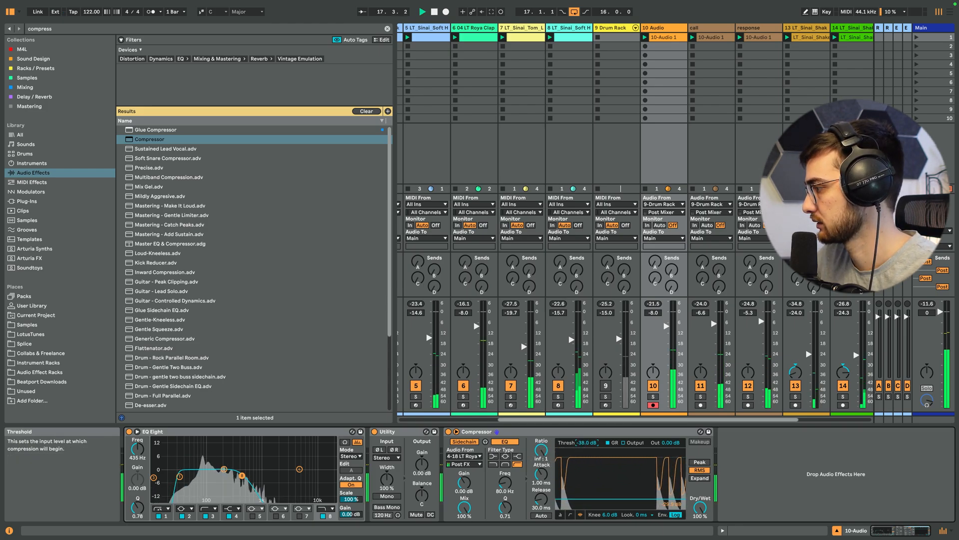
{"action": "left_click_drag", "start_coordinate": [587, 442], "coordinate": [587, 433]}
{"action": "left_click", "coordinate": [653, 396]}
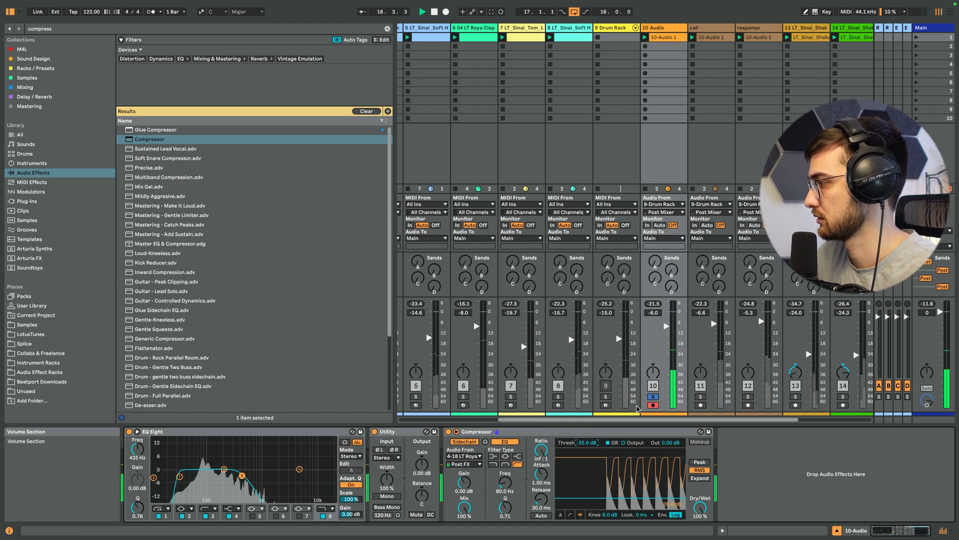
{"action": "left_click", "coordinate": [582, 434]}
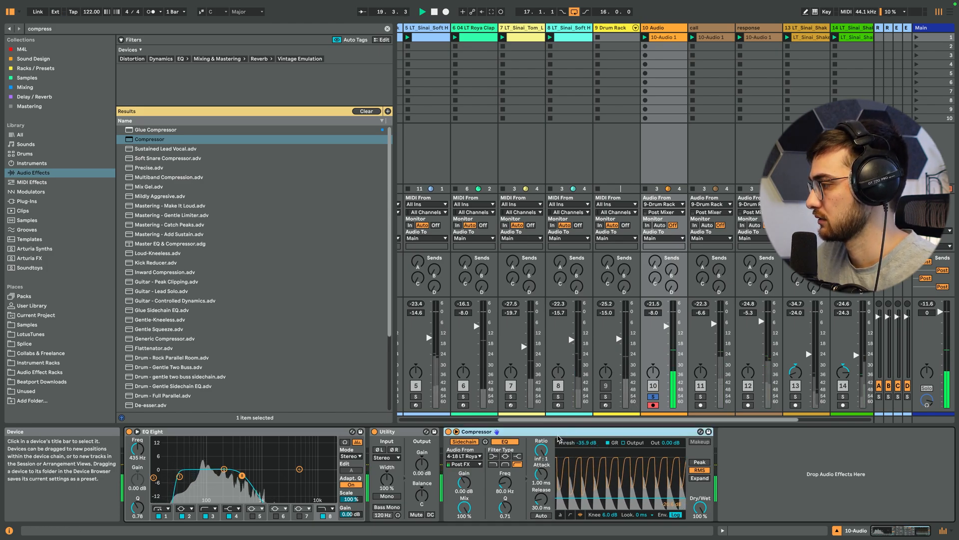
{"action": "key", "text": "s"}
{"action": "key", "text": "space"}
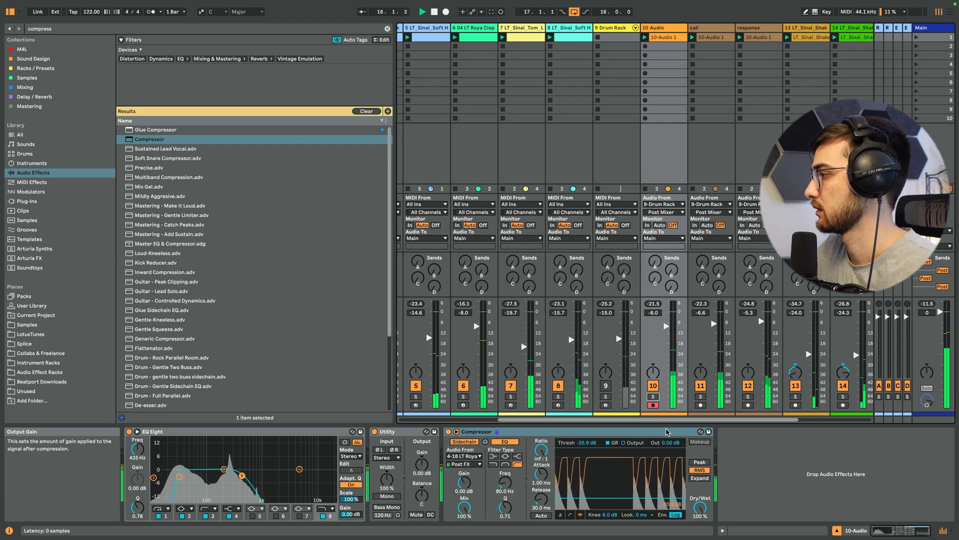
Copy the sidechain Compressor to the end of the Sinai pad loop track's device chain and set threshold -27.2 dB and ratio 6:1
{"action": "key", "text": "space"}
{"action": "left_click_drag", "start_coordinate": [670, 420], "coordinate": [766, 415]}
{"action": "left_click", "coordinate": [814, 410]}
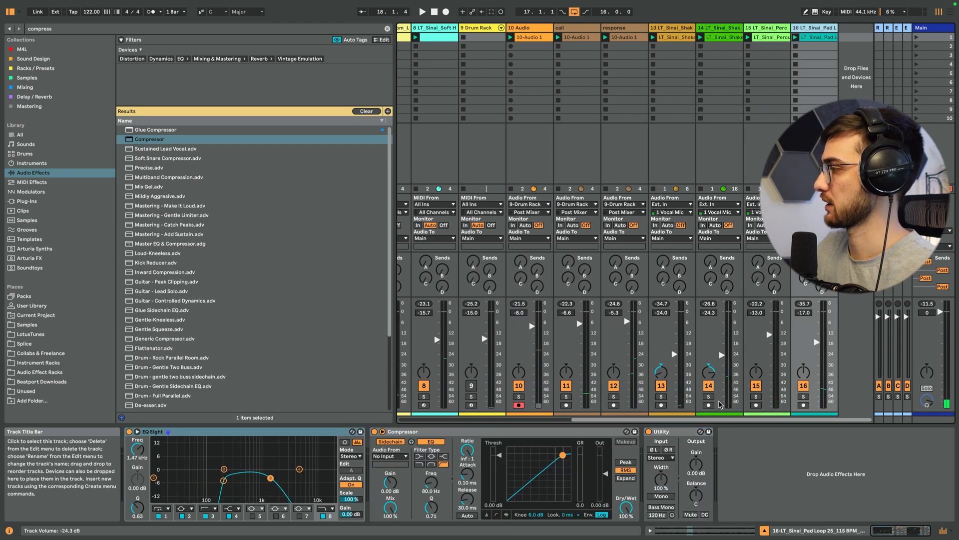
{"action": "left_click", "coordinate": [732, 469]}
{"action": "key", "text": "super+v"}
{"action": "key", "text": "space"}
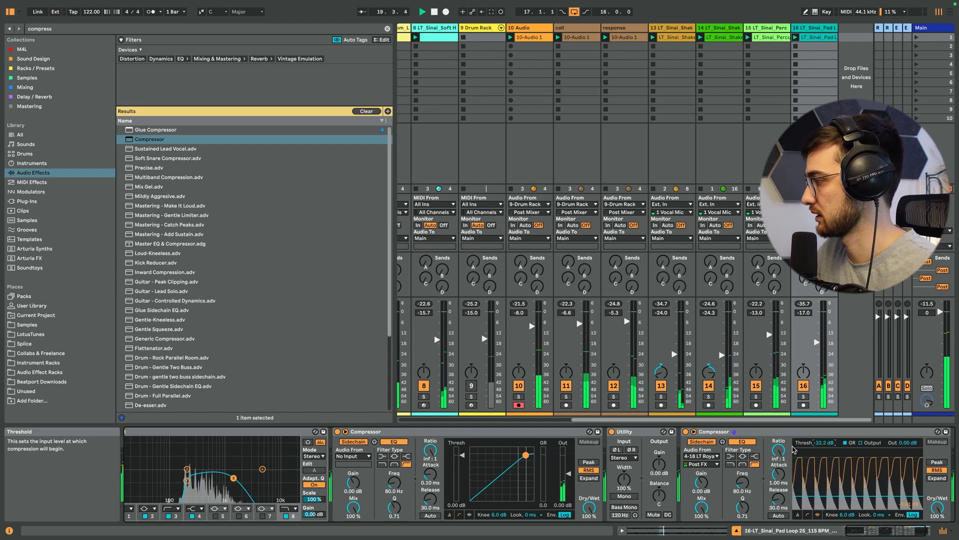
{"action": "left_click_drag", "start_coordinate": [778, 450], "coordinate": [778, 461]}
{"action": "left_click", "coordinate": [779, 449]}
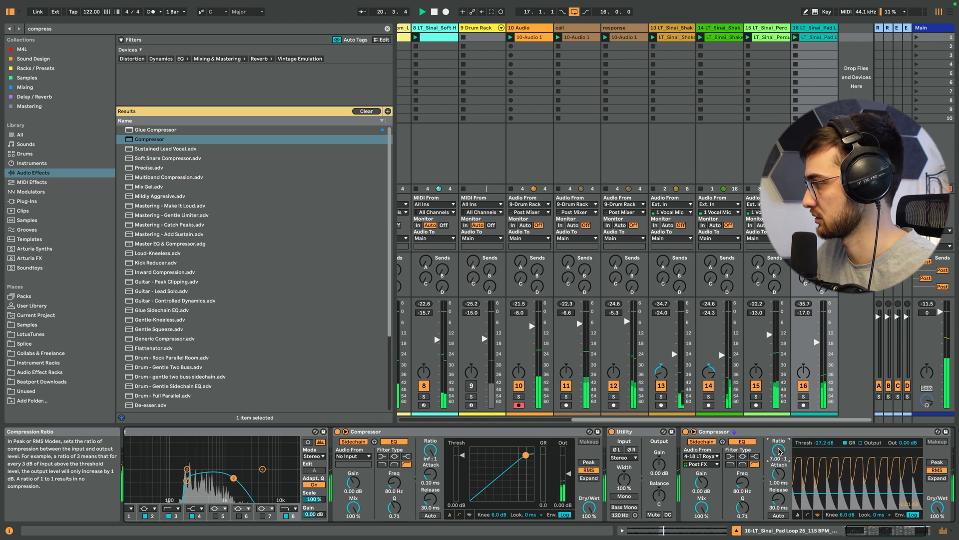
Pan the call and response tracks off-centre and lower the call track's volume to -16.8 dB
{"action": "scroll", "coordinate": [685, 415], "scroll_direction": "left", "scroll_amount": 5}
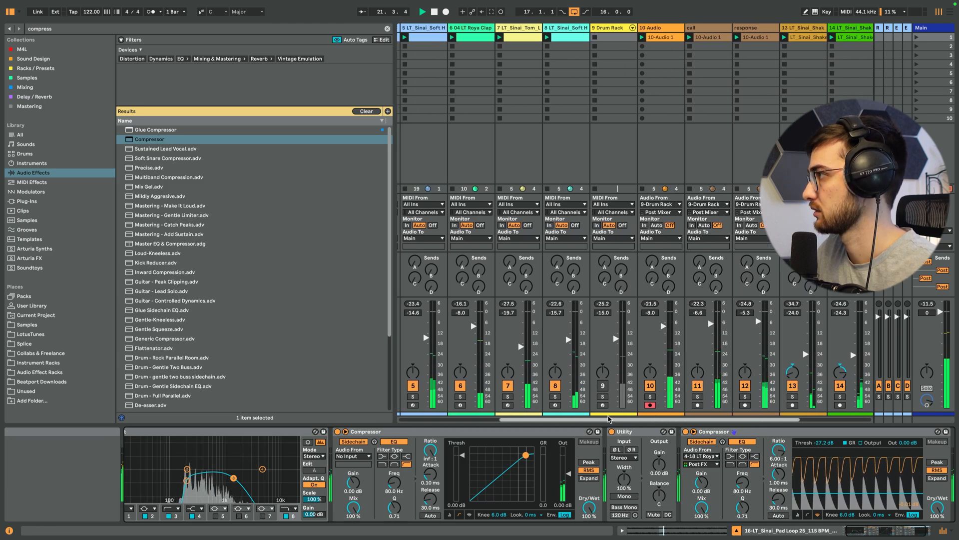
{"action": "left_click_drag", "start_coordinate": [697, 372], "coordinate": [698, 392]}
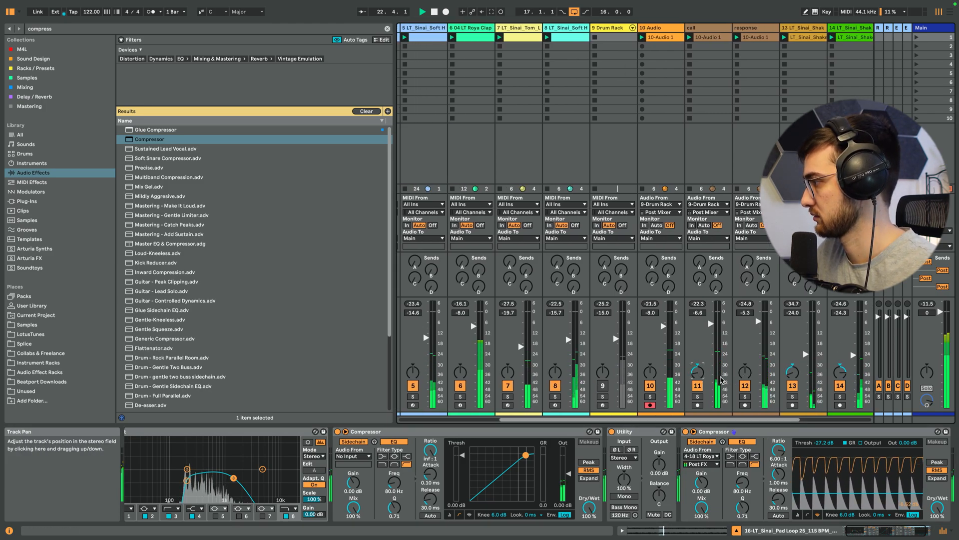
{"action": "mouse_move", "coordinate": [744, 372]}
{"action": "left_mouse_down"}
{"action": "mouse_move", "coordinate": [744, 351]}
{"action": "mouse_move", "coordinate": [745, 380]}
{"action": "left_mouse_up"}
{"action": "left_click_drag", "start_coordinate": [711, 323], "coordinate": [711, 344]}
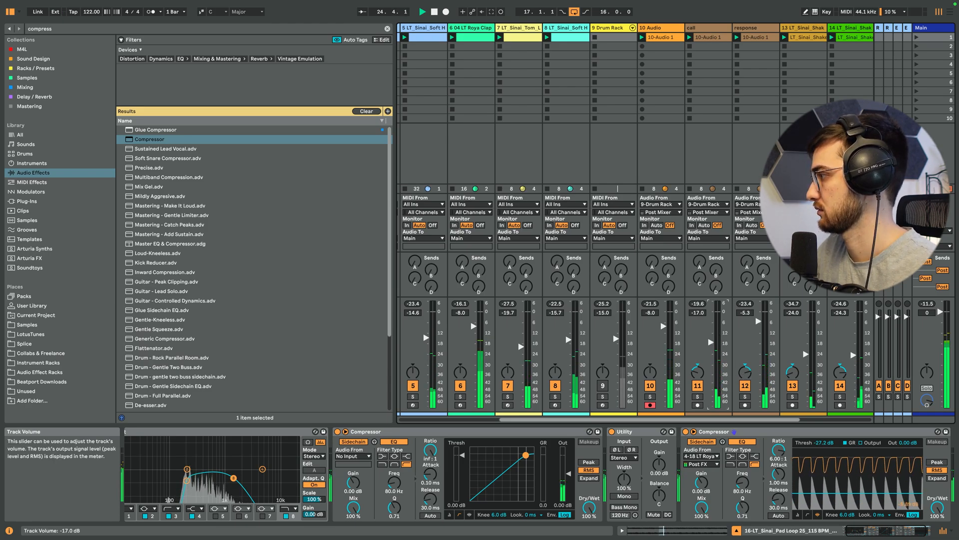
Unmute the Drum Rack track and raise its EQ Eight low cut to 153 Hz while briefly soloing the track
{"action": "scroll", "coordinate": [702, 416], "scroll_direction": "left", "scroll_amount": 1}
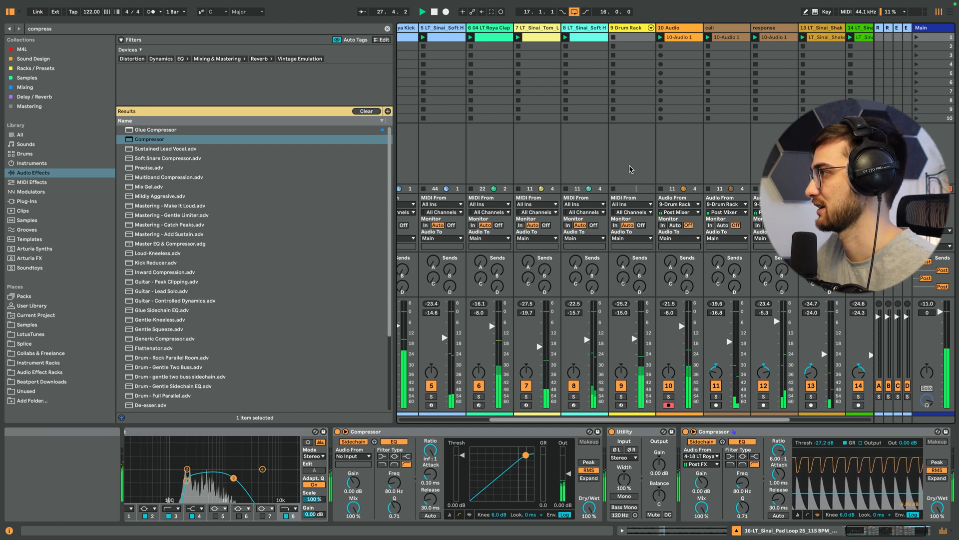
{"action": "left_click", "coordinate": [629, 171]}
{"action": "key", "text": "s"}
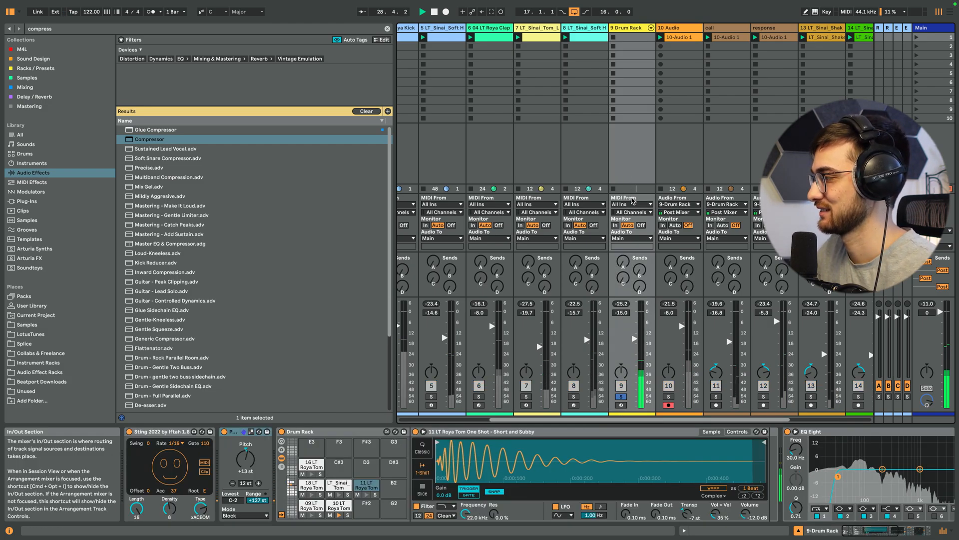
{"action": "left_click_drag", "start_coordinate": [838, 476], "coordinate": [873, 480]}
{"action": "left_click", "coordinate": [621, 396]}
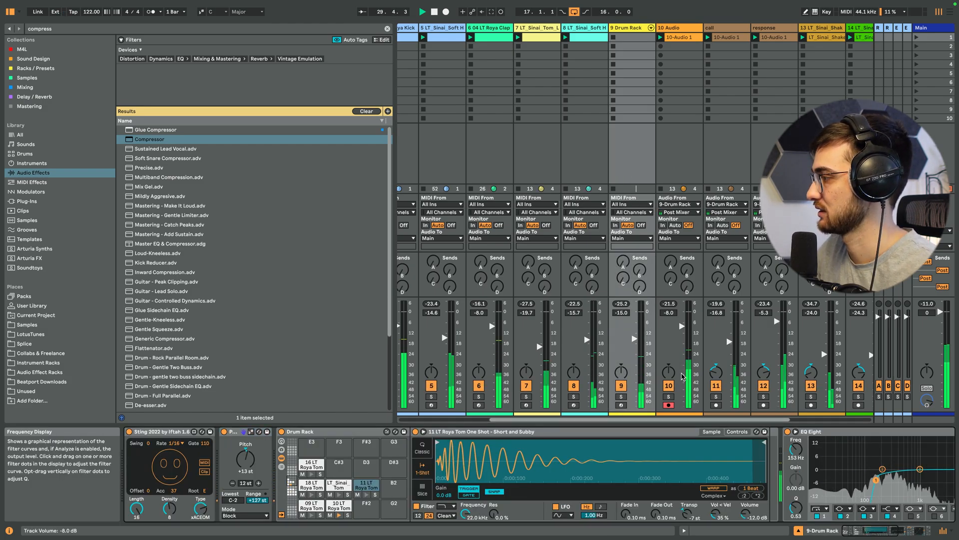
Clear the browser search and show the source sample of the pad track's clip in the browser
{"action": "scroll", "coordinate": [688, 420], "scroll_direction": "left", "scroll_amount": 5}
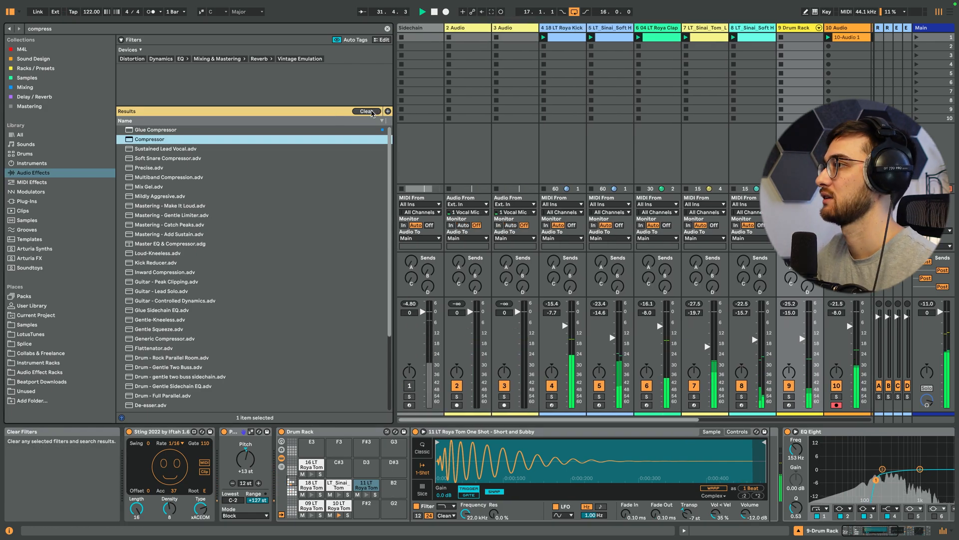
{"action": "left_click", "coordinate": [377, 111]}
{"action": "scroll", "coordinate": [636, 161], "scroll_direction": "right", "scroll_amount": 7}
{"action": "right_click", "coordinate": [819, 38]}
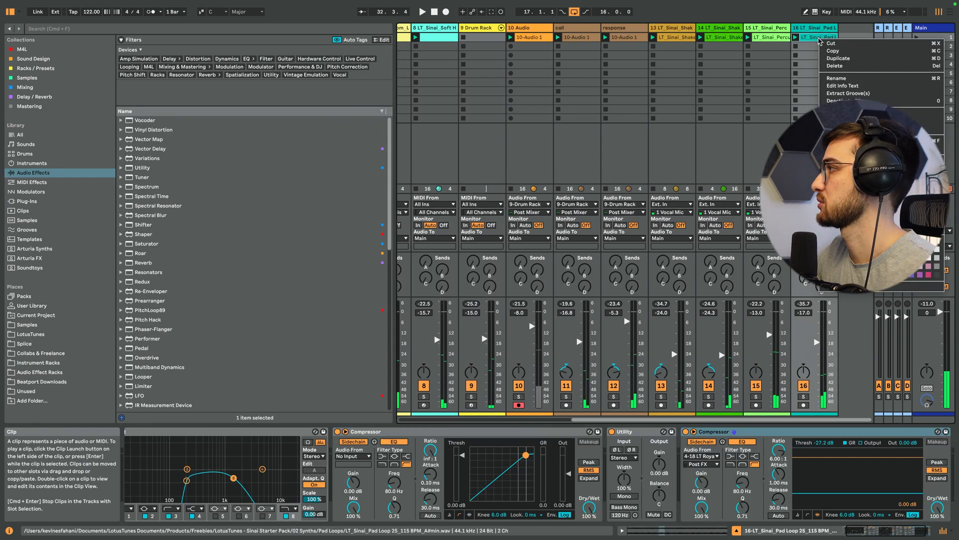
{"action": "left_click", "coordinate": [850, 114]}
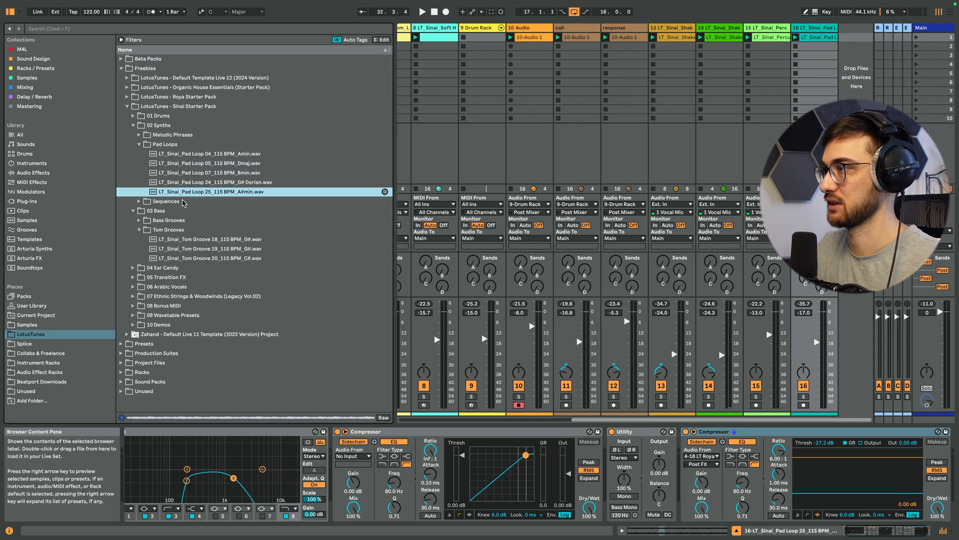
Audition other pad loops, add LT_Sinai_Pad Loop 07_115 BPM_Bmin.wav to the pad track's second slot and raise the EQ Eight low-pass cutoff
{"action": "left_click", "coordinate": [241, 164]}
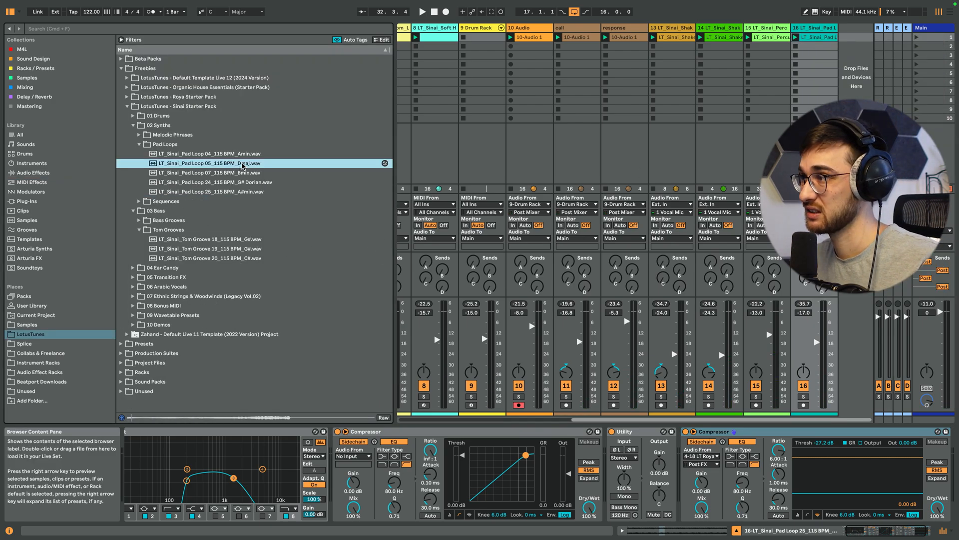
{"action": "left_click", "coordinate": [246, 173]}
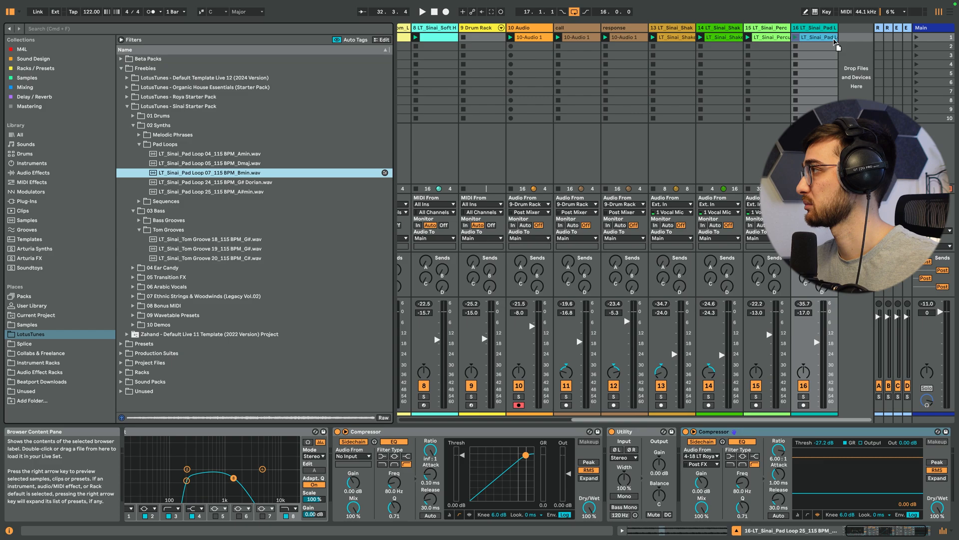
{"action": "left_click_drag", "start_coordinate": [835, 44], "coordinate": [836, 45]}
{"action": "key", "text": "space"}
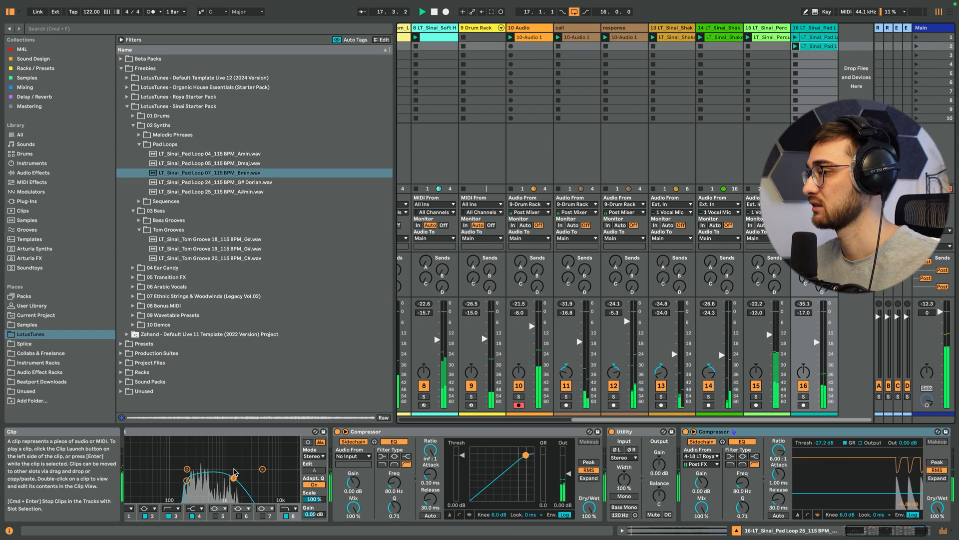
{"action": "left_click_drag", "start_coordinate": [233, 477], "coordinate": [251, 476]}
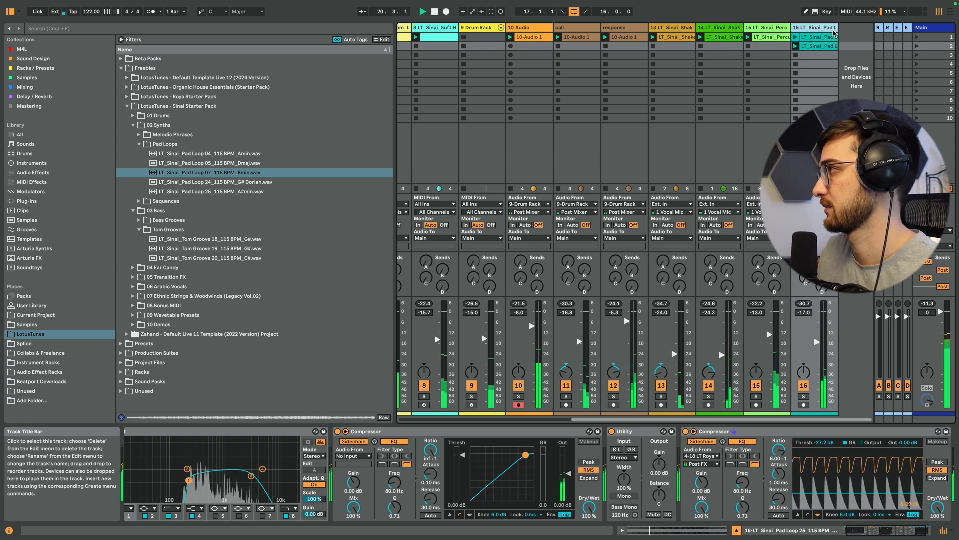
Insert a new MIDI track after the pad track and look through the available instruments
{"action": "key", "text": "super+shift+t"}
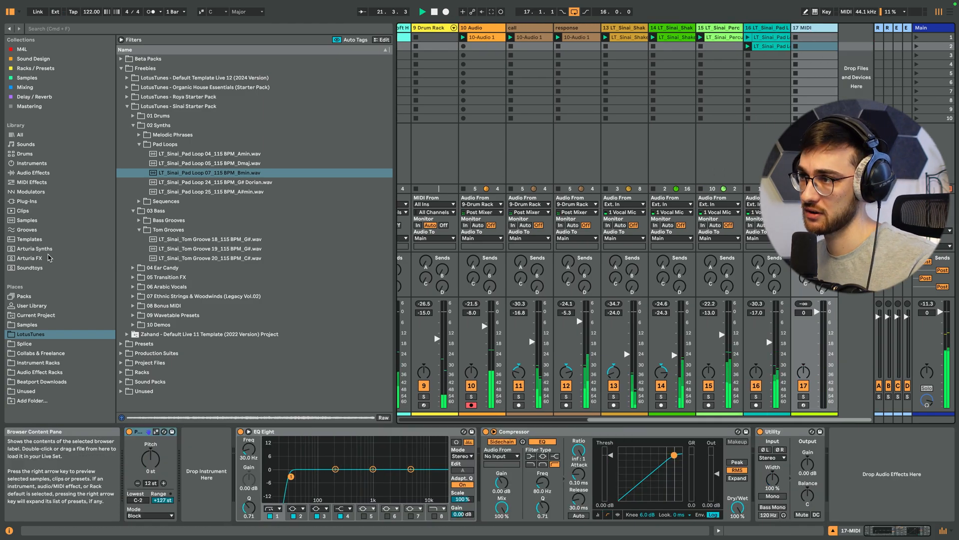
{"action": "left_click", "coordinate": [32, 162]}
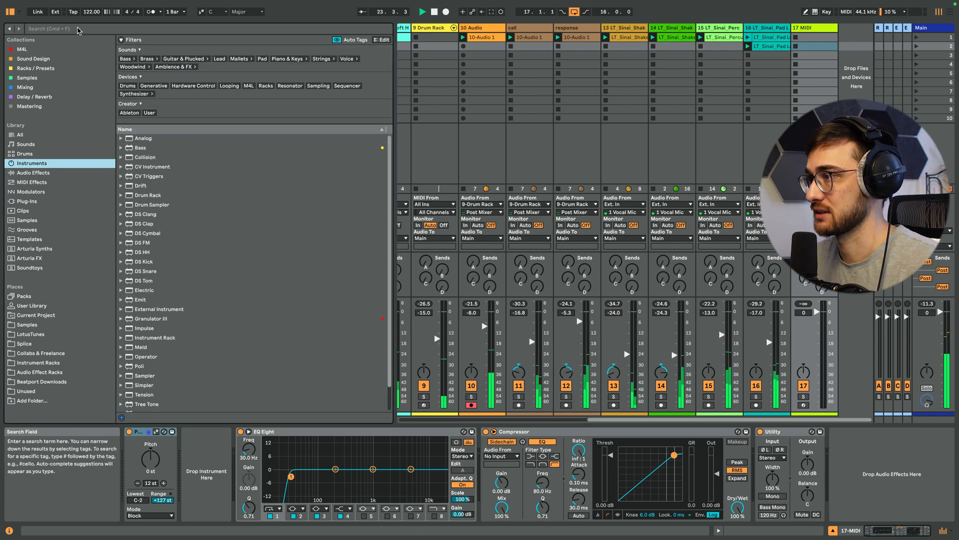
{"action": "scroll", "coordinate": [162, 294], "scroll_direction": "down", "scroll_amount": 3}
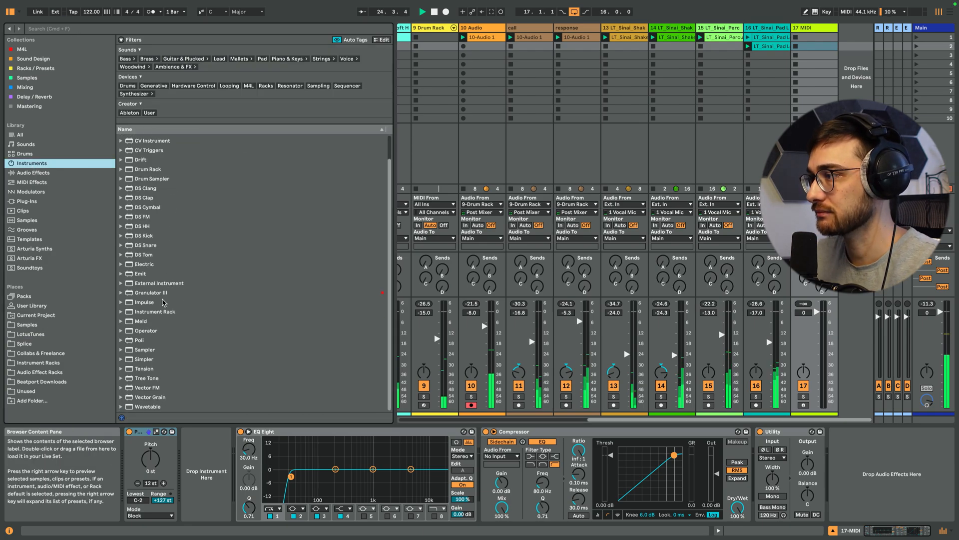
{"action": "scroll", "coordinate": [159, 322], "scroll_direction": "up", "scroll_amount": 3}
Lower the volume of the pad loop track to -18 dB
{"action": "left_click", "coordinate": [774, 327]}
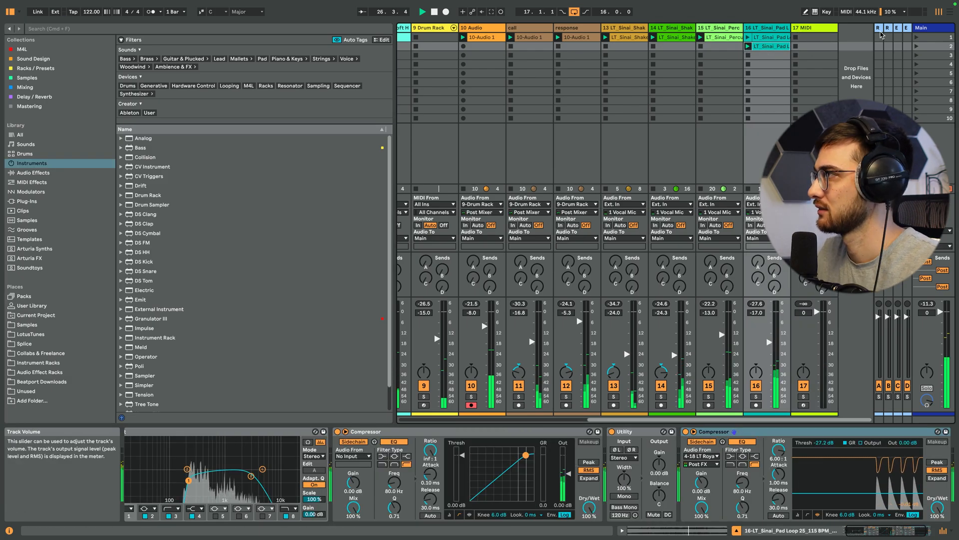
{"action": "left_click", "coordinate": [820, 28]}
{"action": "left_click", "coordinate": [772, 47]}
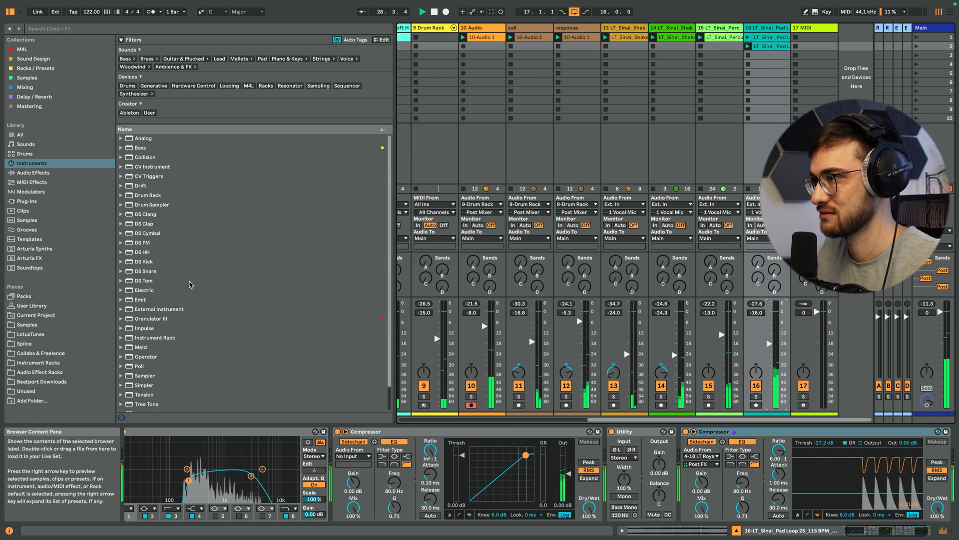
Search the instruments for "lead" and audition lead presets such as Atom Lead.adv, Bad Geometry Lead.adv and Bass-Lead Split.adv
{"action": "scroll", "coordinate": [179, 274], "scroll_direction": "down", "scroll_amount": 2}
{"action": "scroll", "coordinate": [180, 275], "scroll_direction": "down", "scroll_amount": 1}
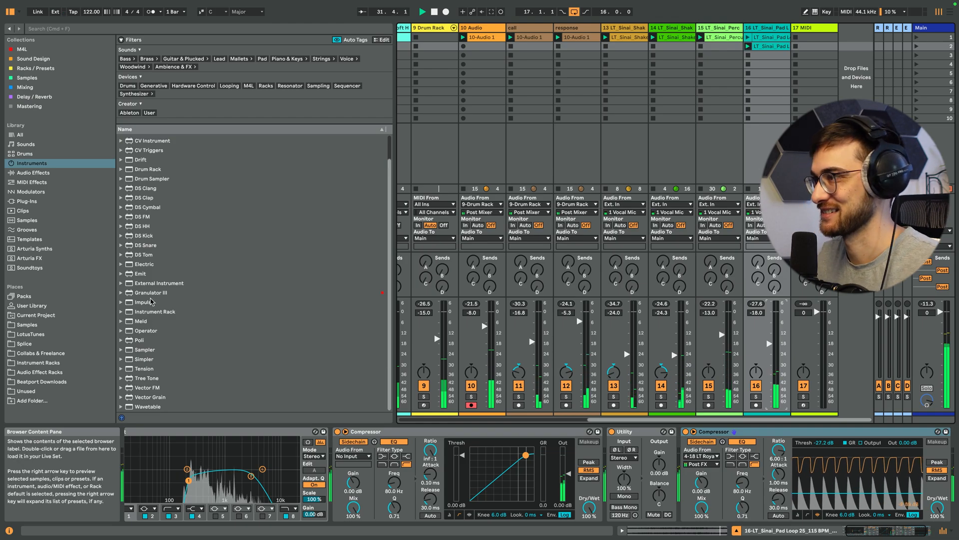
{"action": "left_click", "coordinate": [127, 29]}
{"action": "type", "text": "lead"}
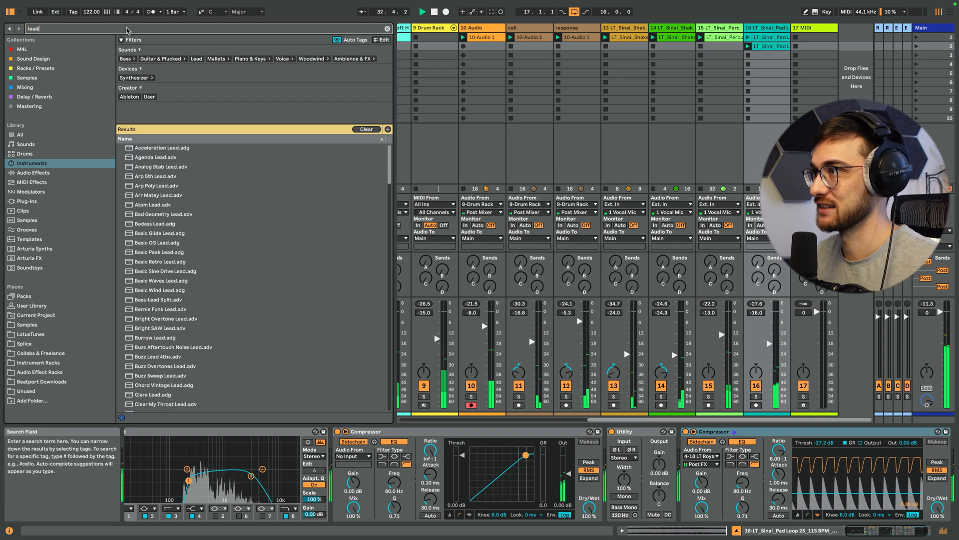
{"action": "left_click", "coordinate": [187, 166]}
{"action": "left_click", "coordinate": [185, 205]}
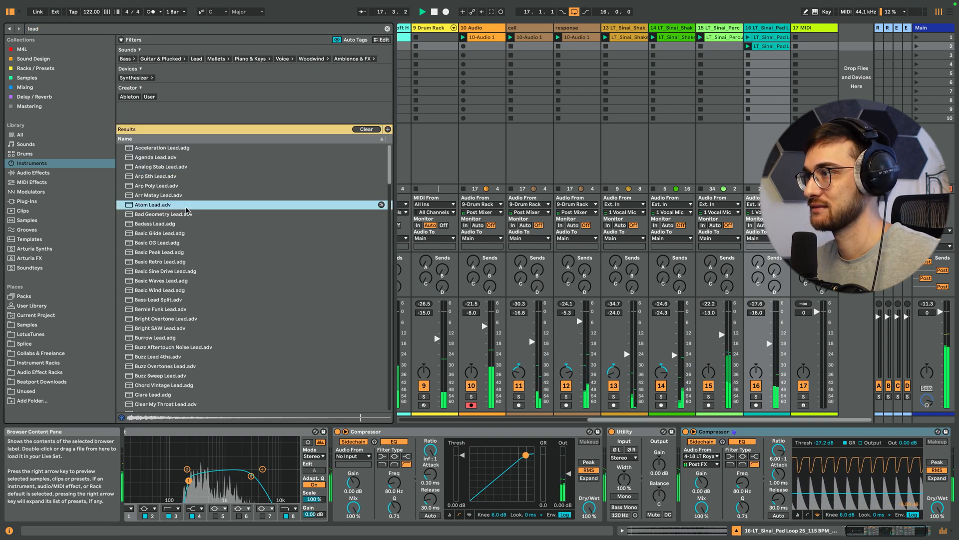
{"action": "left_click", "coordinate": [174, 214]}
{"action": "left_click", "coordinate": [927, 400]}
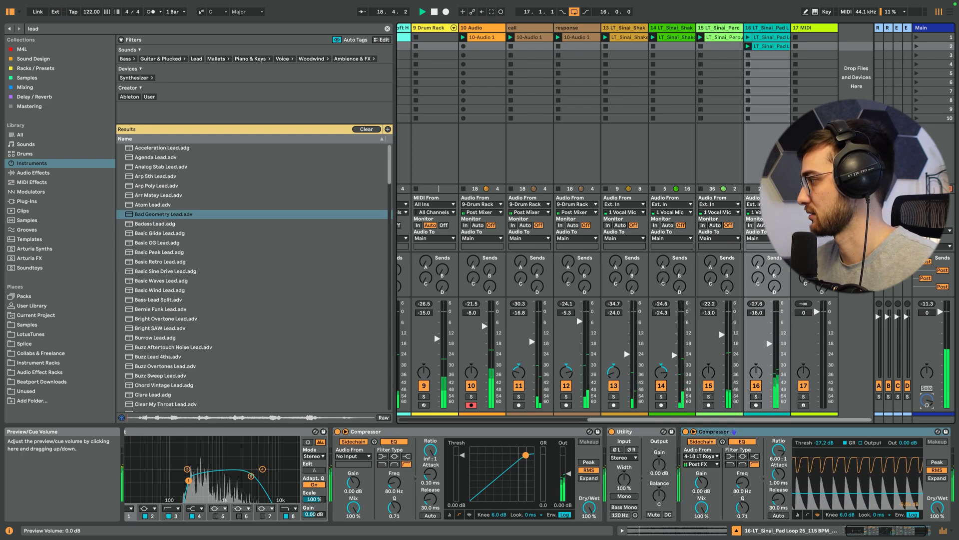
{"action": "left_click", "coordinate": [173, 299]}
{"action": "scroll", "coordinate": [176, 306], "scroll_direction": "down", "scroll_amount": 1}
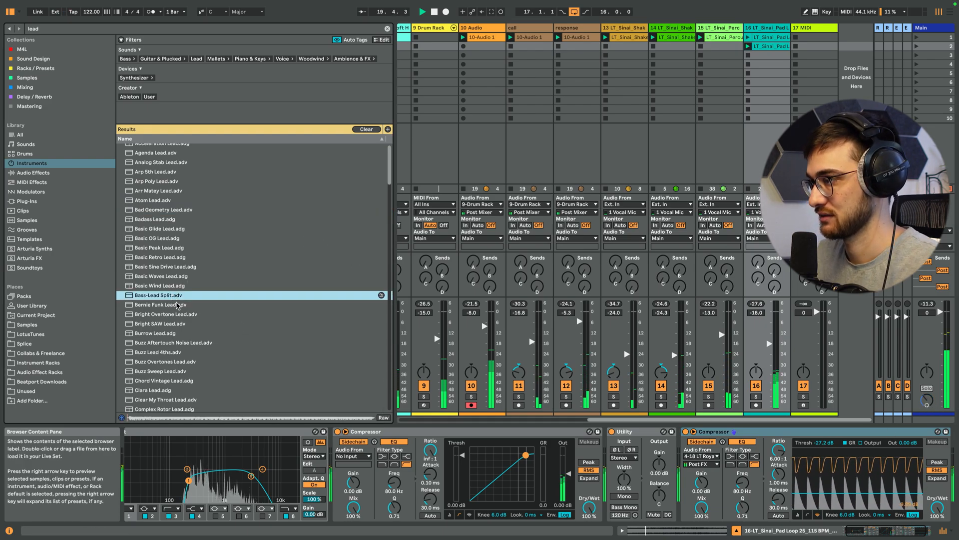
{"action": "left_click", "coordinate": [167, 302]}
Search the instruments for "pluck" and audition presets such as Basic Pluck Arp.adg, Eastern Dream Pluck.adv and Echo Seq Pluck.adg
{"action": "left_click", "coordinate": [83, 30]}
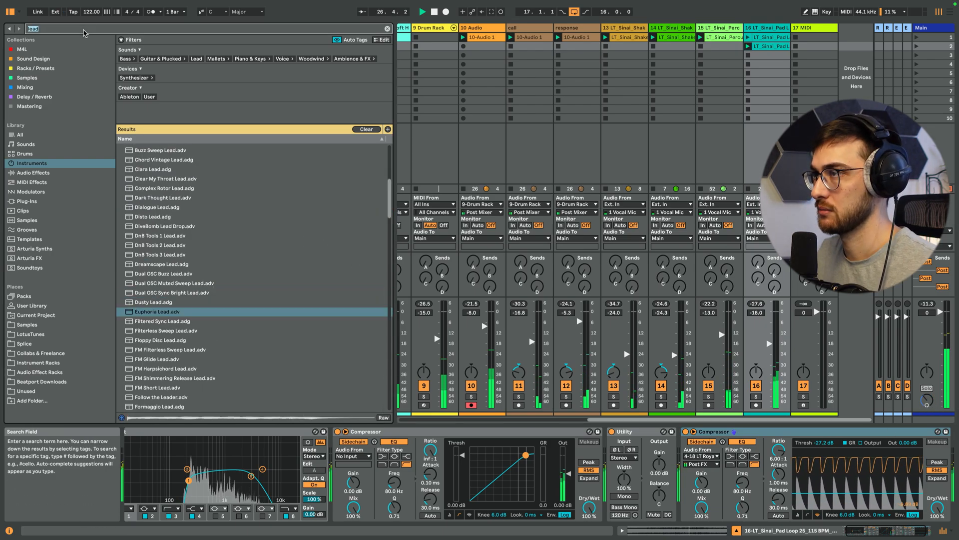
{"action": "type", "text": "pluck"}
{"action": "left_click", "coordinate": [165, 176]}
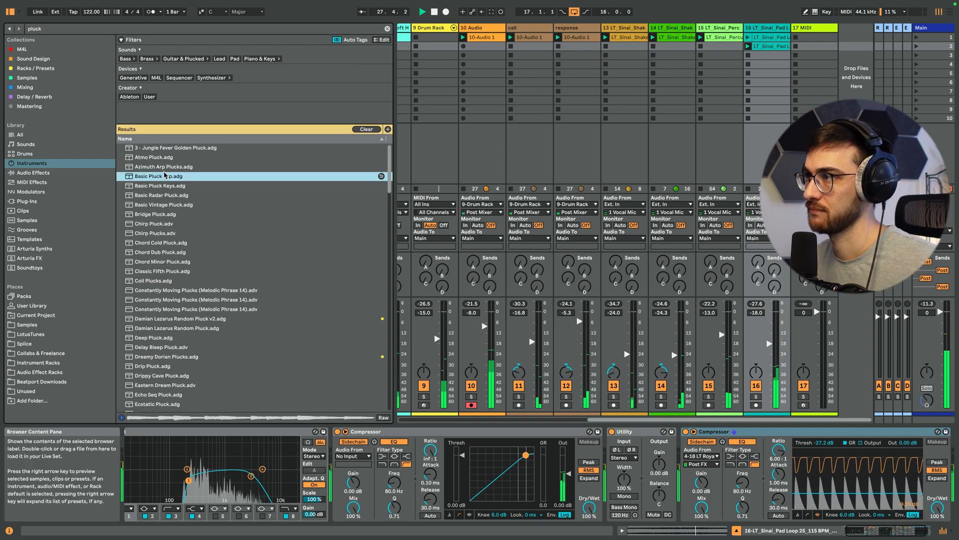
{"action": "scroll", "coordinate": [170, 300], "scroll_direction": "down", "scroll_amount": 3}
{"action": "left_click", "coordinate": [170, 326]}
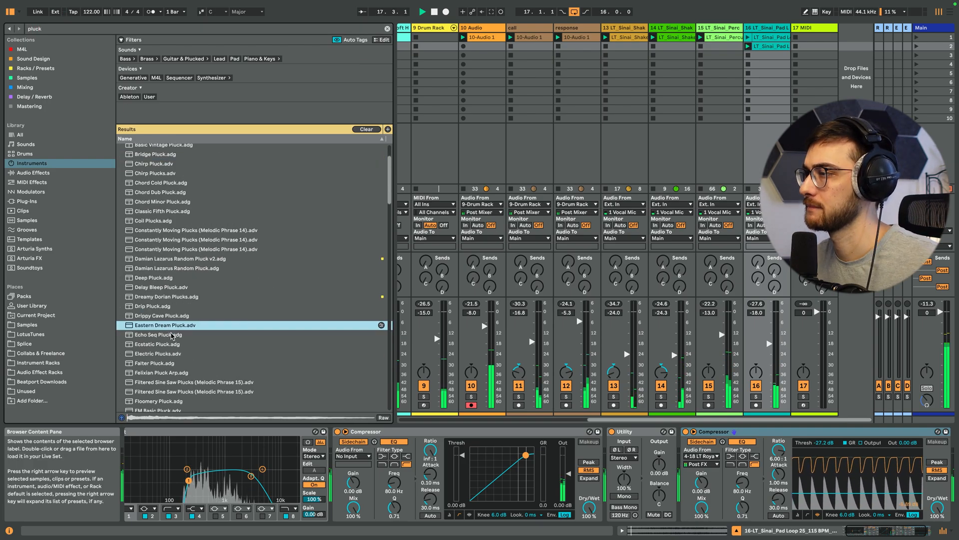
{"action": "scroll", "coordinate": [170, 330], "scroll_direction": "down", "scroll_amount": 1}
{"action": "left_click", "coordinate": [164, 332]}
{"action": "scroll", "coordinate": [167, 337], "scroll_direction": "down", "scroll_amount": 2}
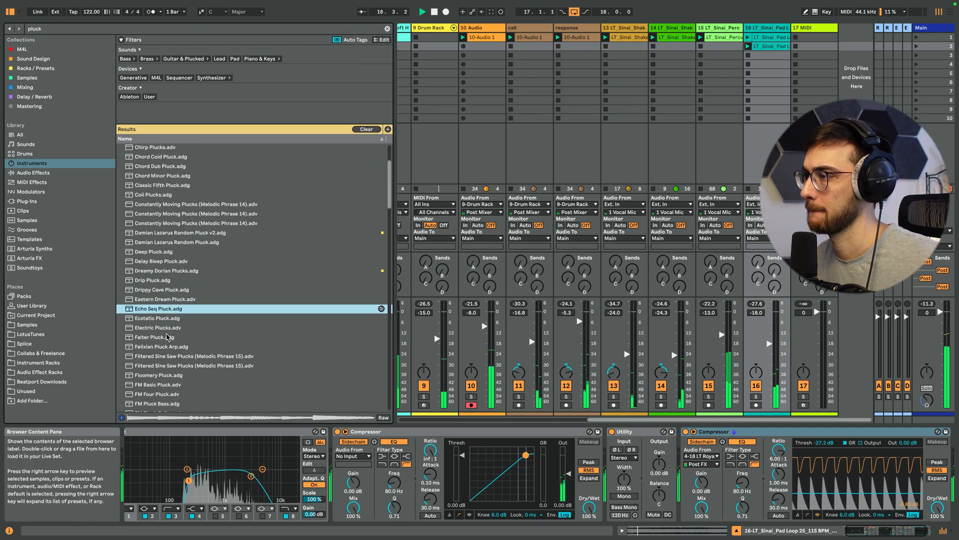
{"action": "scroll", "coordinate": [166, 330], "scroll_direction": "down", "scroll_amount": 1}
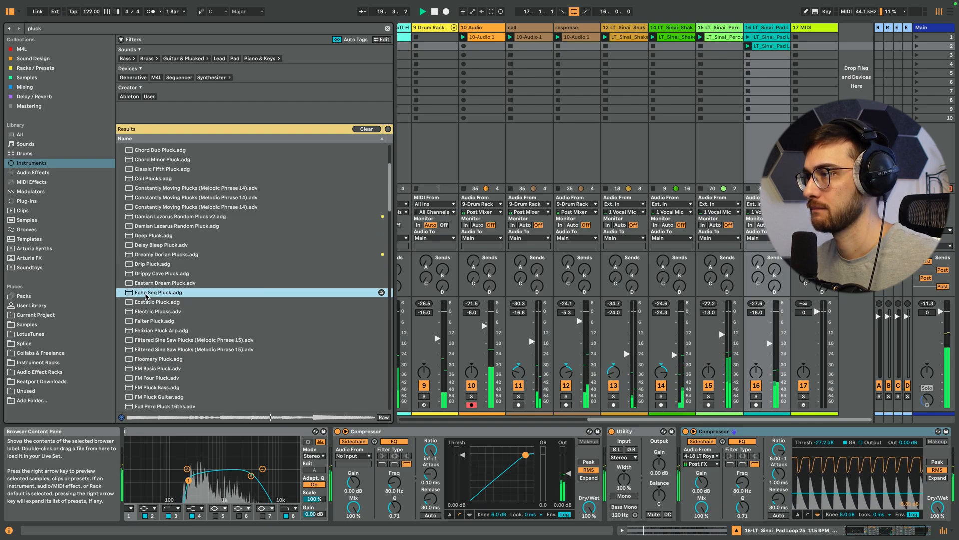
Audition Ecstatic Pluck.adg and load it onto the empty MIDI track
{"action": "left_click", "coordinate": [149, 302]}
{"action": "scroll", "coordinate": [160, 308], "scroll_direction": "down", "scroll_amount": 1}
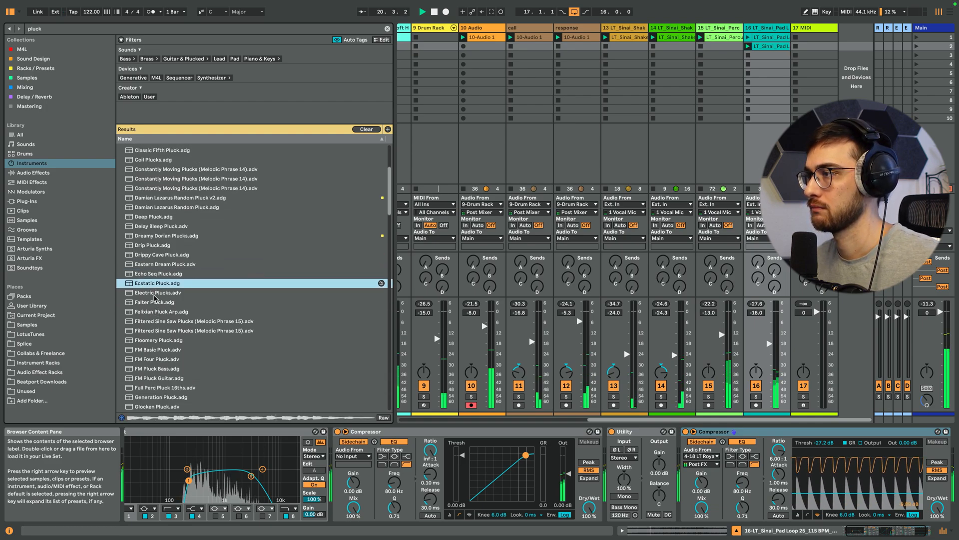
{"action": "left_click", "coordinate": [810, 29]}
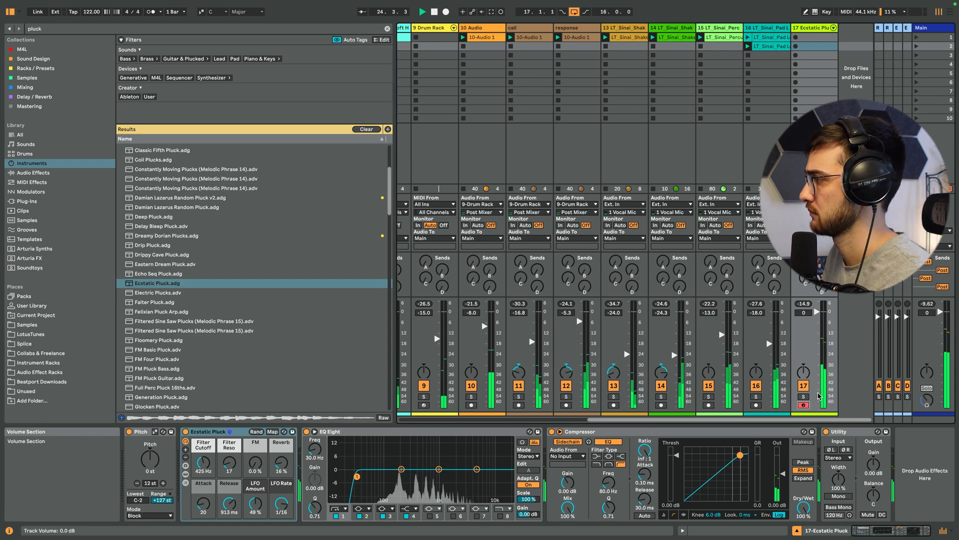
Lower the pluck track's volume to -14.6 dB and set Filter Cutoff to 1.27 kHz, FM to 12 %, Reverb to 39 % and LFO Amount to 0 %
{"action": "left_click_drag", "start_coordinate": [823, 324], "coordinate": [823, 334]}
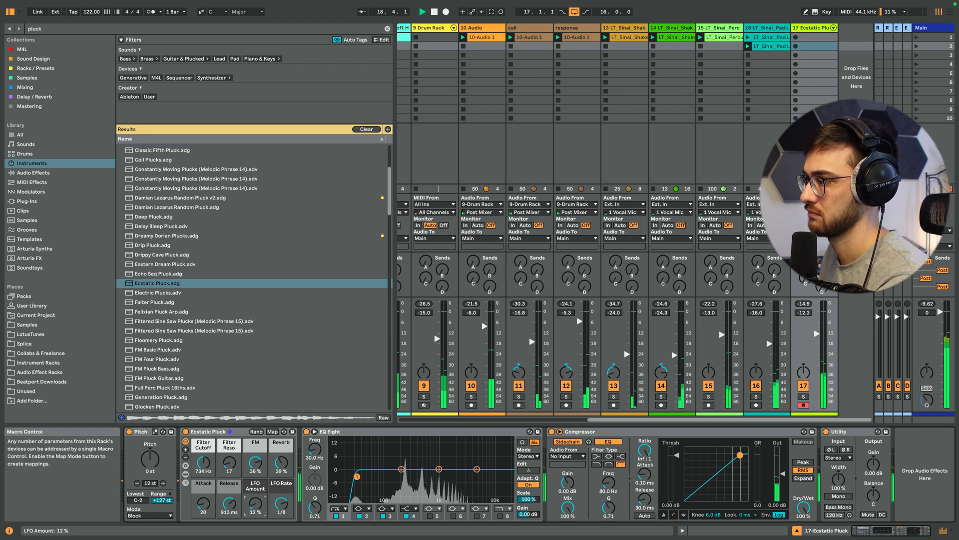
{"action": "left_click_drag", "start_coordinate": [255, 464], "coordinate": [255, 457]}
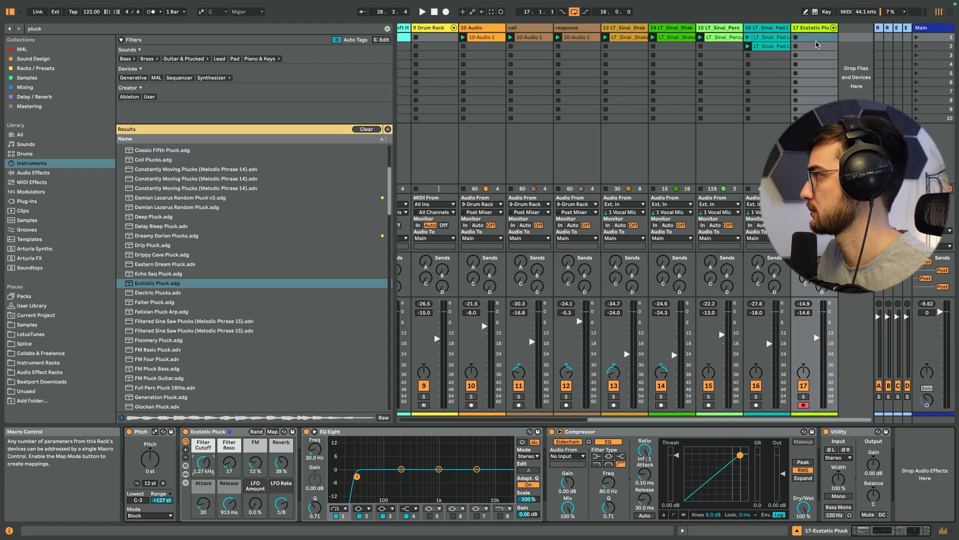
Create an empty MIDI clip in the pluck track's first slot, enlarge the clip editor and check the key of the second pad loop
{"action": "double_click", "coordinate": [816, 39]}
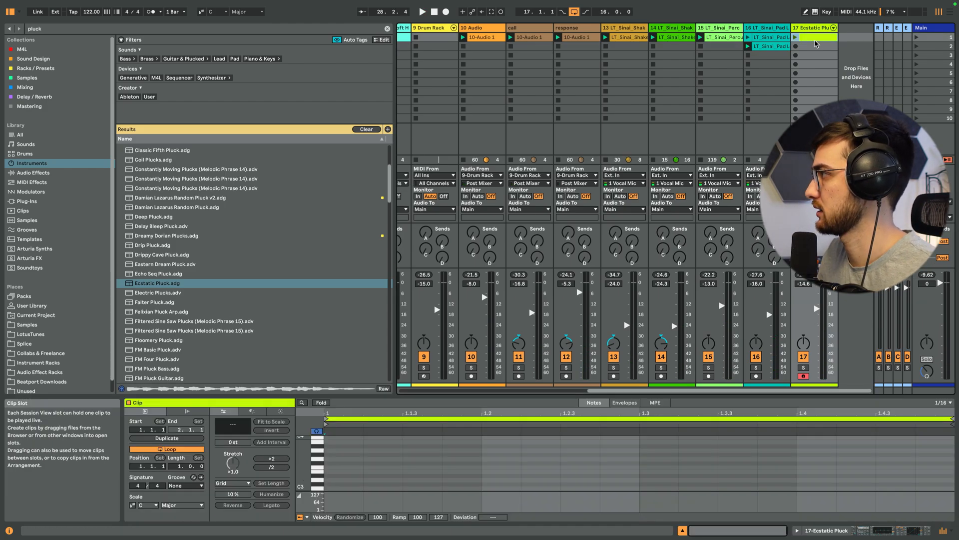
{"action": "left_click_drag", "start_coordinate": [542, 395], "coordinate": [553, 220]}
{"action": "left_click", "coordinate": [769, 46]}
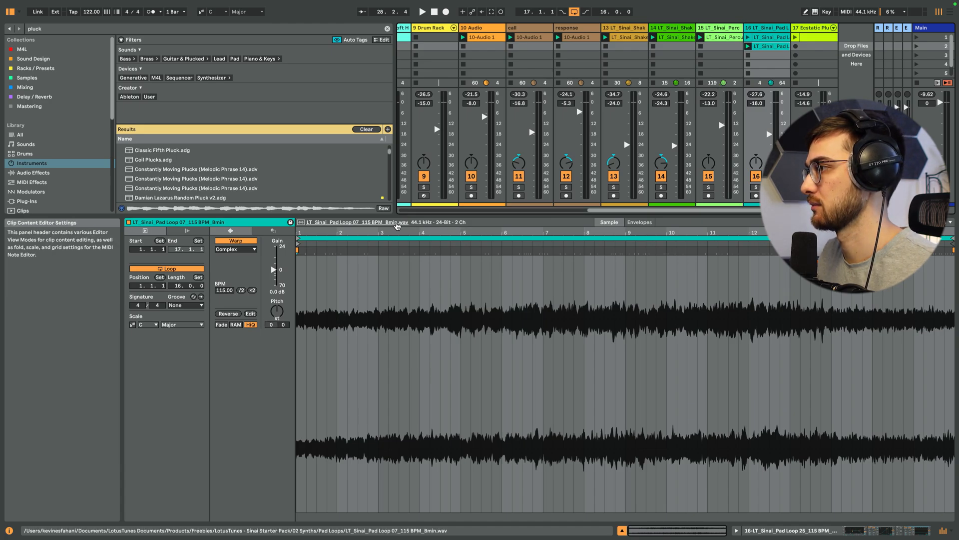
{"action": "left_click", "coordinate": [810, 40]}
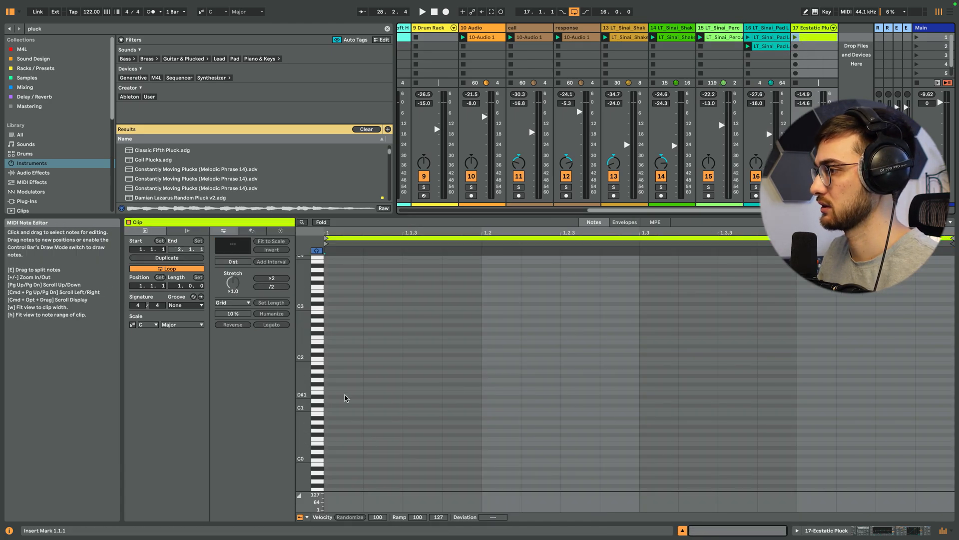
Enable the scale for the new pluck clip and set it to B Minor
{"action": "left_click", "coordinate": [132, 324]}
{"action": "left_click", "coordinate": [148, 324]}
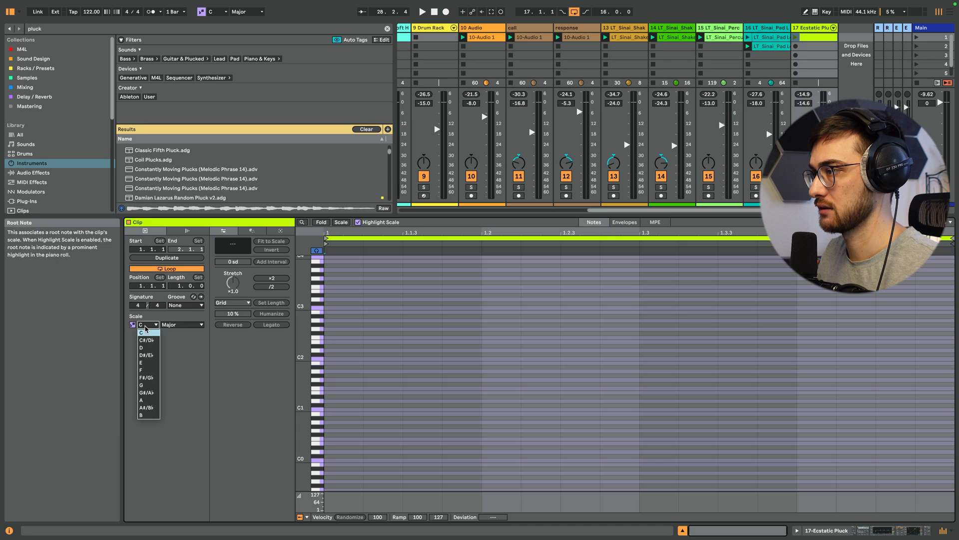
{"action": "left_click", "coordinate": [143, 414]}
{"action": "left_click", "coordinate": [173, 324]}
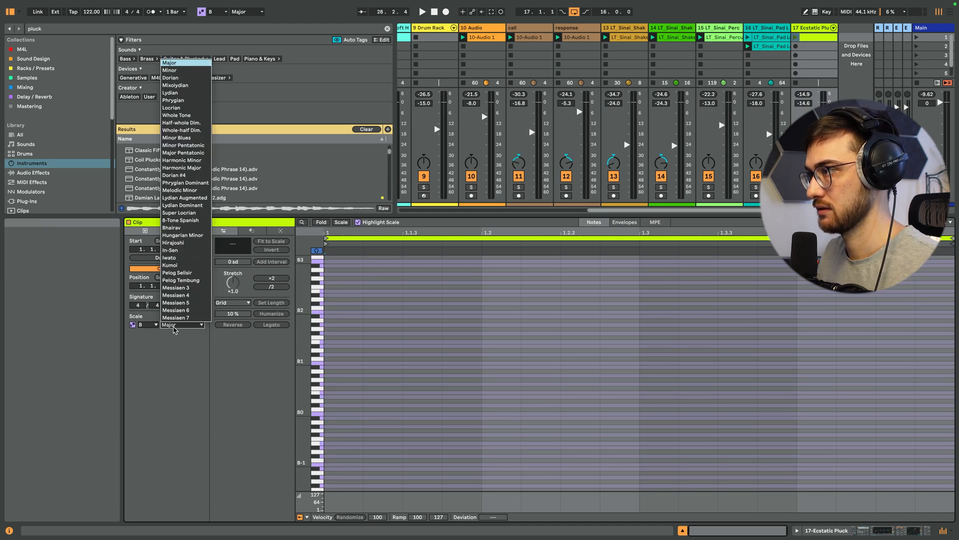
{"action": "left_click", "coordinate": [178, 71]}
Add a sixteenth note on B at 1.1.2 in the pluck clip and transpose it up an octave to B2
{"action": "left_click", "coordinate": [366, 408]}
{"action": "left_click_drag", "start_coordinate": [305, 404], "coordinate": [330, 405]}
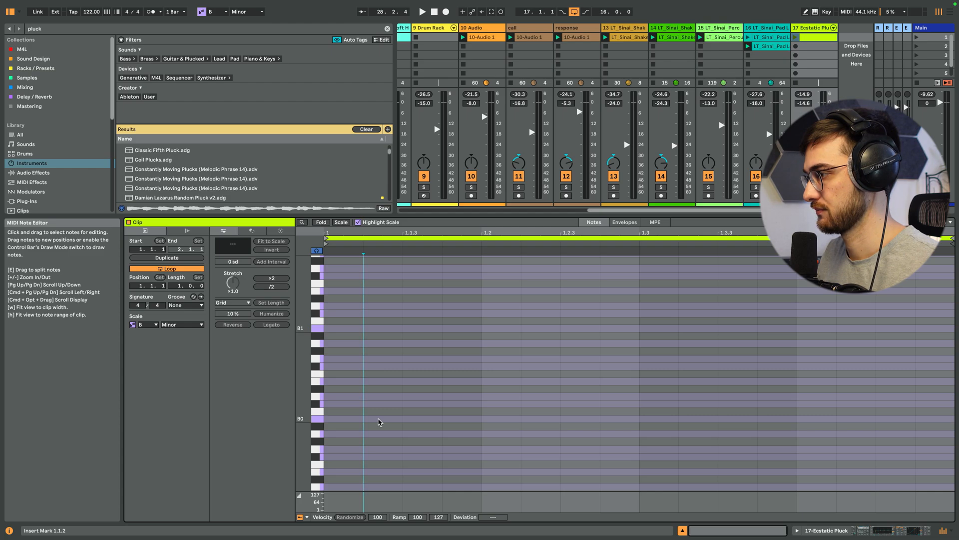
{"action": "right_click", "coordinate": [378, 418]}
{"action": "left_click", "coordinate": [346, 431]}
{"action": "left_click", "coordinate": [383, 420]}
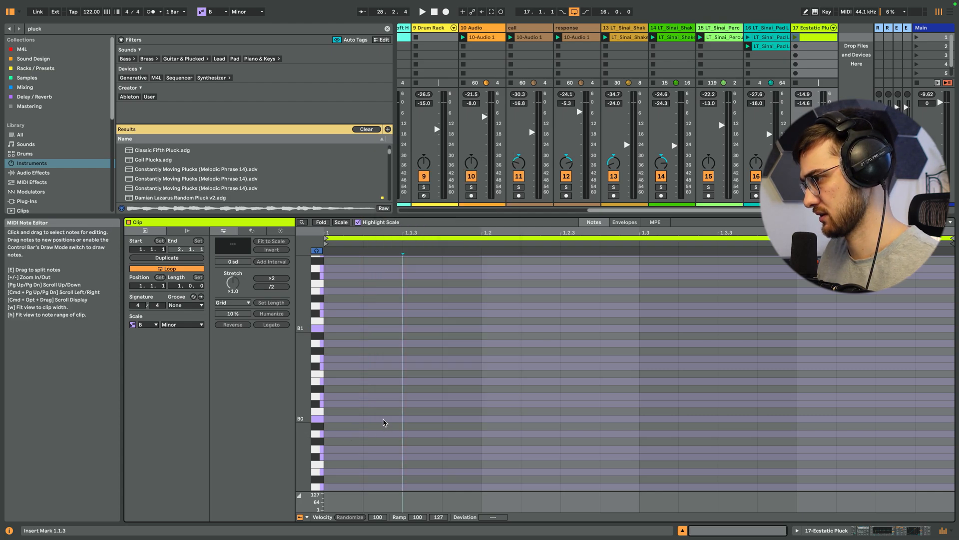
{"action": "double_click", "coordinate": [384, 420]}
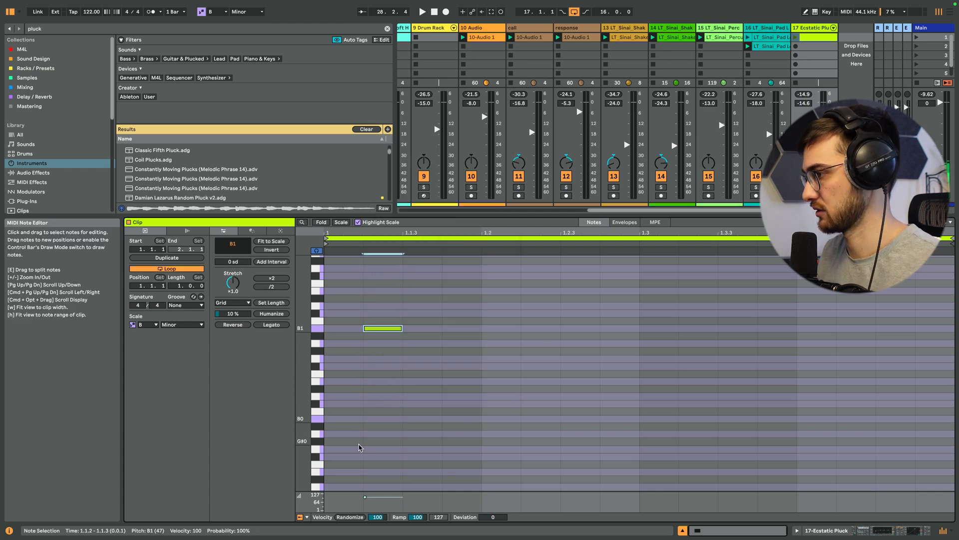
{"action": "key", "text": "shift+Up"}
Add further B2 sixteenth notes at 1.1.4, 1.2.2, 1.3, 1.3.4 and 1.4.3 in the pluck clip
{"action": "double_click", "coordinate": [462, 381]}
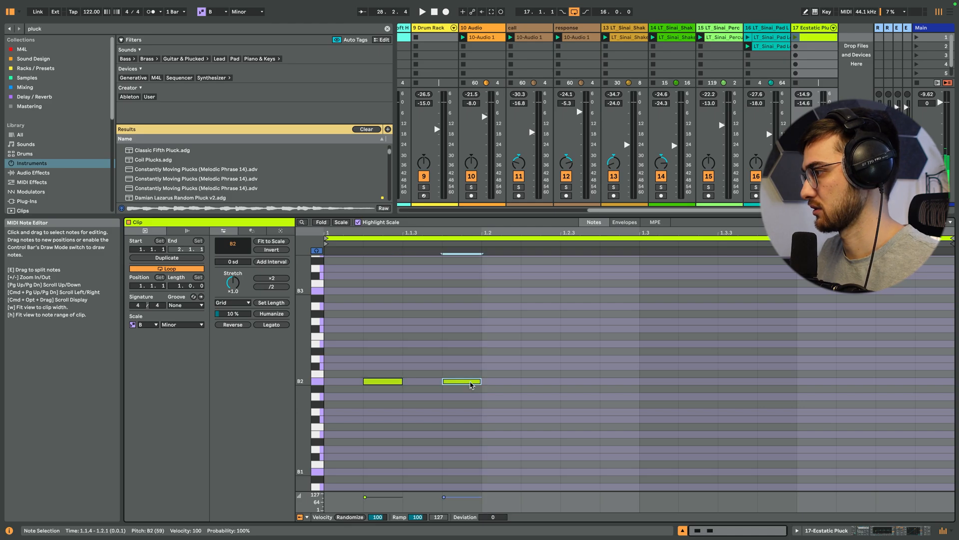
{"action": "double_click", "coordinate": [540, 381]}
{"action": "double_click", "coordinate": [659, 381]}
{"action": "left_click", "coordinate": [790, 386]}
{"action": "double_click", "coordinate": [788, 383]}
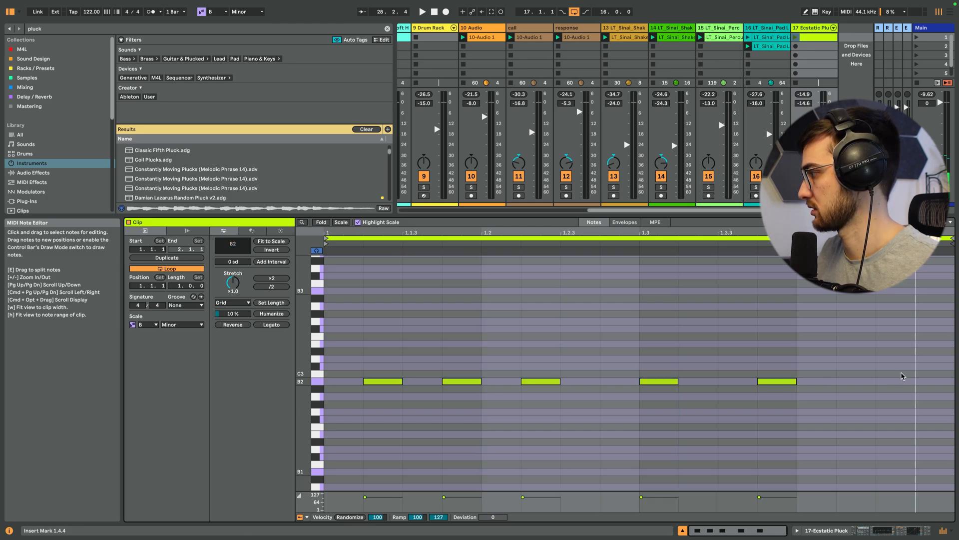
{"action": "double_click", "coordinate": [895, 381]}
Play the pluck clip, lower its track volume to -16.8 dB and set Filter Cutoff 425 Hz, Attack 0, FM 0 % and Release 1.52 ms
{"action": "key", "text": "space"}
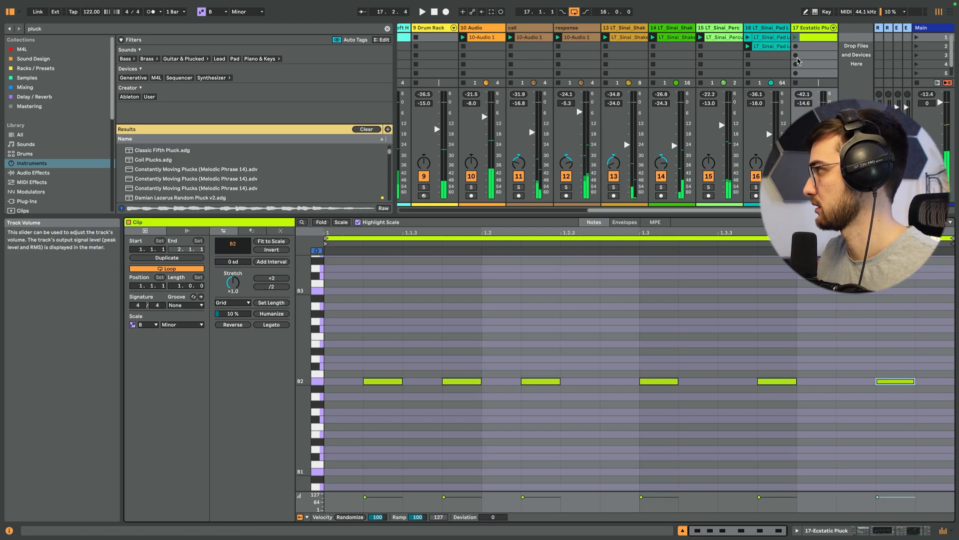
{"action": "left_click_drag", "start_coordinate": [803, 103], "coordinate": [817, 132]}
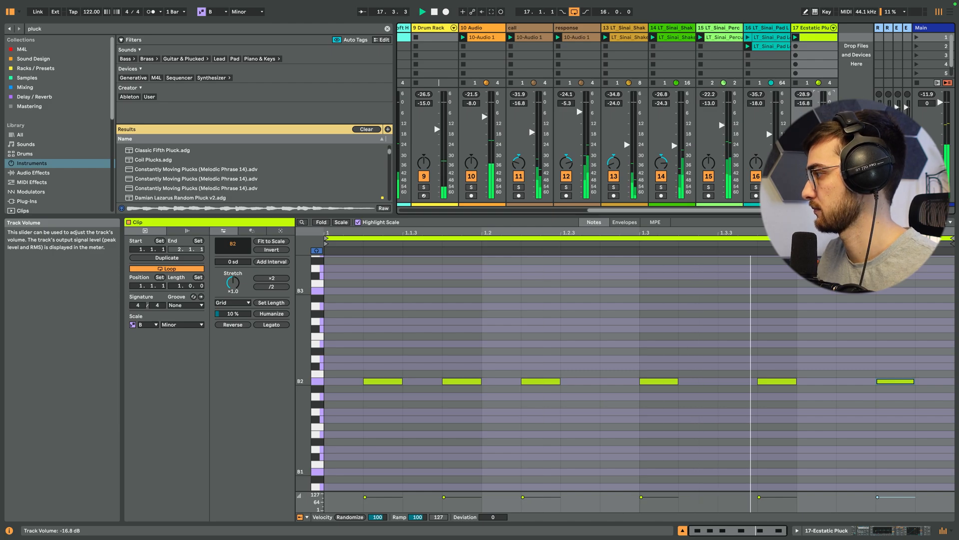
{"action": "key", "text": "shift+Tab"}
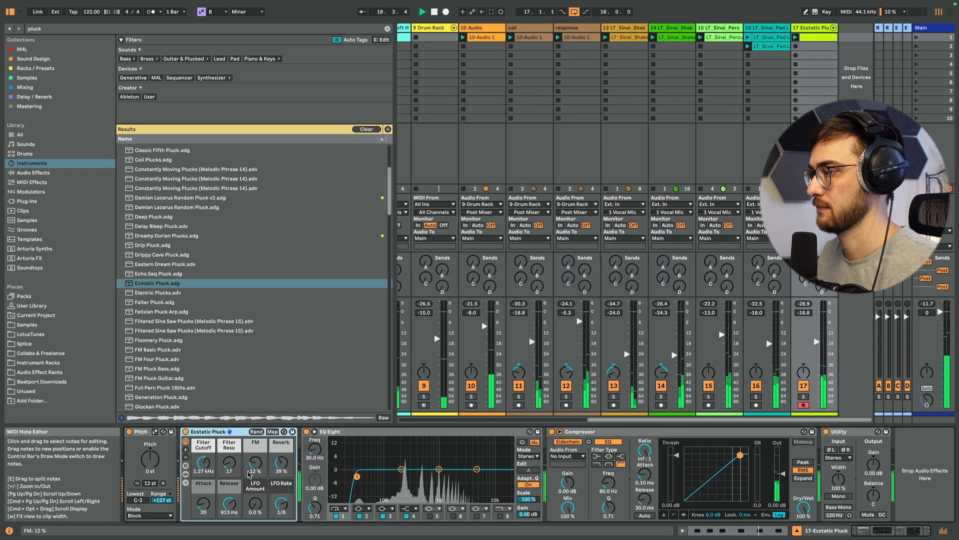
{"action": "left_click_drag", "start_coordinate": [229, 503], "coordinate": [230, 525]}
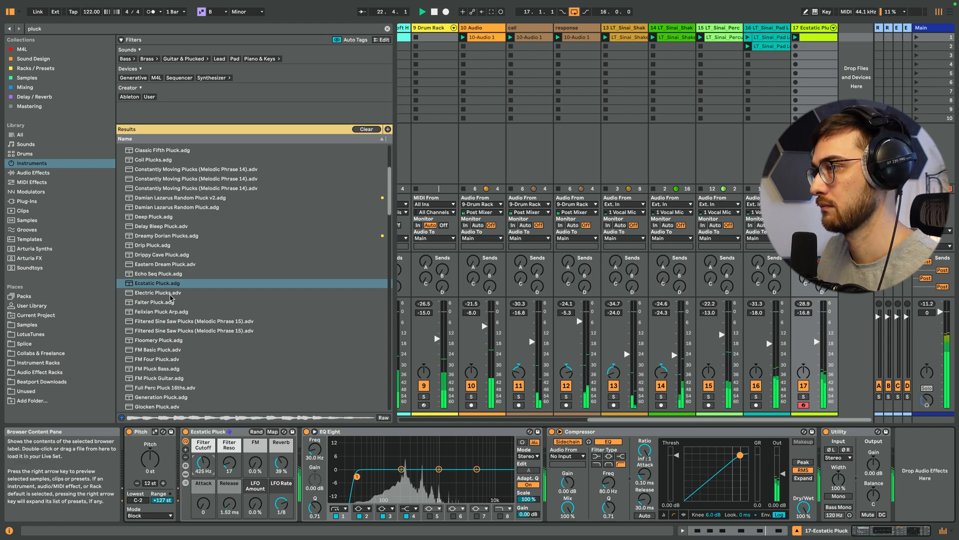
Audition Felixian Pluck Arp.adg and replace the Ecstatic Pluck instrument with it
{"action": "left_click", "coordinate": [158, 312]}
{"action": "scroll", "coordinate": [170, 357], "scroll_direction": "down", "scroll_amount": 3}
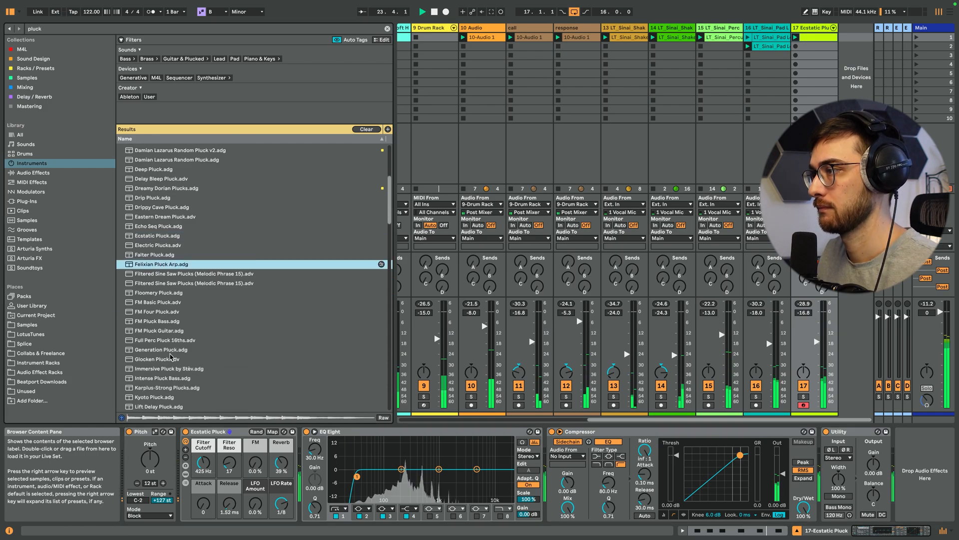
{"action": "left_click_drag", "start_coordinate": [160, 269], "coordinate": [237, 434]}
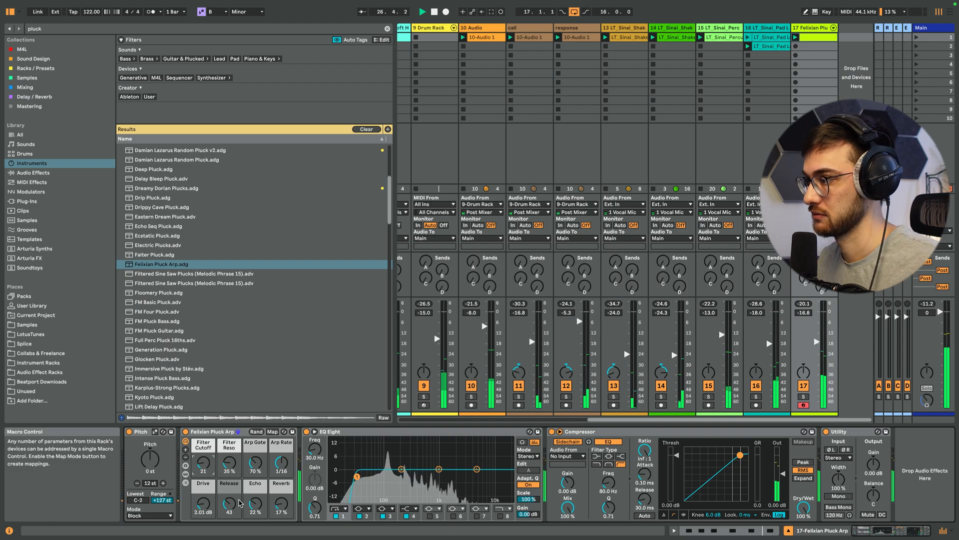
Reopen the pluck clip's notes and add a B3 sixteenth note at 1.2.4
{"action": "key", "text": "shift+Tab"}
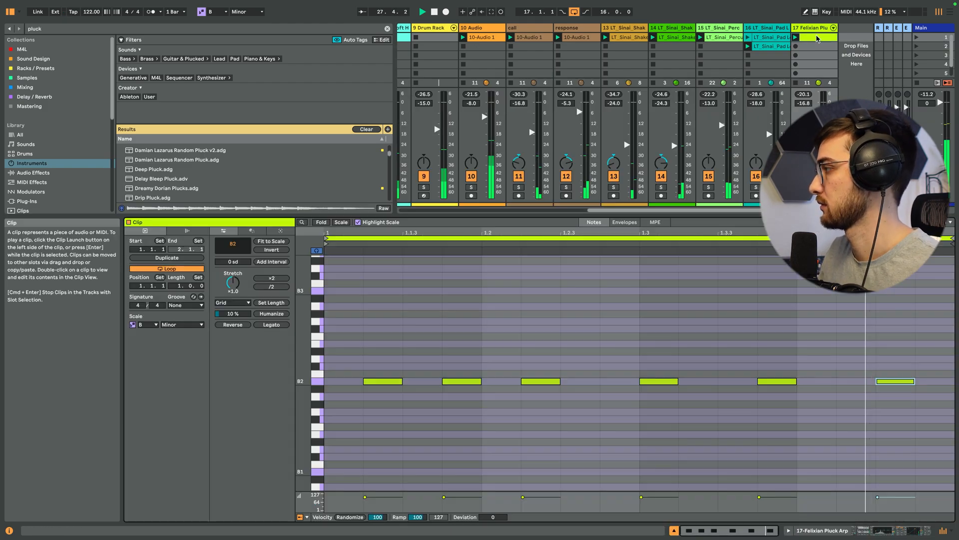
{"action": "scroll", "coordinate": [602, 332], "scroll_direction": "up", "scroll_amount": 2}
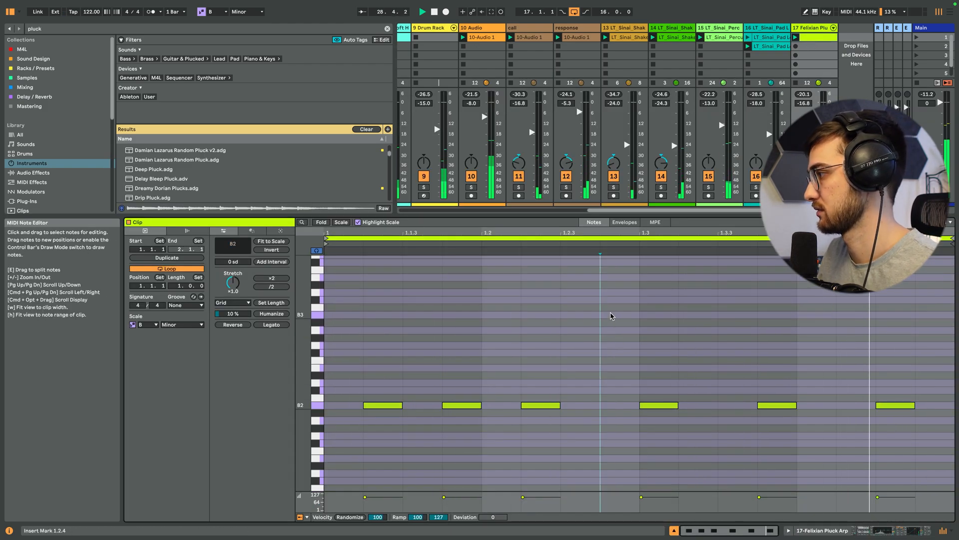
{"action": "double_click", "coordinate": [618, 315]}
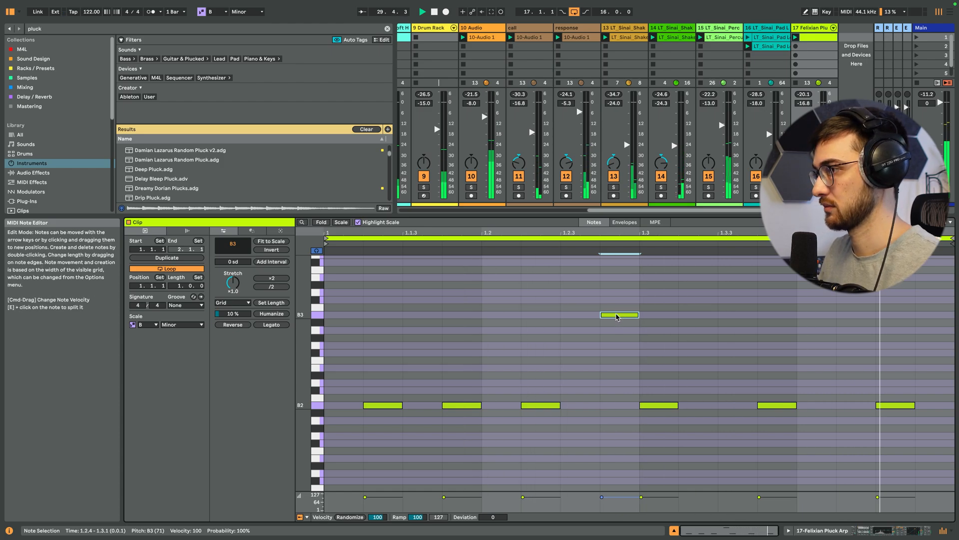
Move the B3 note in the pluck clip down to A3 and extend it to run from 1.2.3 to 1.3
{"action": "left_click_drag", "start_coordinate": [617, 317], "coordinate": [639, 330]}
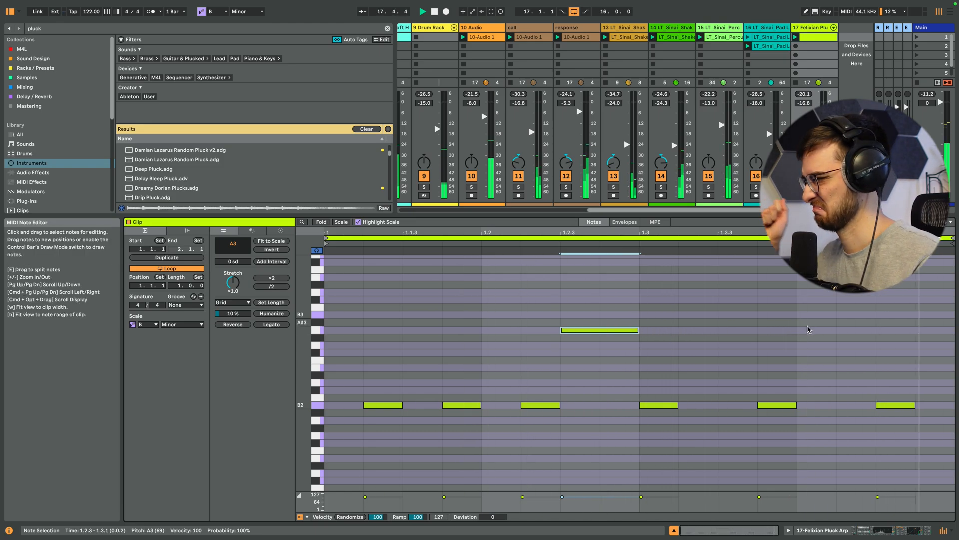
{"action": "scroll", "coordinate": [817, 338], "scroll_direction": "up", "scroll_amount": 1}
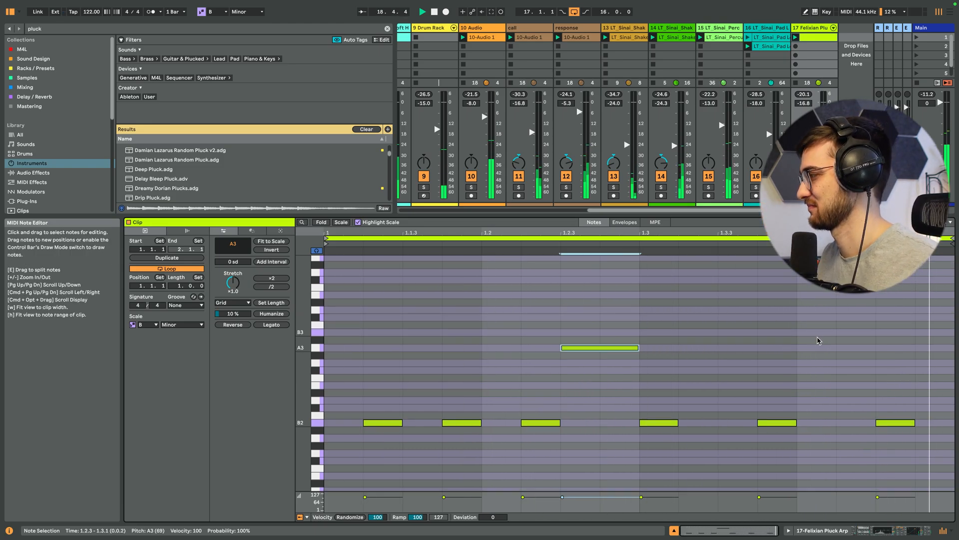
Inspect the Felixian Plucks synth inside the Felixian Pluck Arp rack's device chain
{"action": "key", "text": "shift+Tab"}
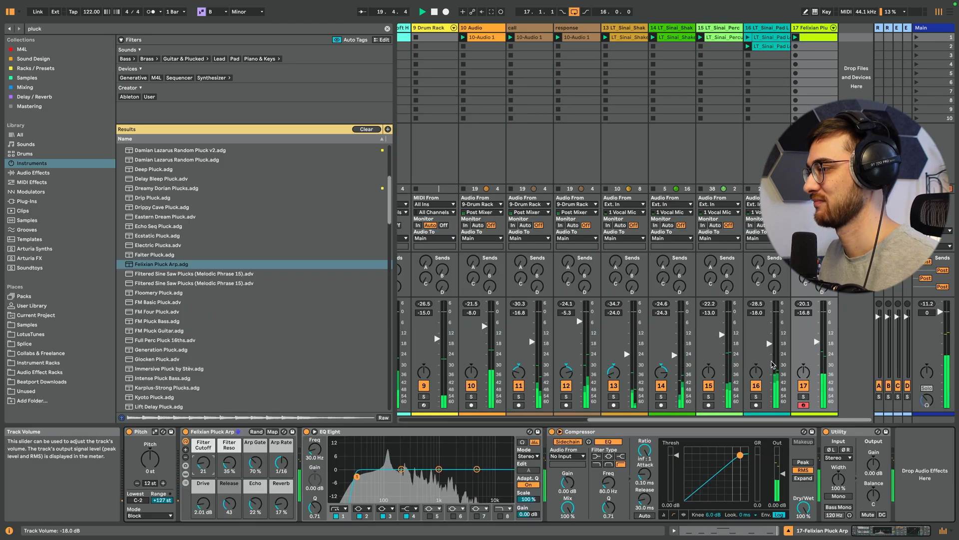
{"action": "left_click", "coordinate": [215, 432]}
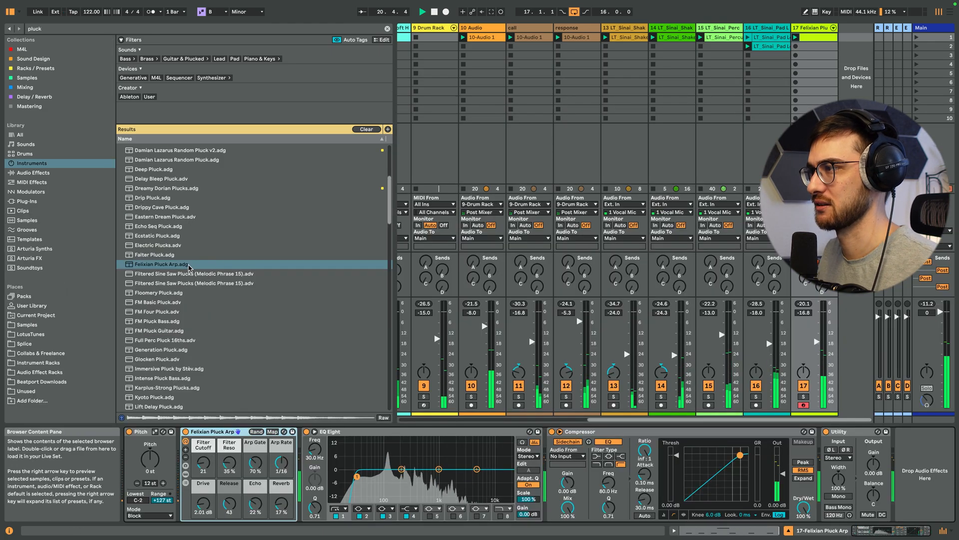
{"action": "left_click", "coordinate": [186, 474]}
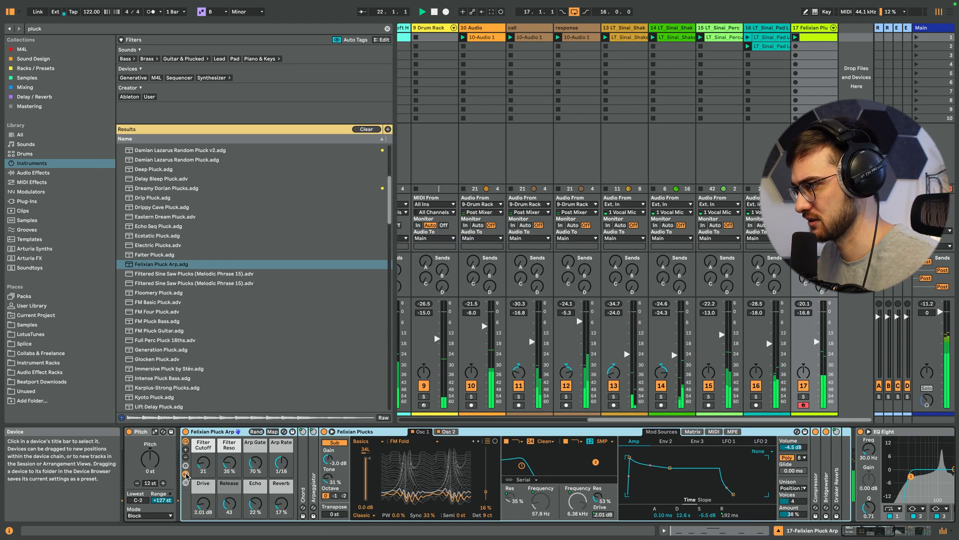
{"action": "left_click", "coordinate": [386, 433]}
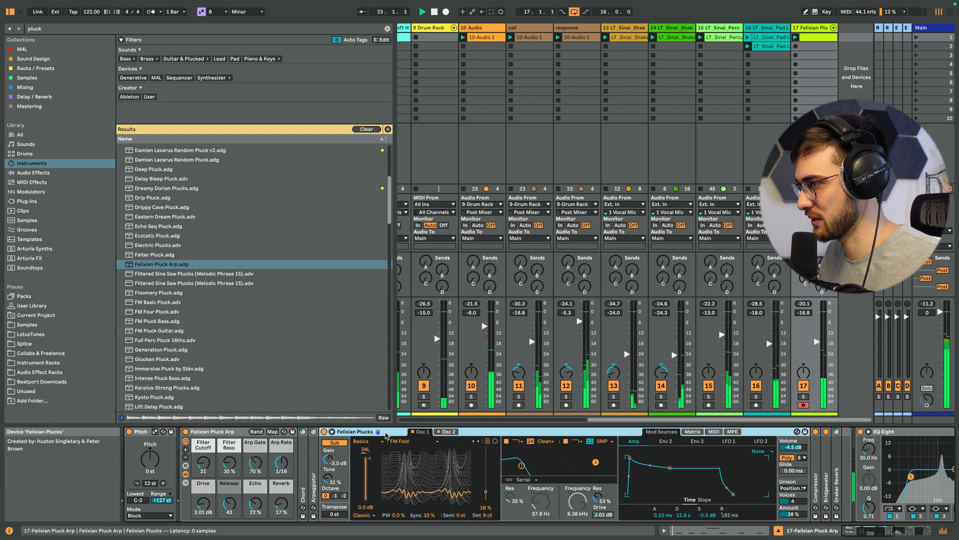
{"action": "left_click", "coordinate": [186, 474]}
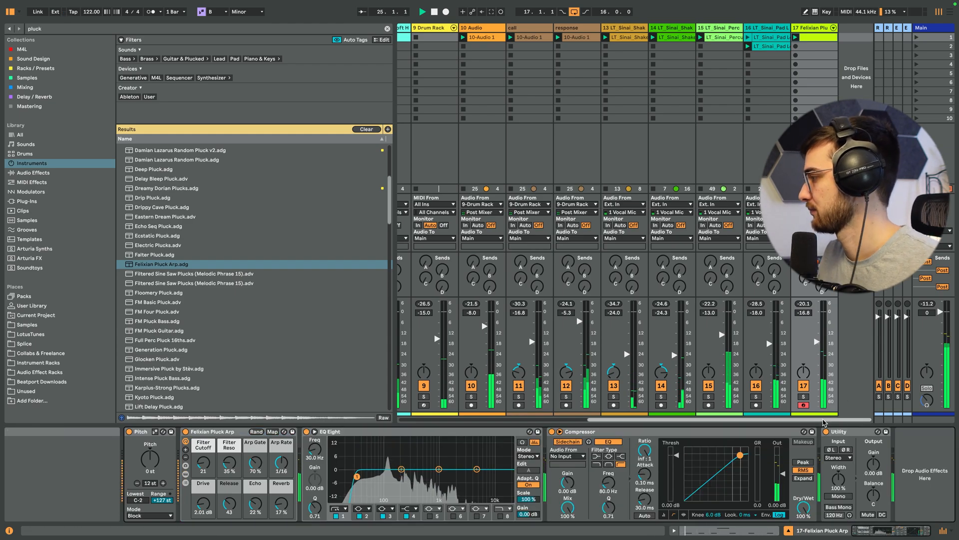
Search the entire library for "bmin"
{"action": "left_click", "coordinate": [111, 31]}
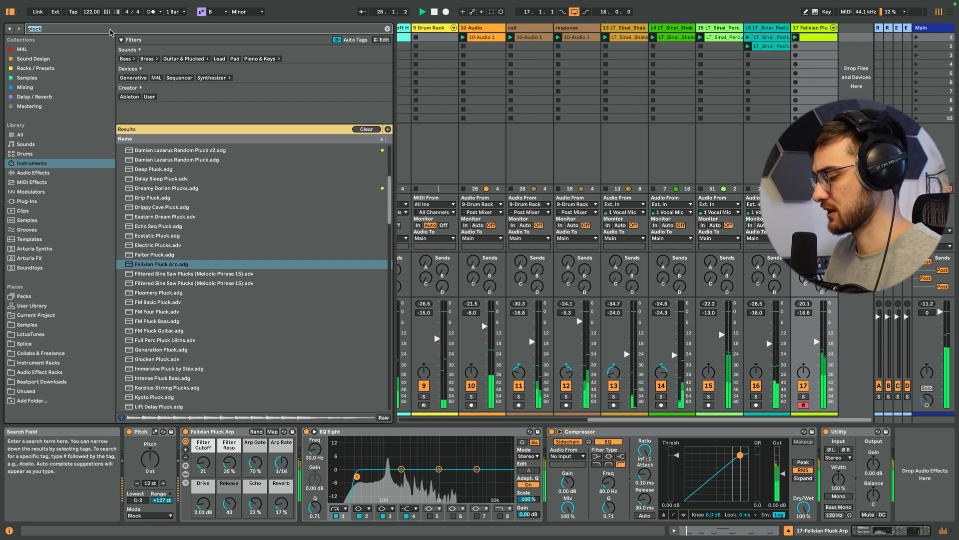
{"action": "type", "text": "bml"}
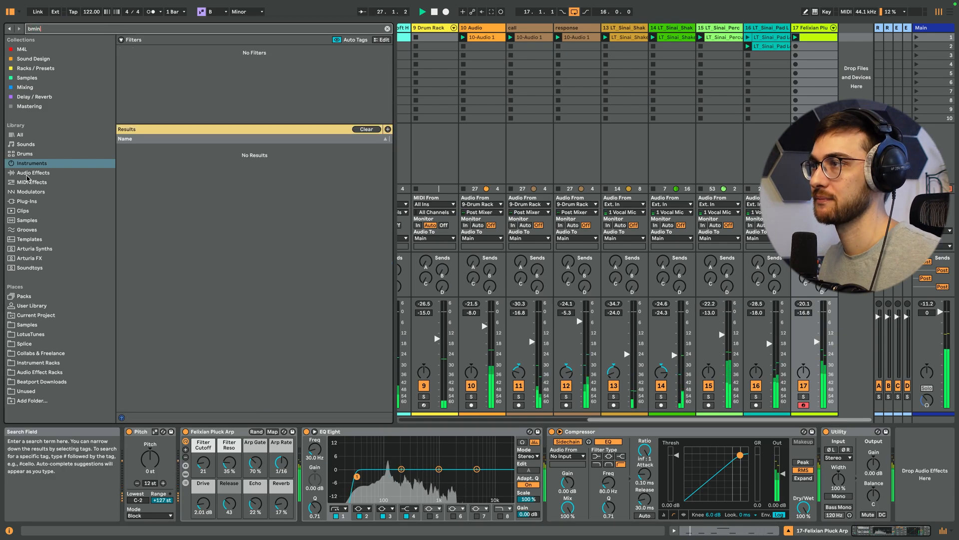
{"action": "left_click", "coordinate": [20, 135]}
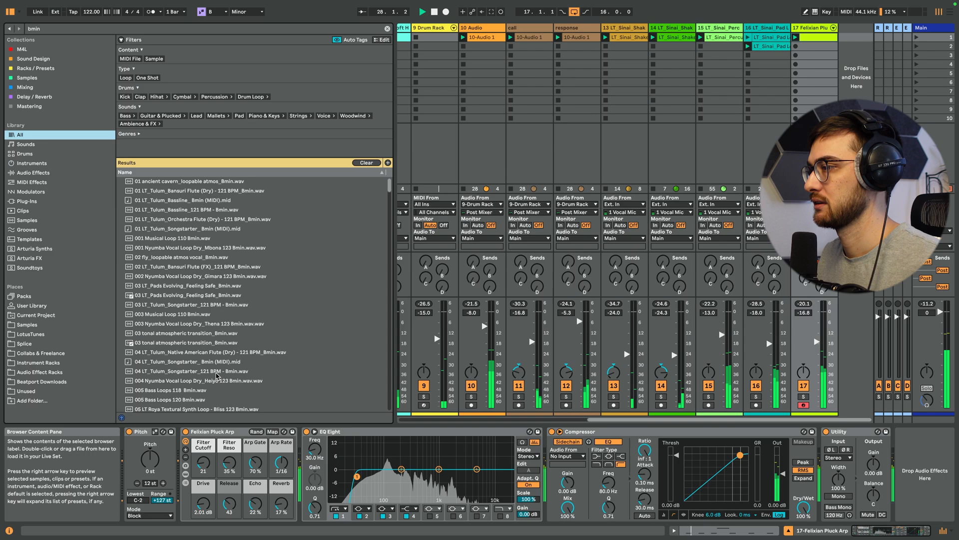
Audition the Tulum bassline, Bansuri and orchestra flutes, the ancient cavern atmos and 001 Musical Loop 110 Bmin.wav
{"action": "left_click", "coordinate": [166, 210]}
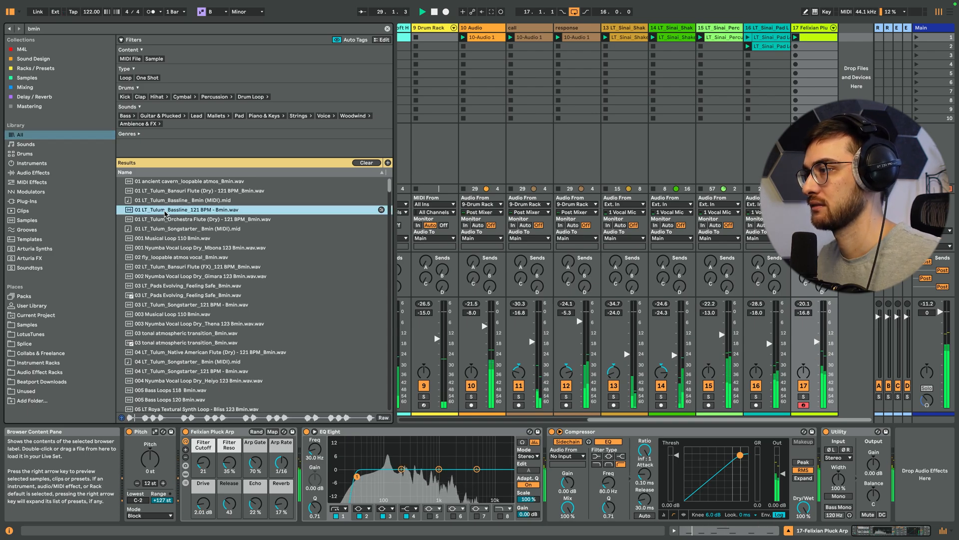
{"action": "left_click", "coordinate": [173, 192]}
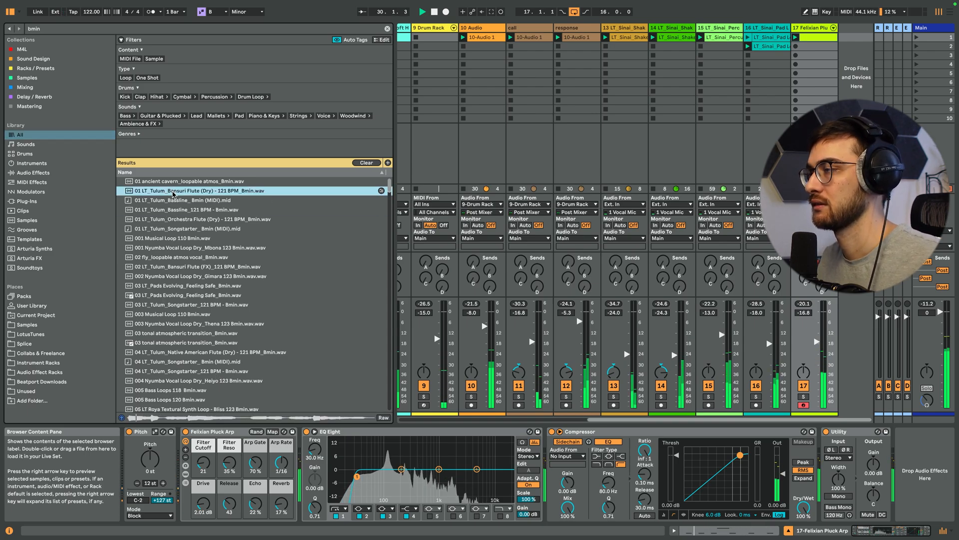
{"action": "left_click", "coordinate": [179, 183]}
{"action": "scroll", "coordinate": [187, 193], "scroll_direction": "down", "scroll_amount": 1}
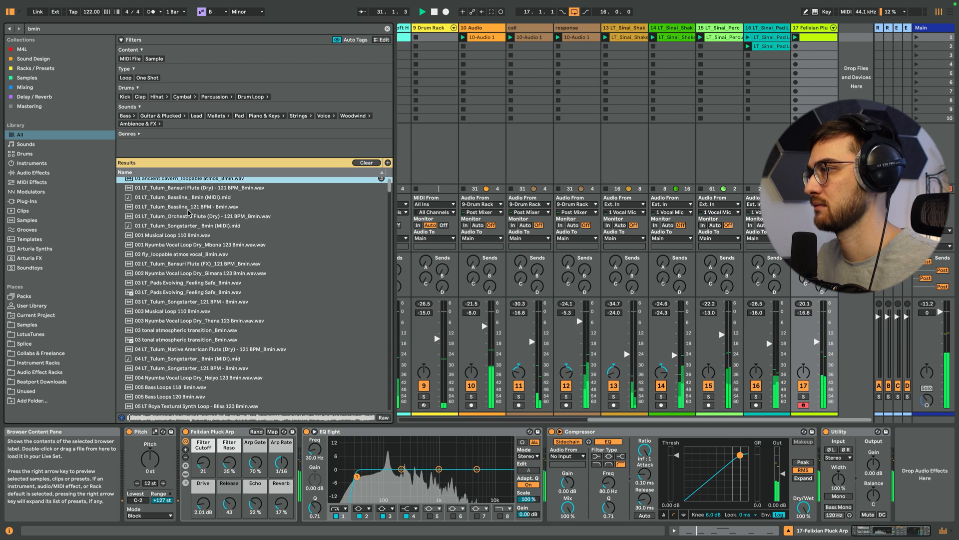
{"action": "left_click", "coordinate": [203, 218]}
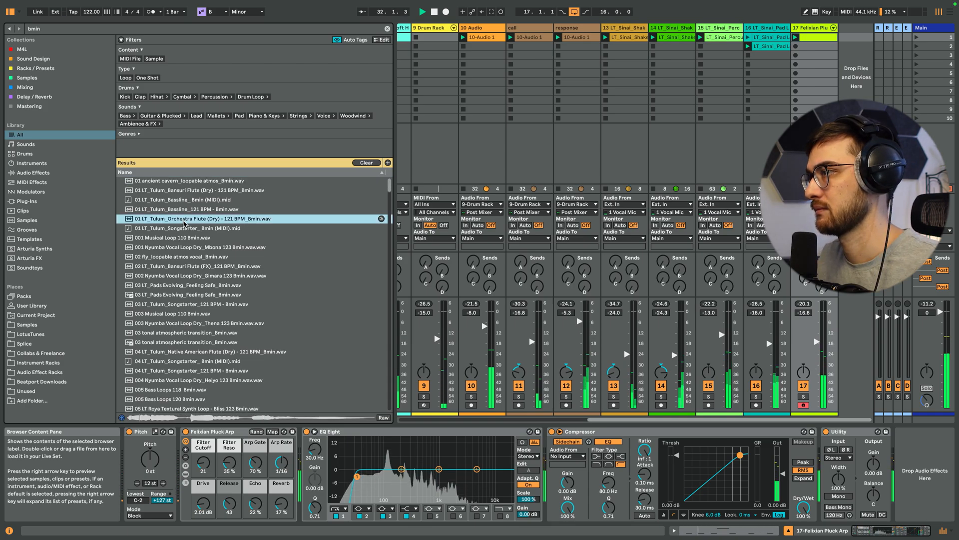
{"action": "left_click", "coordinate": [202, 237]}
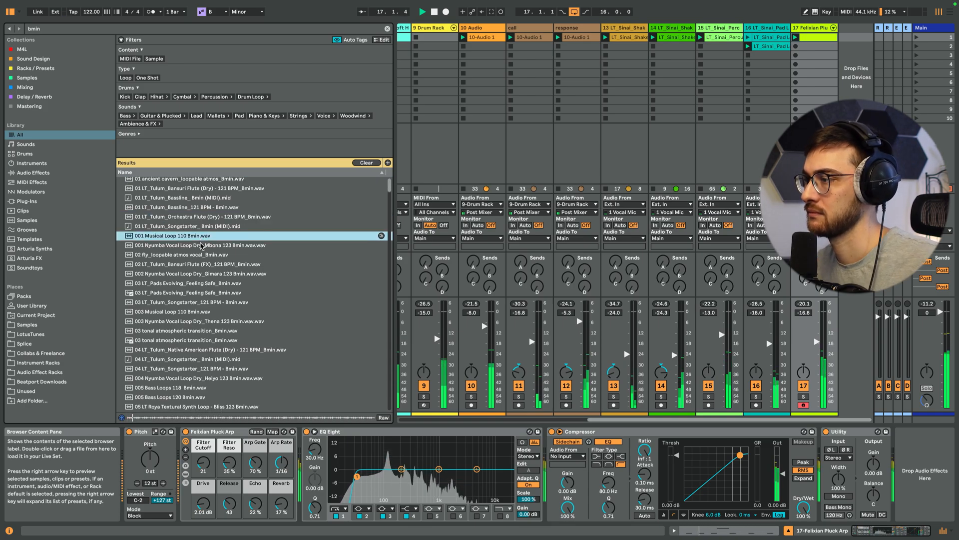
Audition the dry Nyumba vocal loops 001 and 003, 02 fly_loopable atmos vocal and the 03 tonal atmospheric transition
{"action": "left_click", "coordinate": [202, 245]}
{"action": "scroll", "coordinate": [203, 248], "scroll_direction": "down", "scroll_amount": 1}
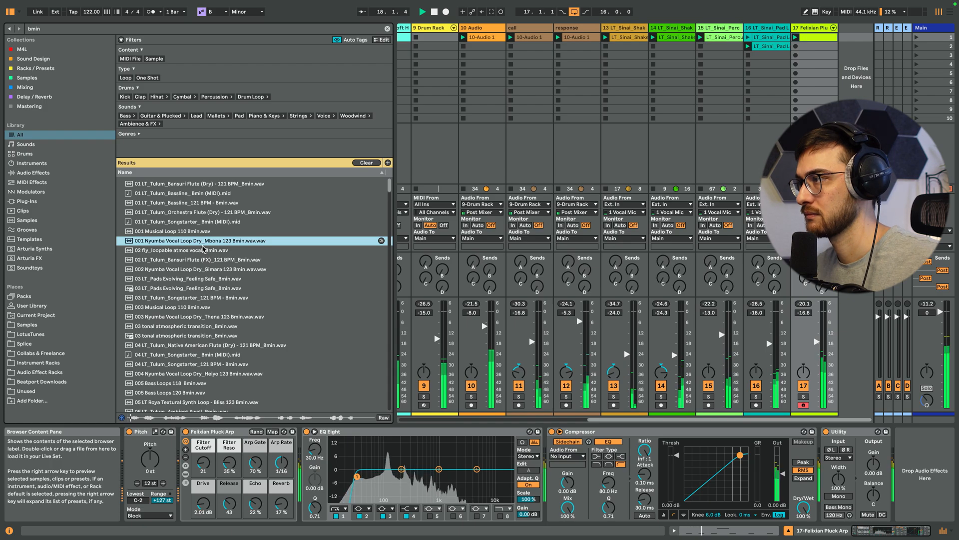
{"action": "left_click", "coordinate": [192, 250]}
{"action": "scroll", "coordinate": [192, 253], "scroll_direction": "down", "scroll_amount": 1}
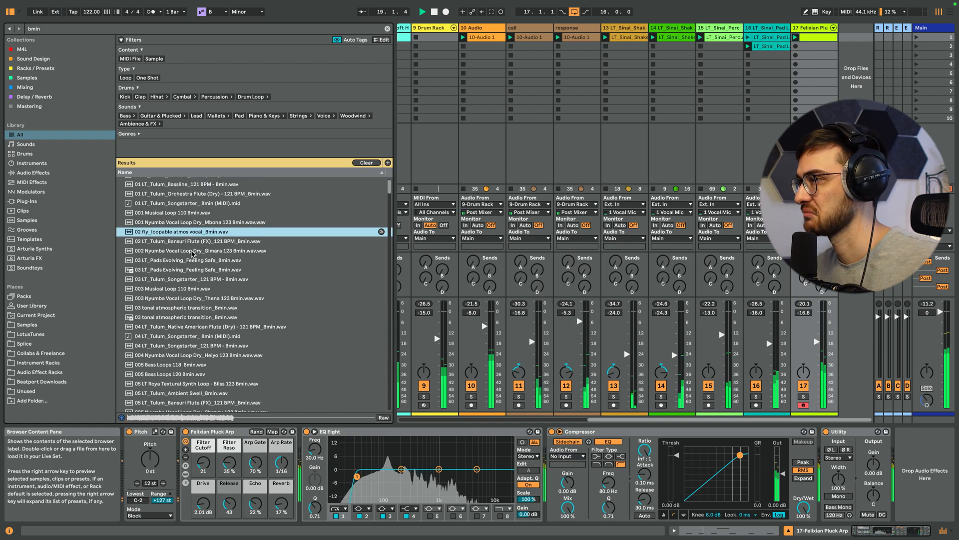
{"action": "scroll", "coordinate": [197, 244], "scroll_direction": "down", "scroll_amount": 2}
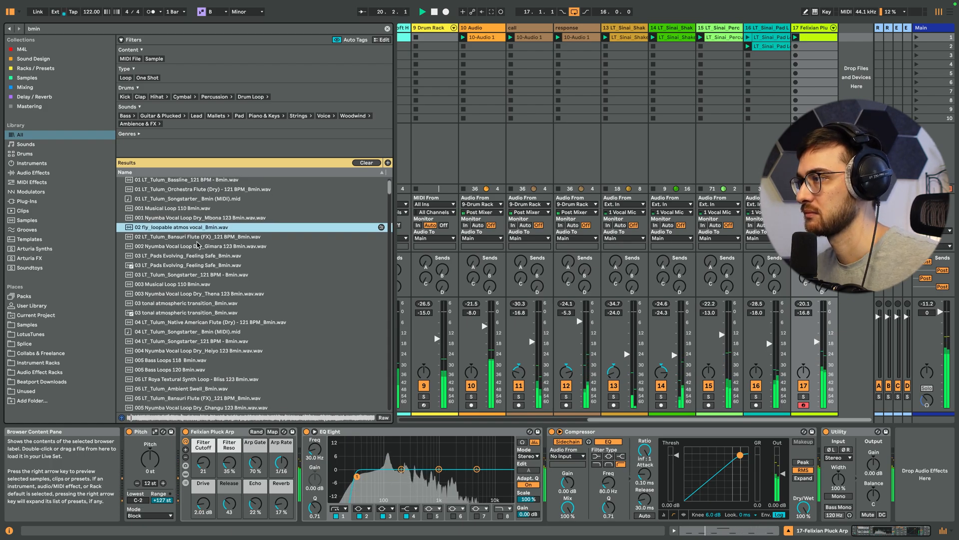
{"action": "left_click", "coordinate": [173, 278]}
{"action": "scroll", "coordinate": [170, 285], "scroll_direction": "down", "scroll_amount": 2}
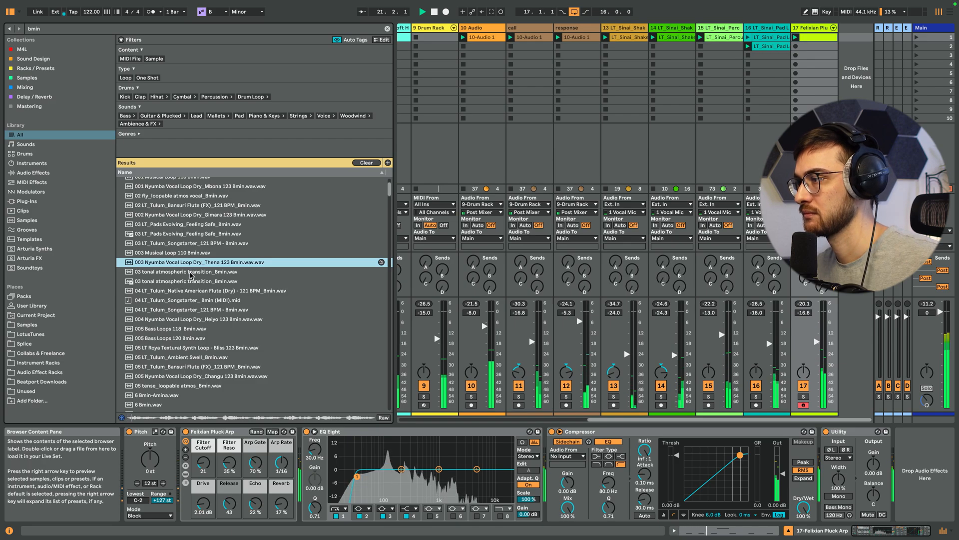
{"action": "scroll", "coordinate": [190, 274], "scroll_direction": "down", "scroll_amount": 2}
{"action": "left_click", "coordinate": [199, 255]}
{"action": "scroll", "coordinate": [202, 259], "scroll_direction": "down", "scroll_amount": 2}
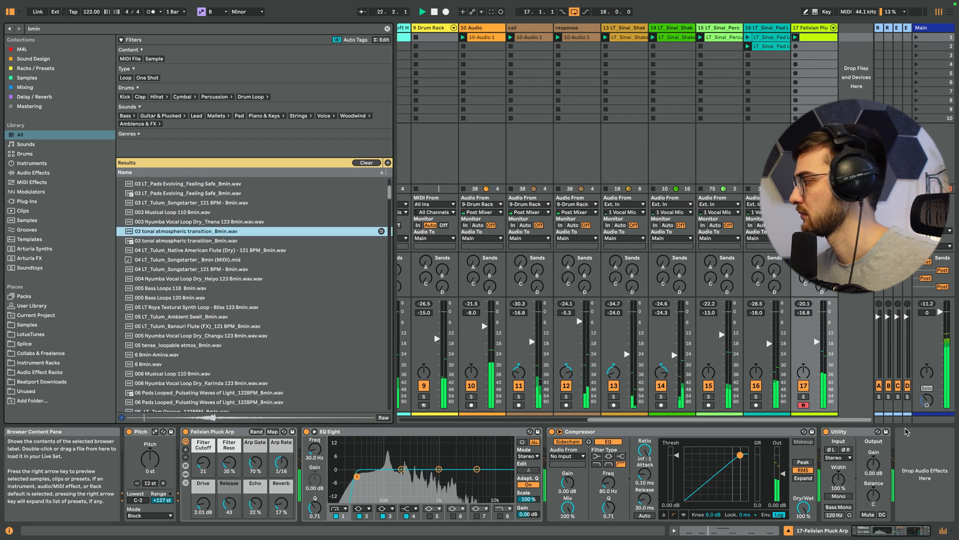
Audition 05 LT_Tulum_Ambient Swell_Bmin.wav and place it in the first scene on a new audio track
{"action": "left_click", "coordinate": [201, 316]}
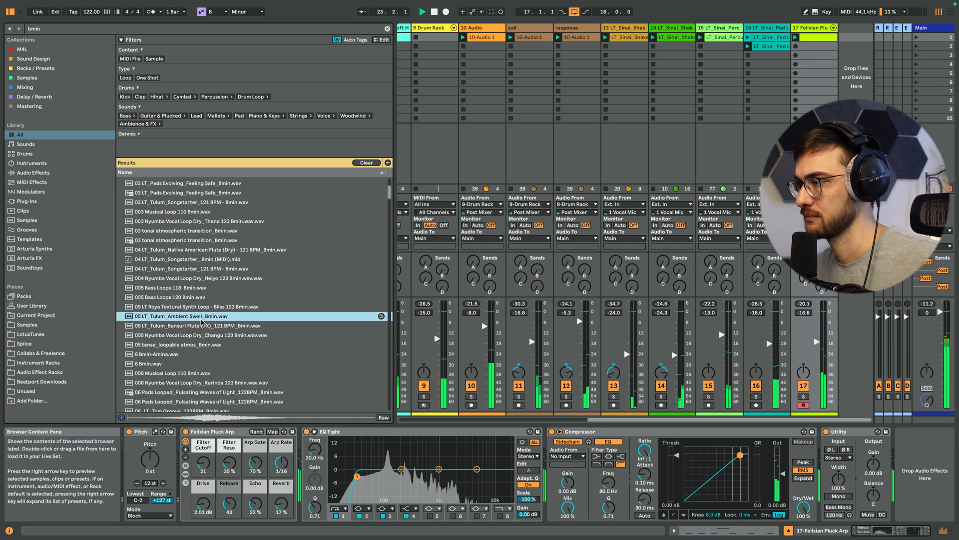
{"action": "scroll", "coordinate": [201, 321], "scroll_direction": "down", "scroll_amount": 1}
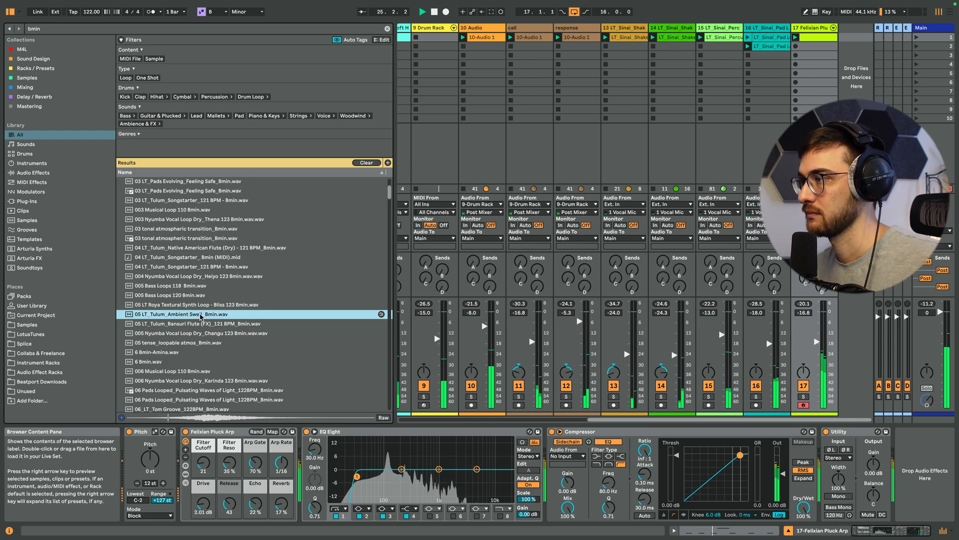
{"action": "left_click_drag", "start_coordinate": [767, 65], "coordinate": [852, 38]}
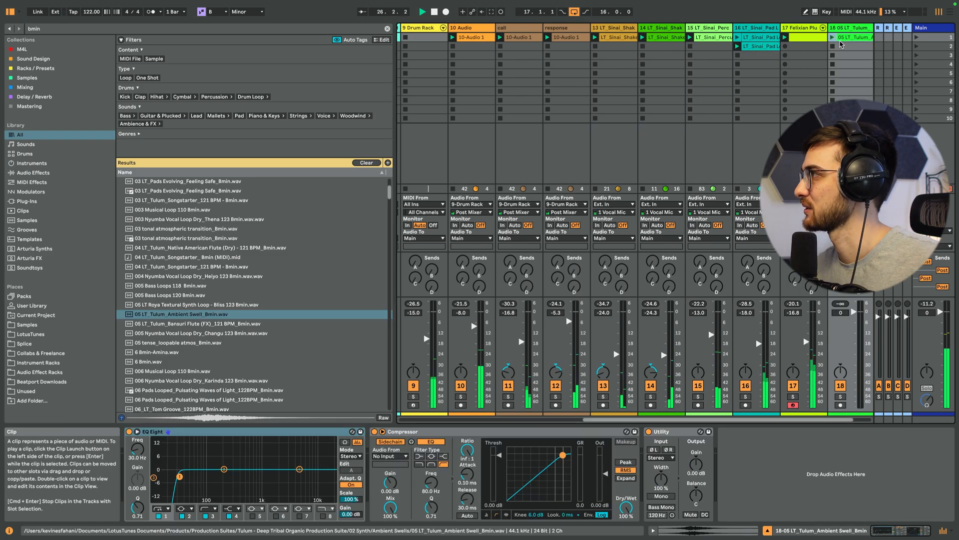
Launch the Ambient Swell clip, raise its Echo send, set its Reverb Spacey send to -3.2 dB and its track volume to -21 dB
{"action": "left_click_drag", "start_coordinate": [813, 420], "coordinate": [836, 420]}
{"action": "left_click_drag", "start_coordinate": [817, 312], "coordinate": [817, 333]}
{"action": "left_click", "coordinate": [795, 37]}
{"action": "left_click_drag", "start_coordinate": [805, 277], "coordinate": [822, 222]}
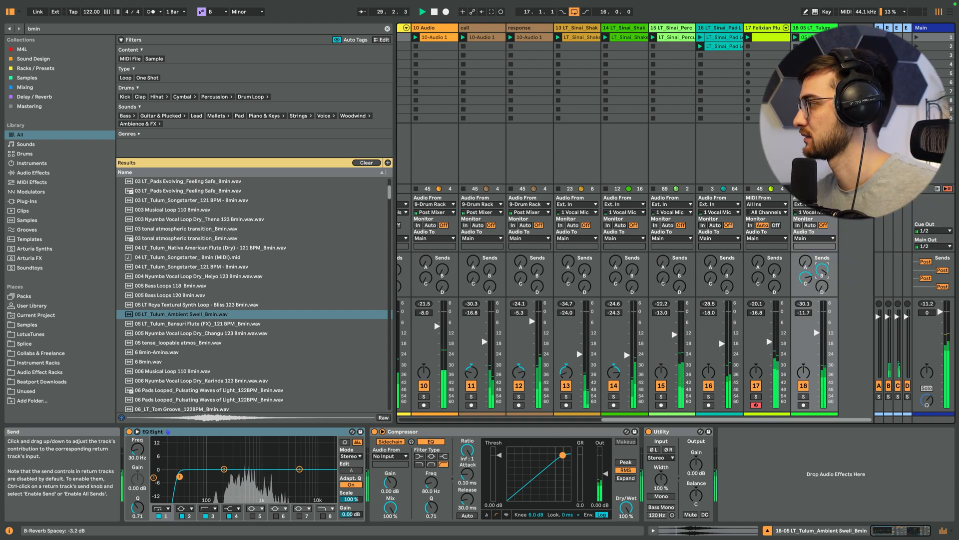
{"action": "left_click_drag", "start_coordinate": [817, 331], "coordinate": [818, 348]}
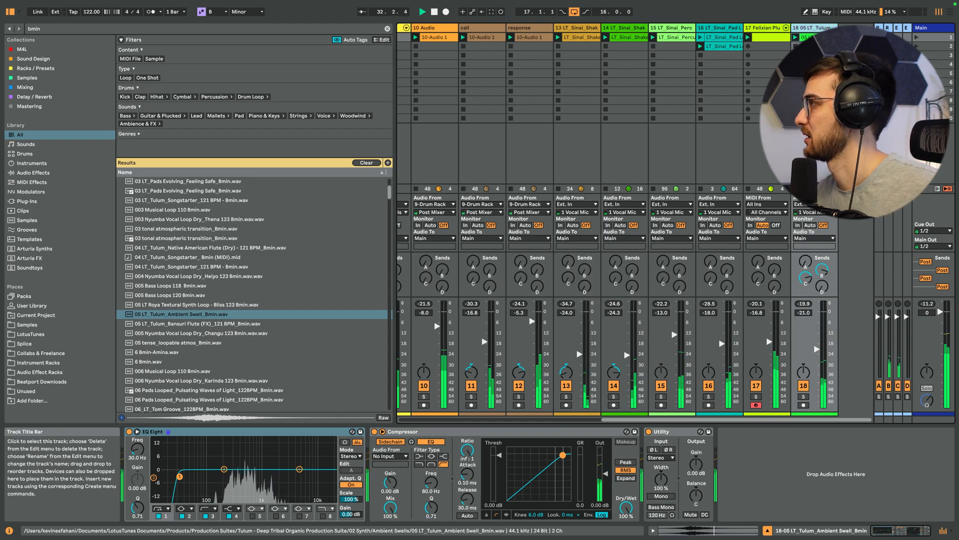
Set the Ambient Swell clip's loop length to 16 bars
{"action": "double_click", "coordinate": [818, 38]}
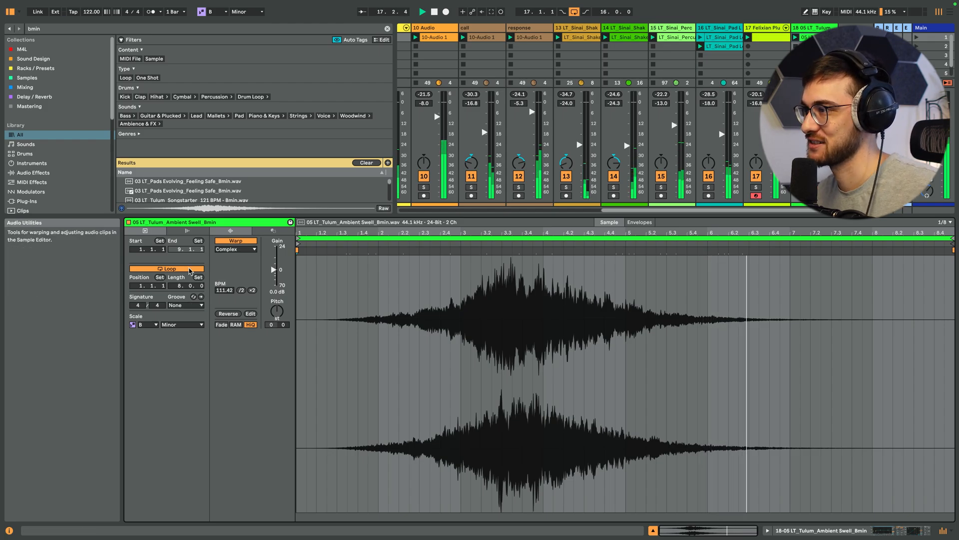
{"action": "left_click", "coordinate": [178, 286]}
{"action": "type", "text": "16"}
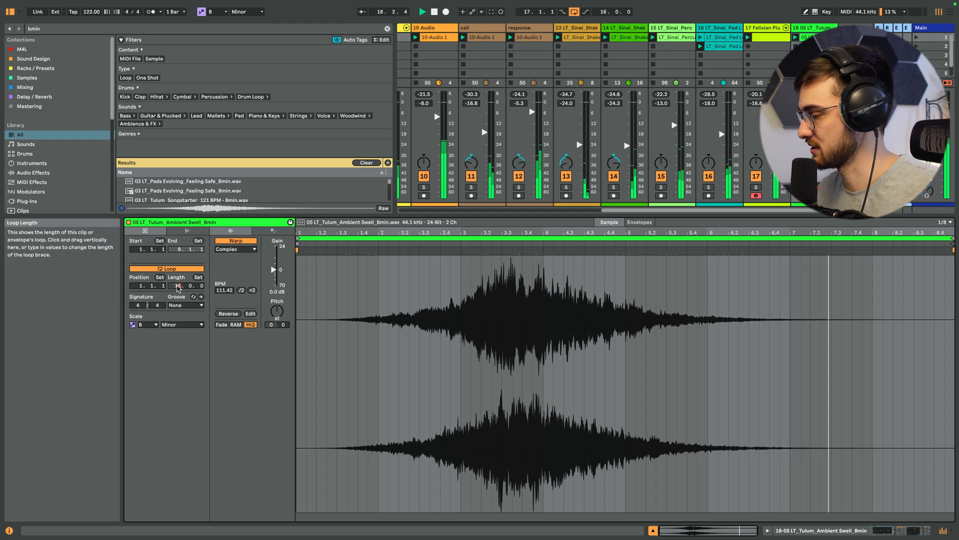
{"action": "key", "text": "Return"}
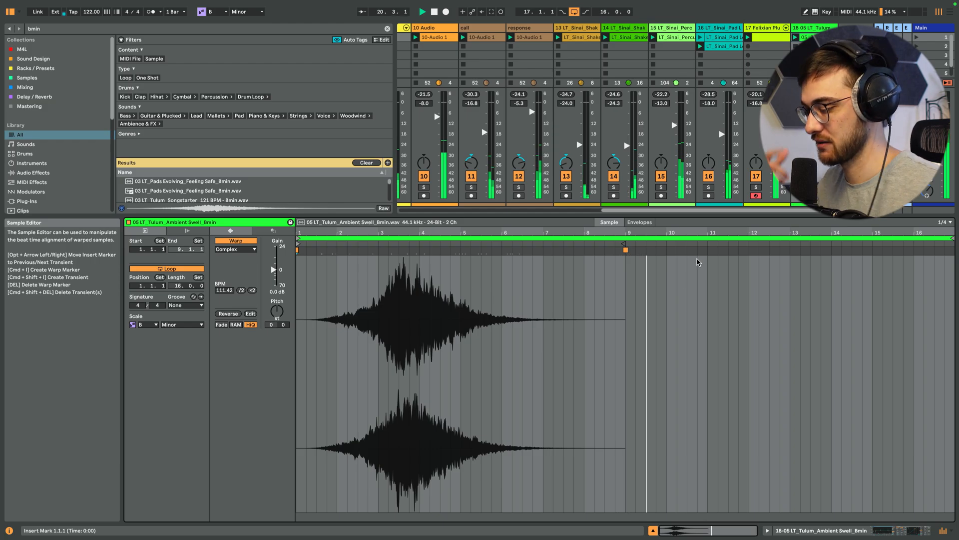
Audition 006 Musical Loop 110 Bmin.wav and place it in the first scene on a new audio track
{"action": "key", "text": "shift+Tab"}
{"action": "scroll", "coordinate": [216, 328], "scroll_direction": "down", "scroll_amount": 2}
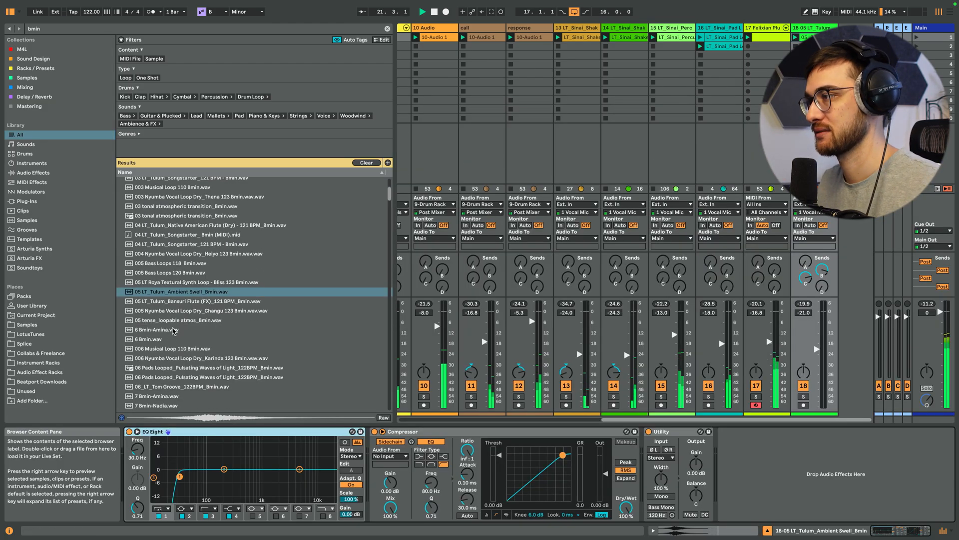
{"action": "scroll", "coordinate": [175, 330], "scroll_direction": "down", "scroll_amount": 2}
{"action": "left_click", "coordinate": [190, 328]}
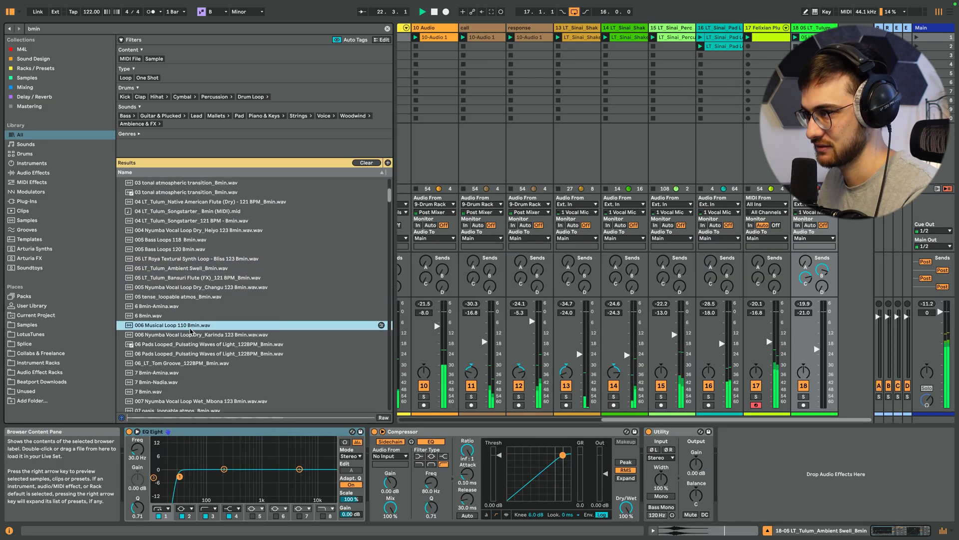
{"action": "scroll", "coordinate": [192, 350], "scroll_direction": "down", "scroll_amount": 2}
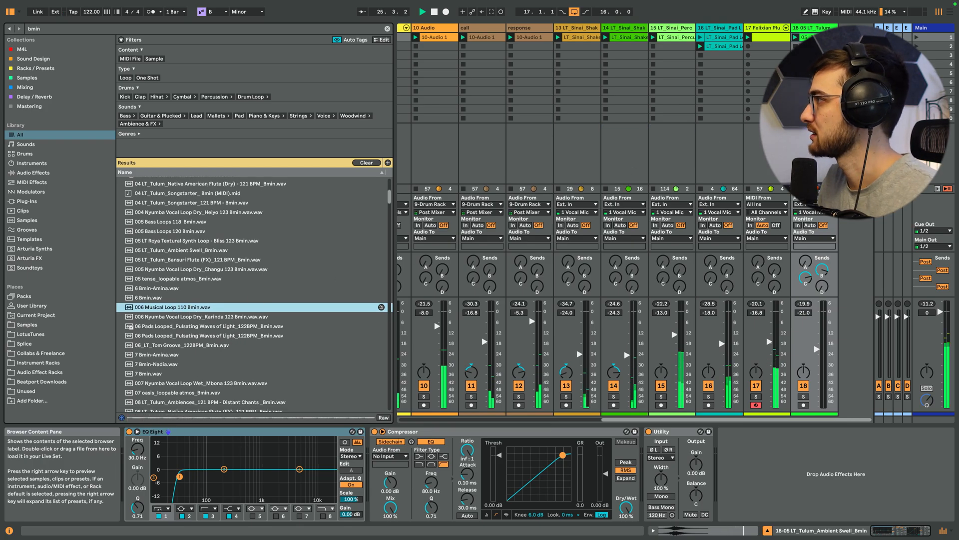
{"action": "left_click_drag", "start_coordinate": [192, 307], "coordinate": [856, 37]}
Set the musical loop's Echo send to -9 dB, check the Echo and Reverb return chains, and set its track volume to -13 dB
{"action": "left_click_drag", "start_coordinate": [854, 312], "coordinate": [854, 326]}
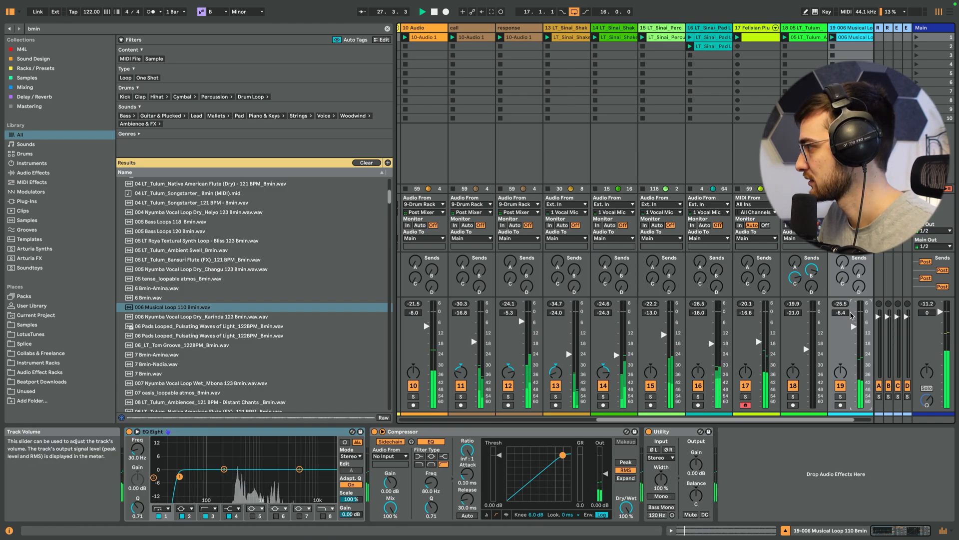
{"action": "mouse_move", "coordinate": [842, 278]}
{"action": "left_mouse_down"}
{"action": "mouse_move", "coordinate": [842, 238]}
{"action": "mouse_move", "coordinate": [843, 278]}
{"action": "left_mouse_up"}
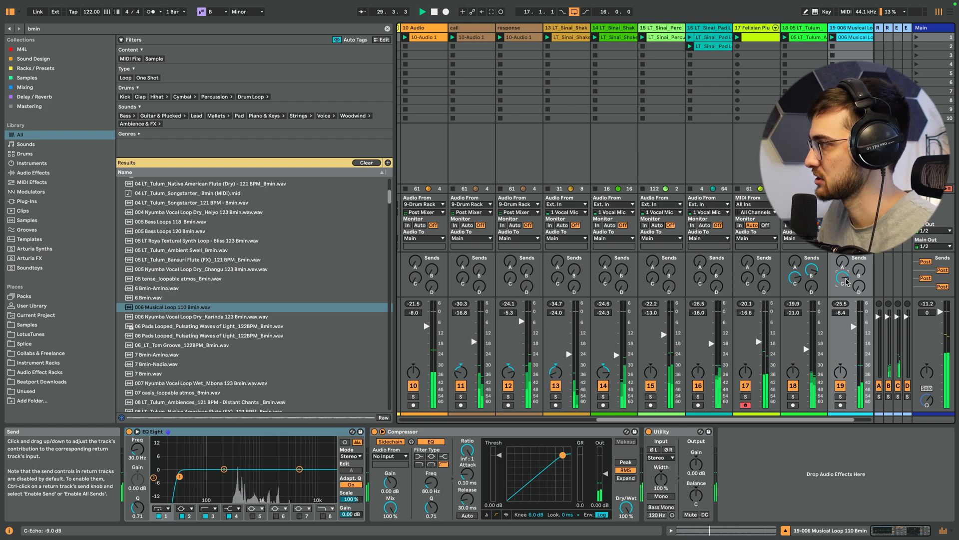
{"action": "left_click", "coordinate": [903, 29]}
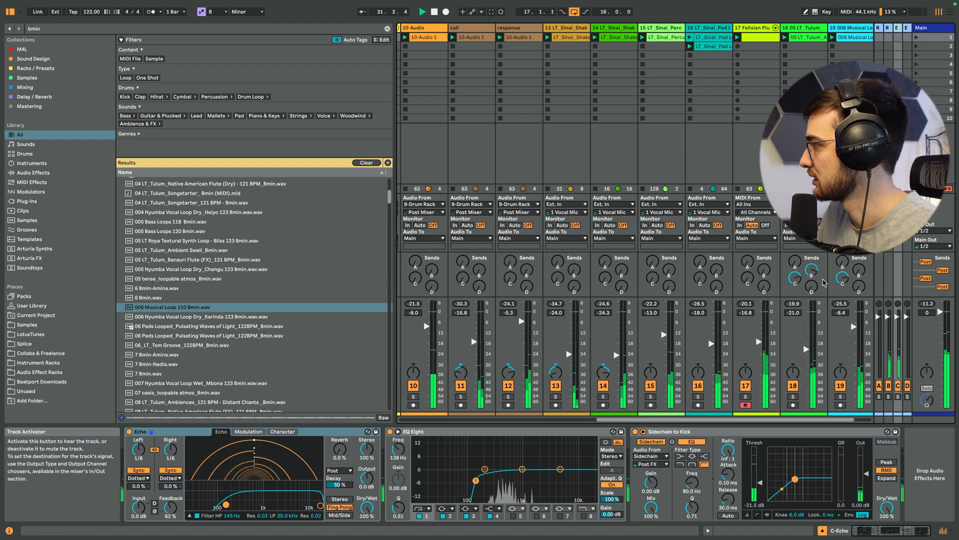
{"action": "left_click", "coordinate": [889, 29]}
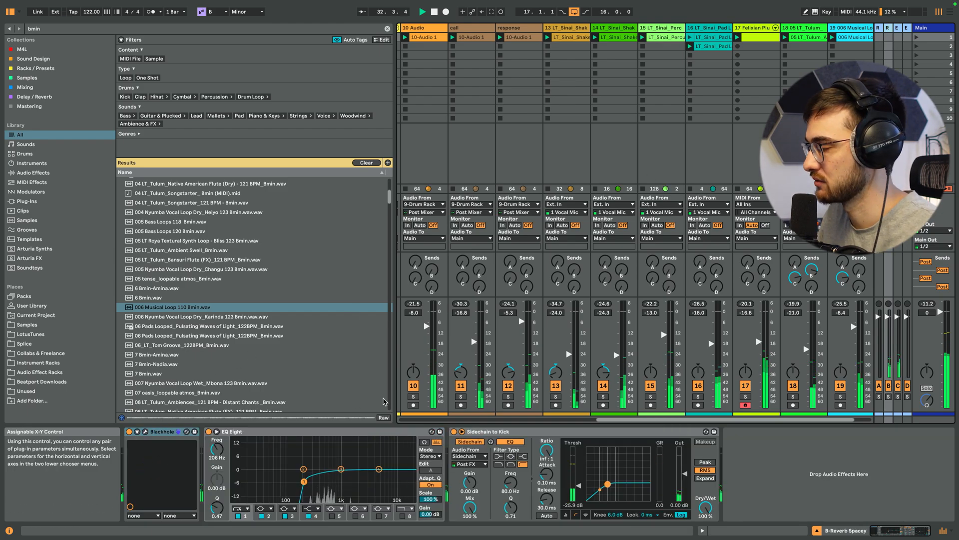
{"action": "left_click_drag", "start_coordinate": [841, 312], "coordinate": [840, 335]}
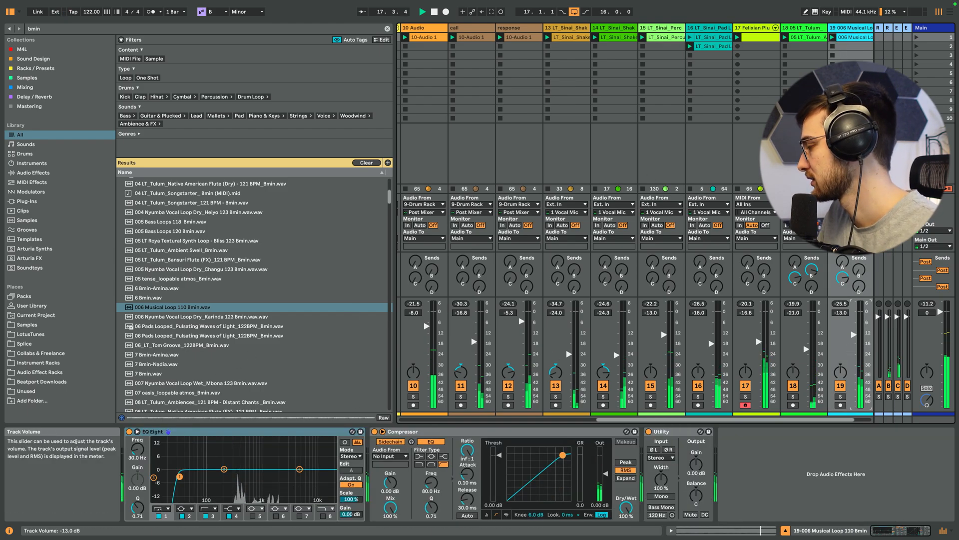
Audition 07 oasis_loopable atmos_Bmin.wav, the wet 008 Nyumba vocal loop and 09 LT_Tulum_Songstarter_121 BPM - Bmin.wav
{"action": "left_click_drag", "start_coordinate": [667, 419], "coordinate": [692, 420]}
{"action": "scroll", "coordinate": [174, 324], "scroll_direction": "down", "scroll_amount": 3}
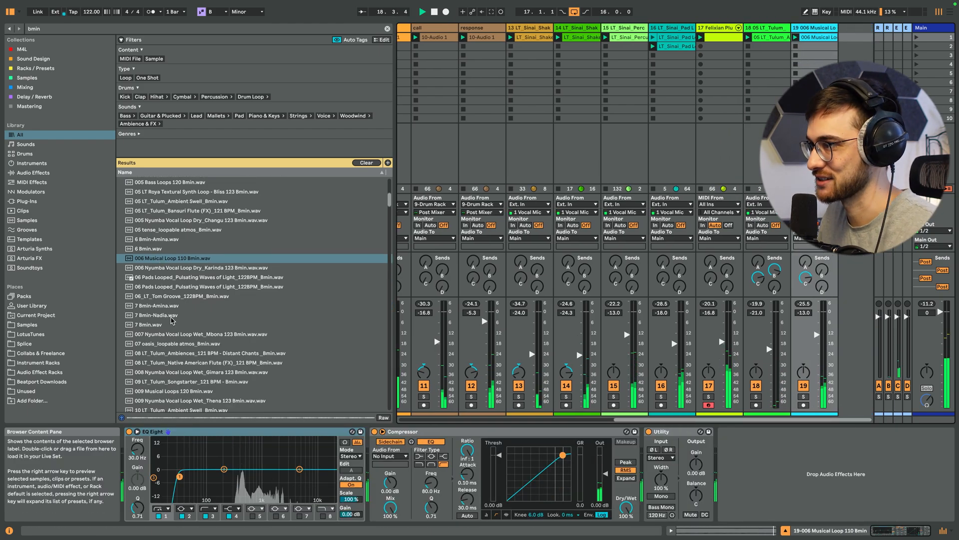
{"action": "left_click", "coordinate": [181, 342]}
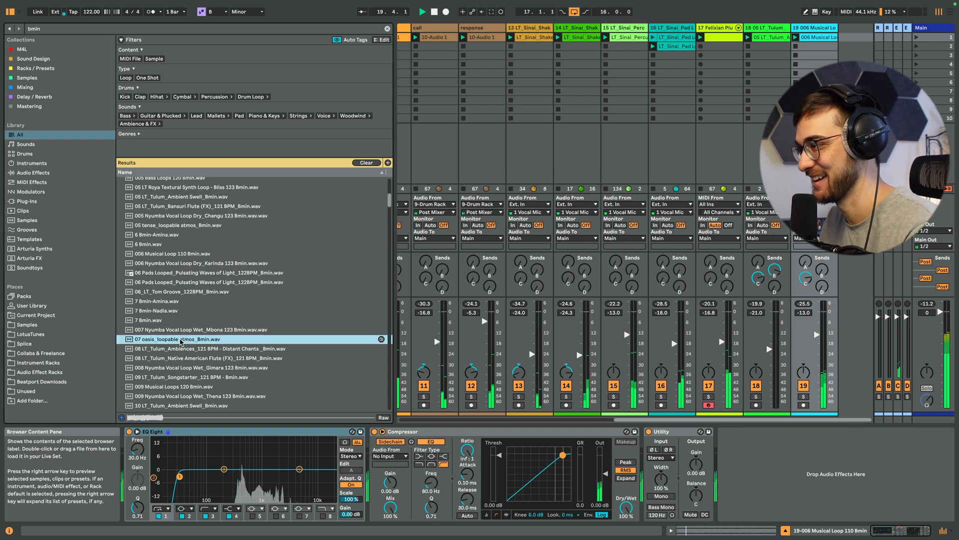
{"action": "scroll", "coordinate": [185, 343], "scroll_direction": "down", "scroll_amount": 2}
{"action": "left_click", "coordinate": [190, 345]}
{"action": "left_click", "coordinate": [181, 355]}
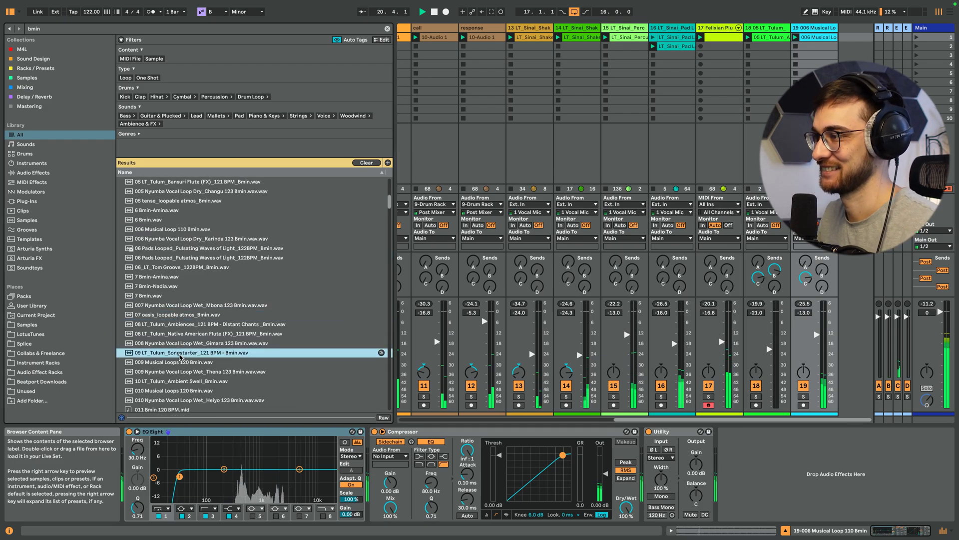
Add the 09 LT_Tulum_Songstarter_121 BPM - Bmin loop as a new playing track, with sends B and C raised and its volume at -19 dB
{"action": "left_click_drag", "start_coordinate": [196, 351], "coordinate": [852, 44]}
{"action": "left_click_drag", "start_coordinate": [812, 419], "coordinate": [835, 419]}
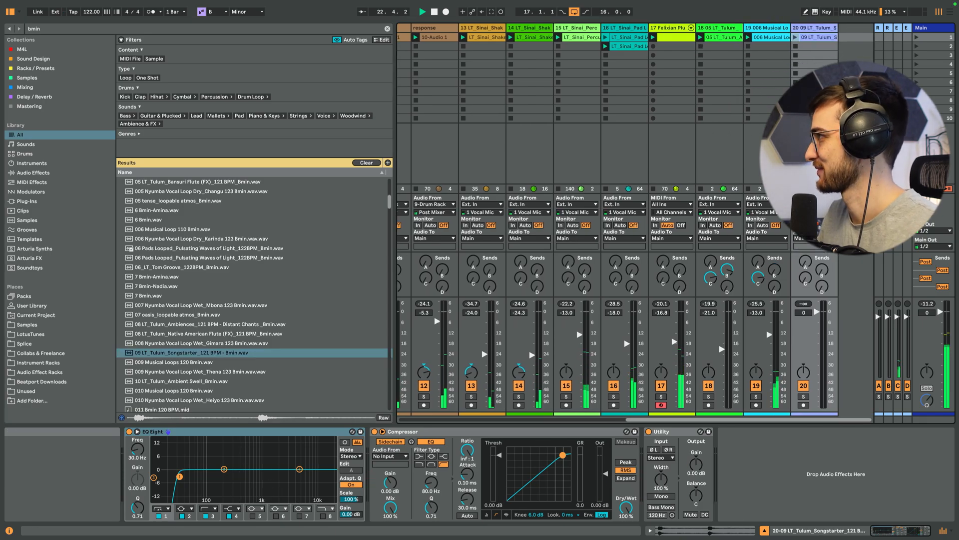
{"action": "left_click", "coordinate": [794, 36]}
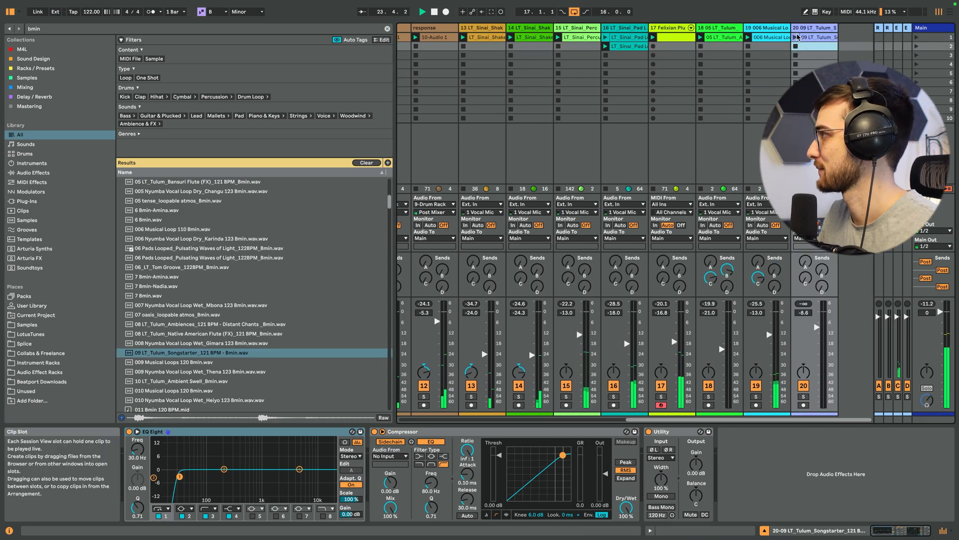
{"action": "left_click_drag", "start_coordinate": [811, 283], "coordinate": [811, 277]}
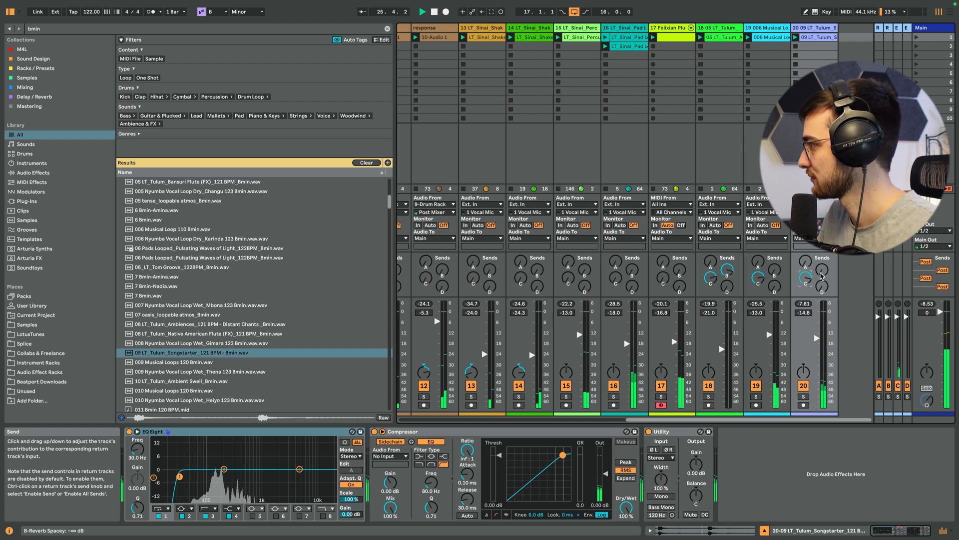
{"action": "left_click_drag", "start_coordinate": [816, 337], "coordinate": [817, 345]}
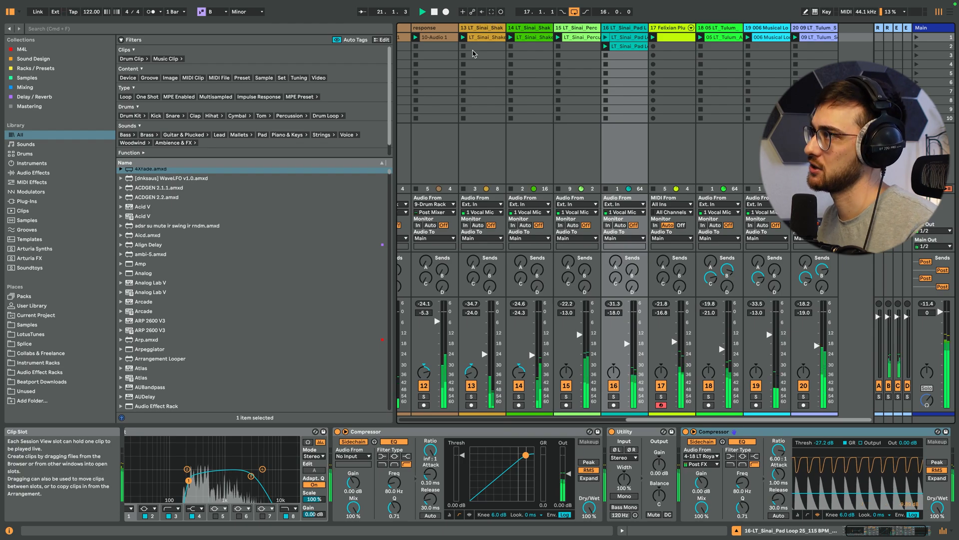
Turn off the arrangement loop and start recording the playing session clips into the arrangement from the Intro at bar 17
{"action": "key", "text": "Tab"}
{"action": "right_click", "coordinate": [446, 50]}
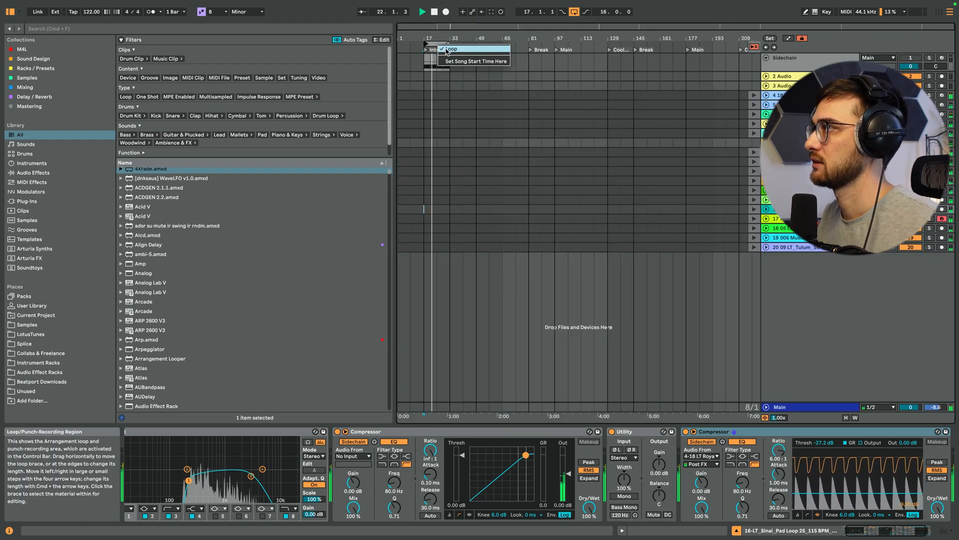
{"action": "left_click", "coordinate": [446, 50]}
{"action": "left_click", "coordinate": [424, 94]}
{"action": "left_click", "coordinate": [423, 77]}
{"action": "key", "text": "space"}
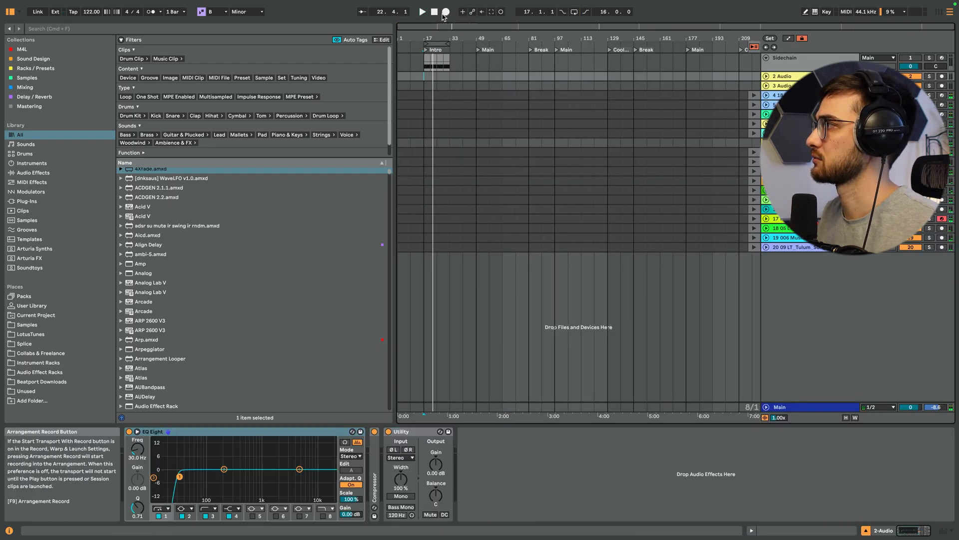
{"action": "key", "text": "space"}
{"action": "left_click", "coordinate": [785, 144]}
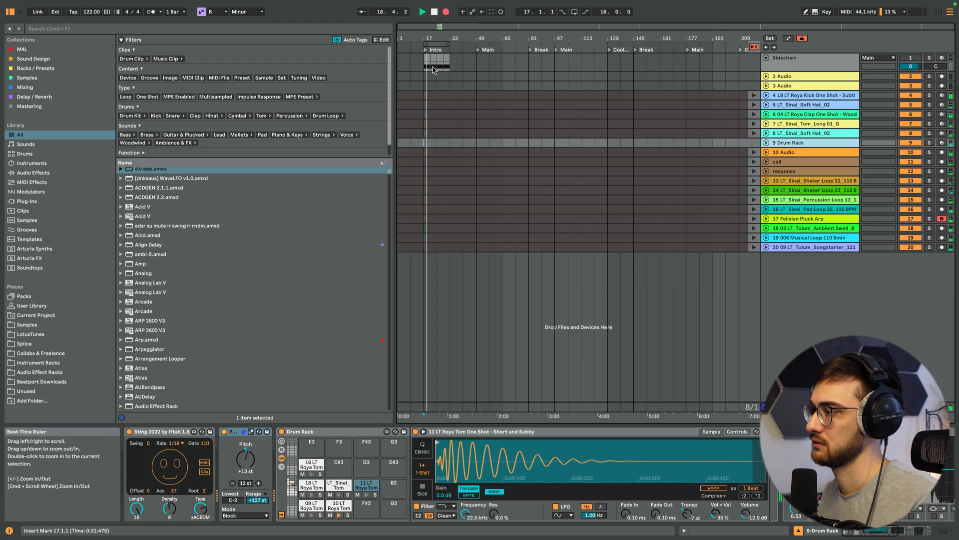
{"action": "left_click_drag", "start_coordinate": [430, 40], "coordinate": [428, 62]}
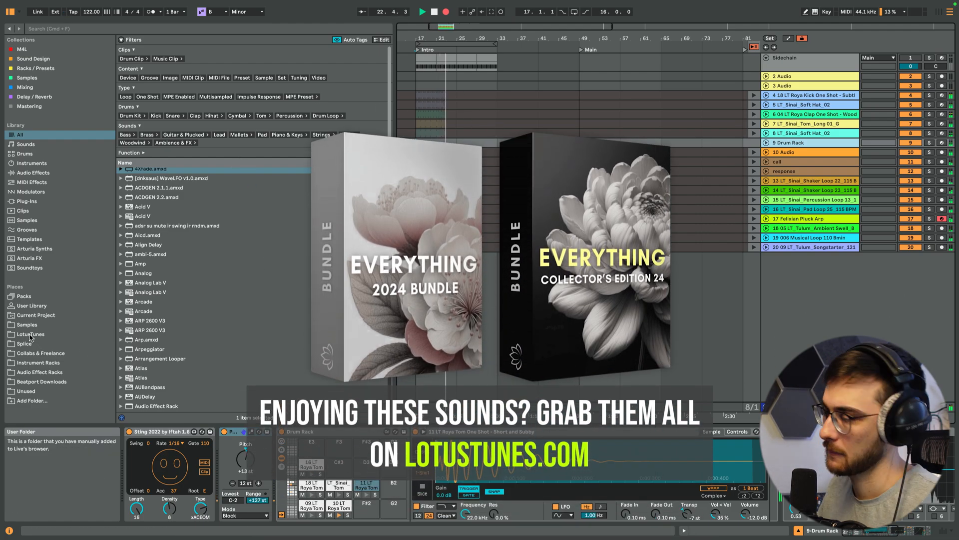
Browse the Sinai Starter Pack's Tonal Fills in the LotusTunes folder, and filter the folder for "Bmin"
{"action": "left_click", "coordinate": [30, 335]}
{"action": "left_click", "coordinate": [138, 229]}
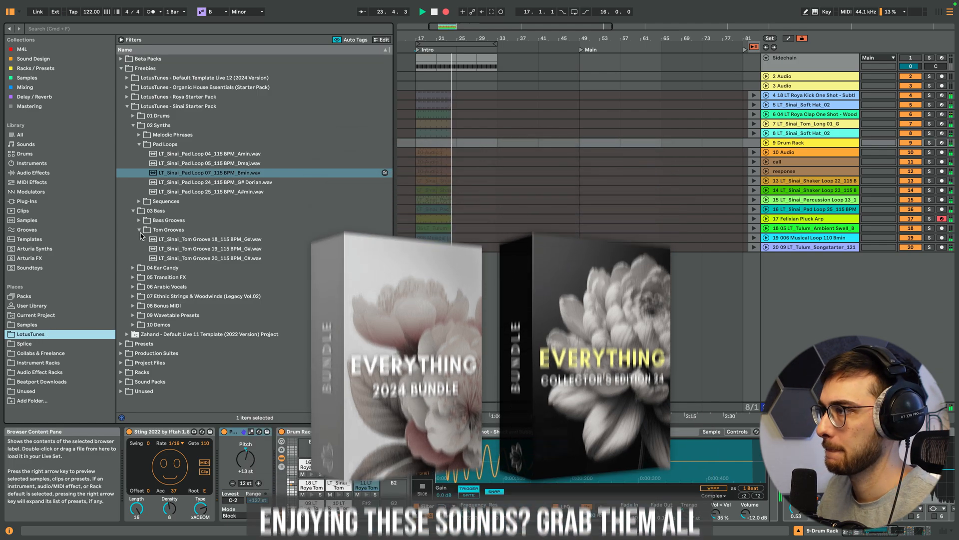
{"action": "left_click", "coordinate": [134, 241]}
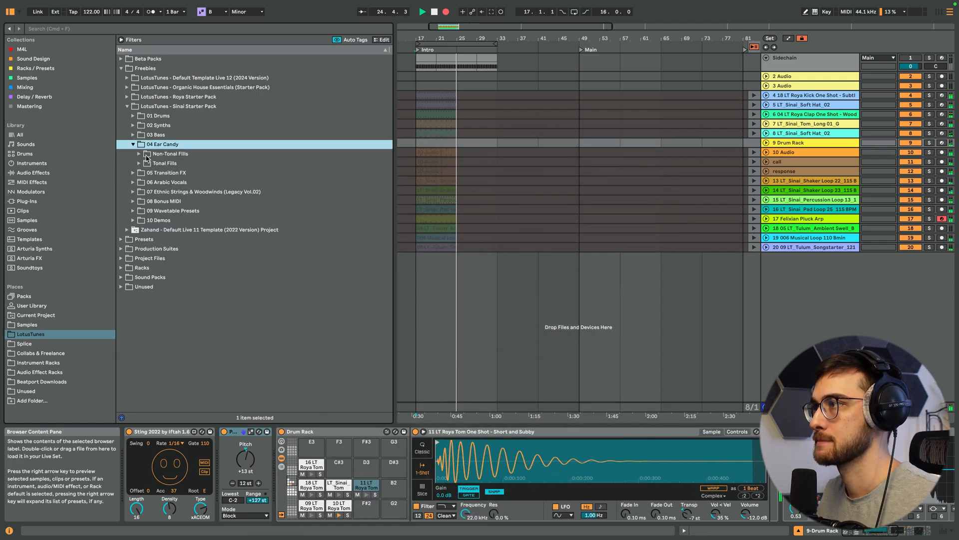
{"action": "left_click", "coordinate": [139, 164]}
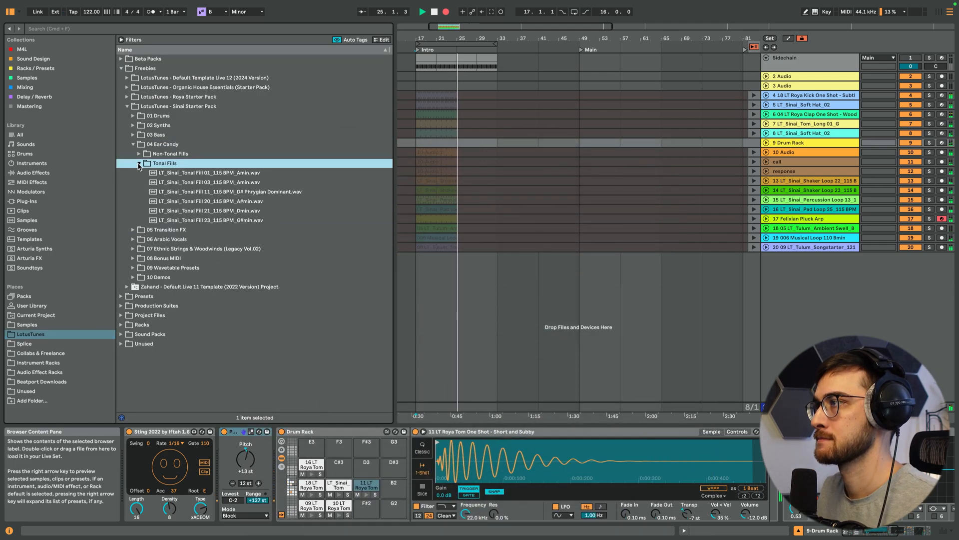
{"action": "left_click", "coordinate": [98, 30]}
{"action": "type", "text": "Bmin"}
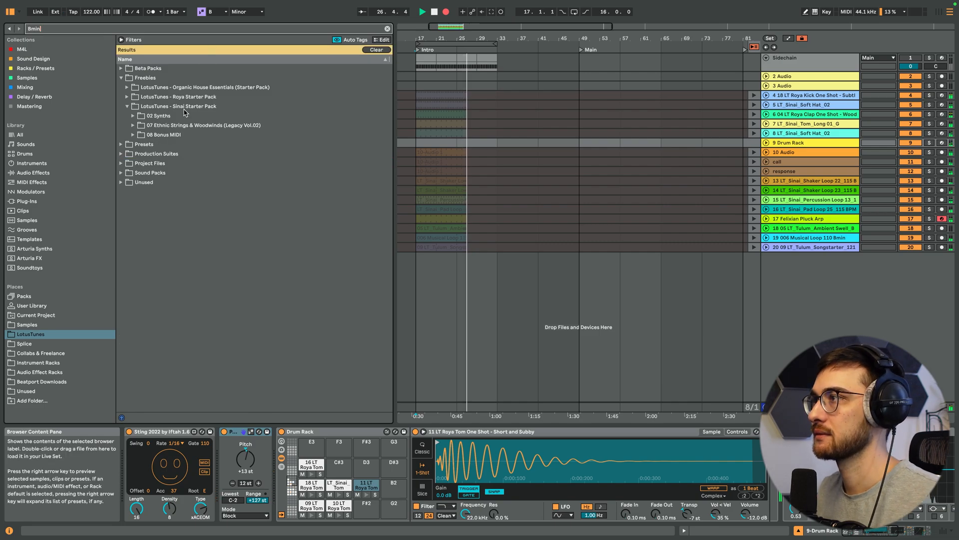
Preview the Countdown and Pluckers Textural Synth Loops from the Roya Starter Pack's 02 Synths folder
{"action": "left_click", "coordinate": [126, 97]}
{"action": "left_click", "coordinate": [133, 106]}
{"action": "left_click", "coordinate": [139, 116]}
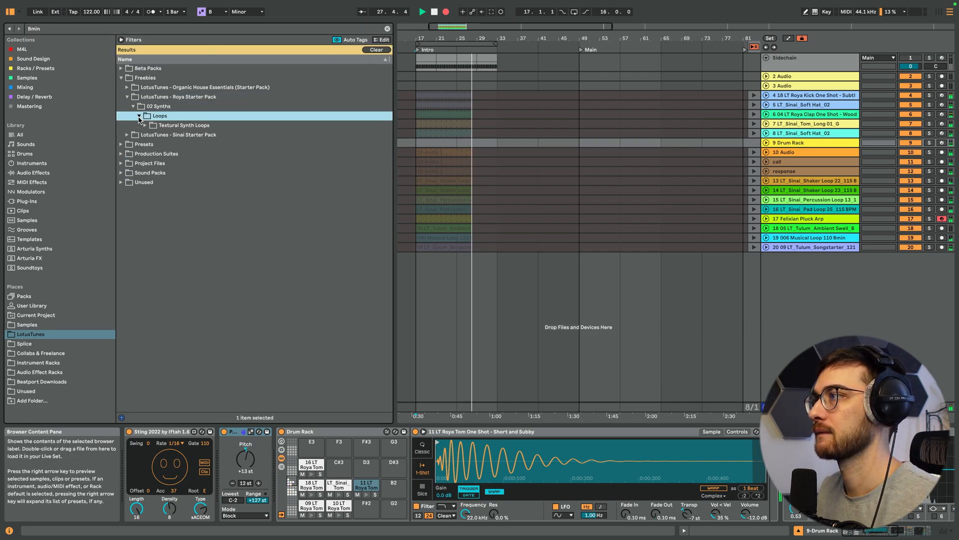
{"action": "left_click", "coordinate": [144, 125]}
{"action": "left_click", "coordinate": [188, 136]}
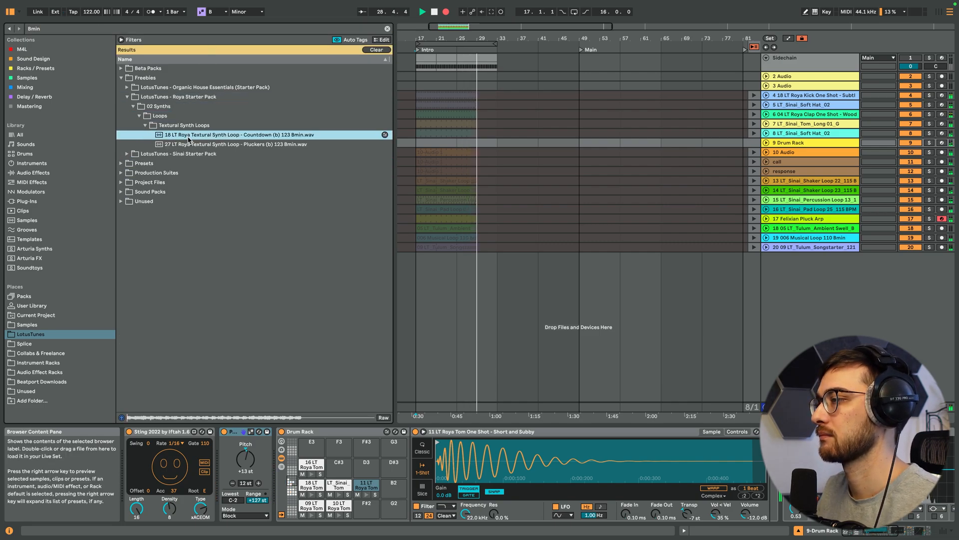
{"action": "left_click", "coordinate": [200, 145]}
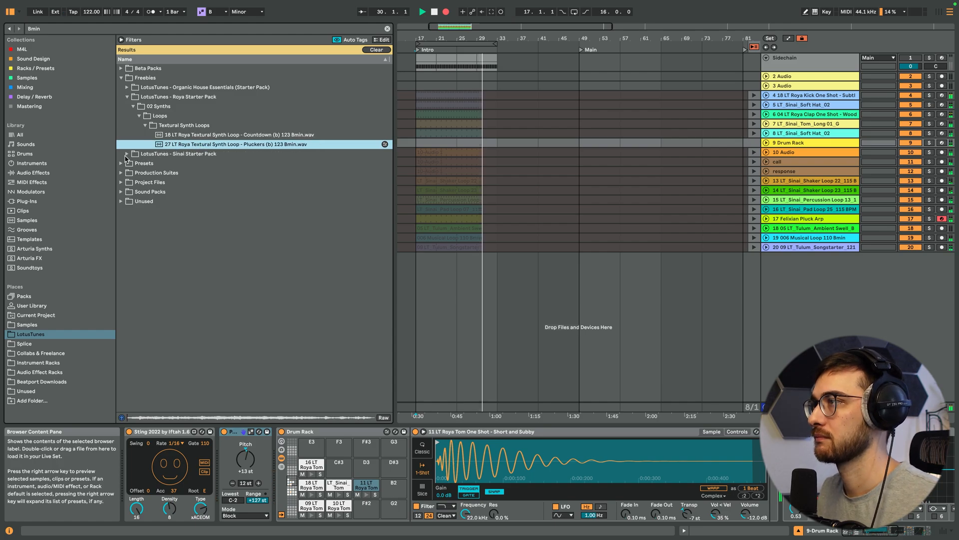
Preview the Space version of LT_Sinai_Saz 02 from the Sinai Starter Pack's Ethnic Strings & Woodwinds folder
{"action": "left_click", "coordinate": [127, 154]}
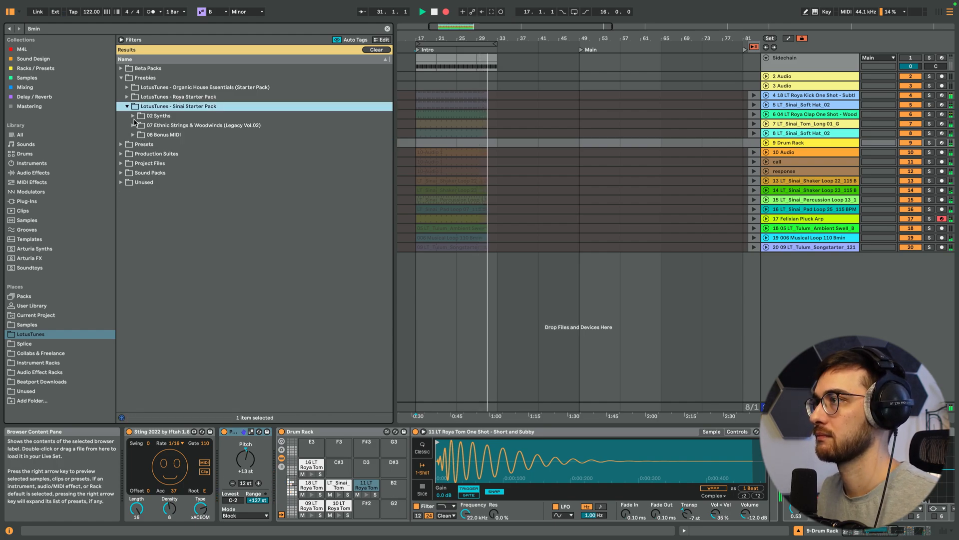
{"action": "left_click", "coordinate": [133, 125]}
{"action": "left_click", "coordinate": [140, 134]}
{"action": "left_click", "coordinate": [145, 144]}
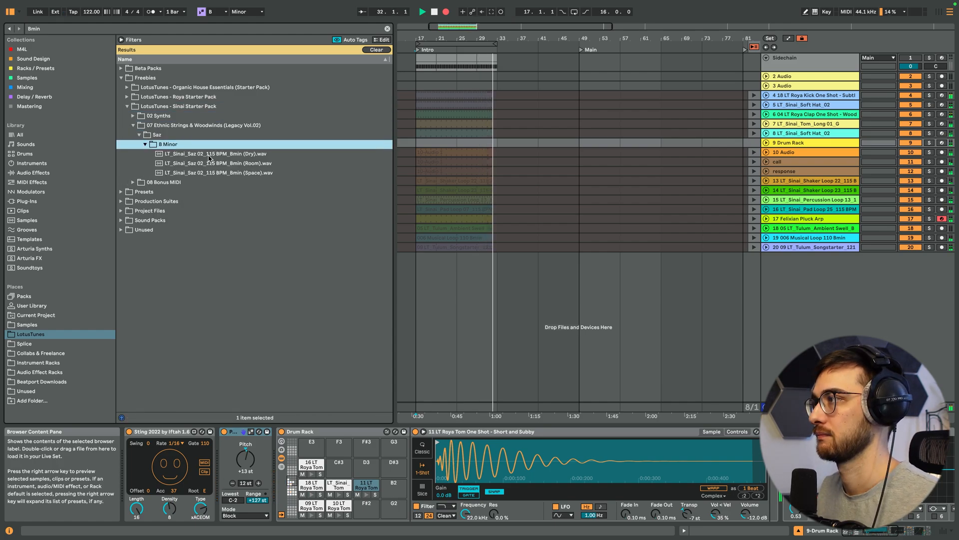
{"action": "left_click", "coordinate": [224, 173]}
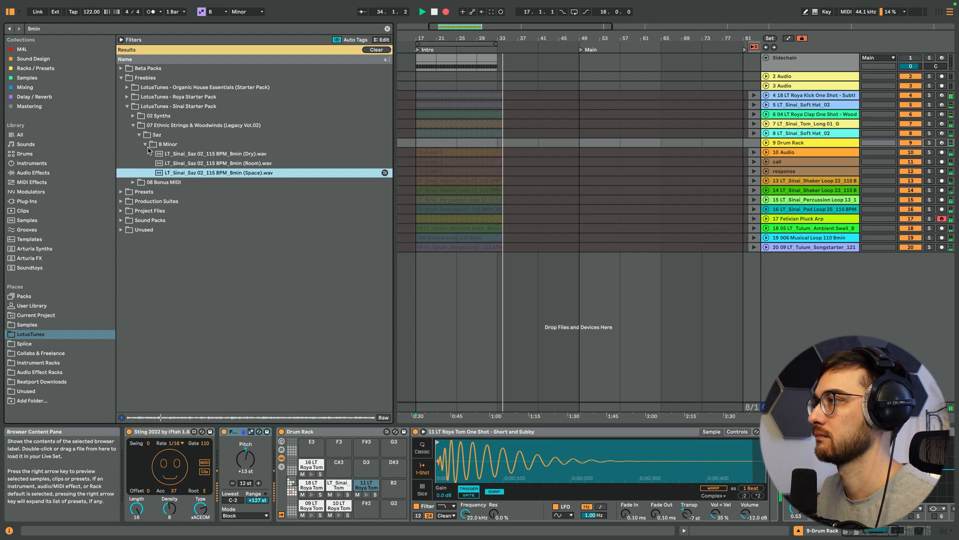
Collapse the Ethnic Strings & Woodwinds folder and open Pad Loops under the Sinai pack's 02 Synths
{"action": "left_click", "coordinate": [134, 126]}
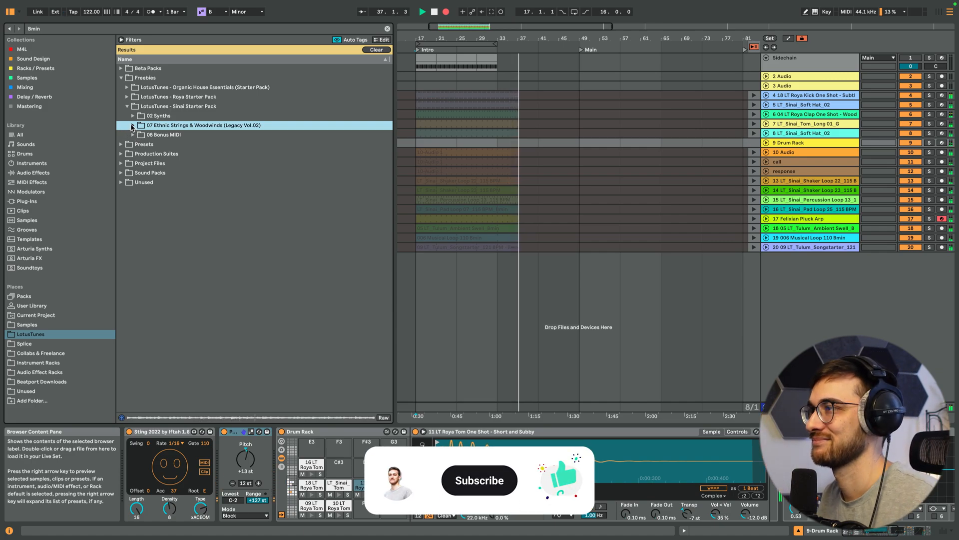
{"action": "left_click", "coordinate": [134, 125]}
{"action": "left_click", "coordinate": [133, 116]}
{"action": "left_click", "coordinate": [134, 116]}
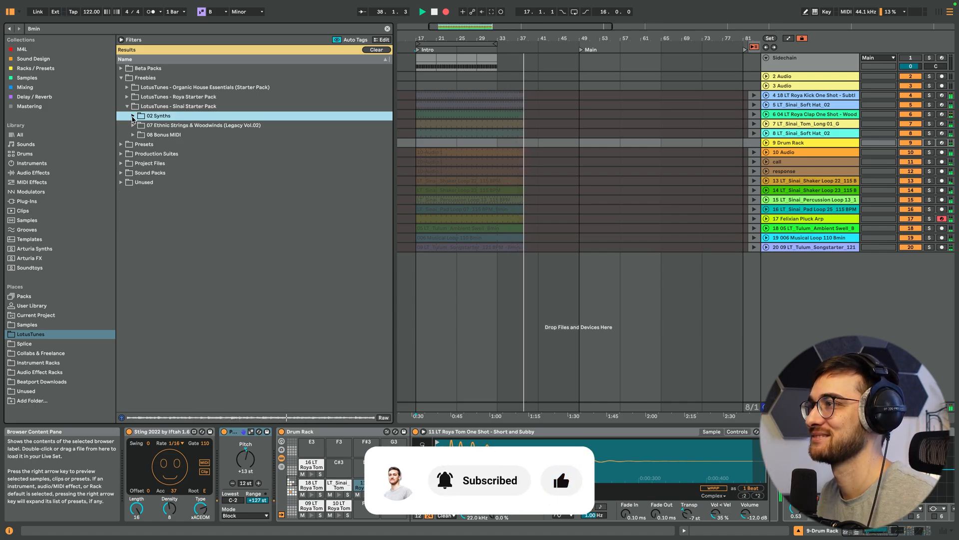
{"action": "left_click", "coordinate": [134, 116]}
{"action": "left_click", "coordinate": [135, 127]}
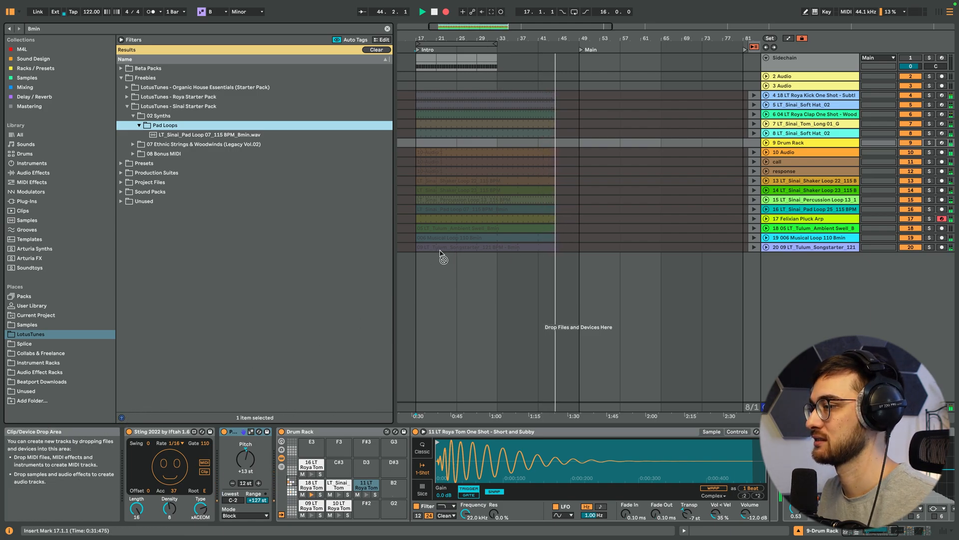
Stop the recording past the Main marker at bar 49 and return playback to the recorded arrangement
{"action": "mouse_move", "coordinate": [569, 39]}
{"action": "left_mouse_down"}
{"action": "mouse_move", "coordinate": [554, 30]}
{"action": "mouse_move", "coordinate": [558, 41]}
{"action": "left_mouse_up"}
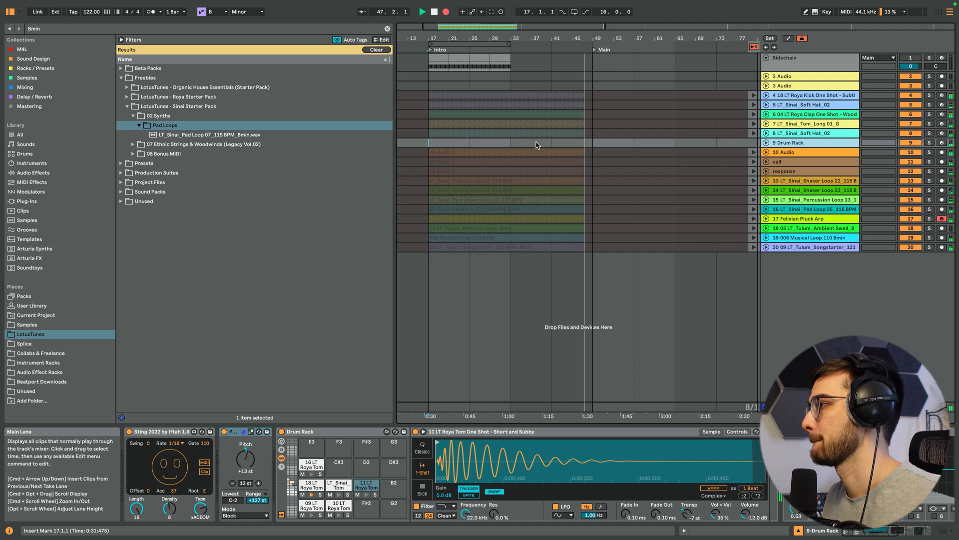
{"action": "left_click_drag", "start_coordinate": [567, 40], "coordinate": [606, 286]}
{"action": "key", "text": "space"}
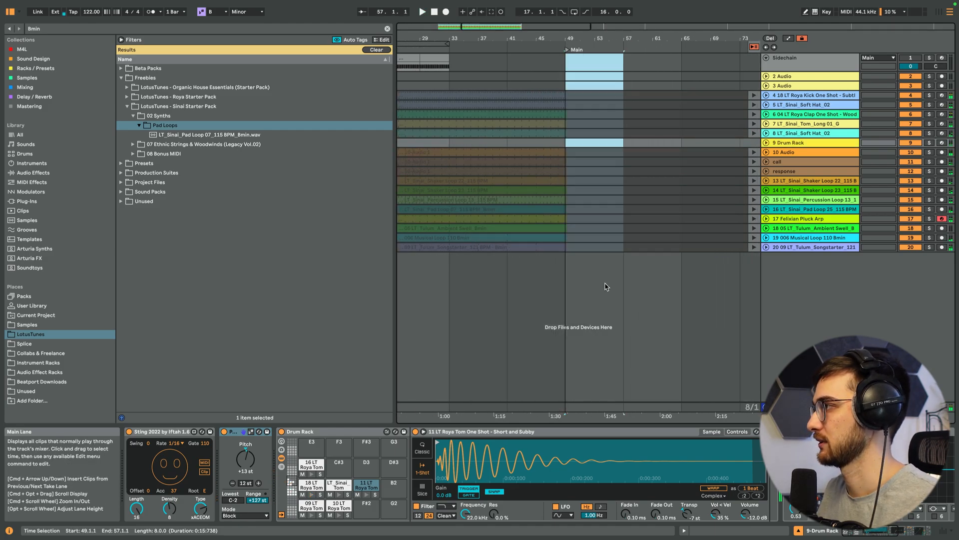
{"action": "left_click_drag", "start_coordinate": [655, 42], "coordinate": [655, 40]}
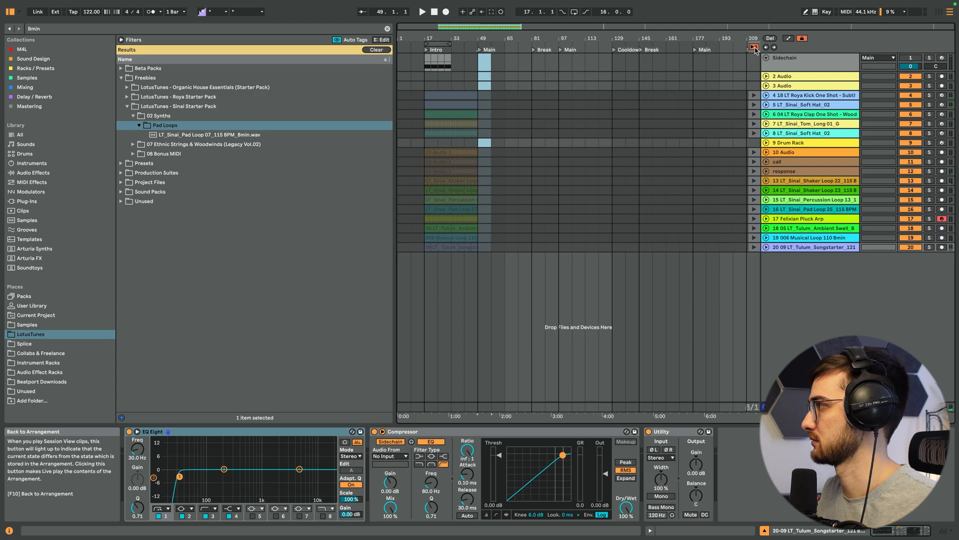
{"action": "left_click", "coordinate": [754, 47]}
Unfold the Drum Rack track and generate a MIDI clip from its Sting device
{"action": "left_click", "coordinate": [795, 141]}
{"action": "left_click", "coordinate": [766, 143]}
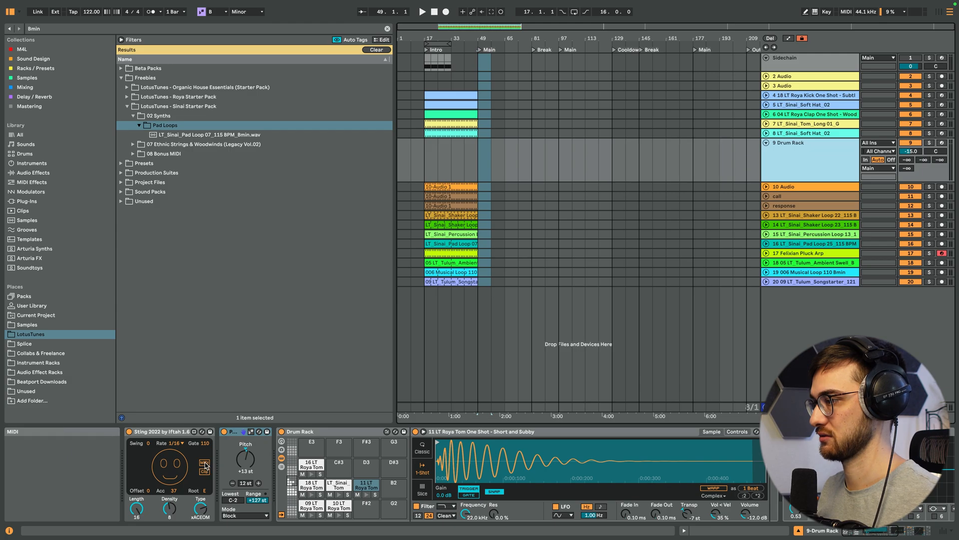
{"action": "left_click", "coordinate": [204, 463]}
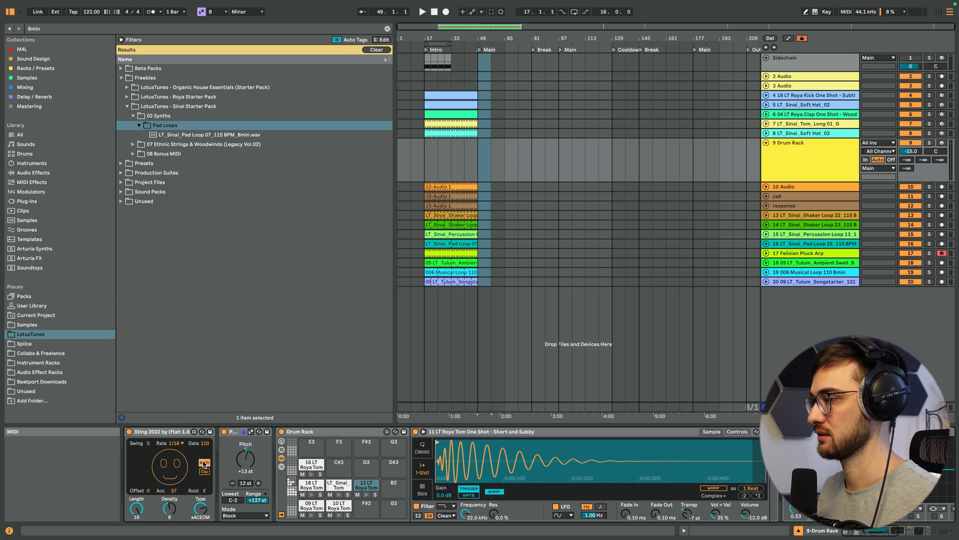
{"action": "left_click", "coordinate": [204, 473]}
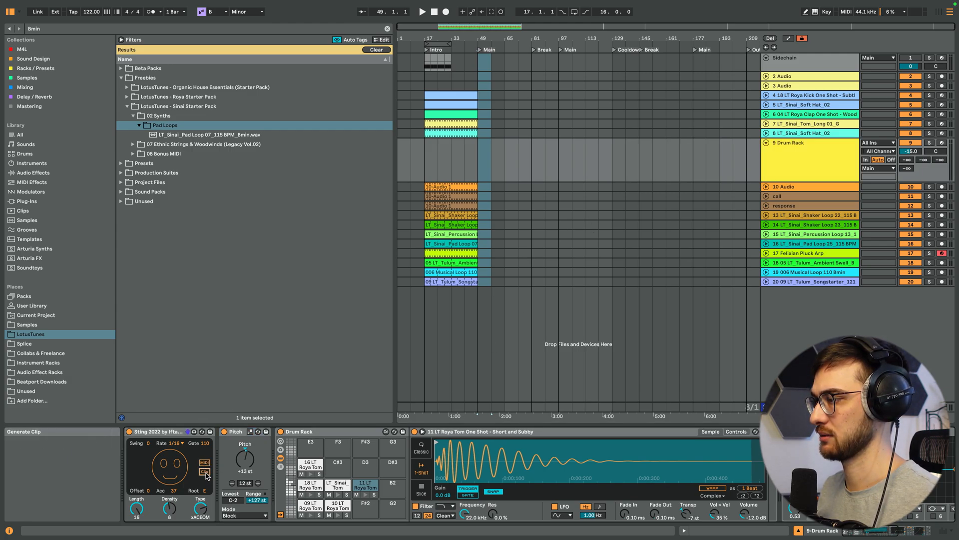
Bring the generated sting_1 session clip into the arrangement's Drum Rack track at bar 17 and extend it to bar 49
{"action": "key", "text": "Tab"}
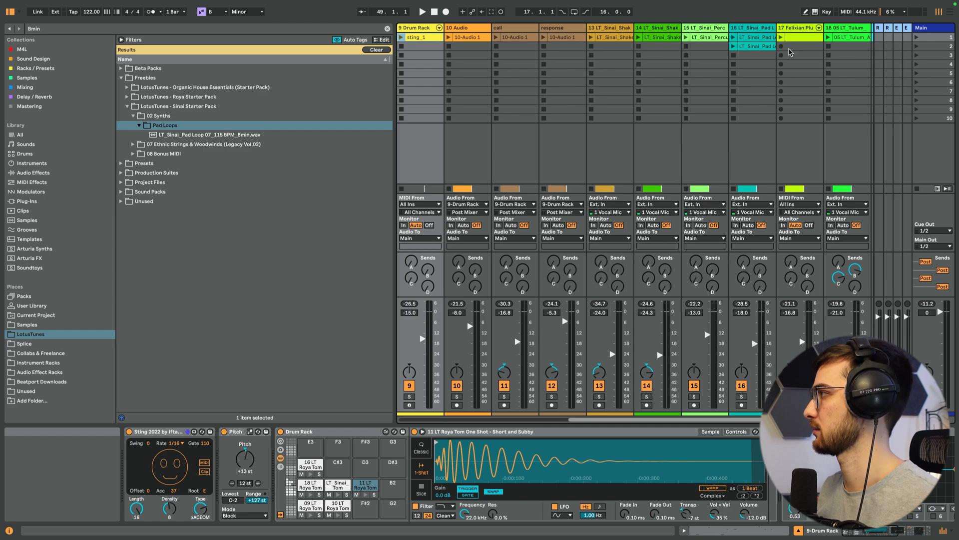
{"action": "scroll", "coordinate": [649, 75], "scroll_direction": "left", "scroll_amount": 3}
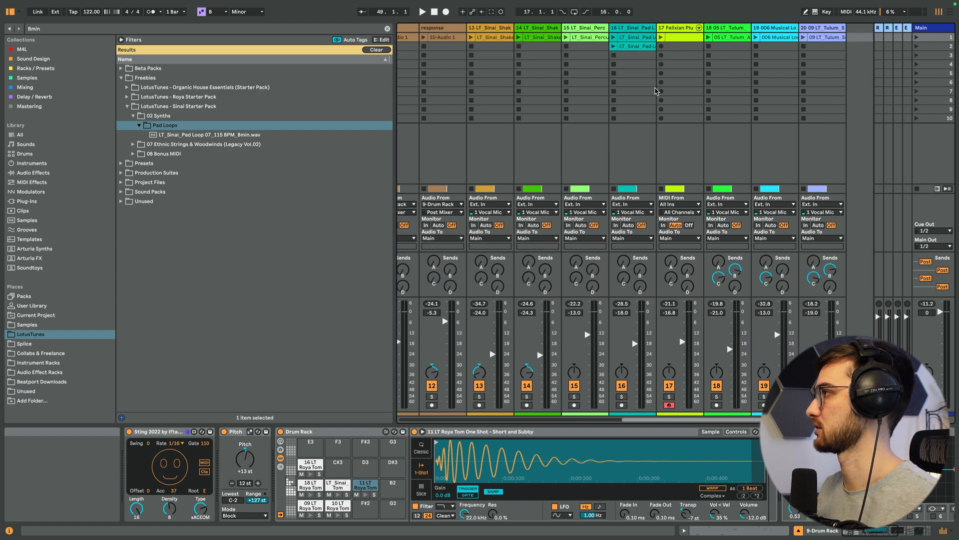
{"action": "left_click_drag", "start_coordinate": [484, 39], "coordinate": [658, 144]}
{"action": "key", "text": "Tab"}
{"action": "scroll", "coordinate": [426, 145], "scroll_direction": "up", "scroll_amount": 8}
{"action": "scroll", "coordinate": [640, 41], "scroll_direction": "down", "scroll_amount": 5}
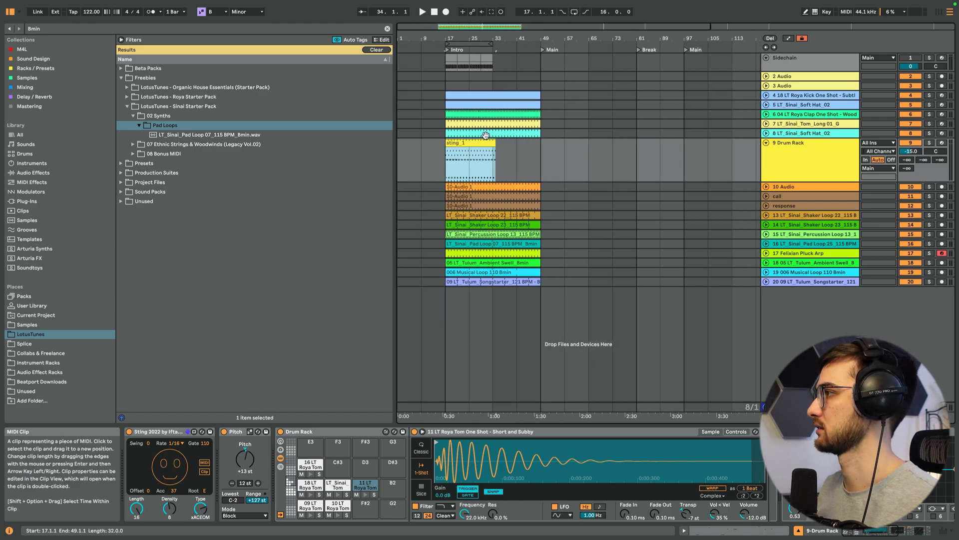
{"action": "left_click_drag", "start_coordinate": [496, 145], "coordinate": [540, 145]}
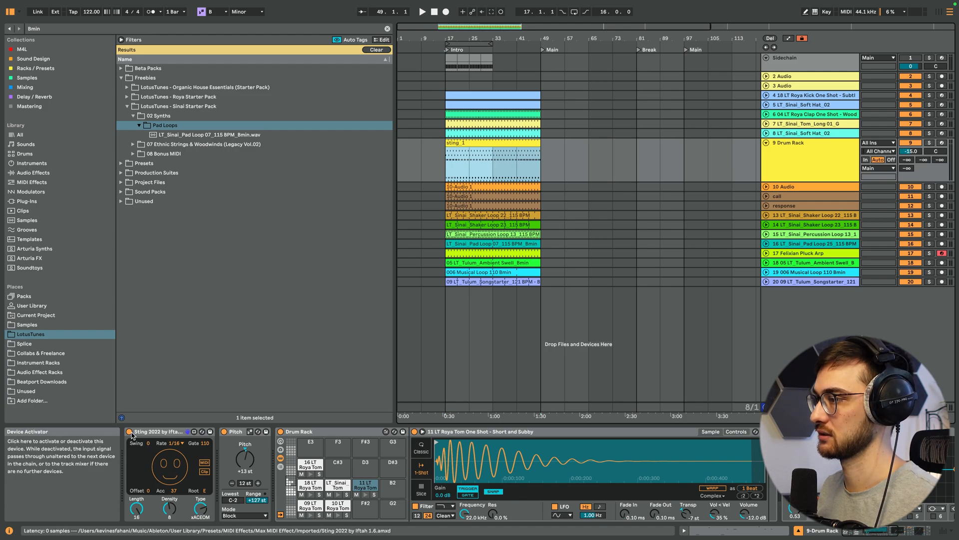
Deactivate Sting, play the sting_1 clip with the Drum Rack soloed to check its notes, and return to the start of the Intro
{"action": "key", "text": "space"}
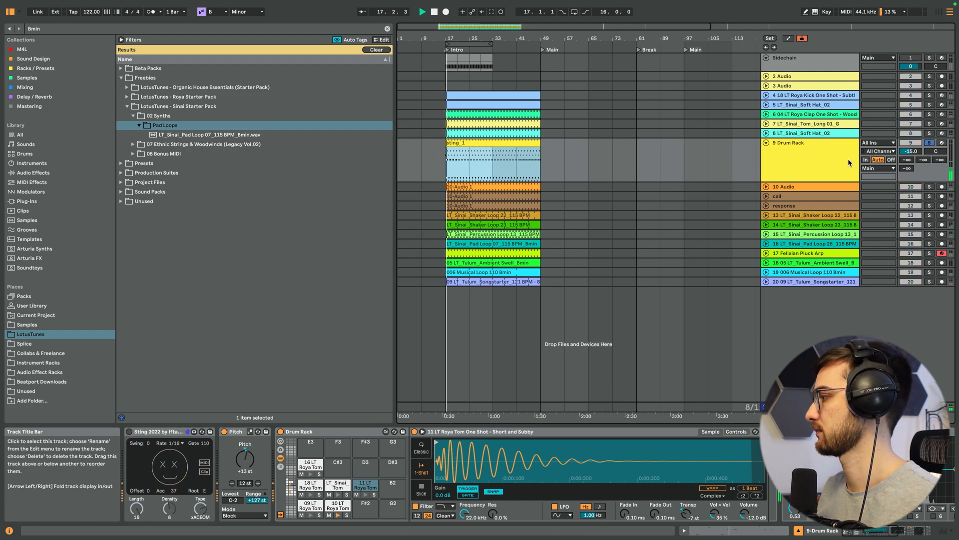
{"action": "double_click", "coordinate": [478, 144]}
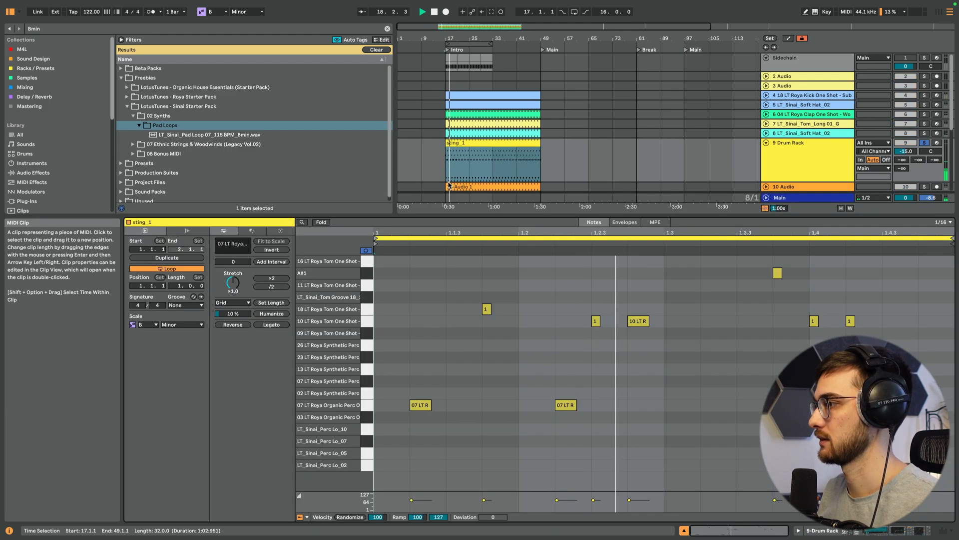
{"action": "double_click", "coordinate": [823, 168]}
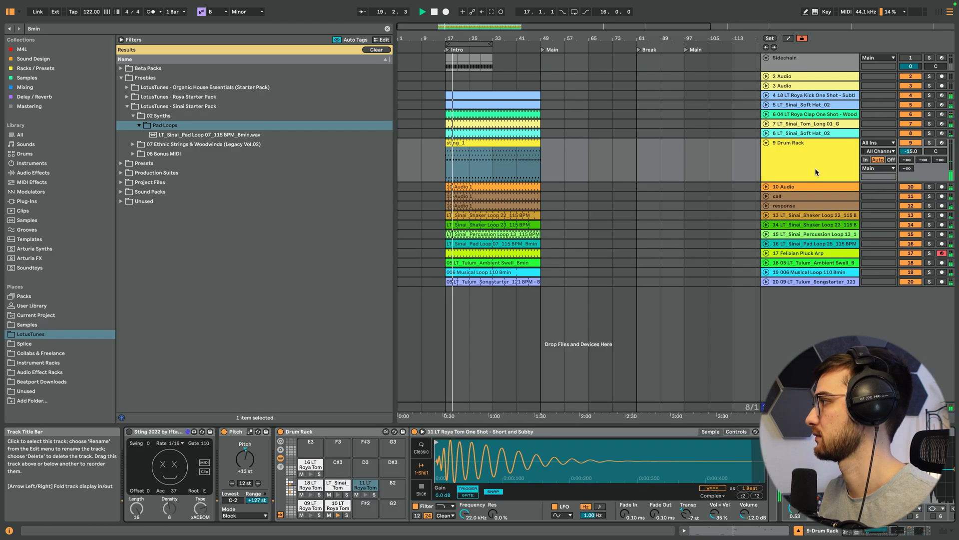
{"action": "left_click", "coordinate": [448, 94]}
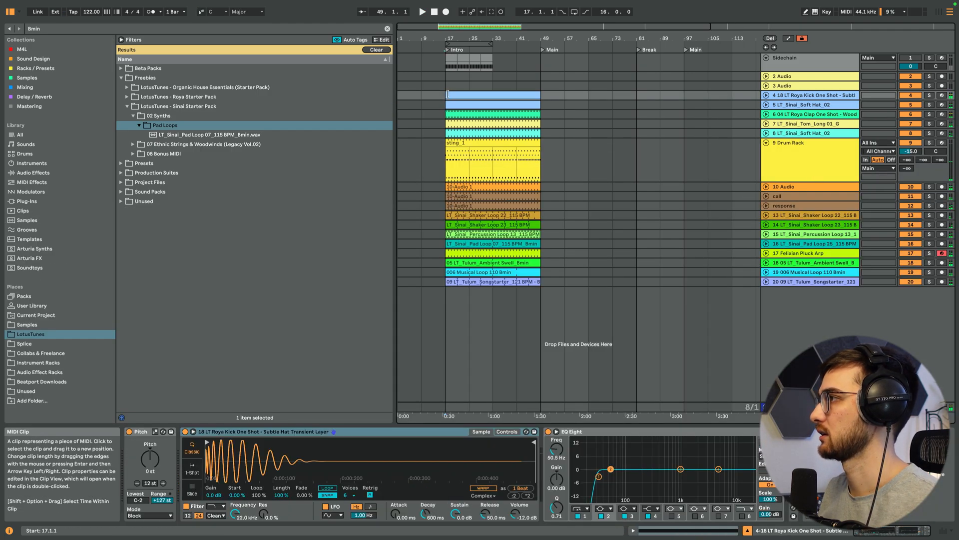
Delete the two empty audio tracks, 2 Audio and 3 Audio, above the kick track
{"action": "left_click", "coordinate": [450, 93]}
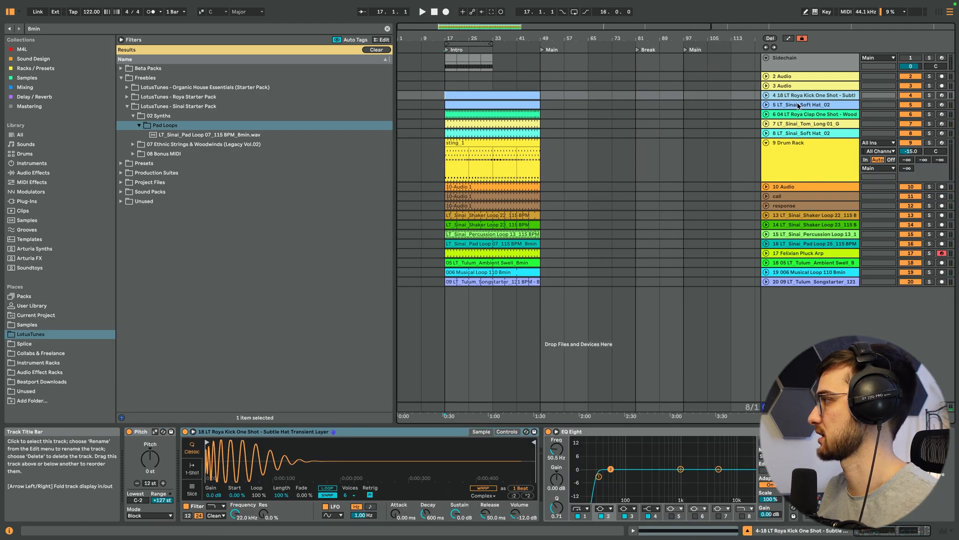
{"action": "left_click", "coordinate": [784, 86]}
{"action": "left_click", "coordinate": [783, 78]}
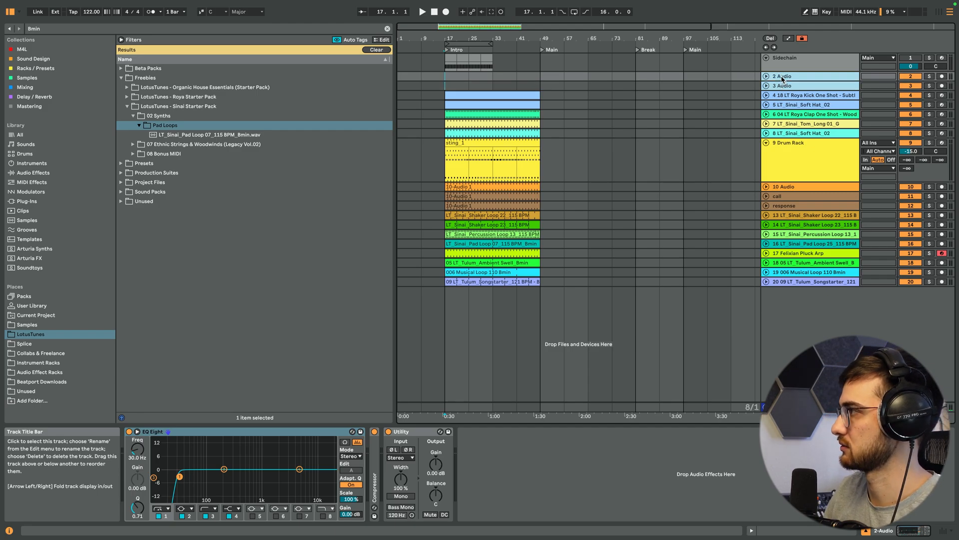
{"action": "key", "text": "Delete"}
{"action": "key", "text": "Delete"}
Reduce the Drum Rack track's height and unfold the 8 Audio, call, response and LT_Sinai_Shaker Loop 22 tracks
{"action": "left_click", "coordinate": [786, 154]}
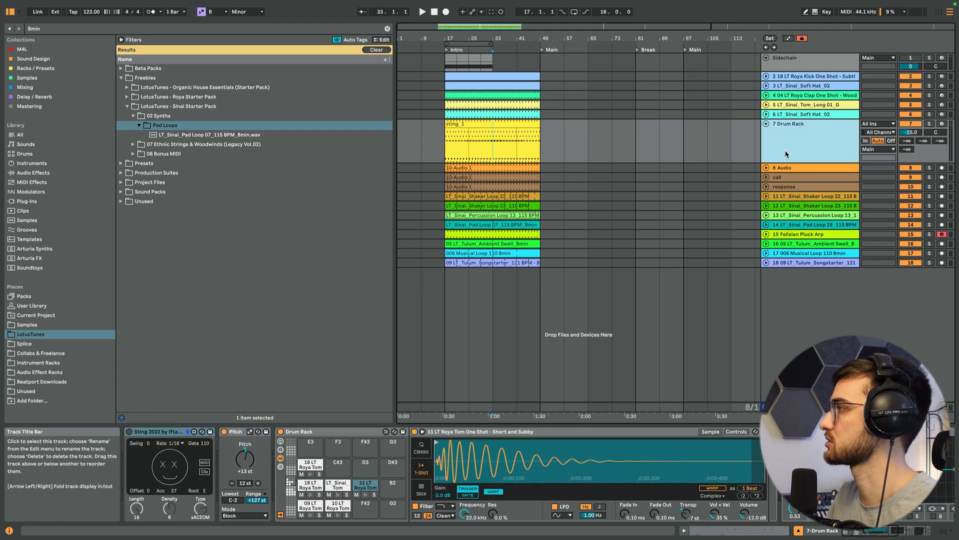
{"action": "left_click_drag", "start_coordinate": [783, 162], "coordinate": [783, 145]}
{"action": "left_click", "coordinate": [770, 151]}
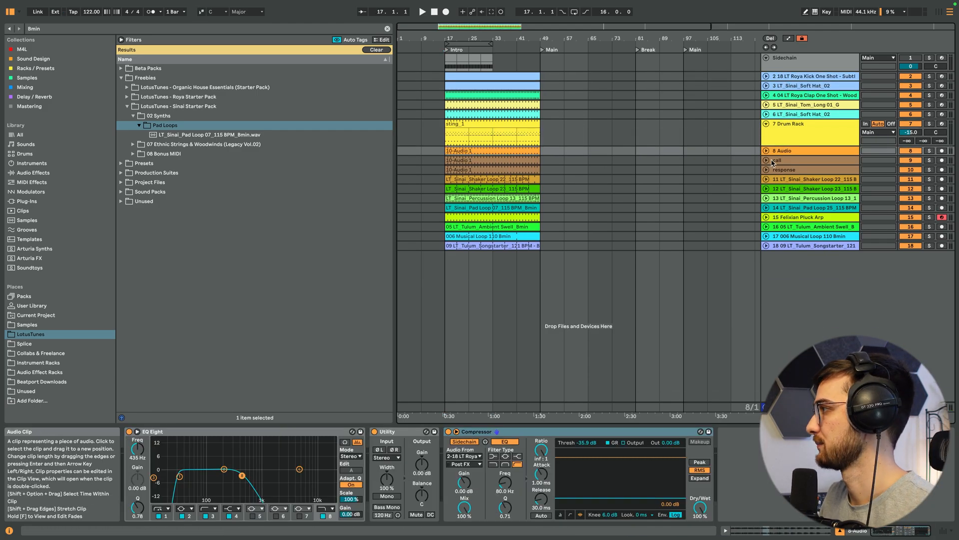
{"action": "left_click", "coordinate": [766, 151]}
{"action": "left_click", "coordinate": [775, 172]}
{"action": "left_click", "coordinate": [767, 195]}
{"action": "left_click", "coordinate": [775, 225]}
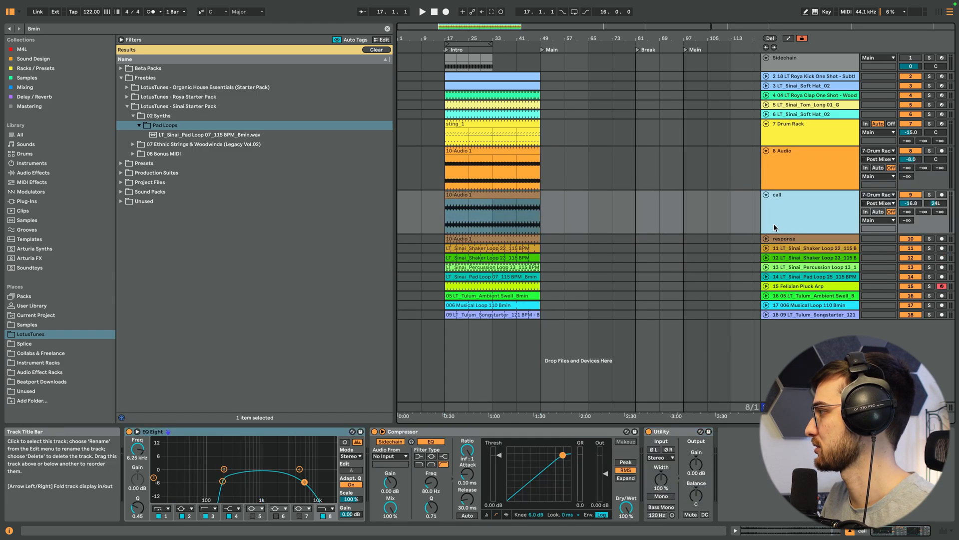
{"action": "left_click", "coordinate": [771, 239]}
{"action": "left_click", "coordinate": [766, 240]}
{"action": "left_click", "coordinate": [786, 283]}
{"action": "left_click", "coordinate": [767, 283]}
Fold the response, call, 8 Audio and Drum Rack tracks
{"action": "left_click", "coordinate": [772, 241]}
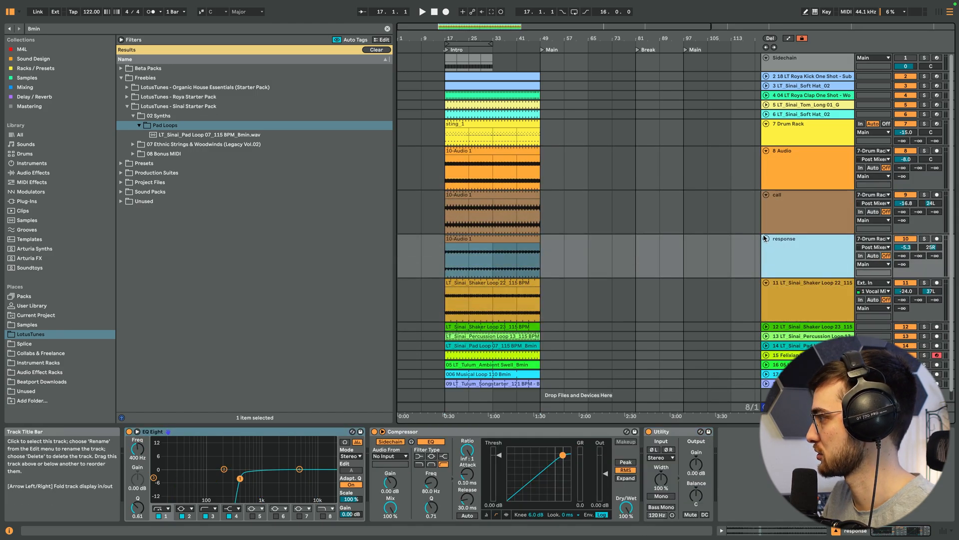
{"action": "left_click", "coordinate": [766, 240]}
{"action": "left_click", "coordinate": [766, 195]}
{"action": "left_click", "coordinate": [766, 151]}
{"action": "left_click", "coordinate": [765, 124]}
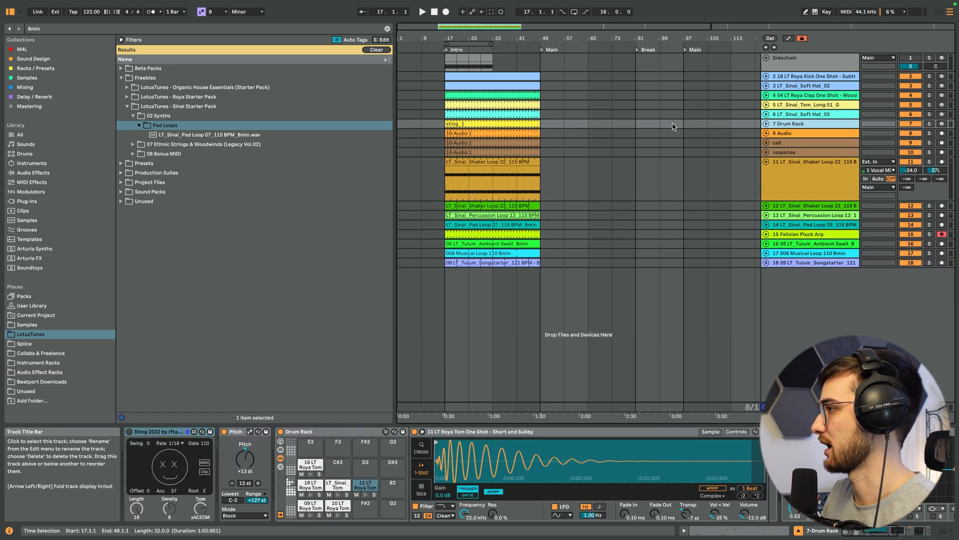
Solo the 8 Audio track and play it from the Intro marker to check its sound
{"action": "left_click", "coordinate": [521, 77]}
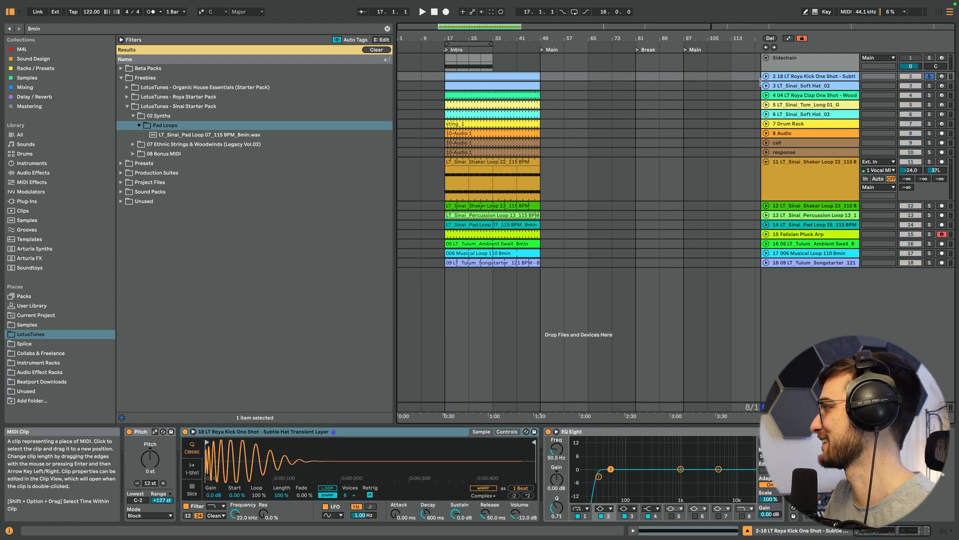
{"action": "left_click", "coordinate": [788, 132]}
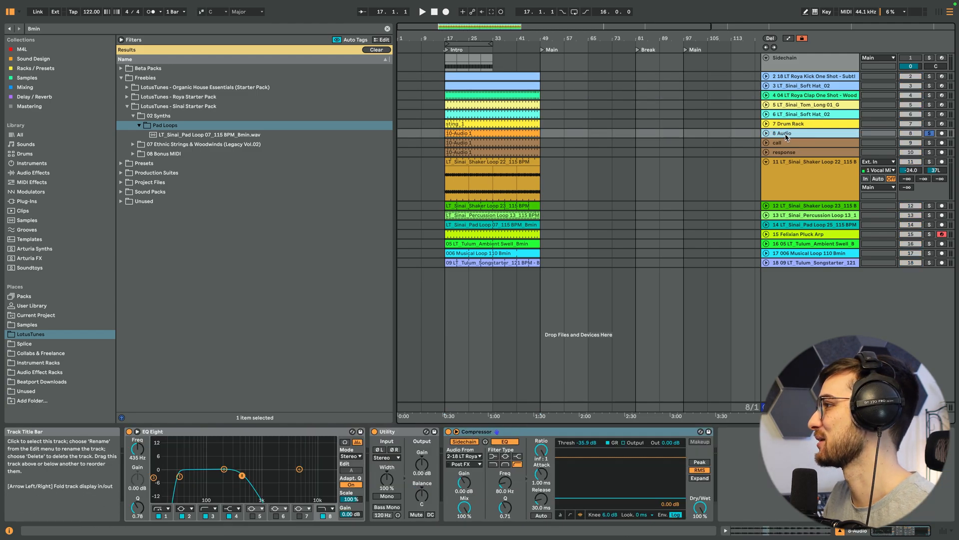
{"action": "key", "text": "space"}
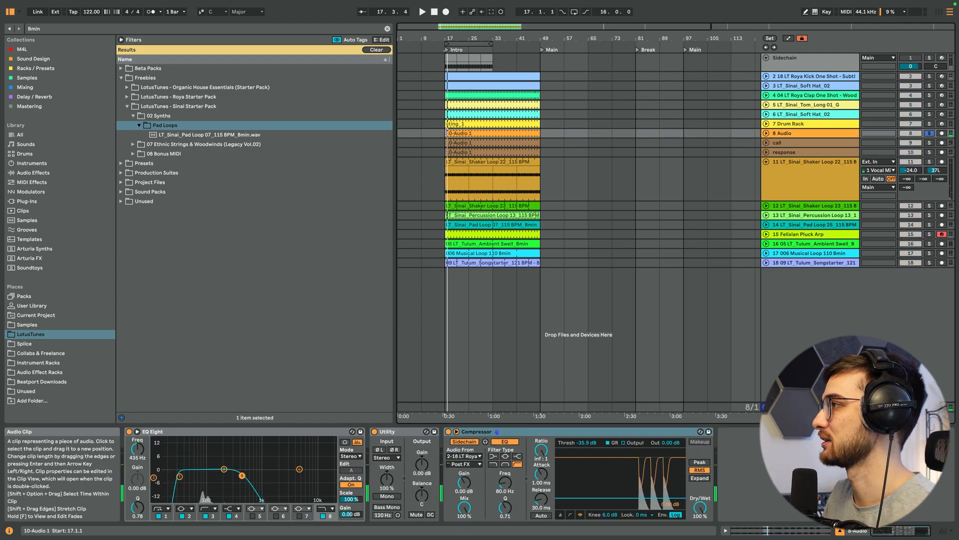
Stop playback and delete the Sidechain track
{"action": "left_click", "coordinate": [449, 56]}
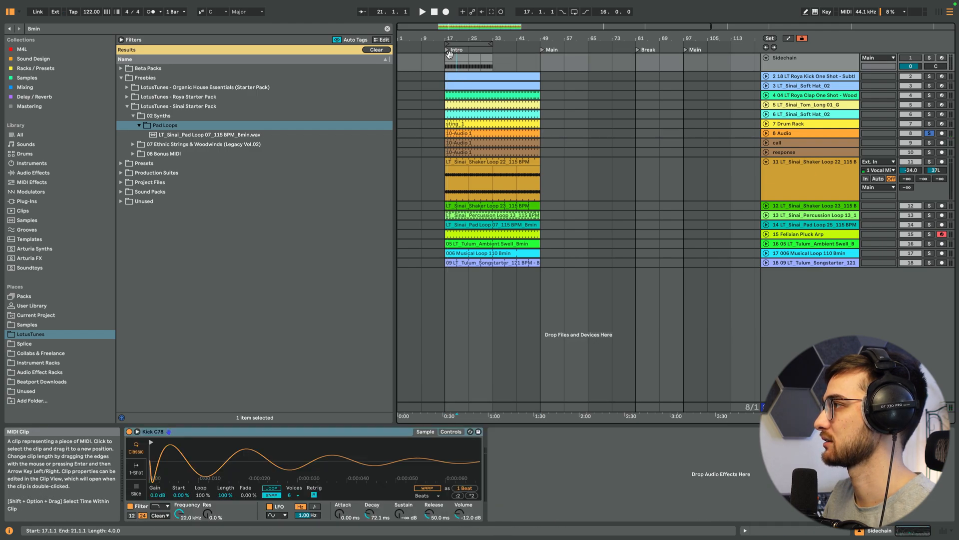
{"action": "left_click", "coordinate": [774, 67]}
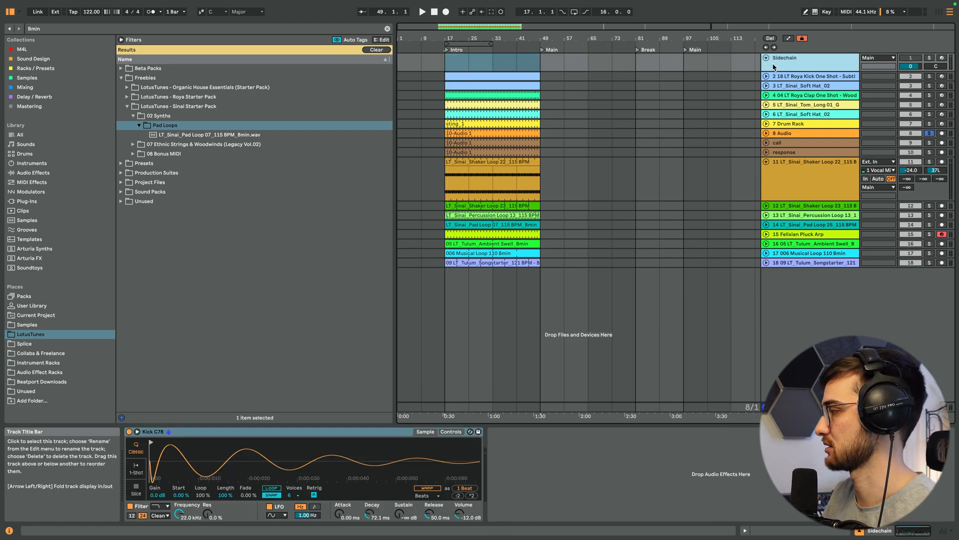
{"action": "key", "text": "Delete"}
Select the clips of all tracks from bar 17 to 49 and duplicate them five times to fill the arrangement up to bar 209
{"action": "left_click", "coordinate": [478, 62]}
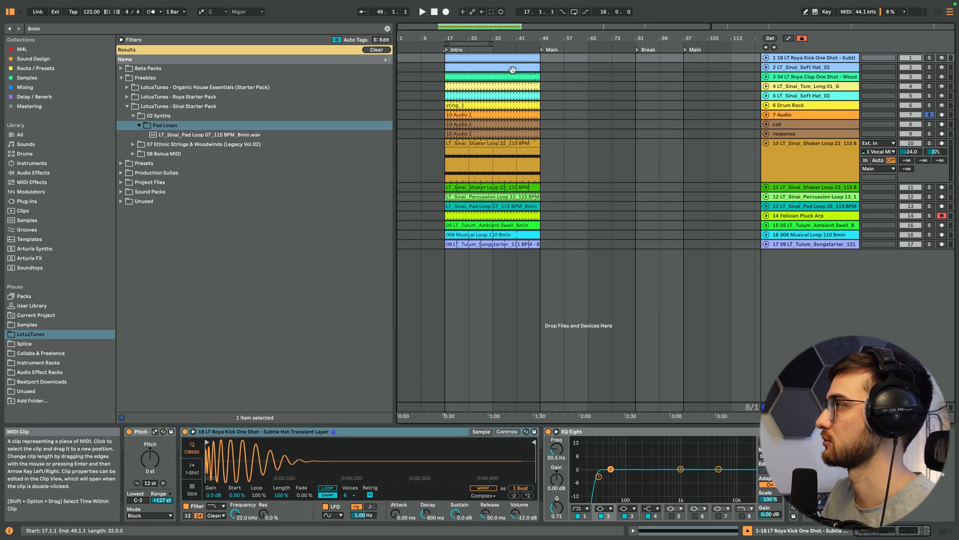
{"action": "left_click", "coordinate": [532, 243], "text": "shift"}
{"action": "left_click_drag", "start_coordinate": [521, 39], "coordinate": [521, 19]}
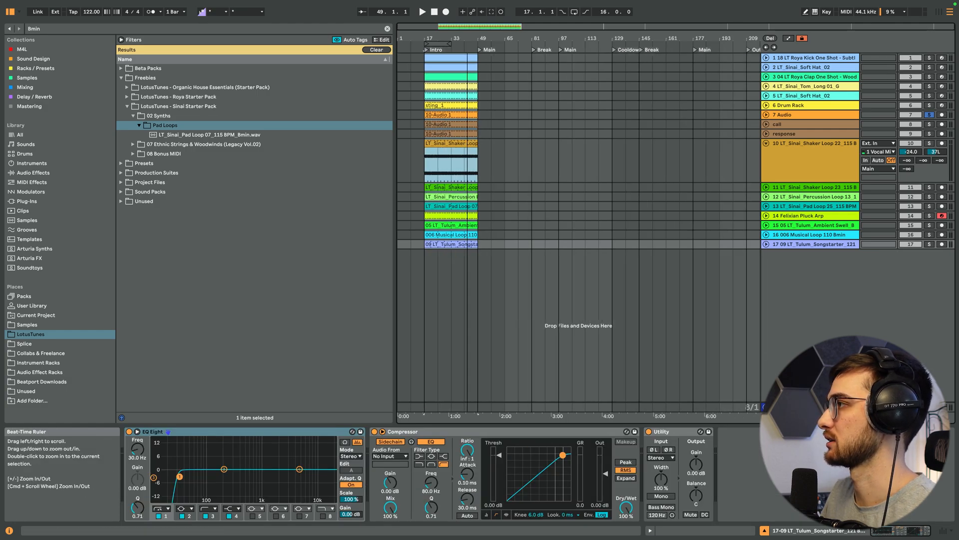
{"action": "key", "text": "super+d"}
{"action": "key", "text": "super+d"}
{"action": "key", "text": "super+d"}
{"action": "key", "text": "super+d"}
{"action": "key", "text": "super+d"}
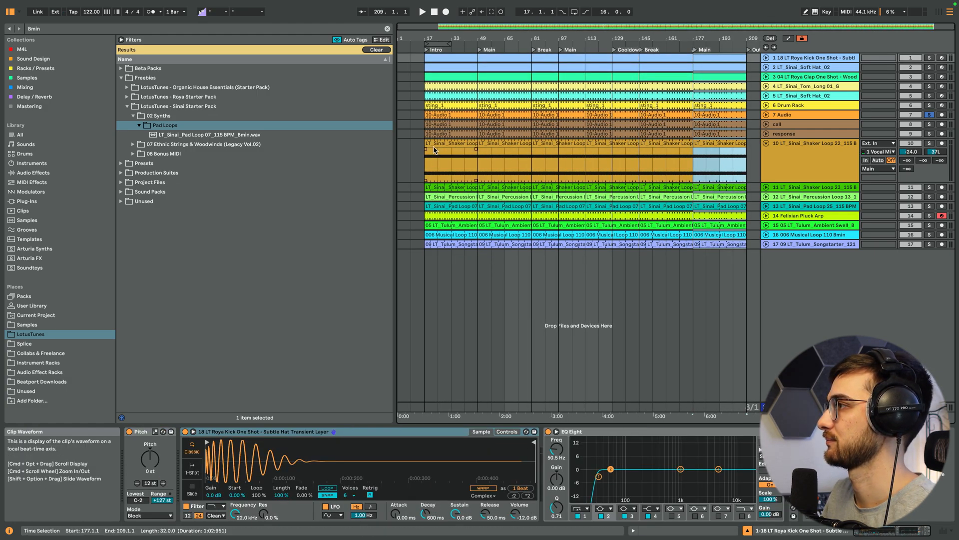
Turn off the remaining track solo and play the full Intro from bar 17
{"action": "left_click", "coordinate": [440, 156]}
{"action": "key", "text": "space"}
{"action": "key", "text": "s"}
{"action": "key", "text": "s"}
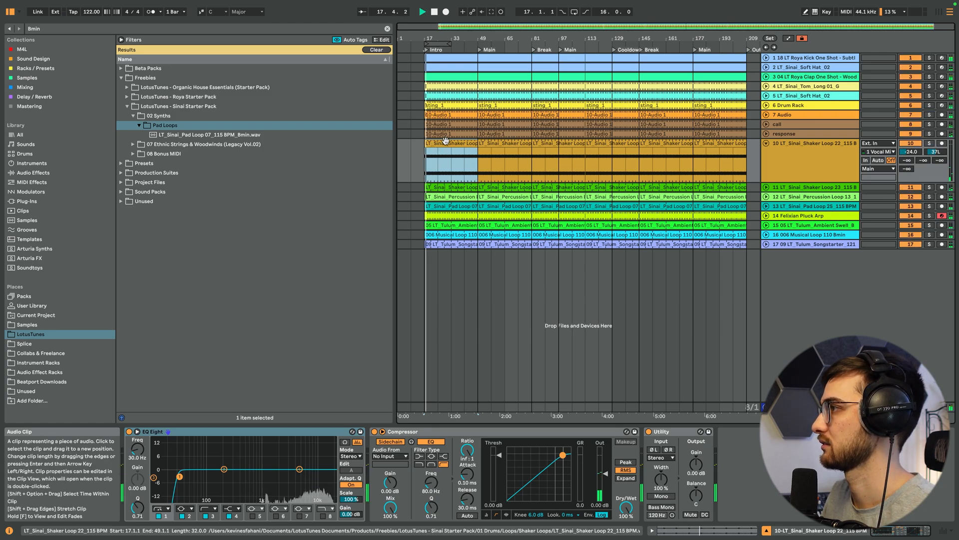
{"action": "key", "text": "space"}
{"action": "key", "text": "Up"}
Delete the Intro clips of the 006 Musical Loop and Tulum Songstarter tracks
{"action": "left_click", "coordinate": [440, 225]}
{"action": "left_click", "coordinate": [442, 235]}
{"action": "key", "text": "Delete"}
{"action": "left_click", "coordinate": [439, 245]}
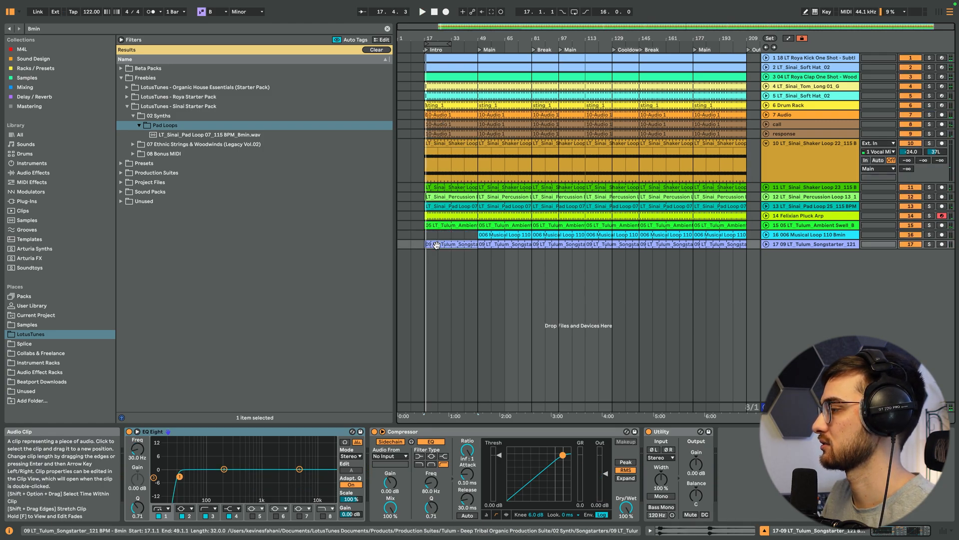
{"action": "key", "text": "space"}
{"action": "key", "text": "Delete"}
{"action": "key", "text": "space"}
Delete the Intro clips of the Tulum Ambient Swell and Felixian Pluck Arp tracks
{"action": "left_click", "coordinate": [440, 225]}
{"action": "key", "text": "Delete"}
{"action": "left_click", "coordinate": [441, 216]}
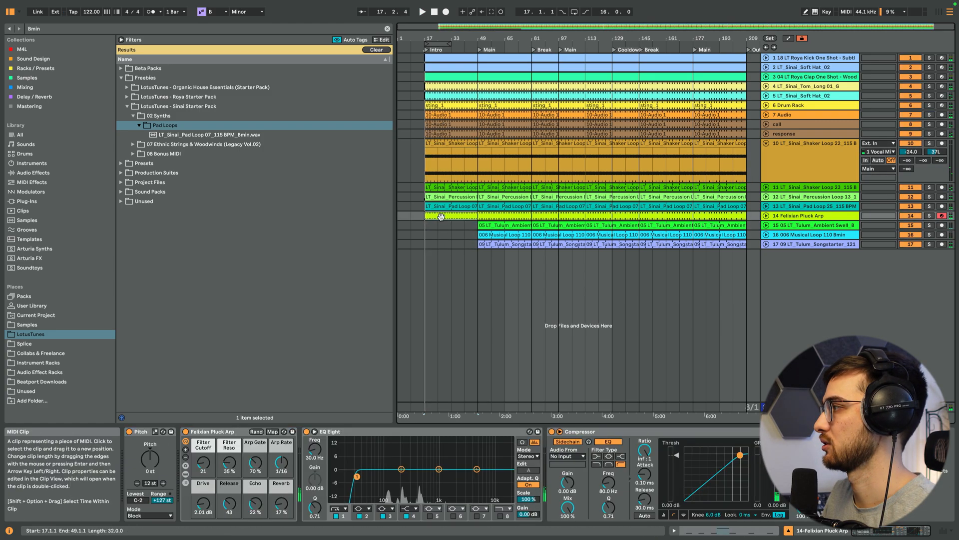
{"action": "key", "text": "Delete"}
{"action": "key", "text": "space"}
Check the Intro clips of the pad, percussion, shaker and response tracks one by one
{"action": "left_click", "coordinate": [436, 206]}
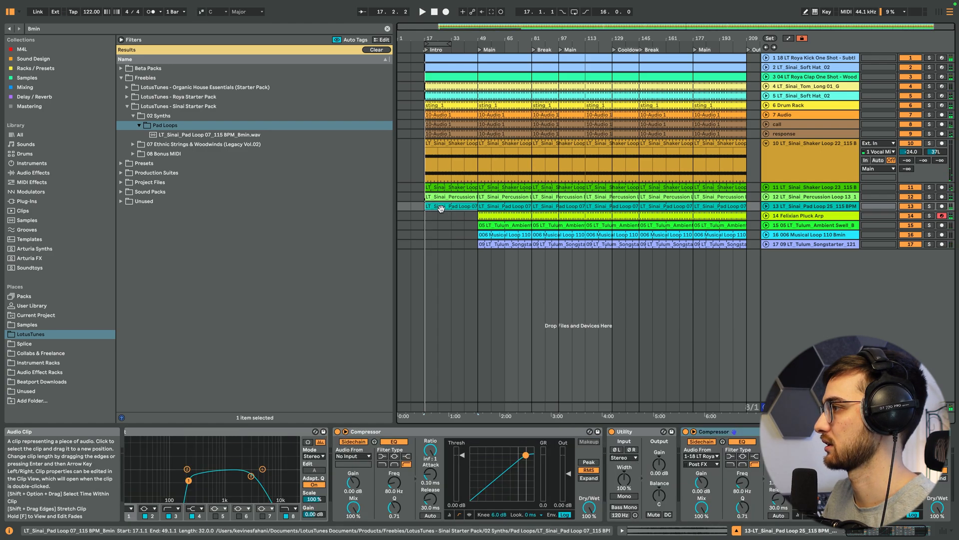
{"action": "left_click", "coordinate": [440, 197]}
{"action": "left_click", "coordinate": [440, 154]}
{"action": "left_click", "coordinate": [440, 134]}
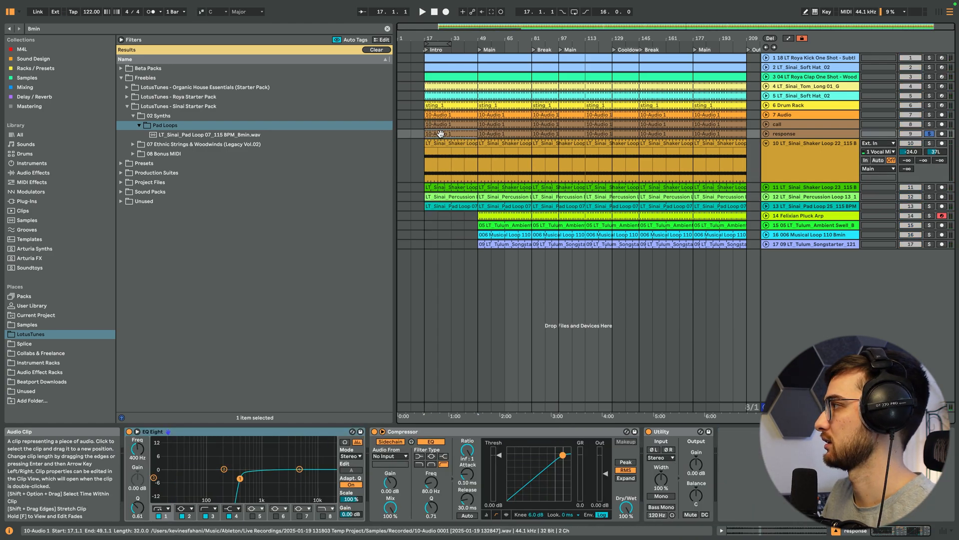
Audition the soloed 7 Audio clip in the Intro, and delete it together with the Drum Rack's sting_1 Intro clip
{"action": "left_click", "coordinate": [443, 115]}
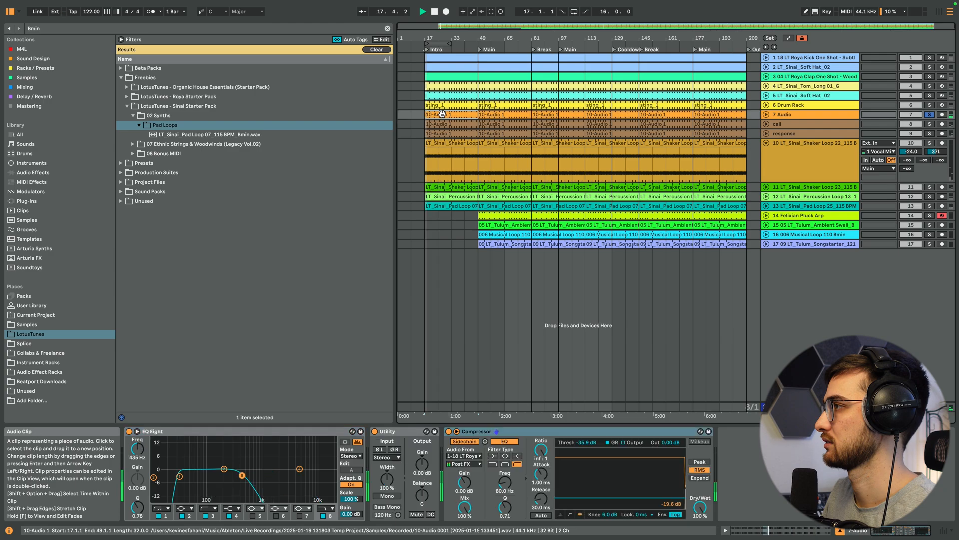
{"action": "key", "text": "Delete"}
{"action": "left_click", "coordinate": [448, 106]}
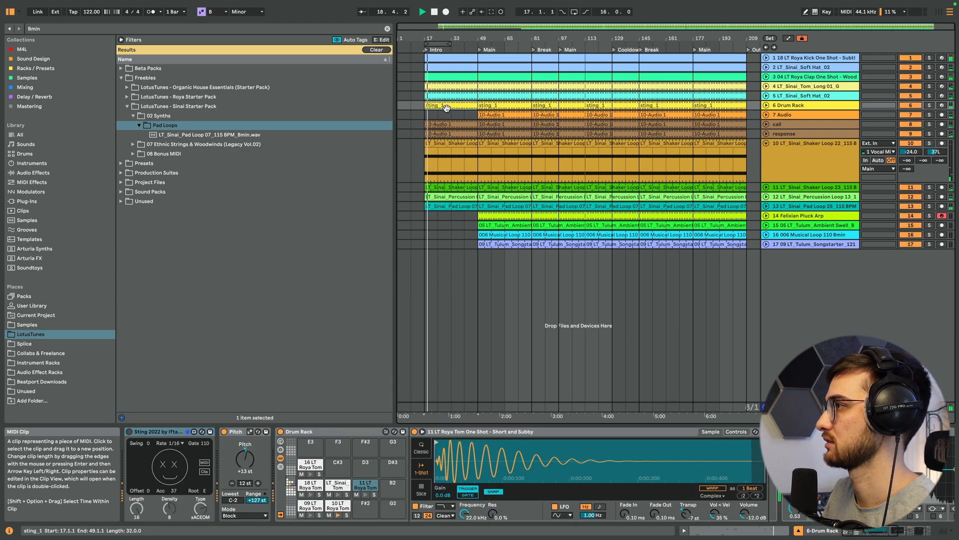
{"action": "key", "text": "Delete"}
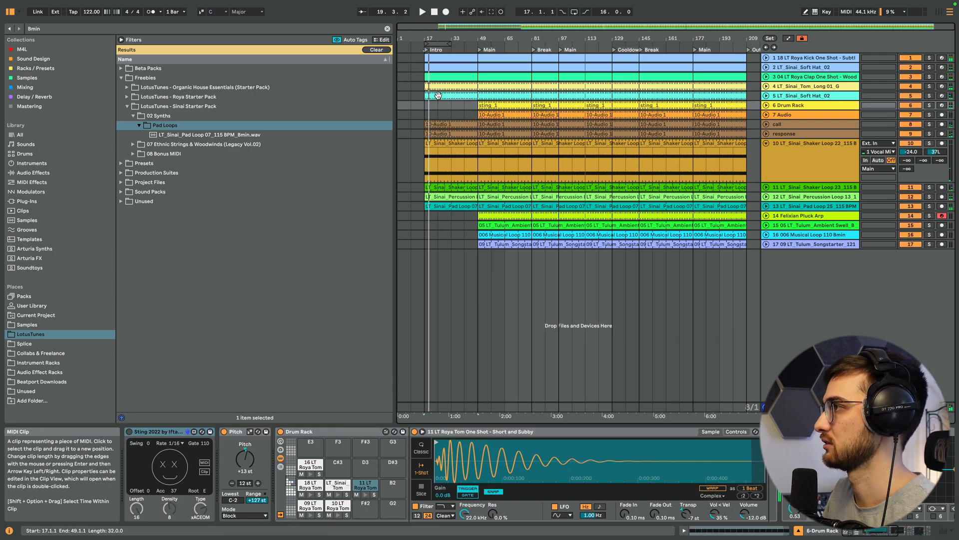
Delete the Intro clips of the Tom Long and Woodblock Clap tracks while replaying the section from bar 17
{"action": "key", "text": "Up"}
{"action": "key", "text": "Up"}
{"action": "key", "text": "Delete"}
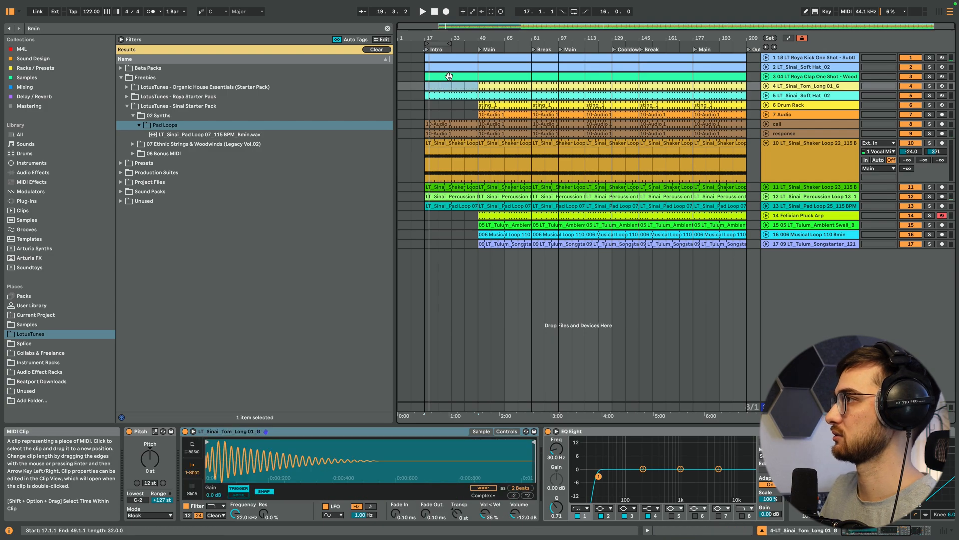
{"action": "key", "text": "Up"}
{"action": "key", "text": "space"}
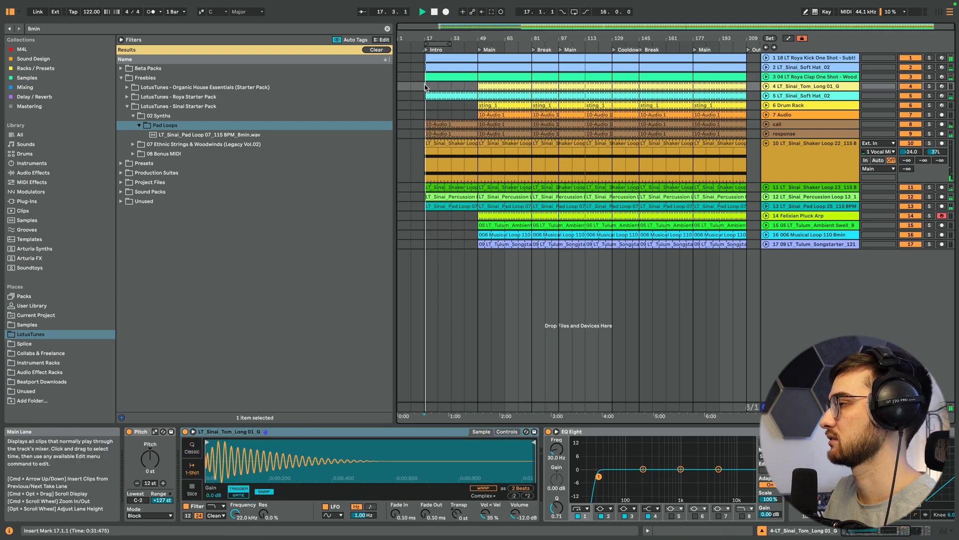
{"action": "key", "text": "Delete"}
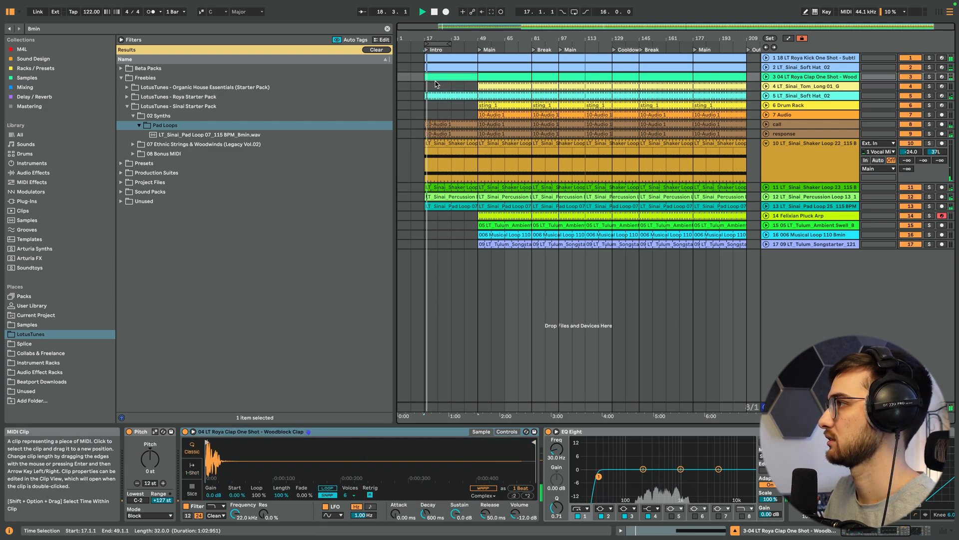
{"action": "left_click", "coordinate": [425, 80]}
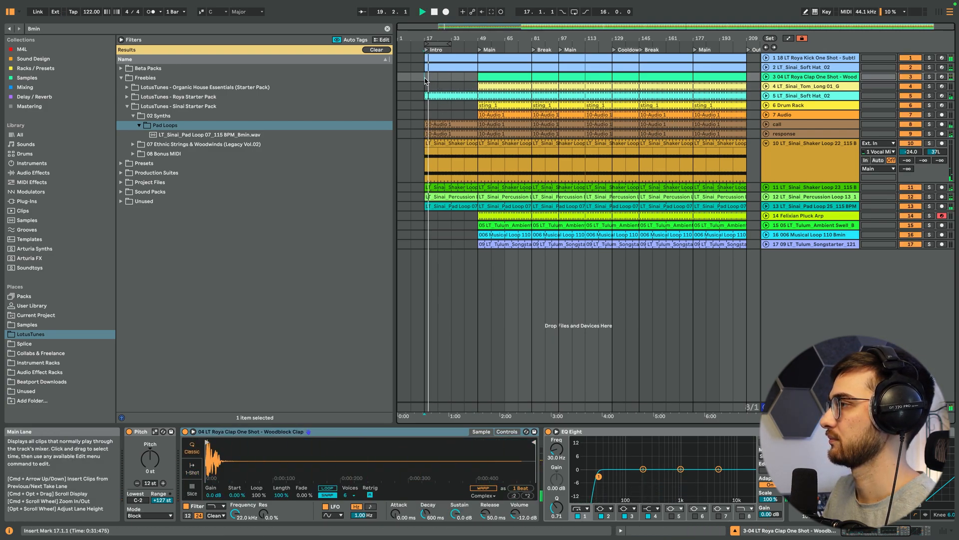
Trim the Intro clips on the response and call tracks so that both start at bar 33
{"action": "left_click", "coordinate": [429, 107]}
{"action": "left_click", "coordinate": [428, 95]}
{"action": "key", "text": "space"}
{"action": "left_click", "coordinate": [433, 132]}
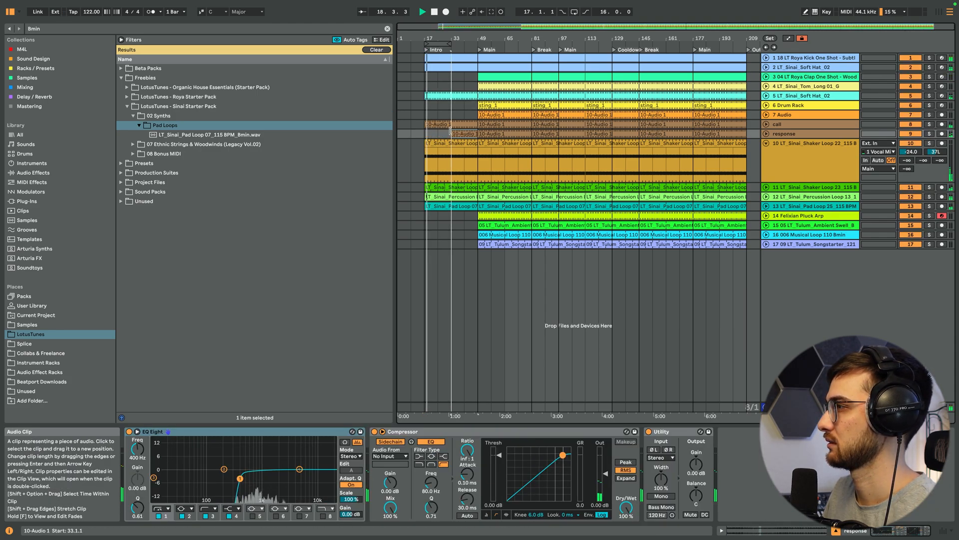
{"action": "left_click_drag", "start_coordinate": [425, 122], "coordinate": [457, 121]}
{"action": "left_click", "coordinate": [451, 134]}
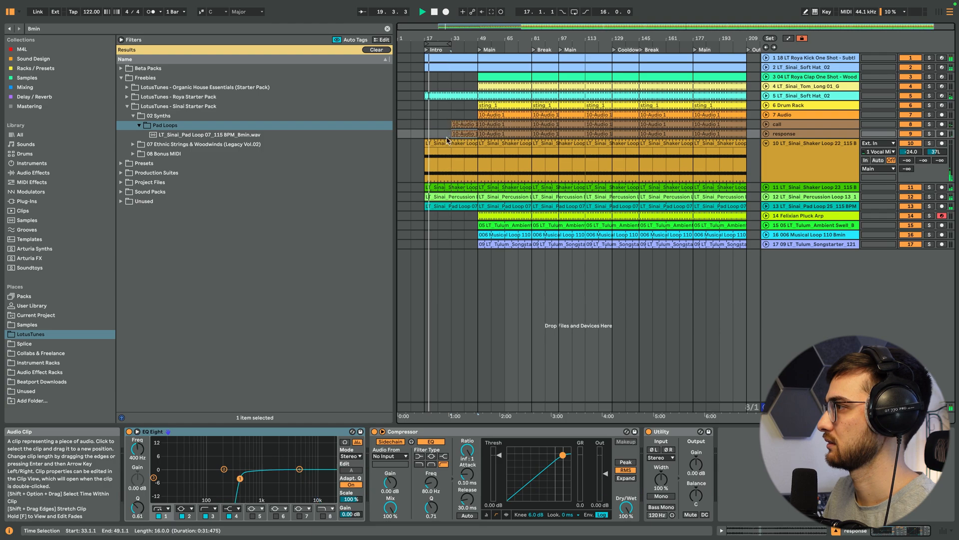
Check the shaker clips and trim the Intro's Percussion Loop 13 clip to start at bar 33
{"action": "left_click", "coordinate": [442, 163]}
{"action": "left_click", "coordinate": [438, 187]}
{"action": "key", "text": "s"}
{"action": "left_click", "coordinate": [440, 195]}
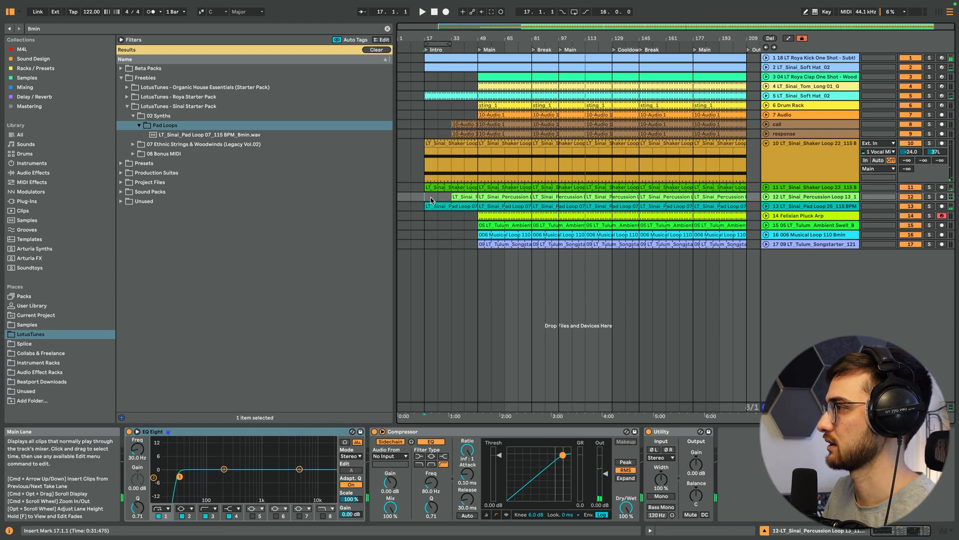
Play the Intro from bar 17 and unfold the LT_Sinai_Pad Loop 25 track
{"action": "left_click", "coordinate": [450, 206]}
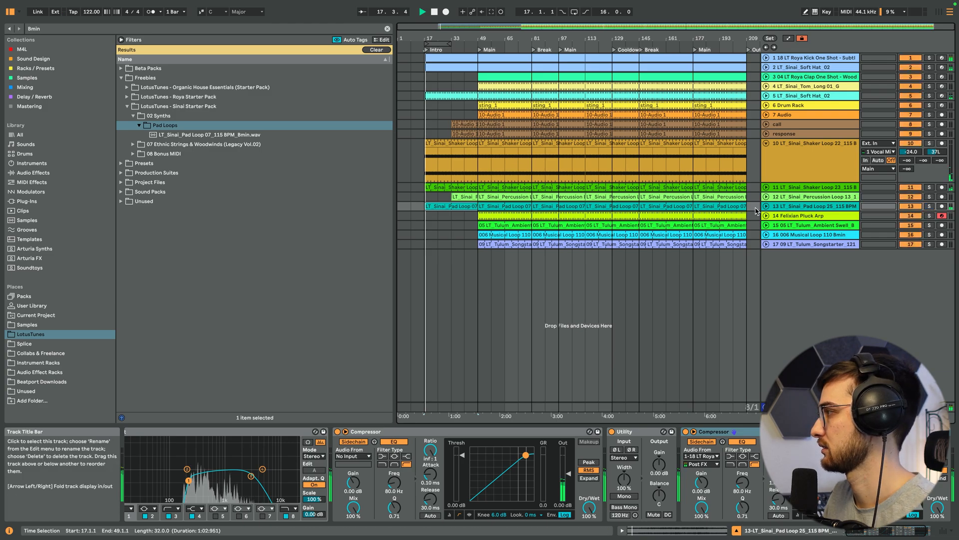
{"action": "left_click", "coordinate": [759, 206]}
{"action": "left_click", "coordinate": [766, 206]}
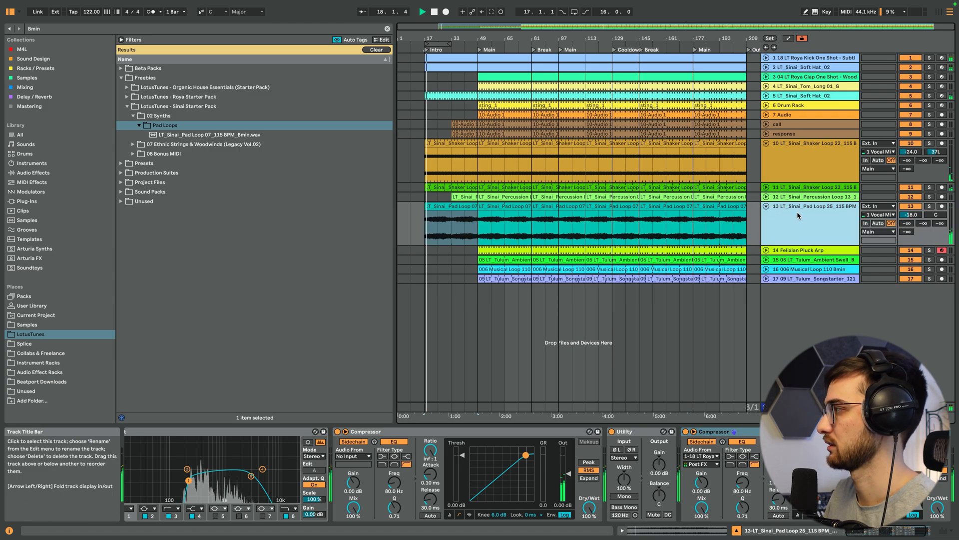
Search the whole library for "auto" and add an Auto Filter to the LT_Sinai_Pad Loop 25 track
{"action": "left_click", "coordinate": [378, 50]}
{"action": "left_click", "coordinate": [264, 30]}
{"action": "type", "text": "autop"}
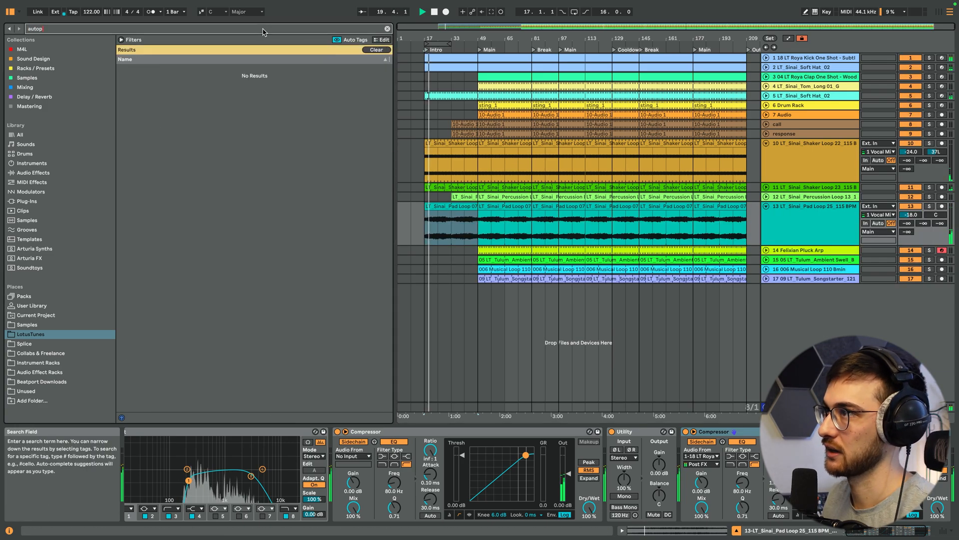
{"action": "left_click", "coordinate": [29, 135]}
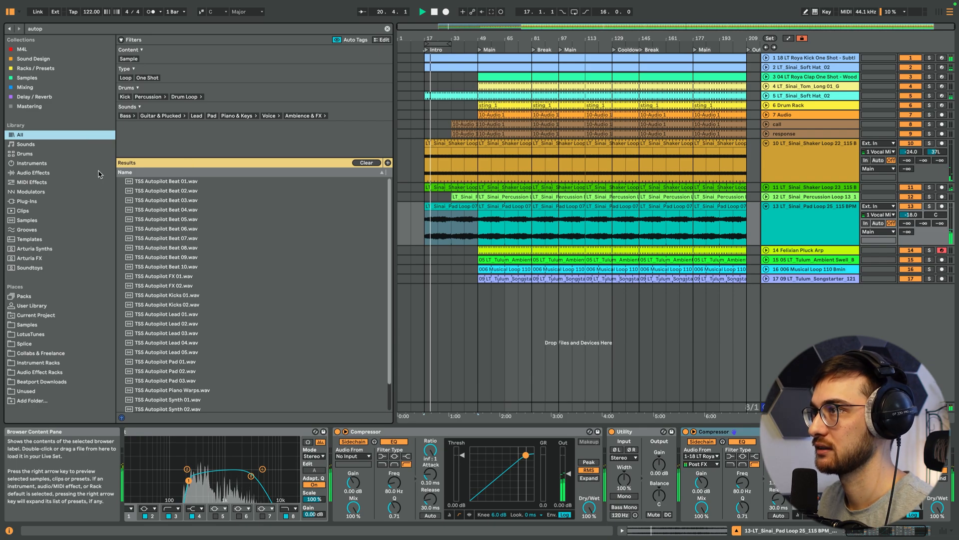
{"action": "key", "text": "BackSpace"}
{"action": "type", "text": "fil"}
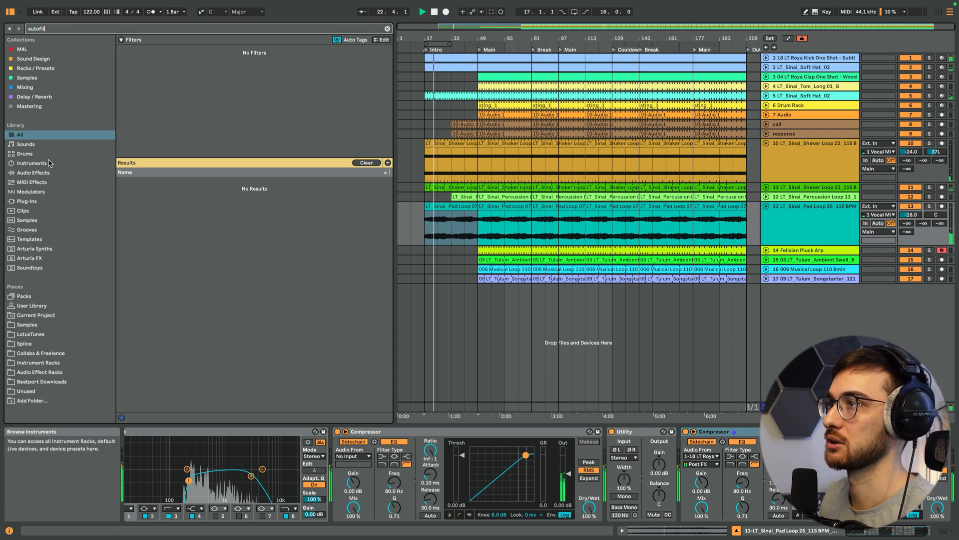
{"action": "type", "text": "auto"}
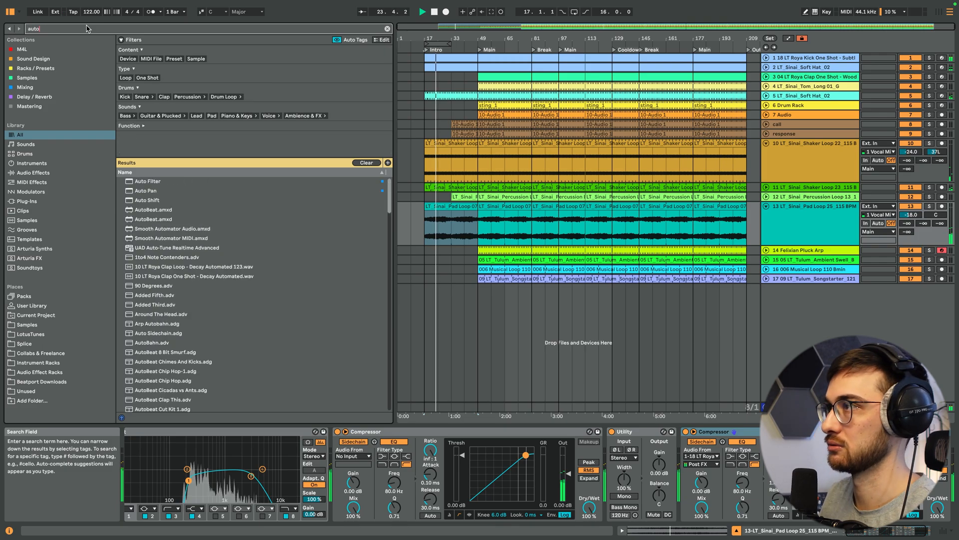
{"action": "double_click", "coordinate": [150, 181]}
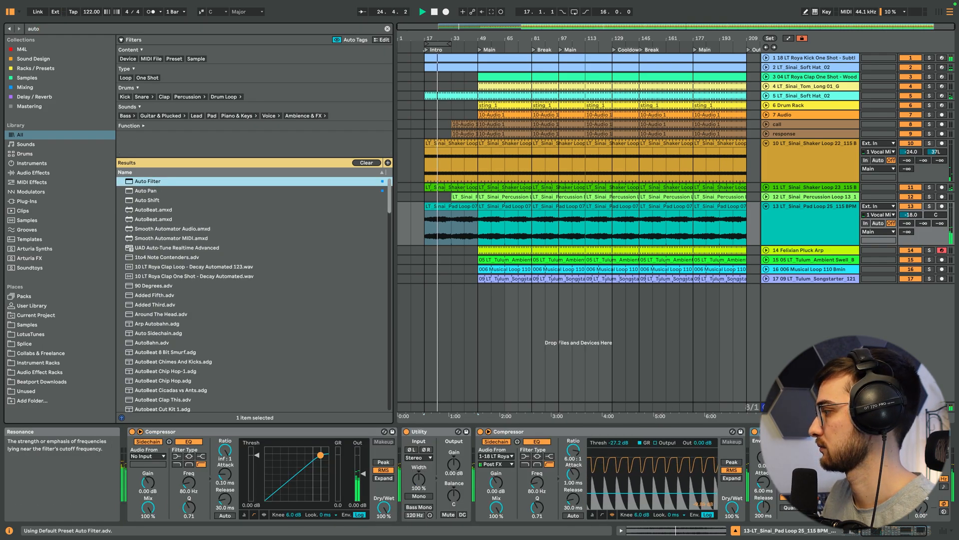
Lower the Auto Filter's cutoff and automate its frequency on the pad track to rise from bar 17 to 19.9 kHz at bar 49
{"action": "left_click_drag", "start_coordinate": [887, 532], "coordinate": [898, 532]}
{"action": "left_click_drag", "start_coordinate": [844, 455], "coordinate": [844, 522]}
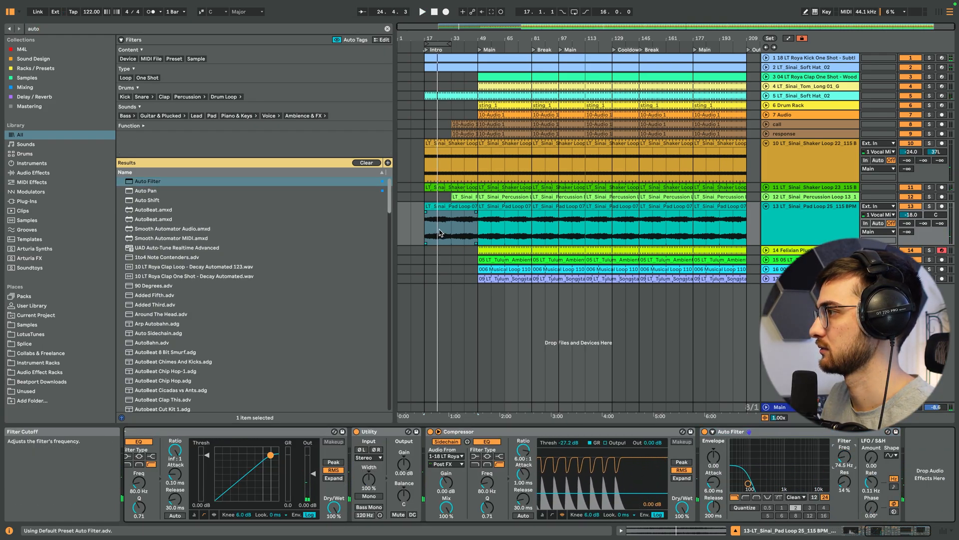
{"action": "key", "text": "space"}
{"action": "key", "text": "a"}
{"action": "left_click", "coordinate": [425, 238]}
{"action": "left_click_drag", "start_coordinate": [478, 239], "coordinate": [479, 212]}
{"action": "key", "text": "space"}
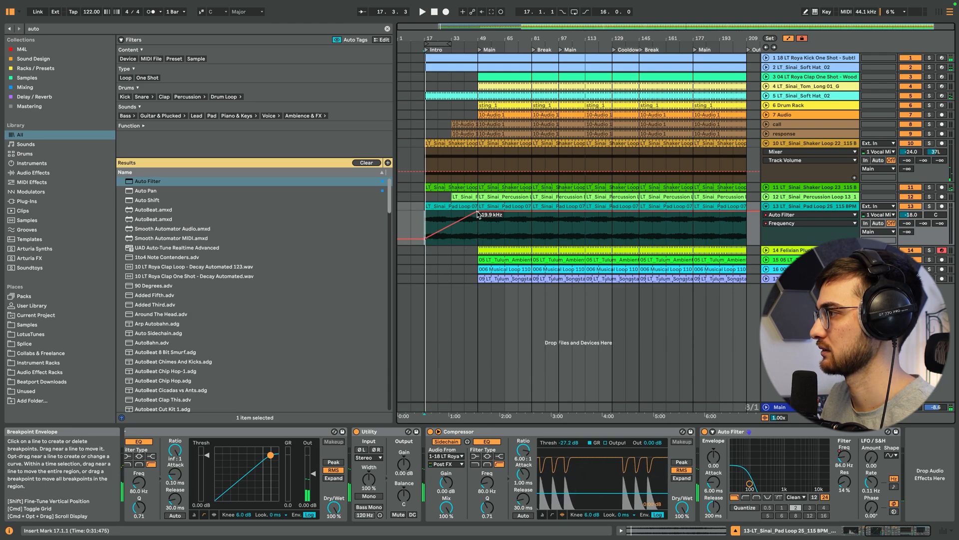
Raise the starting frequency of the pad's Auto Filter automation while replaying the Intro from bar 17
{"action": "key", "text": "space"}
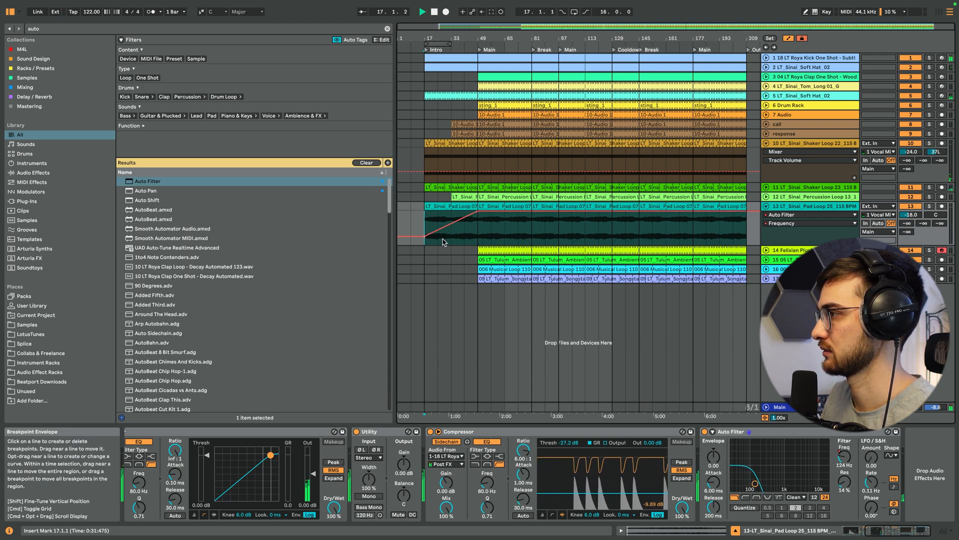
{"action": "key", "text": "a"}
{"action": "key", "text": "a"}
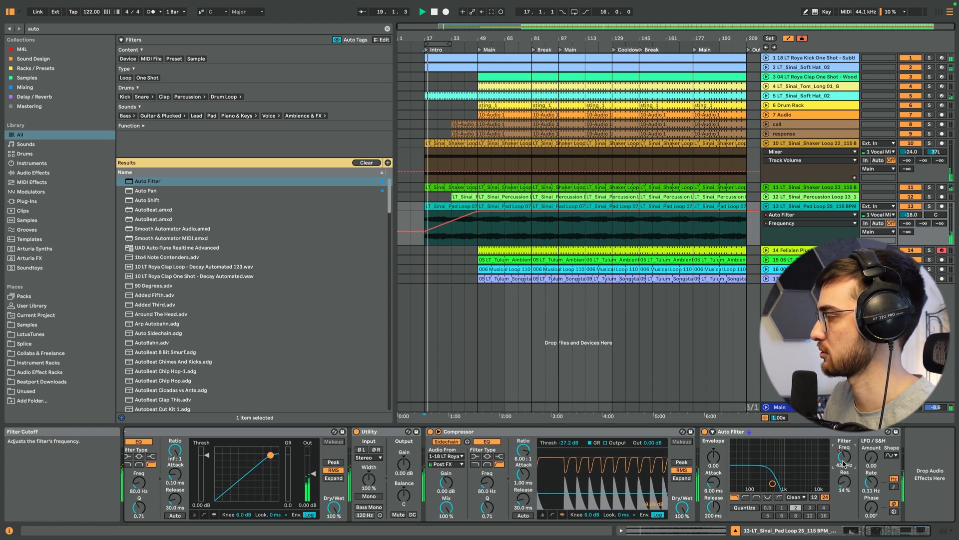
{"action": "key", "text": "a"}
{"action": "key", "text": "a"}
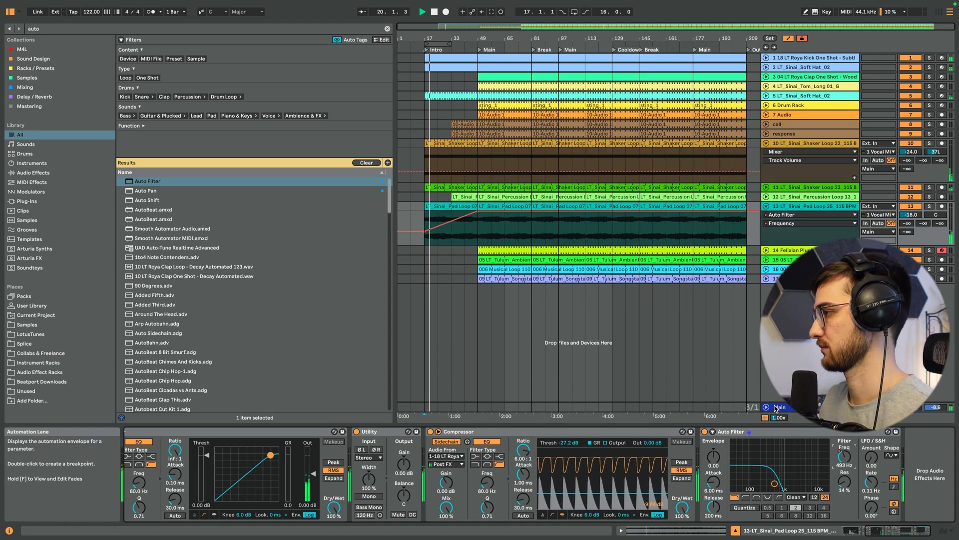
{"action": "key", "text": "a"}
Extend the arrangement loop from bar 17 through the final Main to bar 209
{"action": "left_click", "coordinate": [441, 200]}
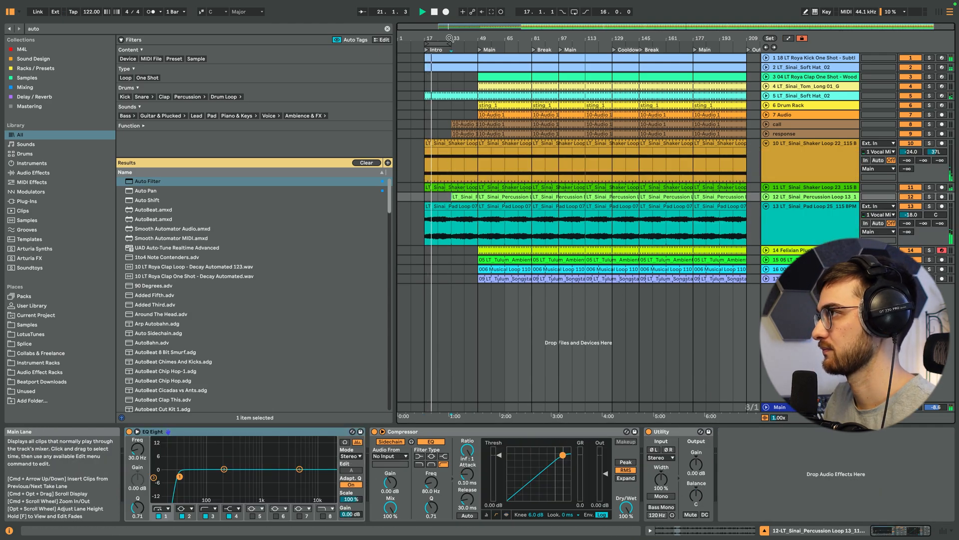
{"action": "left_click_drag", "start_coordinate": [450, 42], "coordinate": [722, 78]}
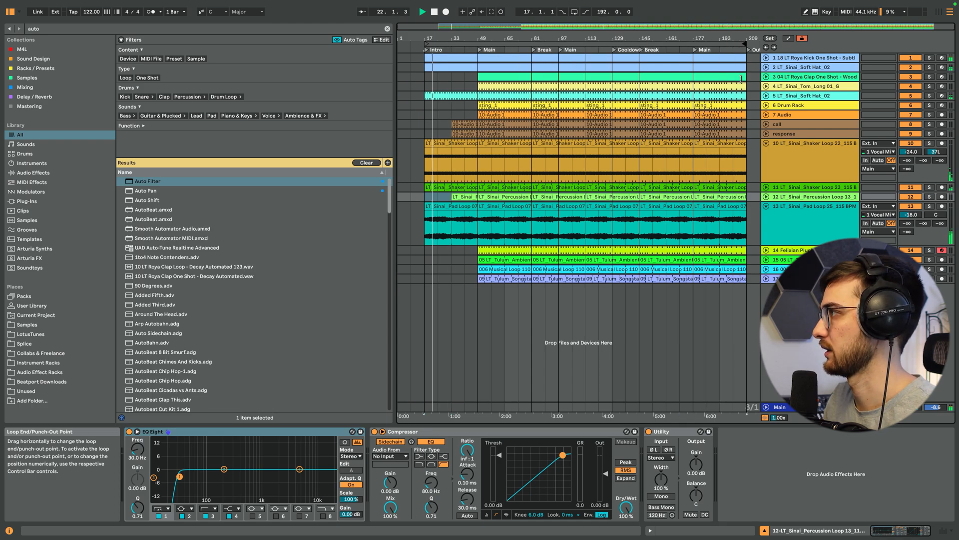
{"action": "scroll", "coordinate": [454, 106], "scroll_direction": "up", "scroll_amount": 3}
Check the tracks around bar 33 and extend the Intro's Percussion Loop 13 clip to start at bar 25
{"action": "left_click", "coordinate": [450, 106]}
{"action": "left_click", "coordinate": [449, 115]}
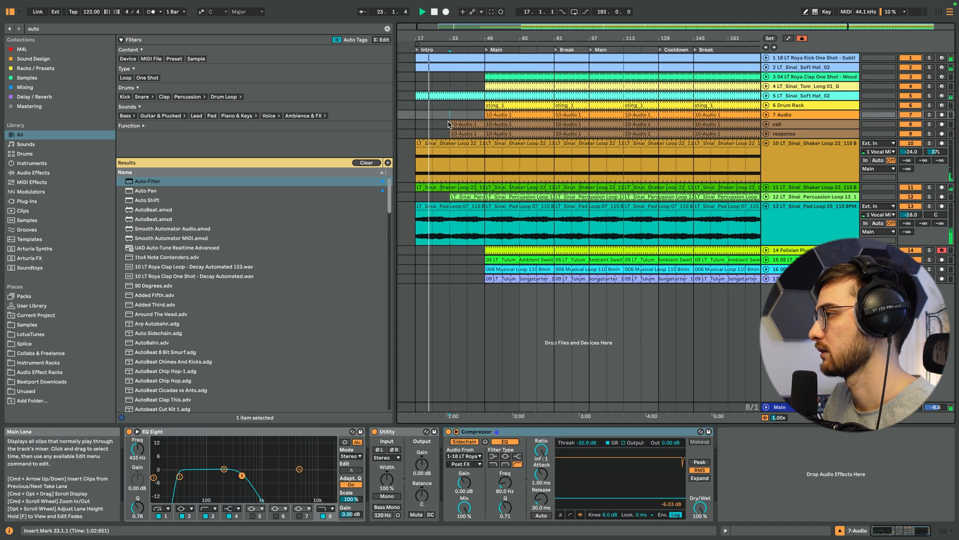
{"action": "left_click", "coordinate": [450, 161]}
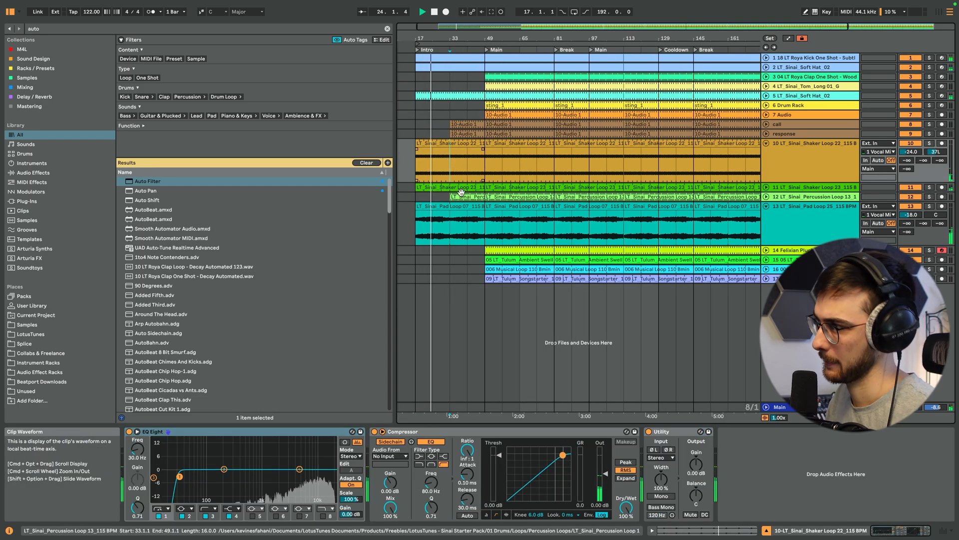
{"action": "left_click", "coordinate": [444, 197]}
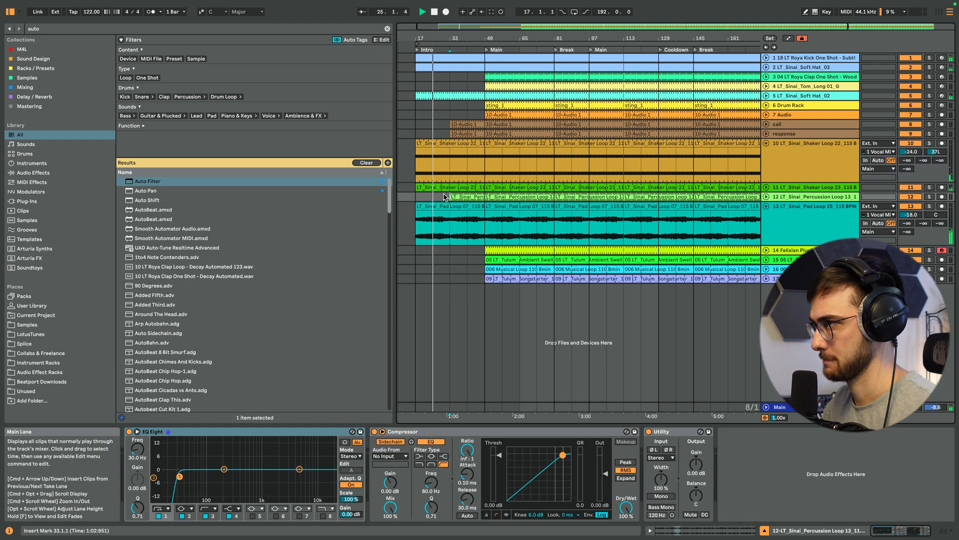
{"action": "key", "text": "space"}
{"action": "double_click", "coordinate": [455, 124]}
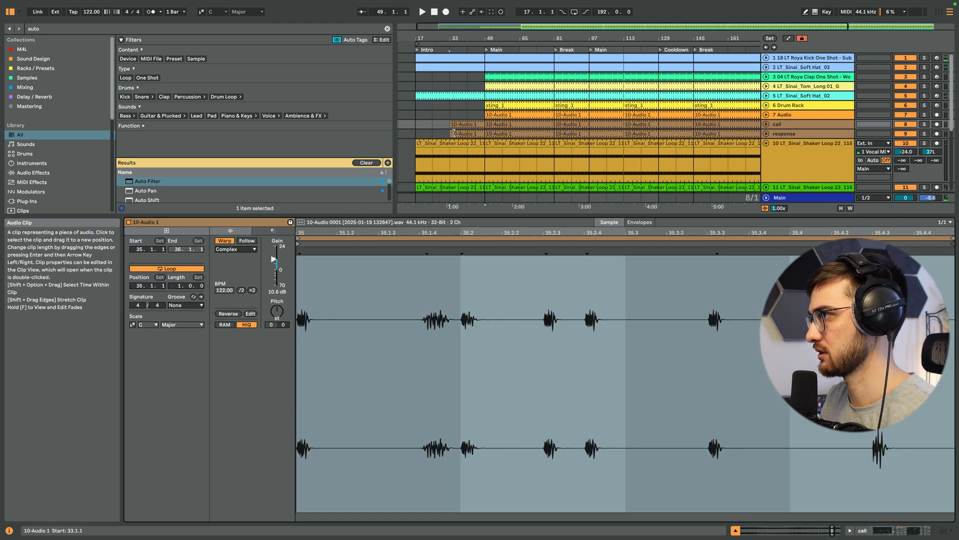
{"action": "key", "text": "shift+Tab"}
{"action": "left_click_drag", "start_coordinate": [454, 202], "coordinate": [435, 196]}
{"action": "key", "text": "space"}
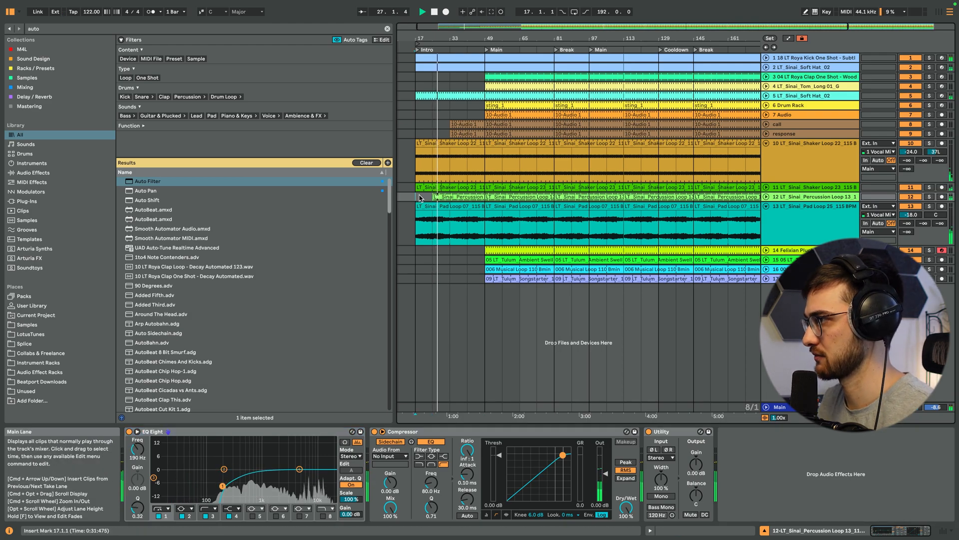
Examine the pad's Intro clip, its filter frequency automation and the Soft Hat clip during playback
{"action": "right_click", "coordinate": [420, 196]}
{"action": "left_click", "coordinate": [436, 313]}
{"action": "left_click_drag", "start_coordinate": [414, 232], "coordinate": [453, 235]}
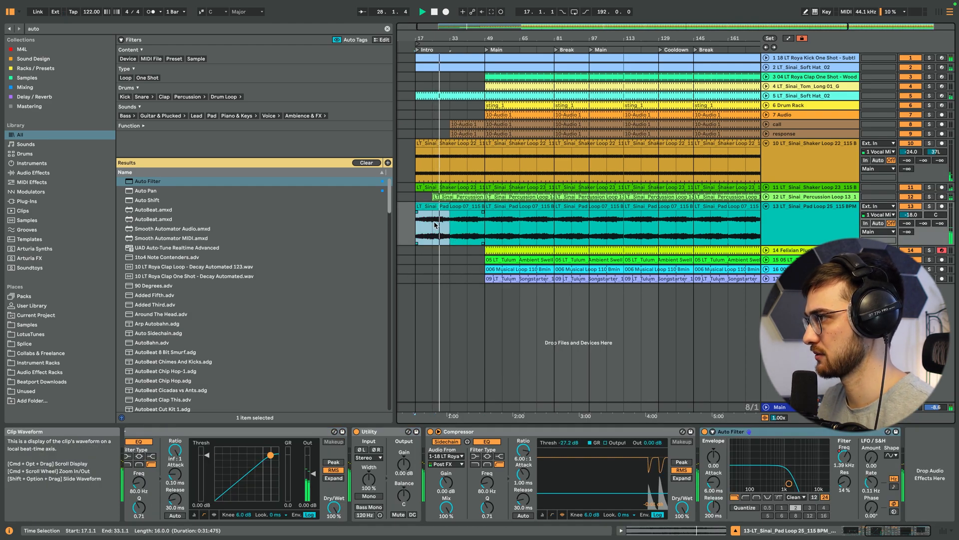
{"action": "left_click", "coordinate": [438, 227]}
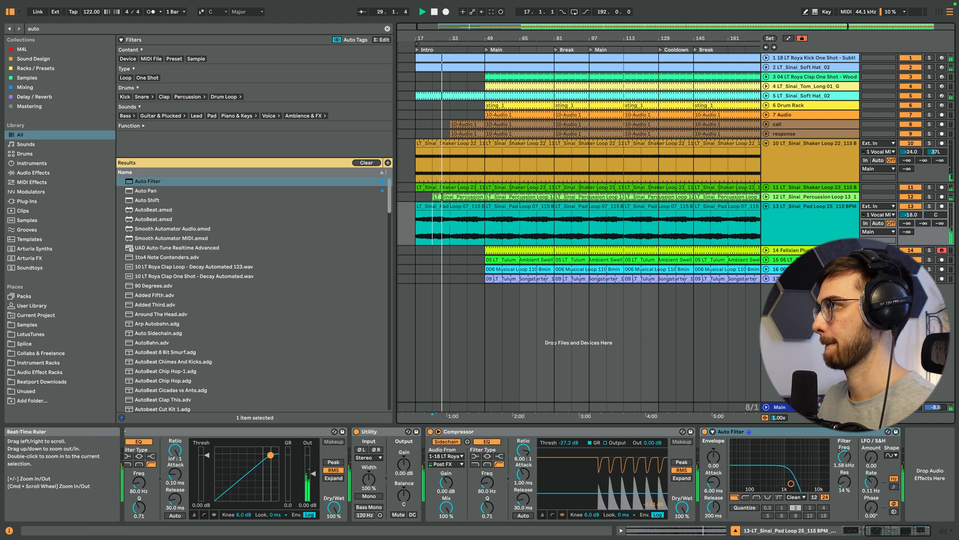
{"action": "key", "text": "a"}
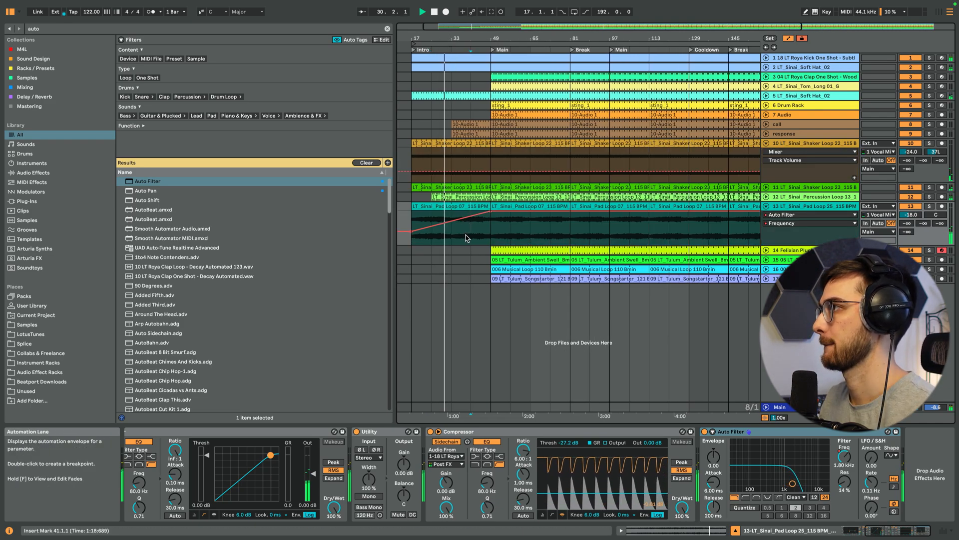
{"action": "key", "text": "a"}
{"action": "left_click", "coordinate": [777, 68]}
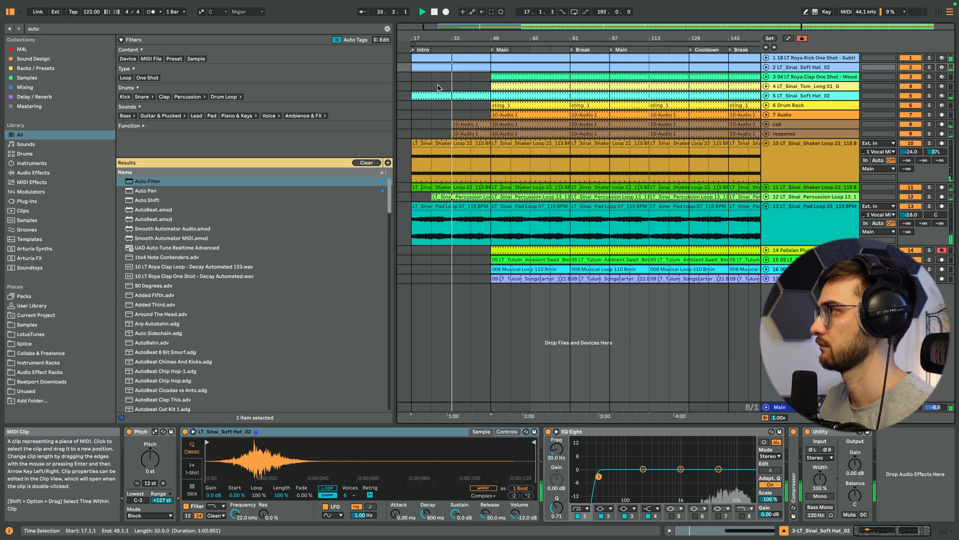
Audition the response track in solo and delete its Intro clip starting at bar 33
{"action": "left_click", "coordinate": [456, 124]}
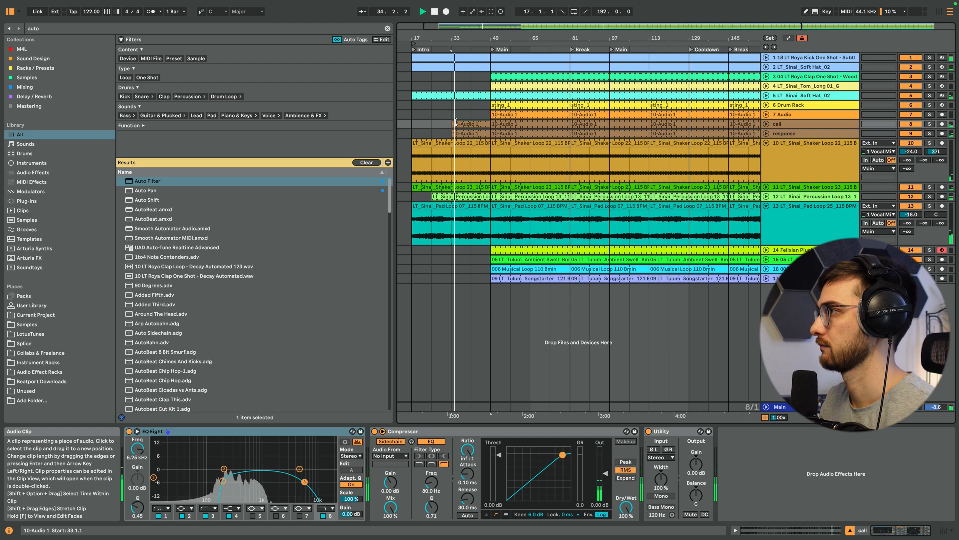
{"action": "left_click", "coordinate": [460, 133]}
{"action": "key", "text": "s"}
{"action": "scroll", "coordinate": [460, 132], "scroll_direction": "down", "scroll_amount": 2}
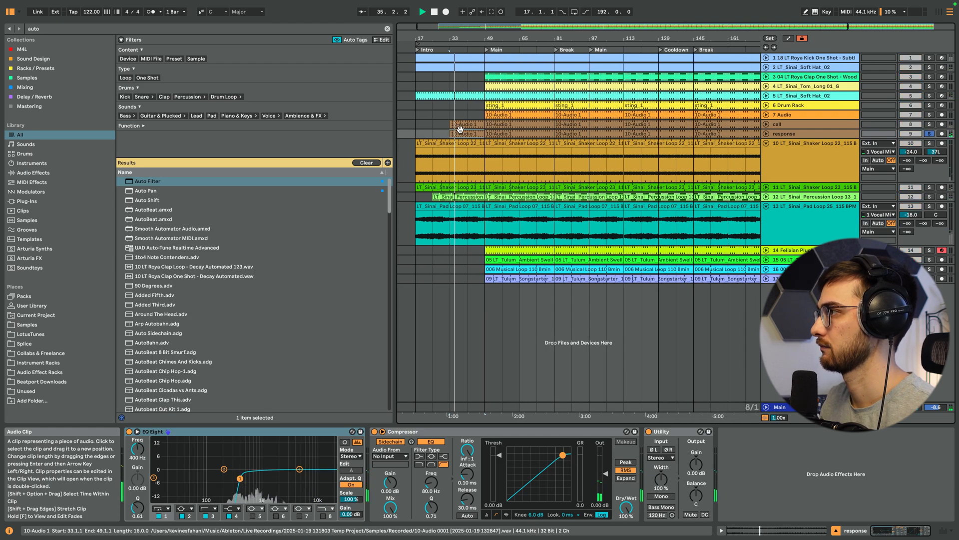
{"action": "left_click", "coordinate": [460, 134]}
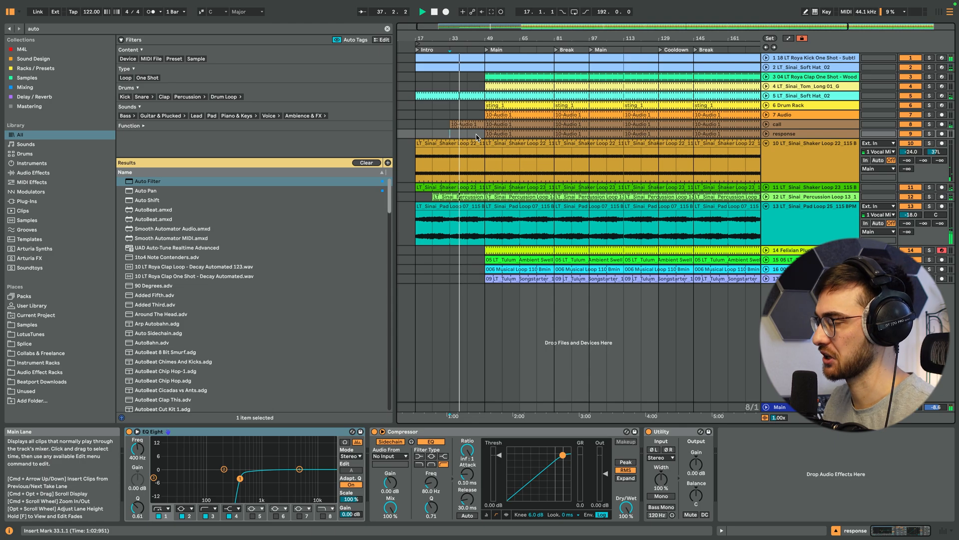
{"action": "left_click_drag", "start_coordinate": [486, 39], "coordinate": [478, 54]}
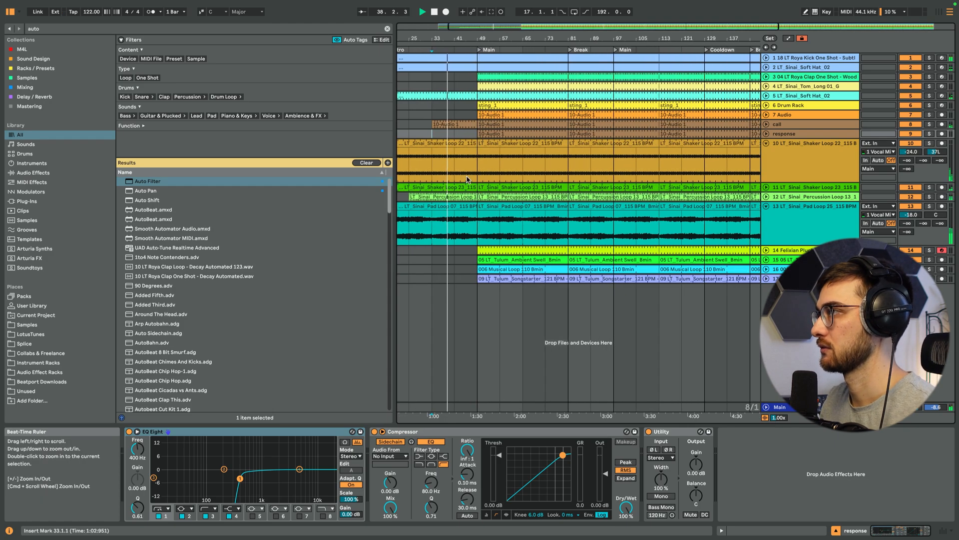
{"action": "left_click", "coordinate": [472, 136]}
{"action": "left_click", "coordinate": [470, 125]}
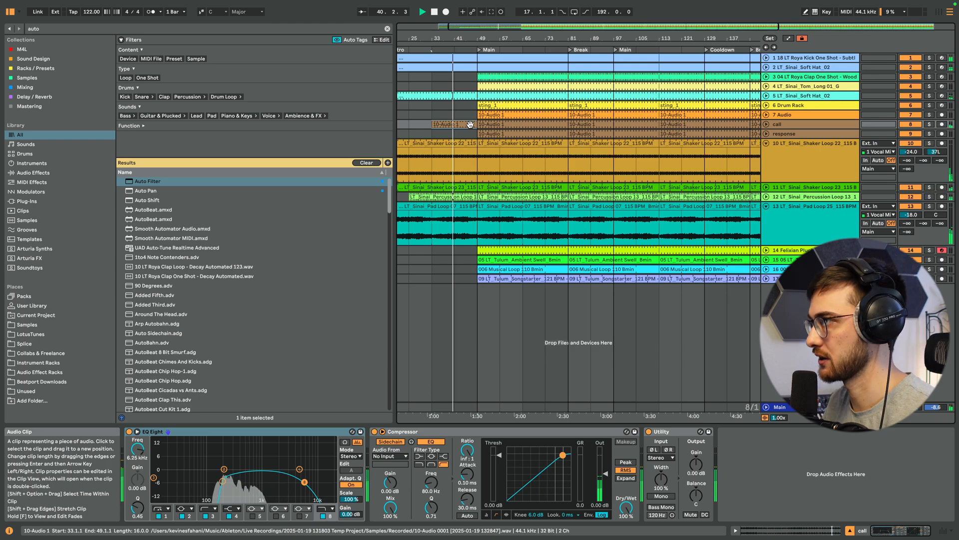
{"action": "left_click", "coordinate": [486, 130]}
{"action": "left_click", "coordinate": [486, 132]}
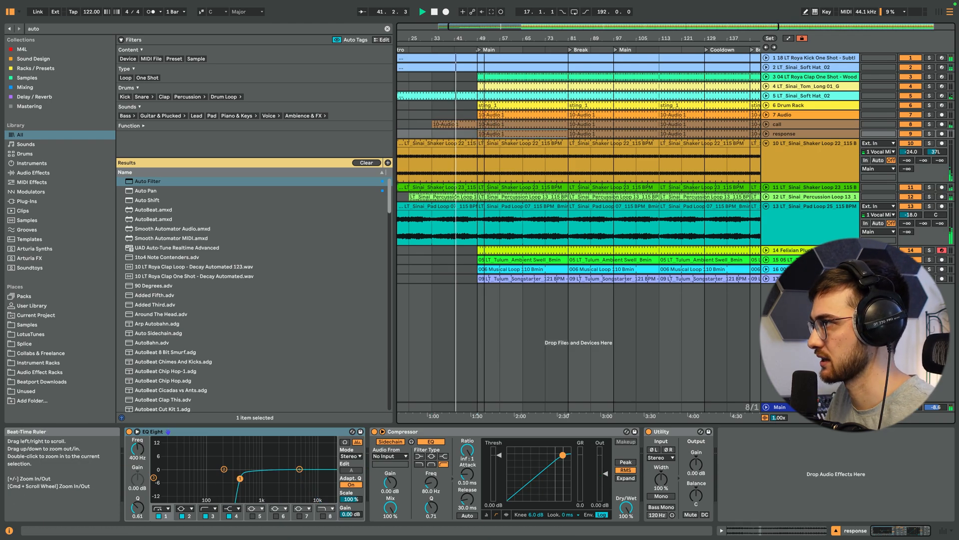
Delete the first Main clips from bar 49 to 81 on the Tulum Songstarter, Musical Loop 110 and Ambient Swell tracks
{"action": "left_click_drag", "start_coordinate": [483, 39], "coordinate": [470, 34]}
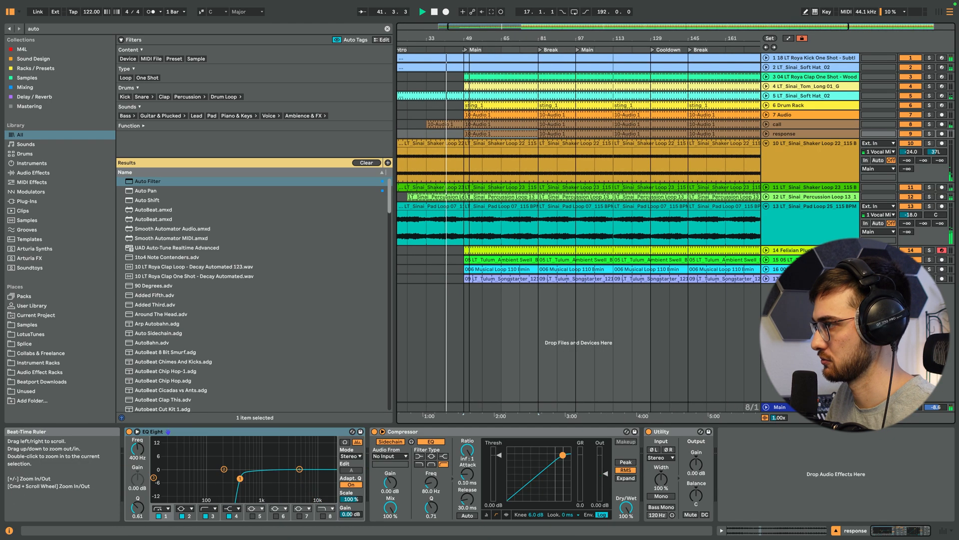
{"action": "left_click", "coordinate": [482, 251]}
{"action": "left_click", "coordinate": [481, 279]}
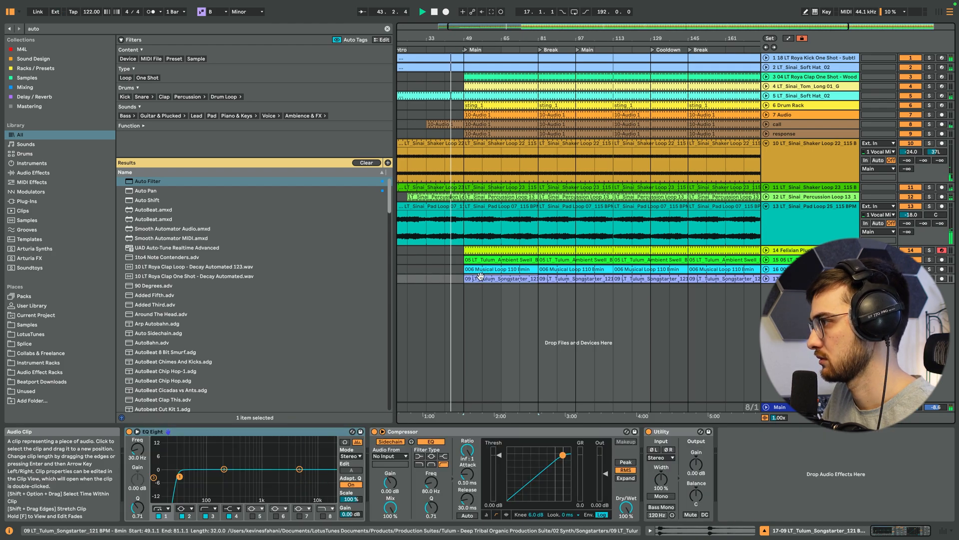
{"action": "key", "text": "Delete"}
{"action": "left_click", "coordinate": [480, 269]}
{"action": "key", "text": "Delete"}
{"action": "left_click", "coordinate": [478, 260]}
{"action": "key", "text": "Delete"}
{"action": "left_click", "coordinate": [475, 251]}
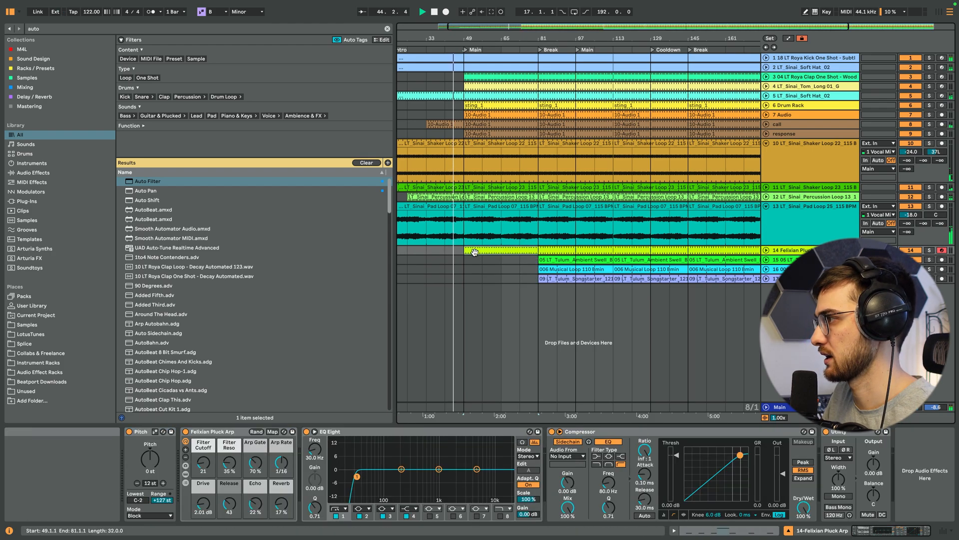
{"action": "key", "text": "Delete"}
{"action": "key", "text": "super+z"}
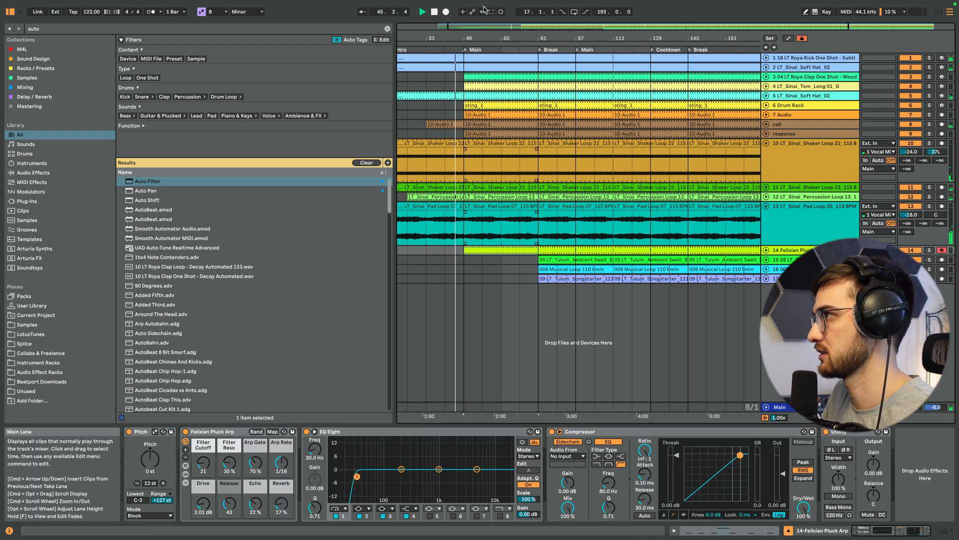
Play into the first Main at bar 49 and check the Drum Rack, Audio, pad and Felixian Pluck Arp clips
{"action": "left_click_drag", "start_coordinate": [460, 45], "coordinate": [460, 55]}
{"action": "left_click", "coordinate": [467, 110]}
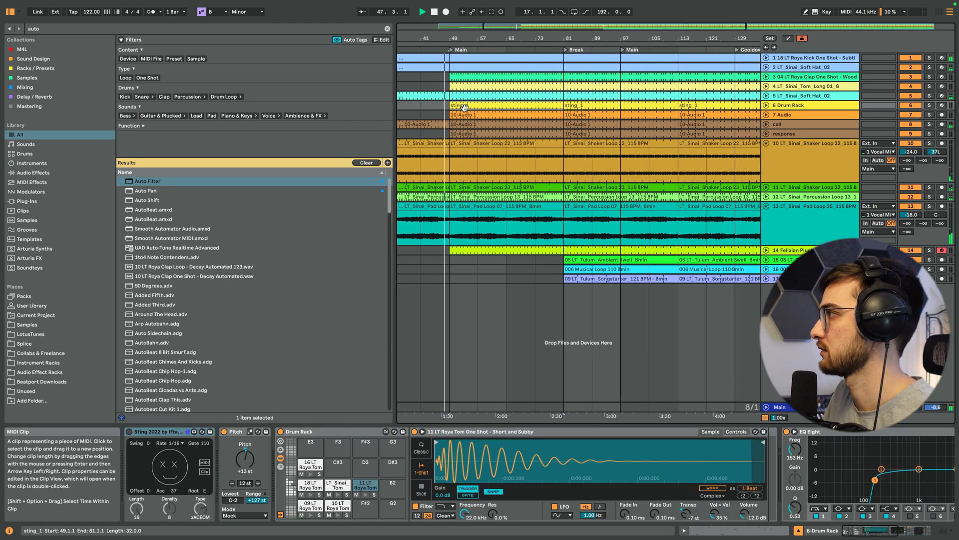
{"action": "left_click", "coordinate": [454, 232]}
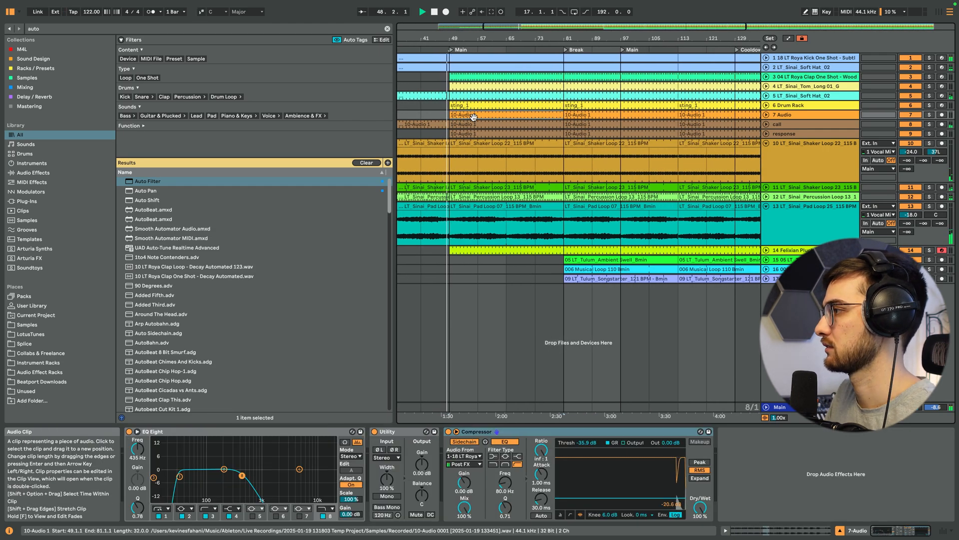
{"action": "left_click", "coordinate": [454, 248]}
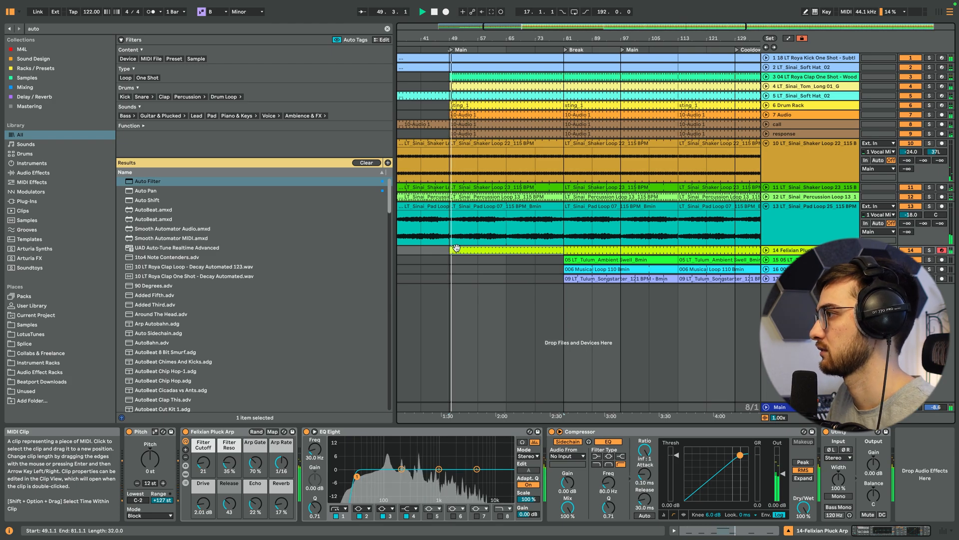
{"action": "left_click", "coordinate": [452, 213]}
{"action": "left_click", "coordinate": [468, 108]}
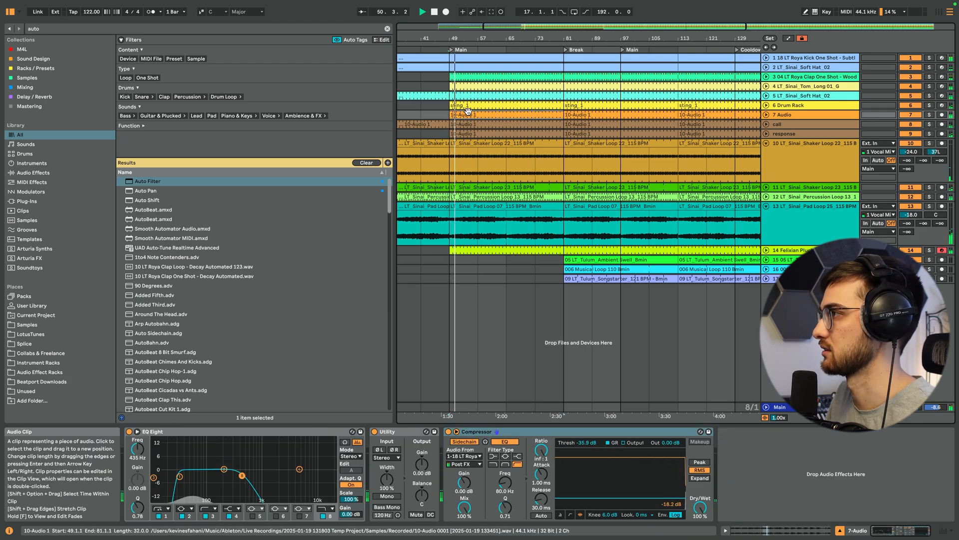
Try the first Main without its Audio clip, then without its Felixian Pluck Arp clip, undoing each deletion
{"action": "left_click", "coordinate": [467, 114]}
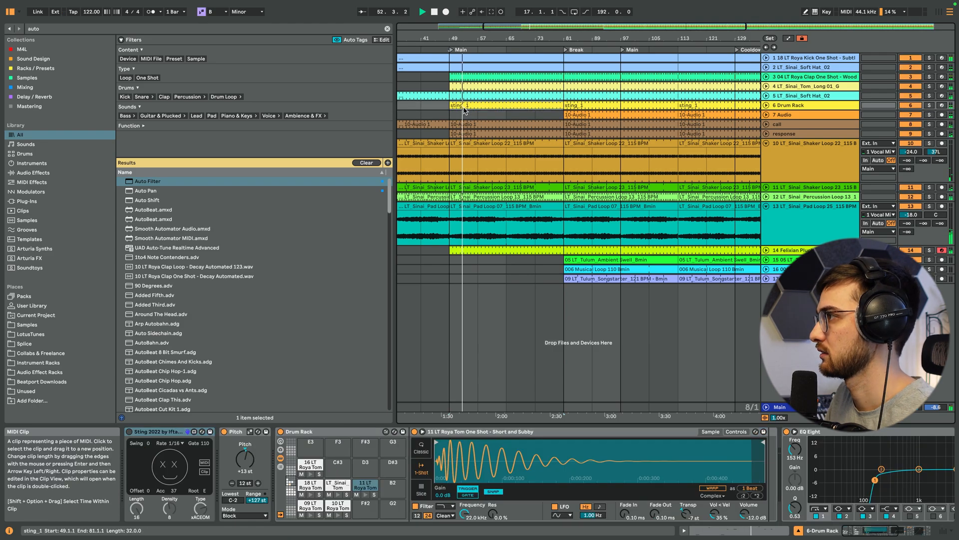
{"action": "key", "text": "Delete"}
{"action": "key", "text": "super+z"}
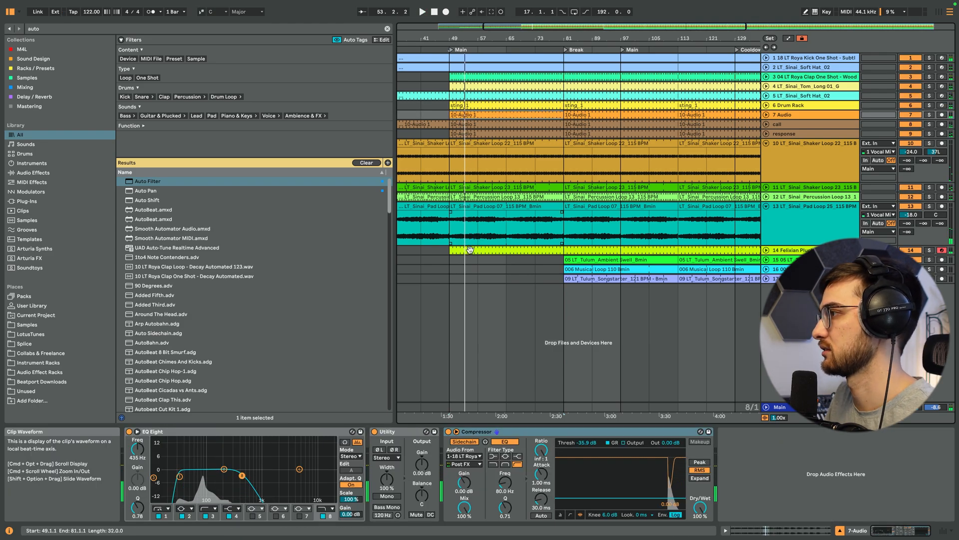
{"action": "left_click", "coordinate": [470, 250]}
{"action": "key", "text": "Delete"}
{"action": "key", "text": "space"}
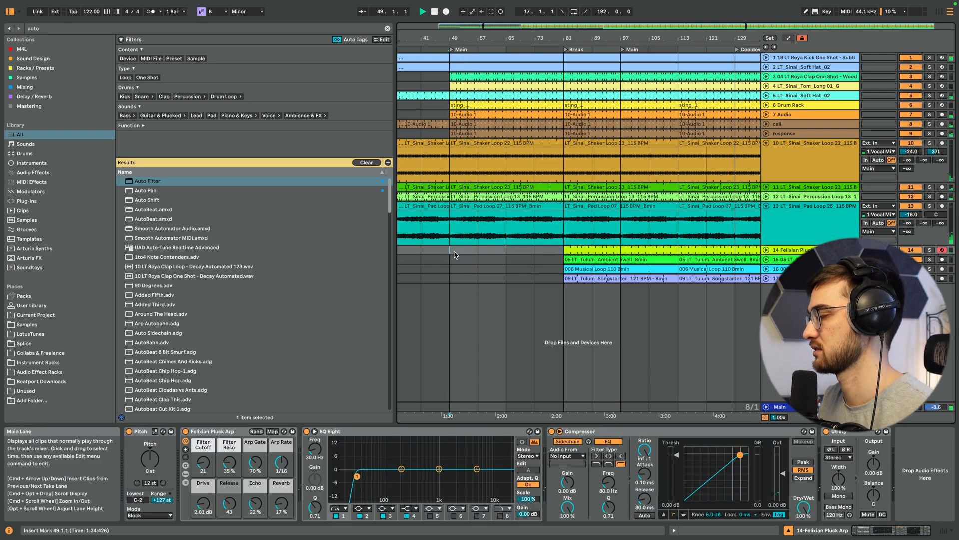
{"action": "key", "text": "space"}
{"action": "key", "text": "super+z"}
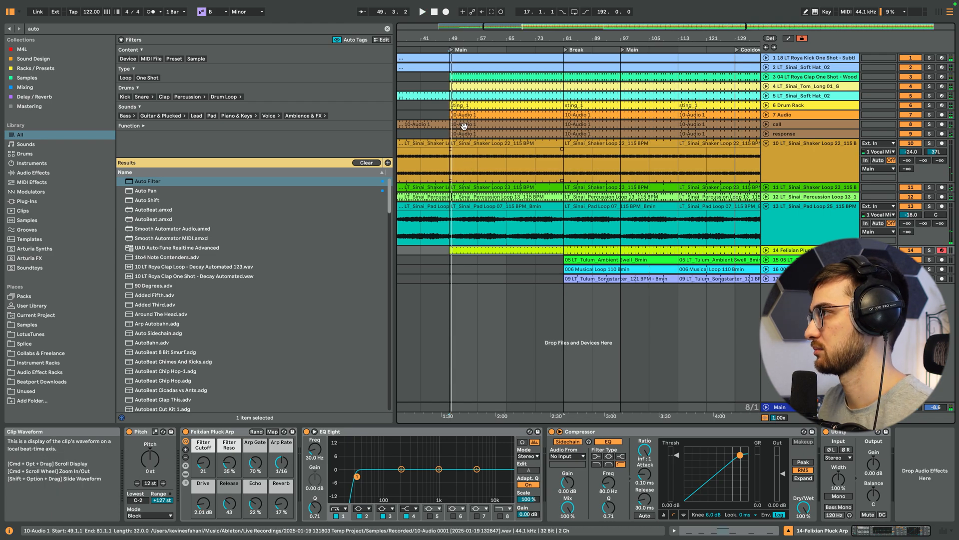
Delete the Audio track's first Main clip from bar 49 to 81 and play the section without it
{"action": "left_click", "coordinate": [464, 102]}
{"action": "left_click", "coordinate": [456, 116]}
{"action": "key", "text": "space"}
{"action": "left_click", "coordinate": [459, 104]}
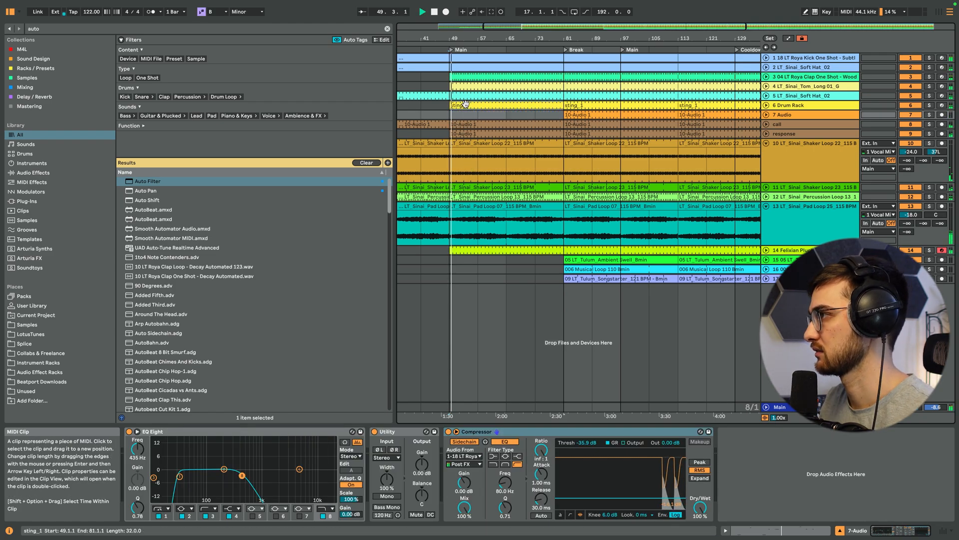
Automate the Felixian Pluck Arp's Filter Cutoff to rise from near its minimum at bar 49 to bar 81, and play it
{"action": "left_click", "coordinate": [466, 250]}
{"action": "key", "text": "space"}
{"action": "left_click", "coordinate": [204, 463]}
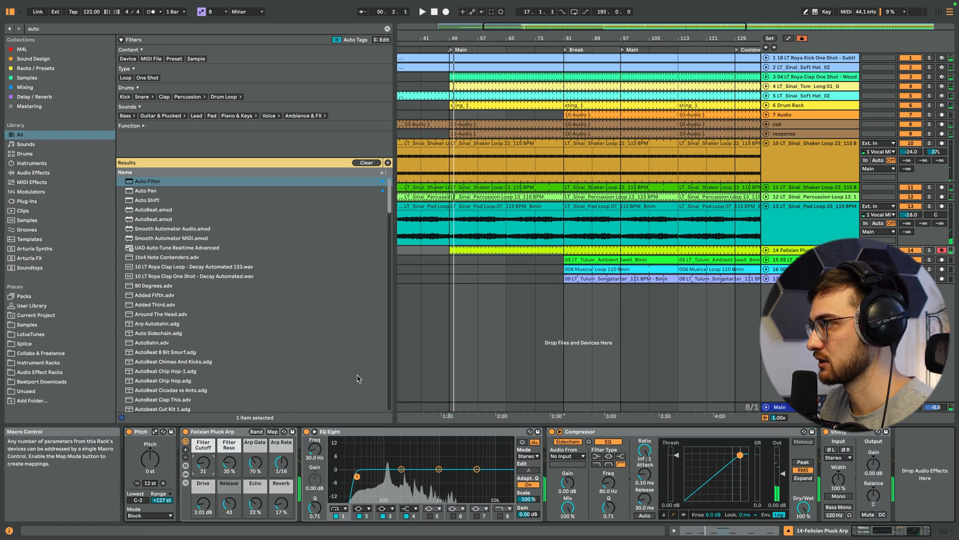
{"action": "left_click", "coordinate": [767, 251]}
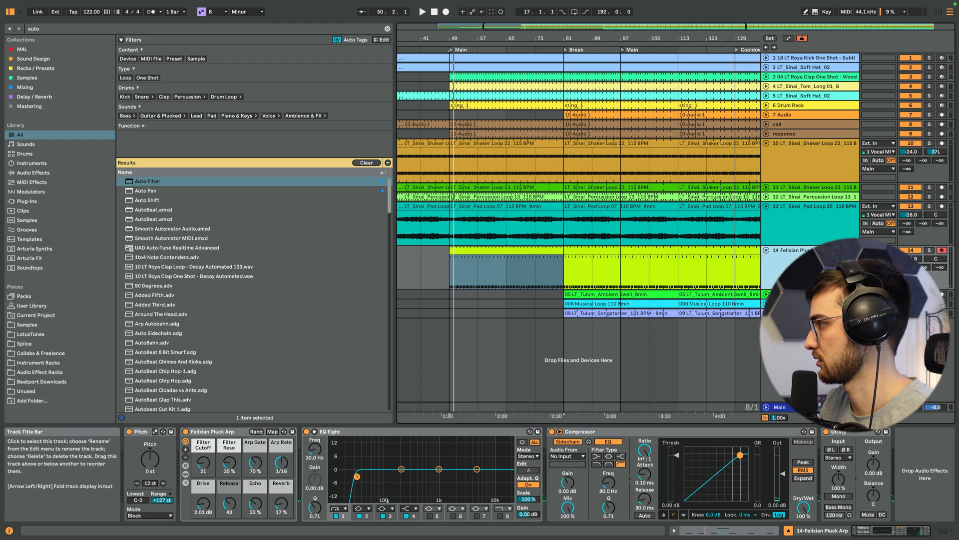
{"action": "left_click", "coordinate": [449, 280]}
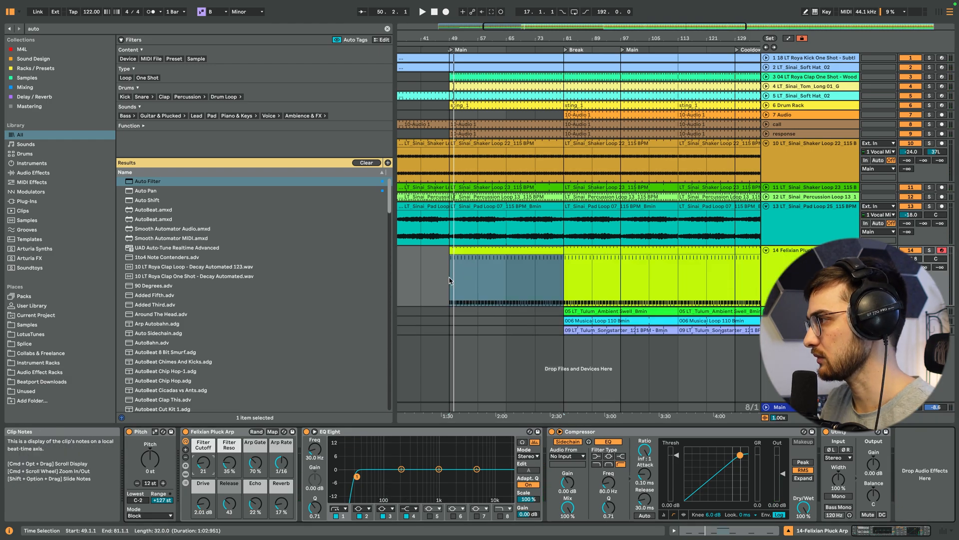
{"action": "key", "text": "a"}
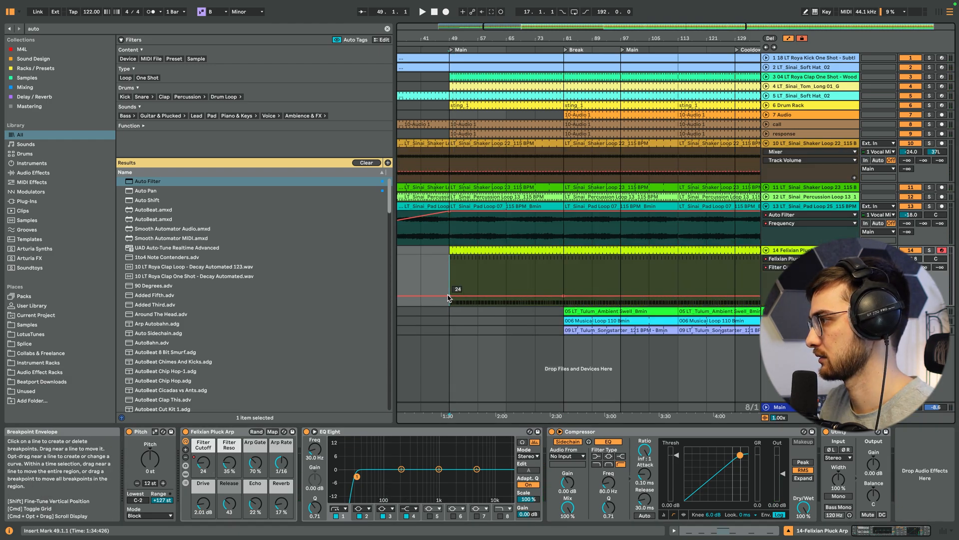
{"action": "left_click_drag", "start_coordinate": [448, 299], "coordinate": [469, 304]}
{"action": "key", "text": "space"}
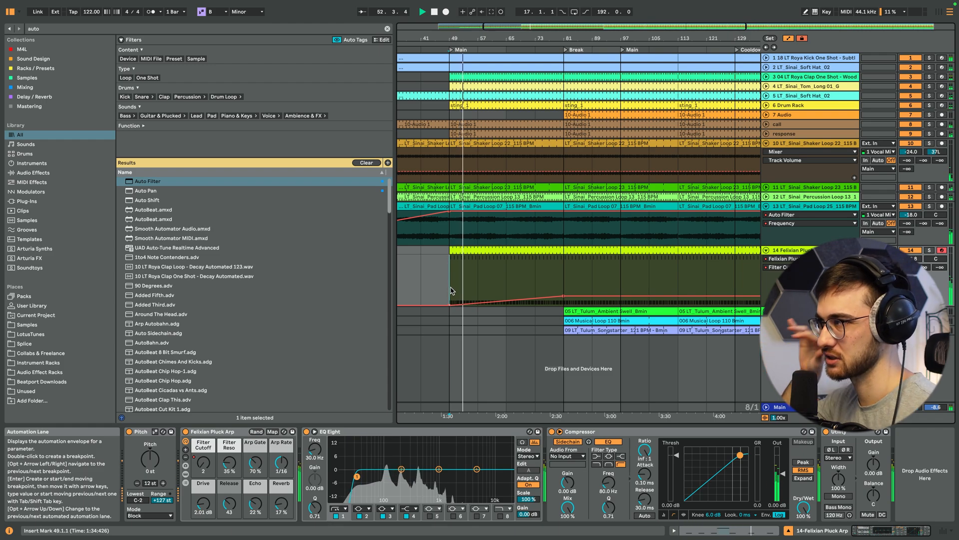
{"action": "key", "text": "a"}
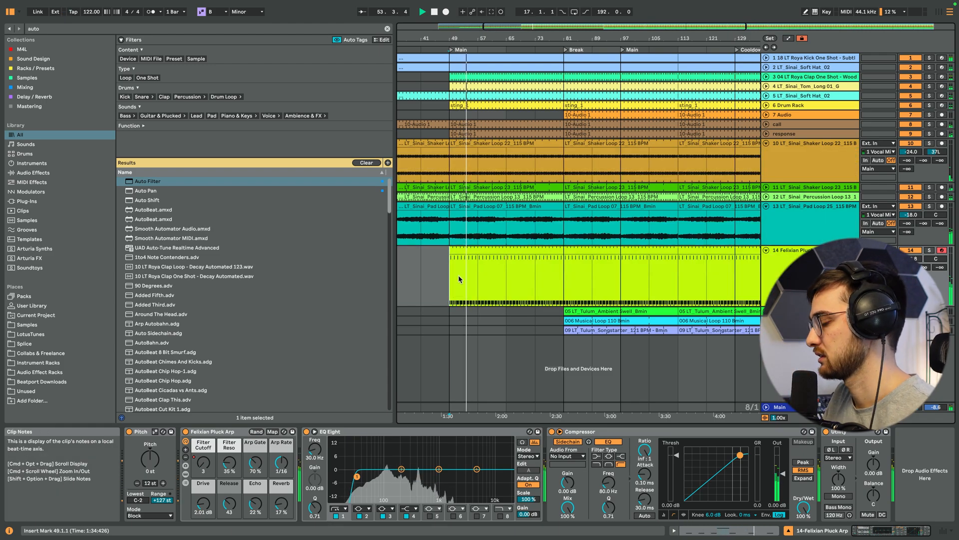
Extend the start of the Ambient Swell clip back to bar 65 and play from there
{"action": "key", "text": "h"}
{"action": "left_click_drag", "start_coordinate": [530, 40], "coordinate": [483, 131]}
{"action": "left_click", "coordinate": [492, 173]}
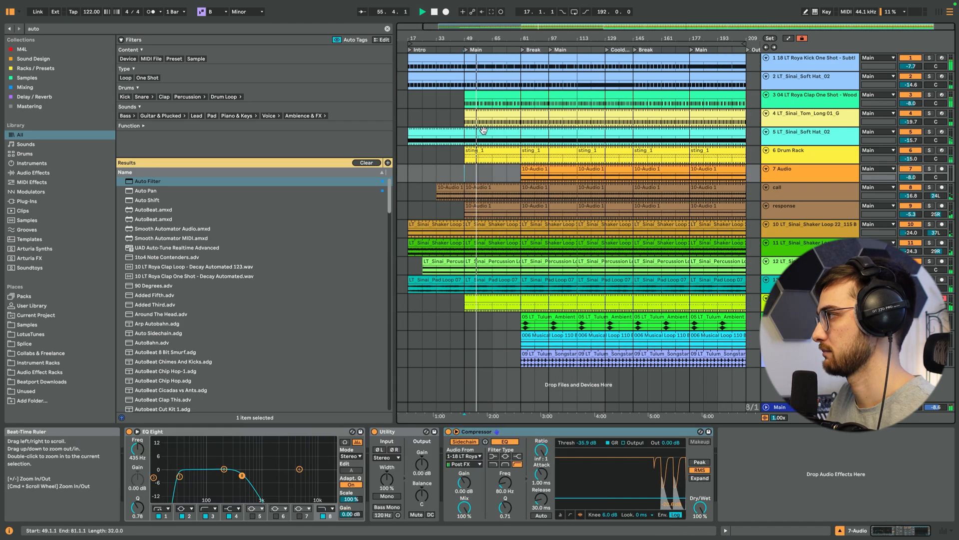
{"action": "left_click", "coordinate": [488, 171]}
{"action": "left_click", "coordinate": [483, 178]}
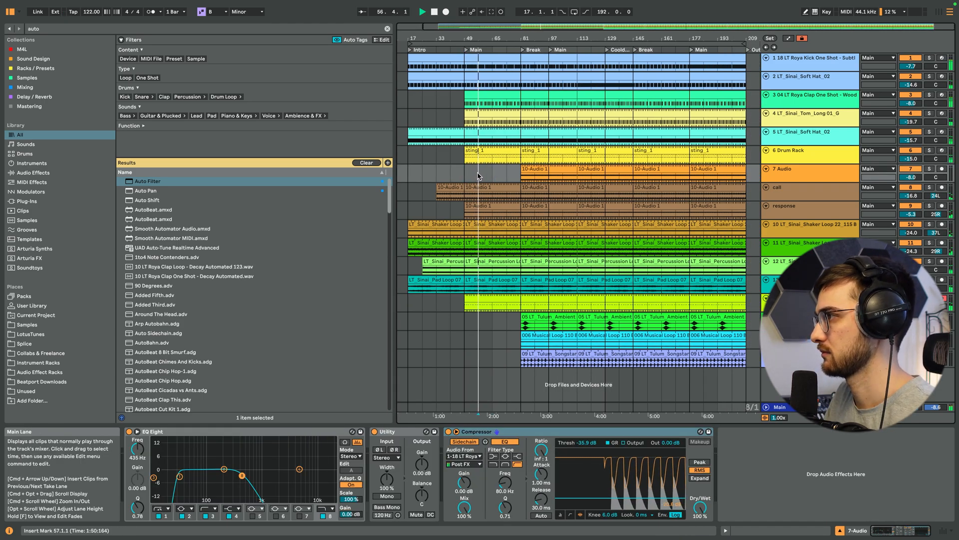
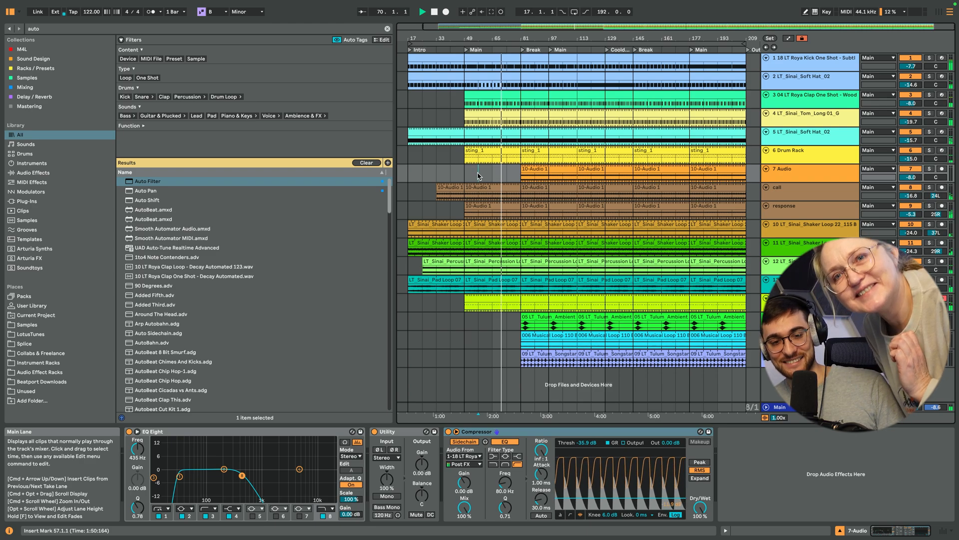
{"action": "left_click", "coordinate": [520, 320]}
{"action": "left_click_drag", "start_coordinate": [520, 320], "coordinate": [494, 324]}
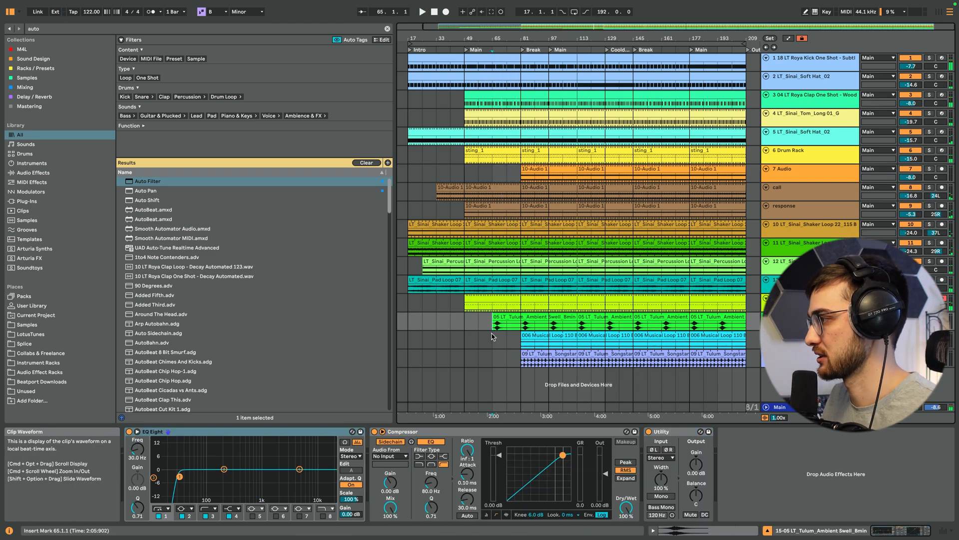
{"action": "key", "text": "space"}
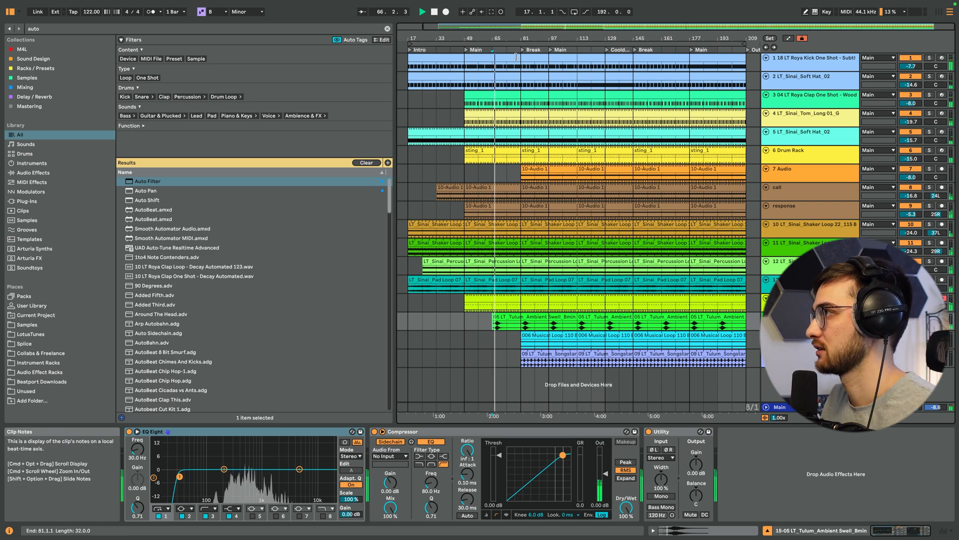
Clear the kick from bar 65 to 81 and place the Break locator at bar 65, removing the one at bar 81
{"action": "left_click", "coordinate": [492, 60]}
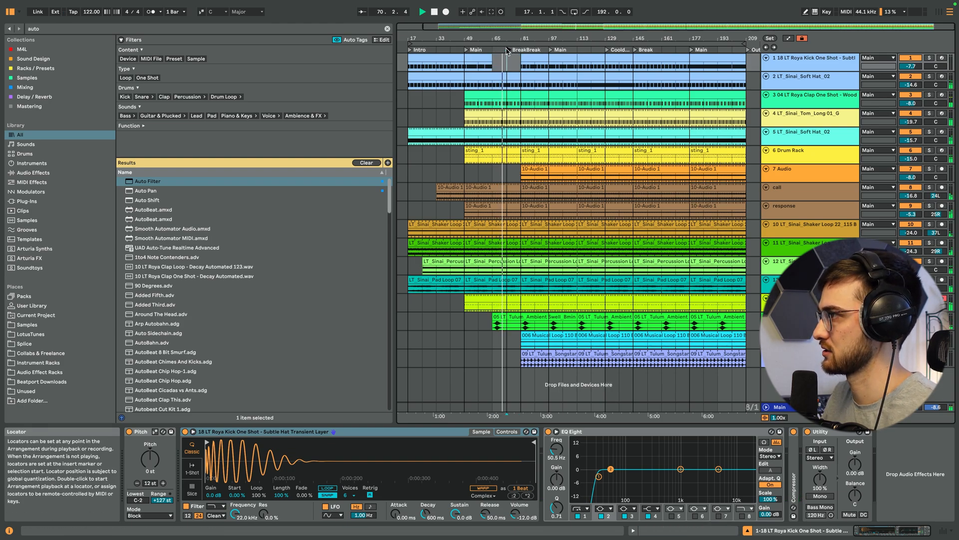
{"action": "left_click_drag", "start_coordinate": [524, 51], "coordinate": [496, 51]}
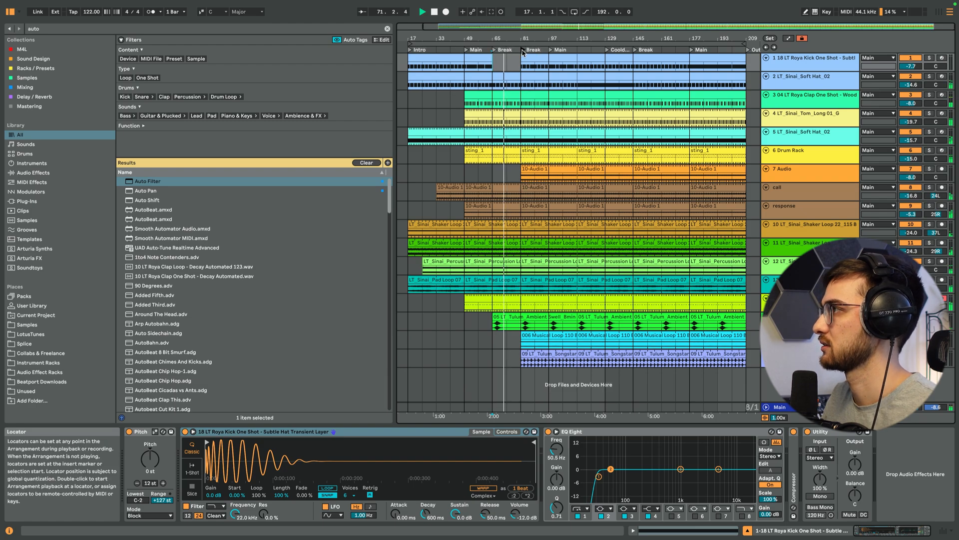
{"action": "right_click", "coordinate": [521, 49]}
{"action": "left_click", "coordinate": [535, 54]}
Raise the end of the Felixian Pluck Arp's Filter Cutoff ramp to 55 at bar 81
{"action": "left_click_drag", "start_coordinate": [520, 45], "coordinate": [504, 275]}
{"action": "left_click", "coordinate": [492, 168]}
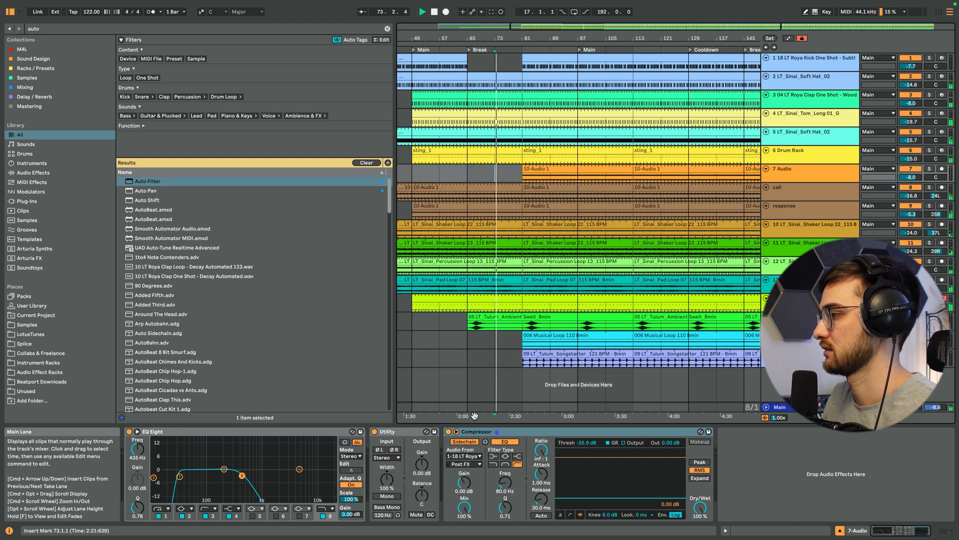
{"action": "left_click", "coordinate": [502, 306]}
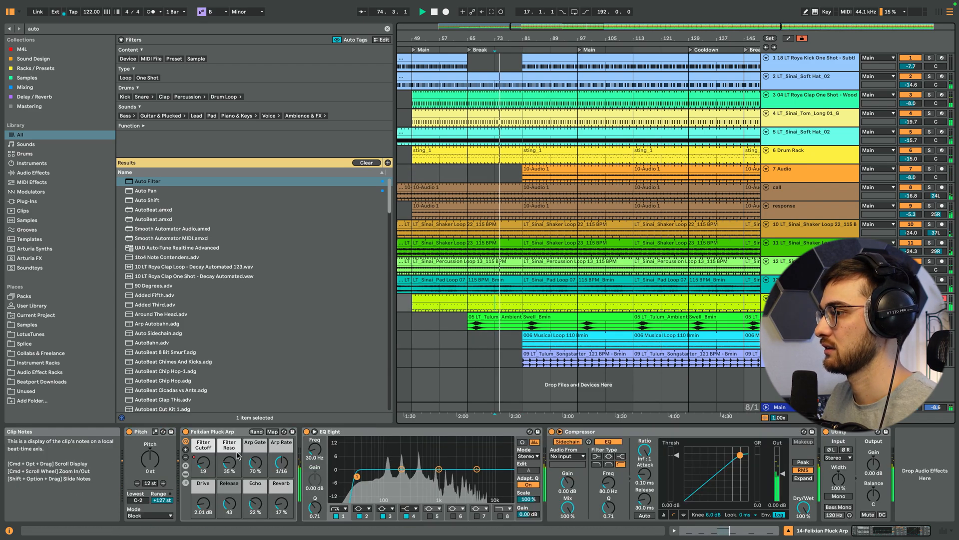
{"action": "key", "text": "a"}
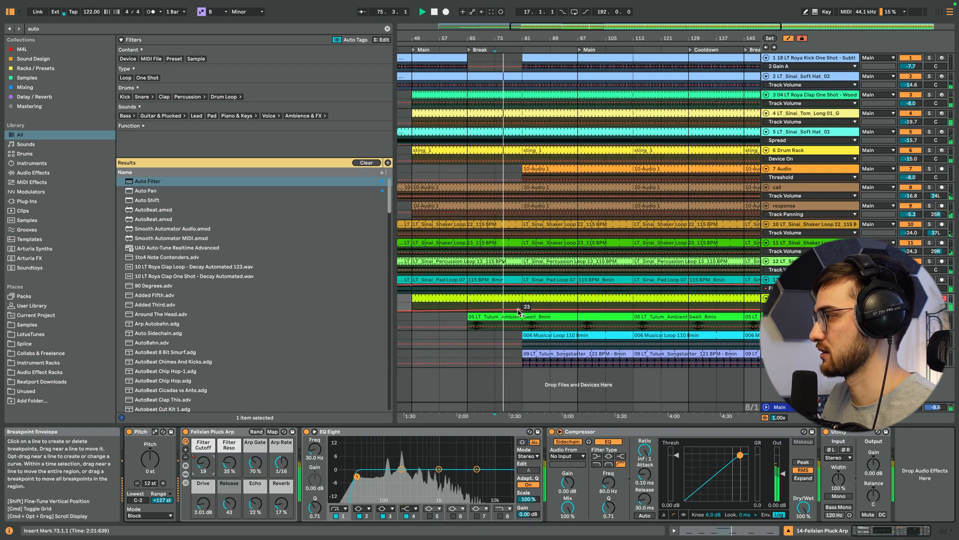
{"action": "left_click_drag", "start_coordinate": [518, 312], "coordinate": [518, 305]}
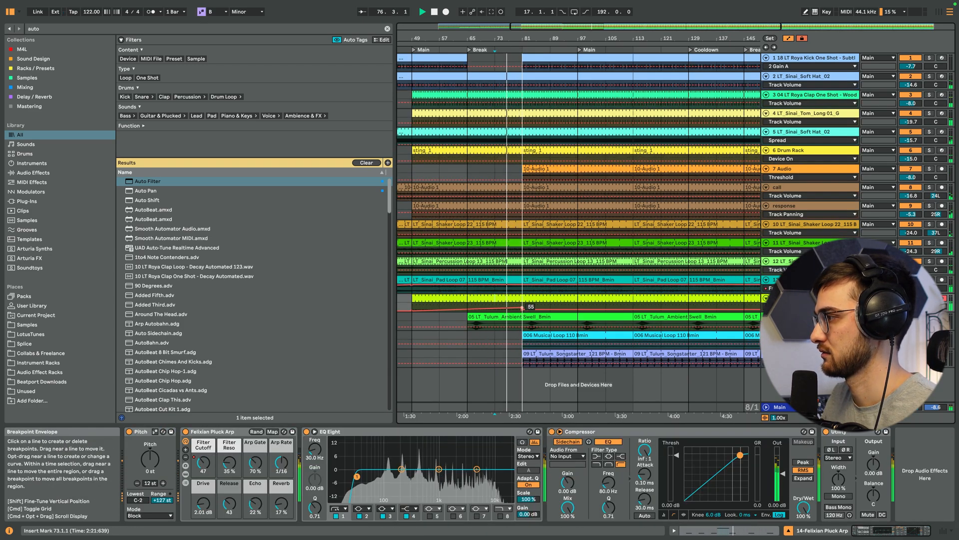
Bend the Felixian Pluck Arp's Filter Cutoff ramp between bars 49 and 81 into a curve that steepens toward its end
{"action": "left_click", "coordinate": [787, 298]}
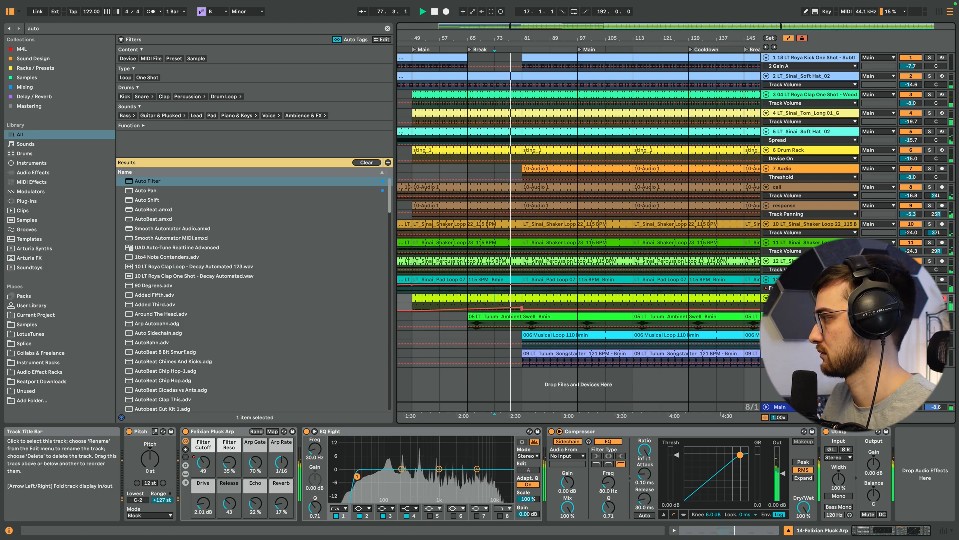
{"action": "scroll", "coordinate": [589, 331], "scroll_direction": "up", "scroll_amount": 5}
{"action": "left_click", "coordinate": [466, 344]}
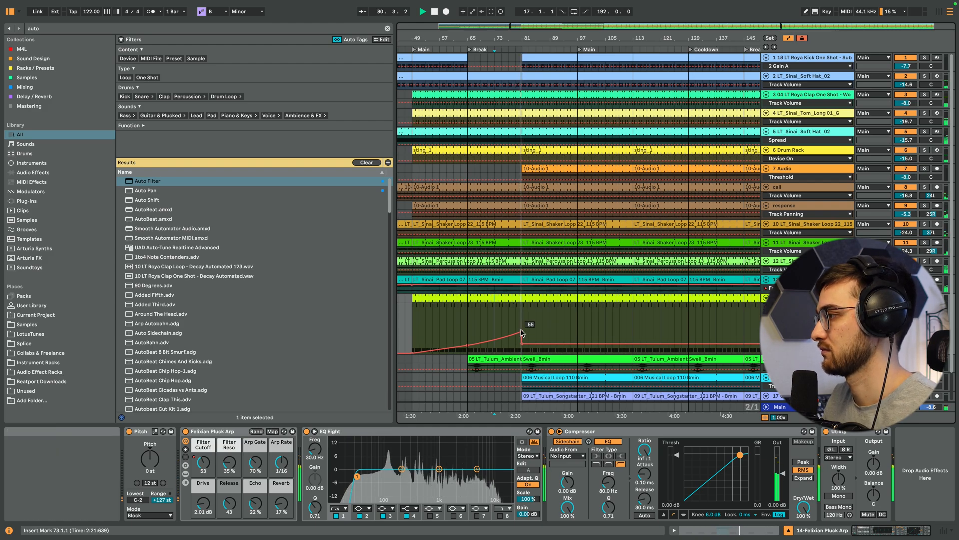
{"action": "left_click", "coordinate": [516, 323]}
{"action": "key", "text": "a"}
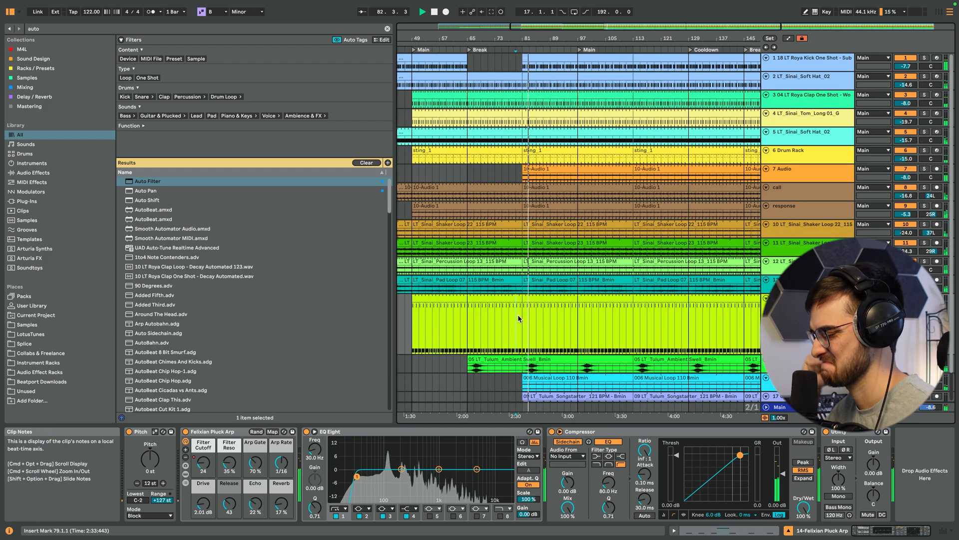
{"action": "key", "text": "h"}
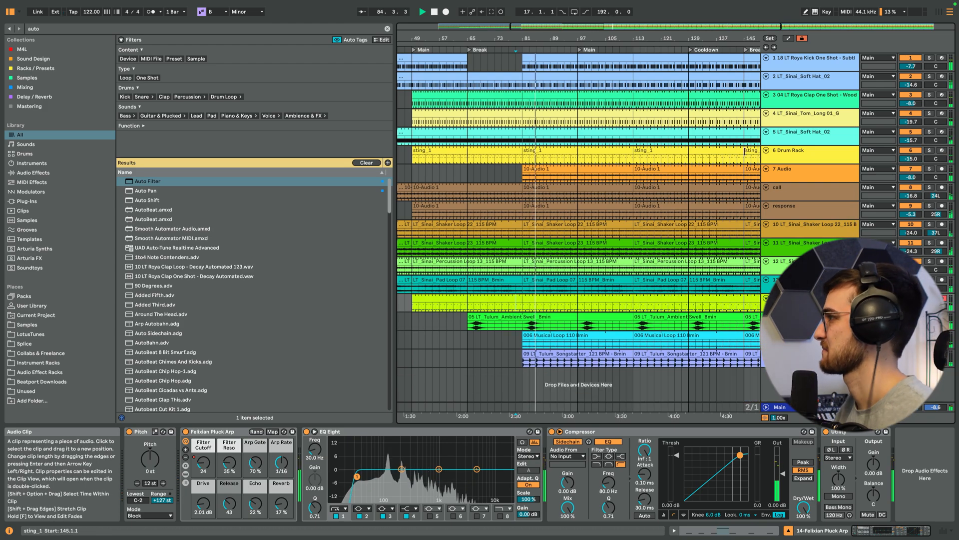
Set the arrangement's fixed grid to 8 bars and place the insert marker at bar 97 on the Musical Loop 110 track
{"action": "left_click_drag", "start_coordinate": [588, 35], "coordinate": [587, 19]}
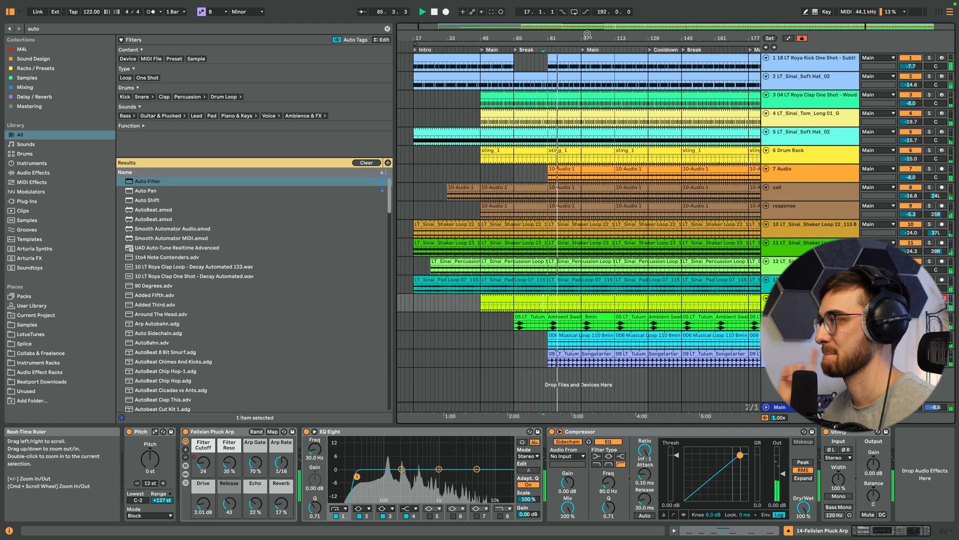
{"action": "left_click", "coordinate": [592, 356]}
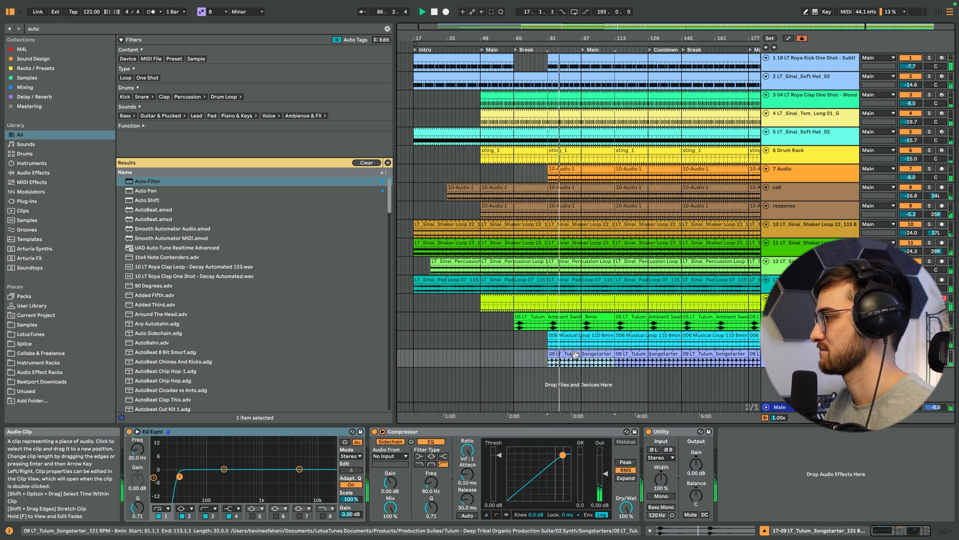
{"action": "left_click_drag", "start_coordinate": [591, 36], "coordinate": [569, 21]}
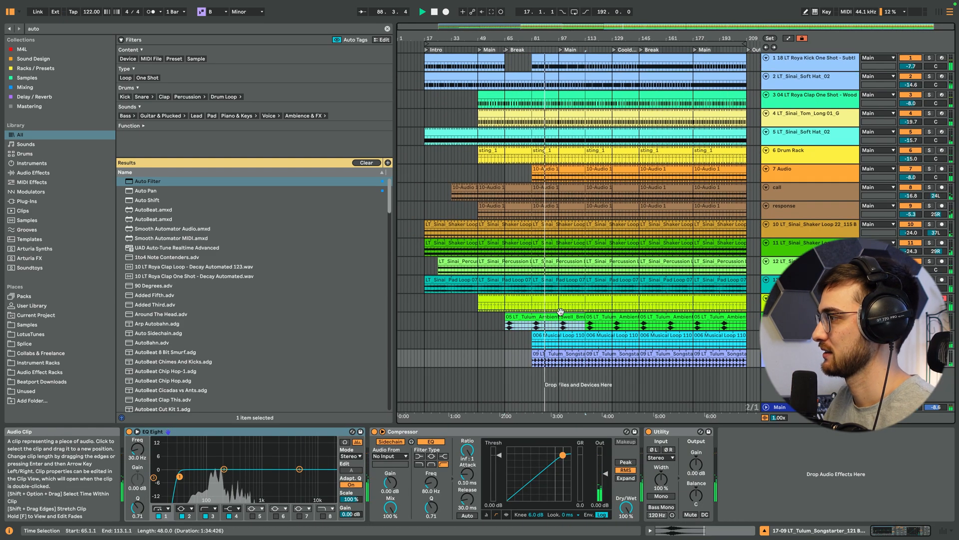
{"action": "left_click", "coordinate": [558, 310]}
{"action": "right_click", "coordinate": [558, 310]}
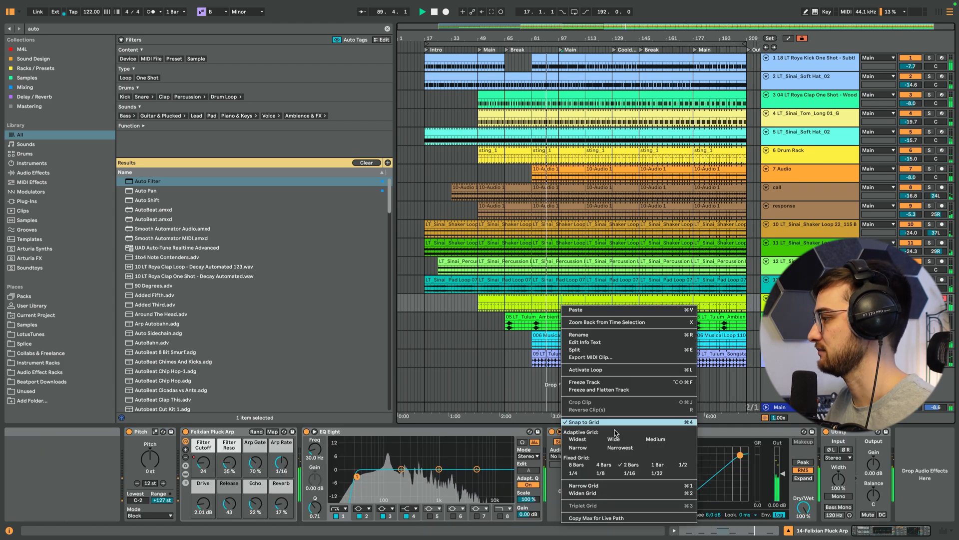
{"action": "left_click", "coordinate": [575, 468]}
{"action": "left_click", "coordinate": [558, 344]}
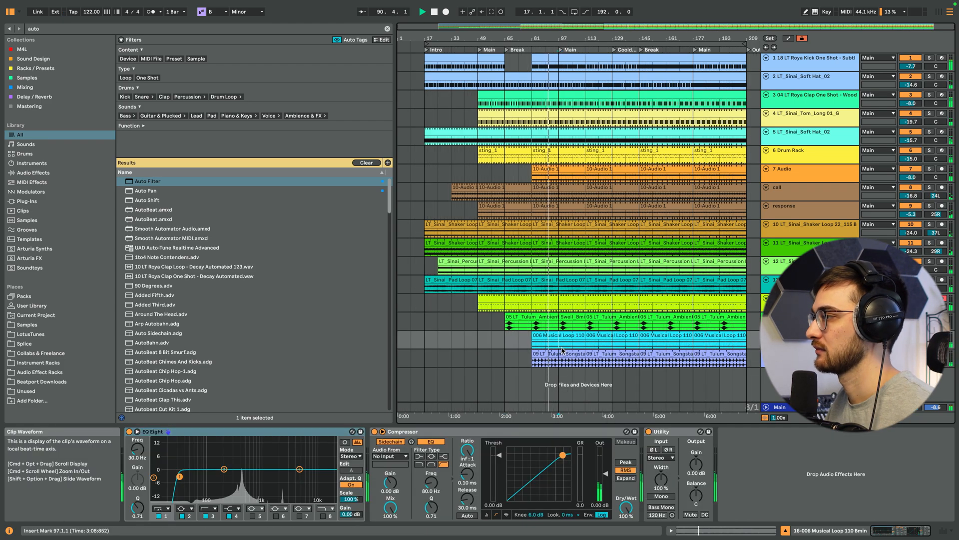
Clear the browser's previous search and search the library for "bmin vocal"
{"action": "left_click", "coordinate": [368, 163]}
{"action": "left_click", "coordinate": [107, 30]}
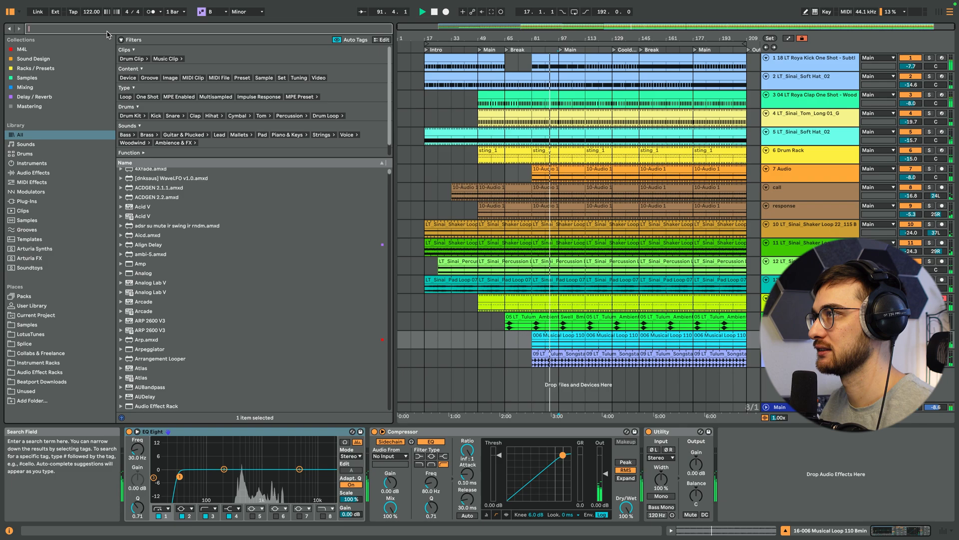
{"action": "type", "text": "bm"}
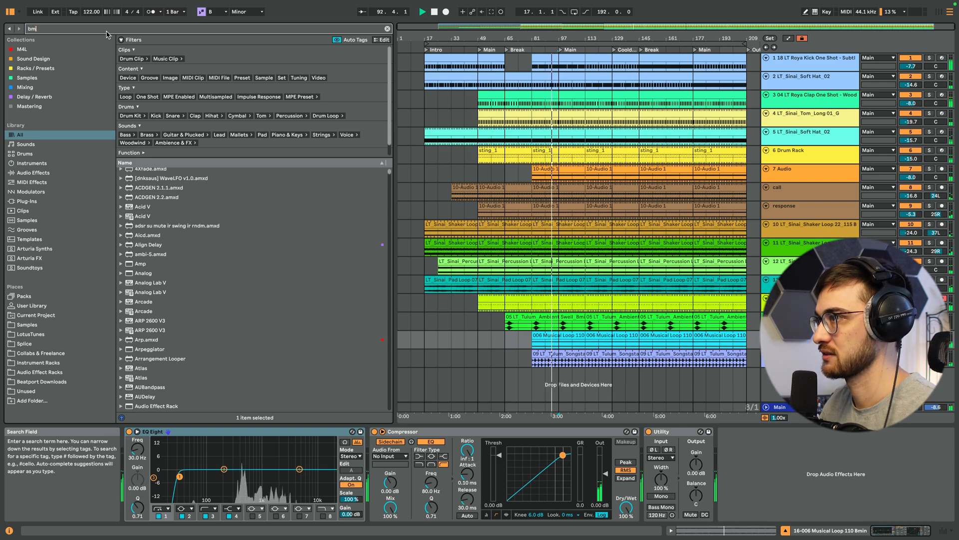
{"action": "type", "text": "in"}
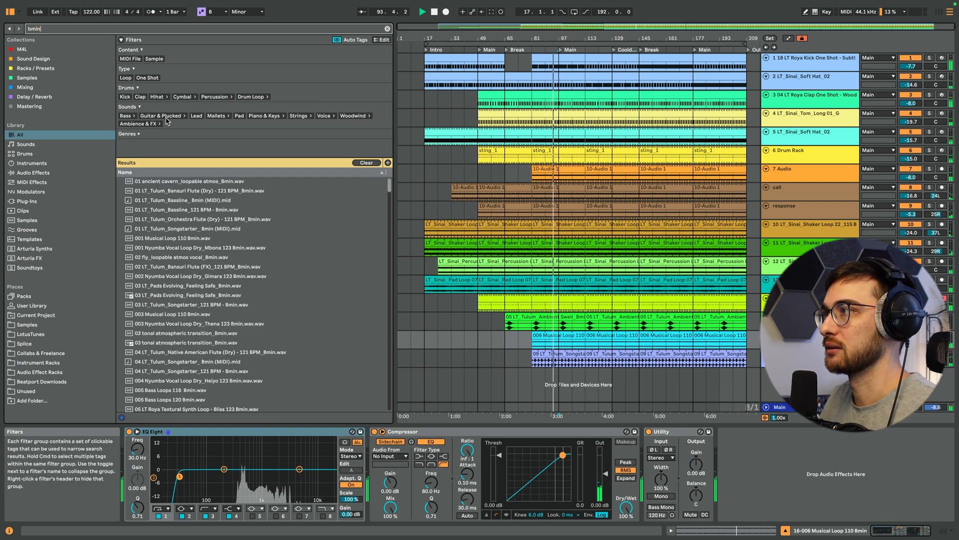
{"action": "type", "text": " vocal"}
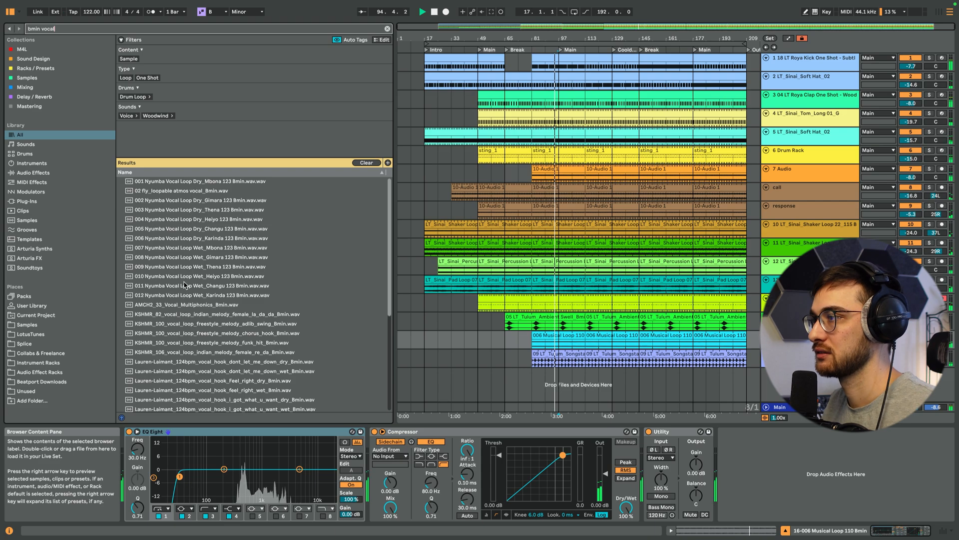
Audition the B minor vocals and place "LT_DO_Vocal Phrase_02_Improvised_120 BPM_Bmin (FX Tail)" on a new track at bar 97
{"action": "scroll", "coordinate": [198, 305], "scroll_direction": "down", "scroll_amount": 5}
{"action": "scroll", "coordinate": [194, 329], "scroll_direction": "down", "scroll_amount": 2}
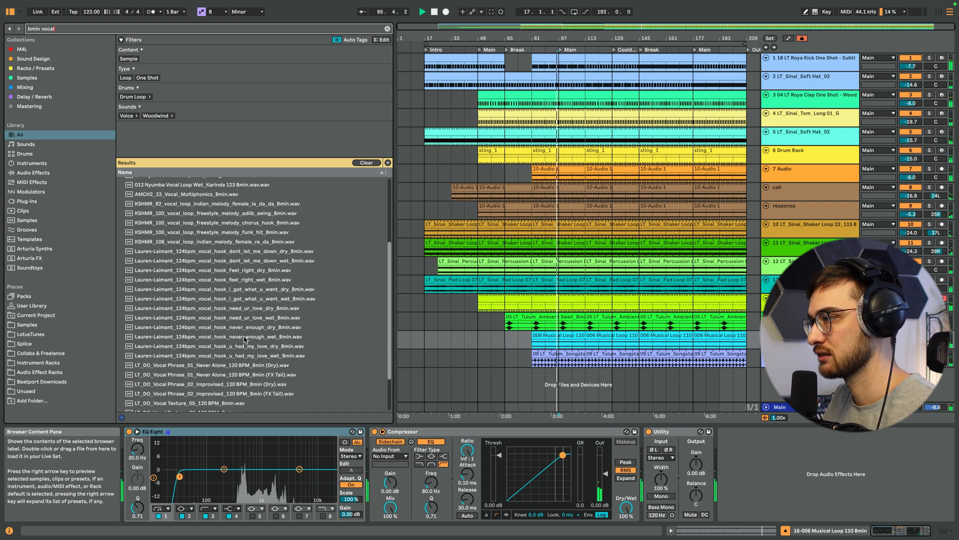
{"action": "left_click", "coordinate": [175, 368]}
{"action": "left_click", "coordinate": [215, 377]}
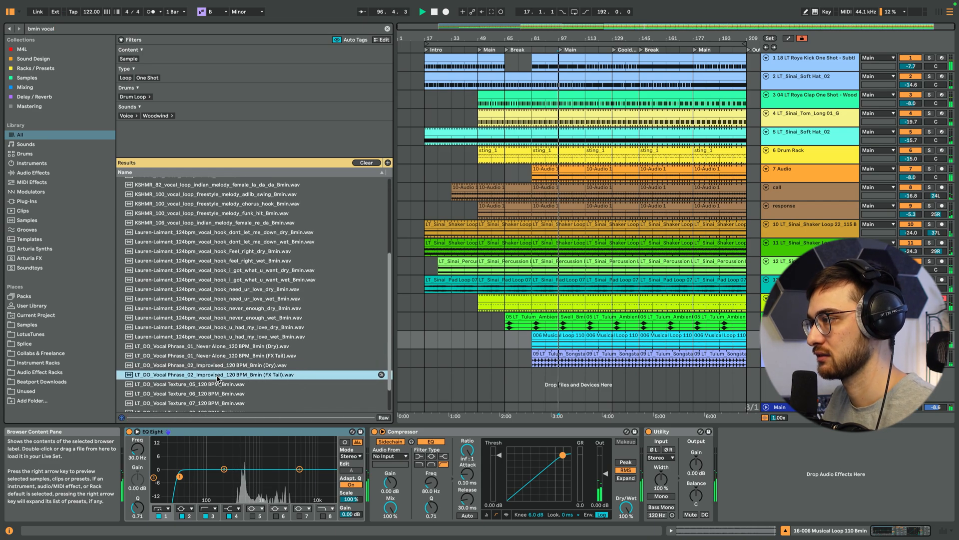
{"action": "scroll", "coordinate": [234, 394], "scroll_direction": "down", "scroll_amount": 2}
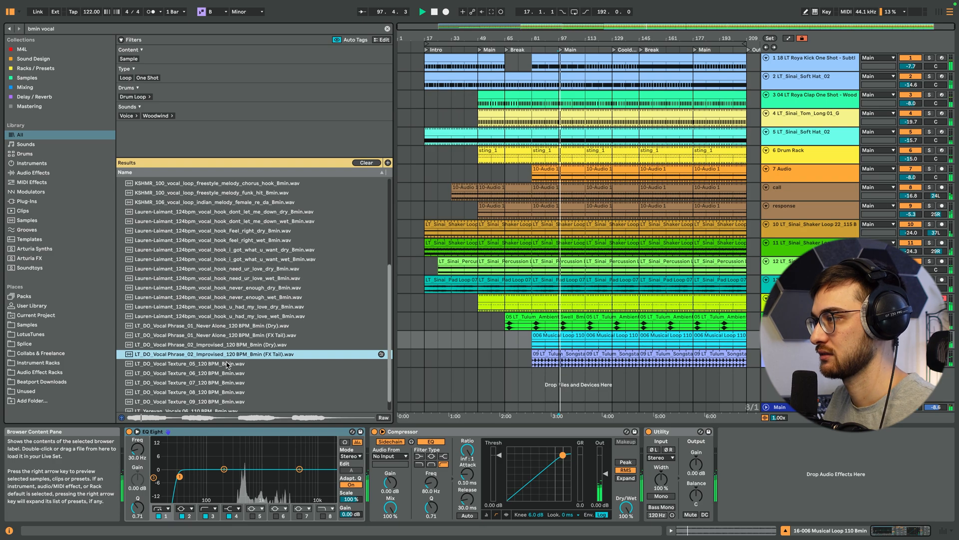
{"action": "left_click_drag", "start_coordinate": [521, 359], "coordinate": [560, 373]}
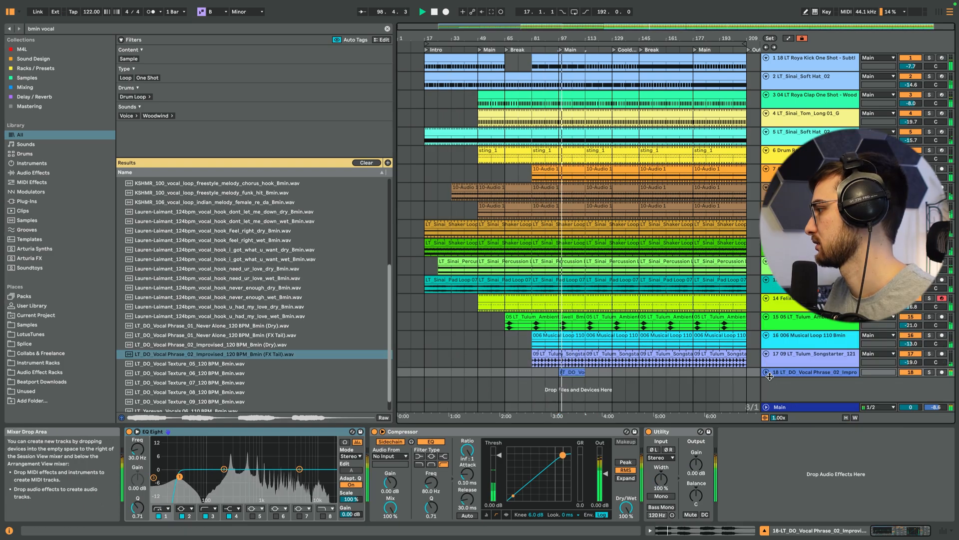
Set the new vocal track's volume to -18.9 dB and its C-Echo send to -13.7 dB, then check the sample's tempo
{"action": "left_click_drag", "start_coordinate": [912, 371], "coordinate": [913, 377]}
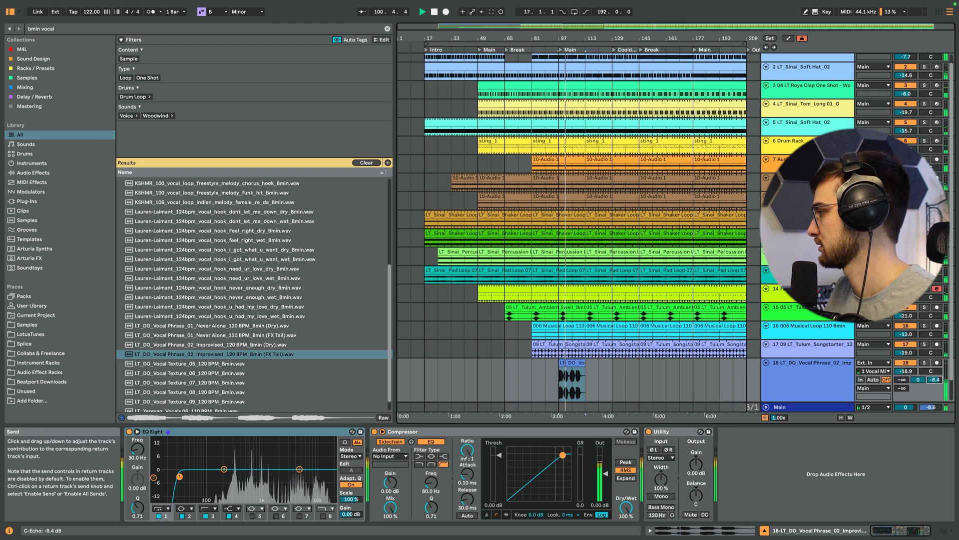
{"action": "double_click", "coordinate": [572, 380]}
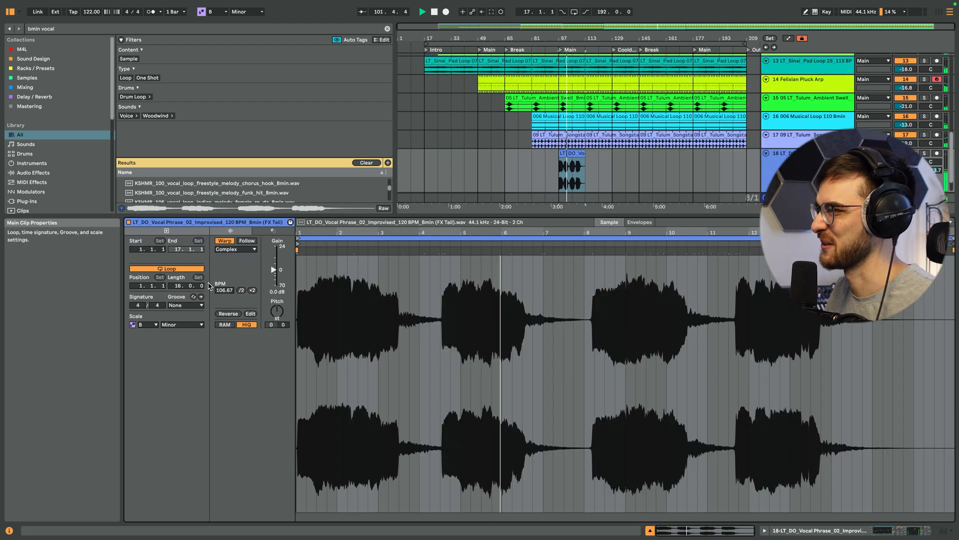
{"action": "key", "text": "shift+Tab"}
{"action": "scroll", "coordinate": [260, 350], "scroll_direction": "down", "scroll_amount": 3}
{"action": "scroll", "coordinate": [259, 350], "scroll_direction": "down", "scroll_amount": 3}
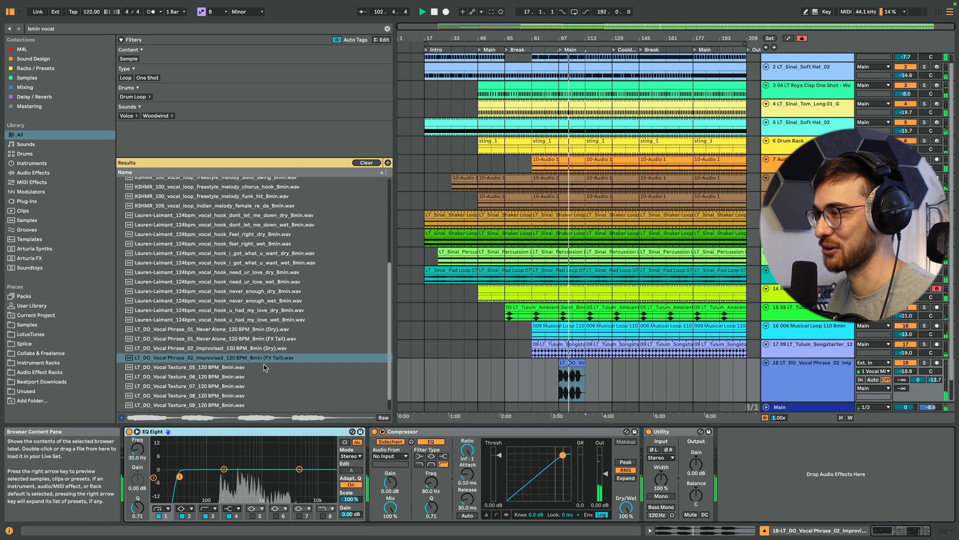
Set the vocal clip's warp tempo to 120 BPM
{"action": "double_click", "coordinate": [576, 359]}
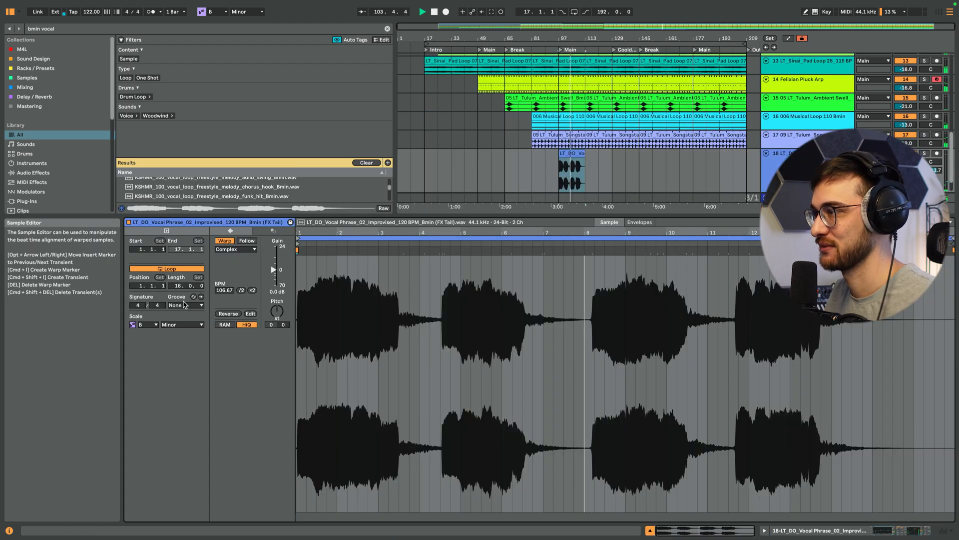
{"action": "left_click", "coordinate": [224, 291]}
{"action": "type", "text": "120"}
{"action": "key", "text": "Return"}
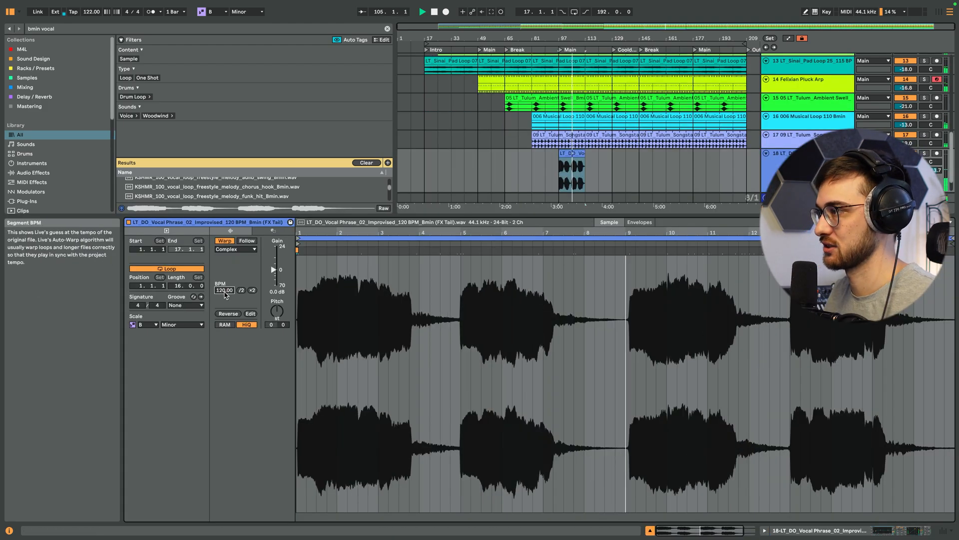
{"action": "key", "text": "shift+Tab"}
Lower the vocal track's volume to -25.5 dB and raise its EQ Eight low cut to 163 Hz with a gentler Q of 0.36
{"action": "left_click", "coordinate": [572, 363]}
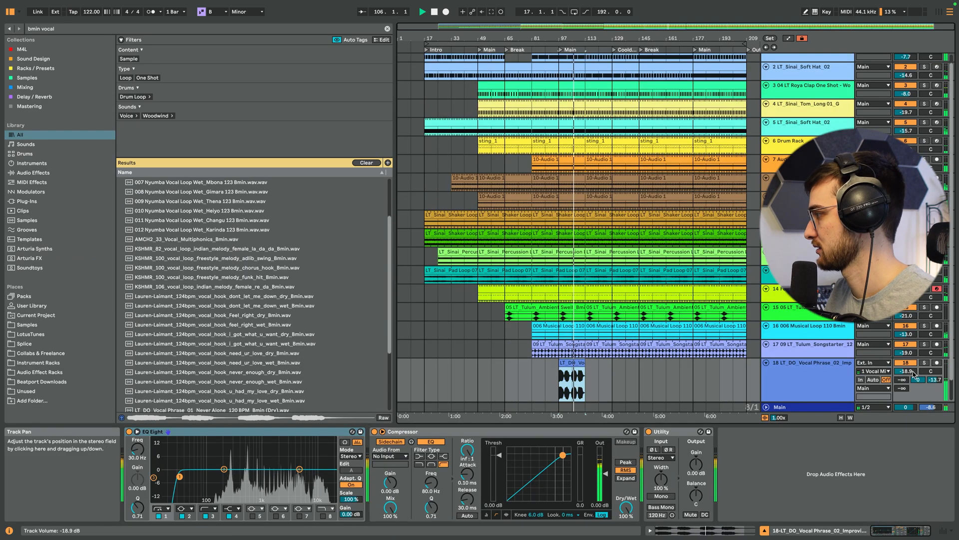
{"action": "left_click_drag", "start_coordinate": [910, 372], "coordinate": [909, 383]}
{"action": "left_click_drag", "start_coordinate": [180, 479], "coordinate": [220, 483]}
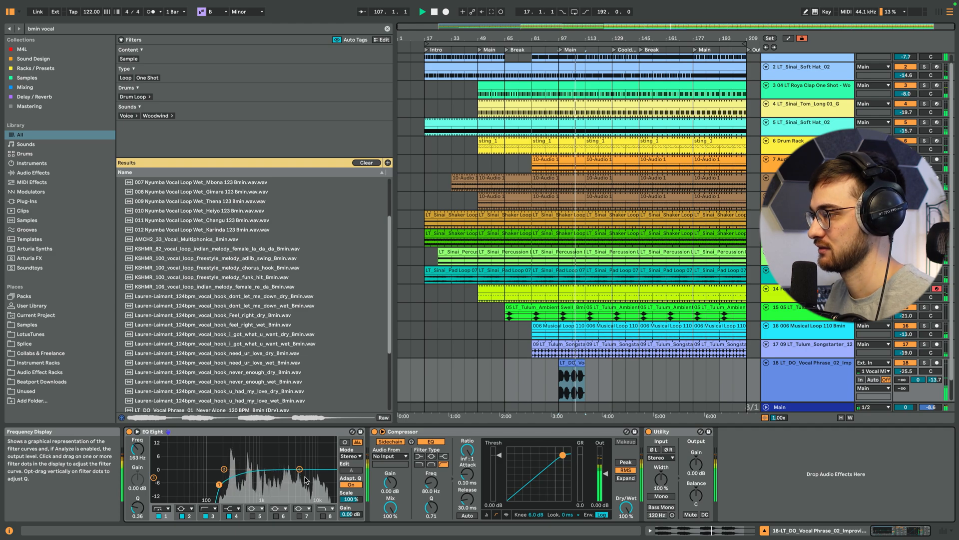
{"action": "left_click", "coordinate": [581, 361]}
{"action": "scroll", "coordinate": [583, 361], "scroll_direction": "down", "scroll_amount": 2}
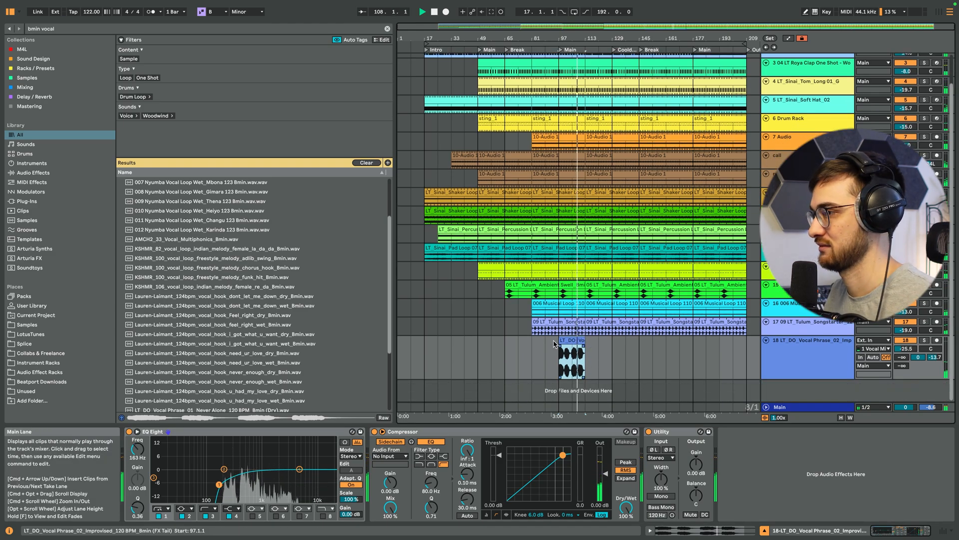
{"action": "scroll", "coordinate": [314, 370], "scroll_direction": "down", "scroll_amount": 3}
{"action": "left_click", "coordinate": [575, 340]}
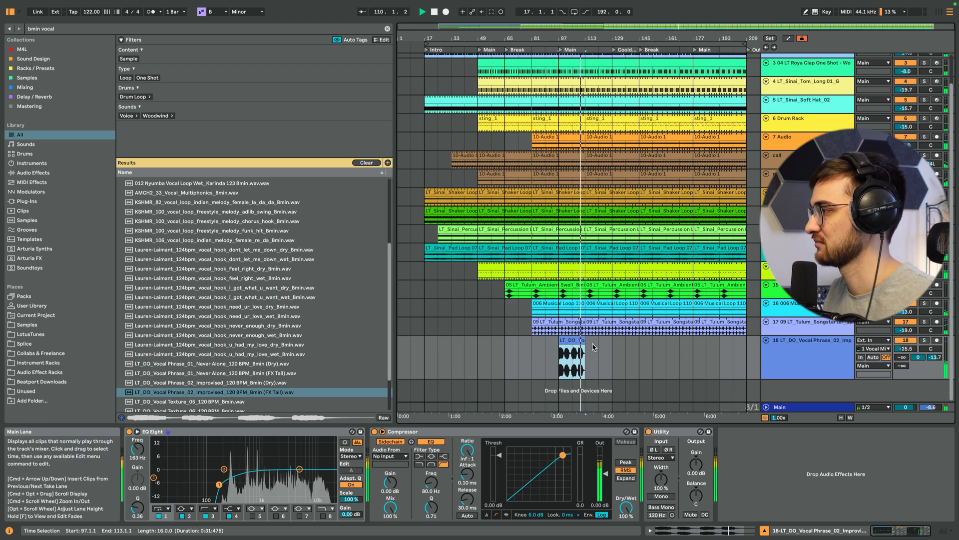
{"action": "left_click", "coordinate": [594, 328]}
Delete the kick clip between bars 113 and 145
{"action": "scroll", "coordinate": [595, 334], "scroll_direction": "up", "scroll_amount": 1}
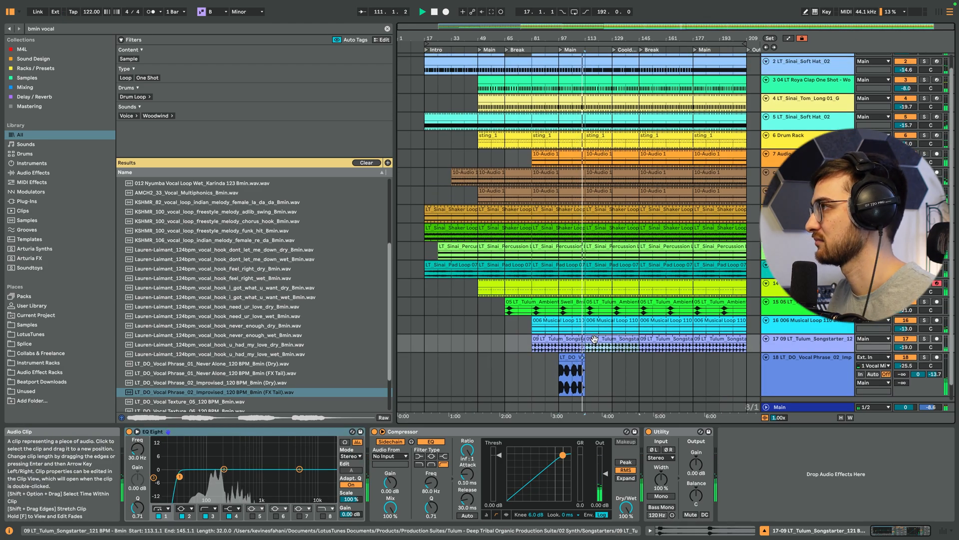
{"action": "scroll", "coordinate": [594, 335], "scroll_direction": "up", "scroll_amount": 1}
{"action": "left_click", "coordinate": [594, 59]}
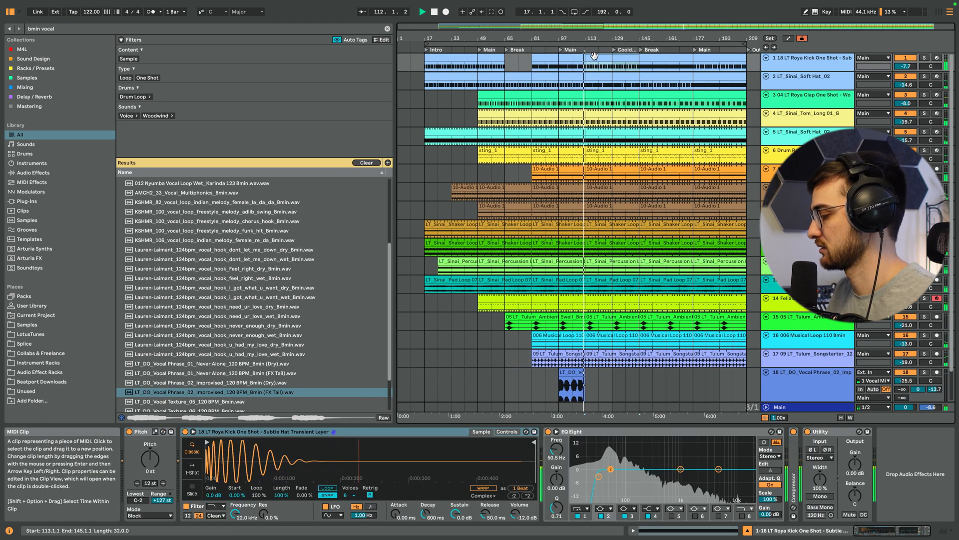
{"action": "left_click", "coordinate": [588, 78]}
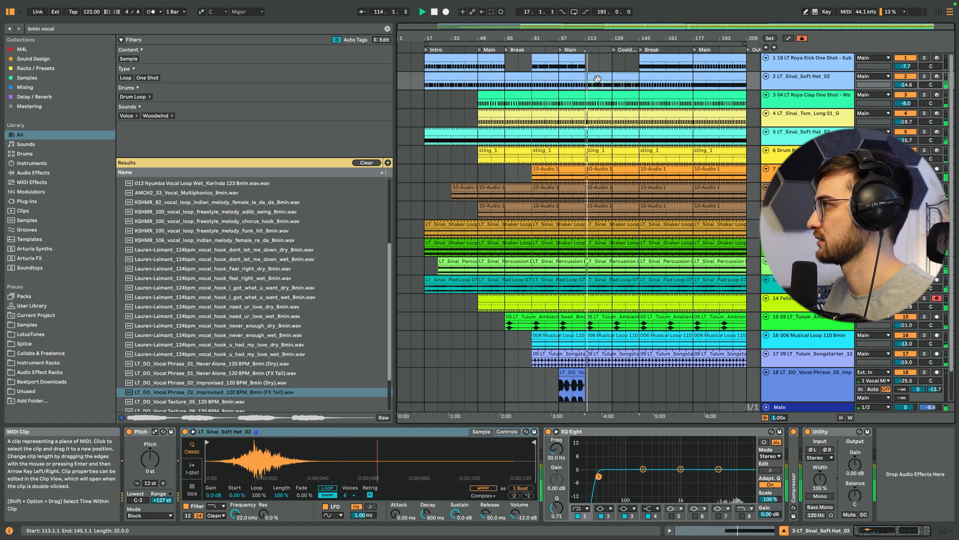
{"action": "left_click_drag", "start_coordinate": [599, 39], "coordinate": [553, 57]}
{"action": "left_click", "coordinate": [575, 63]}
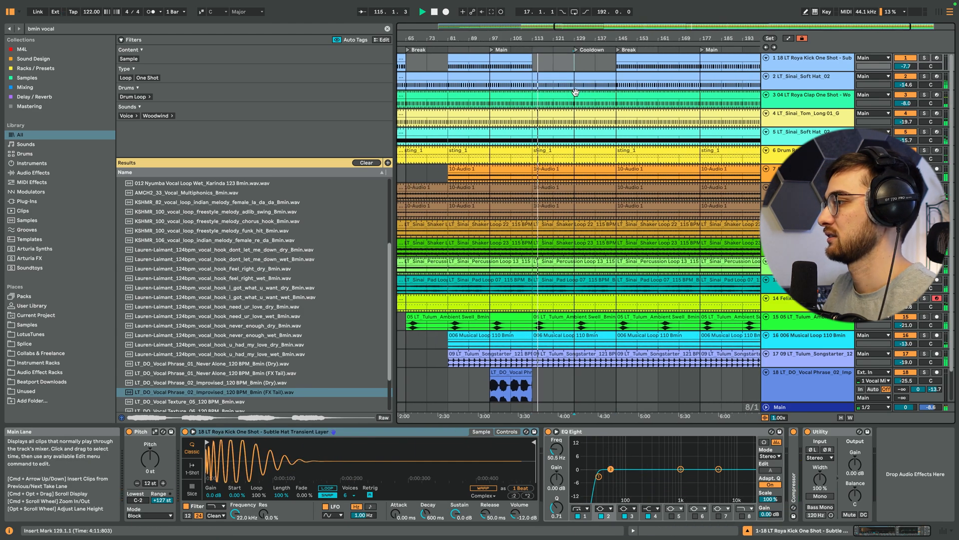
Automate the Felixian Pluck Arp's Filter Cutoff to fall from bar 113 to a low point at bar 129 and rise to 32 at bar 145
{"action": "left_click", "coordinate": [790, 299]}
{"action": "scroll", "coordinate": [790, 302], "scroll_direction": "up", "scroll_amount": 5}
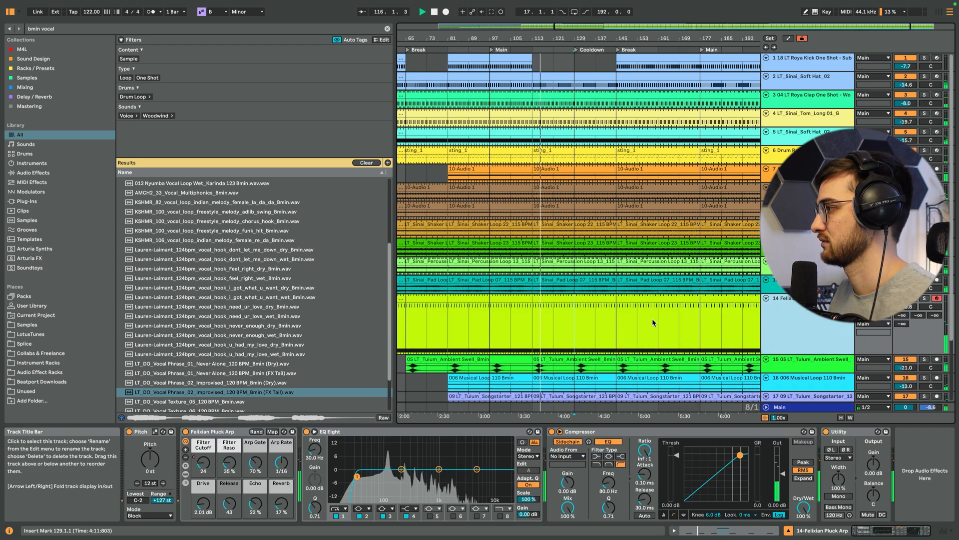
{"action": "key", "text": "a"}
{"action": "left_click", "coordinate": [532, 343]}
{"action": "left_click_drag", "start_coordinate": [574, 344], "coordinate": [616, 341]}
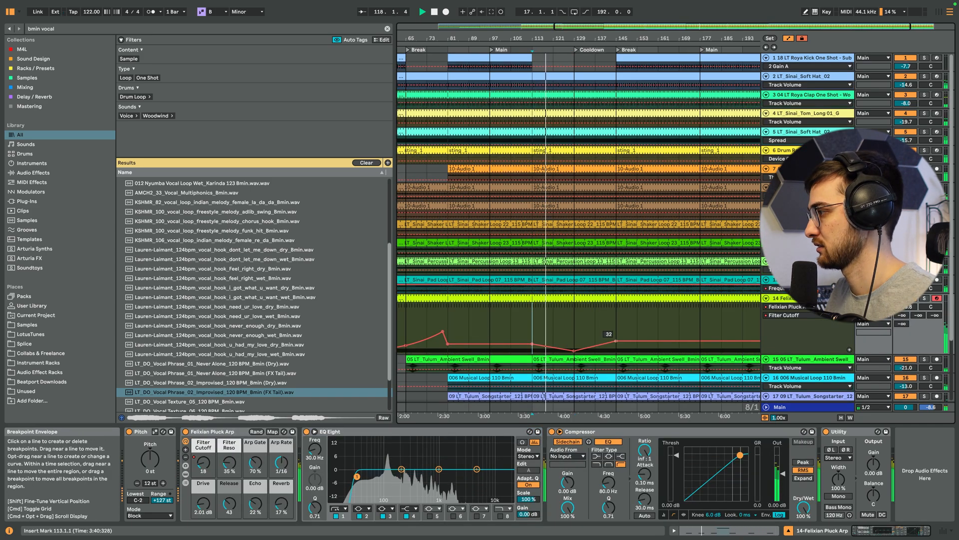
{"action": "key", "text": "a"}
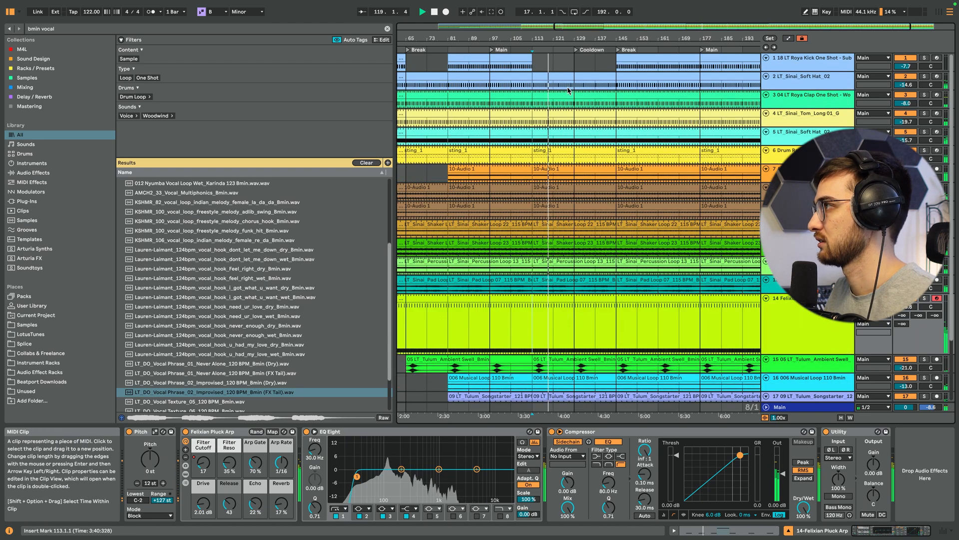
Delete bars 121 to 129 from both soft hats, the clap, the tom and the Drum Rack
{"action": "left_click", "coordinate": [575, 79]}
{"action": "left_click", "coordinate": [565, 81]}
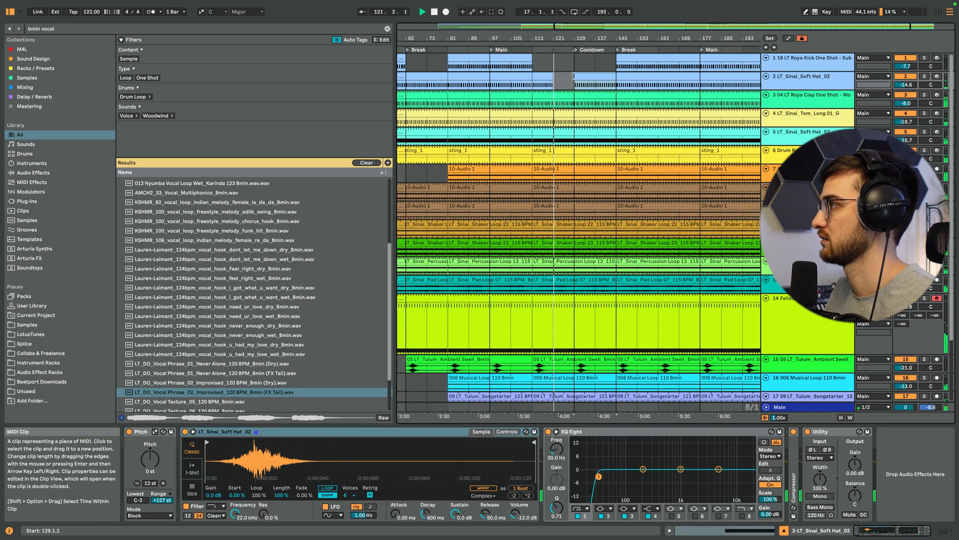
{"action": "left_click", "coordinate": [561, 105]}
{"action": "left_click_drag", "start_coordinate": [554, 119], "coordinate": [554, 142]}
{"action": "key", "text": "Delete"}
{"action": "key", "text": "Delete"}
{"action": "key", "text": "Delete"}
{"action": "left_click", "coordinate": [556, 155]}
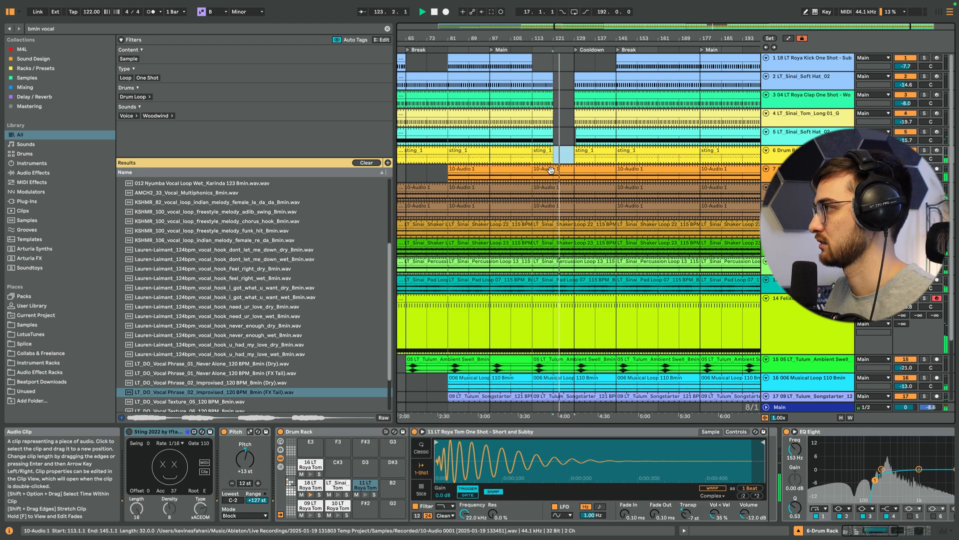
{"action": "key", "text": "Delete"}
{"action": "left_click", "coordinate": [554, 175]}
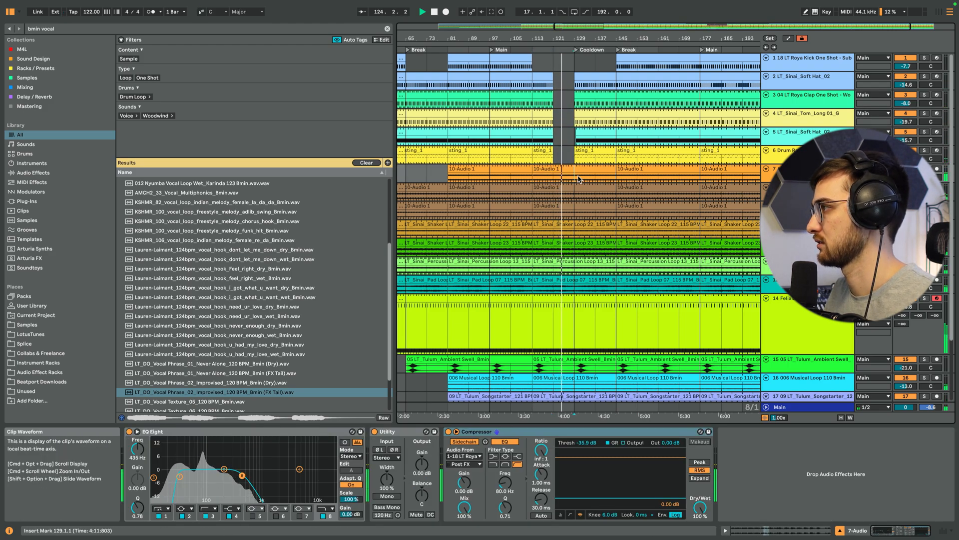
Delete the remaining soft hat, clap, tom and Drum Rack clips between bars 129 and 145
{"action": "left_click", "coordinate": [594, 158]}
{"action": "left_click", "coordinate": [594, 79], "text": "shift"}
{"action": "key", "text": "Delete"}
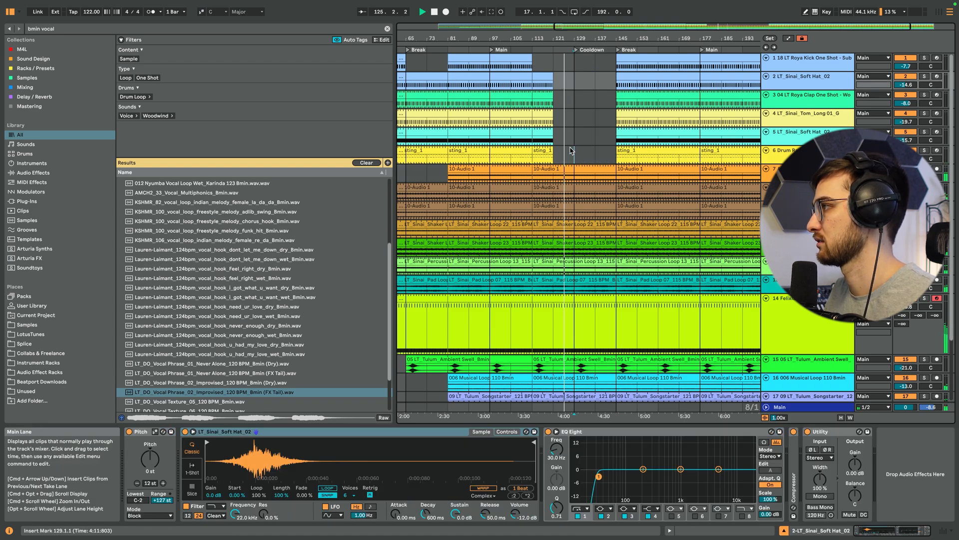
Delete bars 129 to 145 from the 7 Audio, call, response and both shaker loop tracks
{"action": "left_click", "coordinate": [577, 181]}
{"action": "left_click_drag", "start_coordinate": [578, 180], "coordinate": [611, 196]}
{"action": "key", "text": "Delete"}
{"action": "key", "text": "Delete"}
{"action": "left_click", "coordinate": [592, 210]}
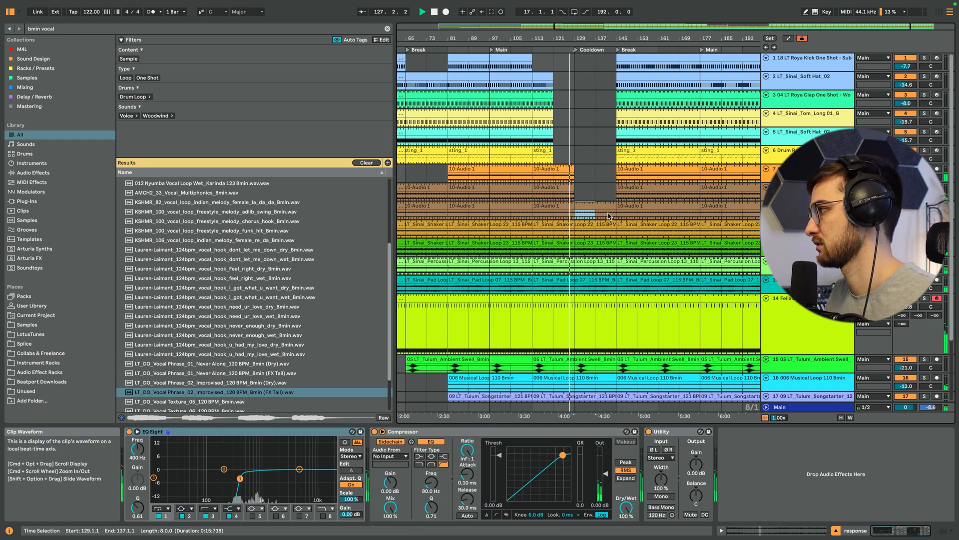
{"action": "key", "text": "Delete"}
{"action": "left_click_drag", "start_coordinate": [578, 233], "coordinate": [608, 251]}
{"action": "key", "text": "Delete"}
Add a second copy of the vocal phrase at bar 129 and clear Percussion Loop 13 between bars 129 and 145
{"action": "left_click_drag", "start_coordinate": [210, 392], "coordinate": [584, 343]}
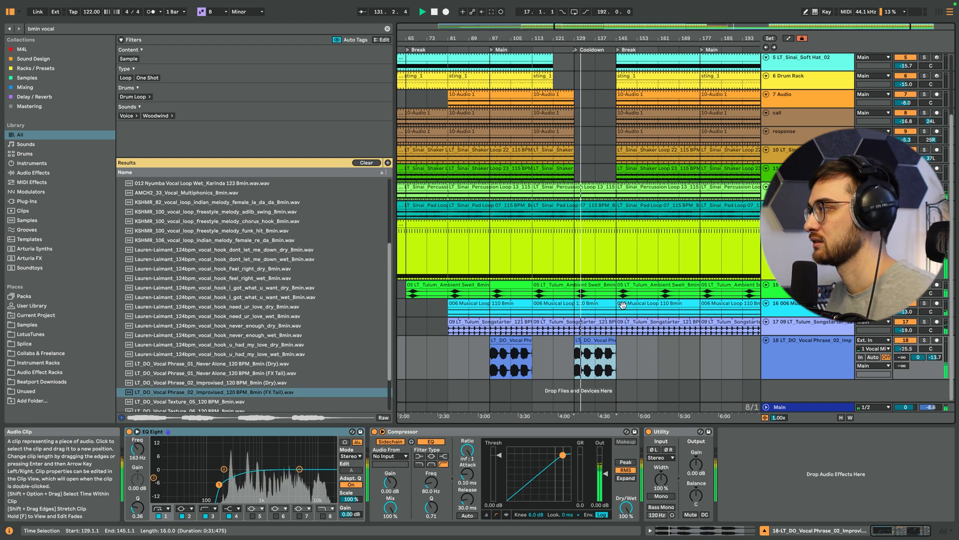
{"action": "left_click", "coordinate": [598, 241]}
{"action": "mouse_move", "coordinate": [591, 38]}
{"action": "left_mouse_down"}
{"action": "mouse_move", "coordinate": [552, 37]}
{"action": "mouse_move", "coordinate": [574, 29]}
{"action": "left_mouse_up"}
{"action": "left_click", "coordinate": [584, 196]}
{"action": "left_click_drag", "start_coordinate": [599, 187], "coordinate": [565, 189]}
{"action": "left_click", "coordinate": [569, 213]}
{"action": "left_click", "coordinate": [569, 206]}
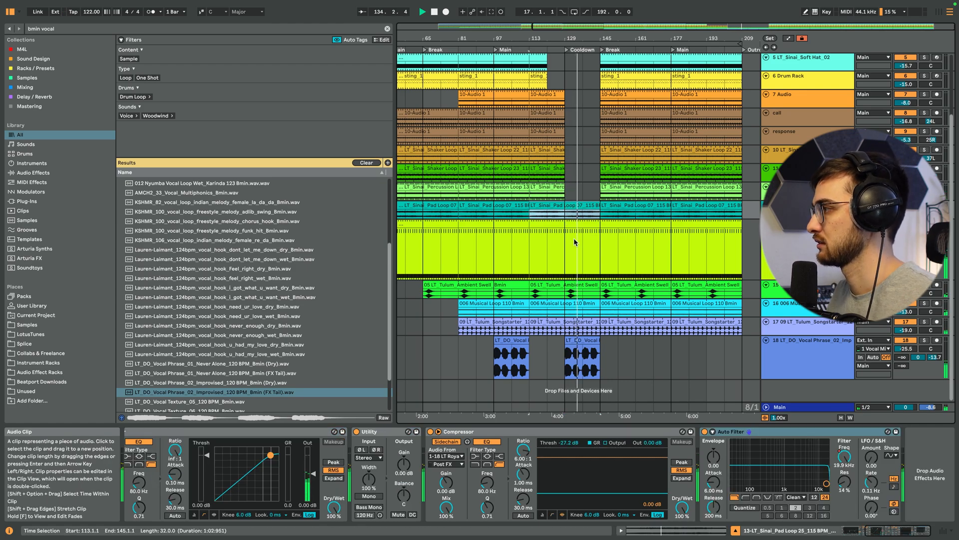
Reshape the Felixian Pluck Arp's Cooldown Filter Cutoff ramp into a higher peak at bar 143 that drops back low at bar 145
{"action": "left_click", "coordinate": [565, 249]}
{"action": "key", "text": "Right"}
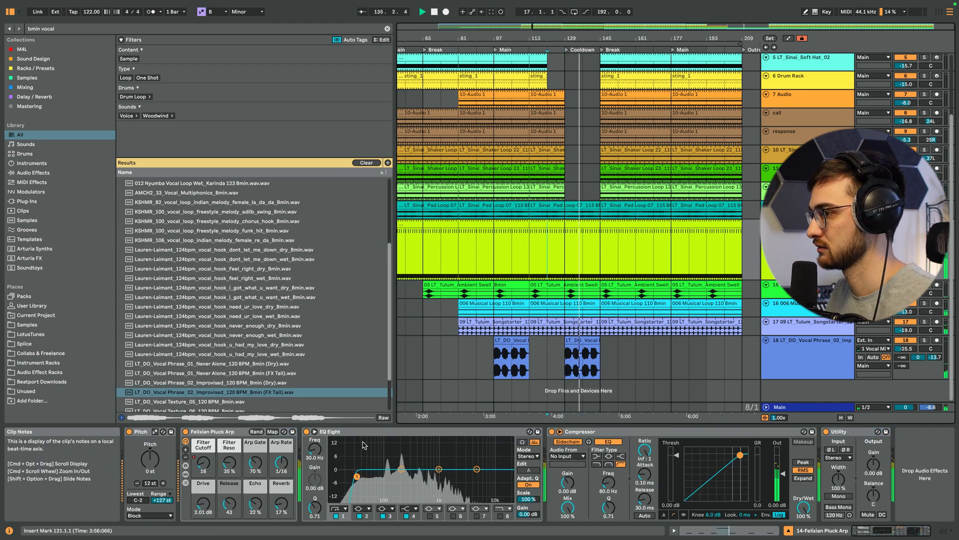
{"action": "key", "text": "Left"}
{"action": "key", "text": "a"}
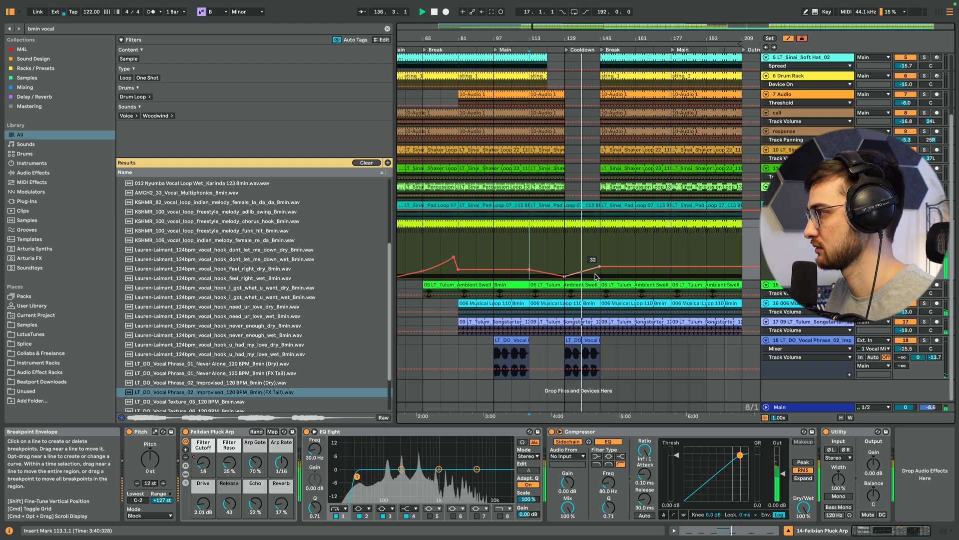
{"action": "mouse_move", "coordinate": [601, 269]}
{"action": "left_mouse_down"}
{"action": "mouse_move", "coordinate": [599, 261]}
{"action": "mouse_move", "coordinate": [600, 278]}
{"action": "left_mouse_up"}
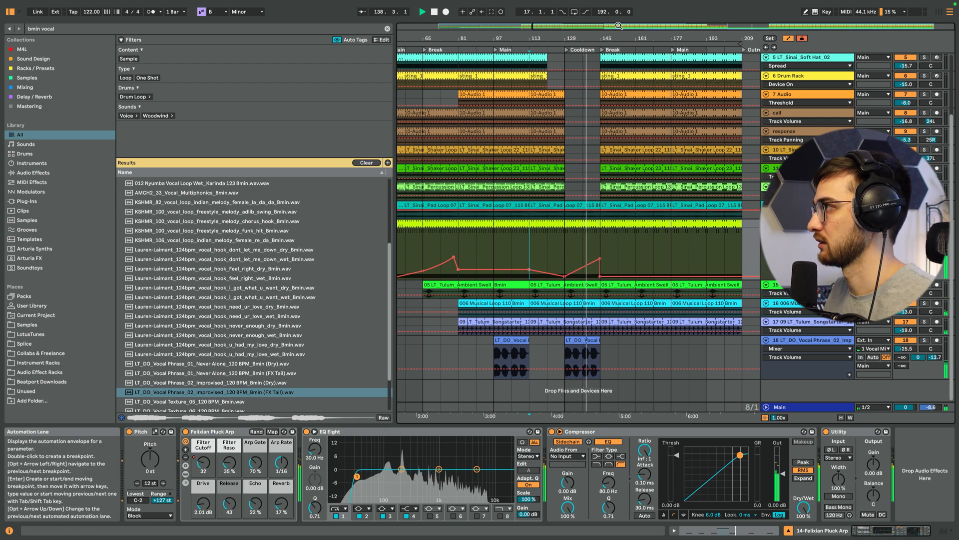
{"action": "scroll", "coordinate": [605, 265], "scroll_direction": "up", "scroll_amount": 5}
{"action": "left_click_drag", "start_coordinate": [601, 259], "coordinate": [583, 259]}
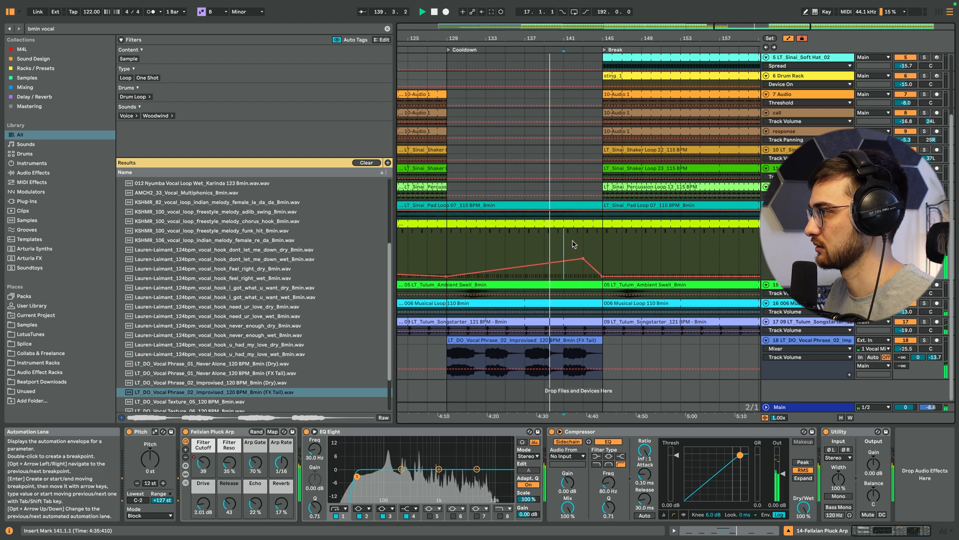
{"action": "left_click", "coordinate": [934, 358]}
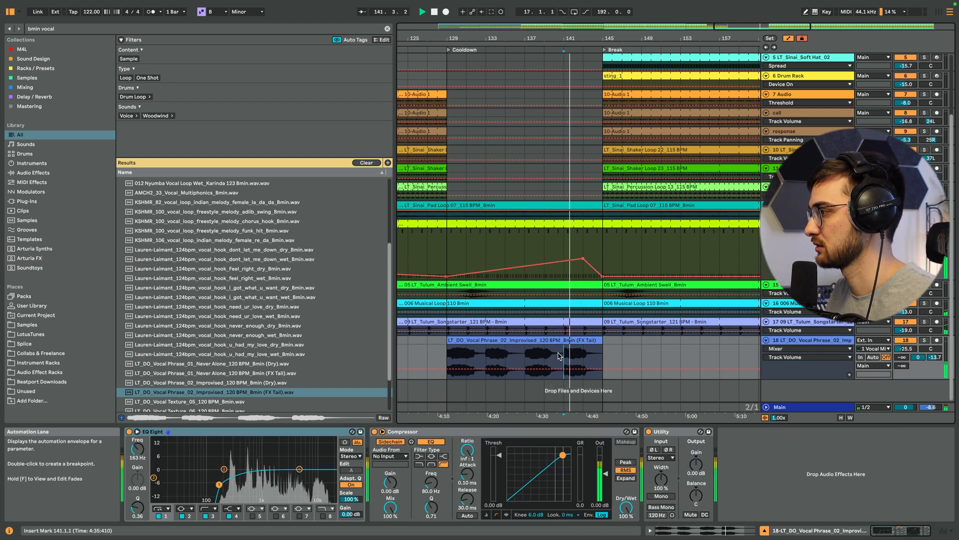
{"action": "key", "text": "a"}
{"action": "left_click", "coordinate": [574, 264]}
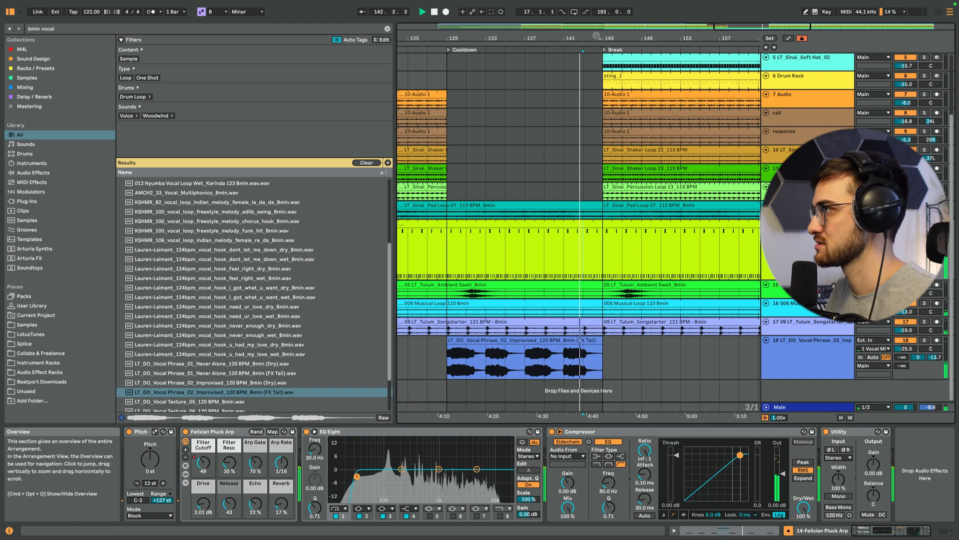
Show the automation lanes with the vocal phrase track selected at bar 145 and clear the browser search
{"action": "left_click_drag", "start_coordinate": [595, 38], "coordinate": [590, 14]}
{"action": "left_click", "coordinate": [579, 179]}
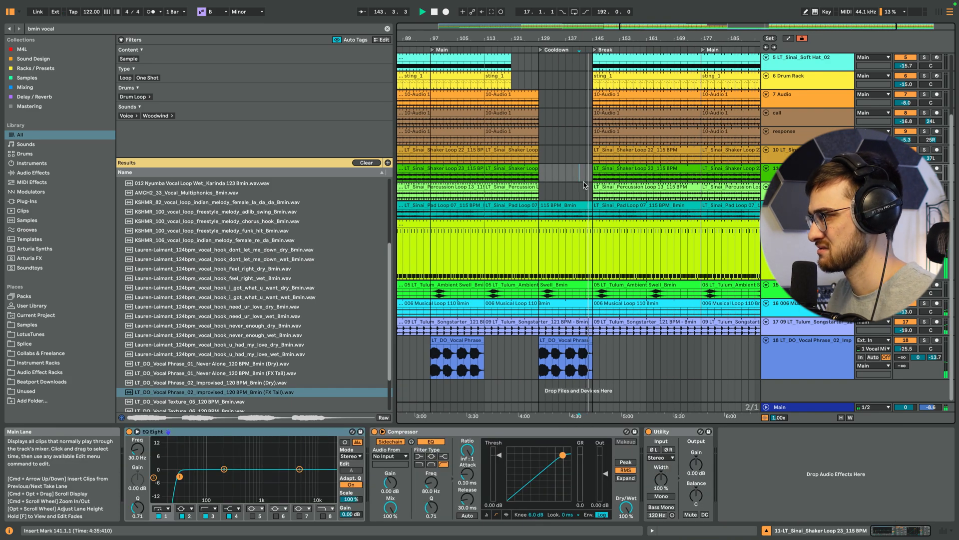
{"action": "left_click", "coordinate": [596, 361]}
{"action": "key", "text": "a"}
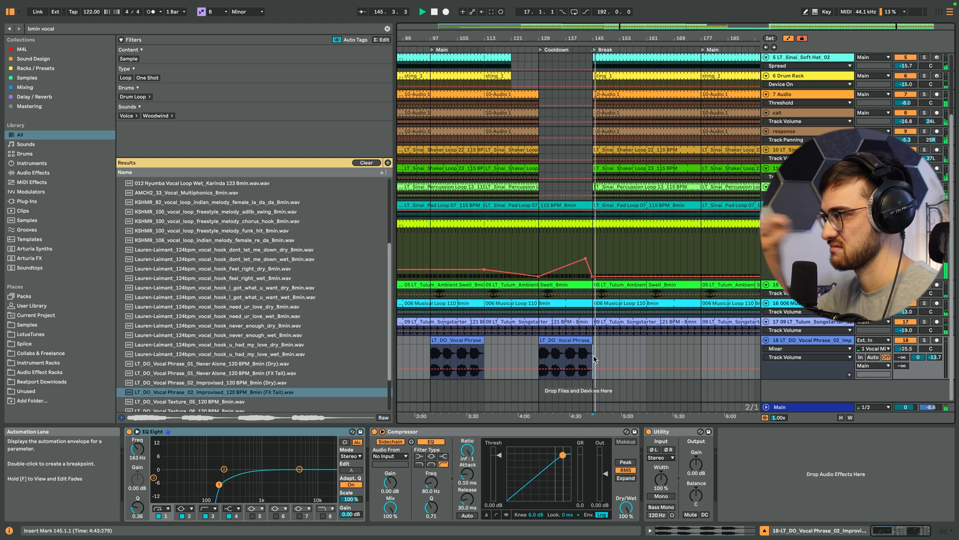
{"action": "left_click", "coordinate": [366, 163]}
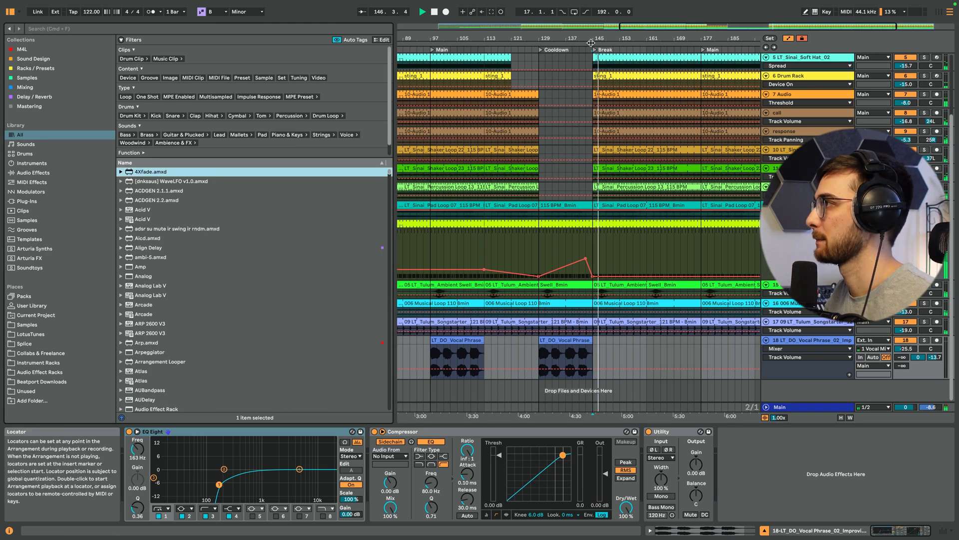
Search the browser for "echo" and add the Echo device to the vocal phrase track
{"action": "left_click_drag", "start_coordinate": [584, 38], "coordinate": [585, 25]}
{"action": "key", "text": "w"}
{"action": "key", "text": "h"}
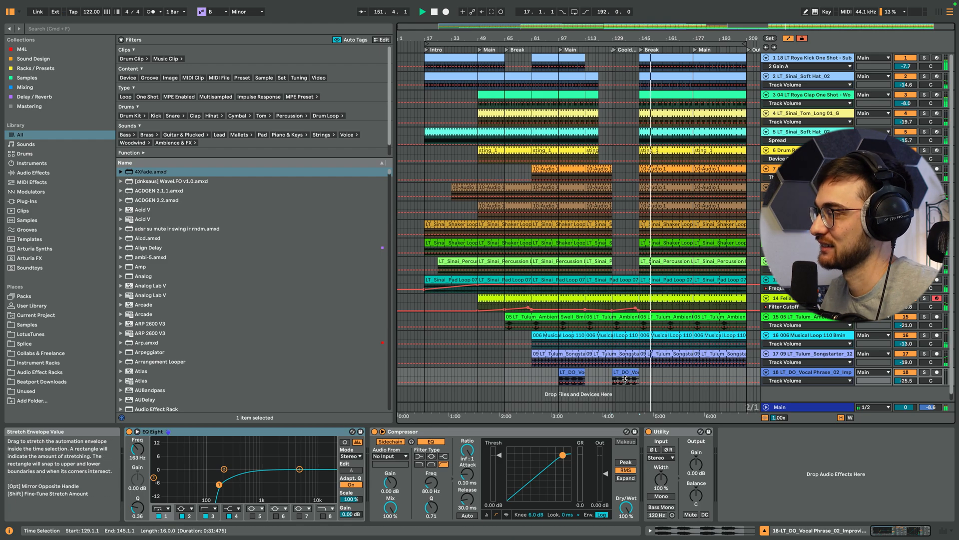
{"action": "left_click_drag", "start_coordinate": [610, 38], "coordinate": [495, 224]}
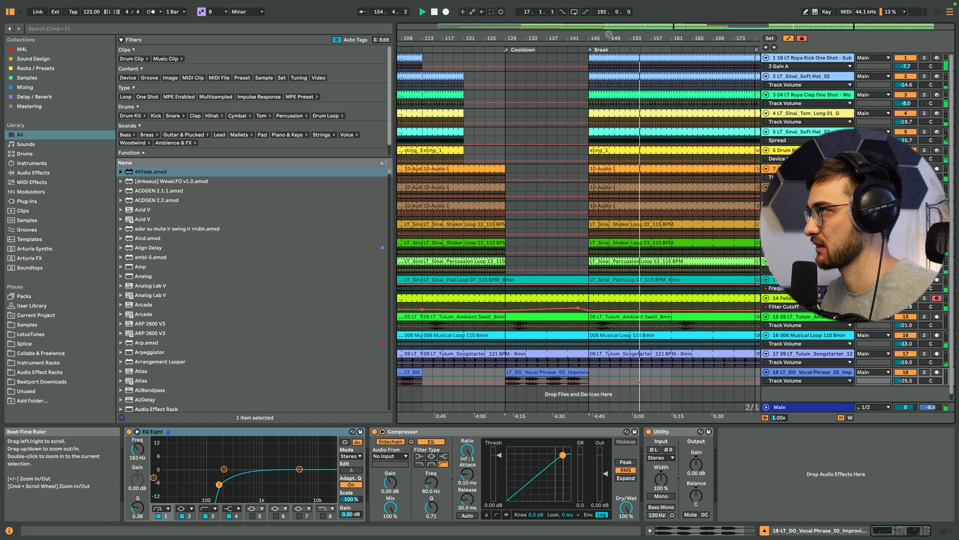
{"action": "left_click_drag", "start_coordinate": [610, 38], "coordinate": [644, 10]}
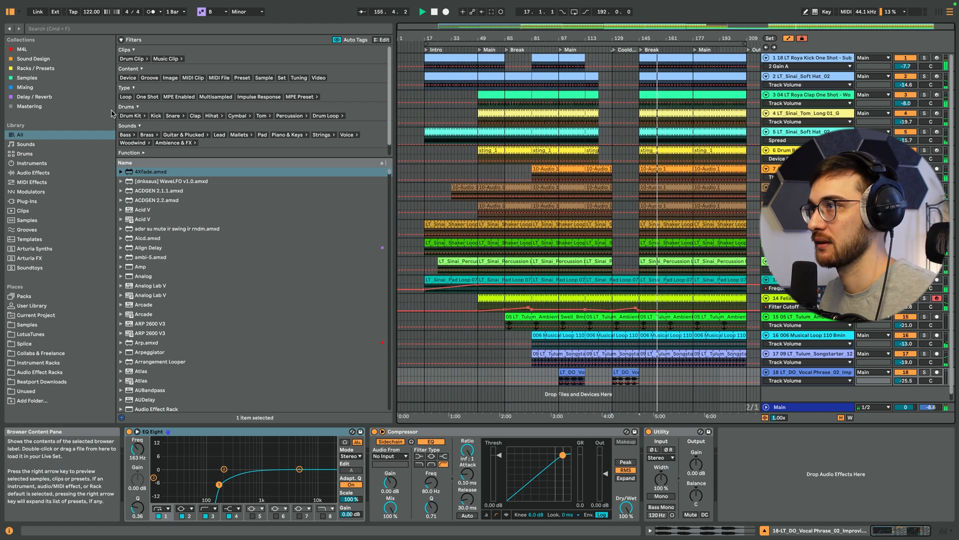
{"action": "left_click", "coordinate": [55, 29]}
{"action": "type", "text": "echo"}
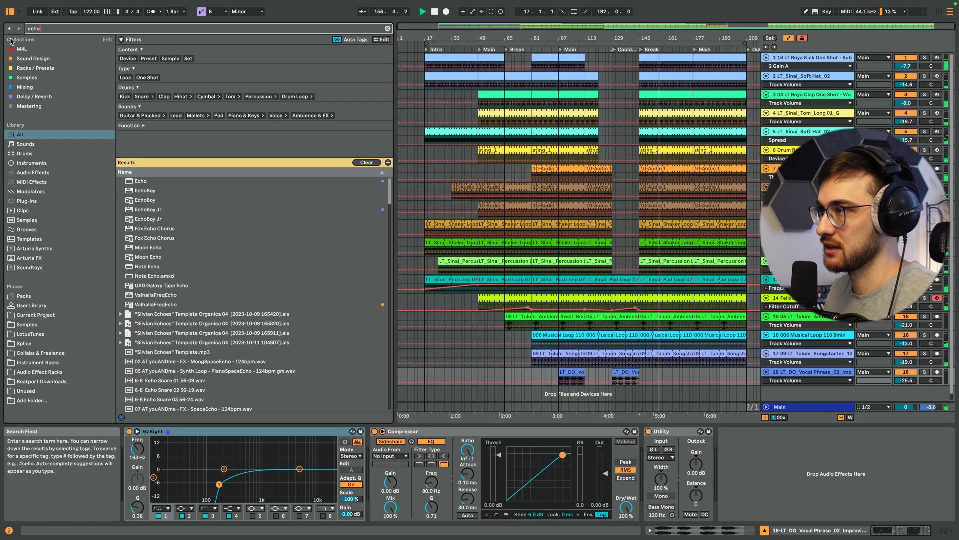
{"action": "double_click", "coordinate": [143, 181]}
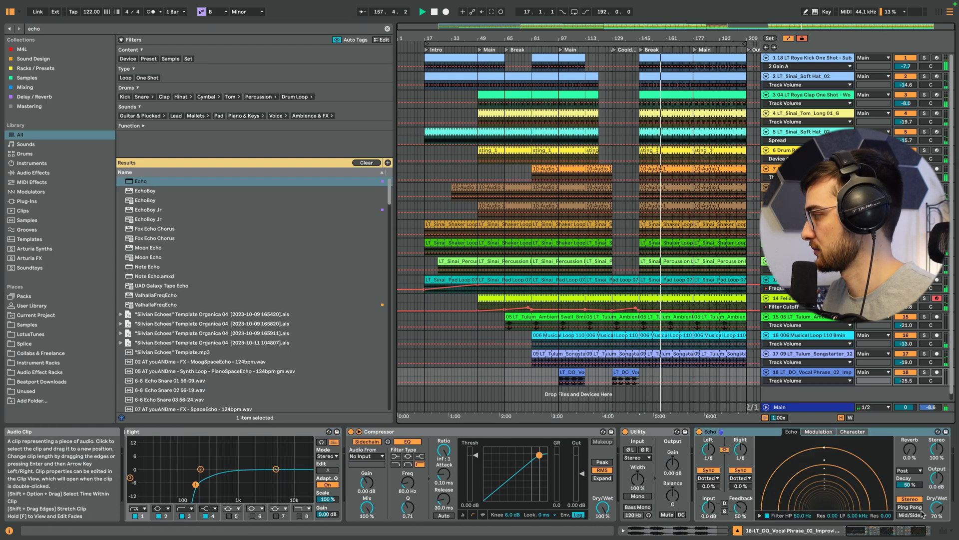
Automate Echo's Feedback on the vocal track as a ramp from a low value at bar 129 up to 82% at bar 145
{"action": "left_click_drag", "start_coordinate": [741, 507], "coordinate": [740, 477]}
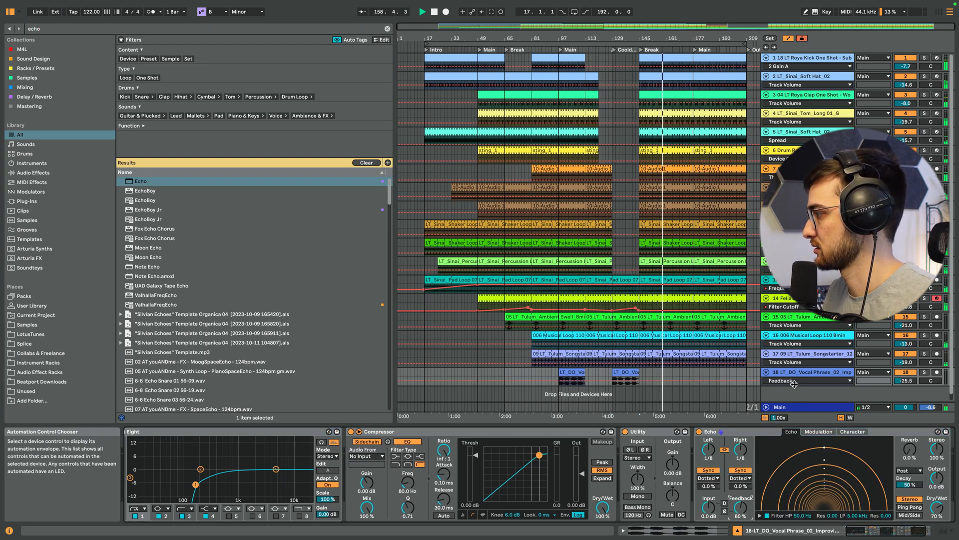
{"action": "left_click_drag", "start_coordinate": [794, 383], "coordinate": [794, 408]}
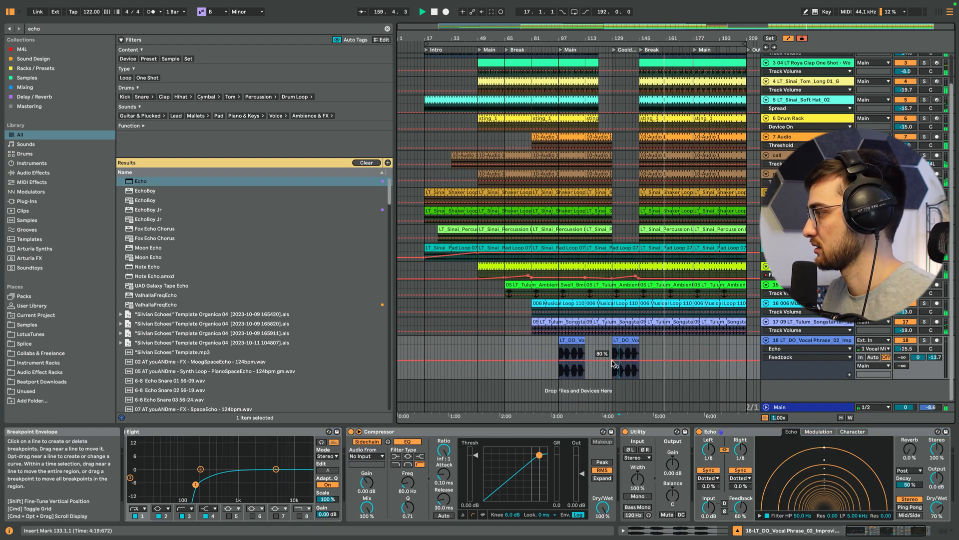
{"action": "left_click_drag", "start_coordinate": [614, 365], "coordinate": [637, 362]}
{"action": "left_click", "coordinate": [639, 359]}
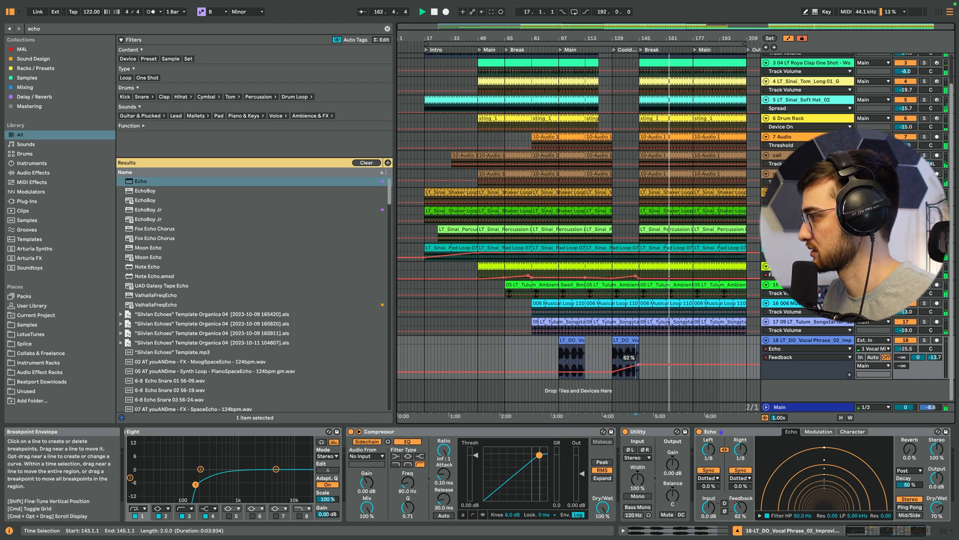
{"action": "left_click_drag", "start_coordinate": [636, 361], "coordinate": [636, 358]}
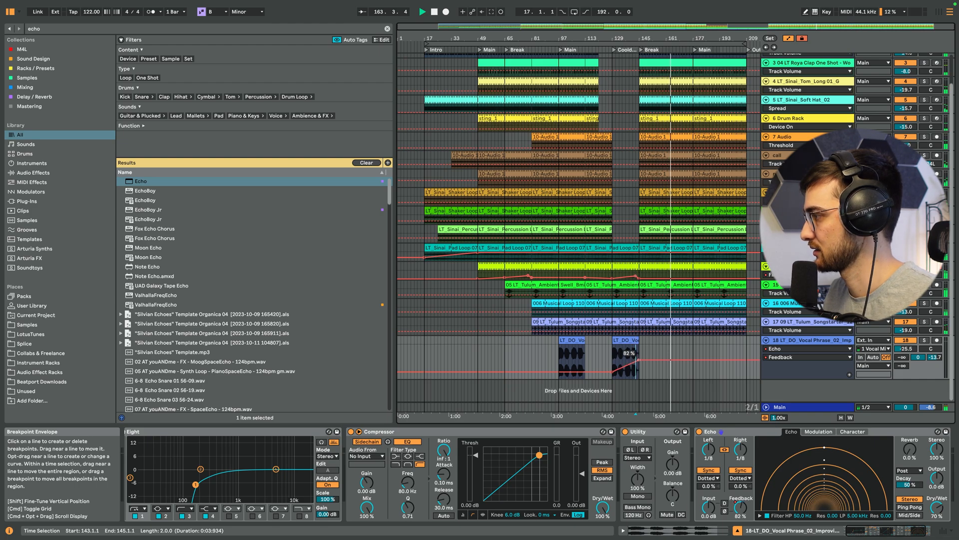
While playing from bar 129, set Echo to Ping Pong with 37% Dry/Wet and raise the vocal track volume to -19.0 dB
{"action": "left_click", "coordinate": [612, 361]}
{"action": "key", "text": "space"}
{"action": "key", "text": "space"}
{"action": "left_click_drag", "start_coordinate": [750, 38], "coordinate": [753, 249]}
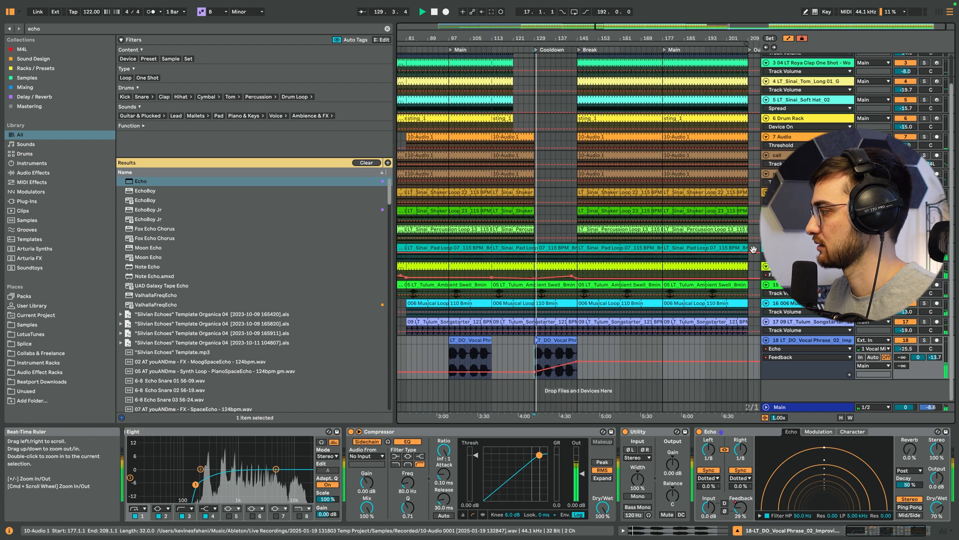
{"action": "left_click_drag", "start_coordinate": [937, 507], "coordinate": [937, 522]}
{"action": "left_click", "coordinate": [916, 508]}
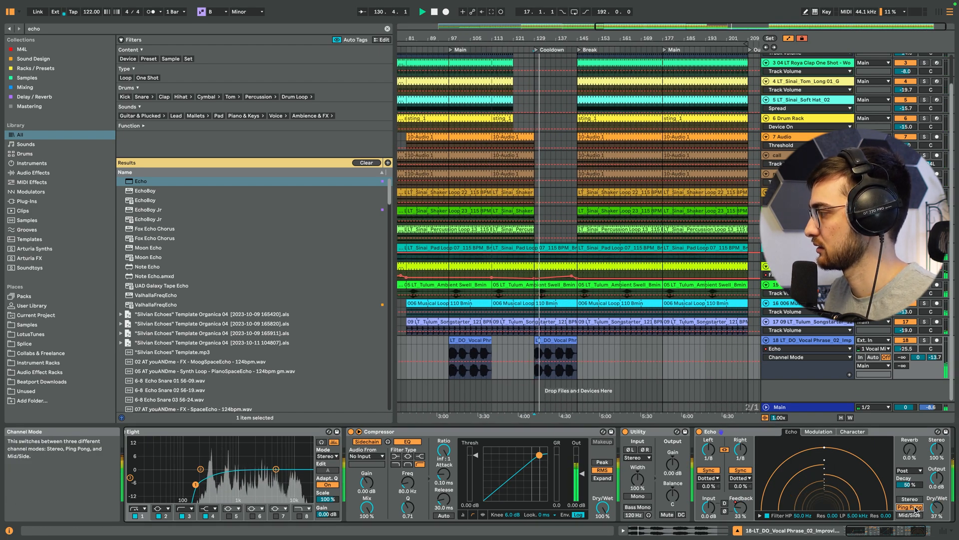
{"action": "left_click_drag", "start_coordinate": [905, 348], "coordinate": [905, 344]}
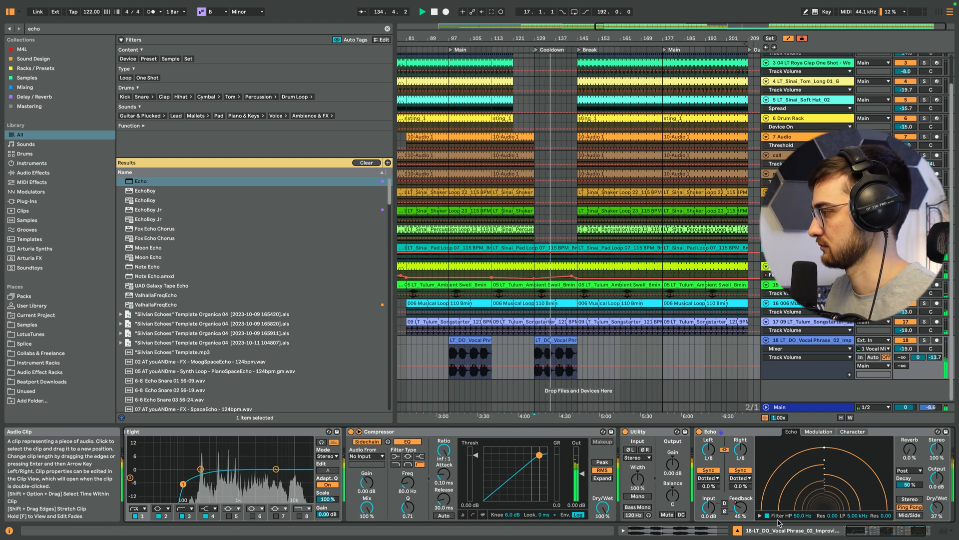
Shape Echo's filter with the high-pass at 134 Hz and the low-pass at 13.2 kHz
{"action": "left_click", "coordinate": [740, 508]}
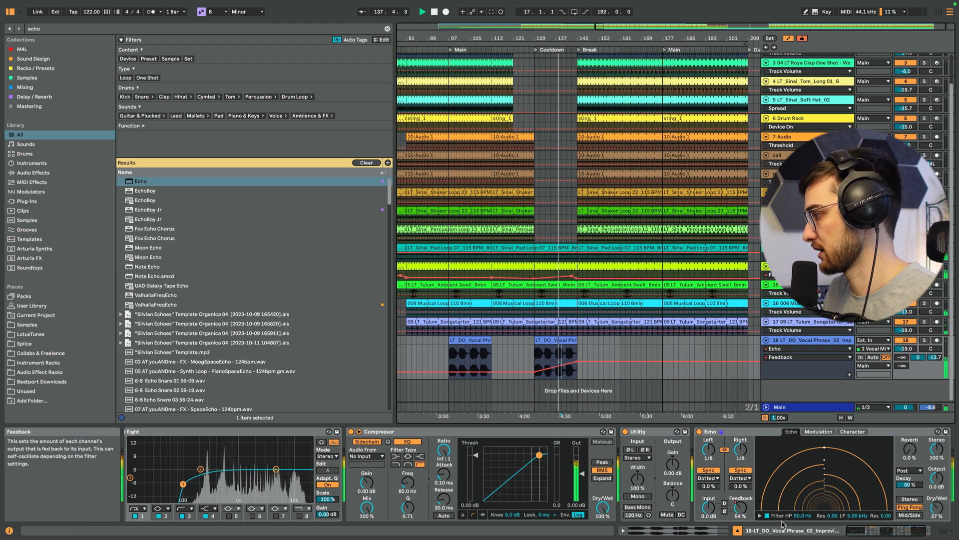
{"action": "scroll", "coordinate": [739, 480], "scroll_direction": "right", "scroll_amount": 2}
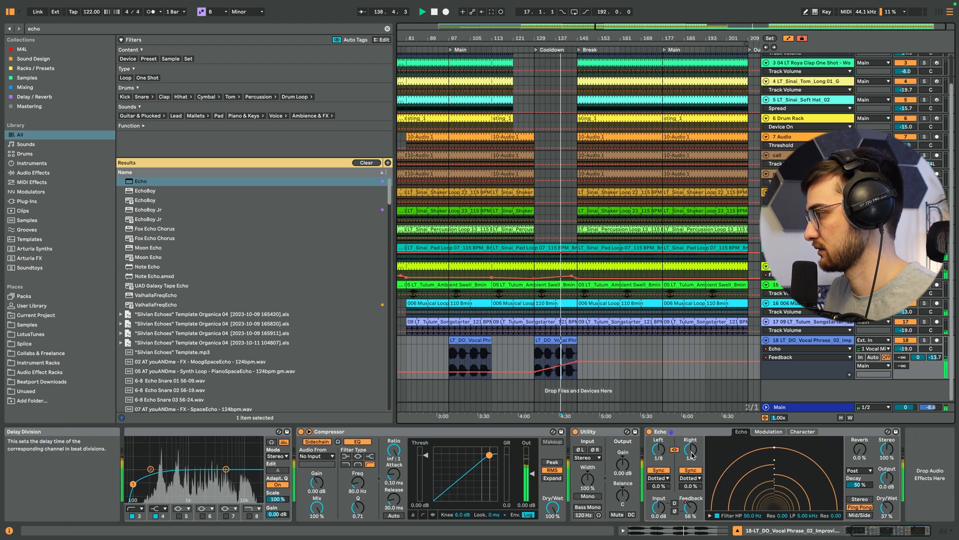
{"action": "left_click", "coordinate": [710, 515]}
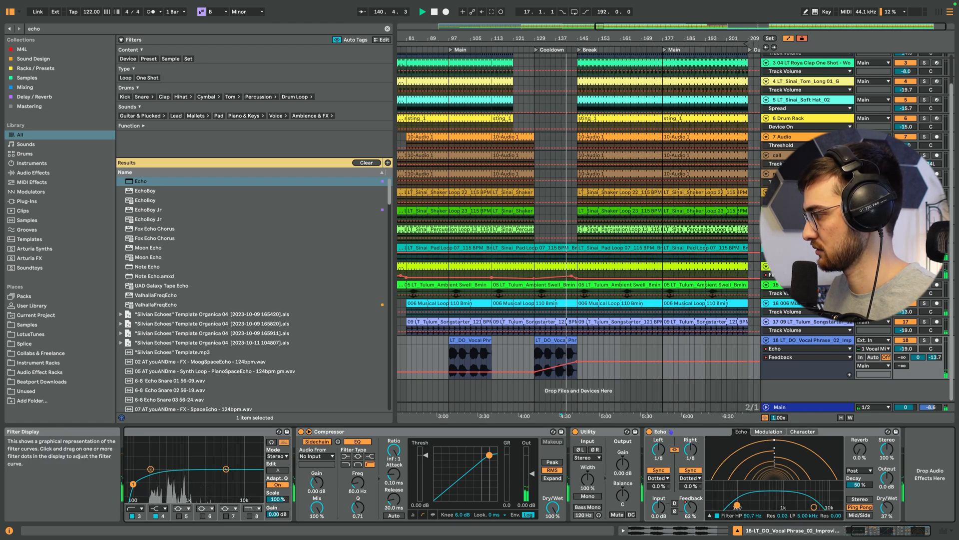
{"action": "left_click_drag", "start_coordinate": [737, 505], "coordinate": [745, 508]}
{"action": "left_click_drag", "start_coordinate": [815, 507], "coordinate": [832, 504]}
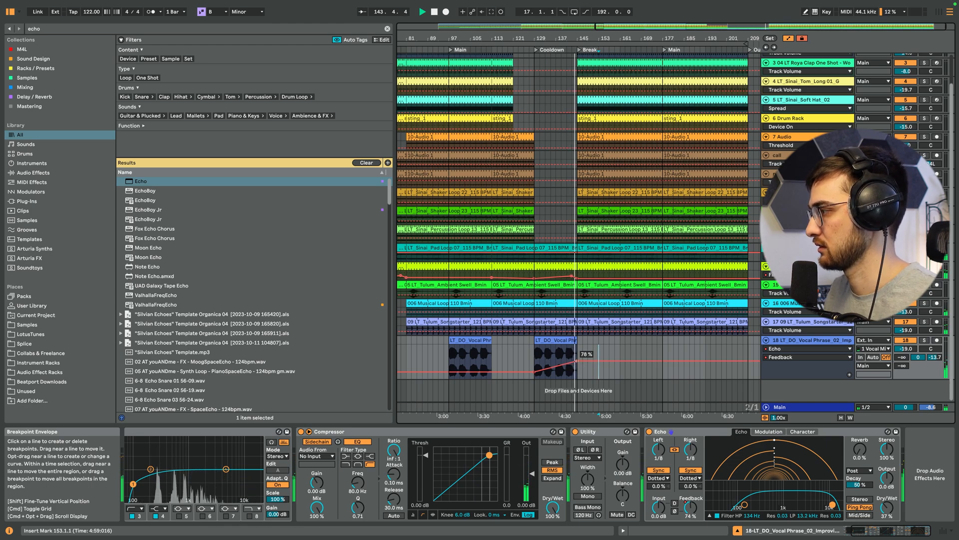
Raise the end of the vocal's Echo Feedback ramp at bar 145 to about 95%, auditioning from bar 141
{"action": "left_click_drag", "start_coordinate": [576, 359], "coordinate": [577, 358]}
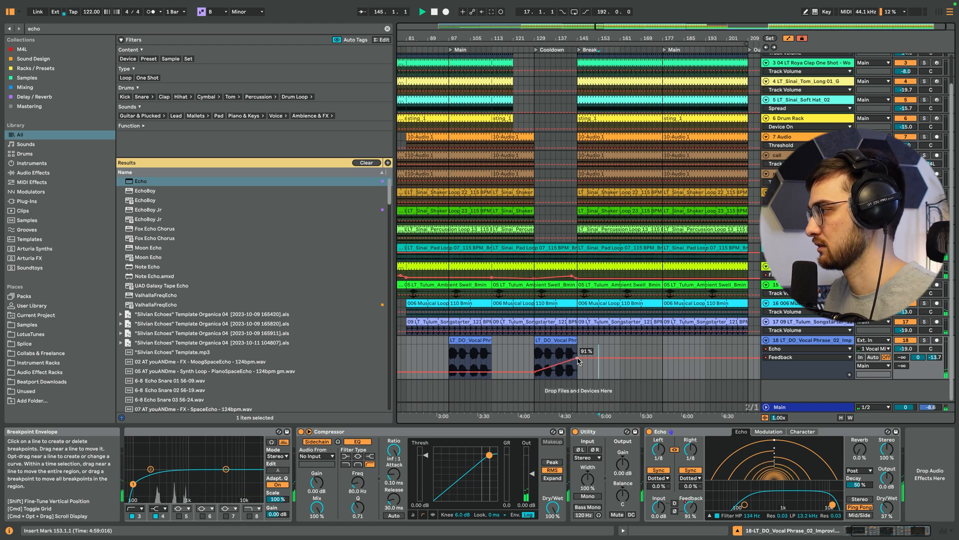
{"action": "left_click", "coordinate": [561, 354]}
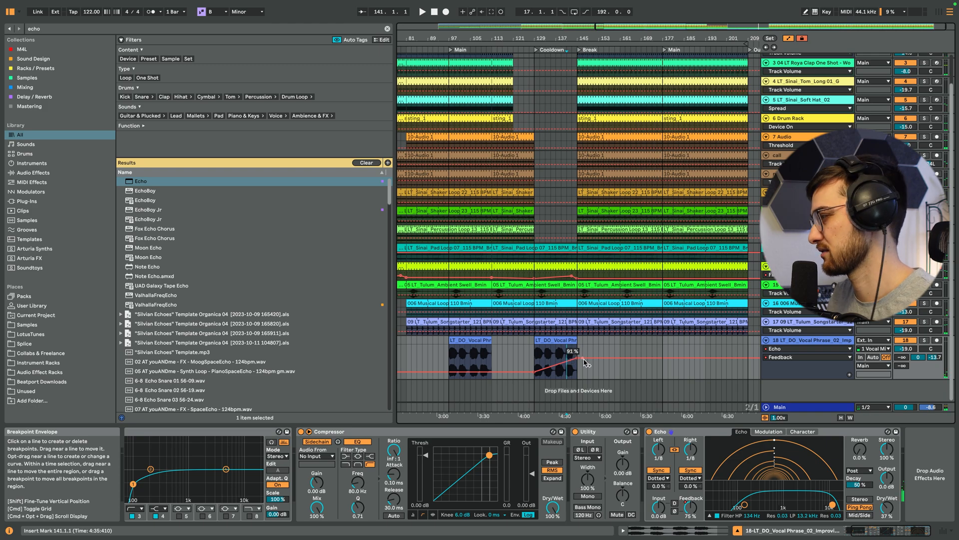
{"action": "key", "text": "space"}
{"action": "left_click_drag", "start_coordinate": [578, 359], "coordinate": [576, 355]}
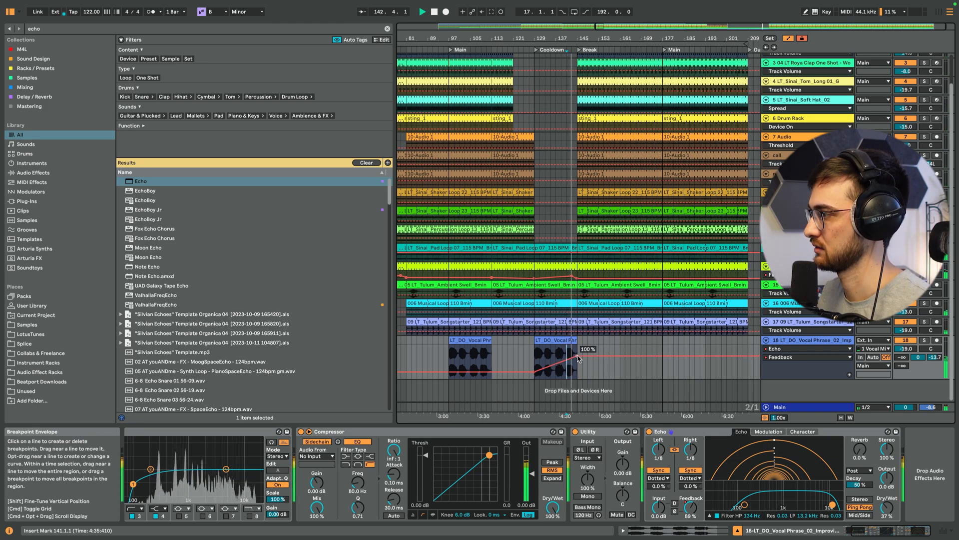
{"action": "scroll", "coordinate": [582, 353], "scroll_direction": "up", "scroll_amount": 3}
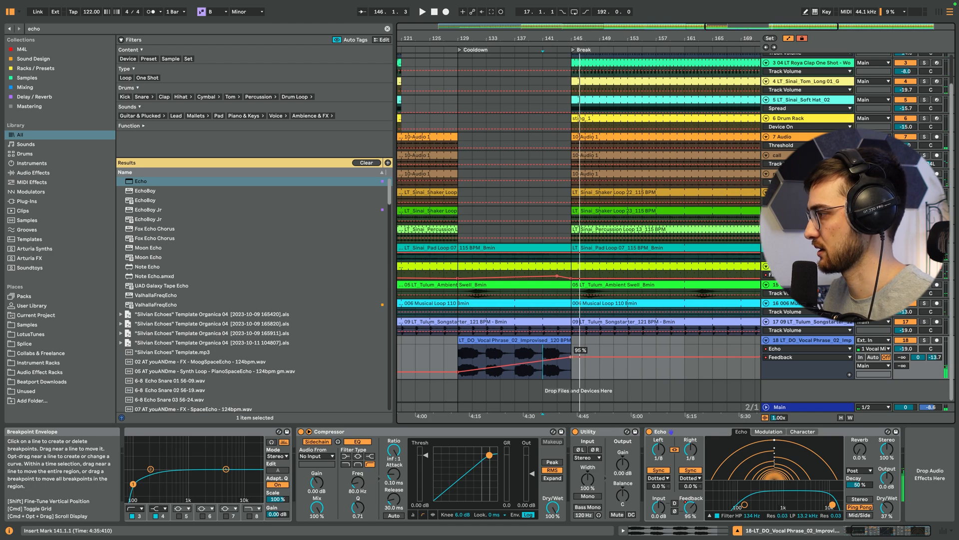
Move the vocal track's Compressor after Echo and sidechain it from the 1-18 LT Roya Kick One Shot track
{"action": "left_click_drag", "start_coordinate": [404, 432], "coordinate": [908, 488]}
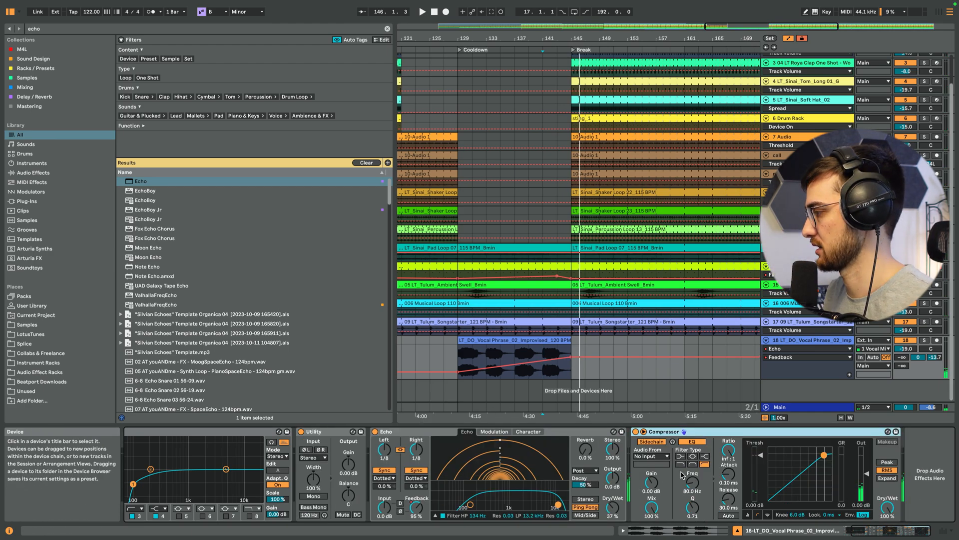
{"action": "left_click", "coordinate": [649, 456]}
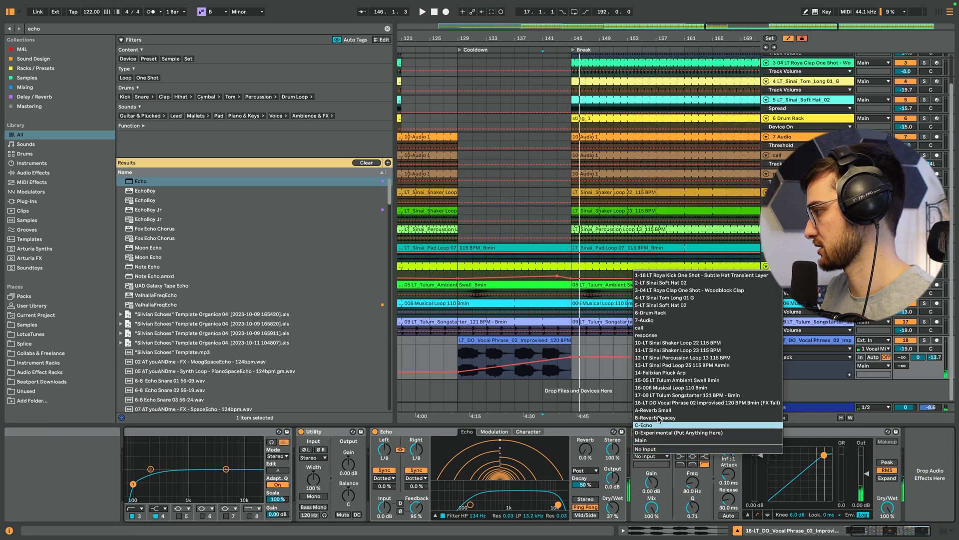
{"action": "left_click", "coordinate": [664, 276]}
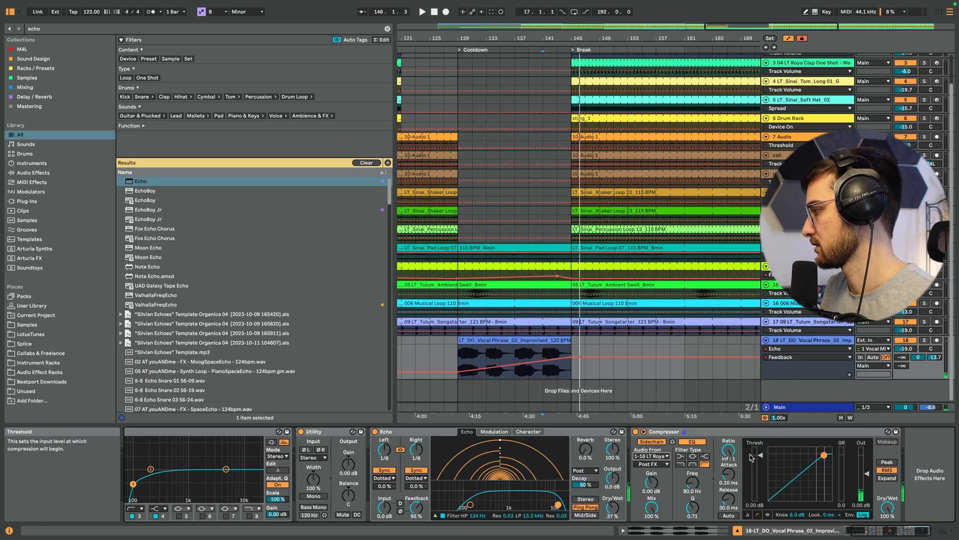
Lower the vocal Compressor's threshold to -36.0 dB while auditioning the transition into the Break from bar 141
{"action": "left_click", "coordinate": [544, 370]}
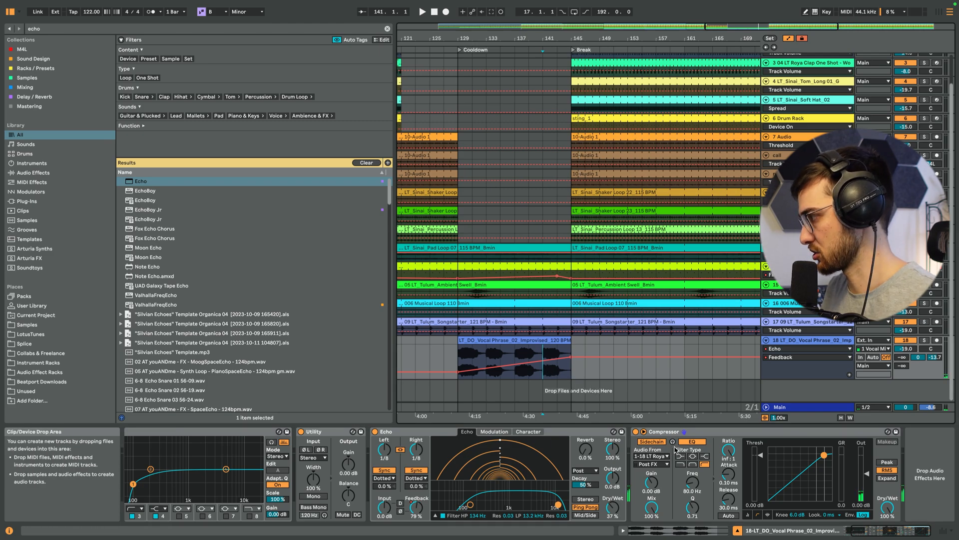
{"action": "left_click_drag", "start_coordinate": [824, 455], "coordinate": [805, 470]}
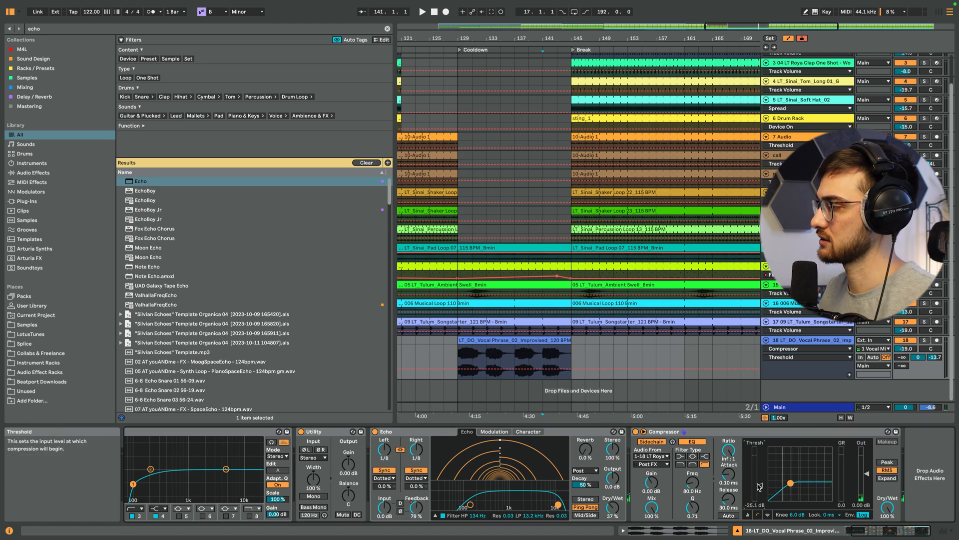
{"action": "key", "text": "space"}
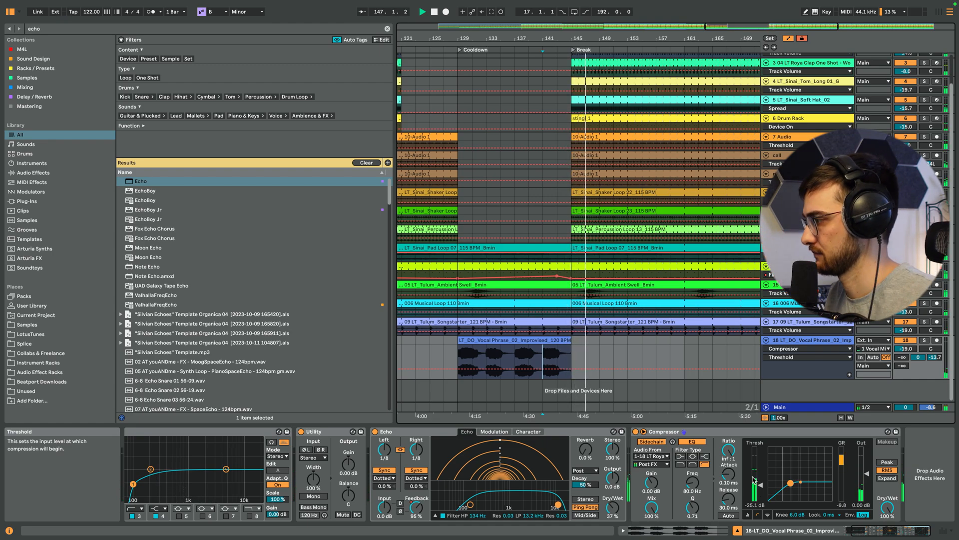
{"action": "left_click", "coordinate": [530, 359]}
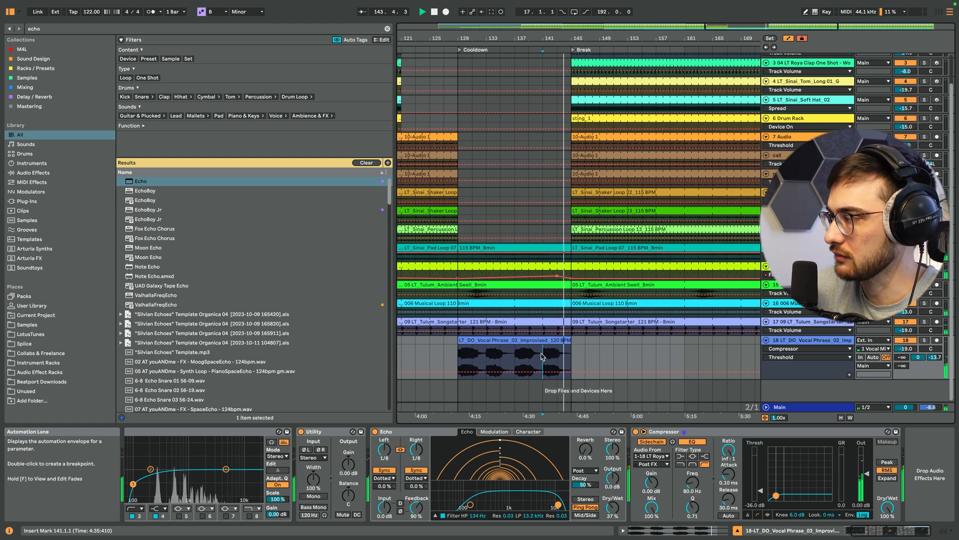
Hide the automation lanes and set the arrangement's fixed grid to 8 Bars
{"action": "key", "text": "a"}
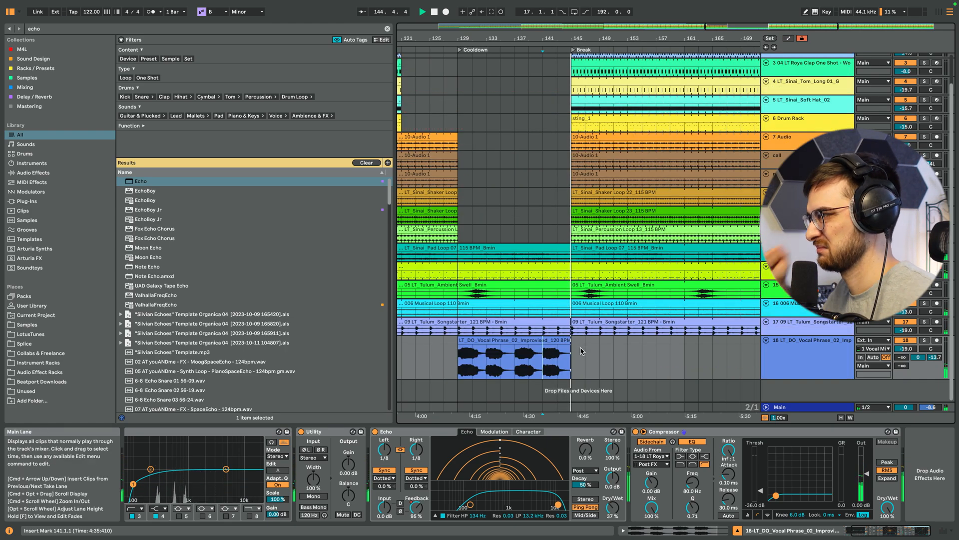
{"action": "key", "text": "h"}
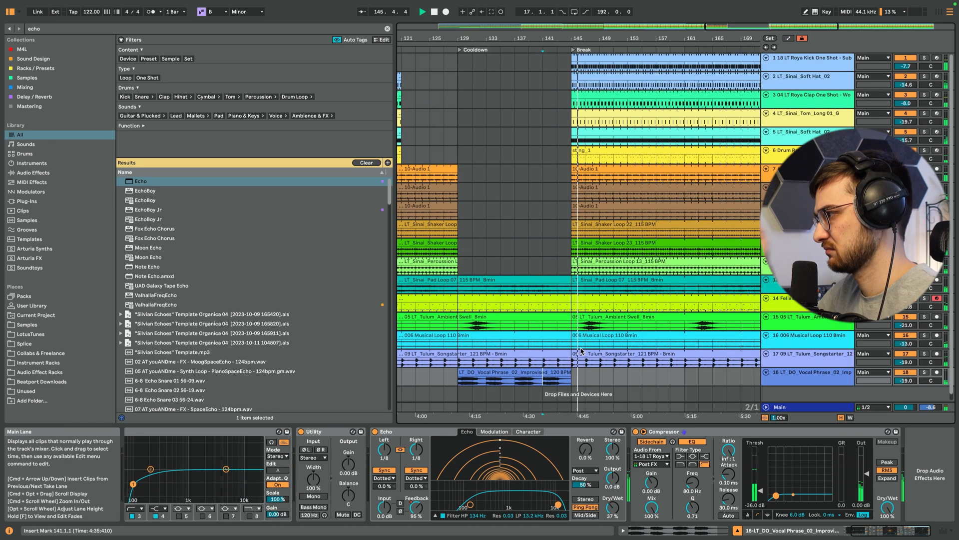
{"action": "key", "text": "w"}
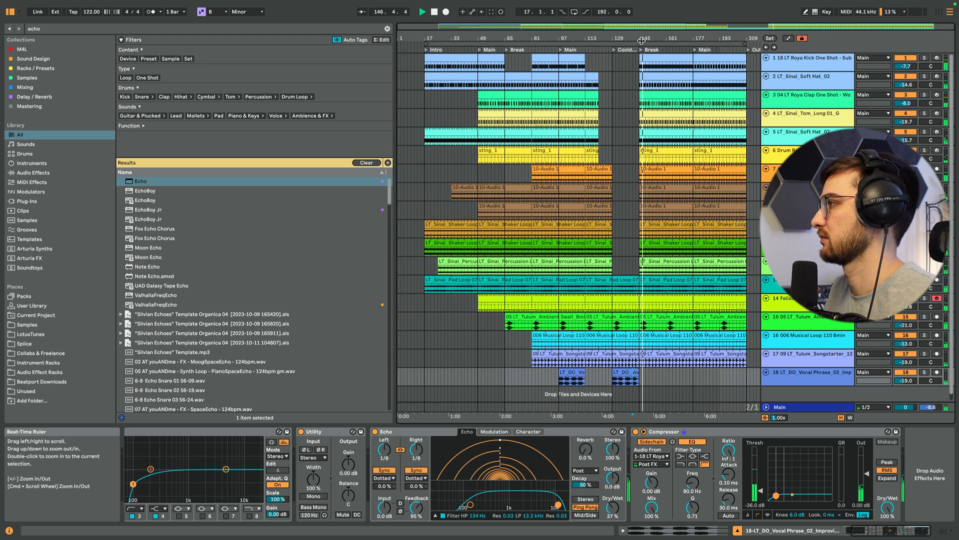
{"action": "left_click", "coordinate": [636, 215]}
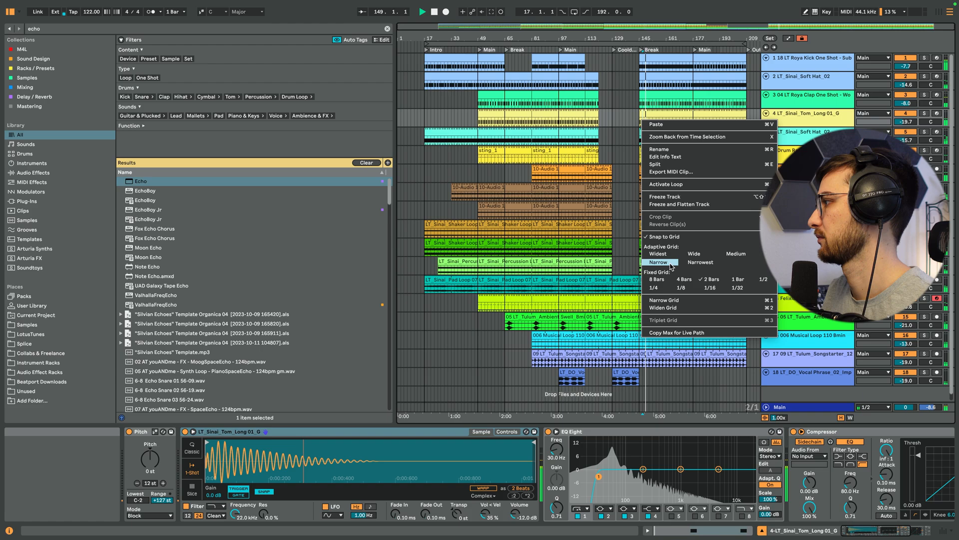
{"action": "left_click", "coordinate": [656, 279]}
{"action": "scroll", "coordinate": [659, 290], "scroll_direction": "down", "scroll_amount": 1}
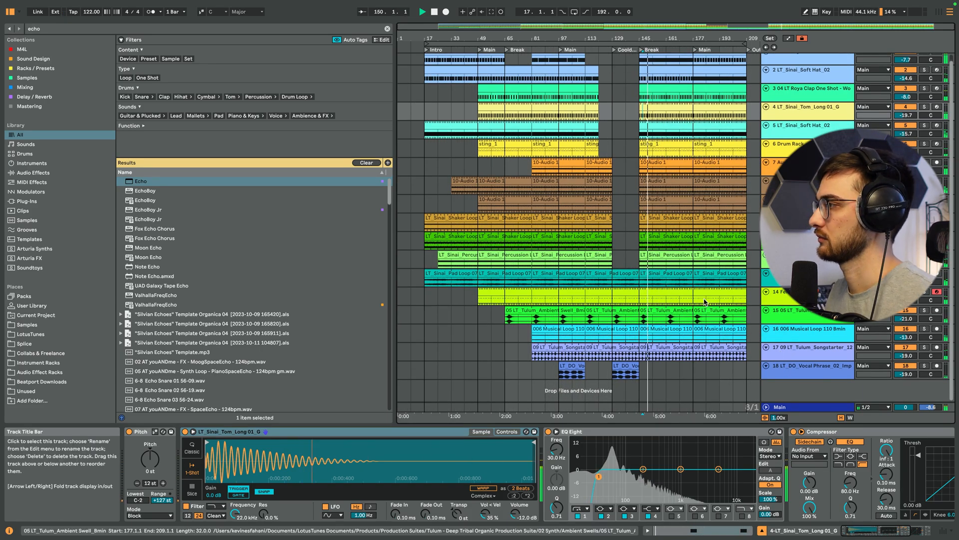
Add an audio track below the vocal and open the Sinai Starter Pack's Ear Candy > Non-Tonal Fills folder in the LotusTunes library
{"action": "left_click", "coordinate": [796, 367]}
{"action": "key", "text": "super+t"}
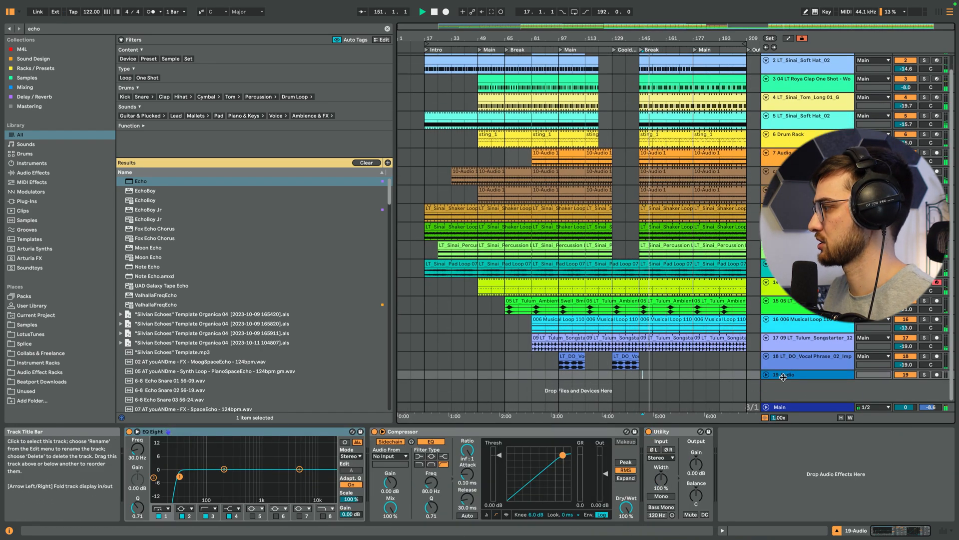
{"action": "left_click", "coordinate": [94, 31]}
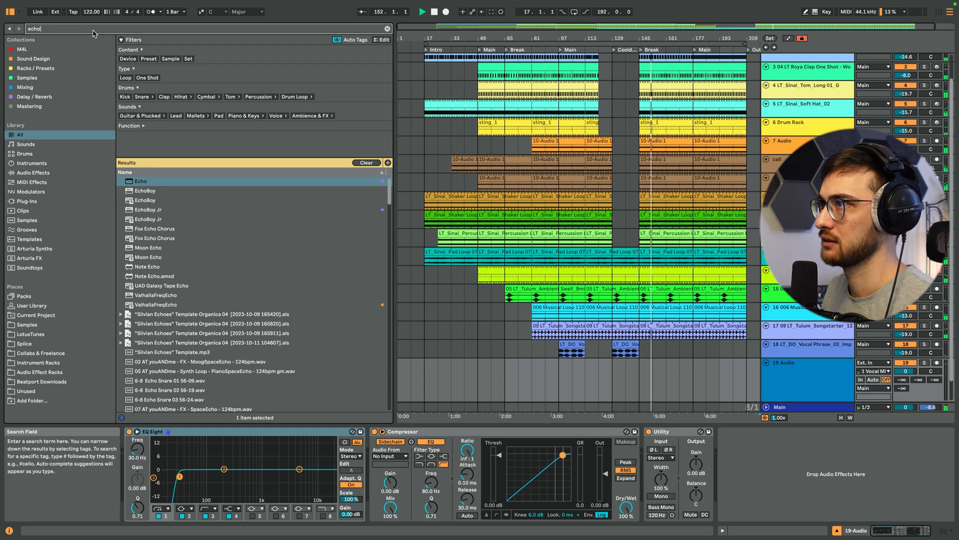
{"action": "key", "text": "BackSpace"}
{"action": "left_click", "coordinate": [35, 334]}
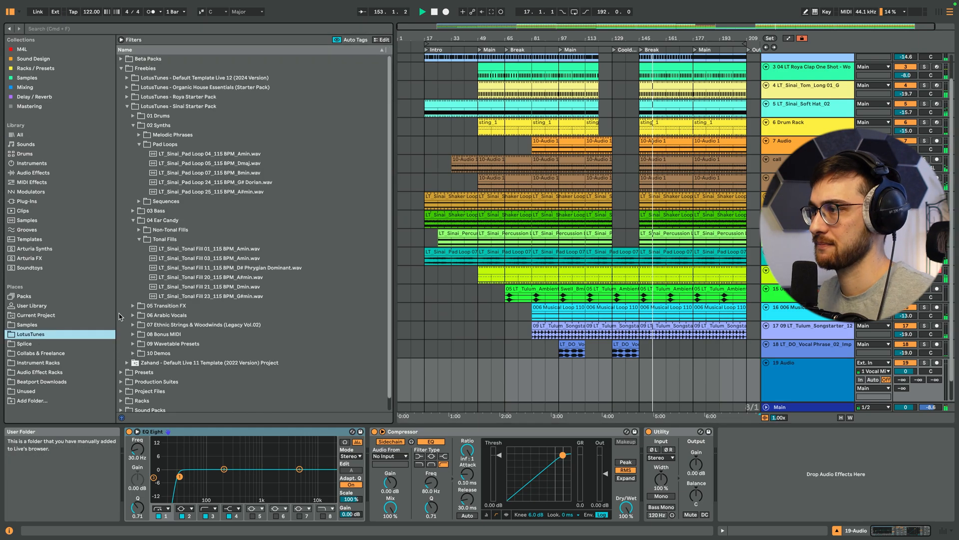
{"action": "left_click", "coordinate": [136, 145]}
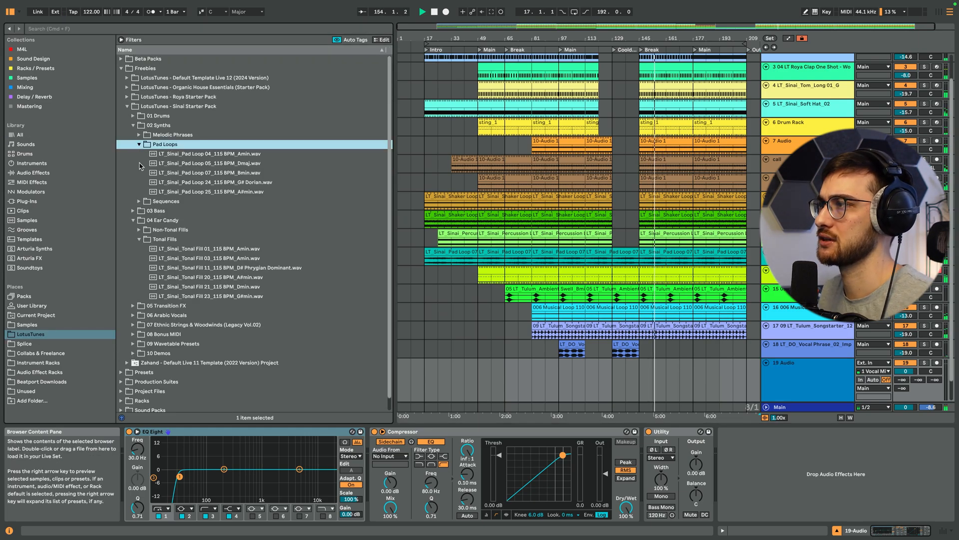
{"action": "left_click", "coordinate": [133, 125]}
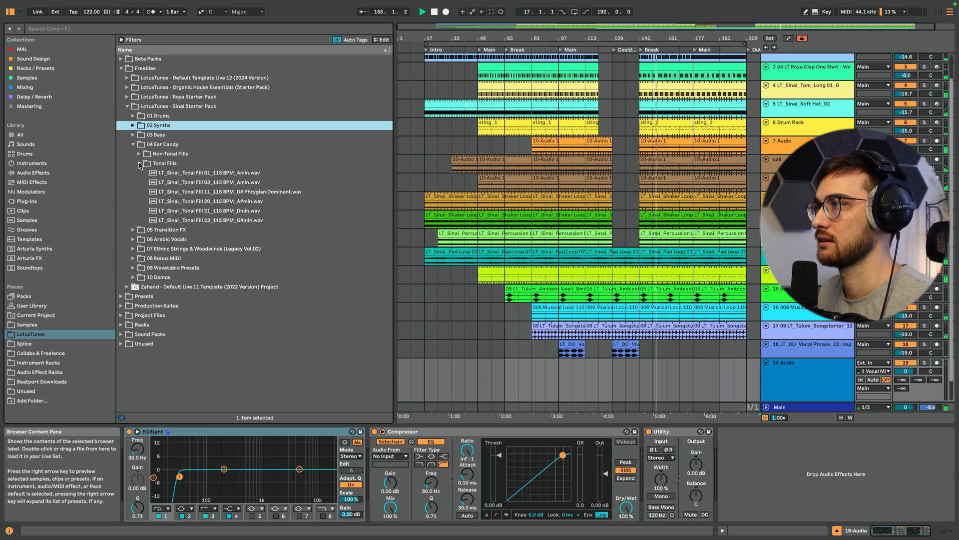
{"action": "left_click", "coordinate": [133, 145]}
{"action": "left_click", "coordinate": [134, 145]}
{"action": "left_click", "coordinate": [139, 163]}
{"action": "left_click", "coordinate": [140, 154]}
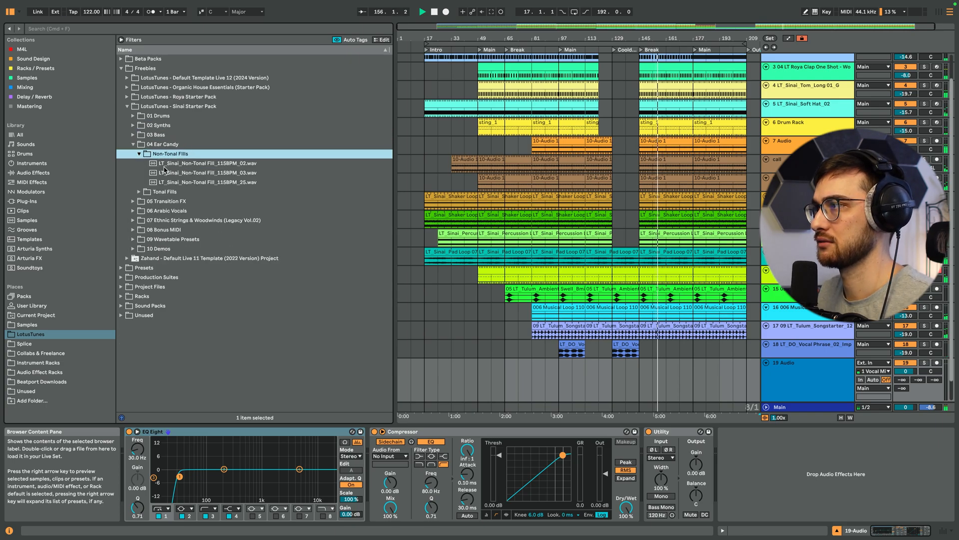
Place Non-Tonal Fill samples 02, 03 and 25 on the new audio track at bars 145, 153 and 161
{"action": "left_click", "coordinate": [205, 163]}
{"action": "left_click", "coordinate": [210, 183], "text": "shift"}
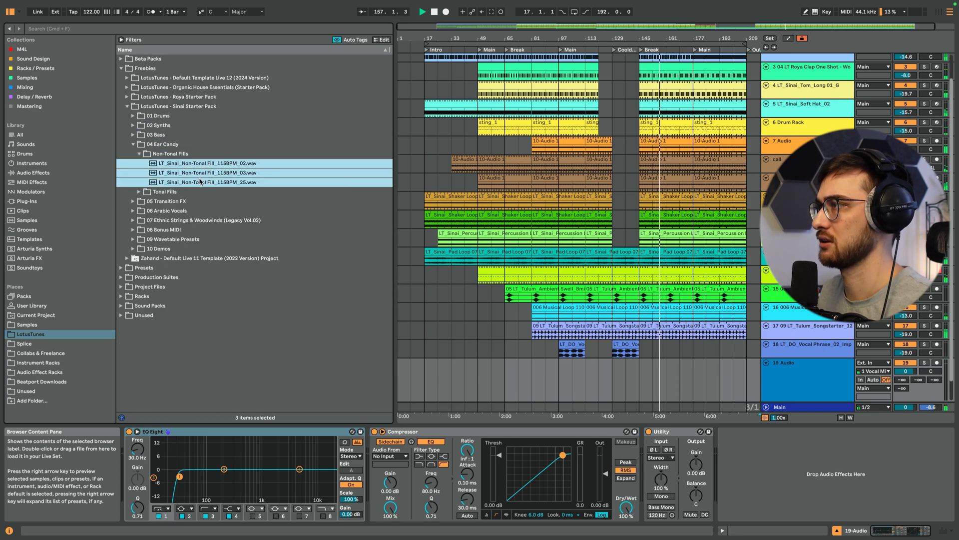
{"action": "left_click_drag", "start_coordinate": [209, 182], "coordinate": [641, 376]}
Lower the fill track's volume to -20.4 dB and raise its EQ Eight low cut to about 391 Hz
{"action": "mouse_move", "coordinate": [905, 370]}
{"action": "left_mouse_down"}
{"action": "mouse_move", "coordinate": [906, 395]}
{"action": "mouse_move", "coordinate": [906, 378]}
{"action": "left_mouse_up"}
{"action": "left_click", "coordinate": [679, 382]}
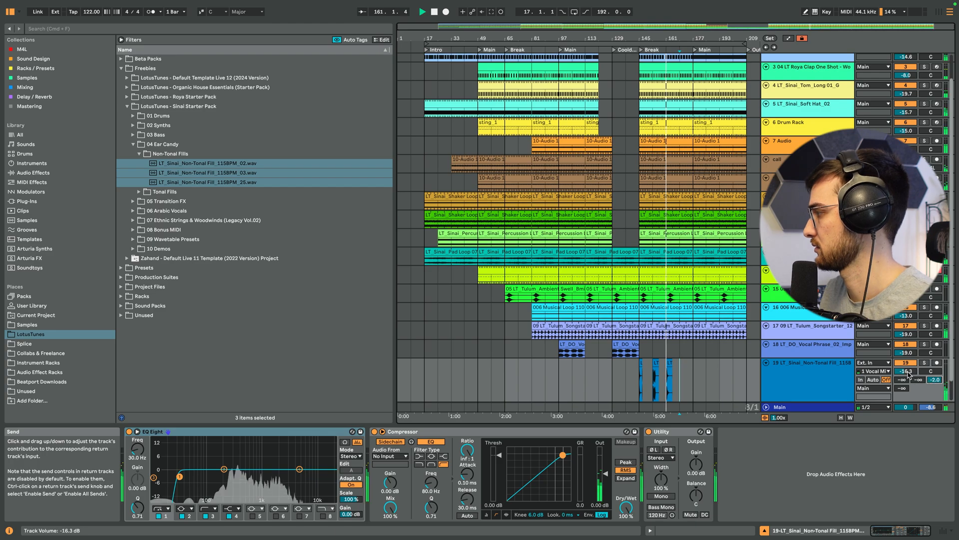
{"action": "left_click_drag", "start_coordinate": [906, 370], "coordinate": [906, 375]}
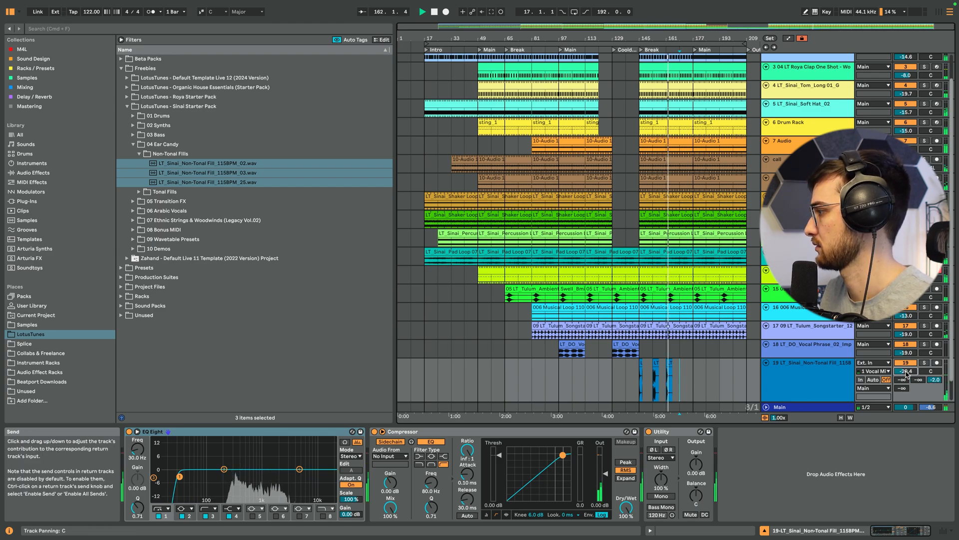
{"action": "left_click_drag", "start_coordinate": [680, 39], "coordinate": [647, 58]}
{"action": "left_click_drag", "start_coordinate": [179, 476], "coordinate": [182, 478]}
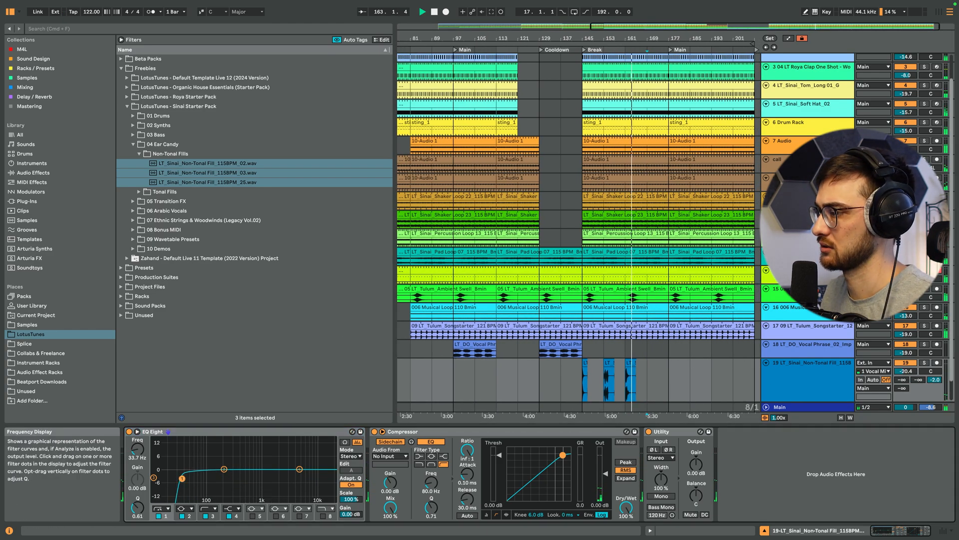
{"action": "left_click_drag", "start_coordinate": [240, 485], "coordinate": [239, 485]}
Examine the warp and tempo settings of the three fill clips, both together and individually
{"action": "left_click", "coordinate": [630, 363]}
{"action": "left_click", "coordinate": [649, 368]}
{"action": "left_click", "coordinate": [630, 363]}
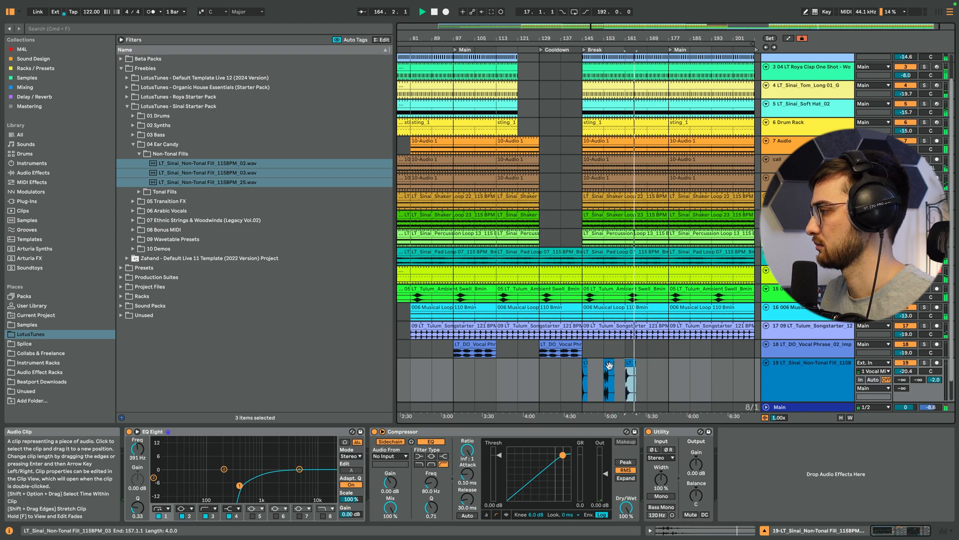
{"action": "left_click", "coordinate": [585, 363], "text": "shift"}
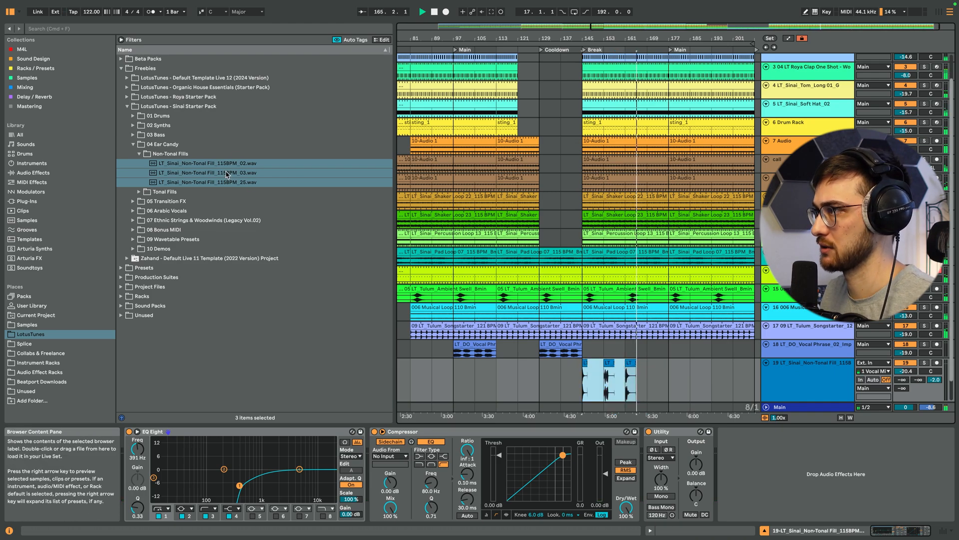
{"action": "key", "text": "shift+Tab"}
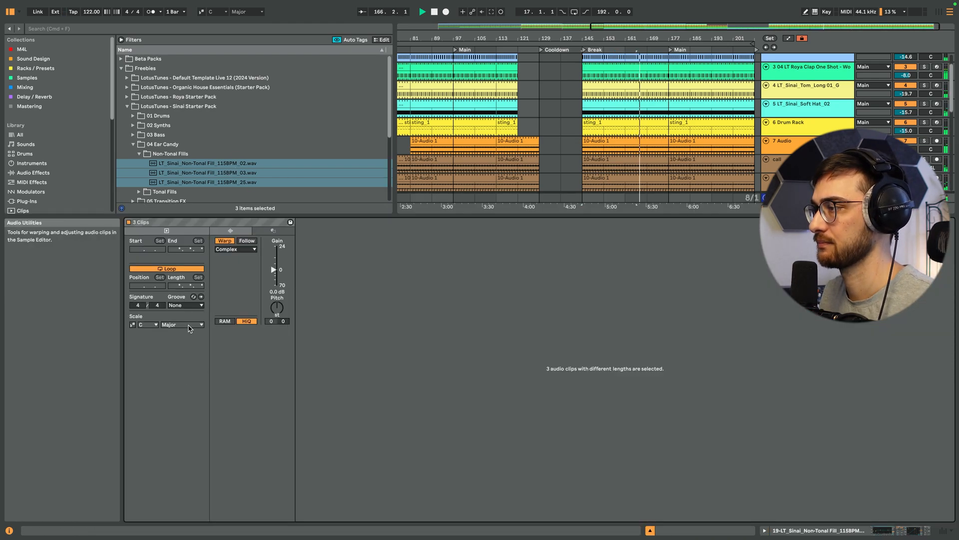
{"action": "key", "text": "shift+Tab"}
{"action": "scroll", "coordinate": [585, 340], "scroll_direction": "down", "scroll_amount": 1}
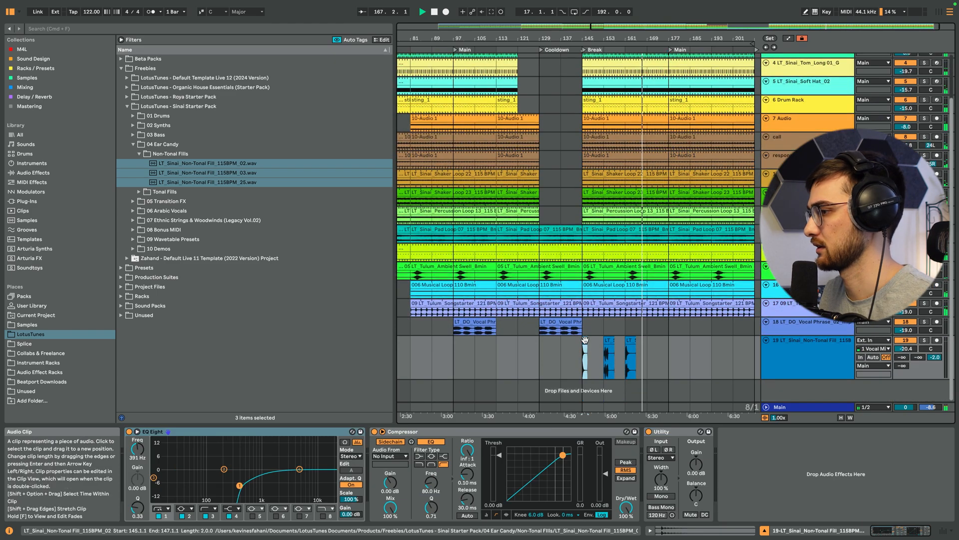
{"action": "key", "text": "shift+Tab"}
{"action": "key", "text": "shift+Tab"}
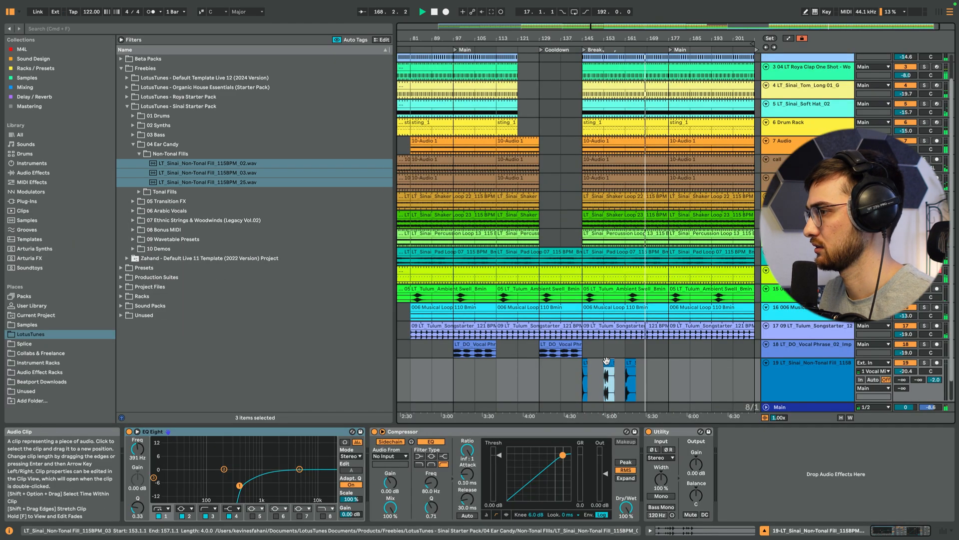
{"action": "key", "text": "shift+Tab"}
{"action": "key", "text": "shift+Tab"}
{"action": "key", "text": "shift+Tab"}
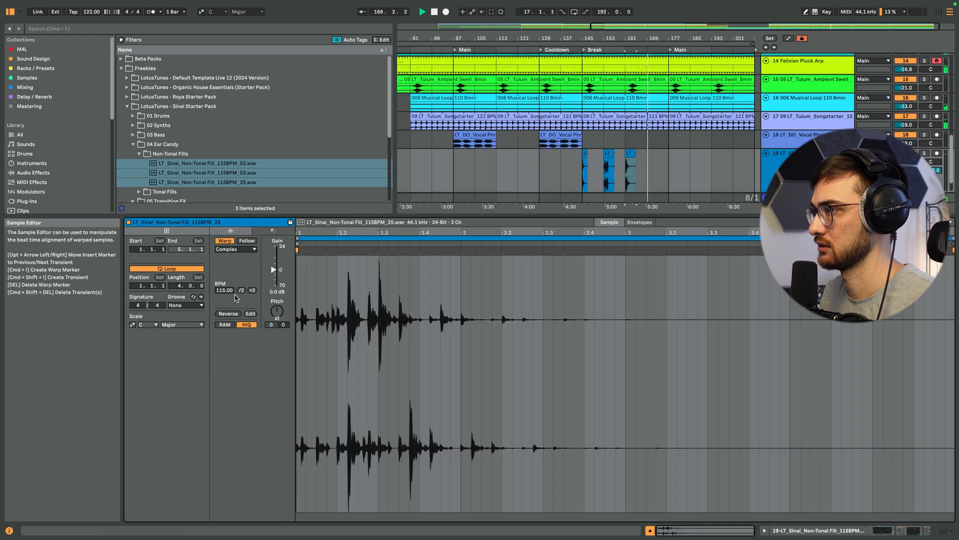
{"action": "key", "text": "shift+Tab"}
Set the fill track's volume to -19.7 dB while auditioning from bar 145, and collapse the Ear Candy folder
{"action": "scroll", "coordinate": [951, 369], "scroll_direction": "down", "scroll_amount": 1}
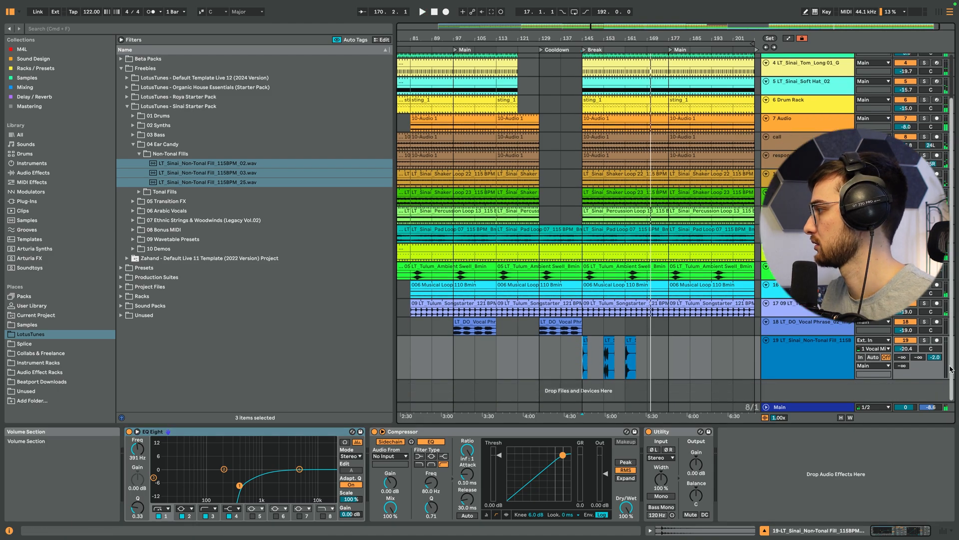
{"action": "key", "text": "space"}
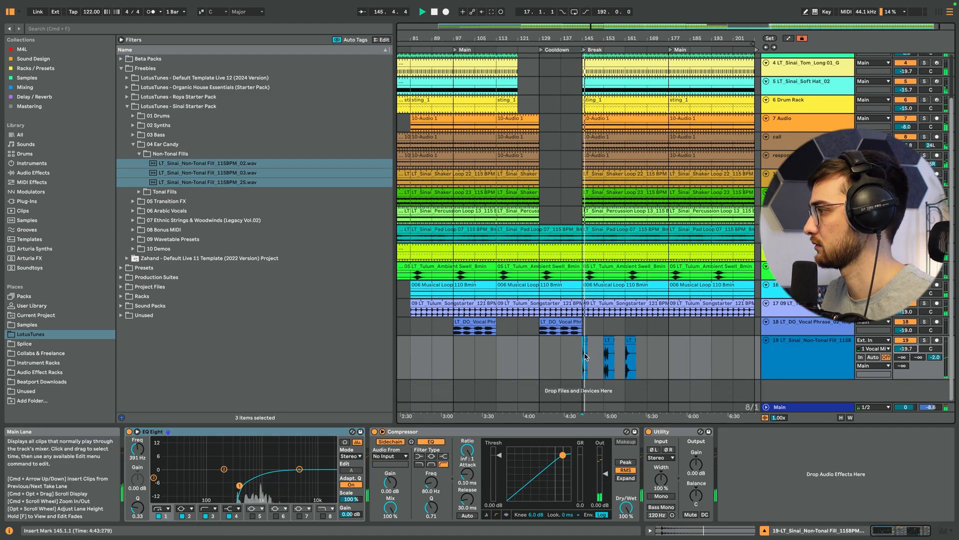
{"action": "left_click", "coordinate": [629, 341]}
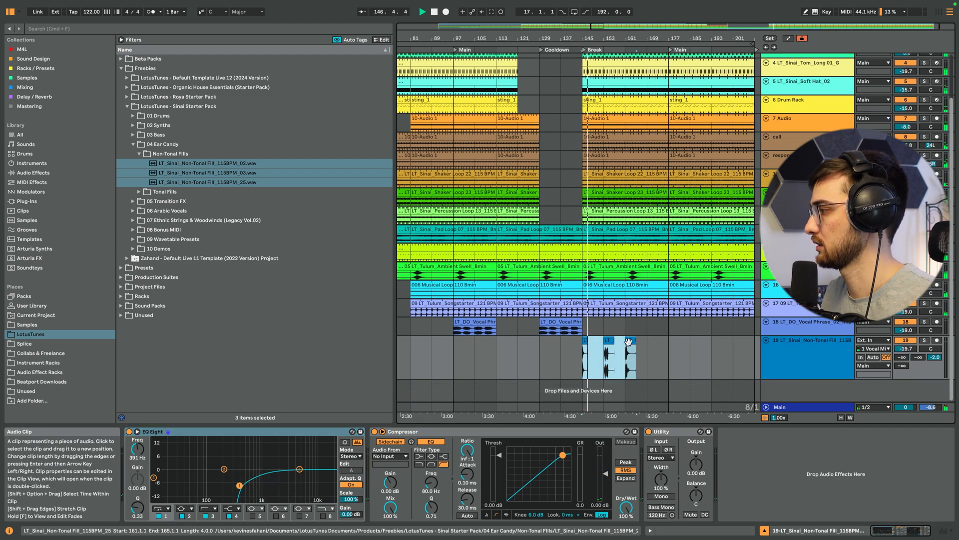
{"action": "key", "text": "w"}
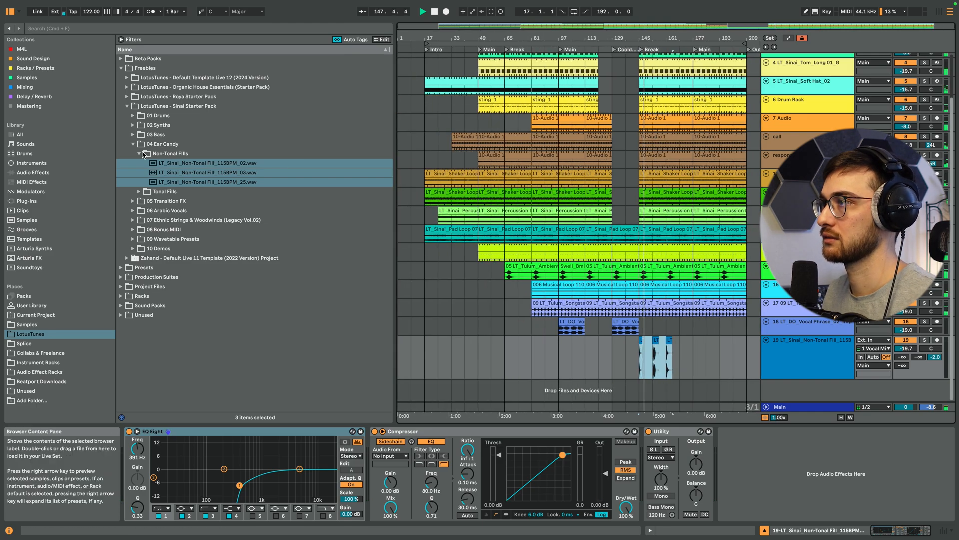
{"action": "left_click", "coordinate": [139, 154]}
{"action": "left_click", "coordinate": [133, 144]}
Ramp the Felixian Pluck Arp's Filter Cutoff automation upward through the Break to bar 177, and hide the automation lanes
{"action": "left_click", "coordinate": [653, 266]}
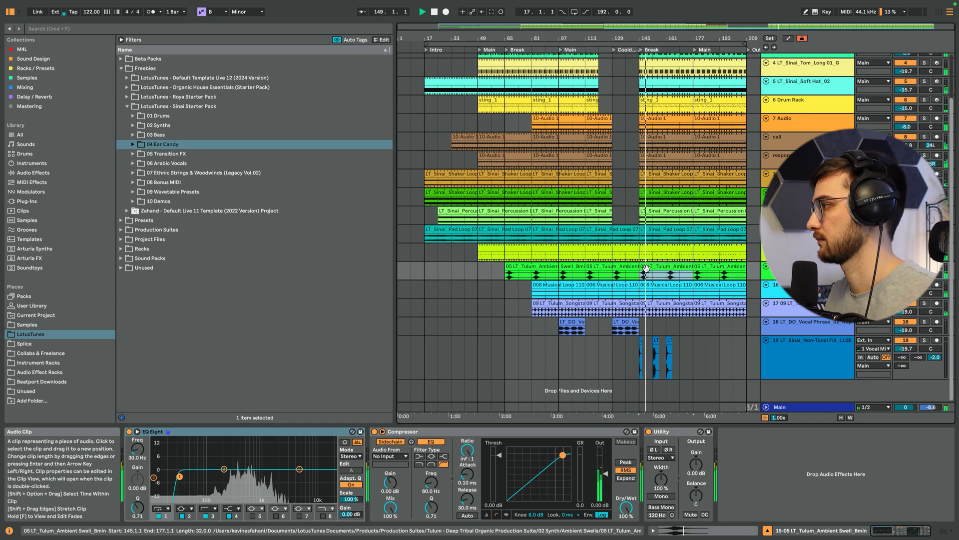
{"action": "left_click", "coordinate": [645, 257]}
{"action": "key", "text": "a"}
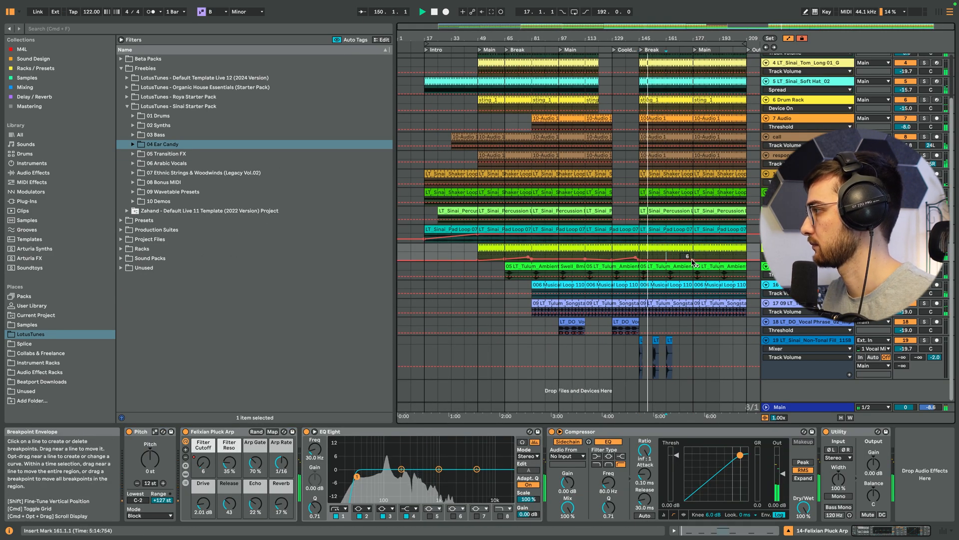
{"action": "left_click", "coordinate": [692, 261]}
{"action": "left_click", "coordinate": [669, 257]}
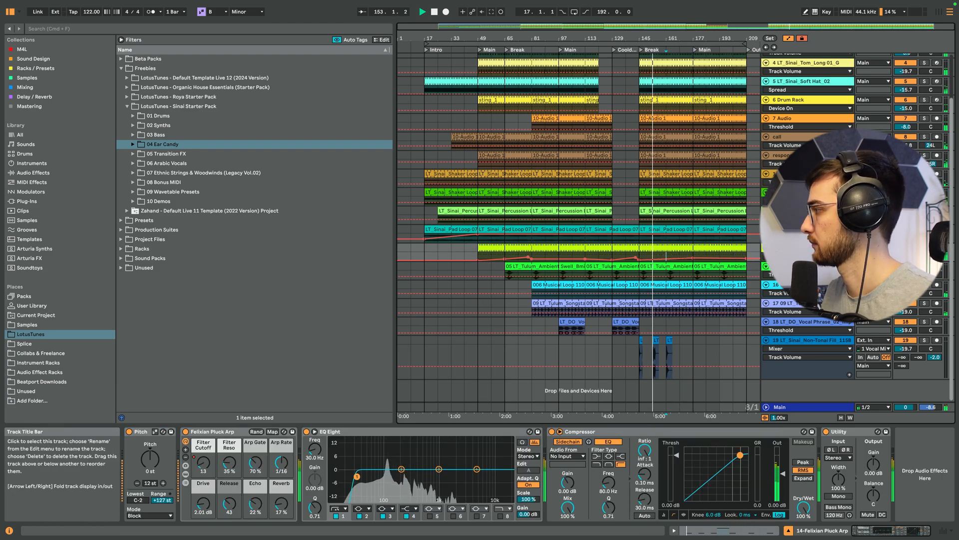
{"action": "left_click_drag", "start_coordinate": [772, 261], "coordinate": [772, 279]}
{"action": "key", "text": "a"}
{"action": "scroll", "coordinate": [668, 259], "scroll_direction": "down", "scroll_amount": 1}
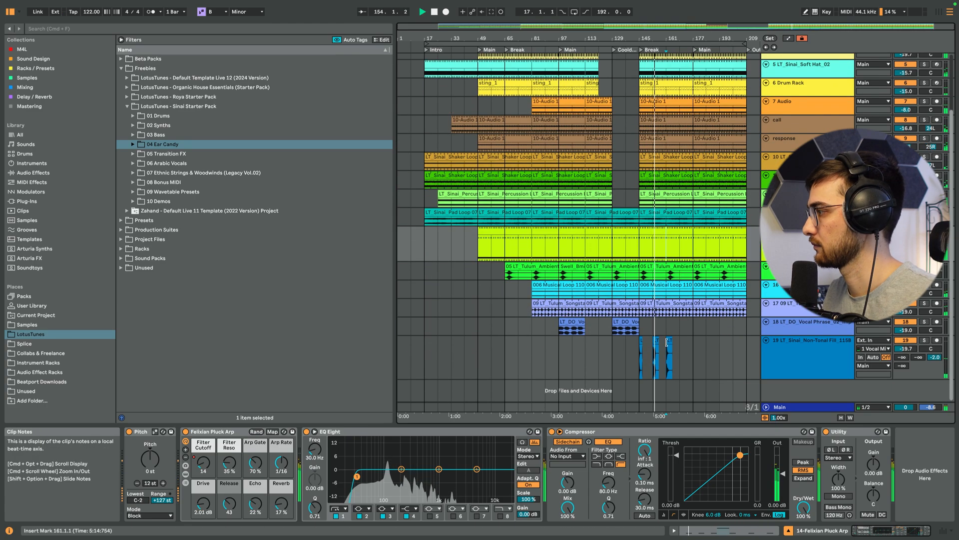
Copy the fill track's 32 bars from 145 to 177 and paste them at bar 65, the start of the first Break
{"action": "left_click_drag", "start_coordinate": [693, 350], "coordinate": [635, 351]}
{"action": "left_click", "coordinate": [626, 348]}
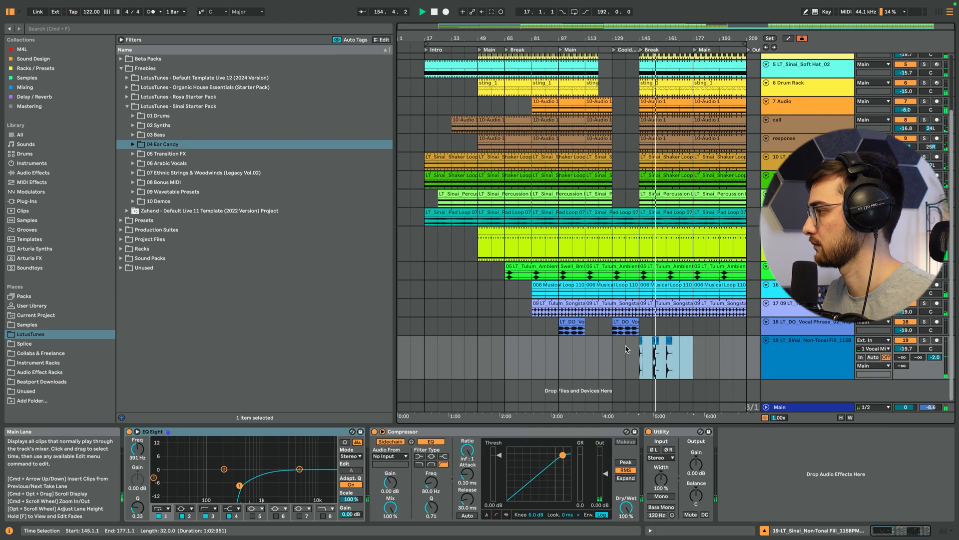
{"action": "key", "text": "super+c"}
{"action": "left_click", "coordinate": [499, 355]}
{"action": "key", "text": "super+v"}
{"action": "left_click", "coordinate": [558, 343]}
{"action": "scroll", "coordinate": [710, 330], "scroll_direction": "up", "scroll_amount": 1}
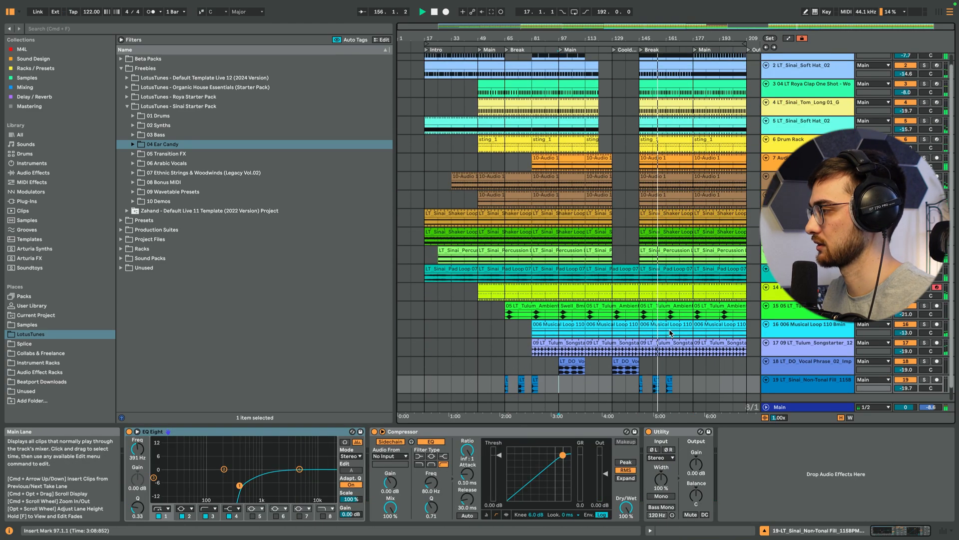
{"action": "scroll", "coordinate": [700, 339], "scroll_direction": "up", "scroll_amount": 1}
Delete the kick from bar 169 to 177, the last 8 bars before the final Main section
{"action": "left_click", "coordinate": [693, 352]}
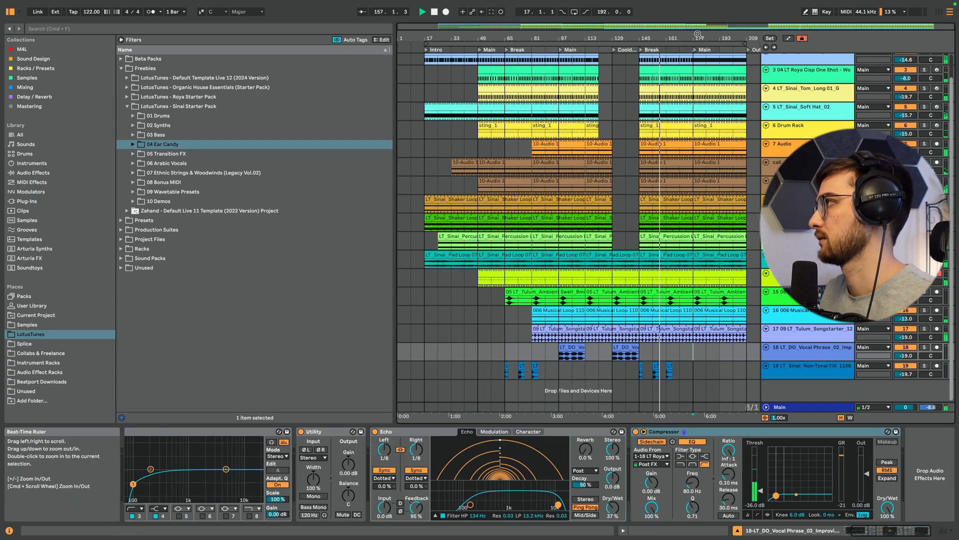
{"action": "left_click_drag", "start_coordinate": [697, 38], "coordinate": [654, 39]}
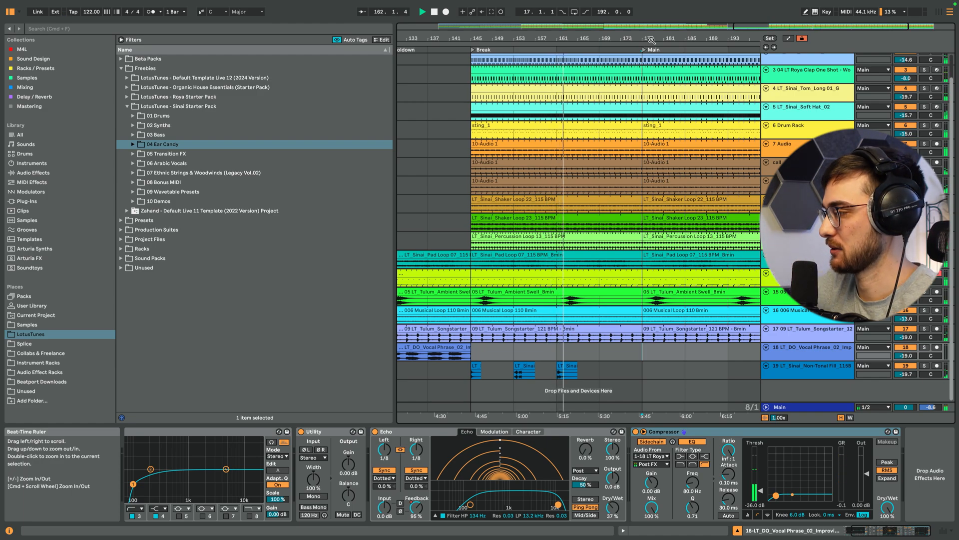
{"action": "left_click_drag", "start_coordinate": [645, 40], "coordinate": [587, 65]}
{"action": "scroll", "coordinate": [581, 131], "scroll_direction": "up", "scroll_amount": 2}
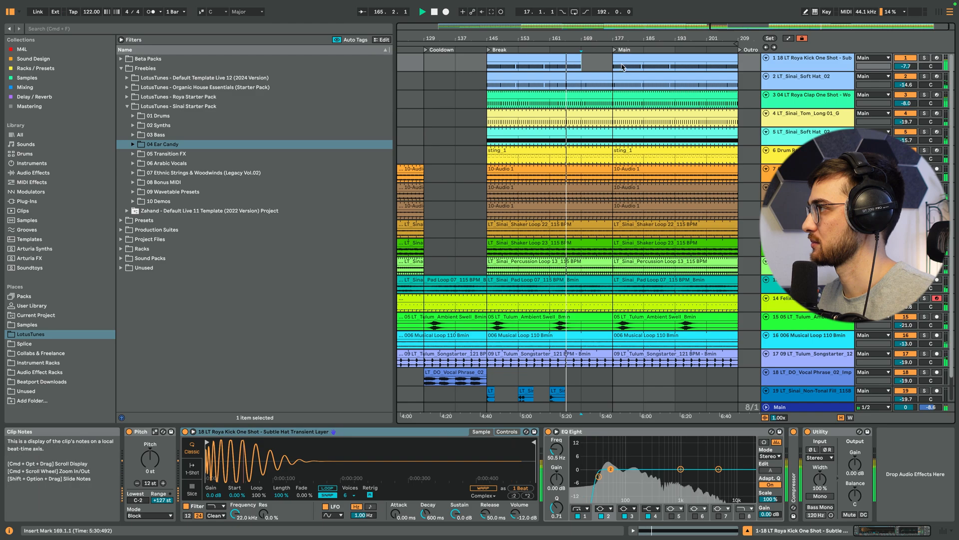
Delete the 7-Audio track's clip from bar 177, the start of the final Main section
{"action": "left_click", "coordinate": [618, 82]}
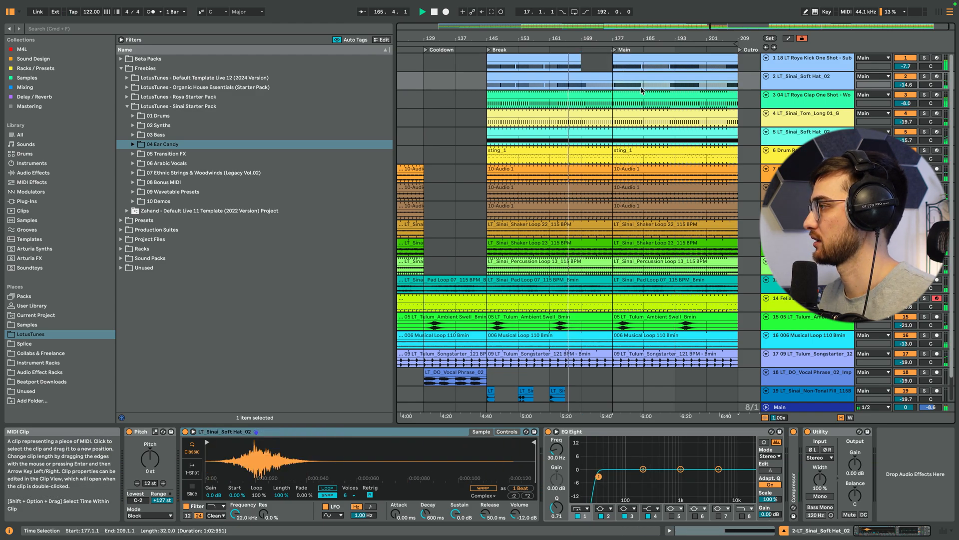
{"action": "left_click", "coordinate": [613, 118]}
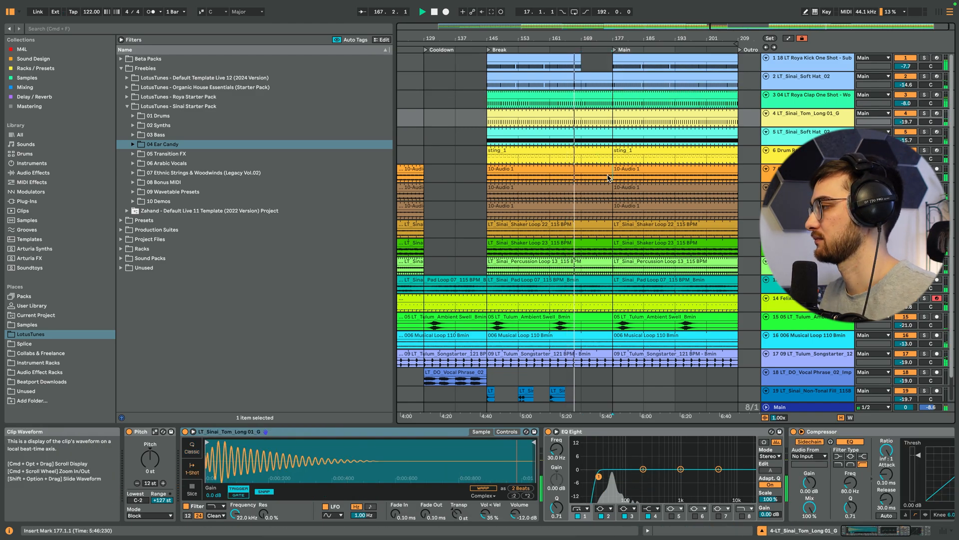
{"action": "left_click", "coordinate": [609, 178]}
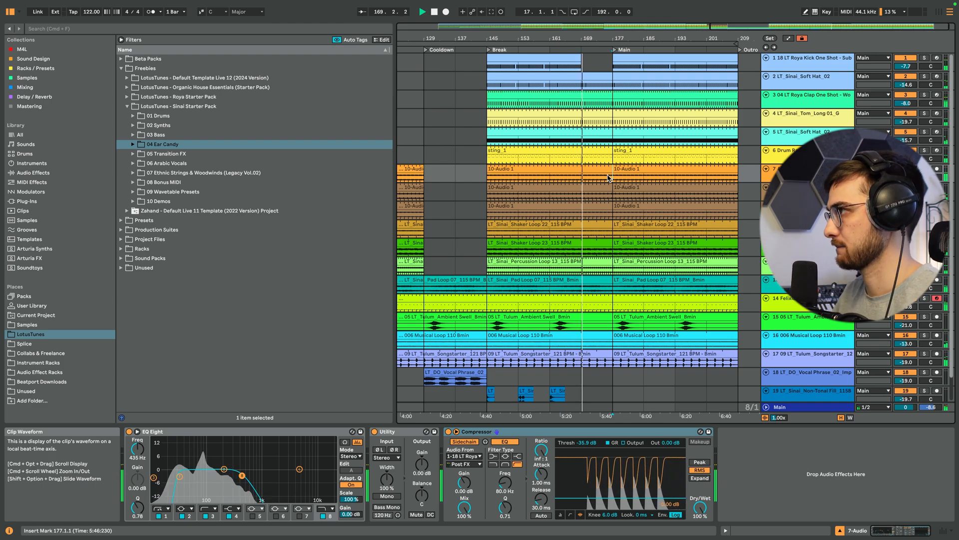
{"action": "left_click", "coordinate": [609, 69]}
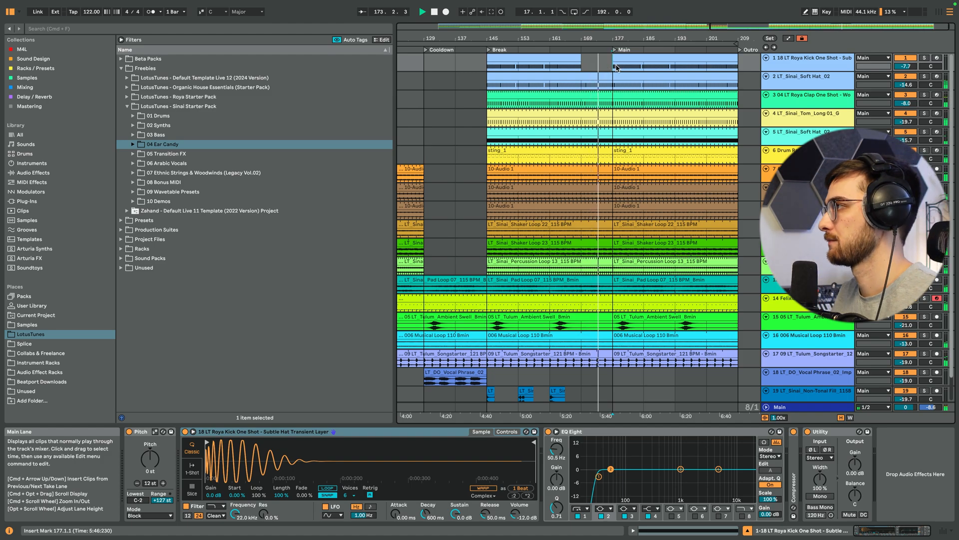
{"action": "left_click_drag", "start_coordinate": [614, 38], "coordinate": [579, 49]}
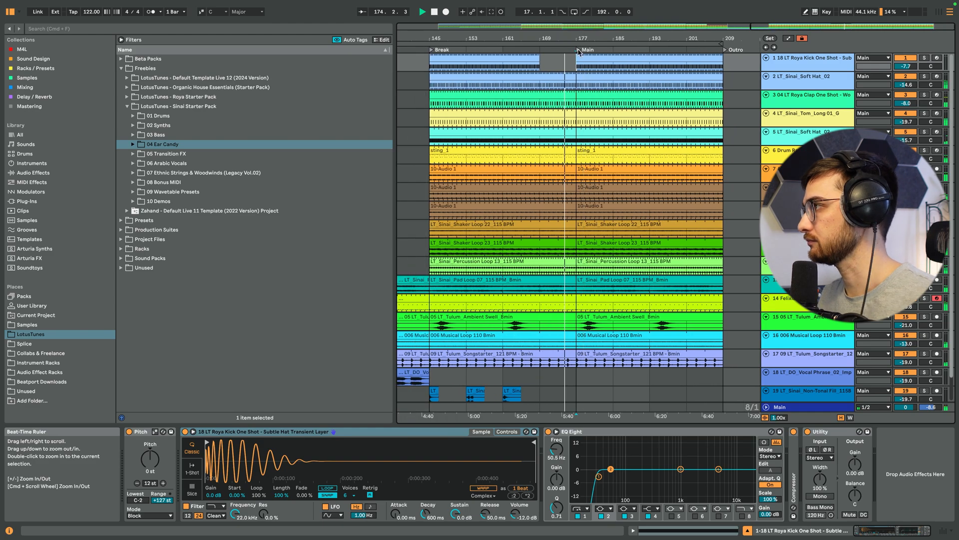
{"action": "left_click", "coordinate": [582, 153]}
{"action": "left_click", "coordinate": [581, 171]}
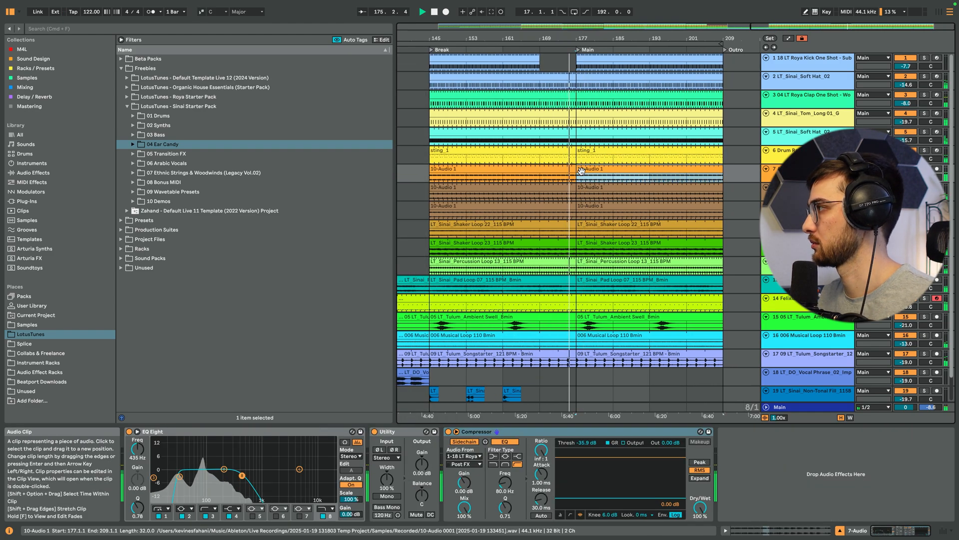
{"action": "key", "text": "Delete"}
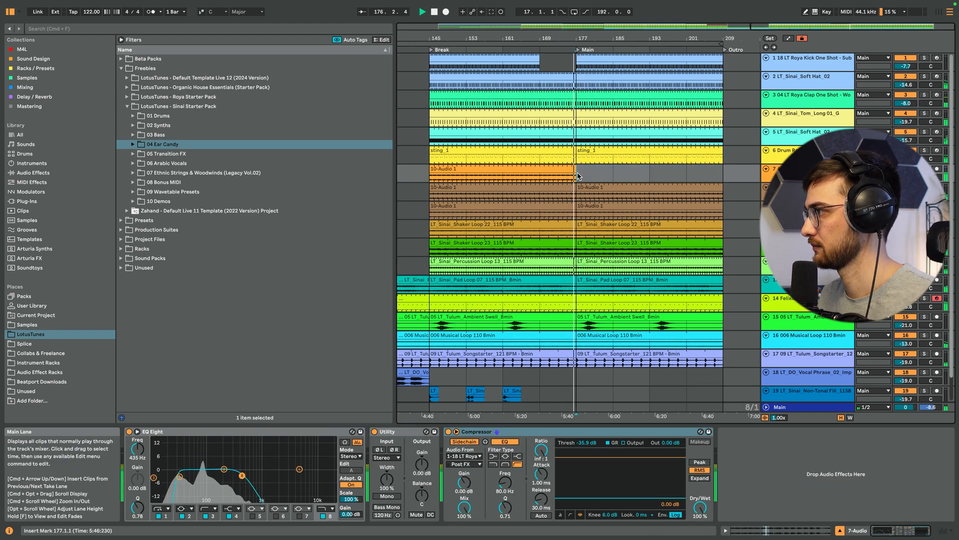
Move the Felixian Pluck Arp's Filter Cutoff peak to about bar 175, dropping the automation to a low value at bar 177
{"action": "scroll", "coordinate": [586, 328], "scroll_direction": "down", "scroll_amount": 2}
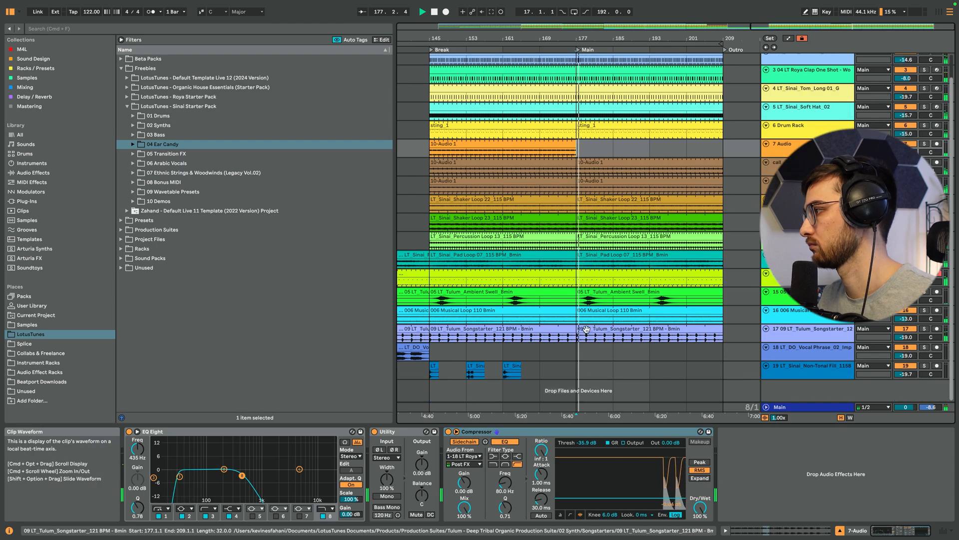
{"action": "left_click", "coordinate": [585, 273]}
{"action": "key", "text": "space"}
{"action": "left_click", "coordinate": [563, 263]}
{"action": "left_click", "coordinate": [560, 281]}
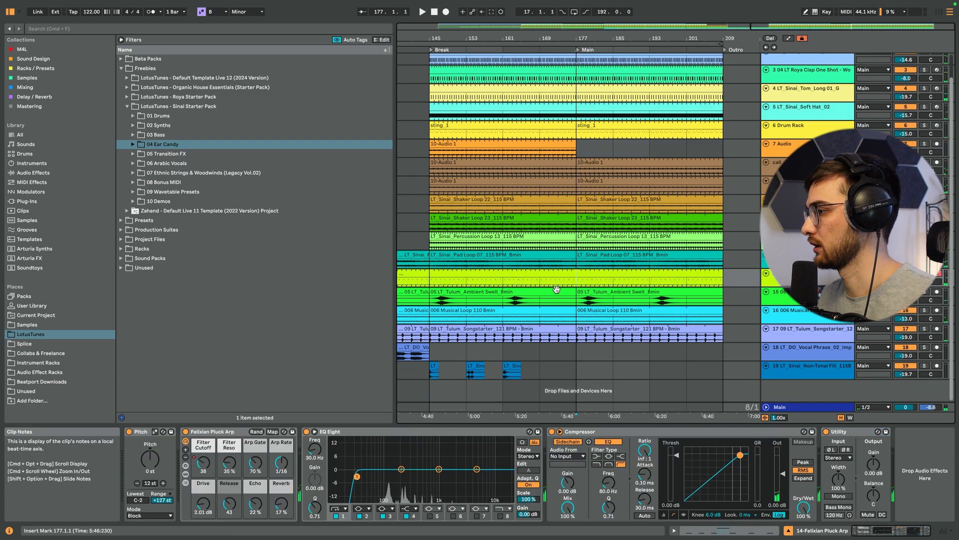
{"action": "left_click", "coordinate": [208, 462]}
{"action": "key", "text": "a"}
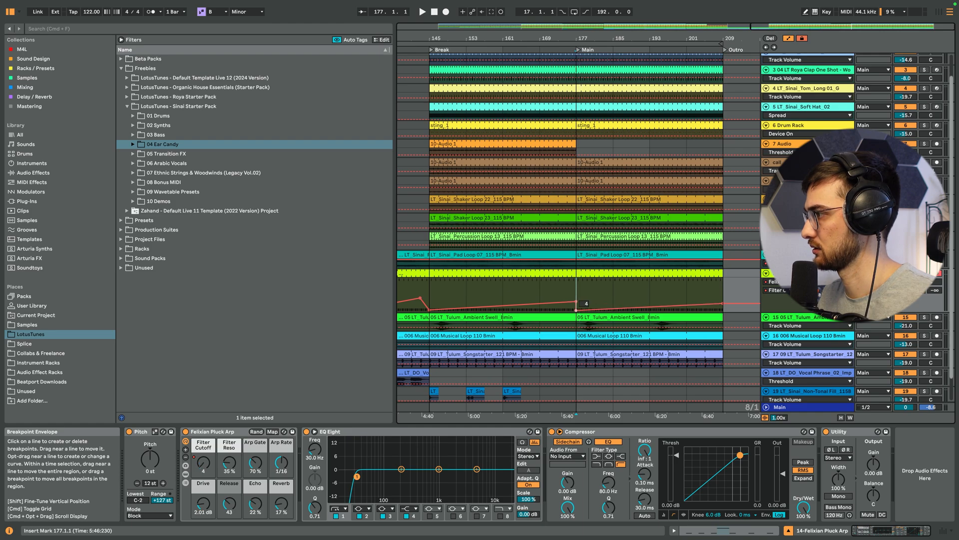
{"action": "left_click", "coordinate": [568, 303]}
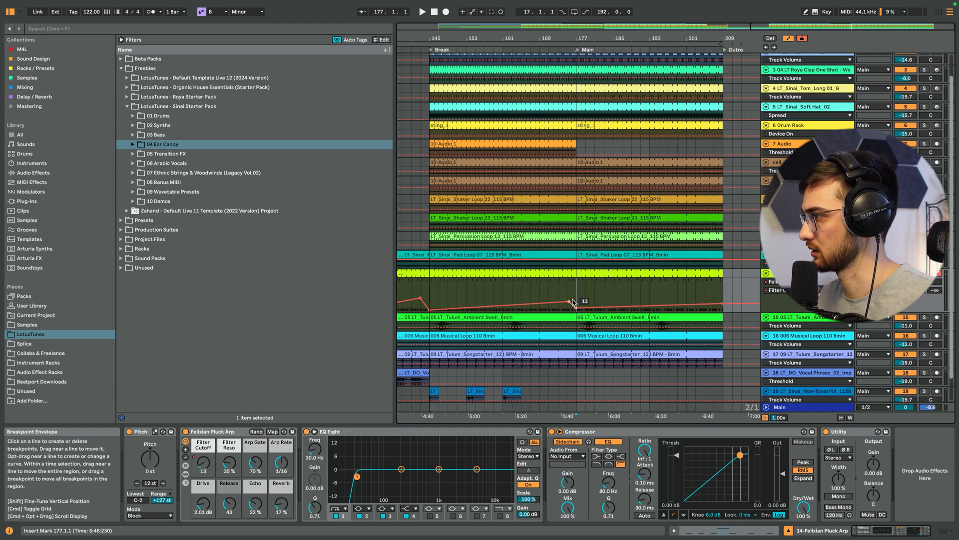
{"action": "key", "text": "space"}
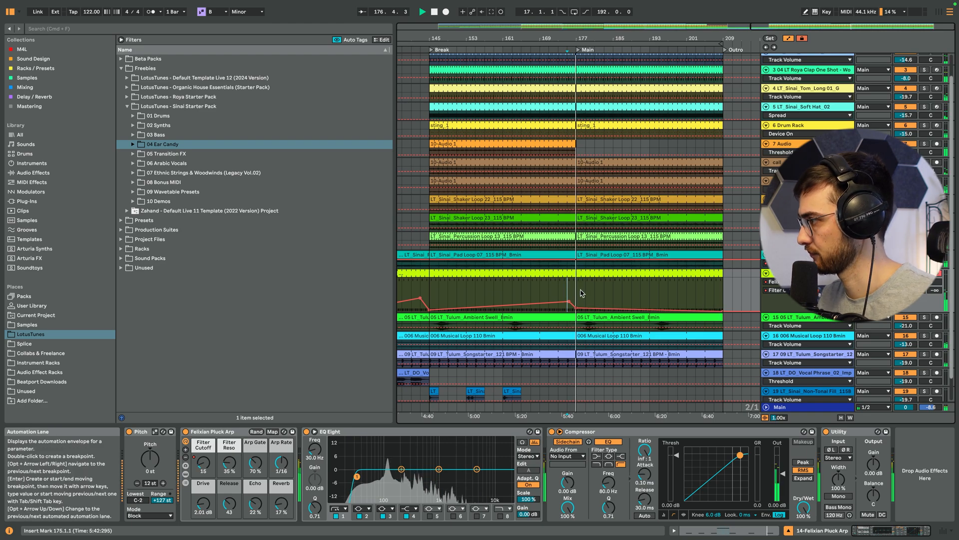
{"action": "left_click", "coordinate": [584, 274]}
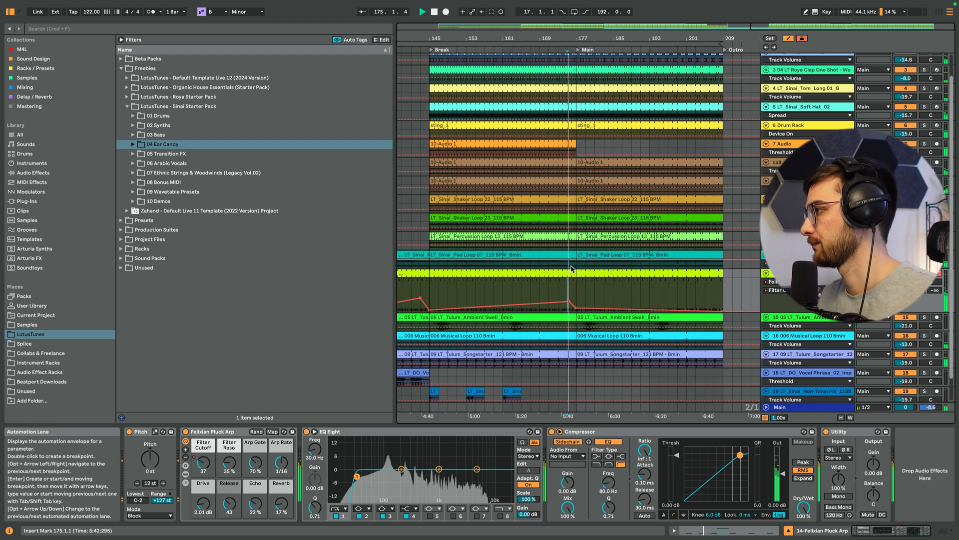
Automate the pad's Auto Filter frequency to fall through the Break to 313 Hz at bar 177, and hide the automation lanes
{"action": "left_click", "coordinate": [572, 254]}
{"action": "key", "text": "space"}
{"action": "left_click", "coordinate": [845, 457]}
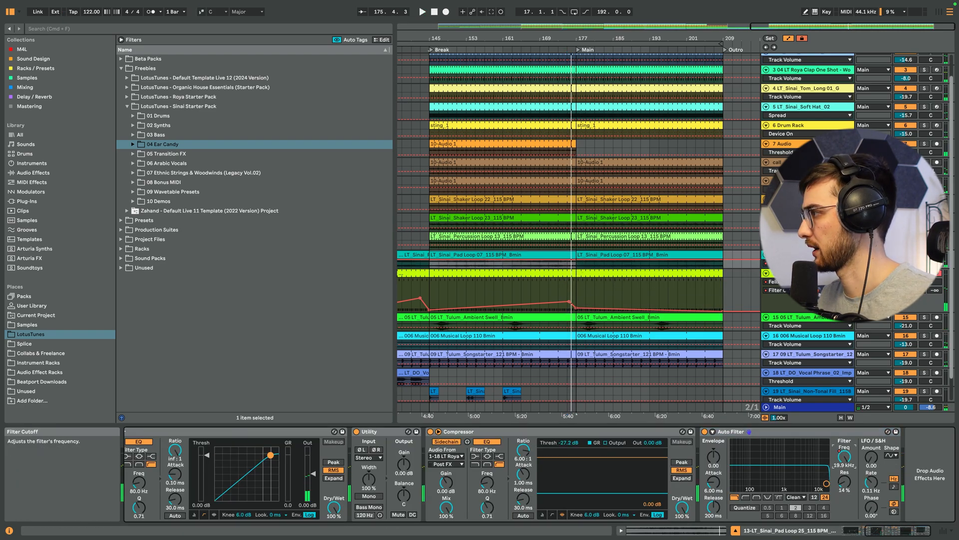
{"action": "left_click", "coordinate": [501, 272]}
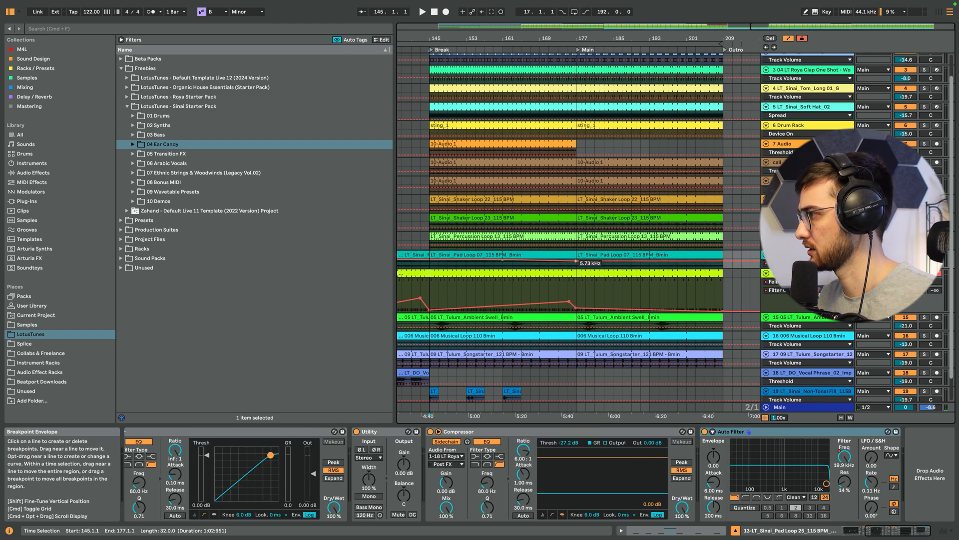
{"action": "left_click", "coordinate": [553, 272]}
{"action": "left_click", "coordinate": [552, 264]}
{"action": "key", "text": "space"}
{"action": "left_click", "coordinate": [594, 255]}
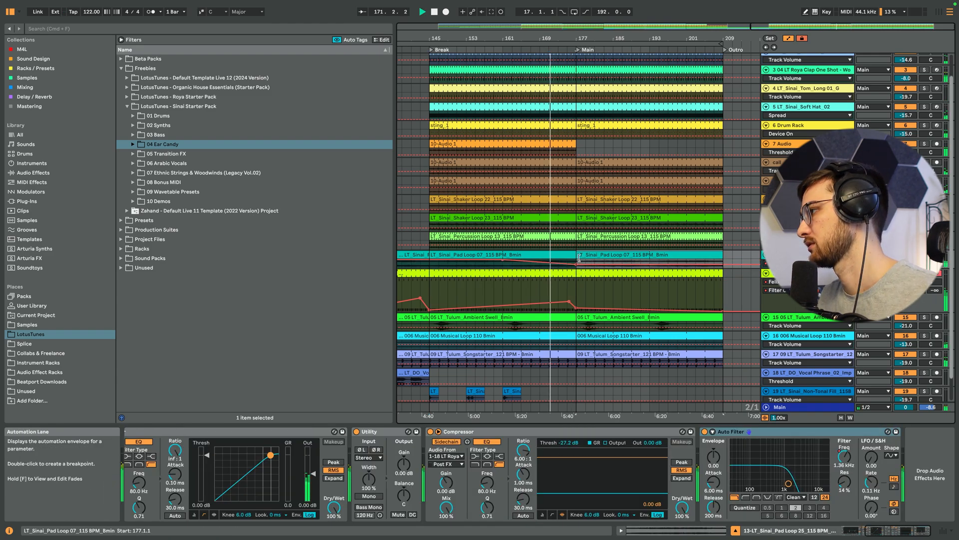
{"action": "key", "text": "a"}
Audition the transition into the final Main section, and play the Drum Rack soloed from bar 177
{"action": "left_click", "coordinate": [567, 246]}
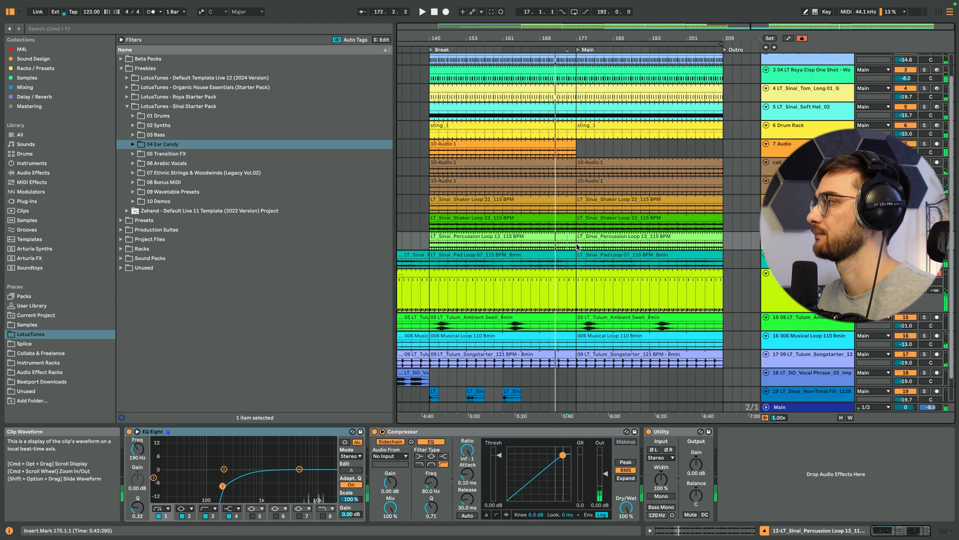
{"action": "scroll", "coordinate": [581, 228], "scroll_direction": "up", "scroll_amount": 2}
{"action": "left_click", "coordinate": [579, 180]}
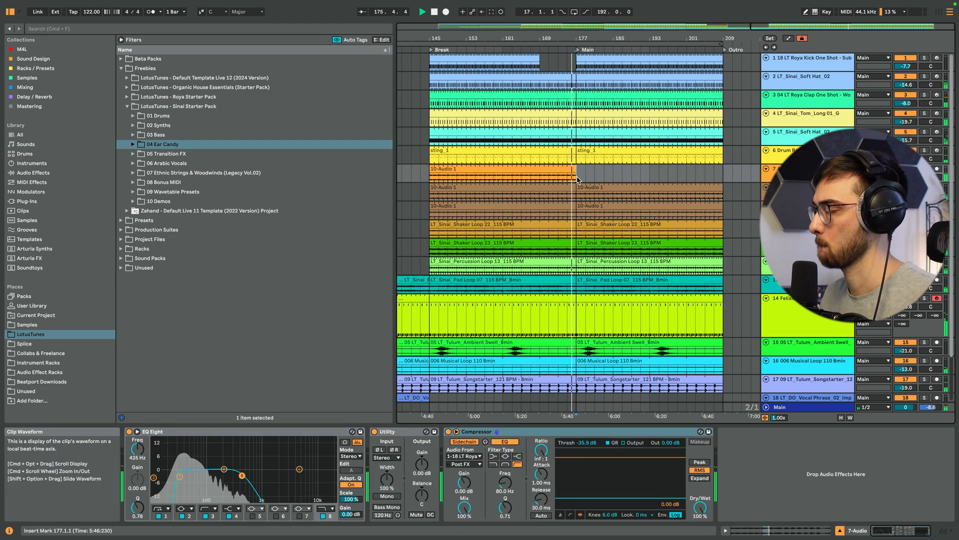
{"action": "key", "text": "space"}
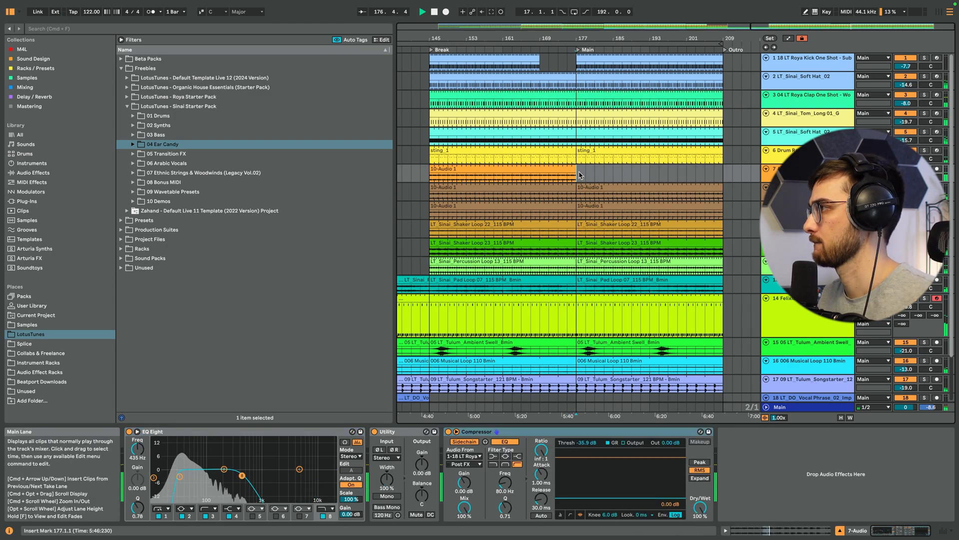
{"action": "left_click", "coordinate": [577, 160]}
{"action": "key", "text": "s"}
{"action": "key", "text": "space"}
{"action": "left_click", "coordinate": [581, 151]}
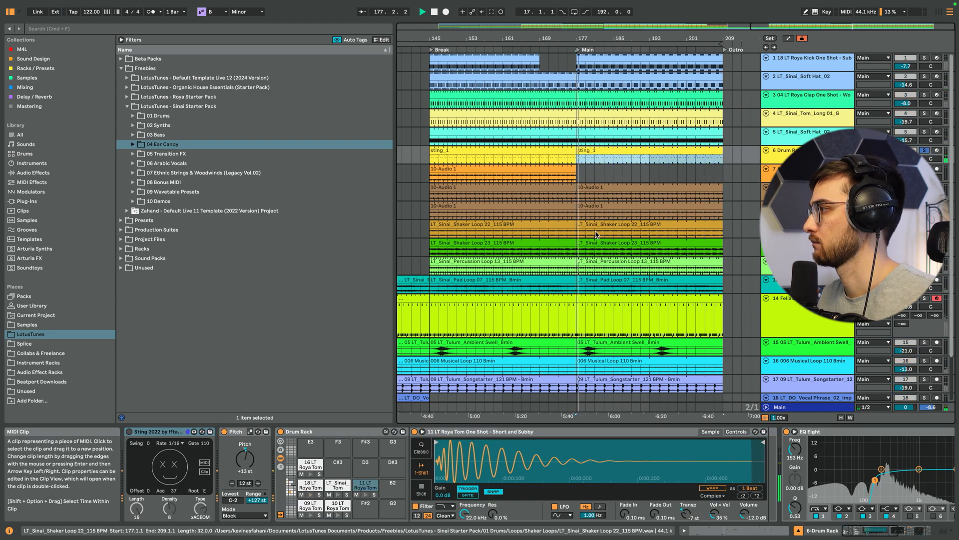
Delete the Tulum Songstarter and Tulum Ambient Swell clips from the final Main section, starting at bar 177
{"action": "left_click", "coordinate": [580, 344]}
{"action": "scroll", "coordinate": [580, 345], "scroll_direction": "down", "scroll_amount": 3}
{"action": "key", "text": "Delete"}
{"action": "left_click", "coordinate": [581, 337]}
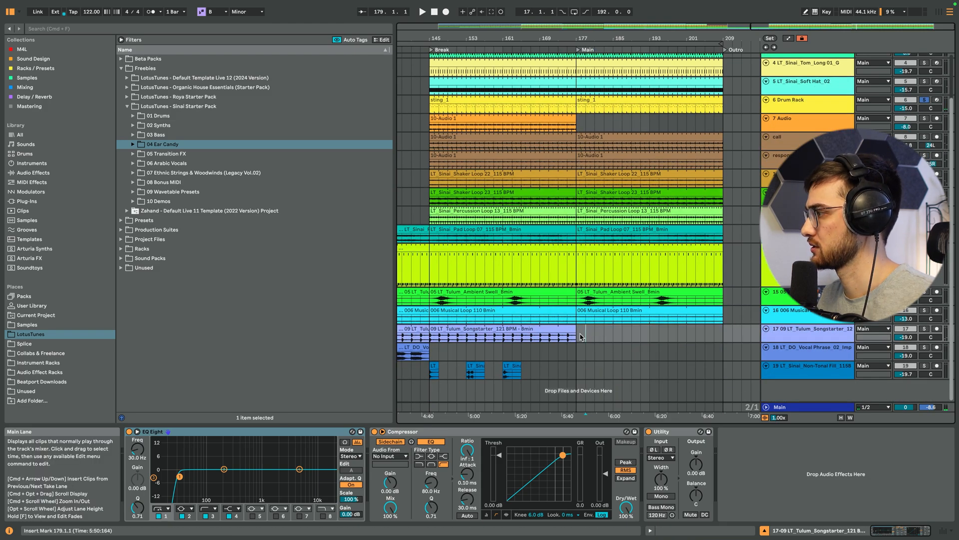
{"action": "key", "text": "space"}
{"action": "left_click", "coordinate": [582, 312]}
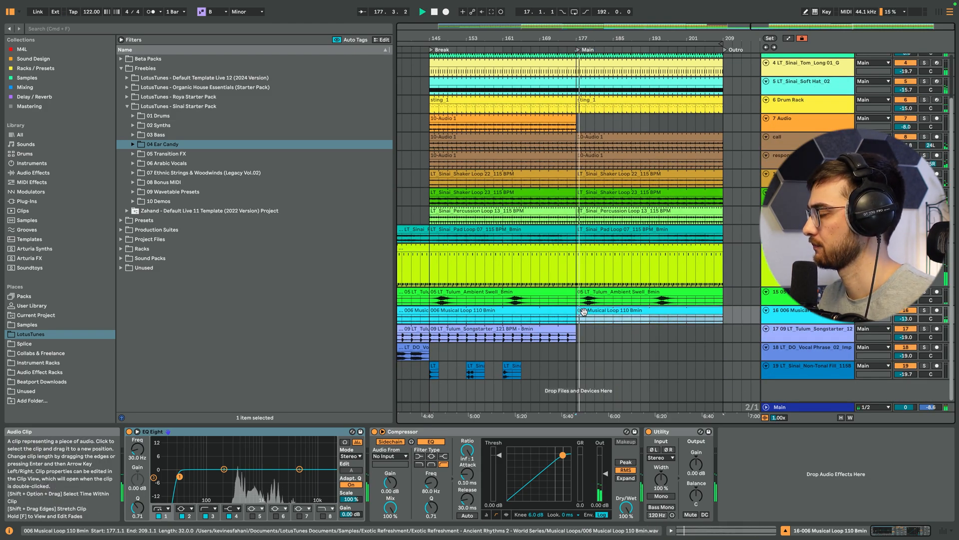
{"action": "left_click", "coordinate": [604, 293]}
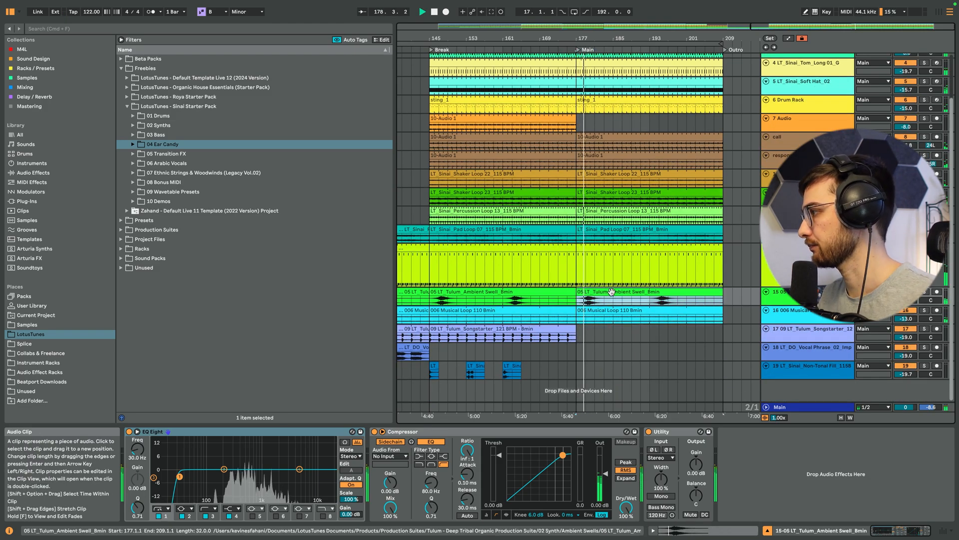
{"action": "key", "text": "Delete"}
{"action": "scroll", "coordinate": [630, 297], "scroll_direction": "up", "scroll_amount": 3}
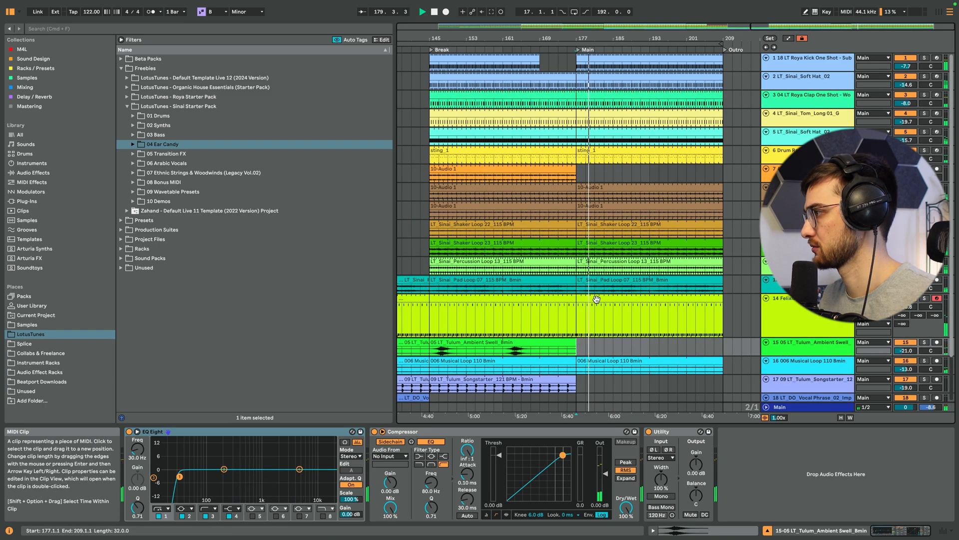
Shorten the Felixian Pluck Arp clip in the final Main section to end at bar 193
{"action": "left_click", "coordinate": [648, 302]}
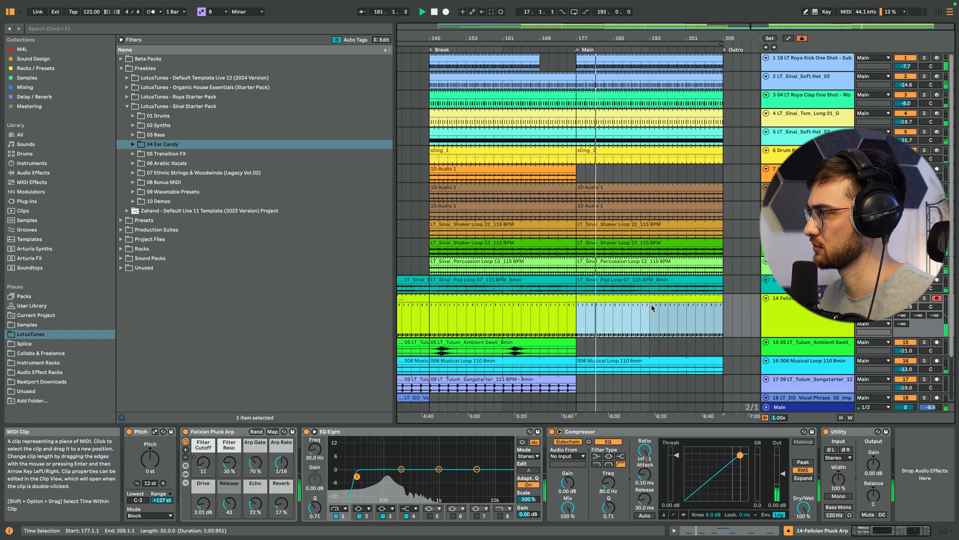
{"action": "left_click", "coordinate": [692, 287]}
{"action": "scroll", "coordinate": [665, 307], "scroll_direction": "down", "scroll_amount": 1}
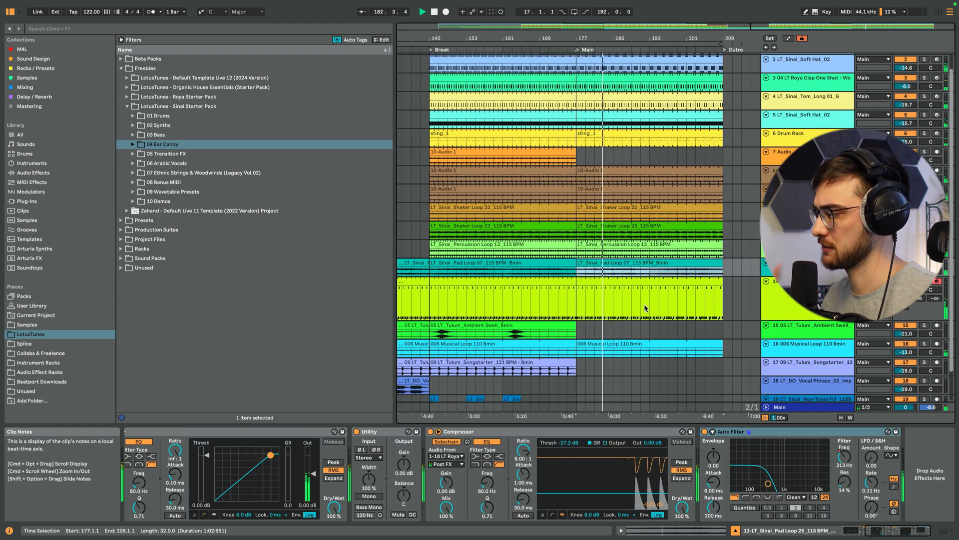
{"action": "scroll", "coordinate": [636, 307], "scroll_direction": "up", "scroll_amount": 1}
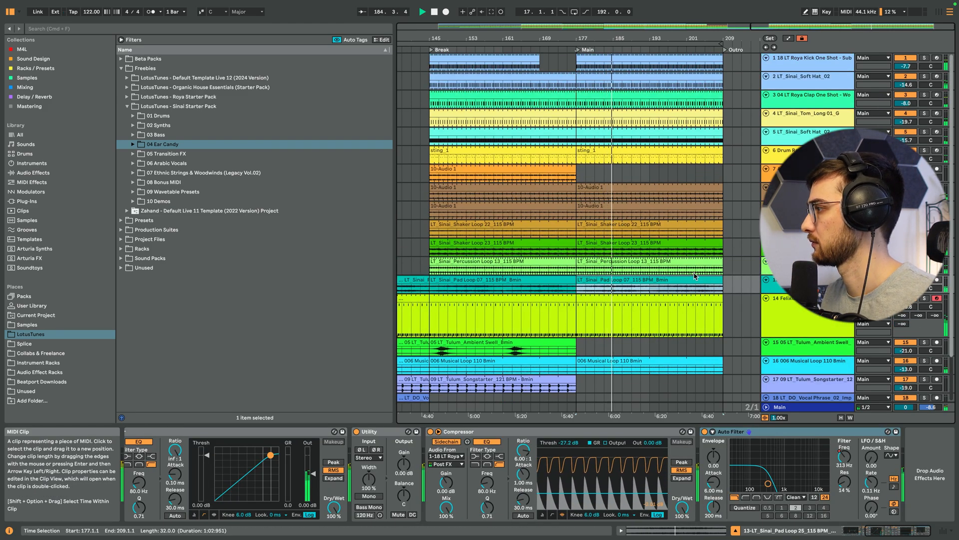
{"action": "left_click", "coordinate": [640, 313]}
{"action": "left_click_drag", "start_coordinate": [717, 297], "coordinate": [650, 298]}
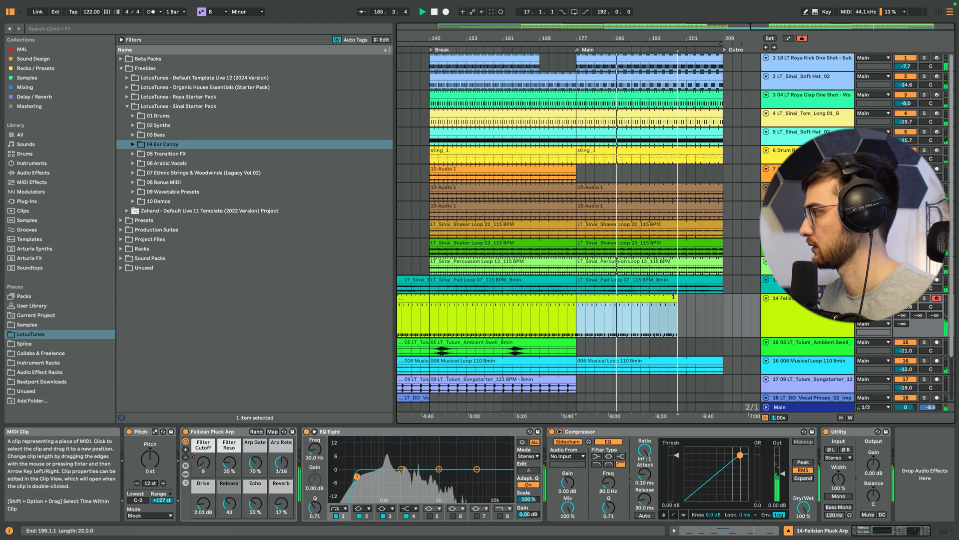
{"action": "left_click", "coordinate": [651, 287]}
{"action": "left_click", "coordinate": [648, 288]}
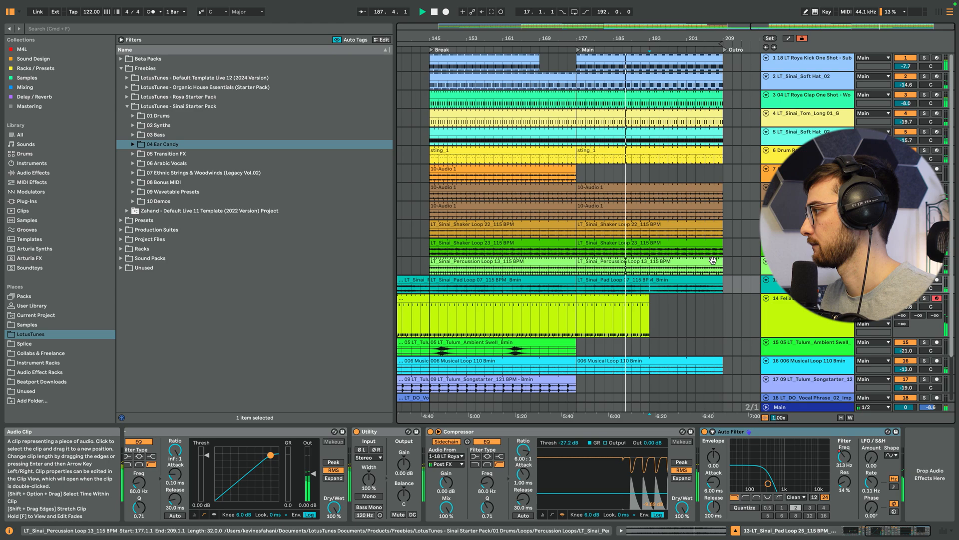
Shorten the LT_Sinai_Percussion Loop 13 clip in the final Main section to end at bar 193
{"action": "mouse_move", "coordinate": [713, 260]}
{"action": "left_mouse_down"}
{"action": "mouse_move", "coordinate": [649, 261]}
{"action": "mouse_move", "coordinate": [751, 262]}
{"action": "mouse_move", "coordinate": [718, 262]}
{"action": "left_mouse_up"}
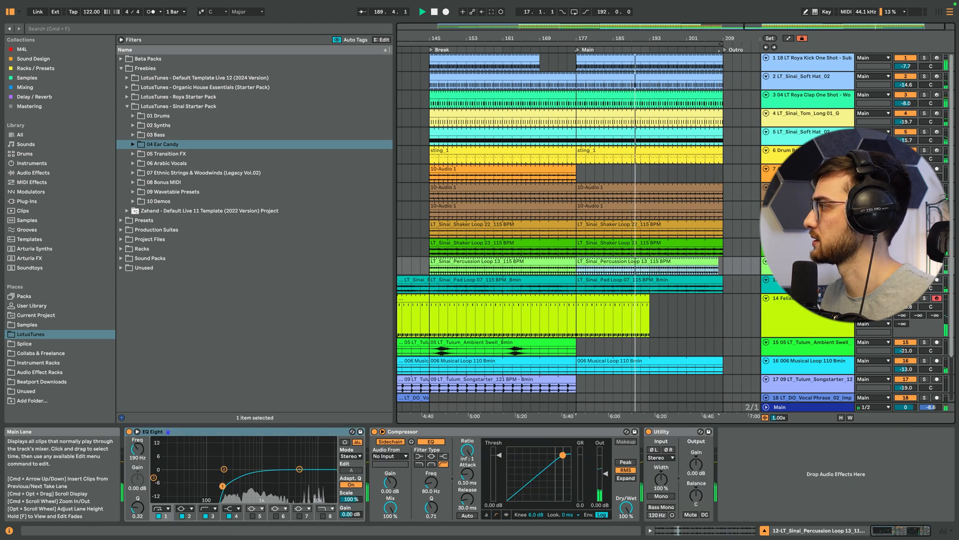
{"action": "left_click", "coordinate": [774, 168]}
{"action": "left_click", "coordinate": [790, 131]}
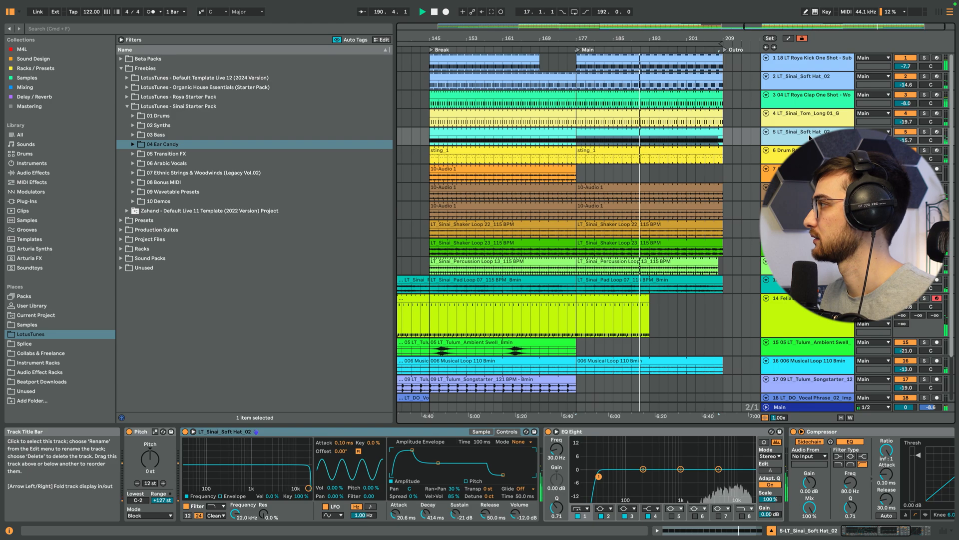
{"action": "scroll", "coordinate": [791, 330], "scroll_direction": "down", "scroll_amount": 3}
{"action": "left_click", "coordinate": [650, 266]}
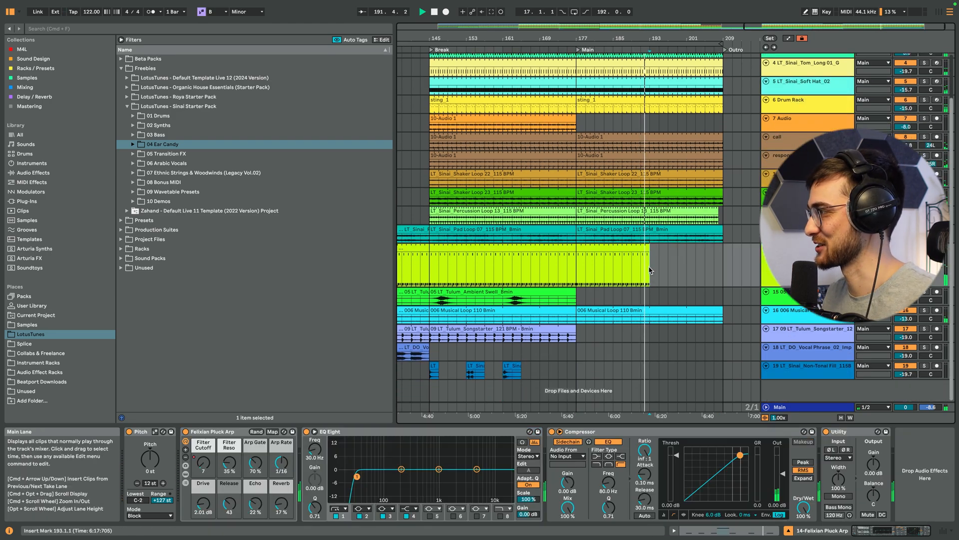
{"action": "left_click", "coordinate": [650, 230]}
{"action": "left_click", "coordinate": [650, 218]}
{"action": "scroll", "coordinate": [715, 230], "scroll_direction": "up", "scroll_amount": 2}
{"action": "left_click_drag", "start_coordinate": [714, 229], "coordinate": [658, 229]}
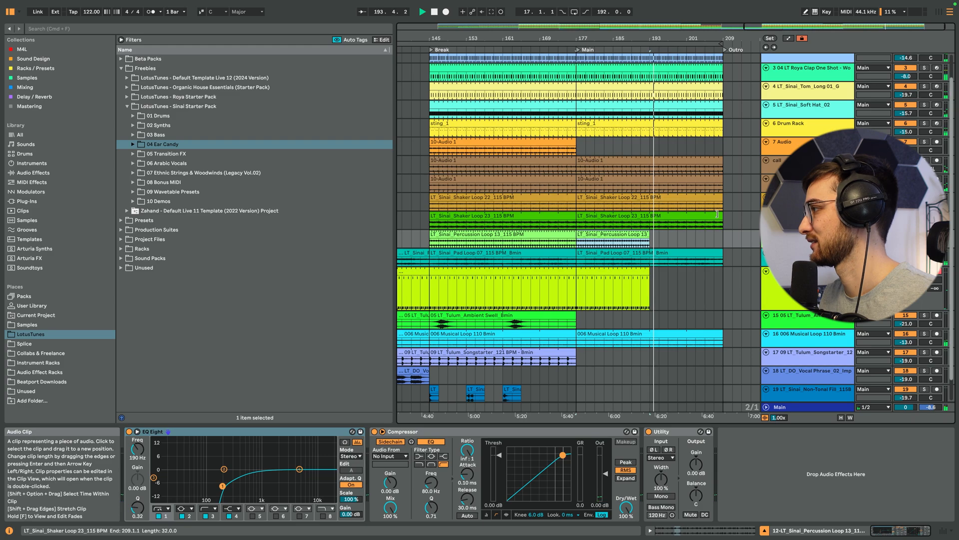
Shorten the response track's clip in the final Main section to end at bar 201
{"action": "left_click_drag", "start_coordinate": [717, 214], "coordinate": [676, 178]}
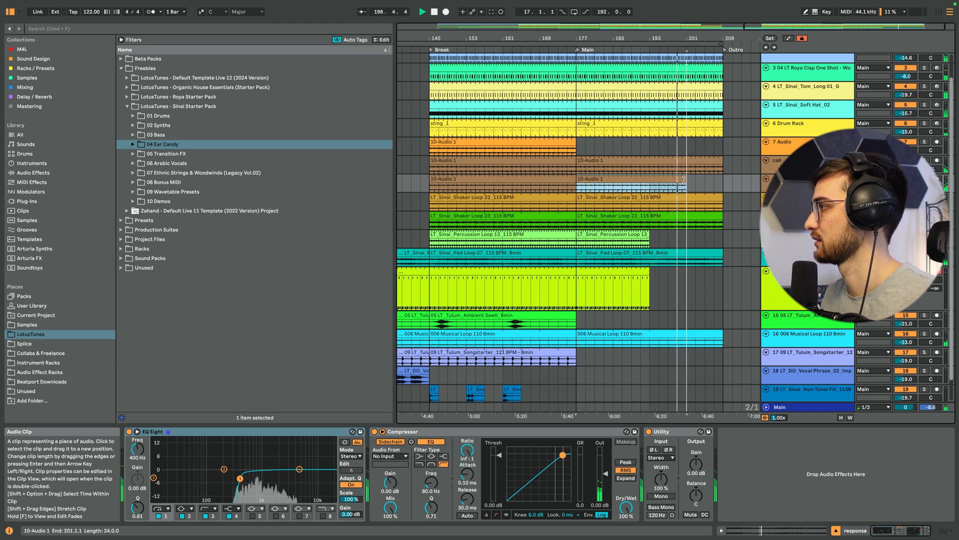
{"action": "scroll", "coordinate": [699, 183], "scroll_direction": "up", "scroll_amount": 2}
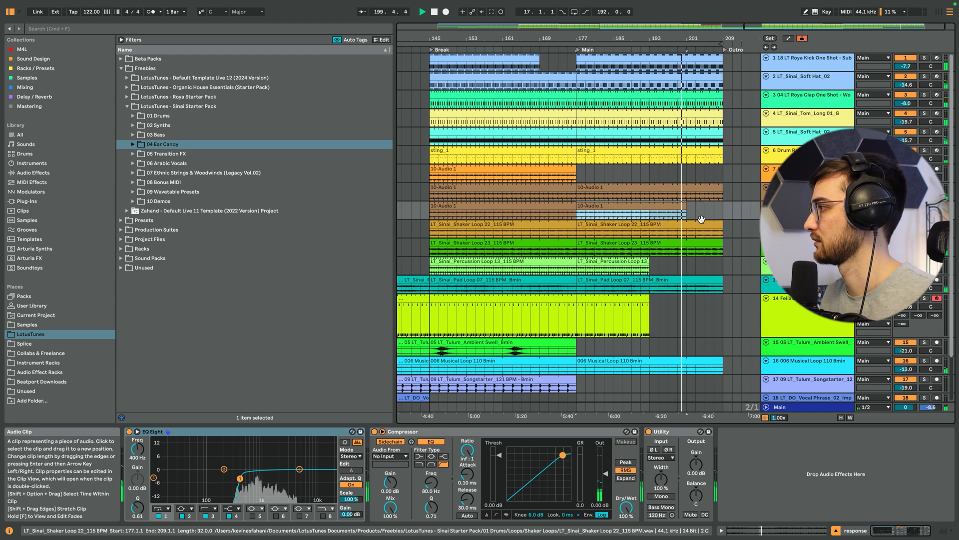
Shorten the call track's clip in the final Main section to end at bar 201
{"action": "left_click_drag", "start_coordinate": [718, 187], "coordinate": [686, 186]}
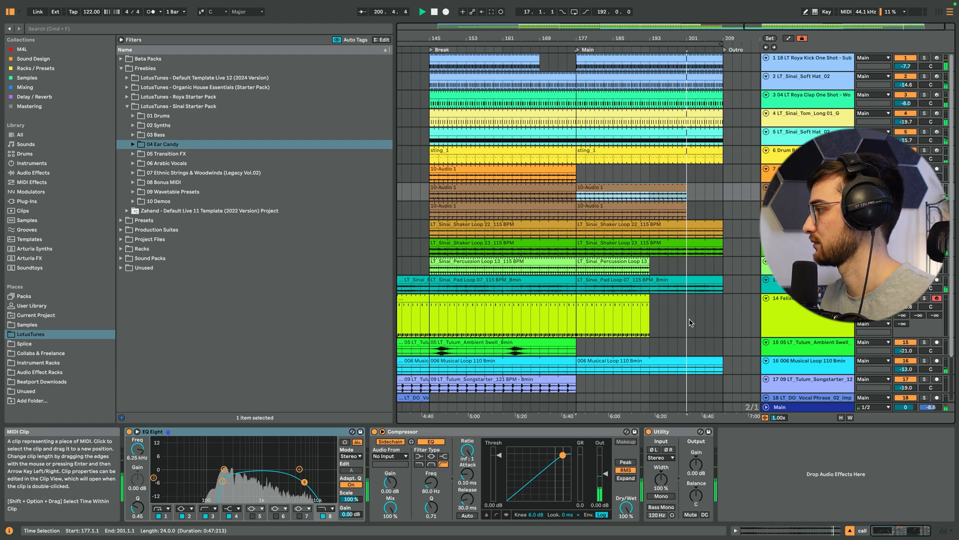
Try to shorten the 006 Musical Loop clip in the final Main section to end at bar 201, and stop playback
{"action": "scroll", "coordinate": [684, 310], "scroll_direction": "down", "scroll_amount": 4}
{"action": "left_click_drag", "start_coordinate": [722, 310], "coordinate": [696, 310]}
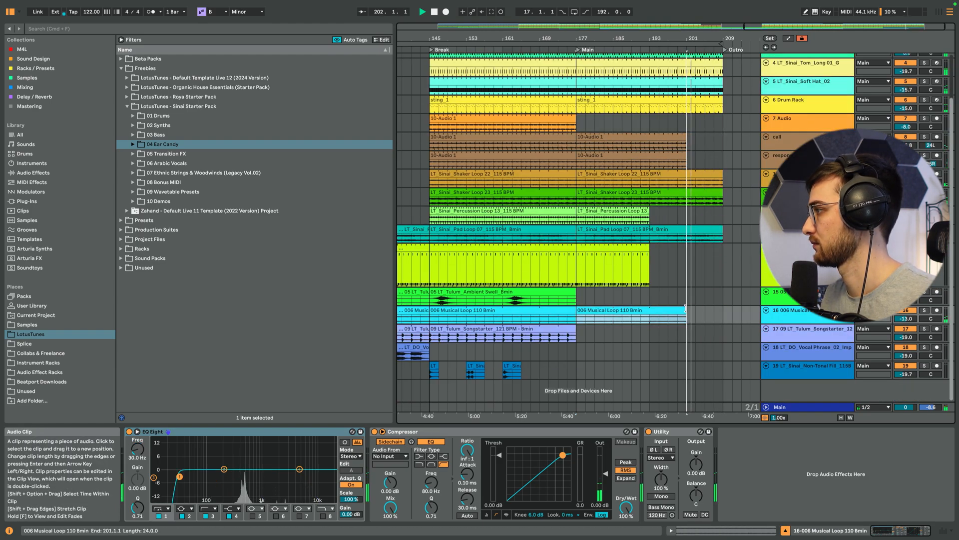
{"action": "key", "text": "space"}
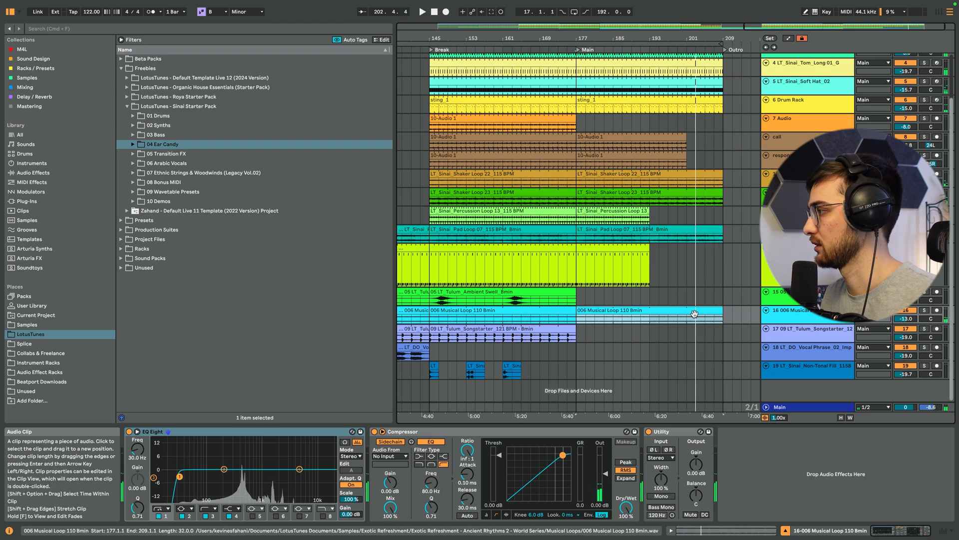
Add an Auto Filter to the 006 Musical Loop track with the cutoff lowered to 264 Hz and resonance at 0%
{"action": "left_click", "coordinate": [25, 87]}
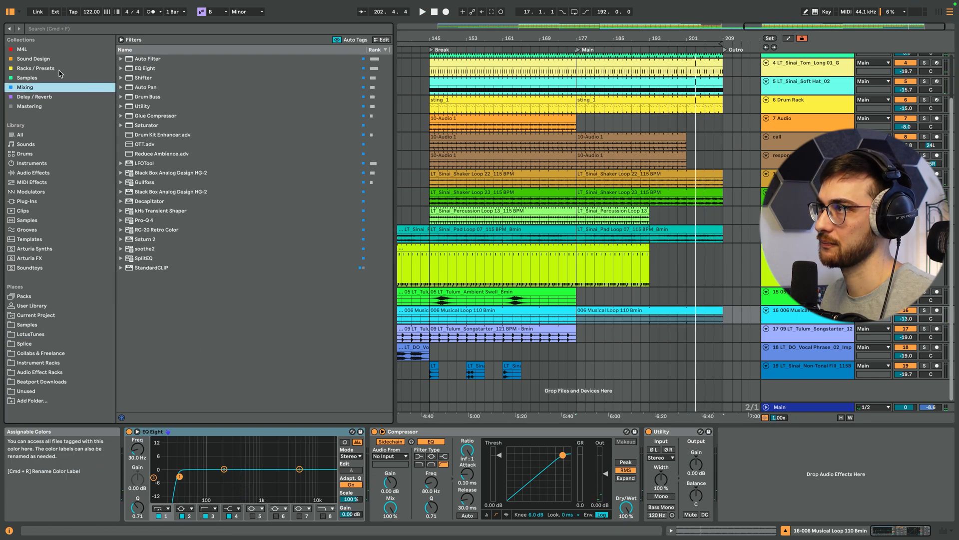
{"action": "double_click", "coordinate": [146, 58]}
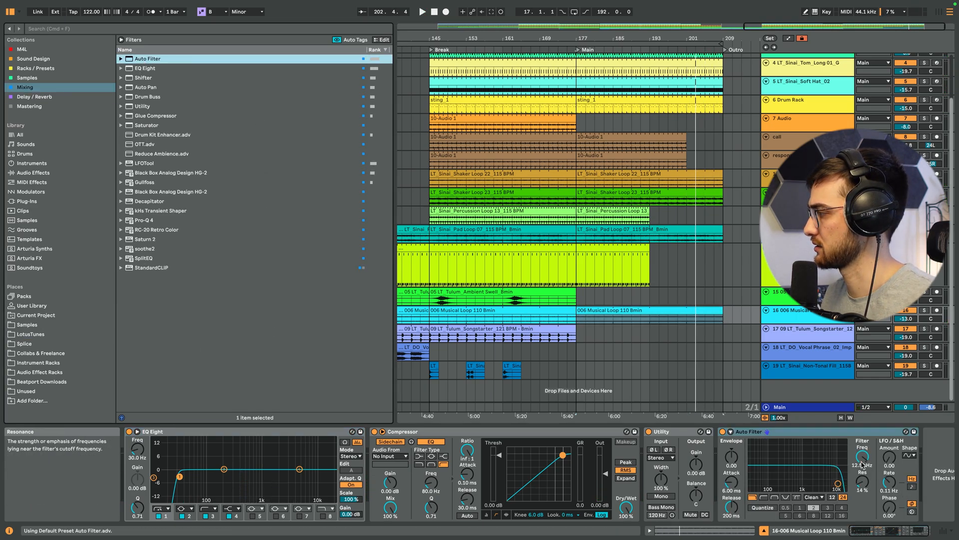
{"action": "left_click_drag", "start_coordinate": [837, 483], "coordinate": [810, 484]}
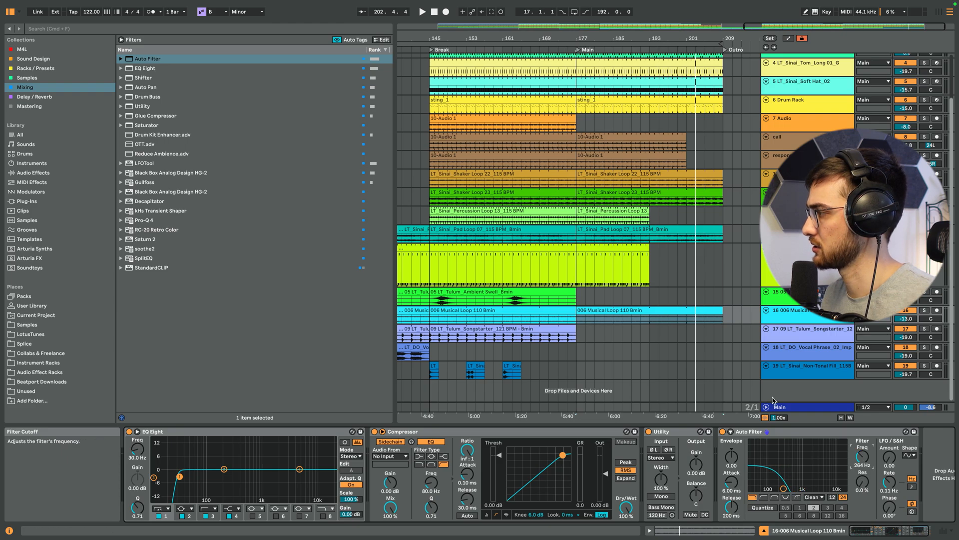
Automate the 006 Musical Loop's Auto Filter frequency to stay open until bar 177 and fall to 26.0 Hz at bar 209
{"action": "left_click", "coordinate": [794, 319]}
{"action": "left_click_drag", "start_coordinate": [796, 325], "coordinate": [796, 375]}
{"action": "left_click", "coordinate": [582, 310]}
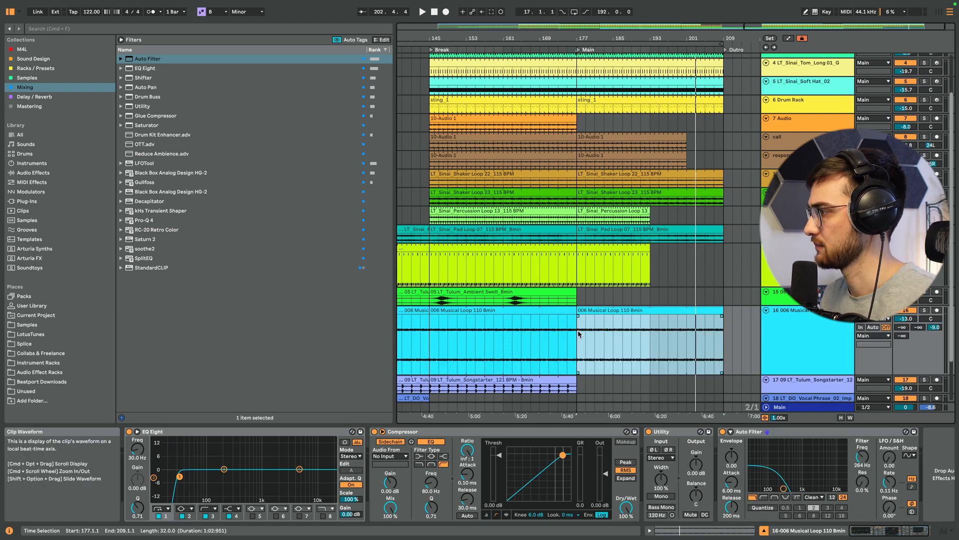
{"action": "key", "text": "a"}
{"action": "left_click", "coordinate": [579, 352]}
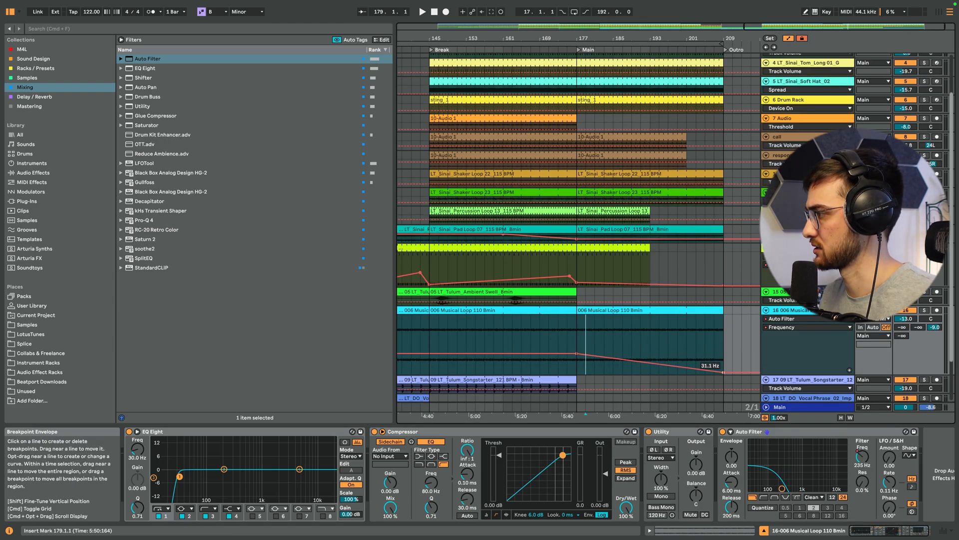
{"action": "left_click_drag", "start_coordinate": [578, 327], "coordinate": [577, 318]}
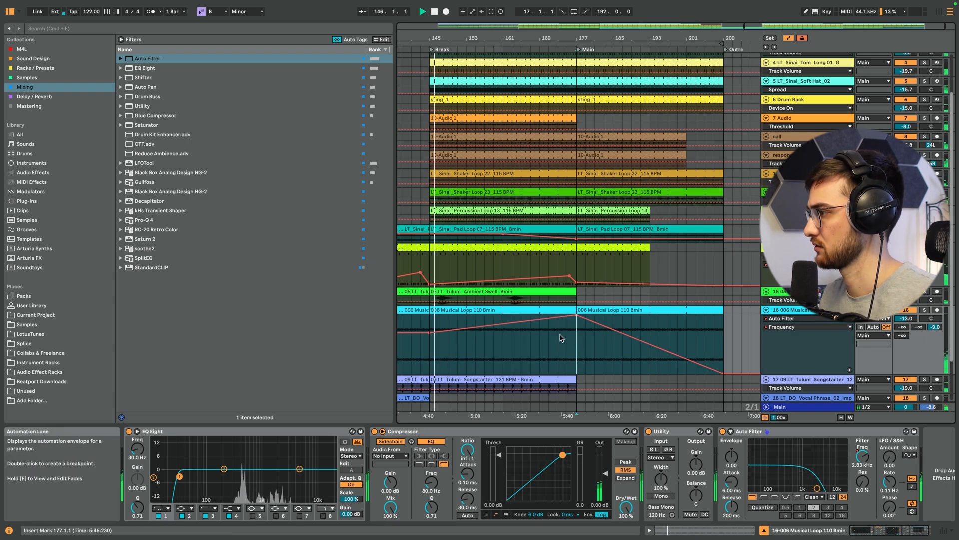
{"action": "left_click", "coordinate": [429, 333]}
Listen to the filter fade on the 006 Musical Loop in the final section from about bars 181 and 191
{"action": "left_click_drag", "start_coordinate": [586, 41], "coordinate": [588, 14]}
{"action": "left_click", "coordinate": [695, 350]}
{"action": "key", "text": "space"}
{"action": "key", "text": "space"}
{"action": "left_click", "coordinate": [711, 364]}
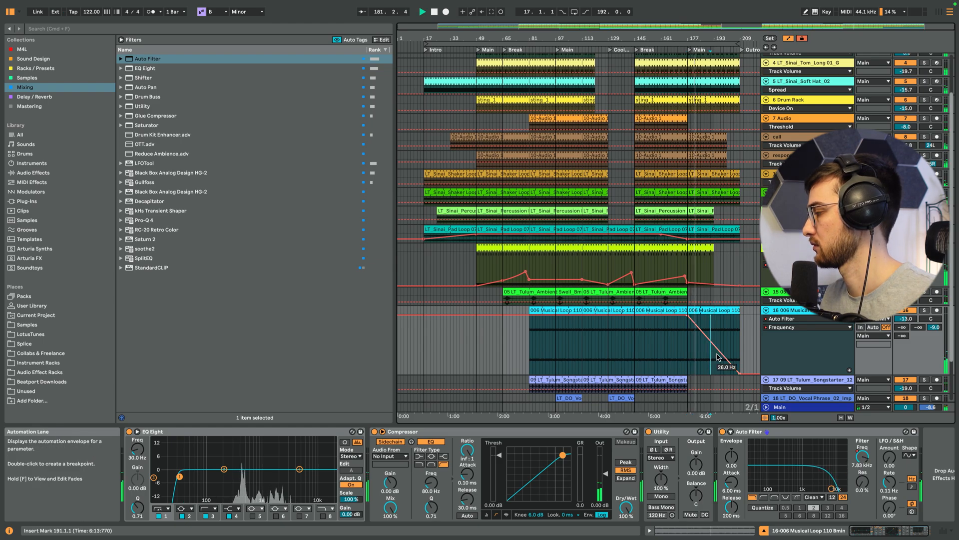
{"action": "left_click_drag", "start_coordinate": [741, 40], "coordinate": [699, 68]}
{"action": "left_click", "coordinate": [633, 323]}
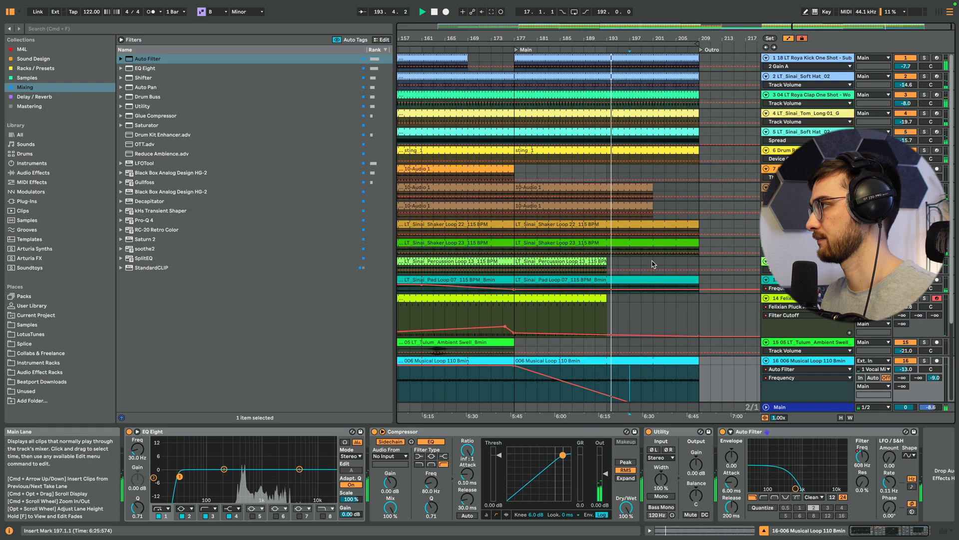
Move the section locators: second Main to bar 81, Cool... to 113, second Break to 129, last Main to 145 and Outro to 177
{"action": "scroll", "coordinate": [654, 267], "scroll_direction": "up", "scroll_amount": 3}
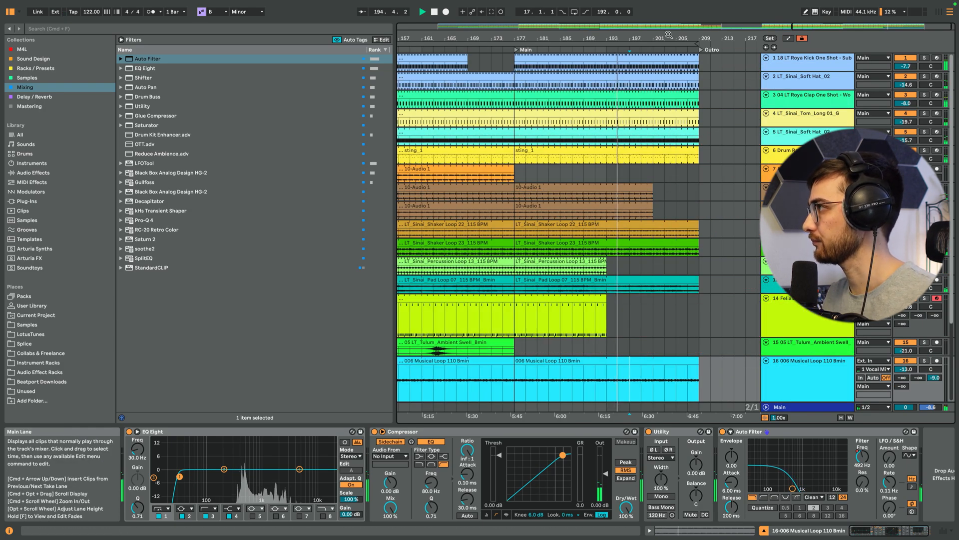
{"action": "key", "text": "minus"}
{"action": "key", "text": "minus"}
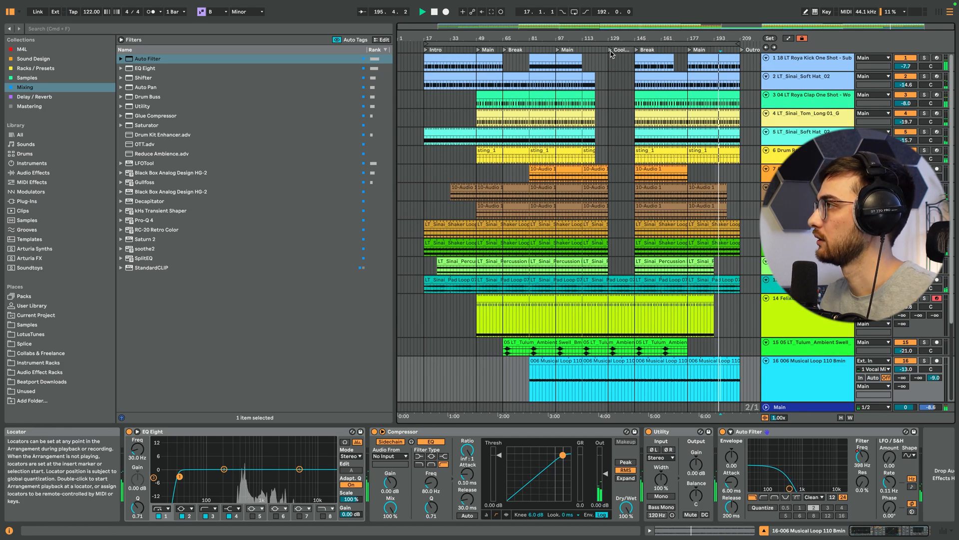
{"action": "mouse_move", "coordinate": [610, 53]}
{"action": "left_mouse_down"}
{"action": "mouse_move", "coordinate": [587, 53]}
{"action": "mouse_move", "coordinate": [622, 52]}
{"action": "mouse_move", "coordinate": [610, 52]}
{"action": "left_mouse_up"}
{"action": "mouse_move", "coordinate": [663, 38]}
{"action": "left_mouse_down"}
{"action": "mouse_move", "coordinate": [683, 53]}
{"action": "mouse_move", "coordinate": [659, 34]}
{"action": "left_mouse_up"}
{"action": "left_click_drag", "start_coordinate": [744, 52], "coordinate": [689, 51]}
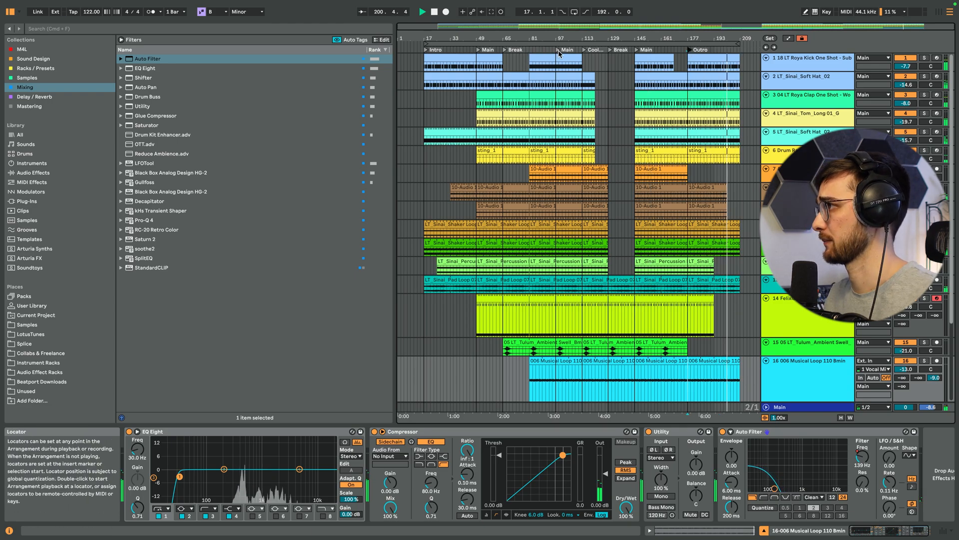
{"action": "left_click_drag", "start_coordinate": [558, 50], "coordinate": [531, 50]}
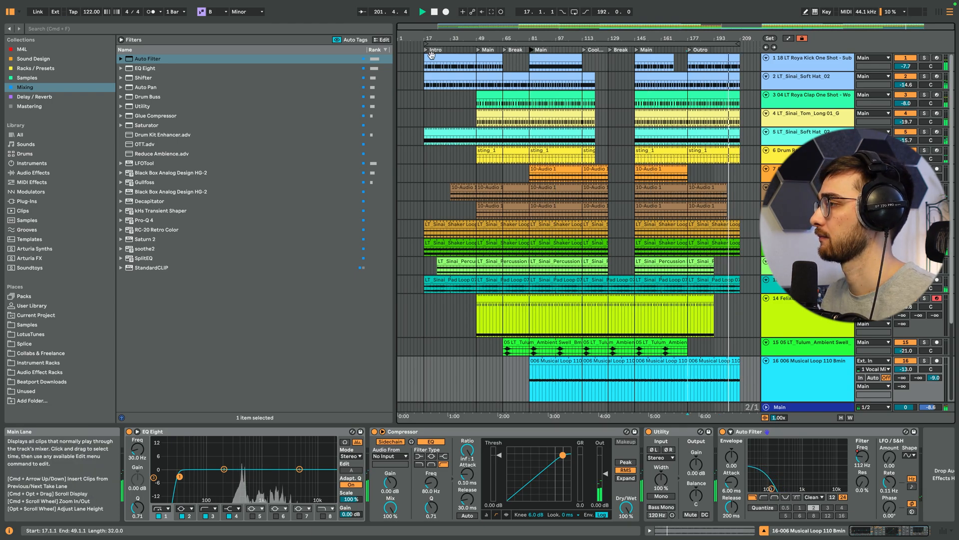
Fit the height of all tracks to the arrangement view
{"action": "left_click", "coordinate": [424, 99]}
{"action": "key", "text": "h"}
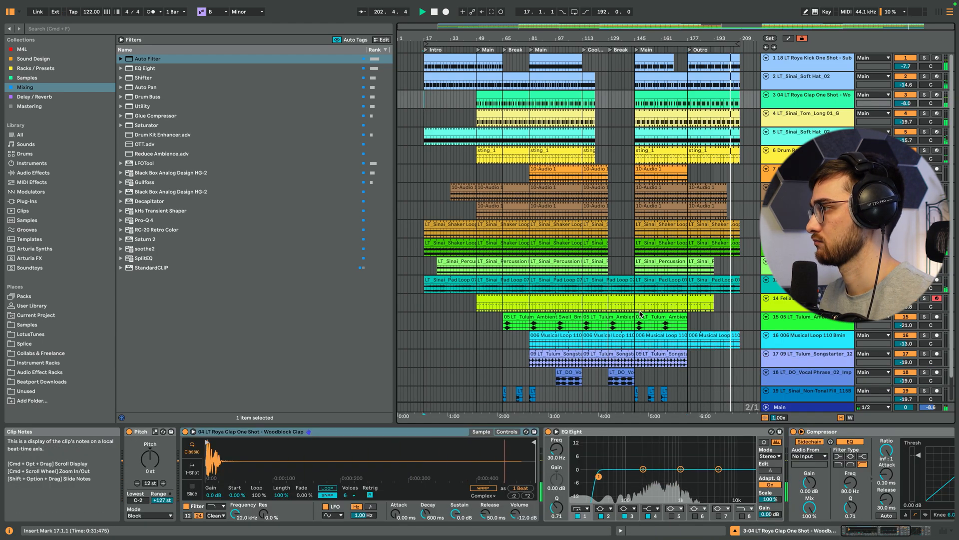
{"action": "scroll", "coordinate": [683, 345], "scroll_direction": "down", "scroll_amount": 3}
{"action": "left_click", "coordinate": [684, 337]}
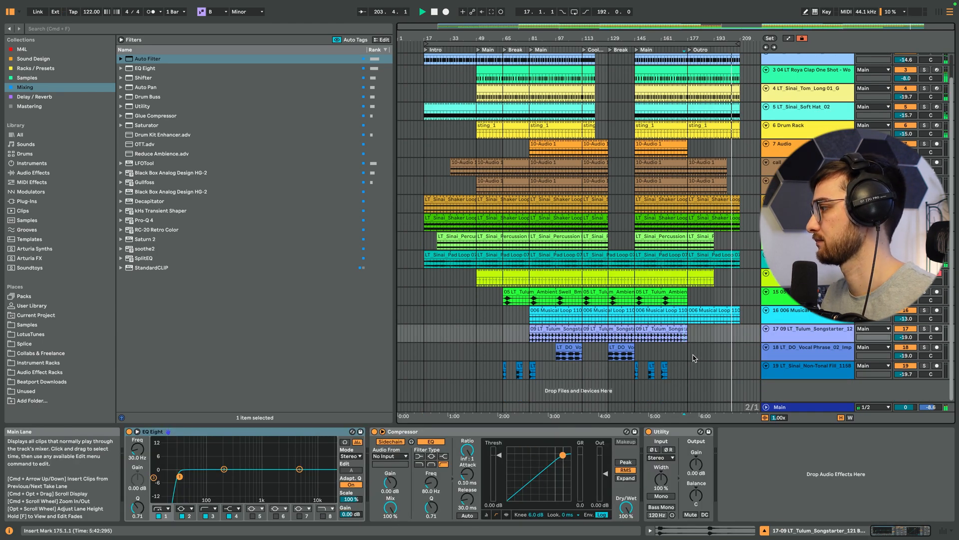
Save the Live Set as "Track from Scratch 19.January 2025" in the Finished Projects folder
{"action": "key", "text": "super+s"}
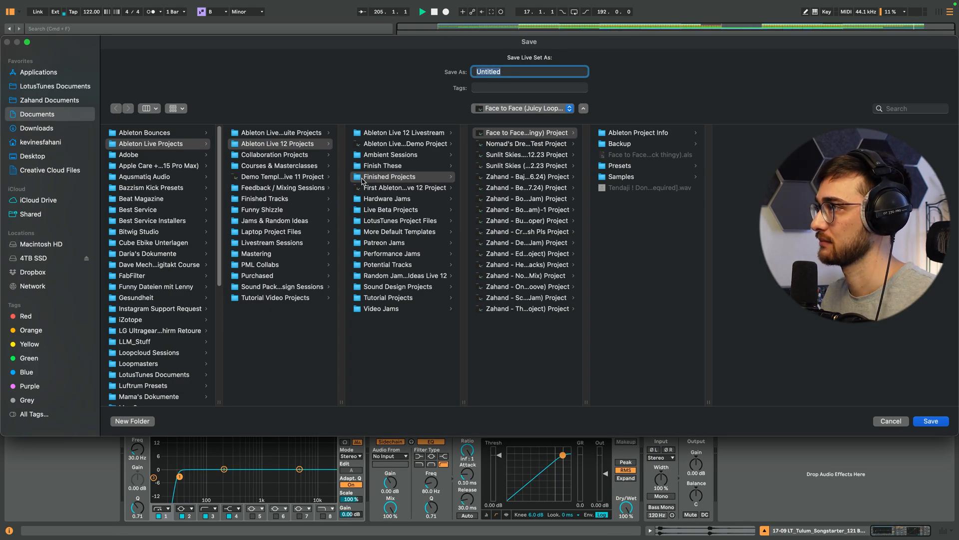
{"action": "left_click", "coordinate": [387, 176]}
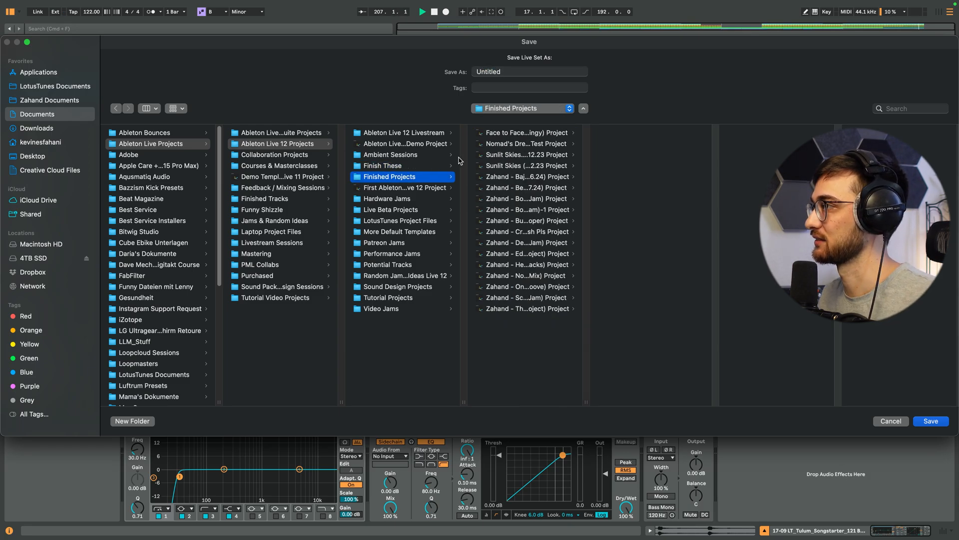
{"action": "double_click", "coordinate": [502, 69]}
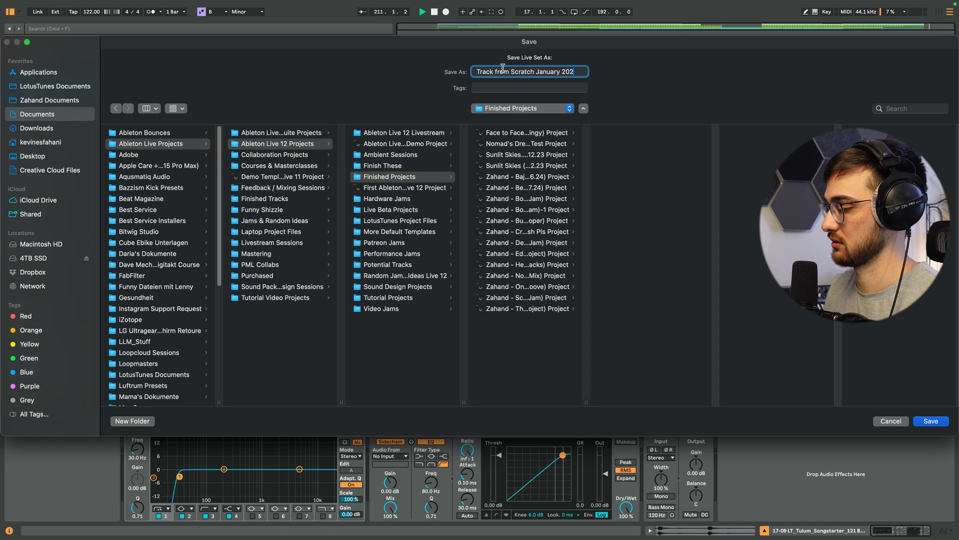
{"action": "mouse_move", "coordinate": [866, 4]}
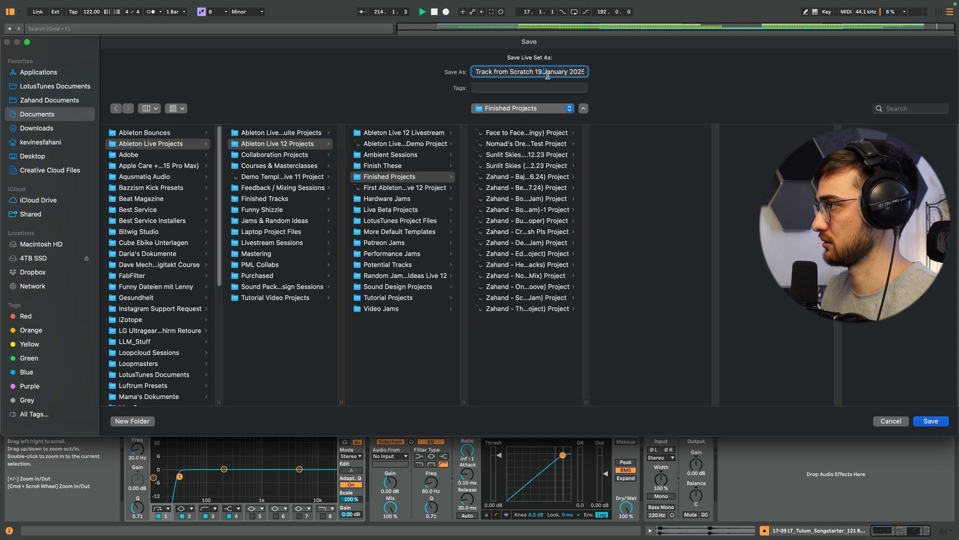
{"action": "left_click", "coordinate": [930, 422]}
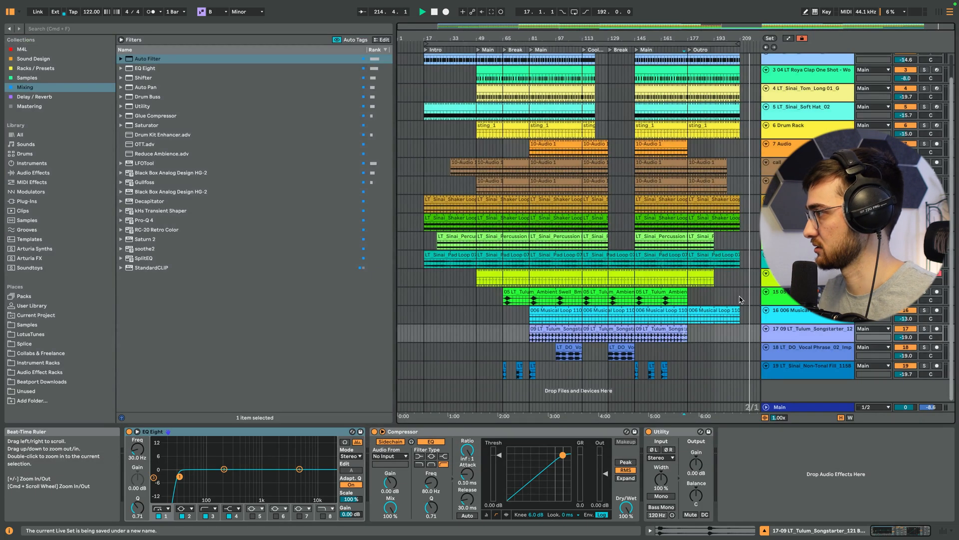
Set the arrangement grid to 8 bars and start playback from the Intro at bar 17
{"action": "right_click", "coordinate": [637, 230]}
{"action": "left_click", "coordinate": [611, 379]}
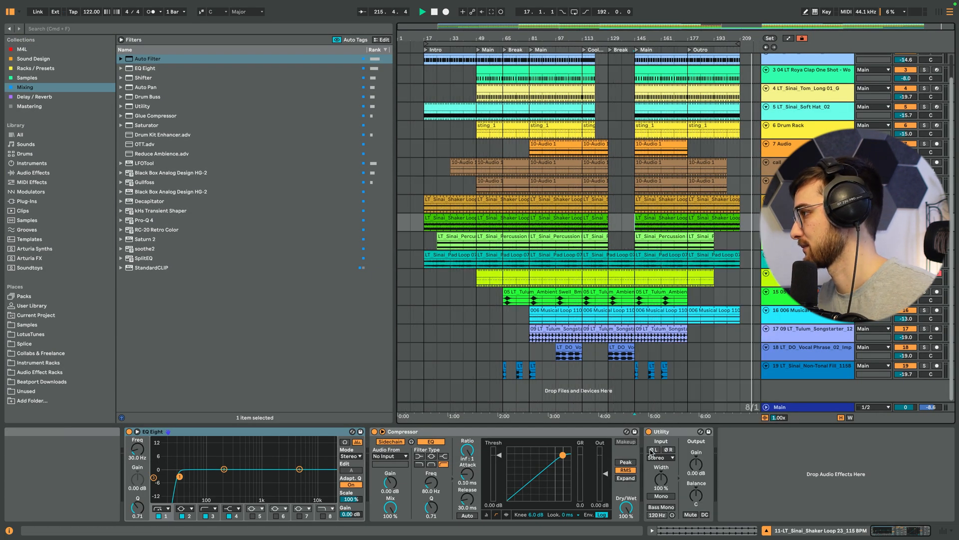
{"action": "left_click", "coordinate": [426, 276]}
{"action": "scroll", "coordinate": [438, 270], "scroll_direction": "up", "scroll_amount": 2}
{"action": "left_click", "coordinate": [435, 178]}
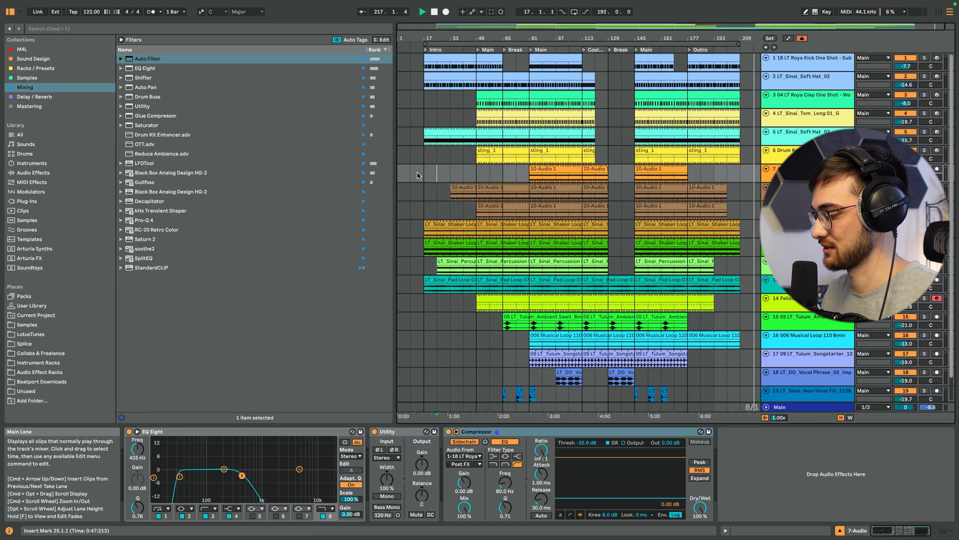
{"action": "left_click", "coordinate": [424, 177]}
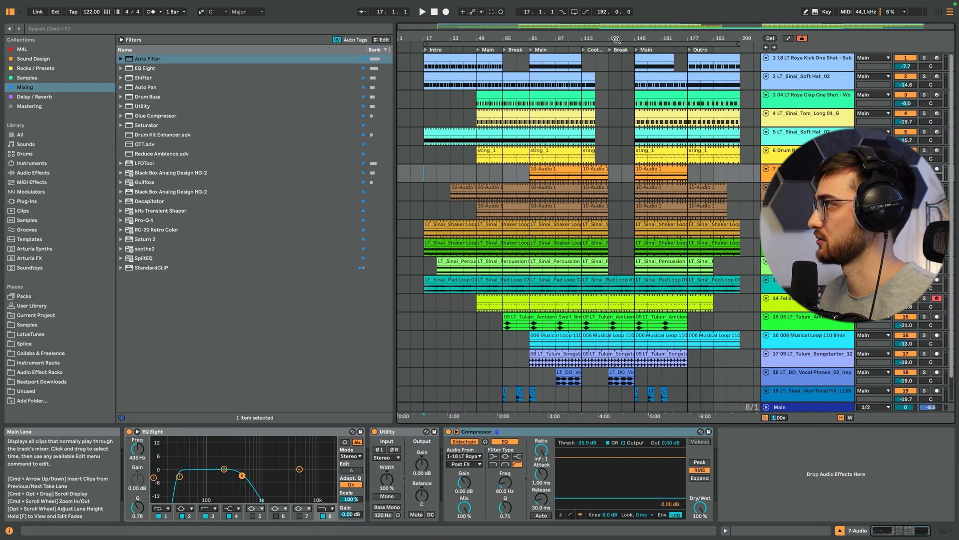
{"action": "key", "text": "space"}
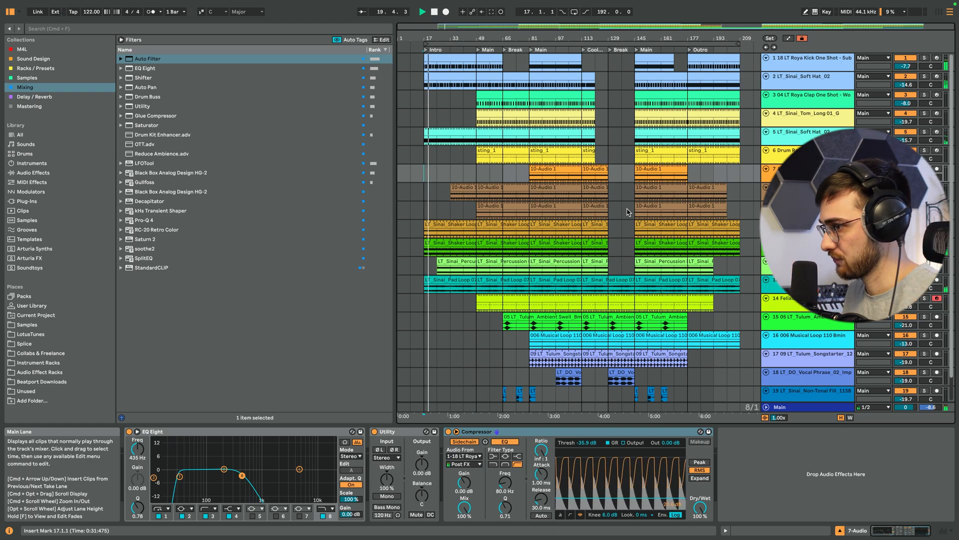
Enable the Limiter on the Main track and raise its input gain to 3.4 dB
{"action": "left_click", "coordinate": [816, 407]}
{"action": "scroll", "coordinate": [689, 372], "scroll_direction": "down", "scroll_amount": 2}
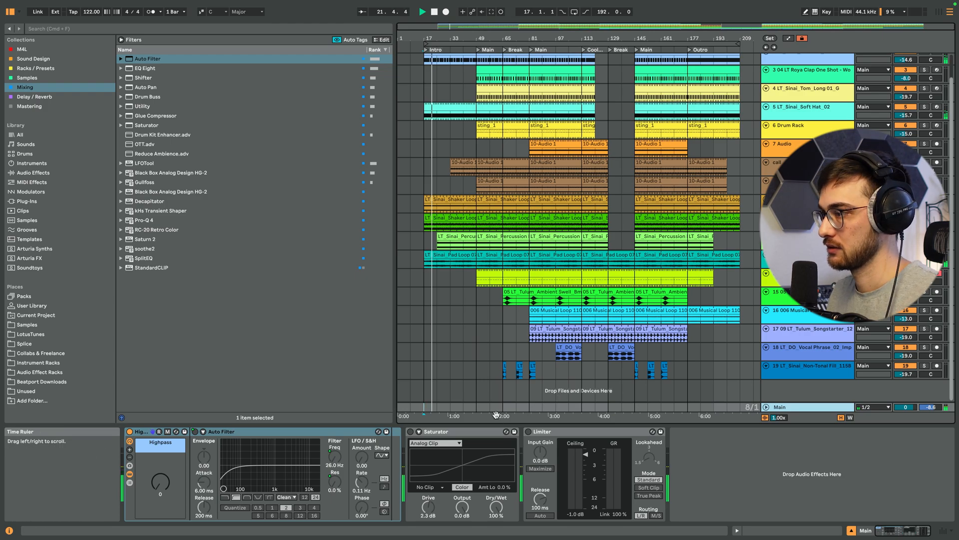
{"action": "left_click", "coordinate": [529, 432]}
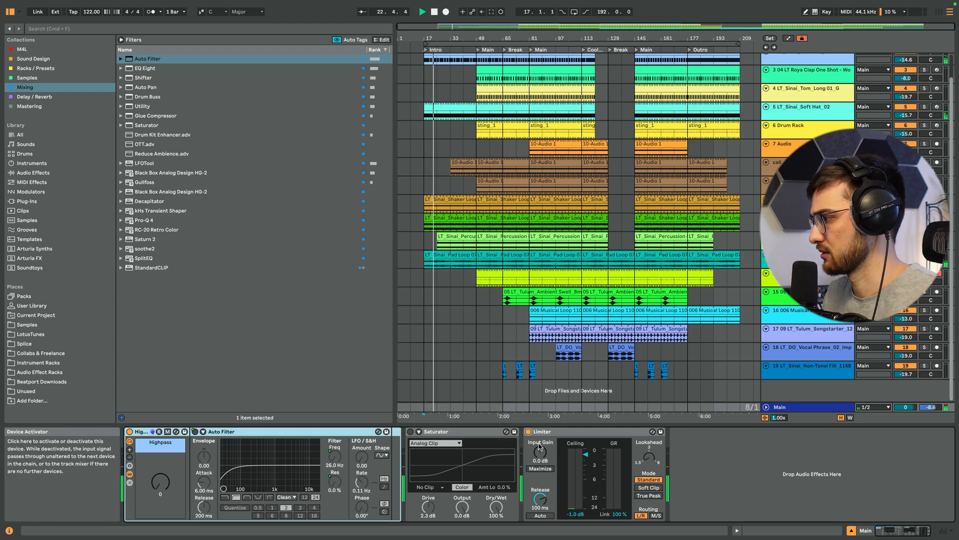
{"action": "left_click_drag", "start_coordinate": [542, 455], "coordinate": [542, 440]}
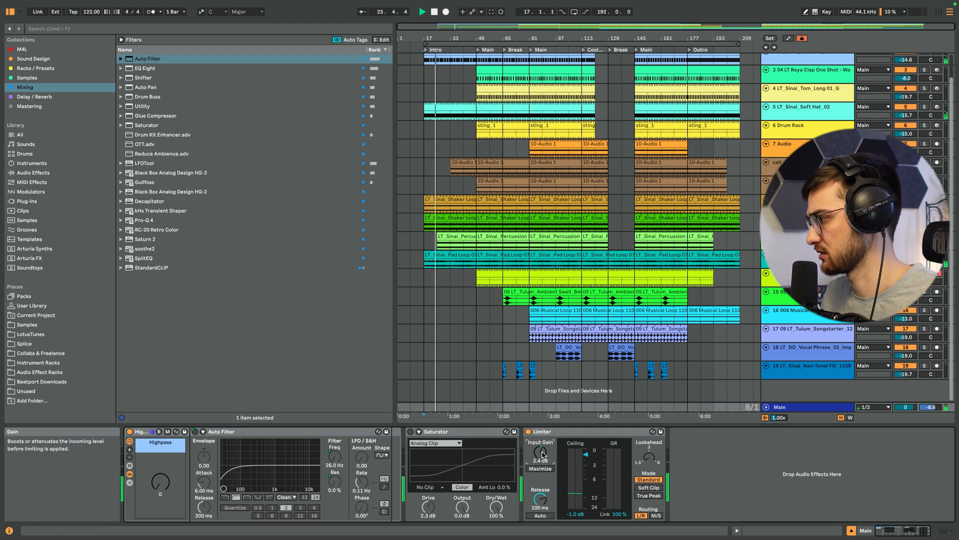
Select all tracks from the kick to the Non-Tonal Fill and fold them
{"action": "scroll", "coordinate": [596, 324], "scroll_direction": "up", "scroll_amount": 2}
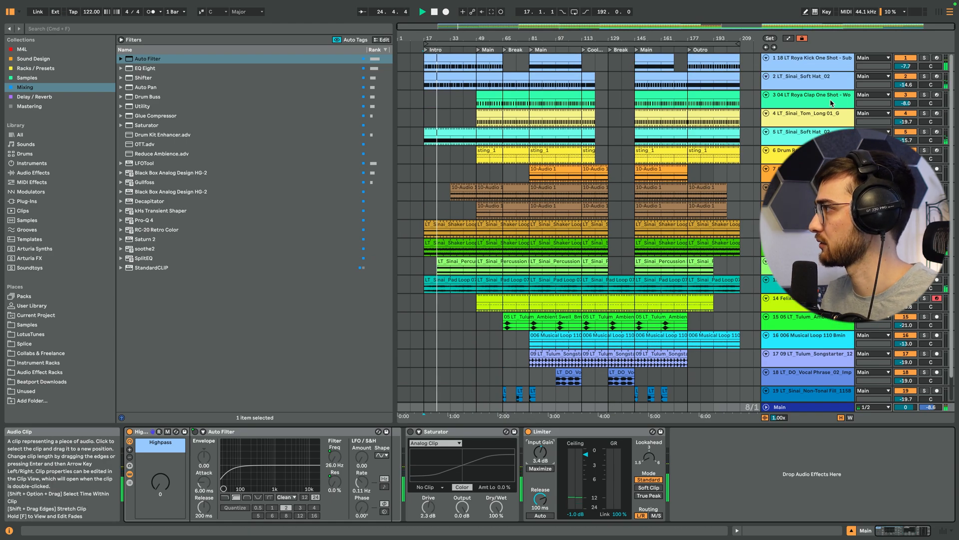
{"action": "left_click", "coordinate": [827, 78]}
{"action": "left_click", "coordinate": [824, 59]}
{"action": "scroll", "coordinate": [820, 175], "scroll_direction": "down", "scroll_amount": 2}
{"action": "left_click", "coordinate": [794, 366]}
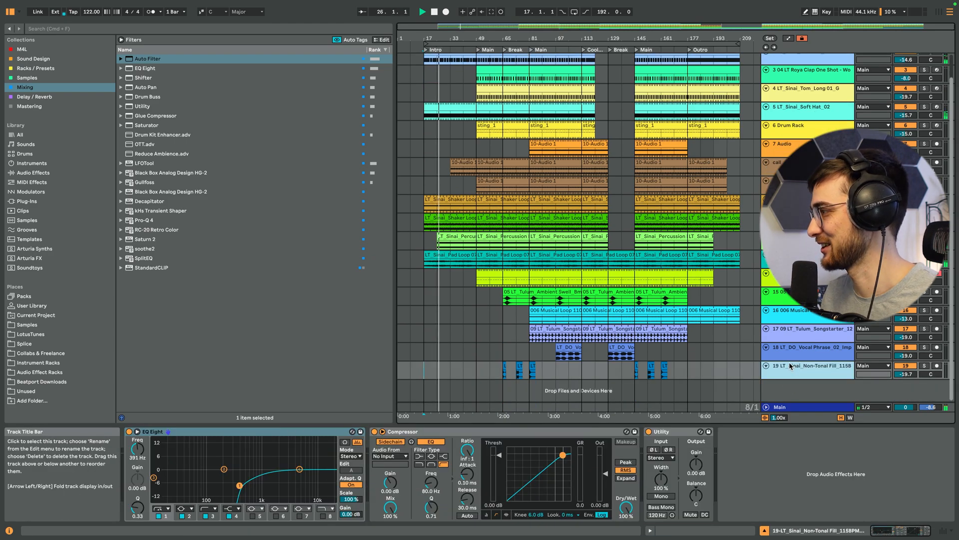
{"action": "scroll", "coordinate": [794, 360], "scroll_direction": "up", "scroll_amount": 2}
{"action": "left_click", "coordinate": [790, 64], "text": "shift"}
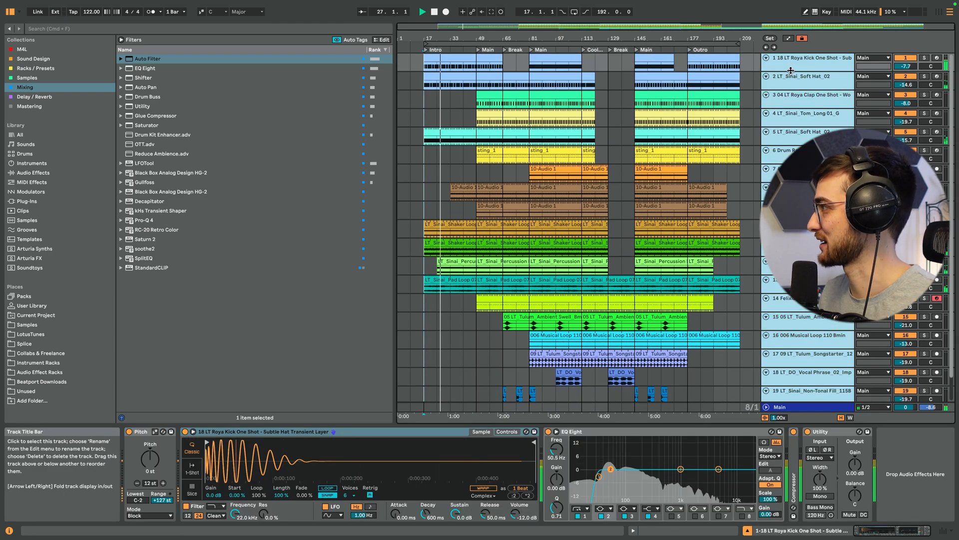
{"action": "key", "text": "Left"}
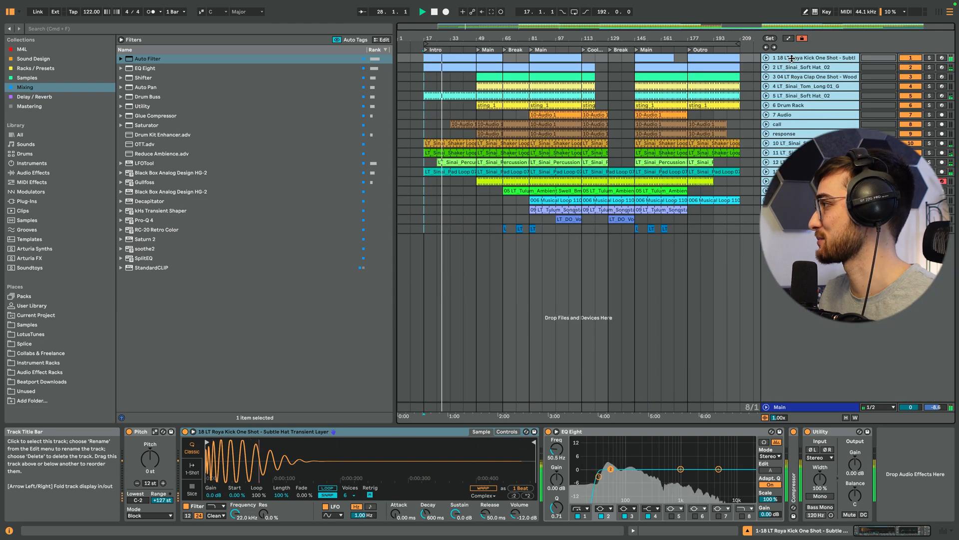
Listen to the arrangement while viewing the devices of the 7 Audio and call tracks
{"action": "left_click", "coordinate": [793, 115]}
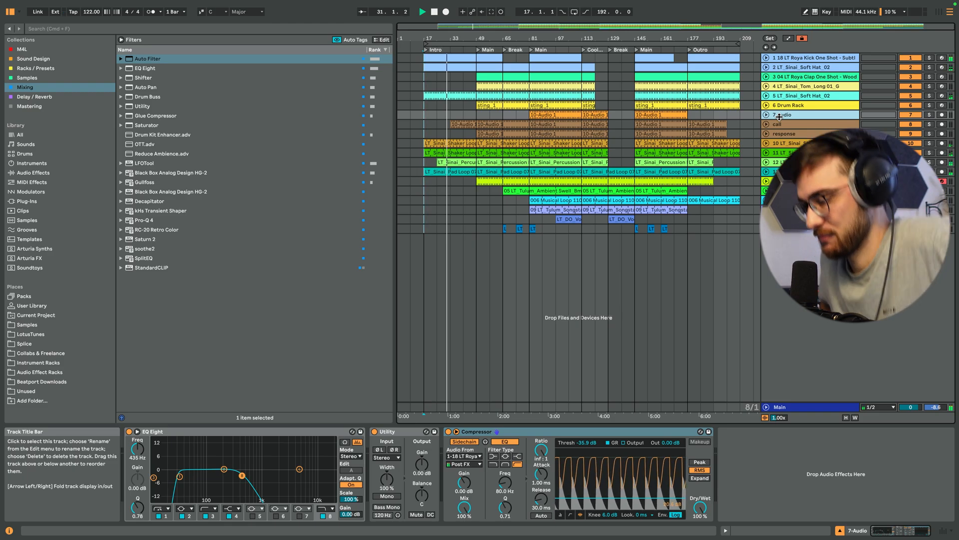
{"action": "left_click", "coordinate": [781, 125]}
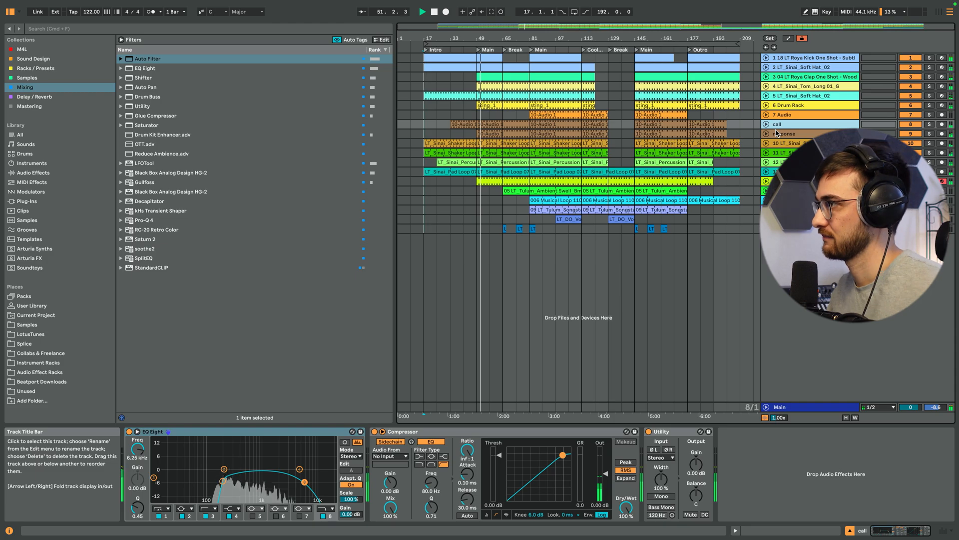
On the Sinai Pad Loop track's sidechained Compressor, set the threshold to -19.2 dB and lower the ratio to 3.60:1
{"action": "left_click", "coordinate": [490, 172]}
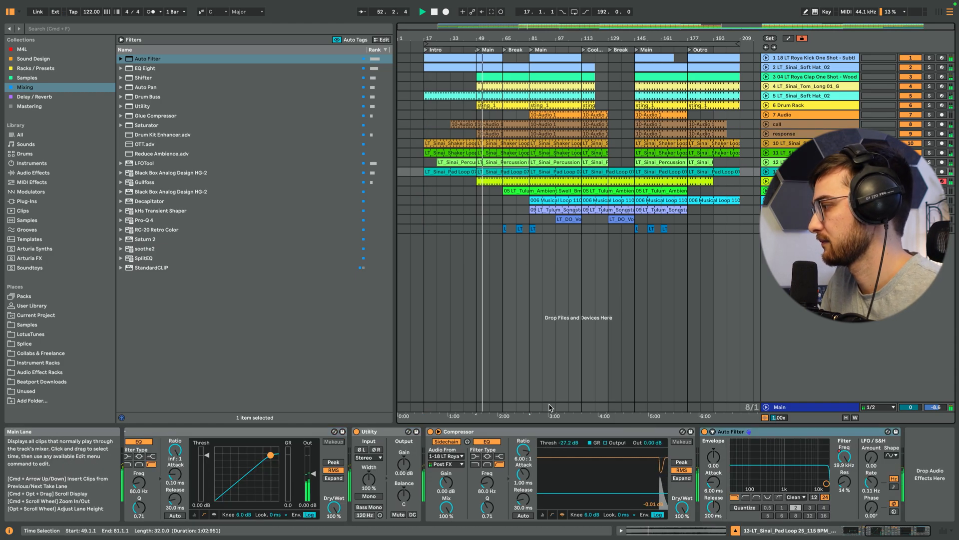
{"action": "left_click_drag", "start_coordinate": [569, 442], "coordinate": [569, 429]}
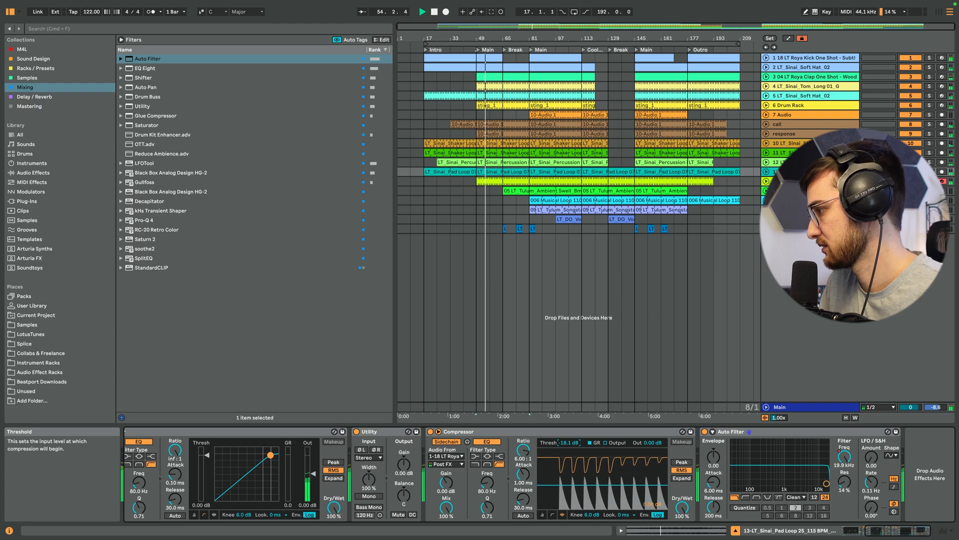
{"action": "left_click_drag", "start_coordinate": [526, 451], "coordinate": [569, 445]}
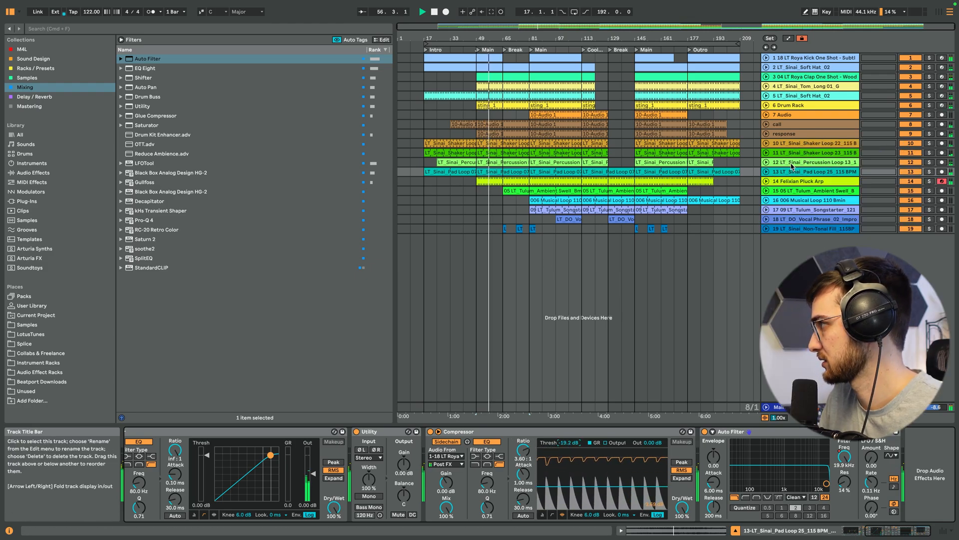
Set the Sinai Pad Loop track's volume to -22.3 dB and adjust the low-cut band in its EQ Eight
{"action": "left_click", "coordinate": [767, 172]}
{"action": "left_click", "coordinate": [805, 182]}
{"action": "left_click_drag", "start_coordinate": [911, 180], "coordinate": [911, 186]}
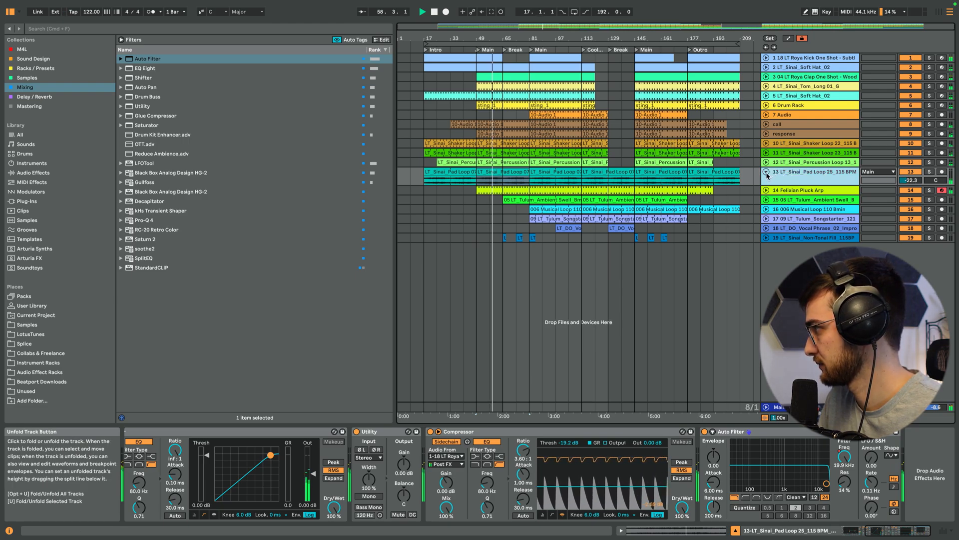
{"action": "key", "text": "Left"}
{"action": "left_click", "coordinate": [860, 530]}
{"action": "left_click_drag", "start_coordinate": [226, 480], "coordinate": [230, 482]}
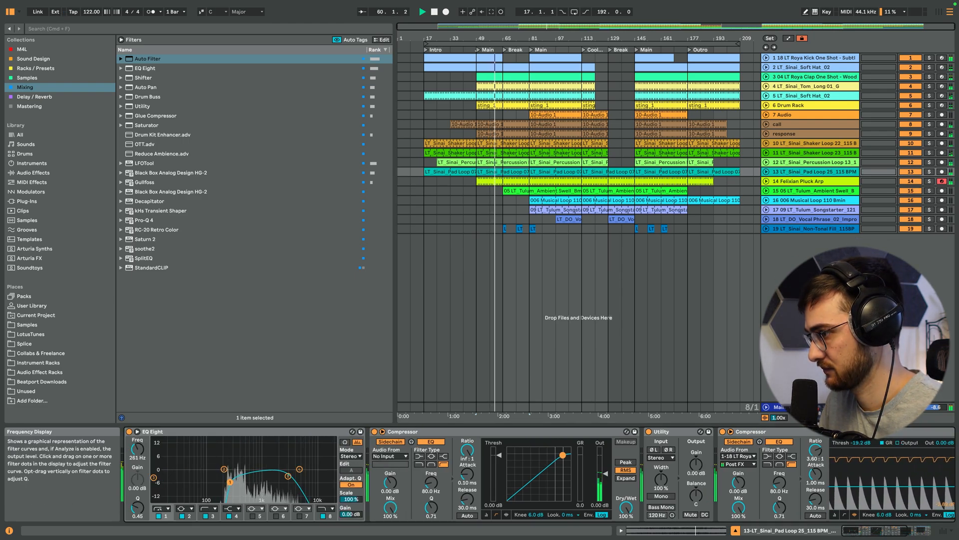
Listen through the Break while checking the Ambient Swell track's waveform and the devices of the Songstarter, vocal and Musical Loop tracks
{"action": "left_click", "coordinate": [557, 200]}
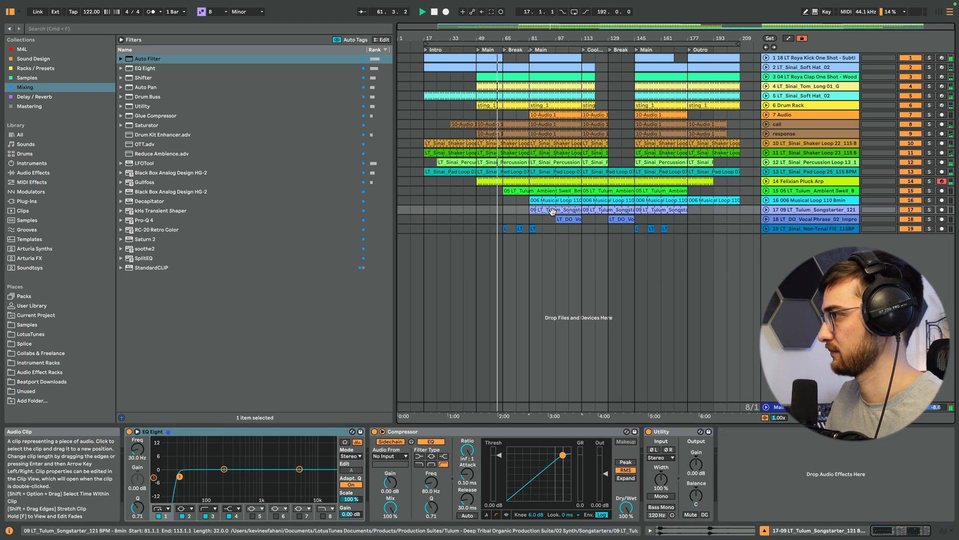
{"action": "left_click", "coordinate": [504, 222]}
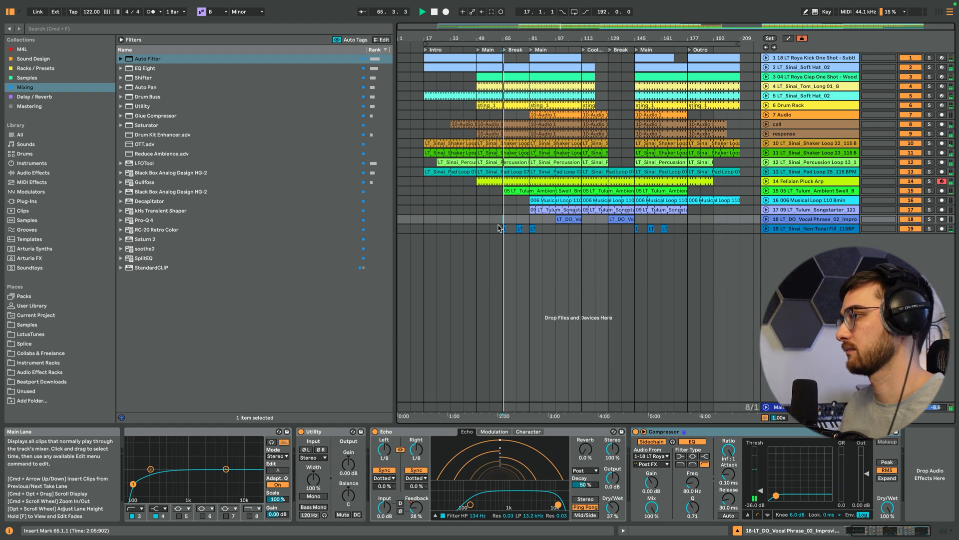
{"action": "left_click", "coordinate": [517, 219]}
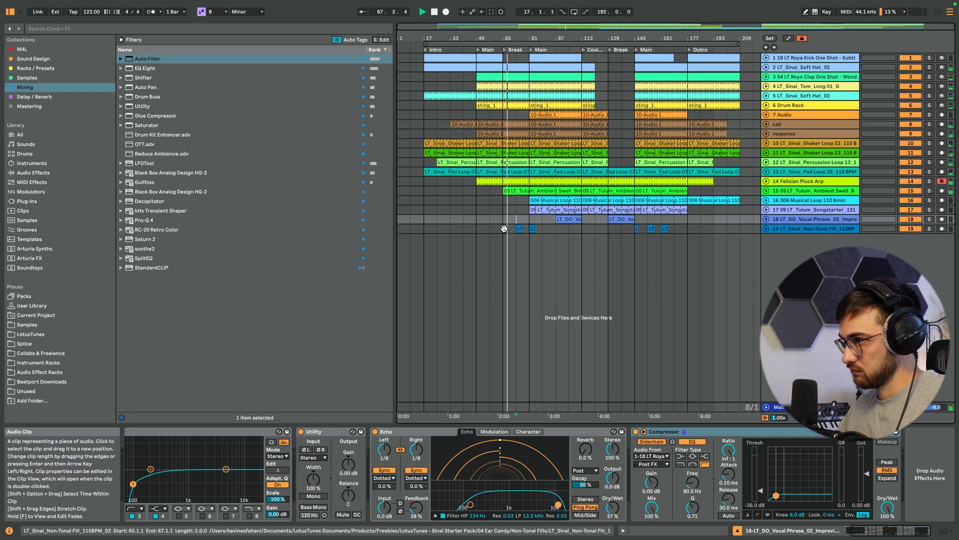
{"action": "left_click", "coordinate": [517, 191]}
{"action": "left_click", "coordinate": [517, 190]}
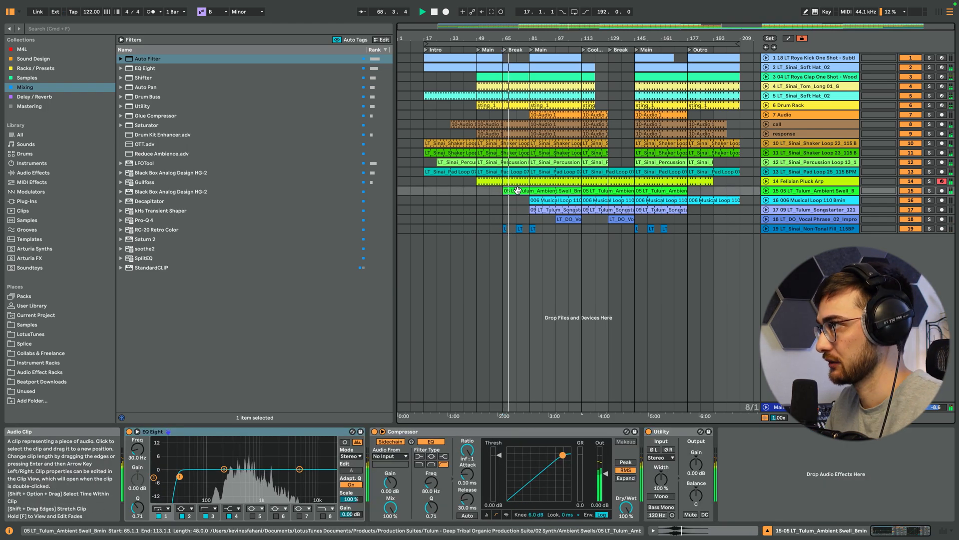
{"action": "left_click_drag", "start_coordinate": [508, 38], "coordinate": [493, 74]}
{"action": "left_click", "coordinate": [766, 190]}
{"action": "left_click", "coordinate": [782, 195]}
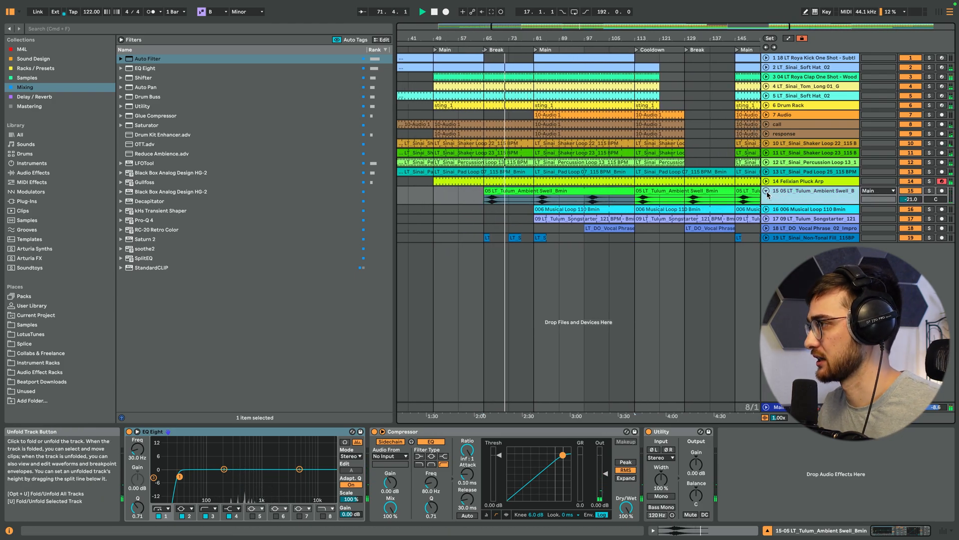
{"action": "left_click", "coordinate": [767, 192]}
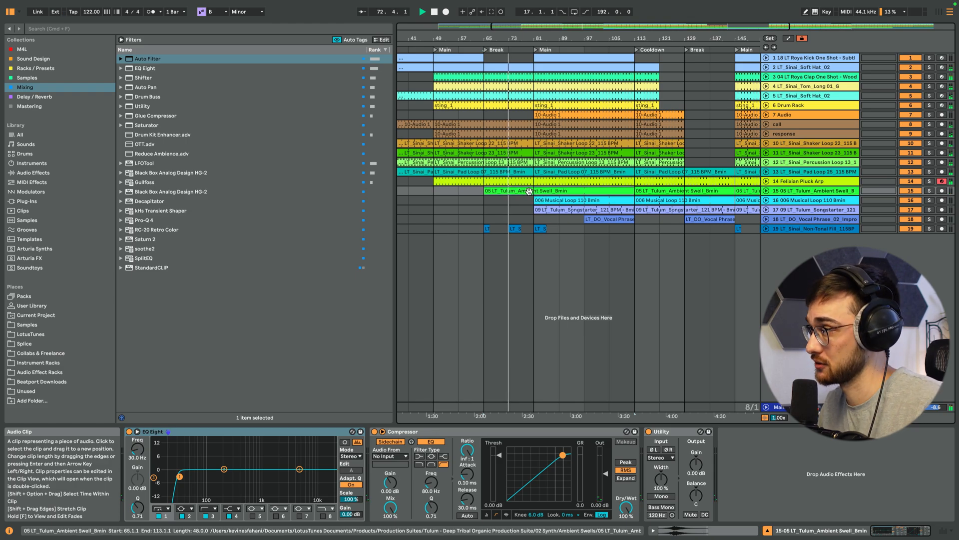
{"action": "left_click", "coordinate": [533, 201]}
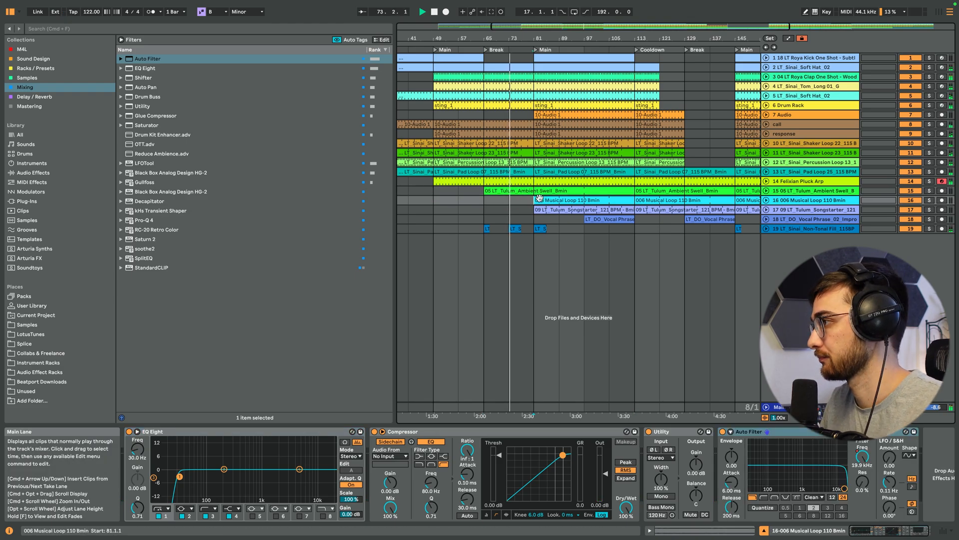
{"action": "left_click", "coordinate": [783, 194]}
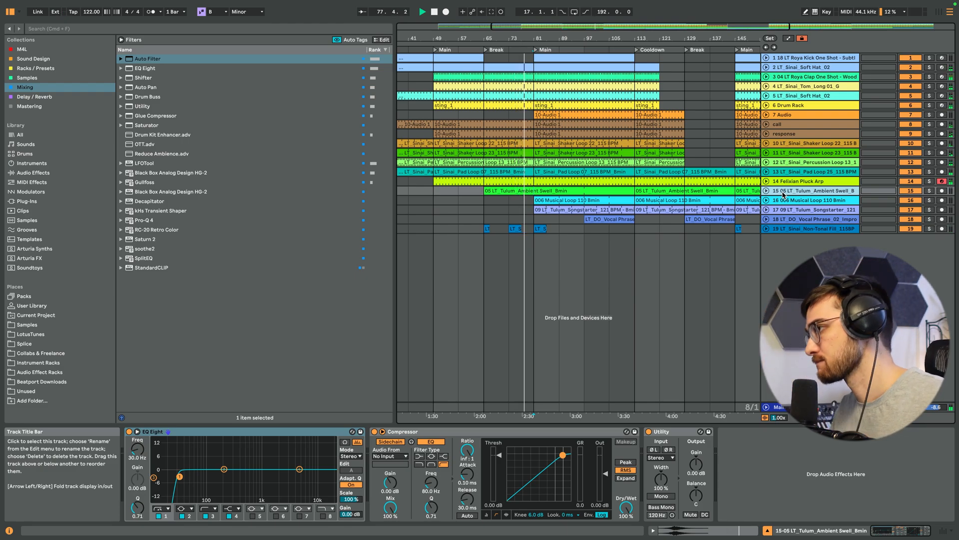
{"action": "left_click_drag", "start_coordinate": [529, 40], "coordinate": [529, 34]}
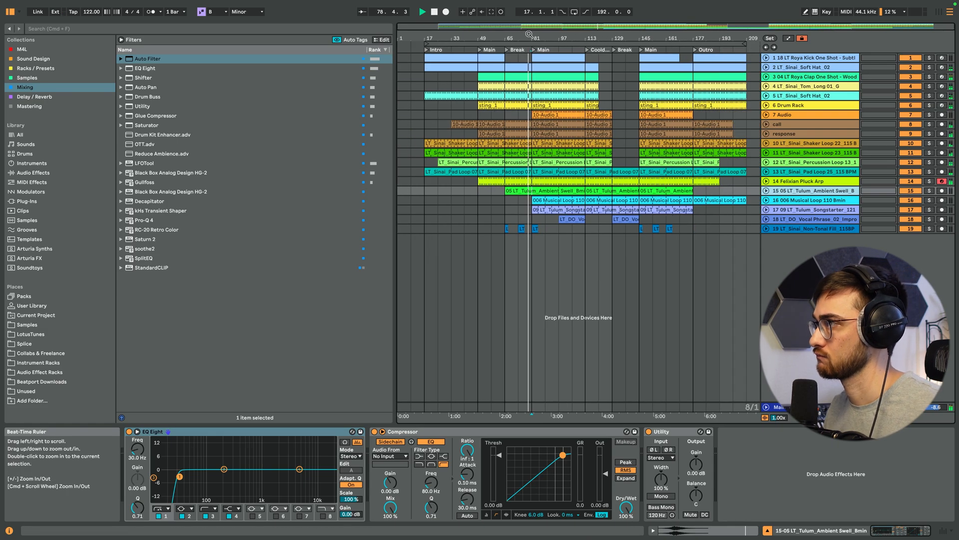
Narrow the arrangement grid to 1 bar and delete bar 80 from the drum tracks just before the second Main section
{"action": "left_click", "coordinate": [531, 201]}
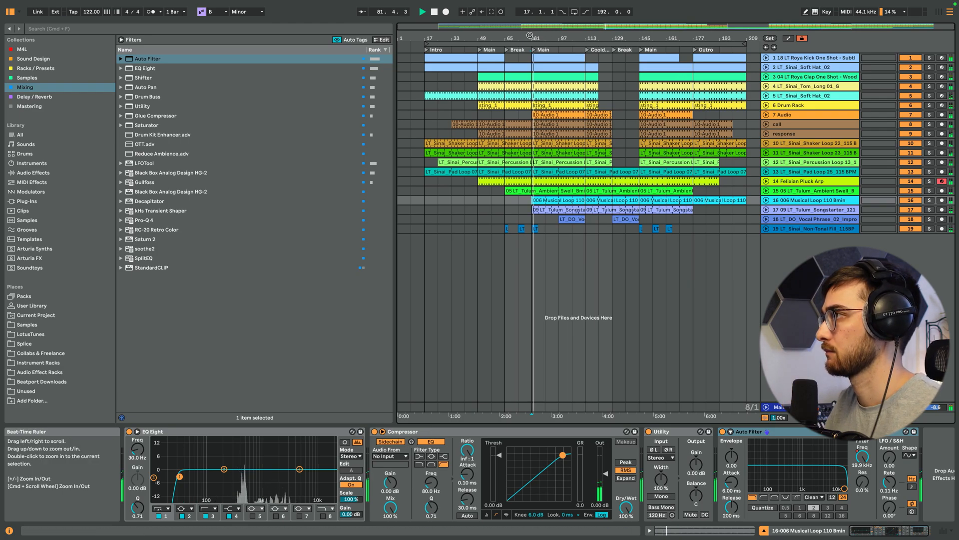
{"action": "left_click_drag", "start_coordinate": [533, 39], "coordinate": [544, 59]}
{"action": "key", "text": "super+1"}
{"action": "key", "text": "Delete"}
{"action": "left_click", "coordinate": [548, 108]}
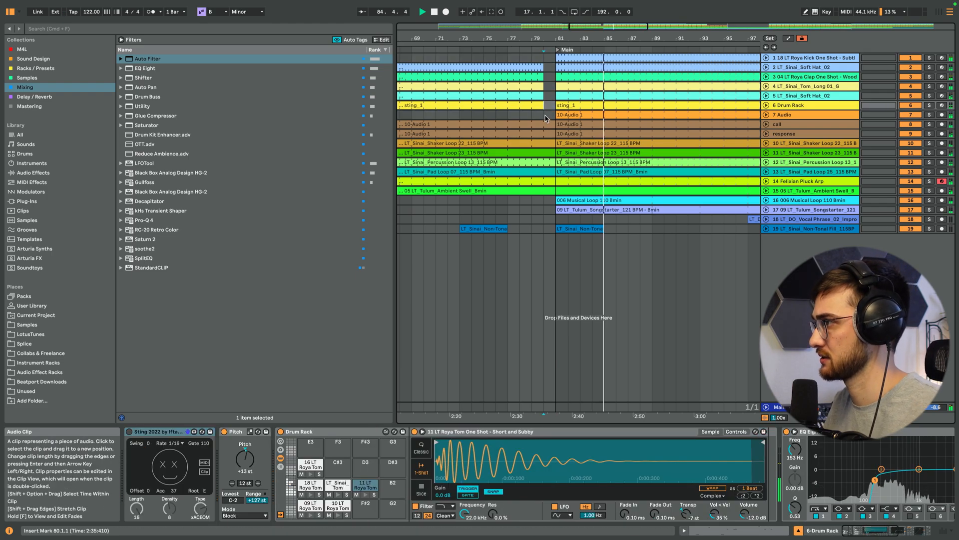
{"action": "left_click_drag", "start_coordinate": [552, 39], "coordinate": [500, 10]}
{"action": "left_click_drag", "start_coordinate": [489, 60], "coordinate": [535, 45]}
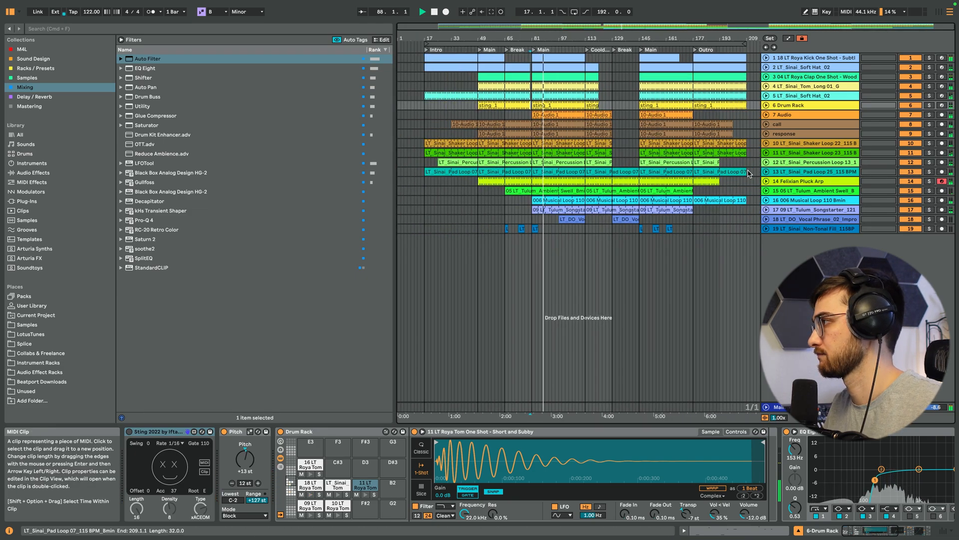
Review the devices of the Sinai Pad Loop and Non-Tonal Fill tracks and the Arp Rate macro of the unfolded Felixian Pluck Arp track
{"action": "left_click", "coordinate": [792, 172]}
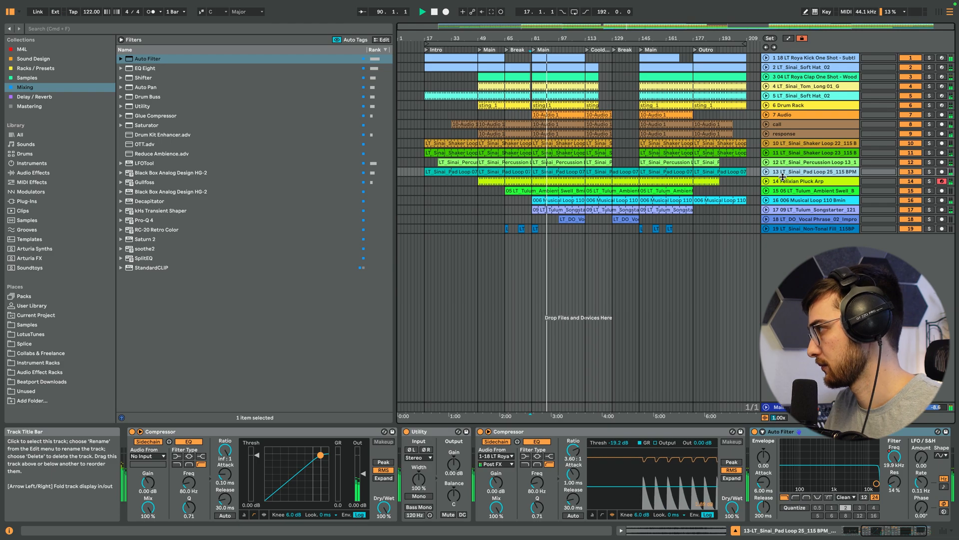
{"action": "left_click_drag", "start_coordinate": [488, 229], "coordinate": [712, 230]}
{"action": "left_click", "coordinate": [712, 232]}
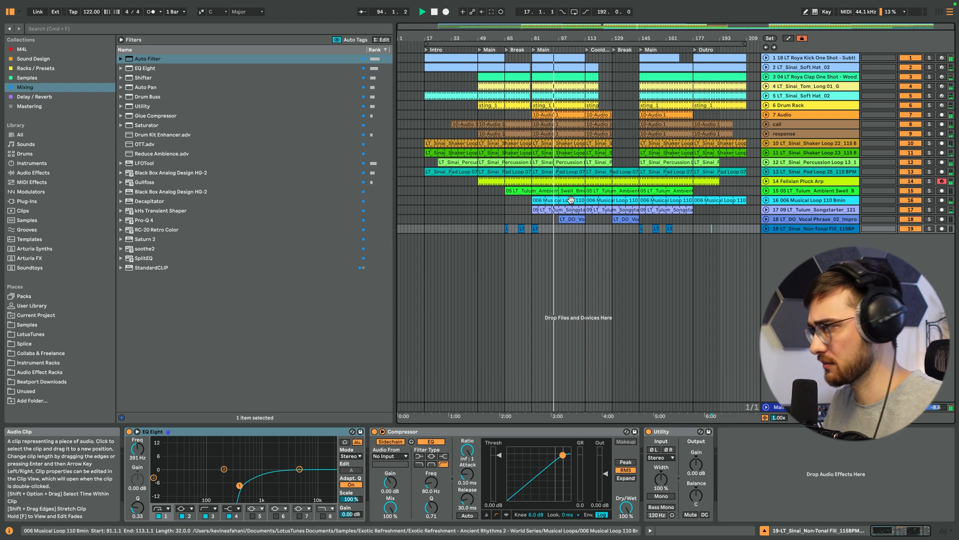
{"action": "left_click", "coordinate": [785, 182]}
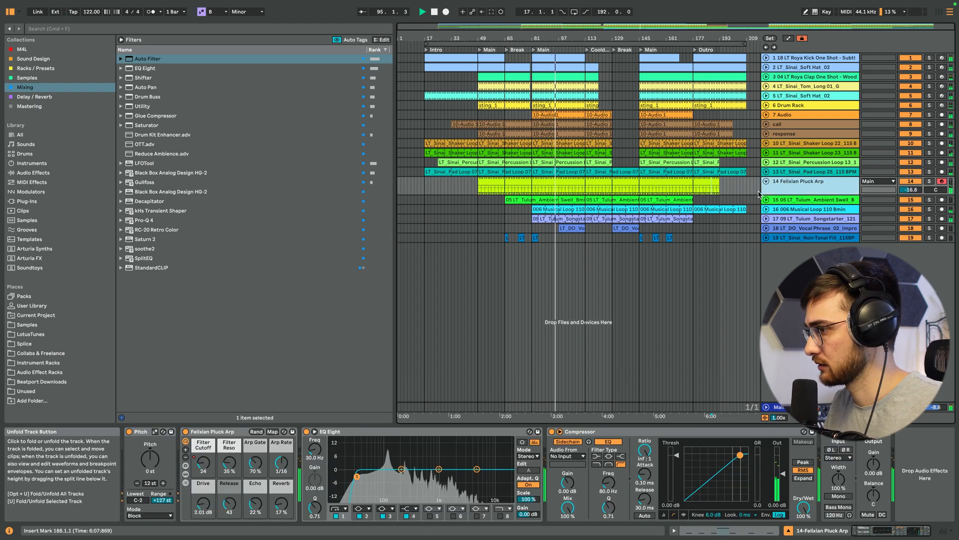
{"action": "left_click", "coordinate": [283, 469]}
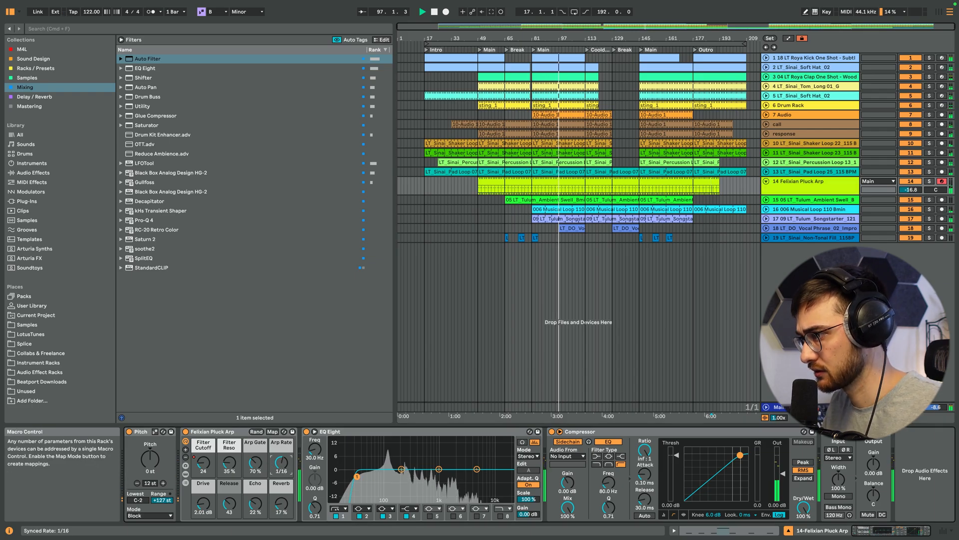
Set the vocal phrase track's sidechained Compressor threshold to -28.6 dB and check the track's volume
{"action": "left_click", "coordinate": [569, 228]}
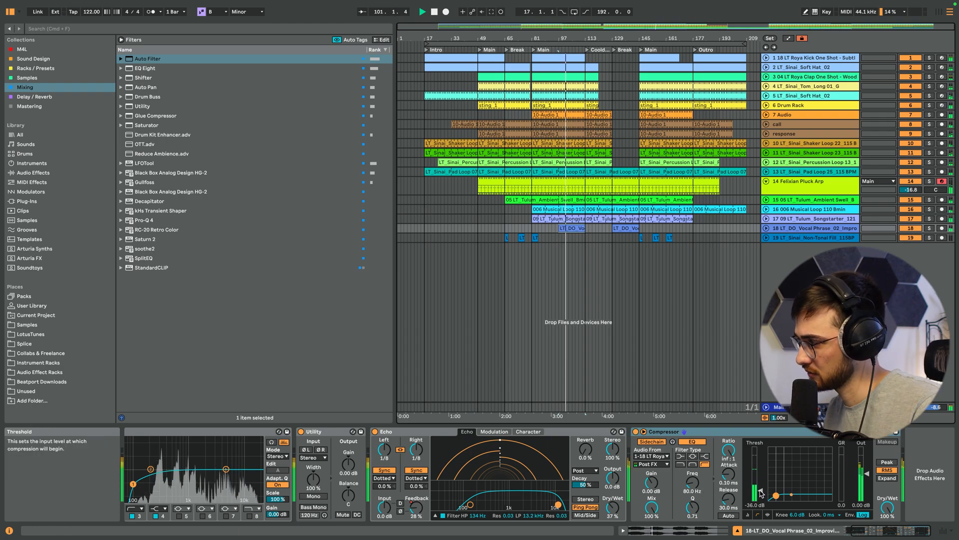
{"action": "left_click_drag", "start_coordinate": [761, 493], "coordinate": [760, 483]}
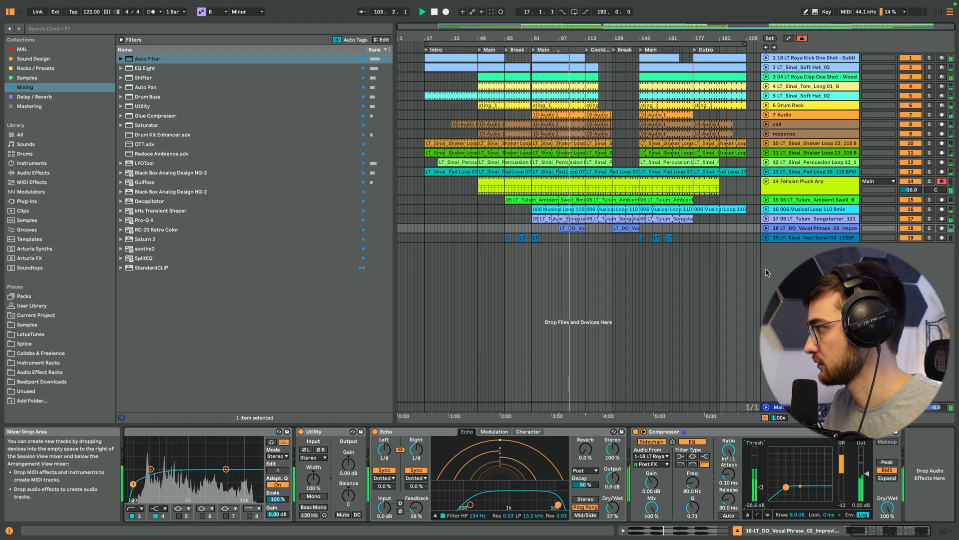
{"action": "left_click_drag", "start_coordinate": [761, 231], "coordinate": [763, 231]}
{"action": "left_click", "coordinate": [767, 228]}
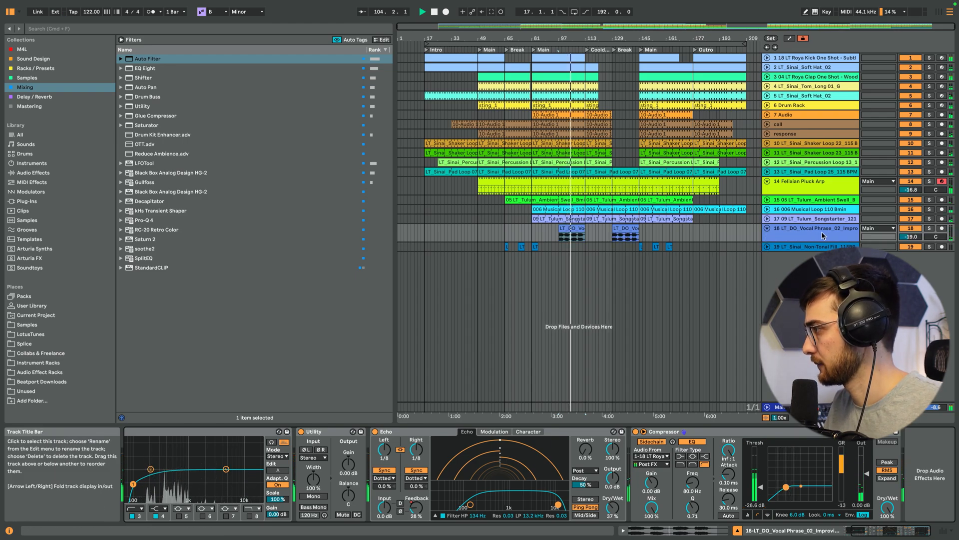
{"action": "left_click", "coordinate": [910, 237]}
{"action": "left_click", "coordinate": [767, 228]}
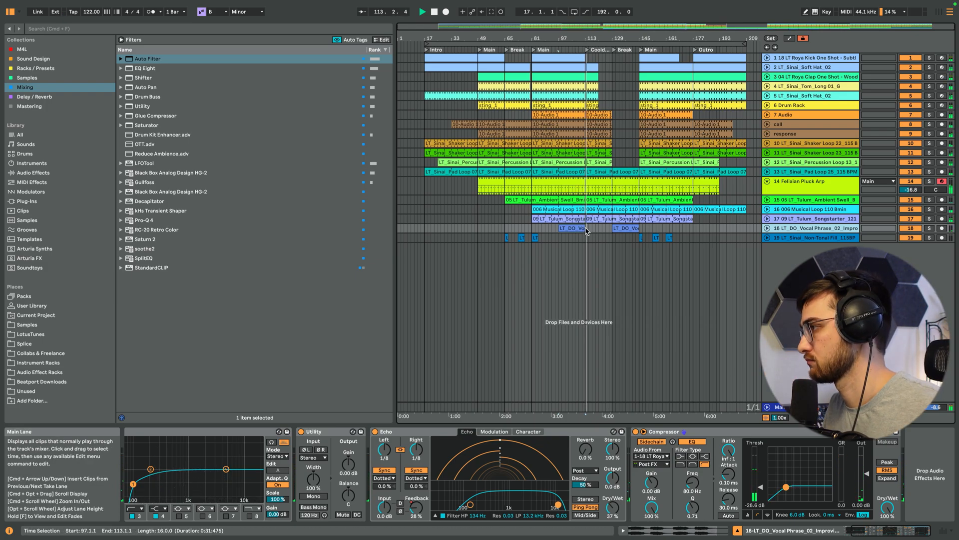
Try shortening the Drum Rack clip in the Cooldown so that it ends at bar 114
{"action": "left_click", "coordinate": [592, 241]}
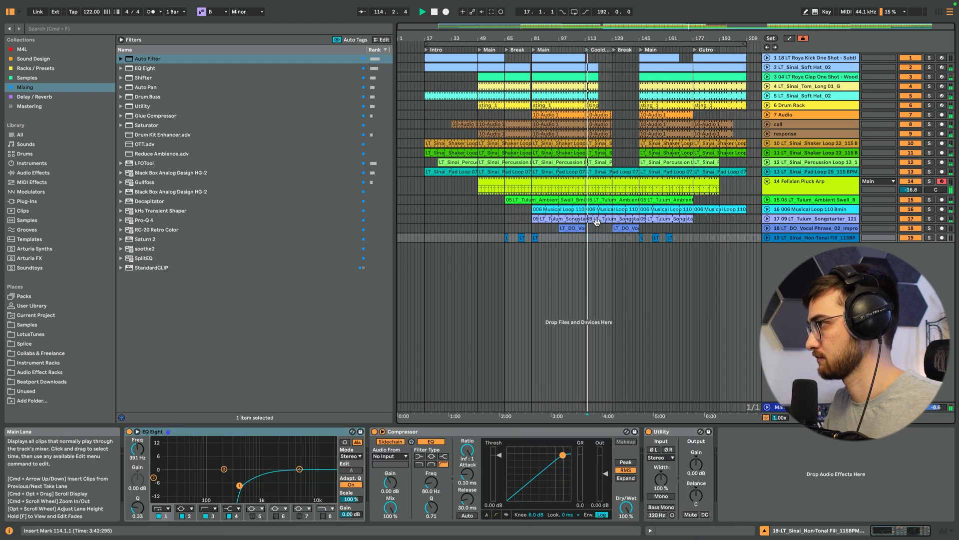
{"action": "left_click", "coordinate": [594, 106]}
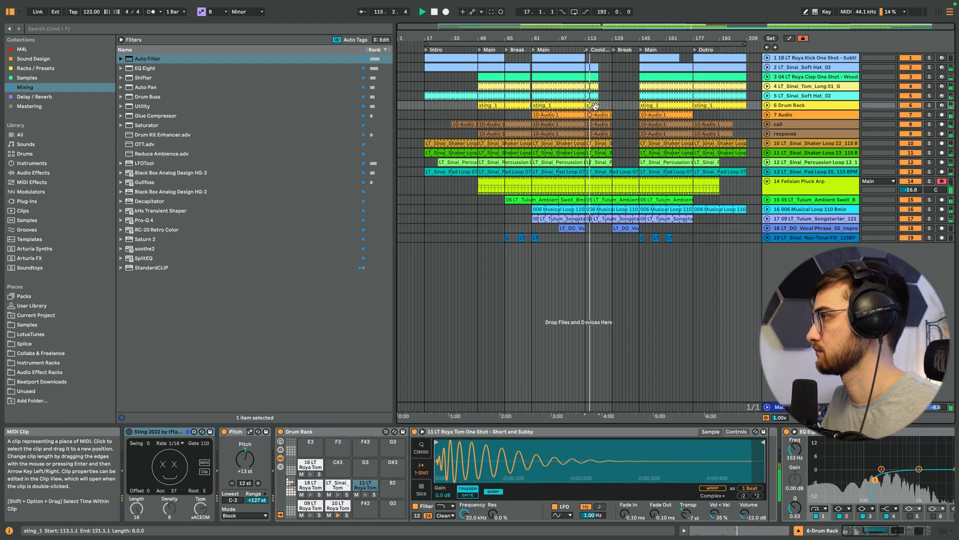
{"action": "left_click_drag", "start_coordinate": [594, 38], "coordinate": [571, 70]}
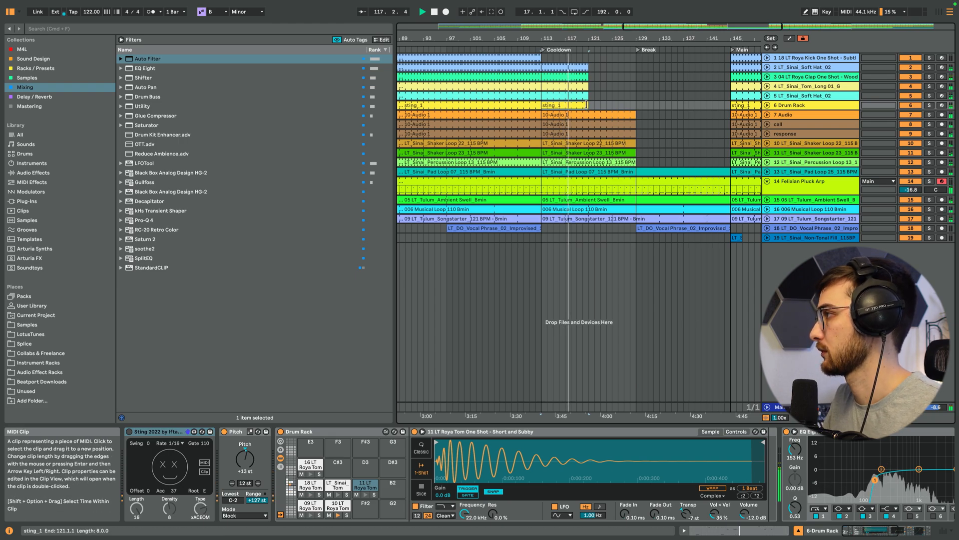
{"action": "left_click_drag", "start_coordinate": [586, 104], "coordinate": [547, 103]}
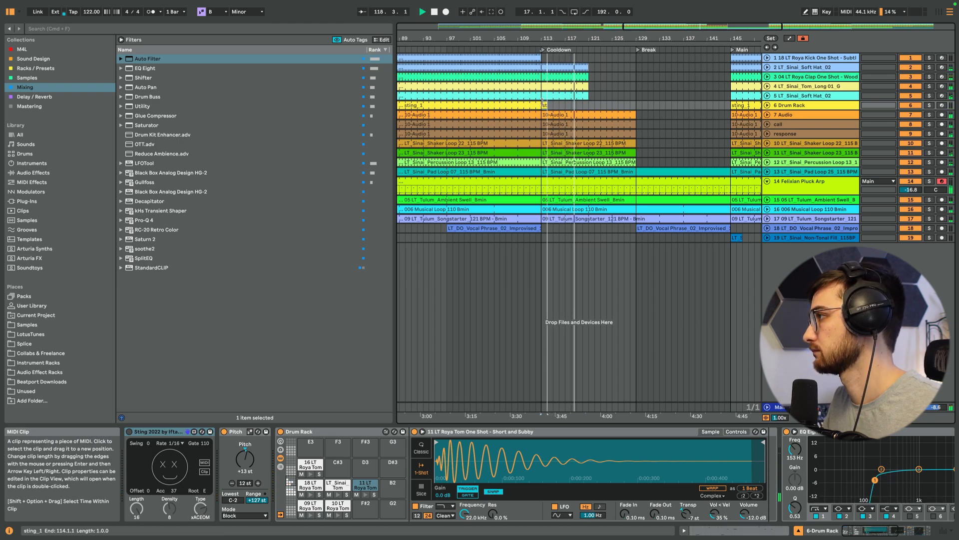
Remove the 7 Audio clip from the Cooldown, trimming it back to bar 121 and deleting the remaining part
{"action": "left_click", "coordinate": [579, 116]}
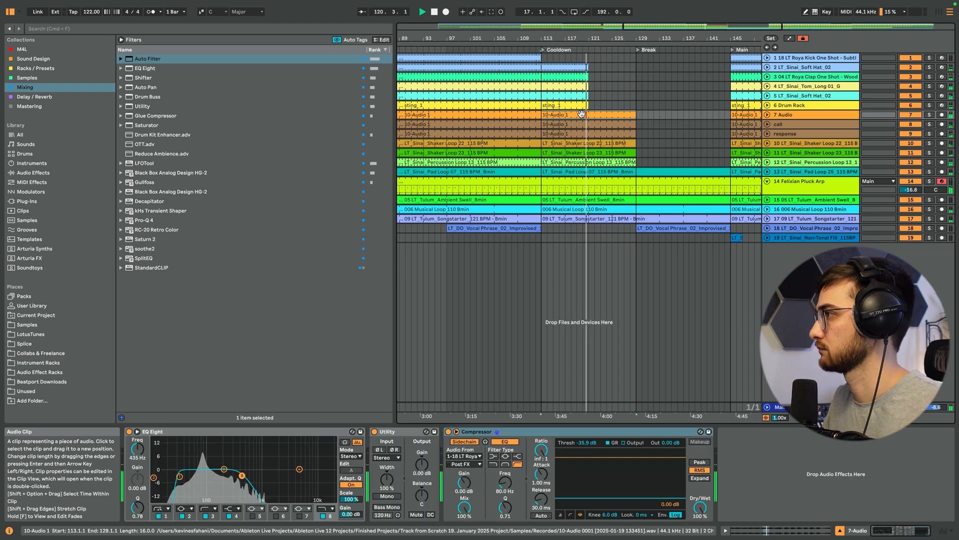
{"action": "left_click_drag", "start_coordinate": [636, 114], "coordinate": [589, 114]}
{"action": "left_click", "coordinate": [572, 115]}
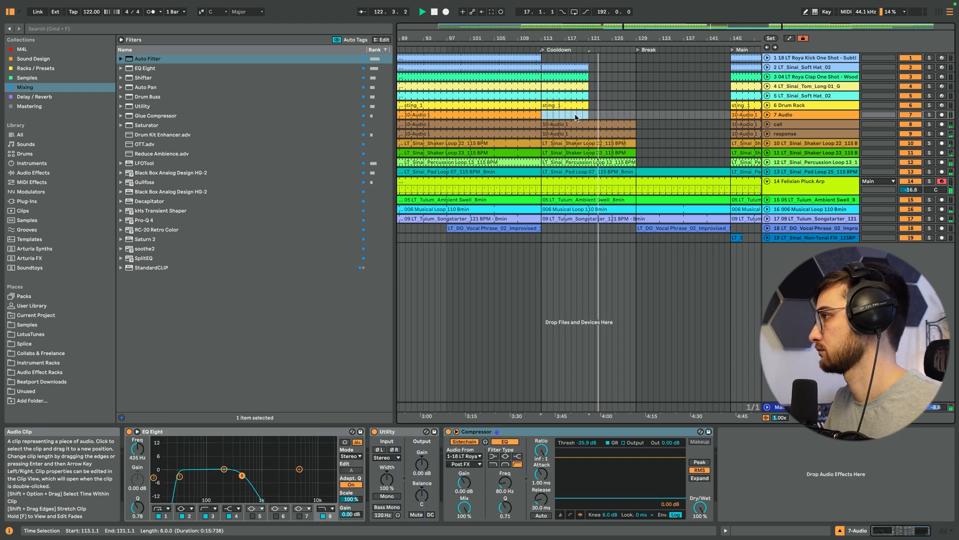
{"action": "key", "text": "Delete"}
Split the LT_Tulum_Songstarter clip at the start of the Break and delete its part from bar 129 to bar 145
{"action": "left_click_drag", "start_coordinate": [624, 41], "coordinate": [531, 42]}
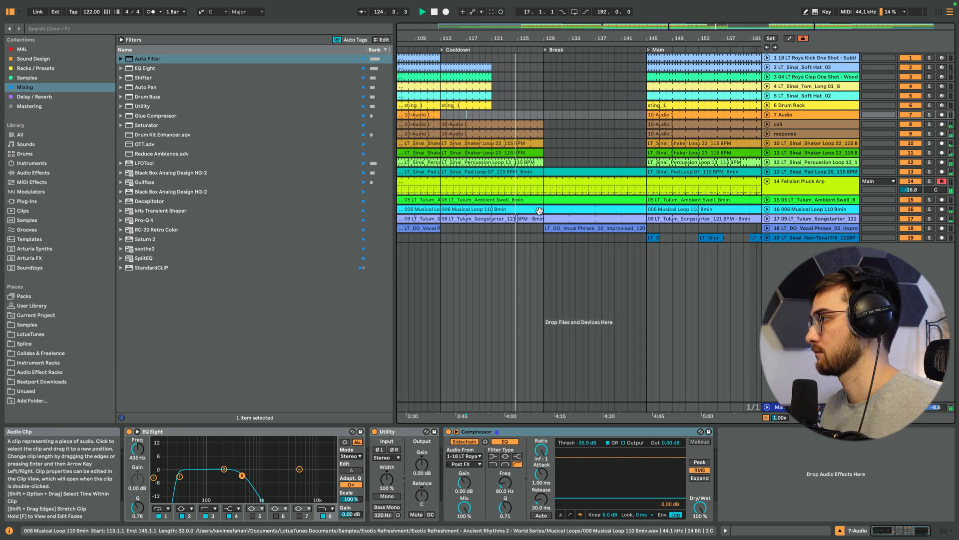
{"action": "left_click", "coordinate": [543, 189]}
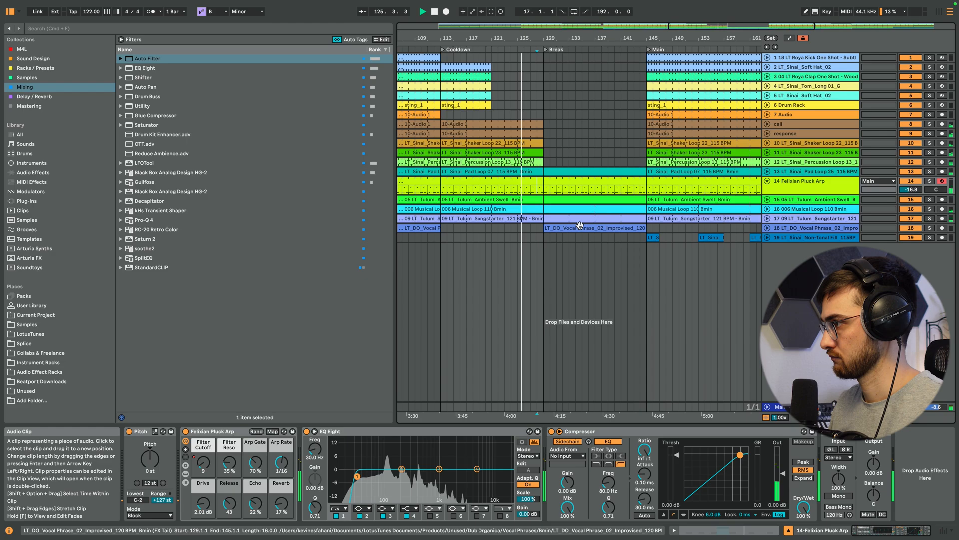
{"action": "left_click", "coordinate": [578, 220]}
{"action": "left_click", "coordinate": [767, 218]}
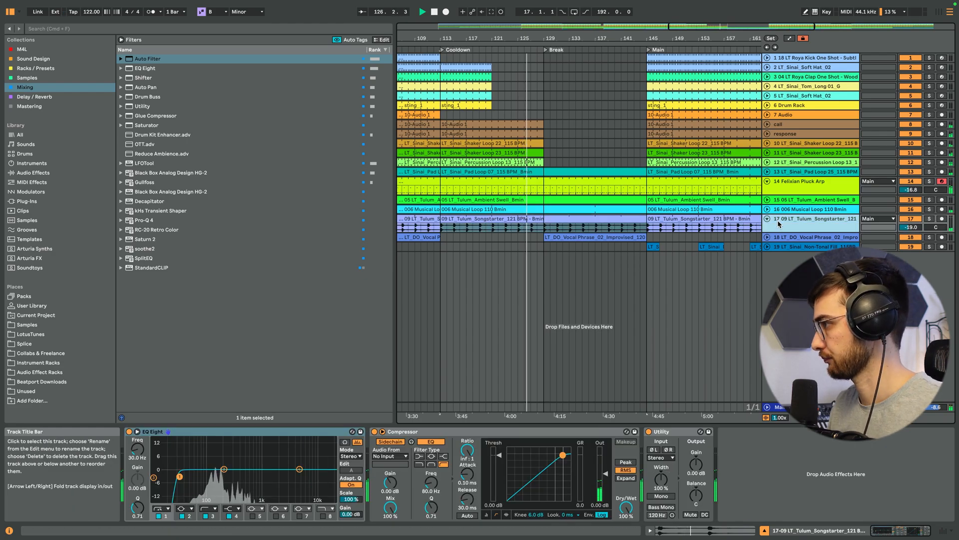
{"action": "left_click", "coordinate": [545, 229]}
{"action": "left_click_drag", "start_coordinate": [545, 228], "coordinate": [622, 227]}
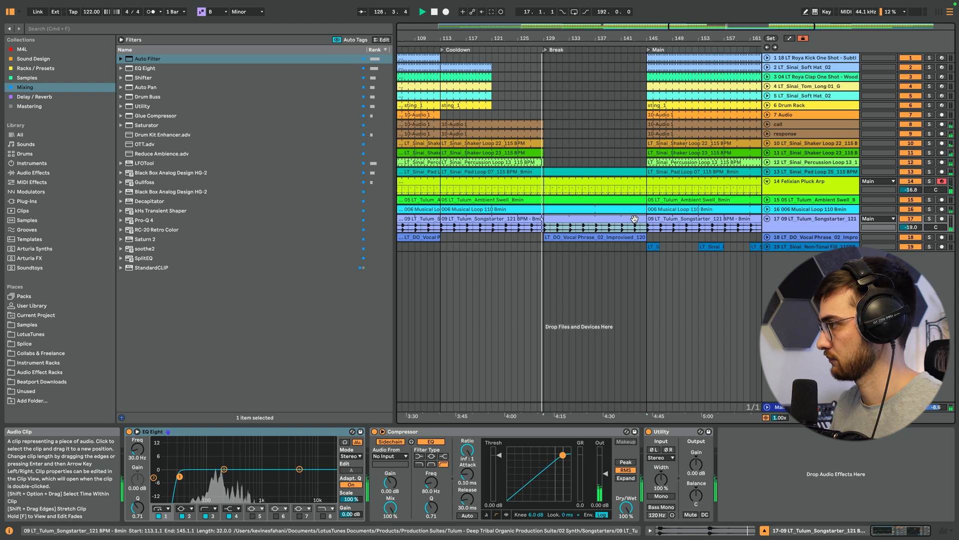
{"action": "key", "text": "super+e"}
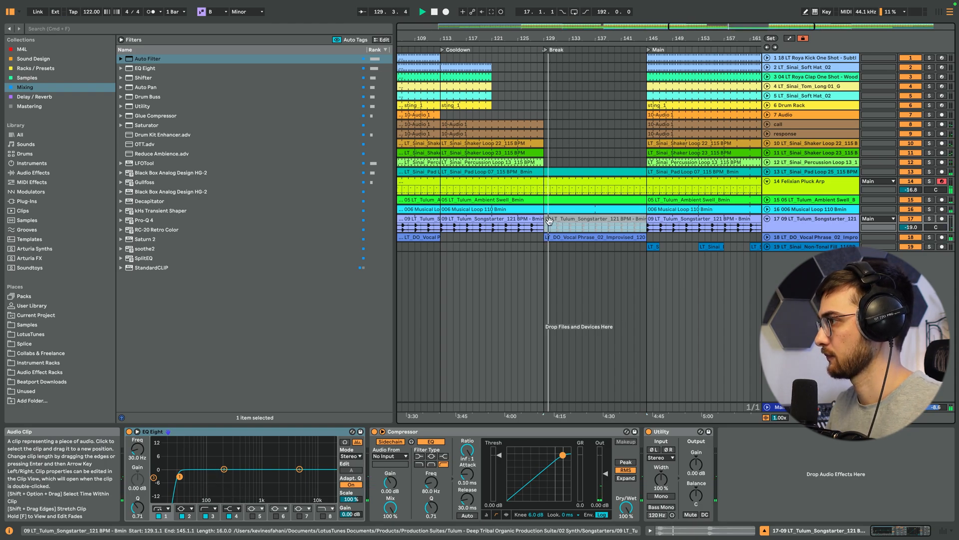
{"action": "key", "text": "Delete"}
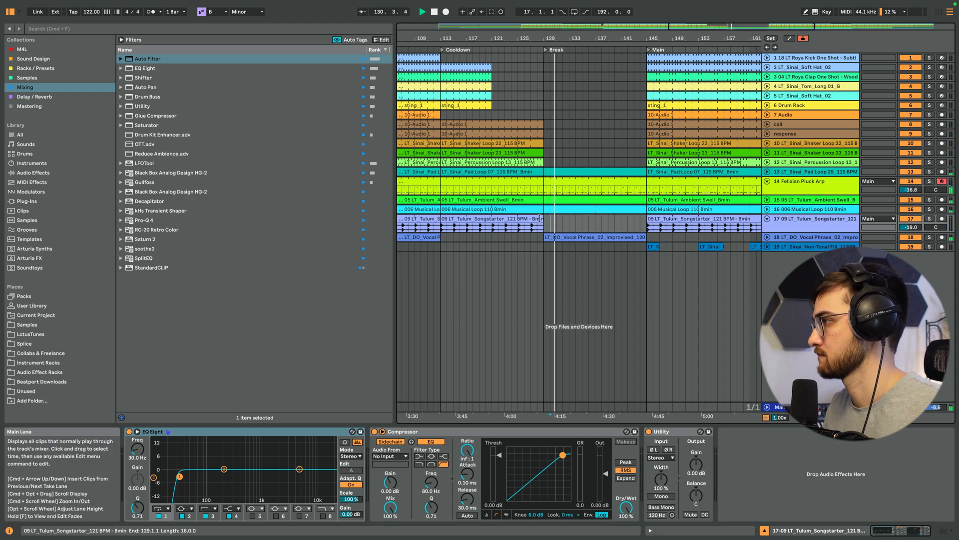
Unfold the vocal phrase and 006 Musical Loop tracks and review the melodic clips and devices playing in the Break
{"action": "left_click", "coordinate": [767, 238]}
{"action": "left_click_drag", "start_coordinate": [545, 244], "coordinate": [639, 243]}
{"action": "left_click", "coordinate": [629, 229]}
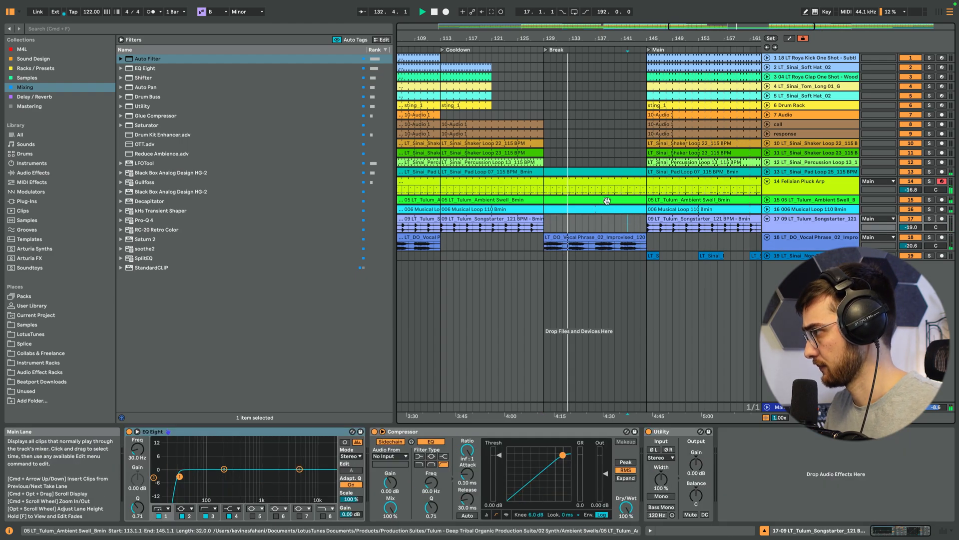
{"action": "left_click", "coordinate": [598, 191]}
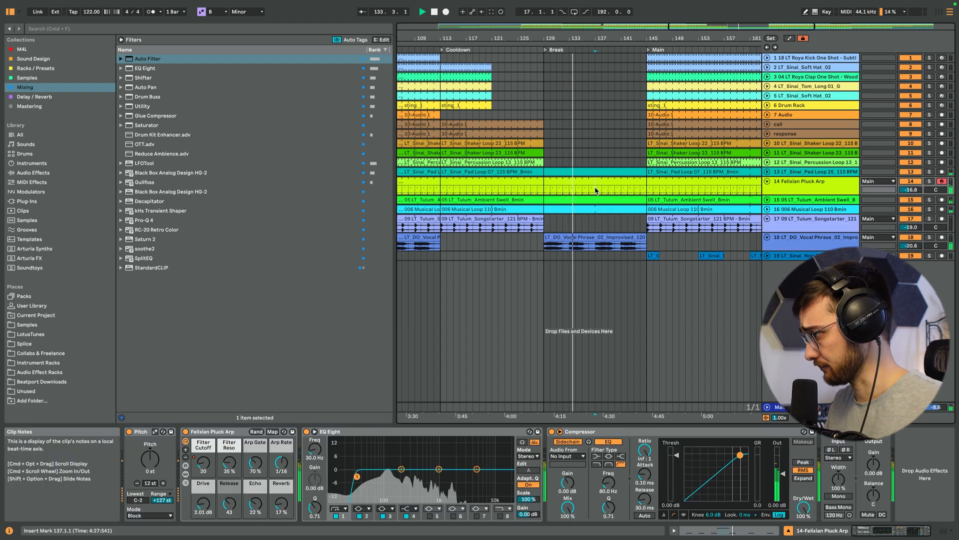
{"action": "left_click", "coordinate": [551, 222]}
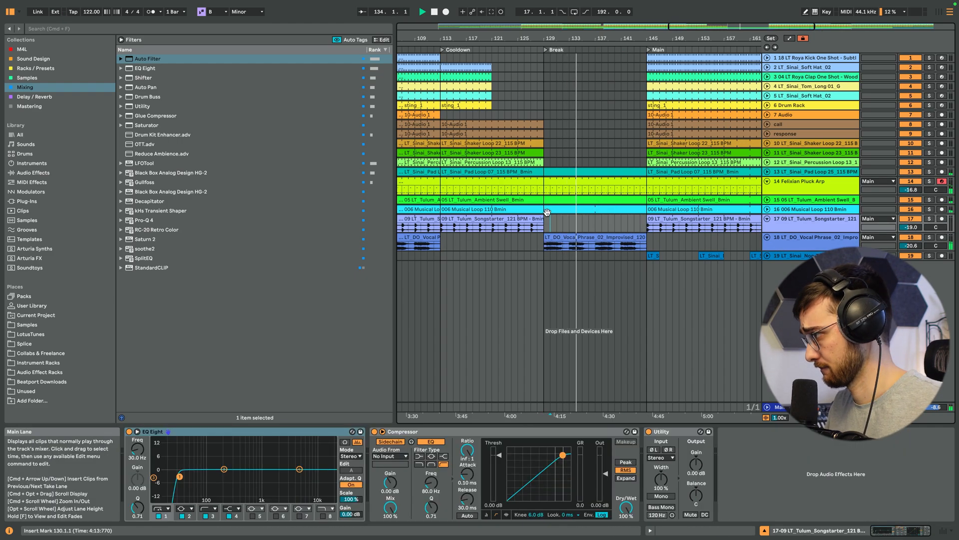
{"action": "left_click", "coordinate": [767, 209]}
{"action": "left_click", "coordinate": [779, 189]}
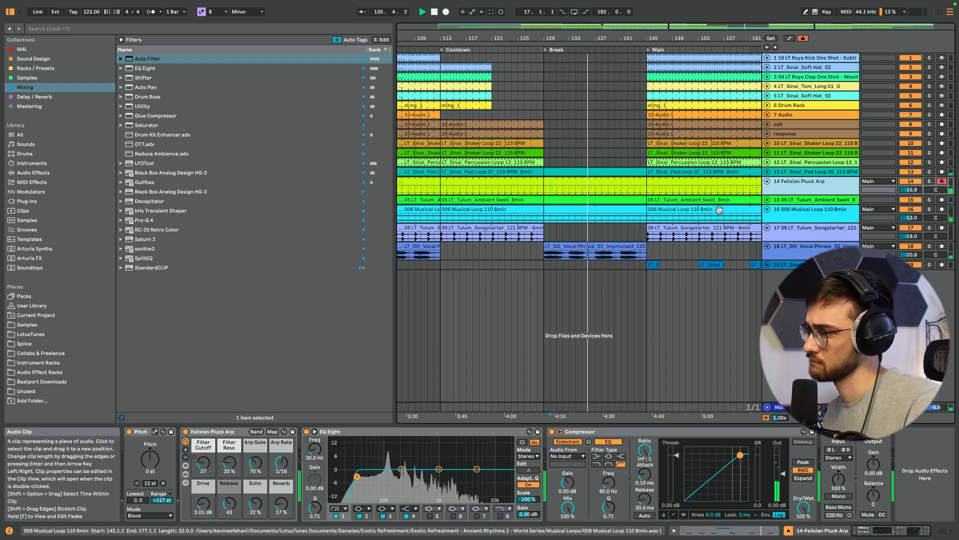
{"action": "left_click", "coordinate": [546, 248]}
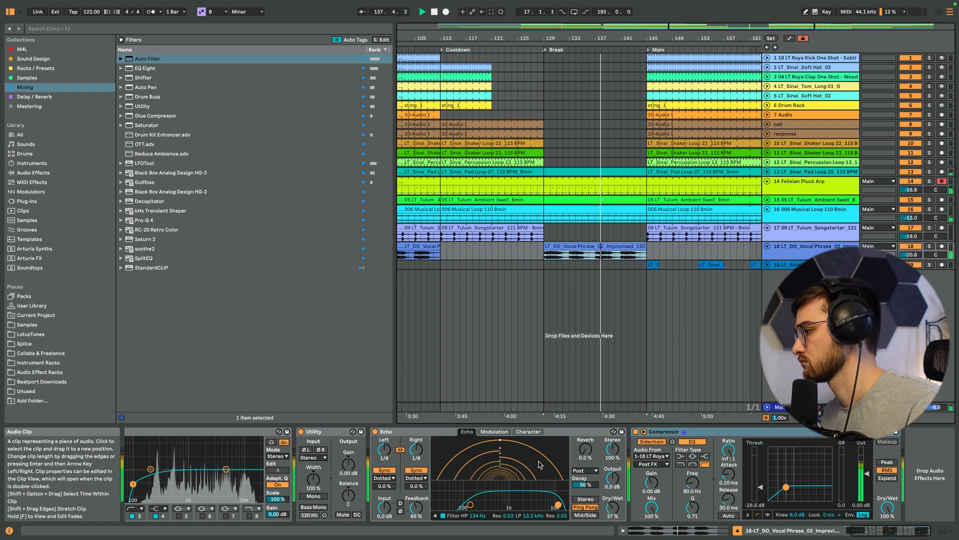
{"action": "left_click", "coordinate": [627, 232]}
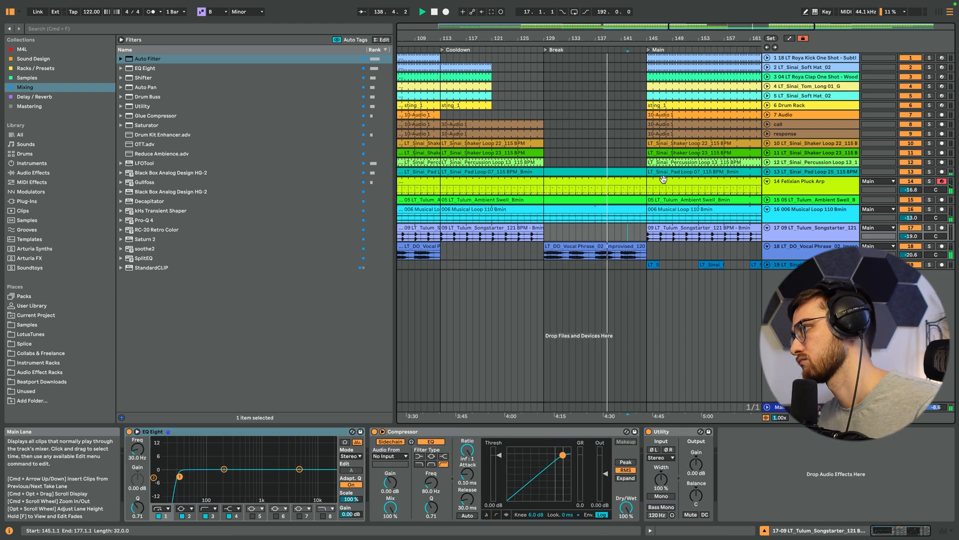
Review the transition from the Break into Main at bar 145, including the Filter Cutoff automation, track waveforms and full arrangement
{"action": "left_click_drag", "start_coordinate": [652, 36], "coordinate": [551, 42]}
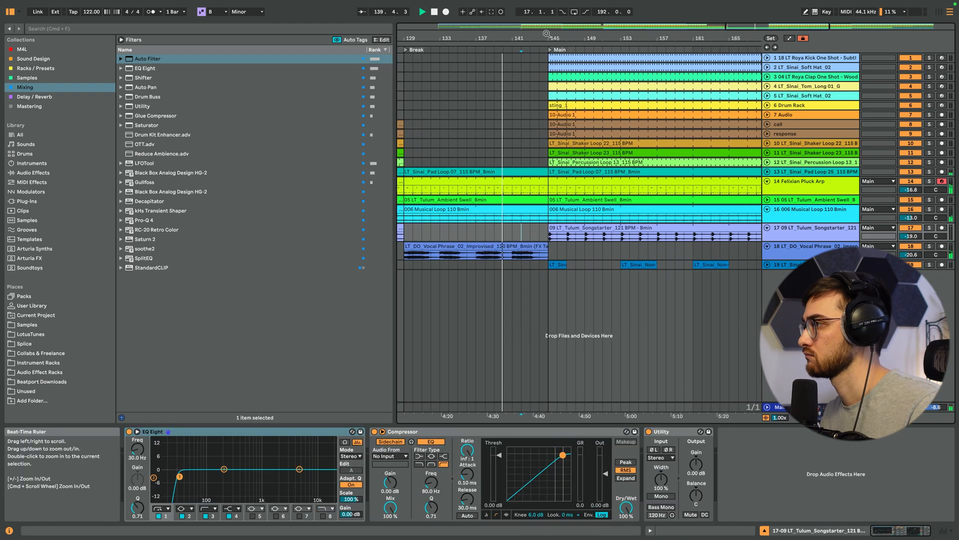
{"action": "left_click", "coordinate": [528, 161]}
{"action": "left_click", "coordinate": [513, 235]}
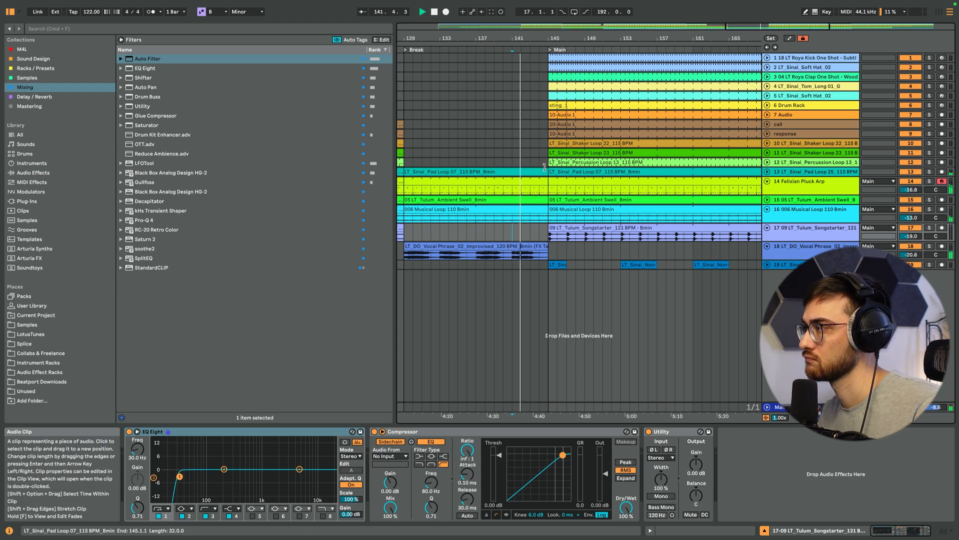
{"action": "left_click", "coordinate": [541, 190]}
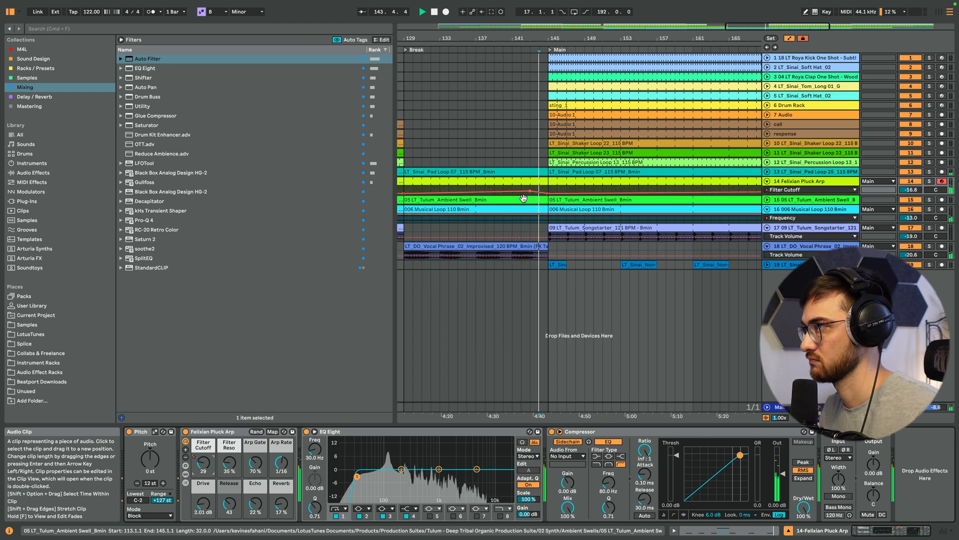
{"action": "left_click", "coordinate": [546, 198]}
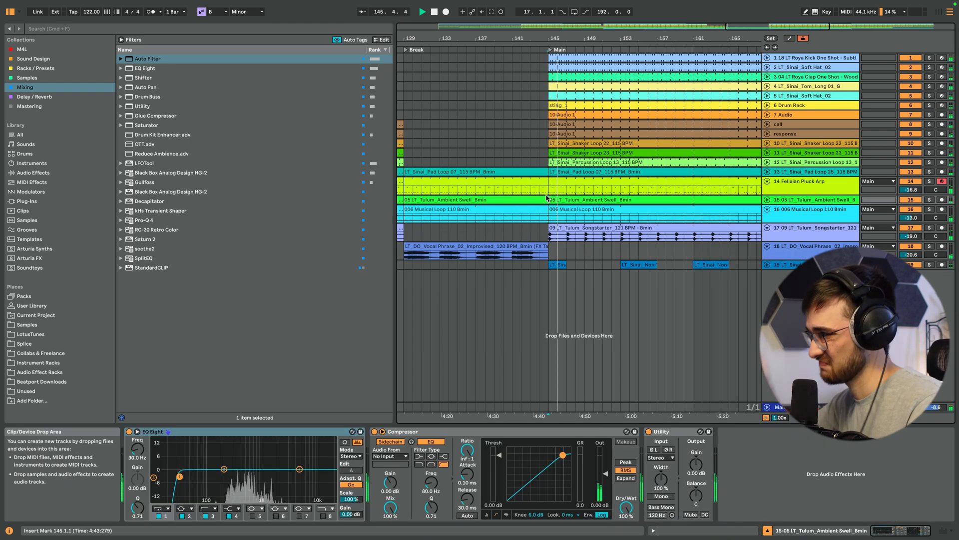
{"action": "left_click", "coordinate": [547, 233]}
{"action": "key", "text": "alt+u"}
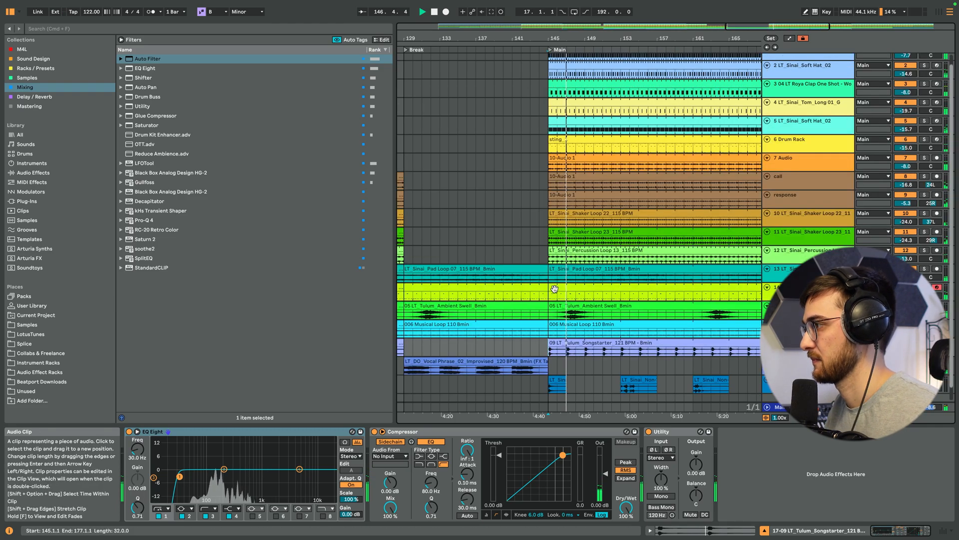
{"action": "left_click", "coordinate": [545, 258]}
{"action": "key", "text": "w"}
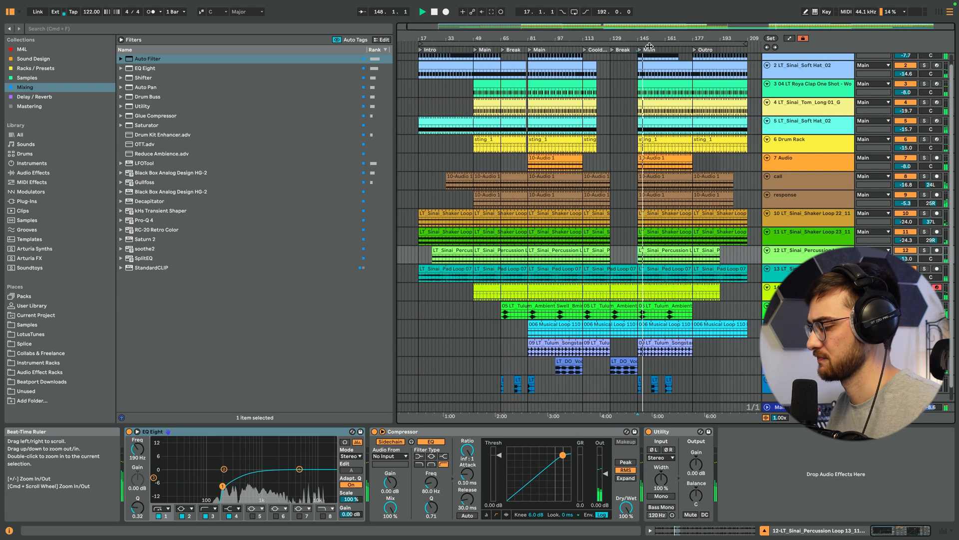
{"action": "key", "text": "h"}
Try deactivating the second-to-last section's clips from Drum Rack through Shaker Loop 23, from bar 145 to 177, and reactivate them
{"action": "left_click", "coordinate": [651, 153]}
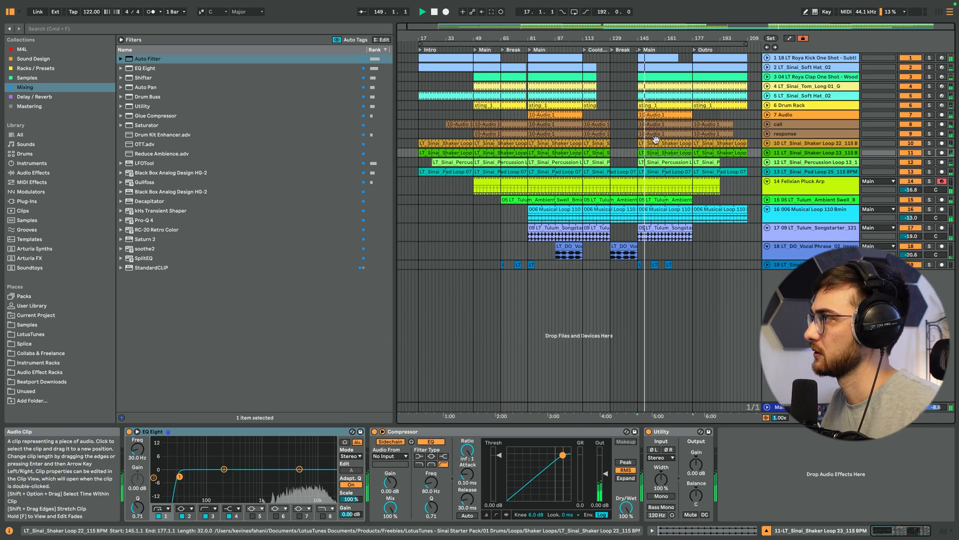
{"action": "left_click", "coordinate": [670, 104]}
{"action": "key", "text": "0"}
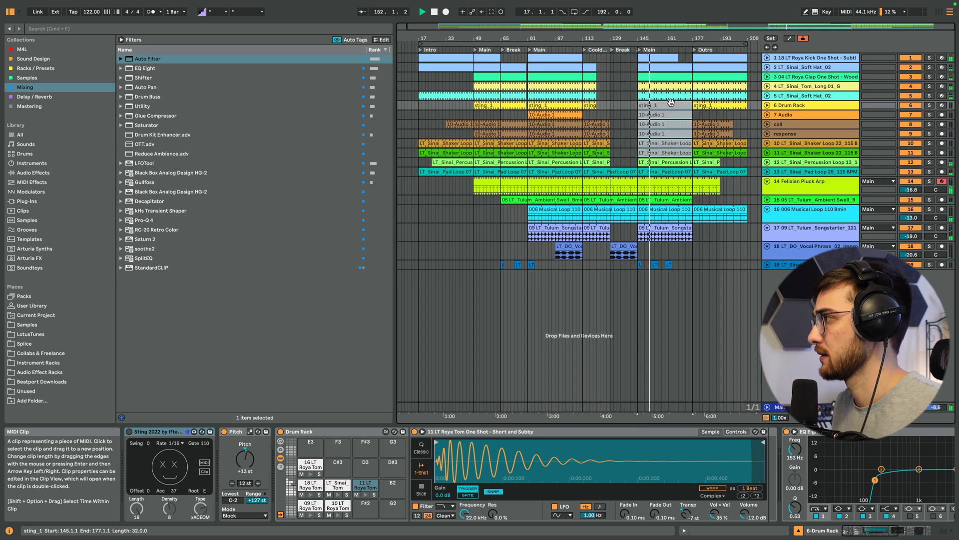
{"action": "key", "text": "0"}
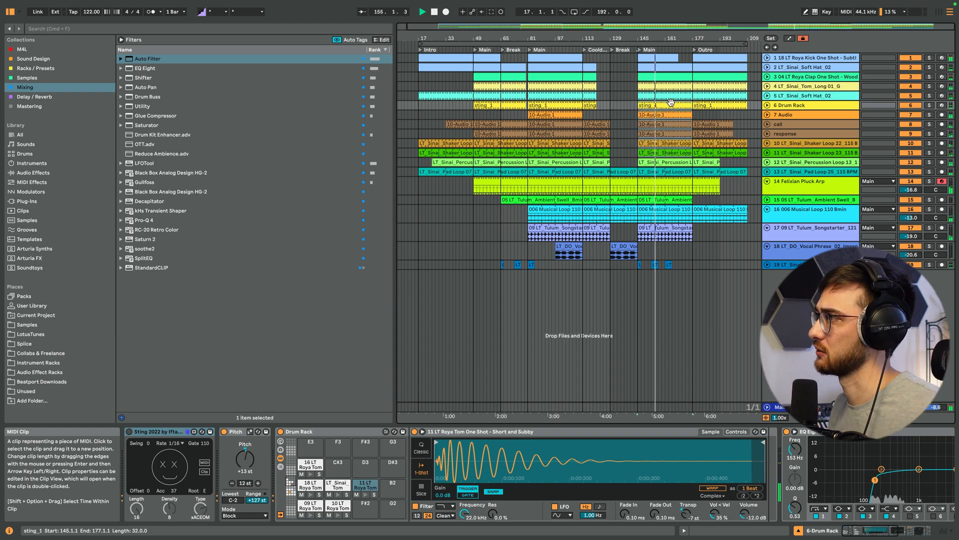
Select and fold the Felixian Pluck Arp track
{"action": "mouse_move", "coordinate": [683, 38]}
{"action": "left_mouse_down"}
{"action": "mouse_move", "coordinate": [667, 56]}
{"action": "mouse_move", "coordinate": [633, 56]}
{"action": "mouse_move", "coordinate": [644, 13]}
{"action": "left_mouse_up"}
{"action": "left_click", "coordinate": [637, 59]}
{"action": "left_click", "coordinate": [826, 184]}
{"action": "left_click", "coordinate": [767, 182]}
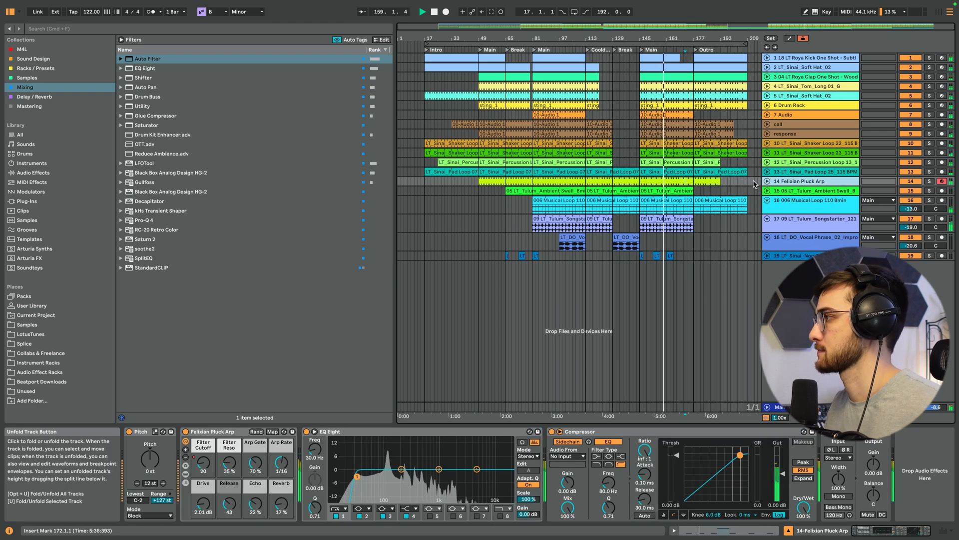
Copy a vocal phrase slice to bar 163 of the last Main section, shorten it, and add copies after bar 165 and at bar 169
{"action": "left_click", "coordinate": [650, 228]}
{"action": "left_click_drag", "start_coordinate": [626, 235], "coordinate": [678, 240]}
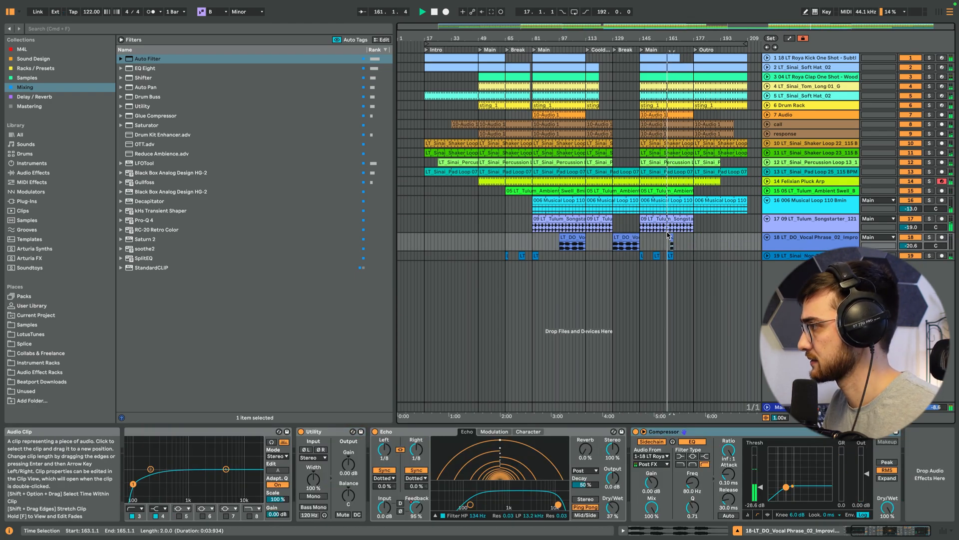
{"action": "scroll", "coordinate": [688, 239], "scroll_direction": "up", "scroll_amount": 10}
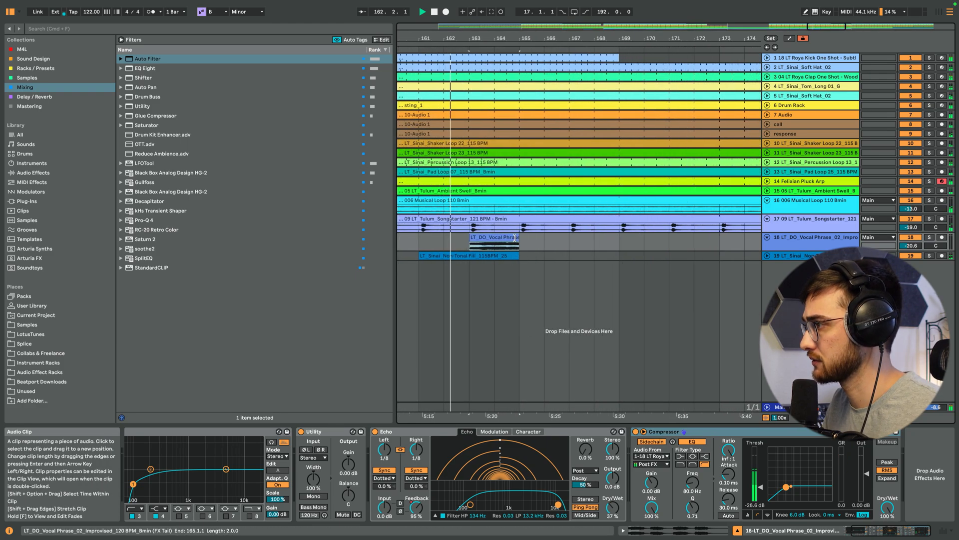
{"action": "left_click_drag", "start_coordinate": [519, 238], "coordinate": [625, 246]}
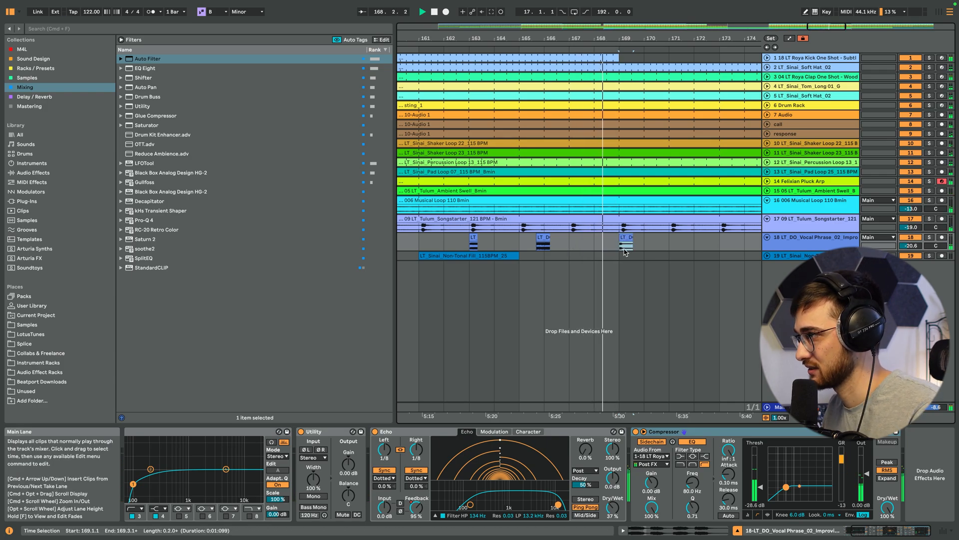
Repeat the half-bar vocal slice every two bars at bars 171, 173 and 175
{"action": "left_click_drag", "start_coordinate": [627, 239], "coordinate": [677, 241]}
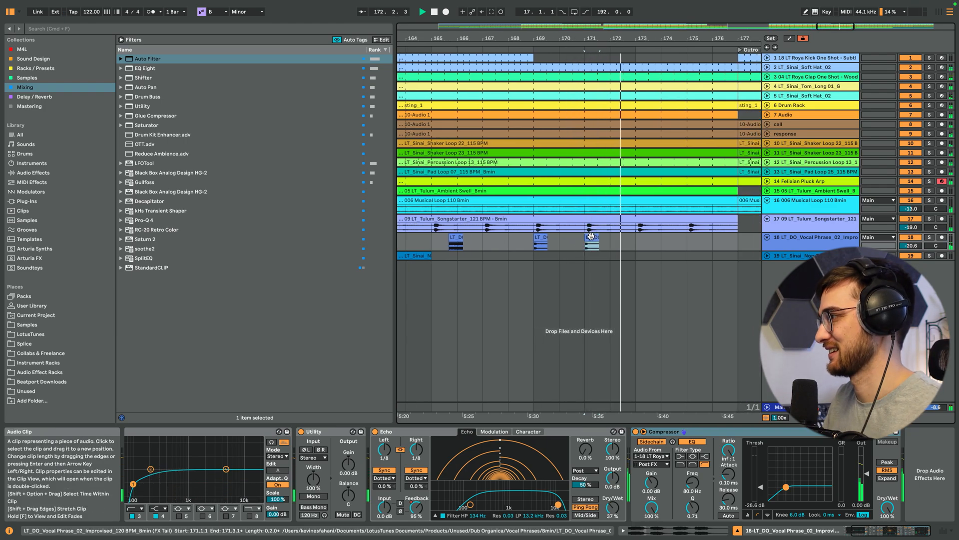
{"action": "key", "text": "super+d"}
{"action": "key", "text": "super+d"}
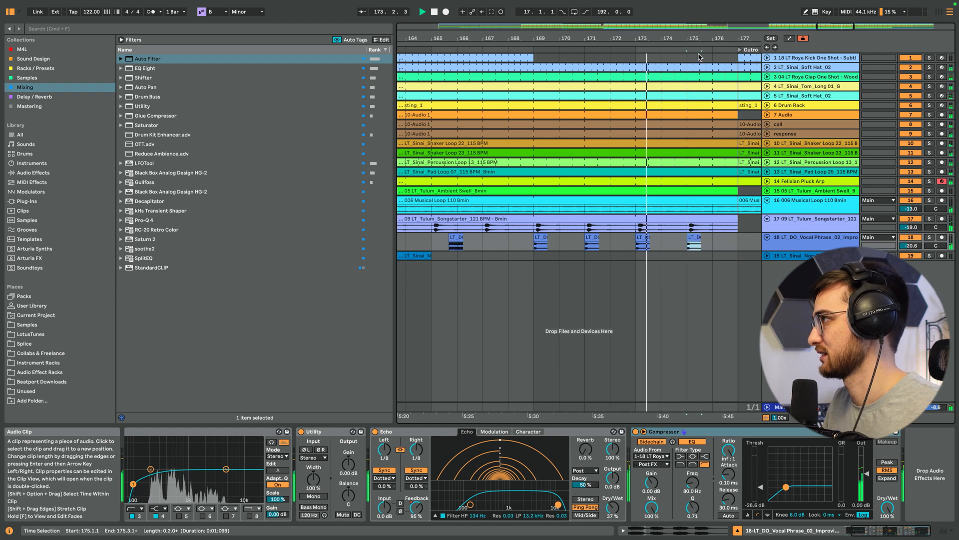
Continue copying the vocal slice every two bars through the Outro, from bar 177 to bar 193
{"action": "left_click_drag", "start_coordinate": [700, 39], "coordinate": [597, 23]}
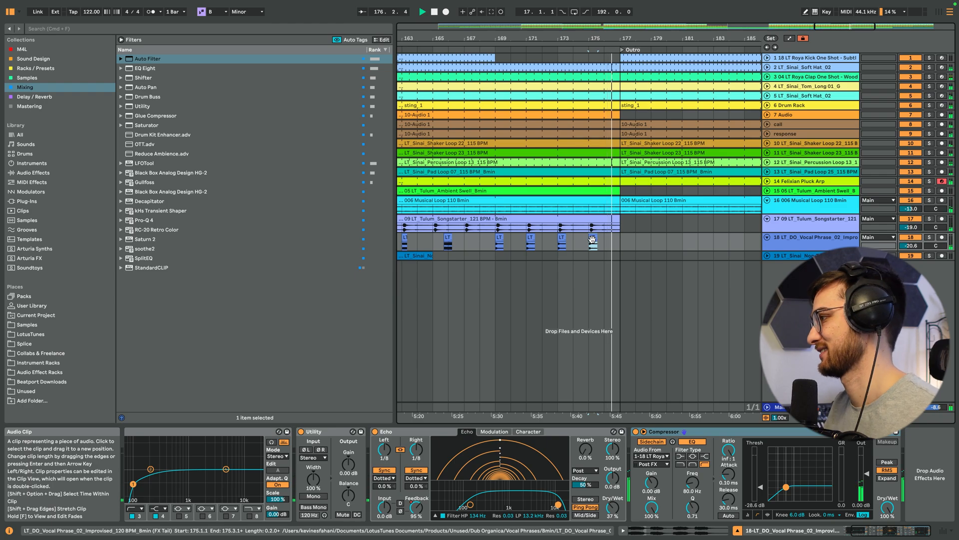
{"action": "left_click_drag", "start_coordinate": [593, 240], "coordinate": [624, 243]}
{"action": "left_click_drag", "start_coordinate": [638, 38], "coordinate": [600, 19]}
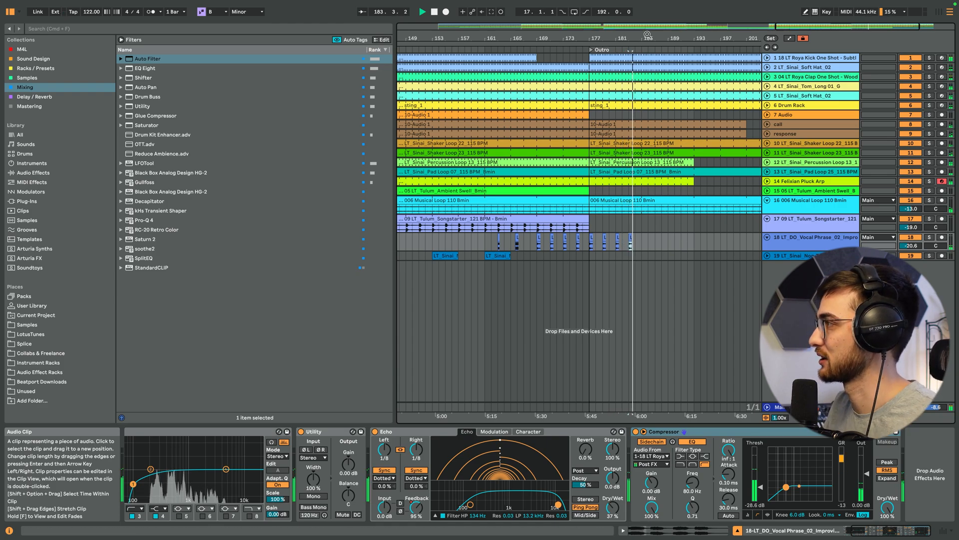
{"action": "left_click_drag", "start_coordinate": [639, 38], "coordinate": [543, 150]}
{"action": "left_click_drag", "start_coordinate": [522, 238], "coordinate": [620, 240]}
{"action": "left_click_drag", "start_coordinate": [626, 38], "coordinate": [546, 20]}
{"action": "left_click_drag", "start_coordinate": [542, 238], "coordinate": [557, 237]}
{"action": "left_click", "coordinate": [574, 243]}
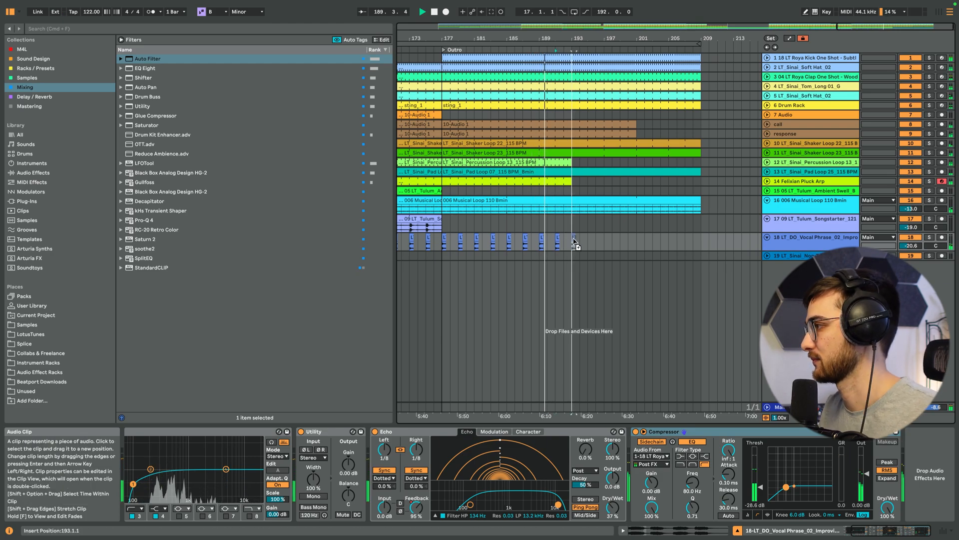
{"action": "key", "text": "super+v"}
{"action": "left_click", "coordinate": [572, 248]}
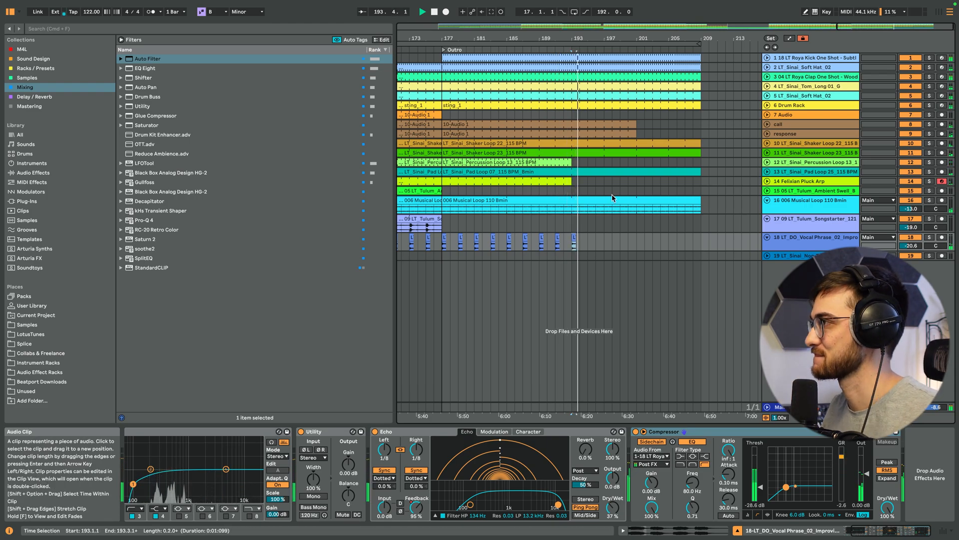
Review the track waveforms around the last vocal slice in the Outro and the arrangement as a whole
{"action": "left_click_drag", "start_coordinate": [659, 38], "coordinate": [662, 33]}
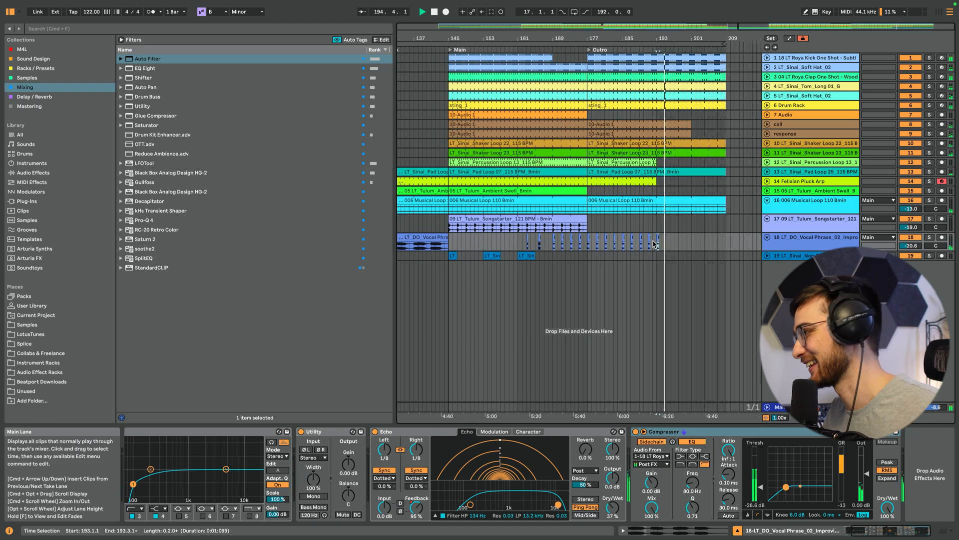
{"action": "key", "text": "alt+u"}
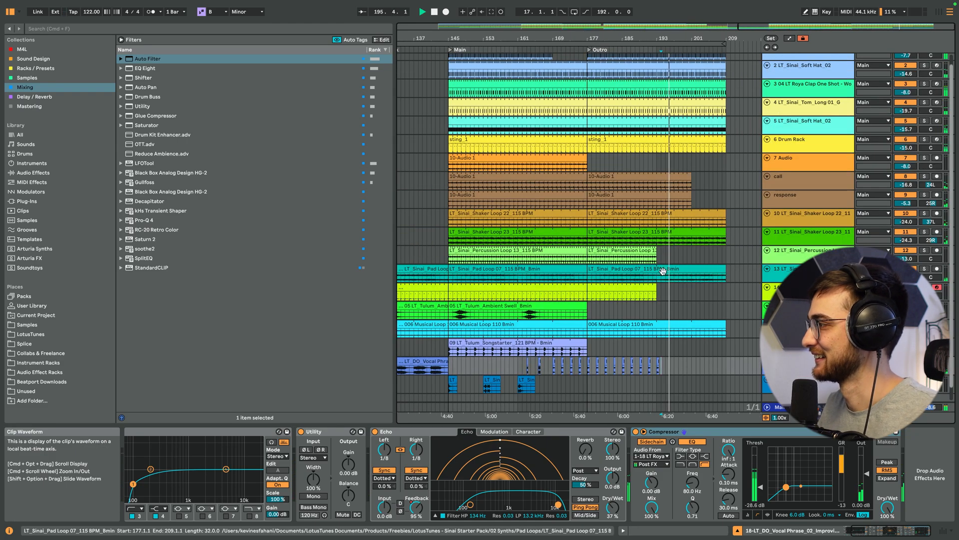
{"action": "scroll", "coordinate": [663, 274], "scroll_direction": "down", "scroll_amount": 2}
{"action": "left_click", "coordinate": [659, 333]}
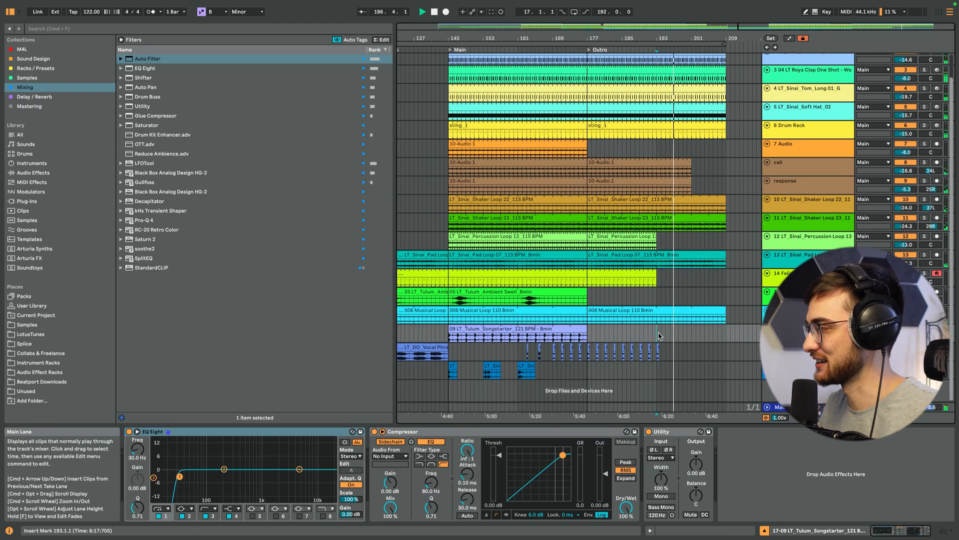
{"action": "scroll", "coordinate": [659, 335], "scroll_direction": "down", "scroll_amount": 5, "text": "alt"}
{"action": "scroll", "coordinate": [672, 240], "scroll_direction": "down", "scroll_amount": 5, "text": "super"}
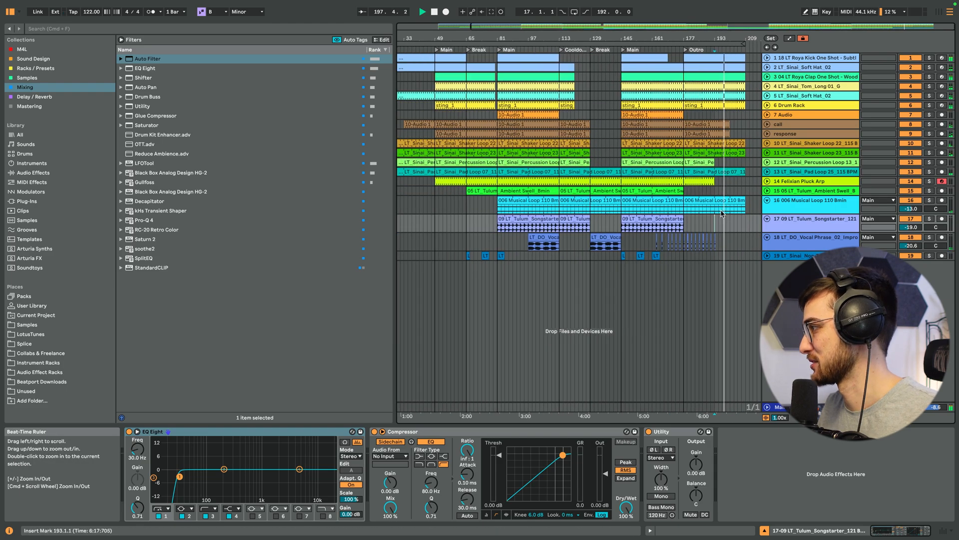
Fold the LT_DO_Vocal Phrase_02, LT_Tulum_Songstarter and 006 Musical Loop tracks to their compact height
{"action": "left_click", "coordinate": [770, 250]}
{"action": "key", "text": "u"}
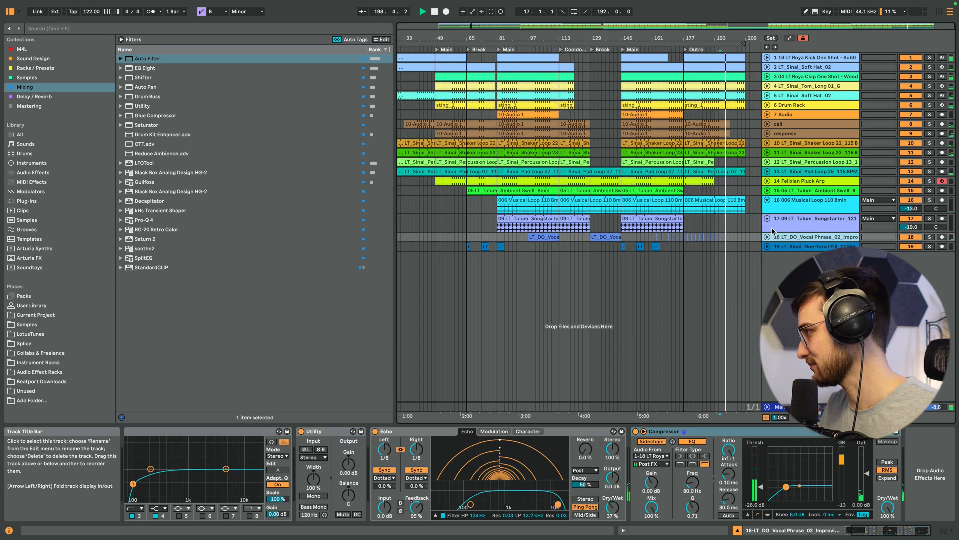
{"action": "left_click", "coordinate": [773, 231]}
{"action": "key", "text": "u"}
{"action": "left_click", "coordinate": [779, 211]}
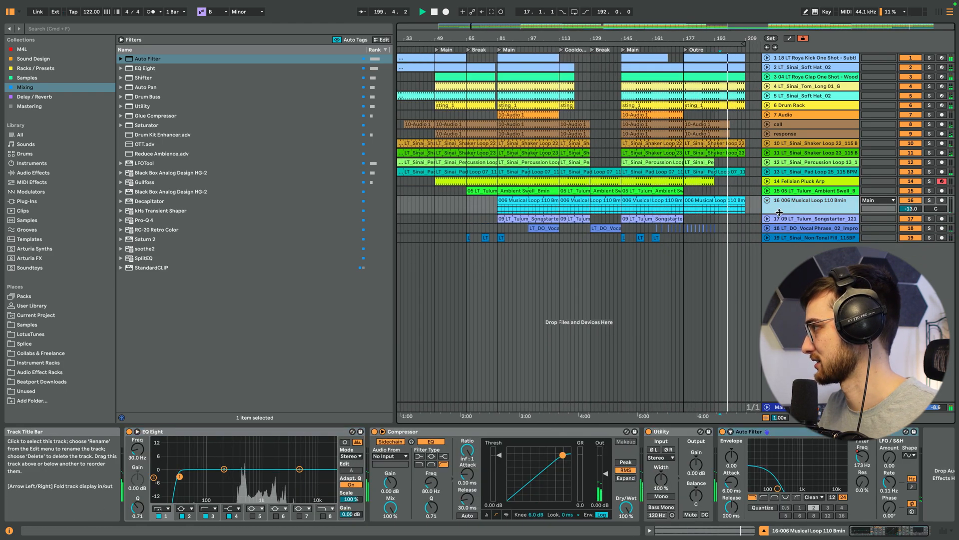
{"action": "left_click", "coordinate": [780, 192]}
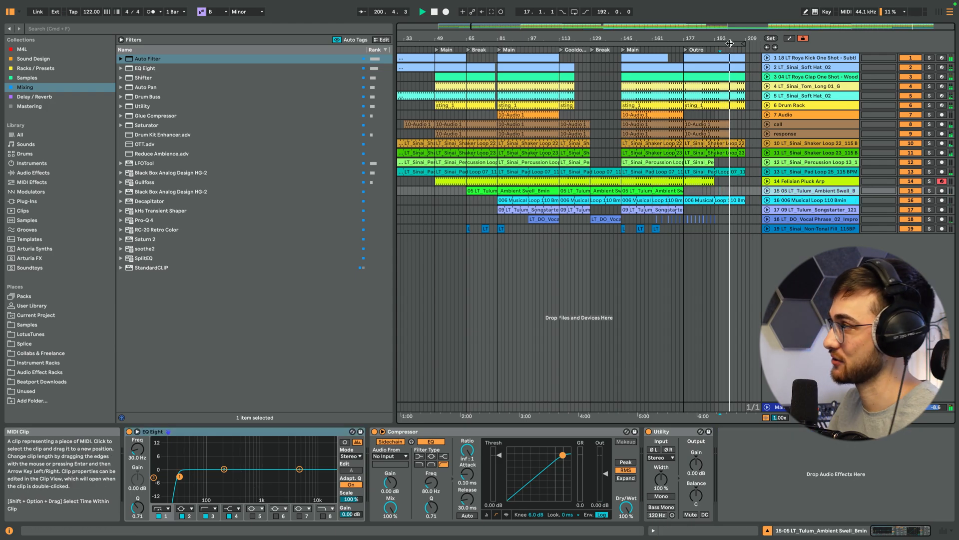
{"action": "scroll", "coordinate": [705, 115], "scroll_direction": "up", "scroll_amount": 3, "text": "ctrl"}
{"action": "right_click", "coordinate": [705, 115]}
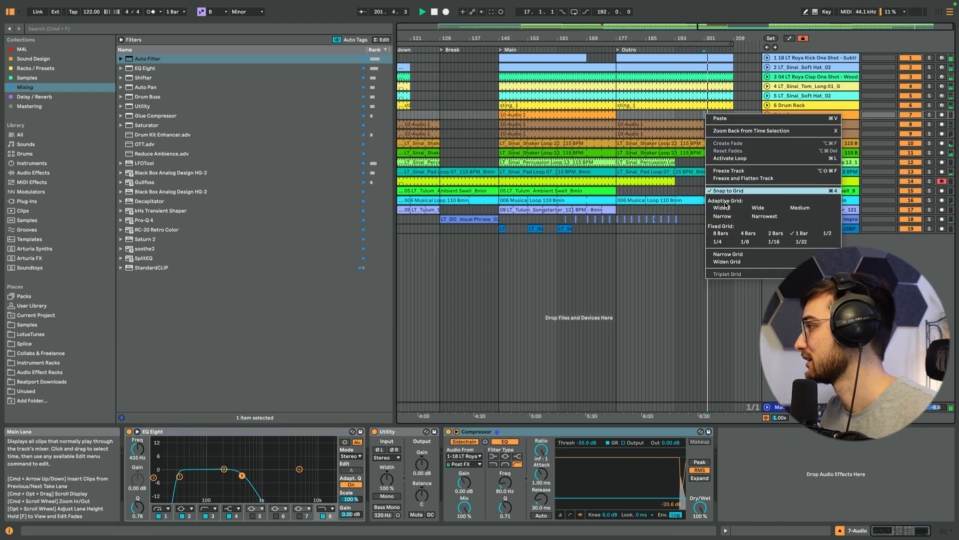
{"action": "key", "text": "Escape"}
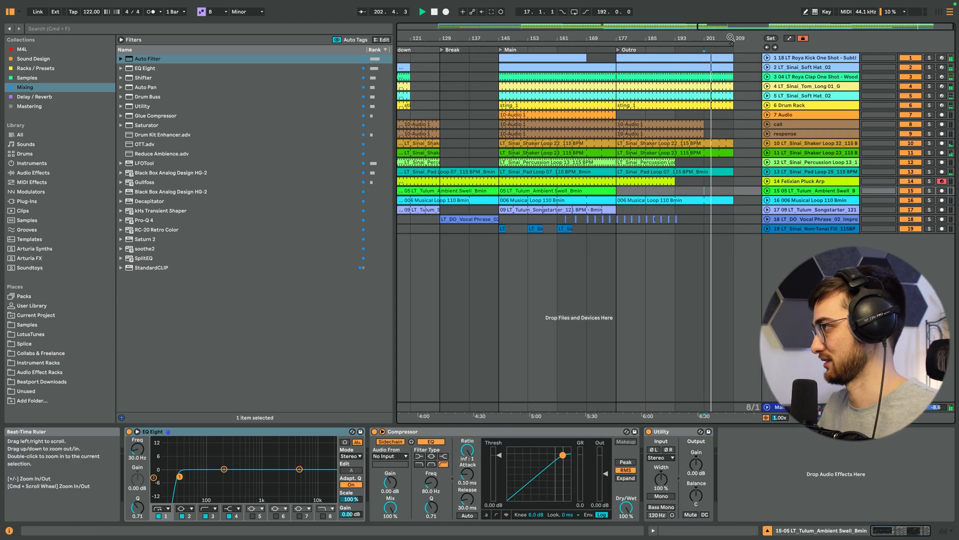
{"action": "mouse_move", "coordinate": [733, 38]}
{"action": "left_mouse_down"}
{"action": "mouse_move", "coordinate": [695, 39]}
{"action": "mouse_move", "coordinate": [732, 38]}
{"action": "left_mouse_up"}
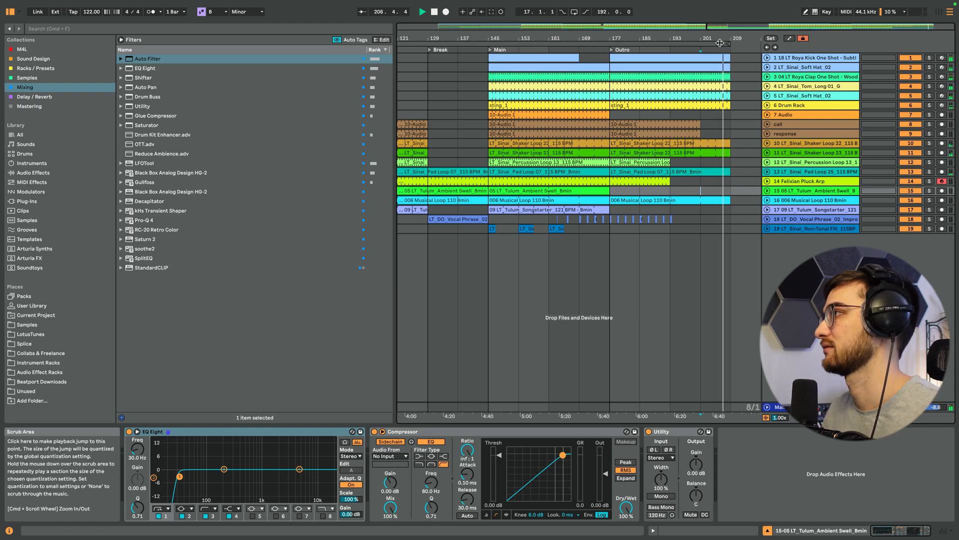
{"action": "scroll", "coordinate": [709, 125], "scroll_direction": "down", "scroll_amount": 6}
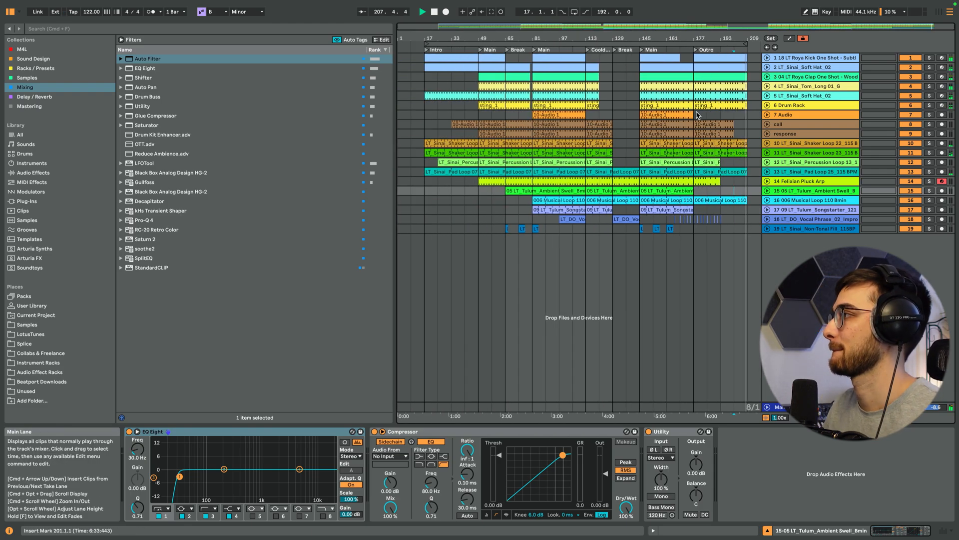